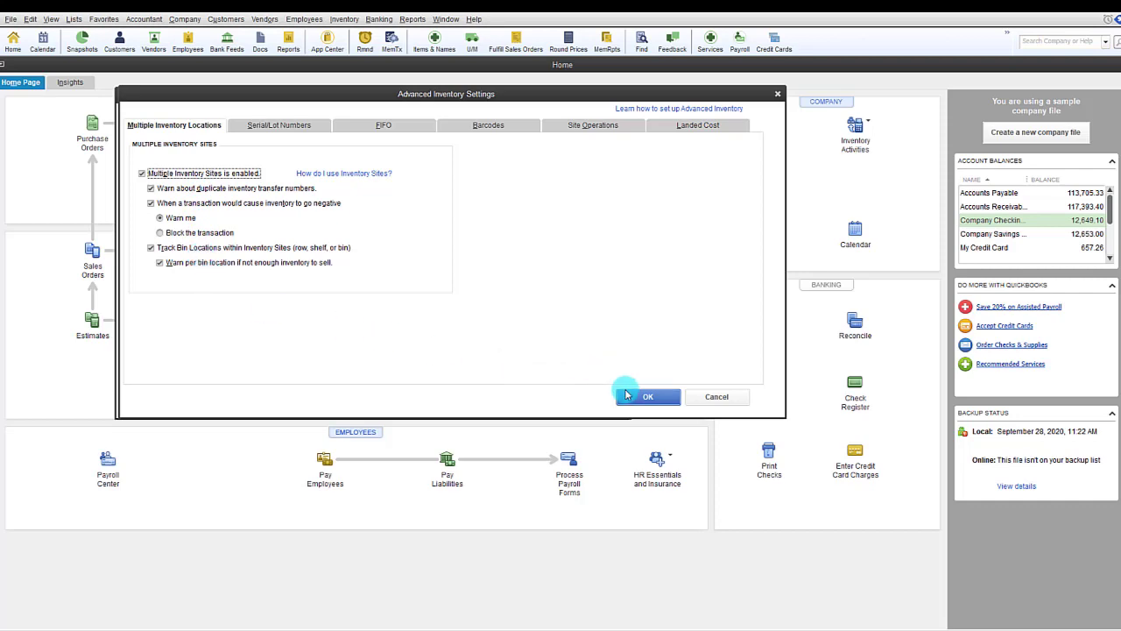
# - Save the Advanced Inventory settings and the Items & Inventory company preferences
pyautogui.click(628, 395)
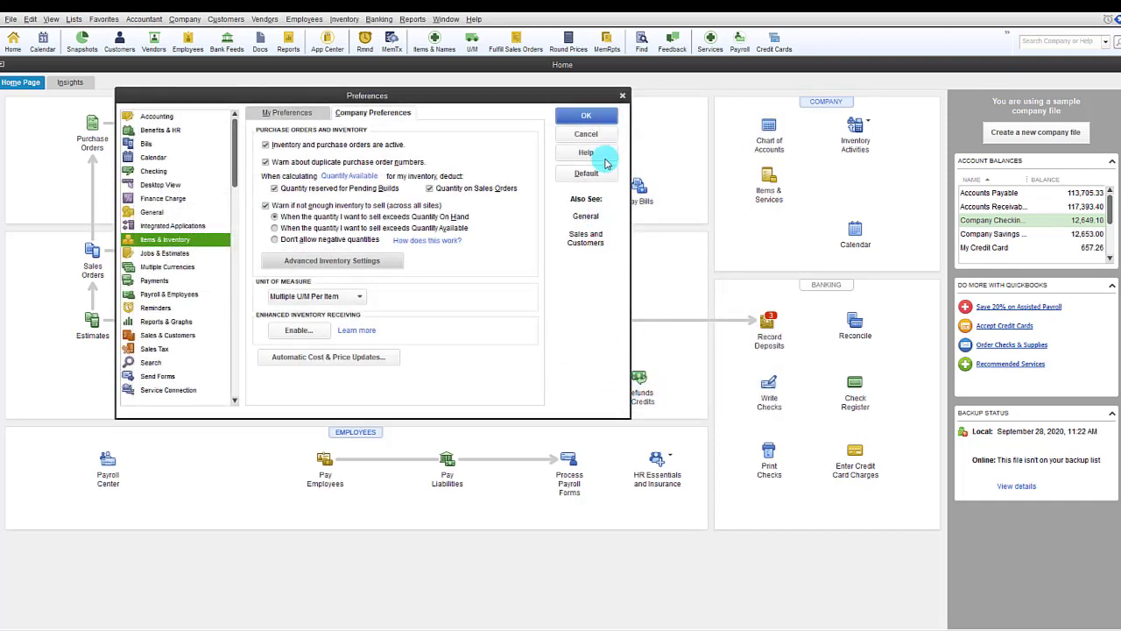
pyautogui.click(587, 116)
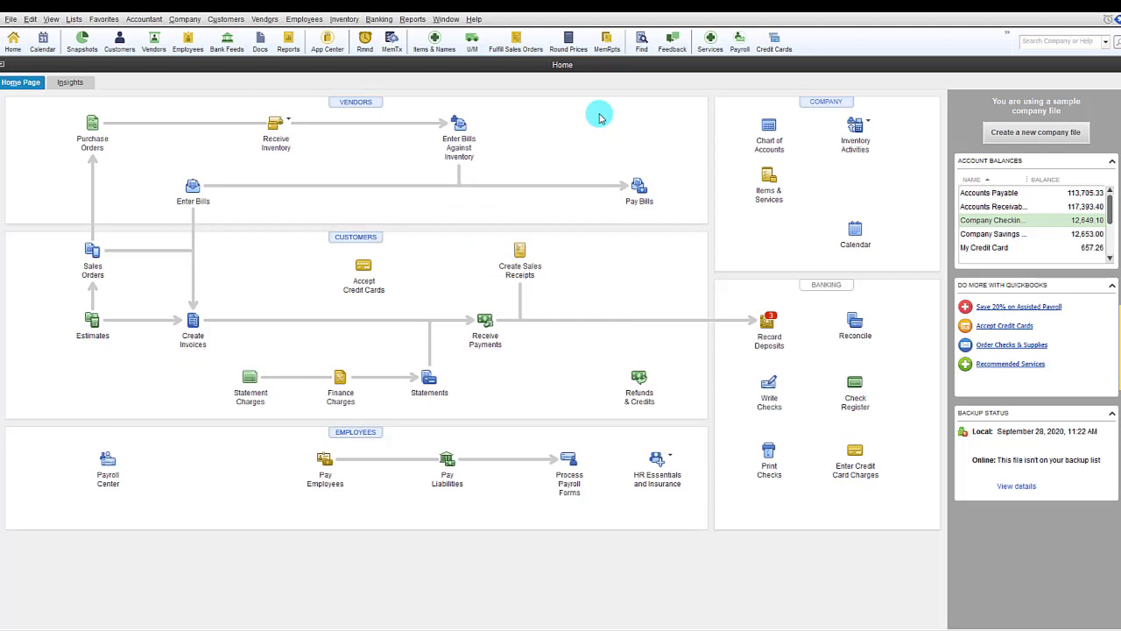
# - Start a new inventory site from the Inventory Site List and view its address details without entering an address
pyautogui.click(857, 127)
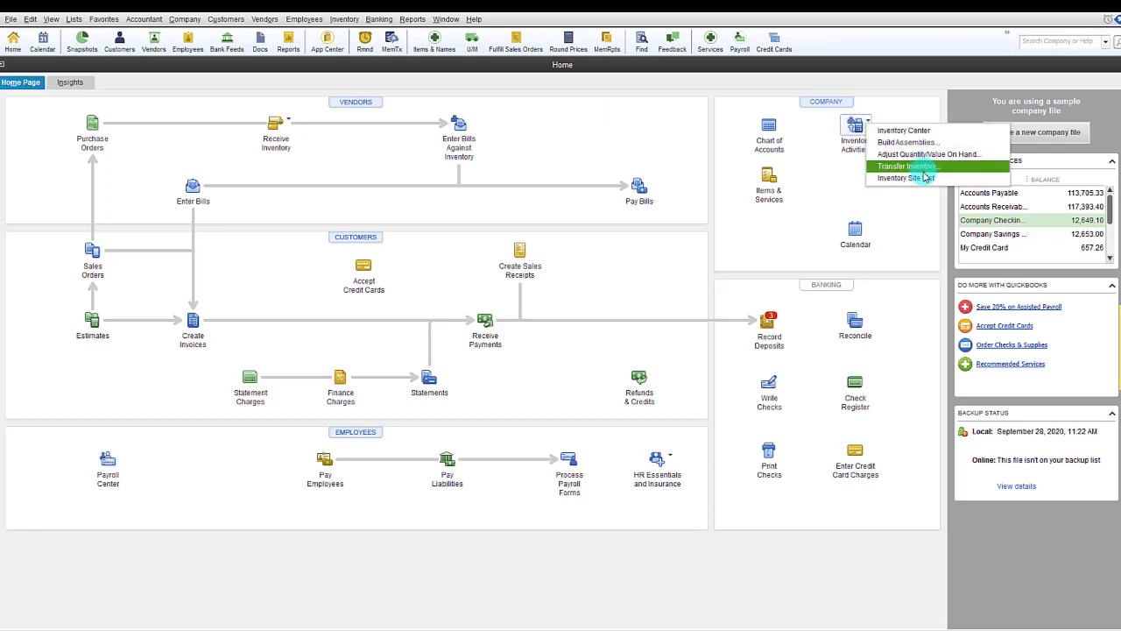
pyautogui.click(907, 177)
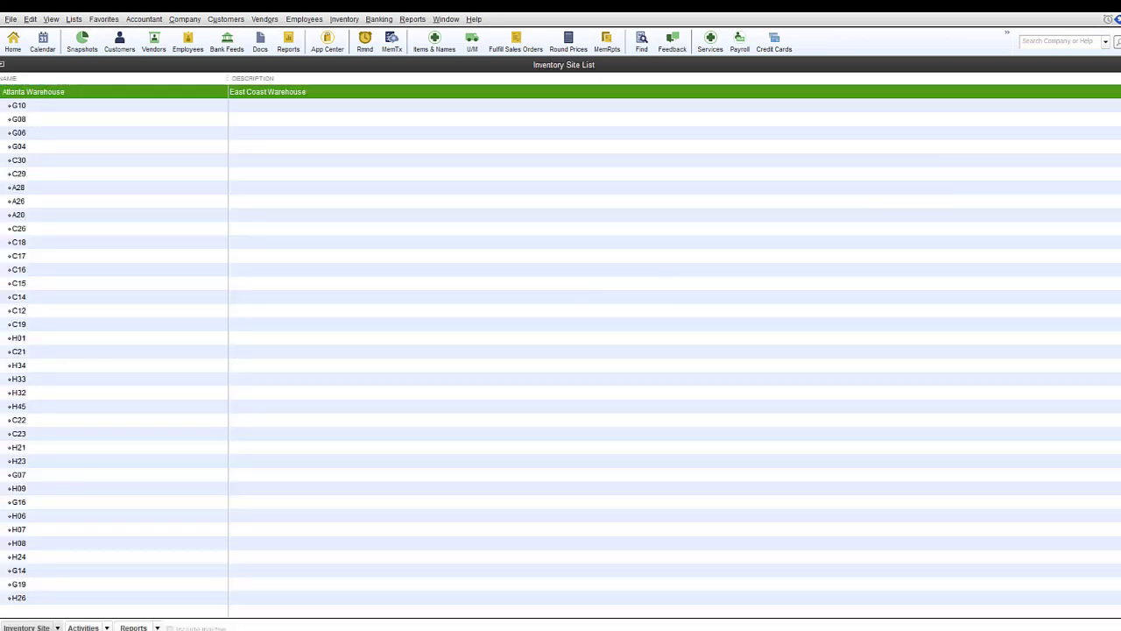
pyautogui.click(29, 628)
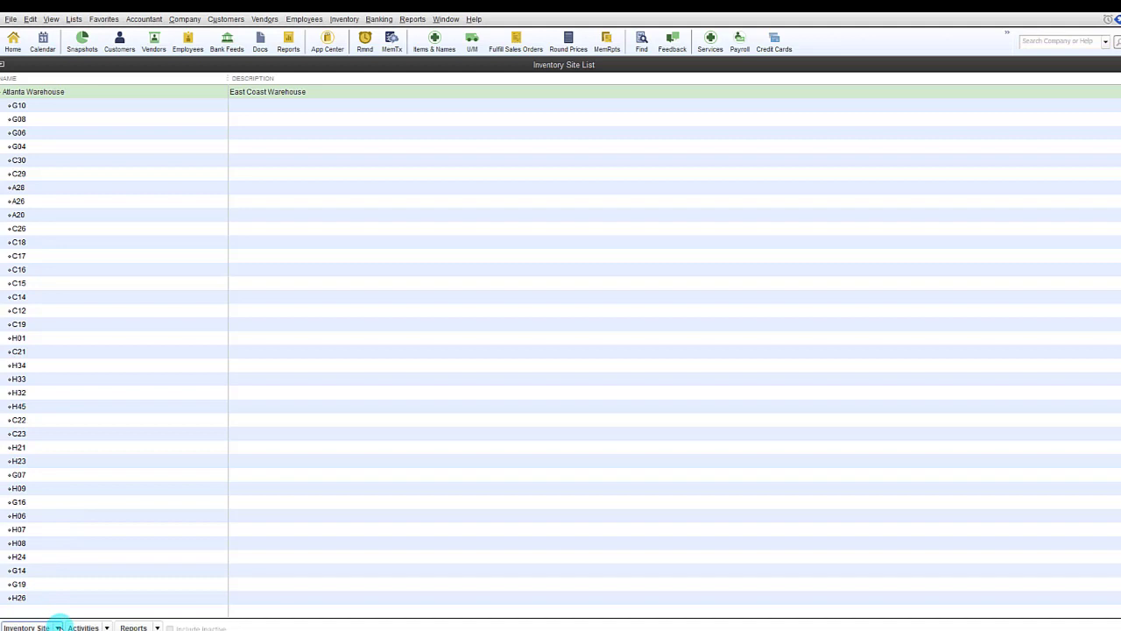
pyautogui.click(58, 626)
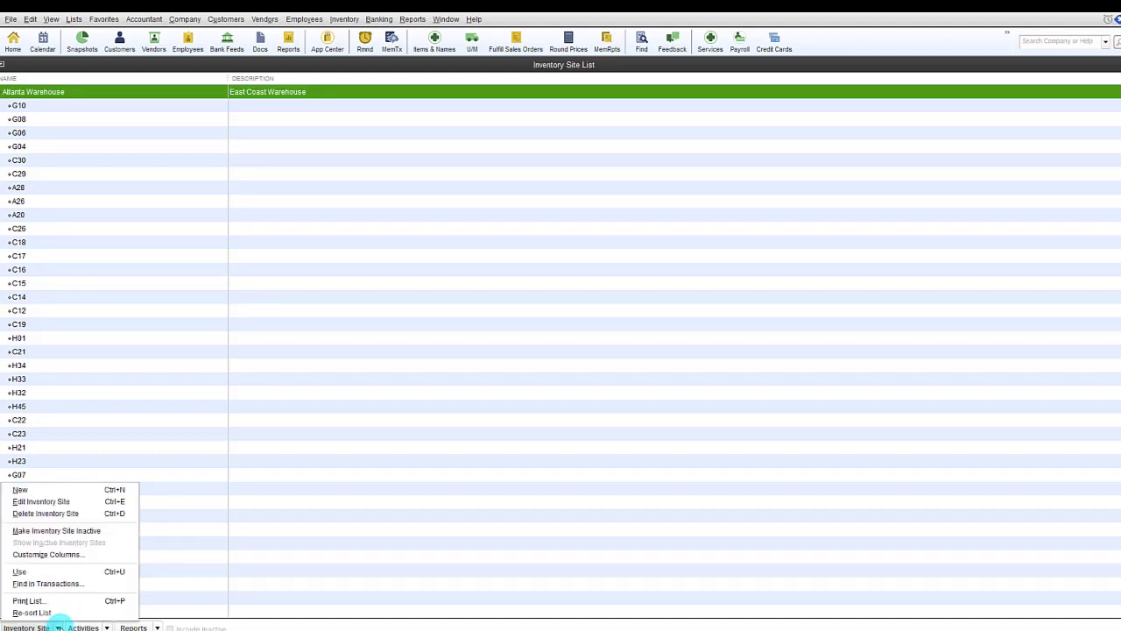
pyautogui.click(44, 490)
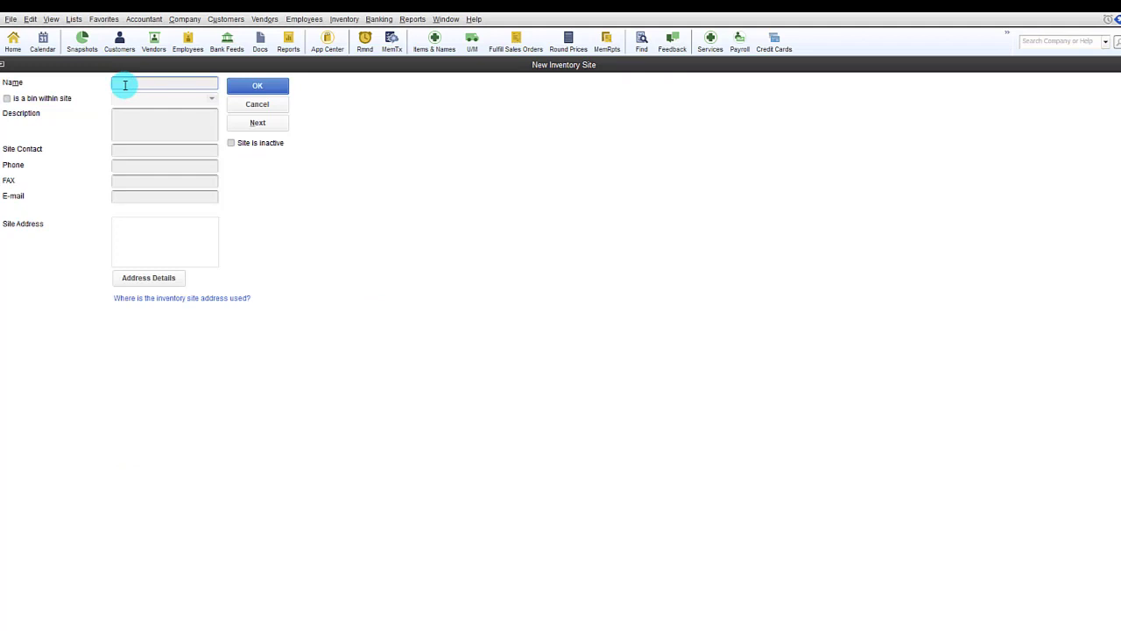
pyautogui.click(144, 278)
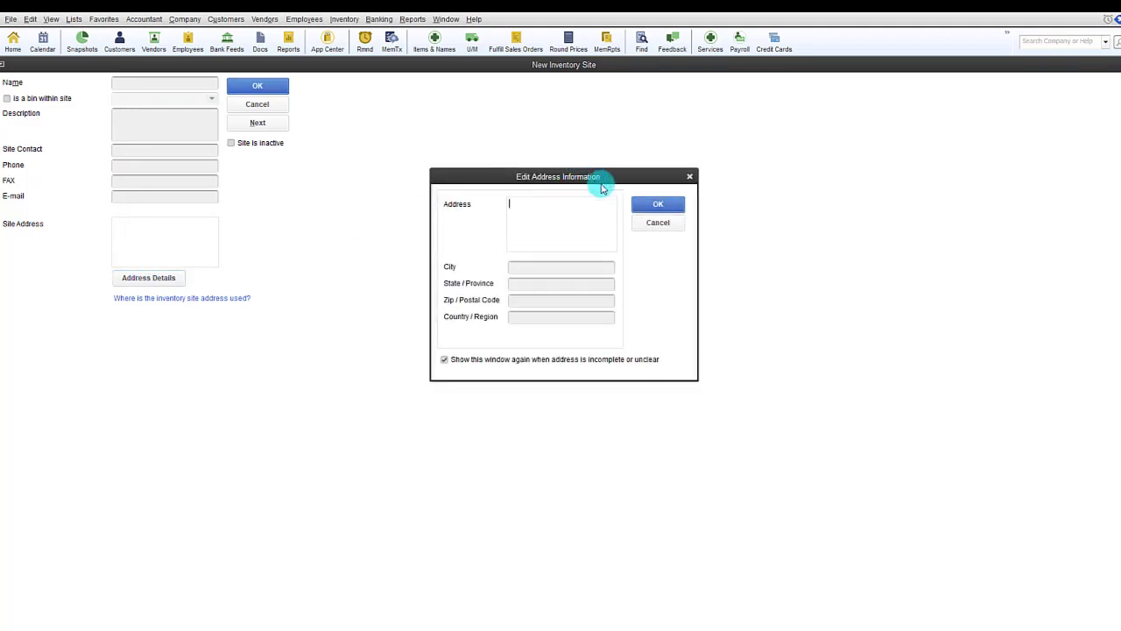
pyautogui.click(650, 207)
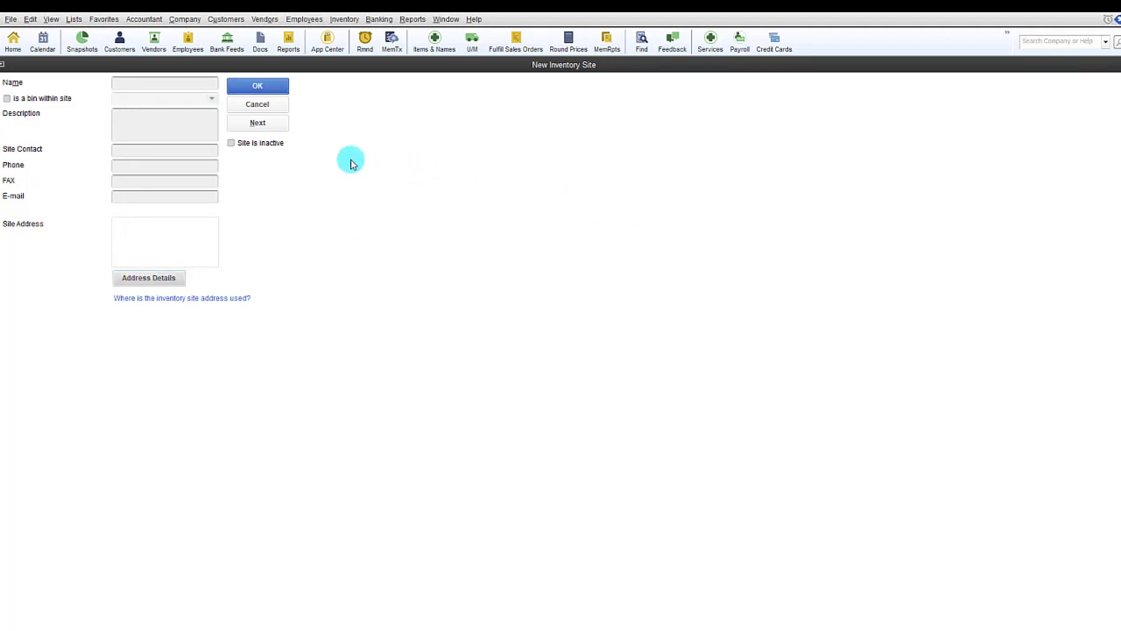
# - Create the entry as bin B-12 within the Atlanta Warehouse site and save it
pyautogui.click(7, 99)
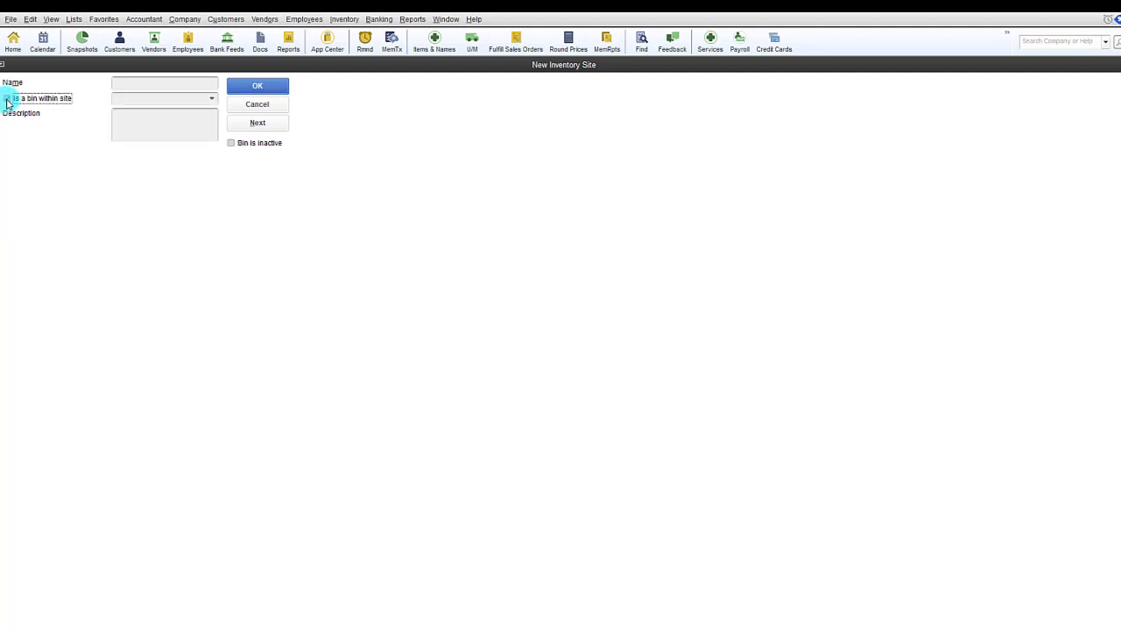
pyautogui.click(212, 100)
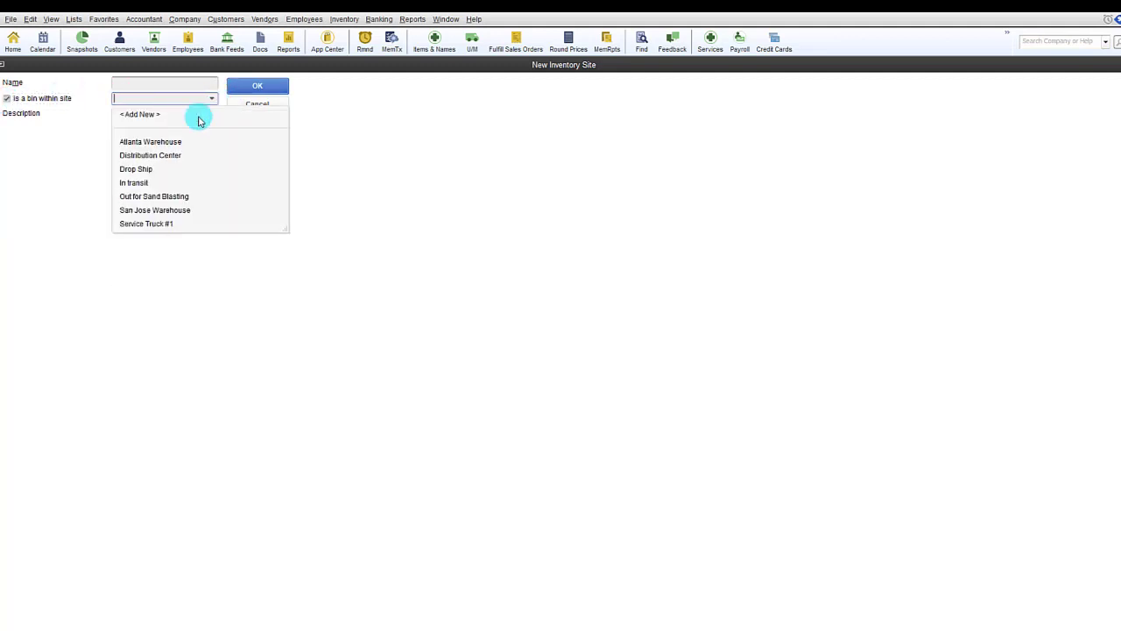
pyautogui.click(173, 142)
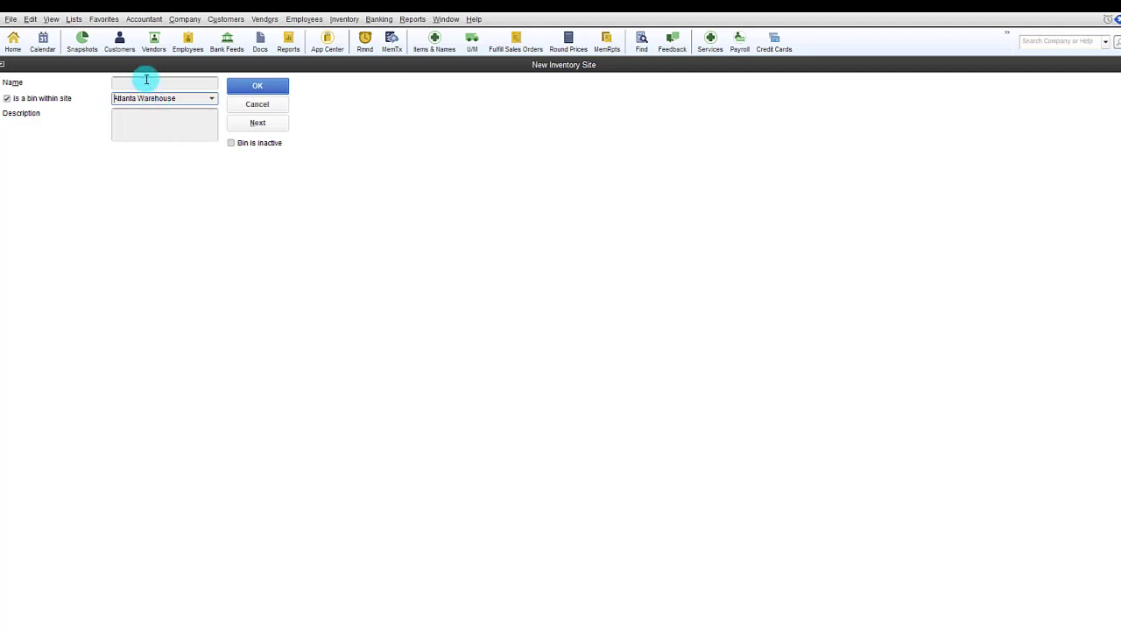
pyautogui.click(146, 81)
pyautogui.write('B-12')
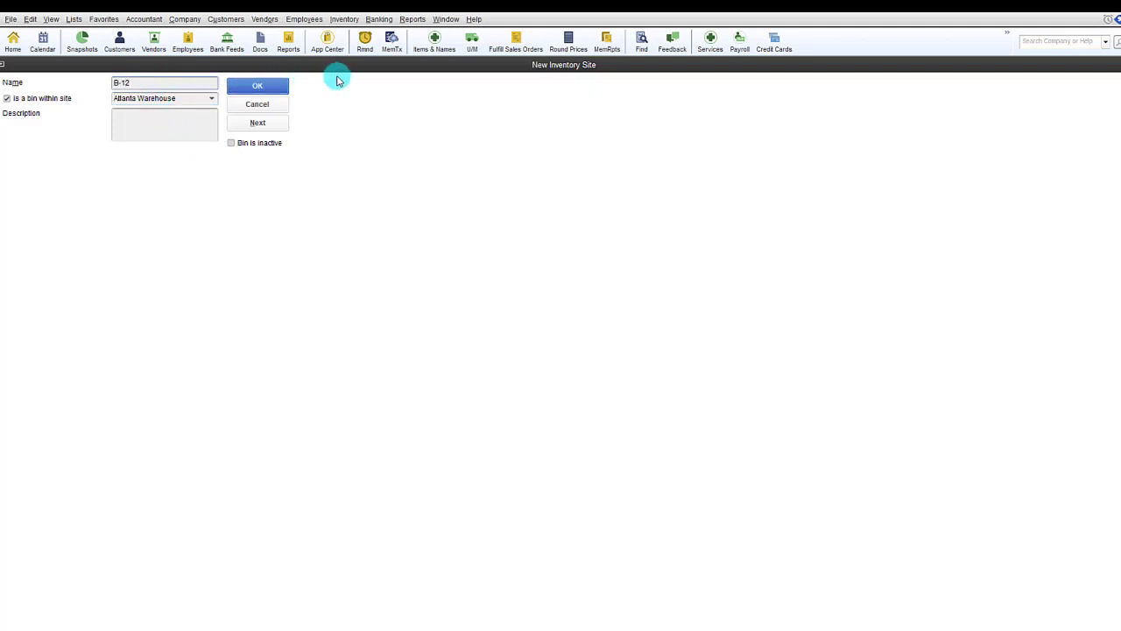
pyautogui.click(269, 85)
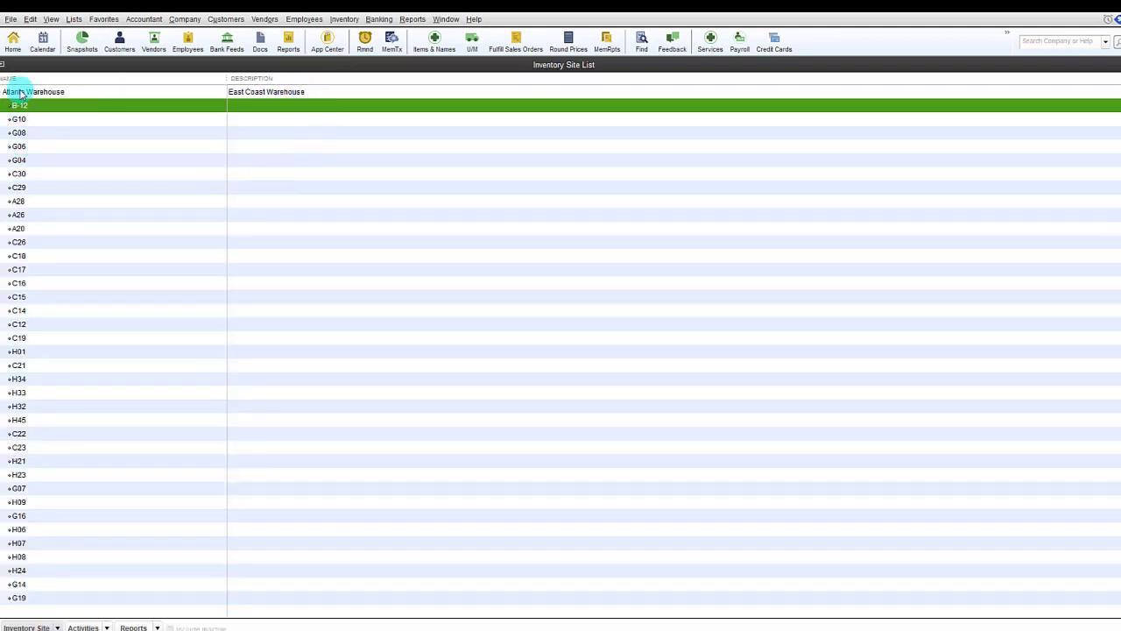
# - Examine the per-site reorder point and maximum fields of the Anchor adhesive item, then close the item list without changes
pyautogui.click(14, 43)
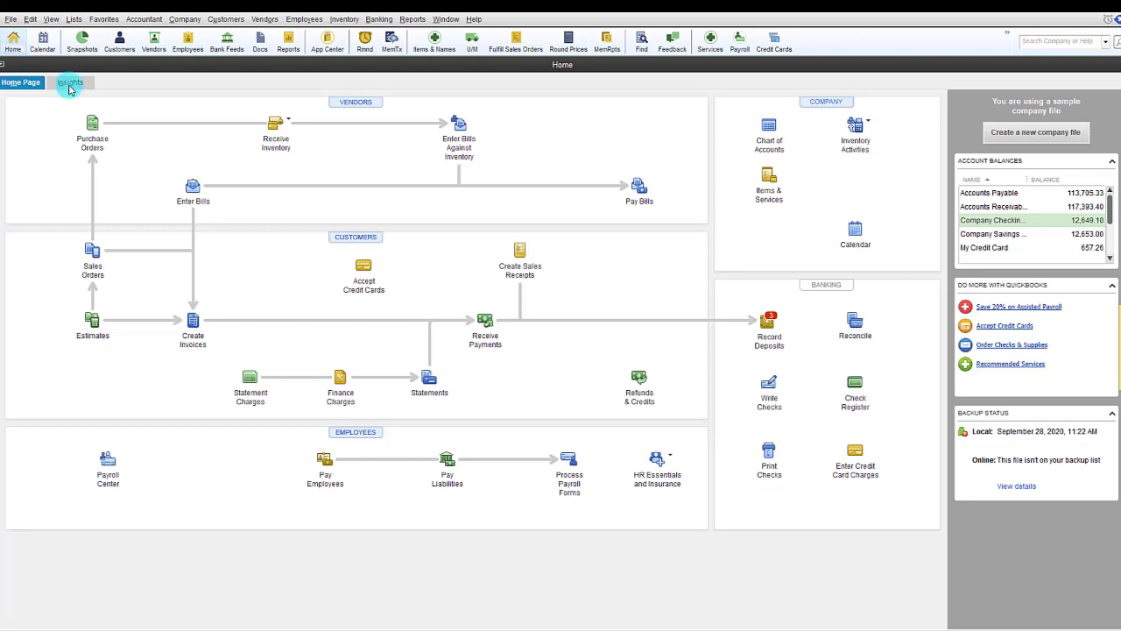
pyautogui.click(771, 180)
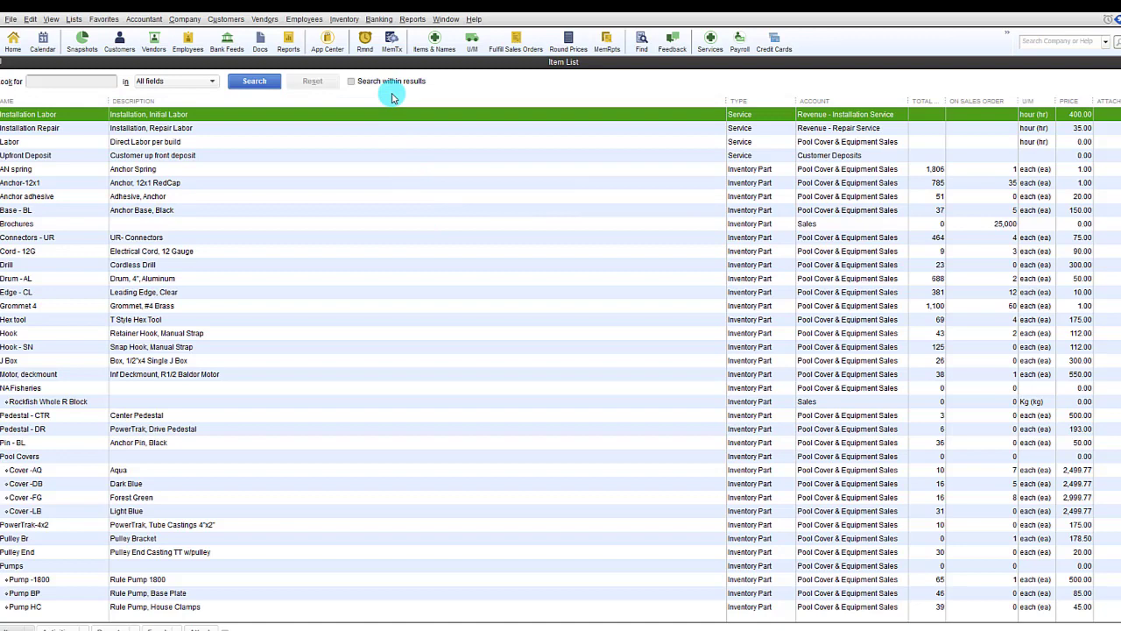
pyautogui.click(388, 201)
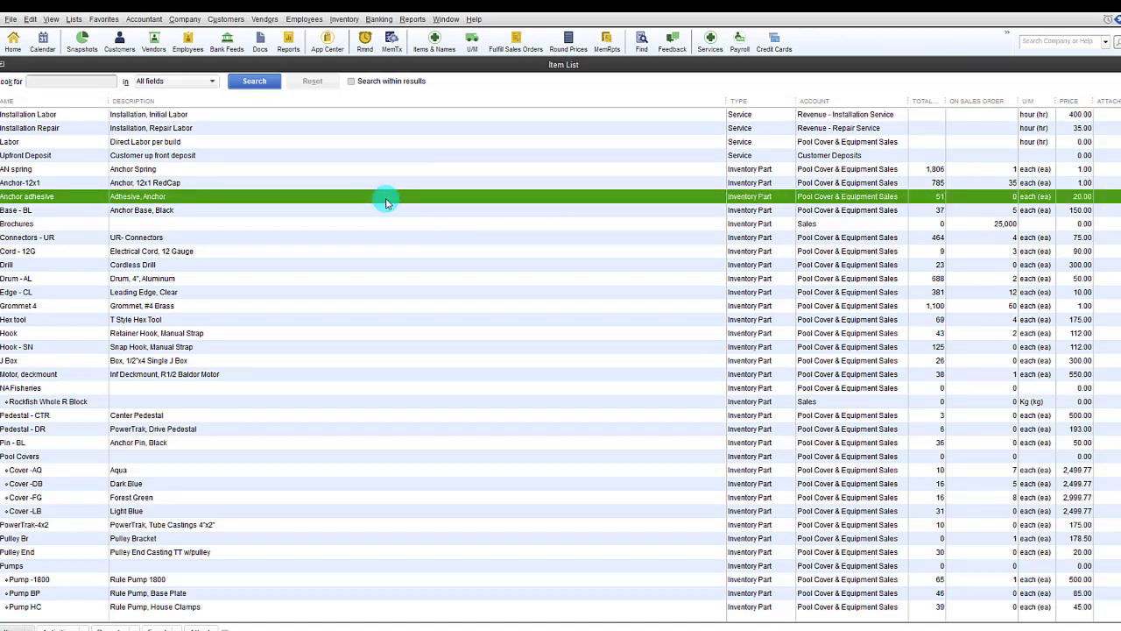
pyautogui.doubleClick(386, 200)
pyautogui.click(318, 409)
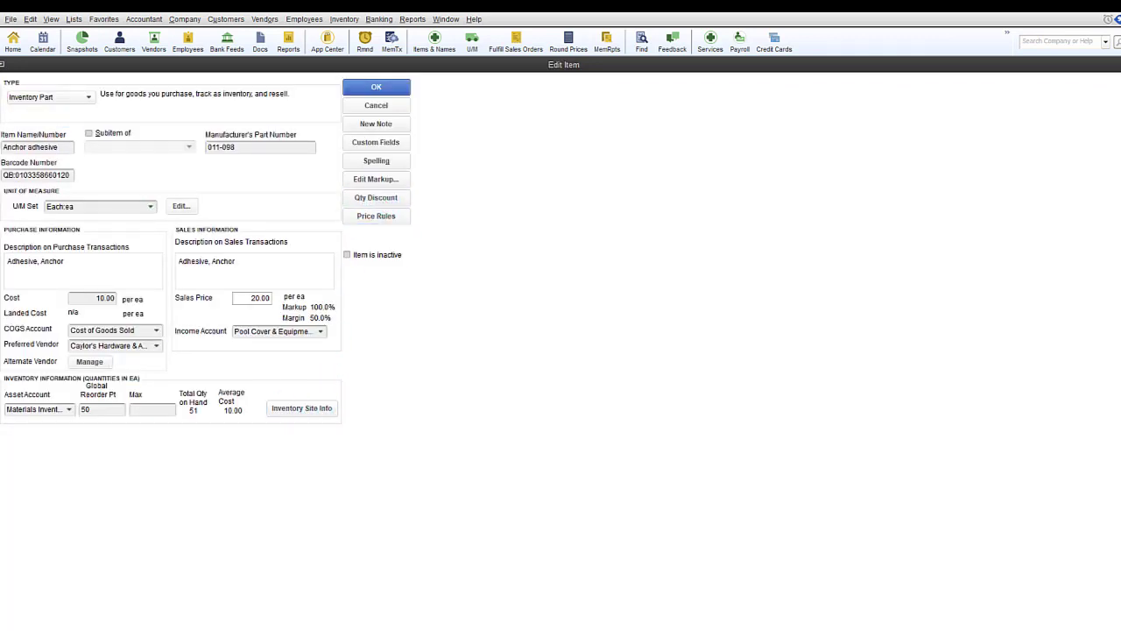
pyautogui.moveTo(623, 167); pyautogui.dragTo(656, 166)
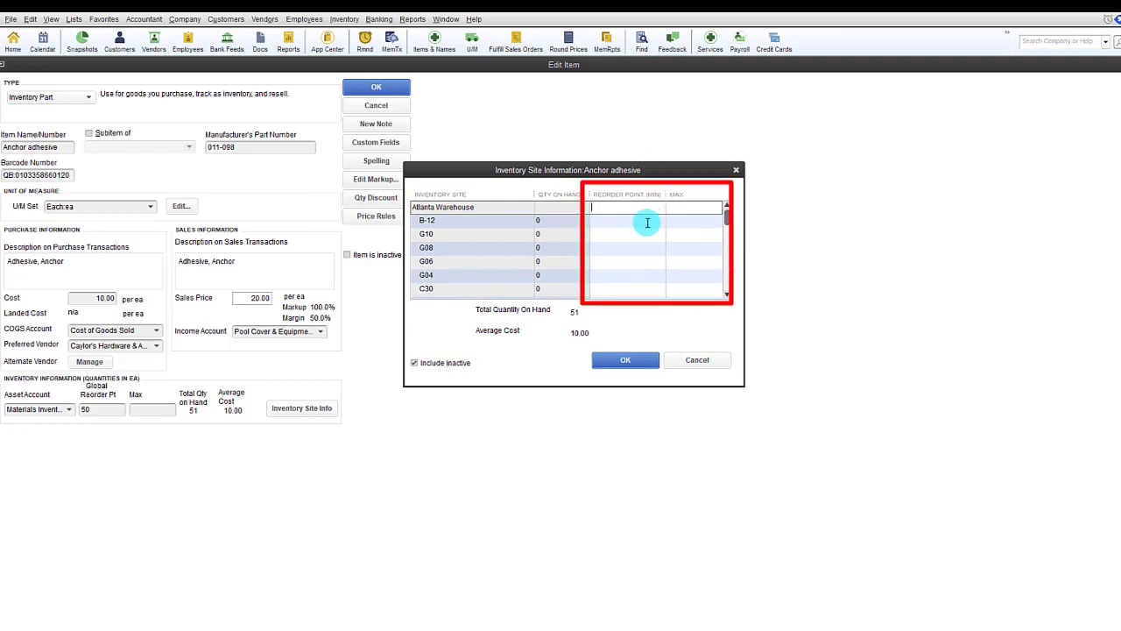
pyautogui.click(698, 360)
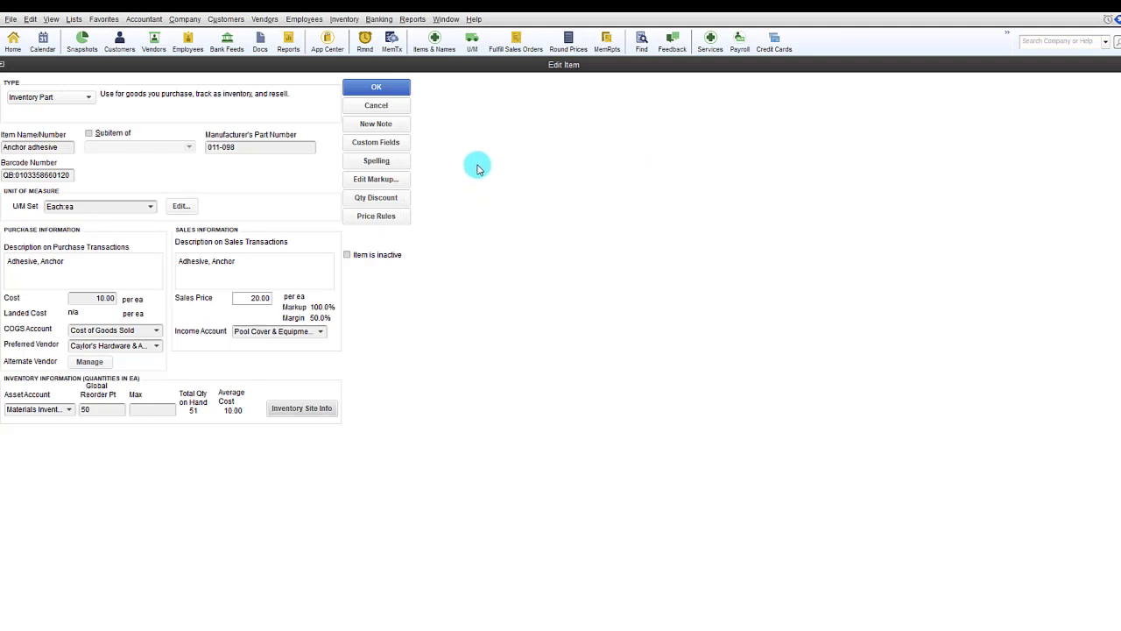
pyautogui.click(399, 105)
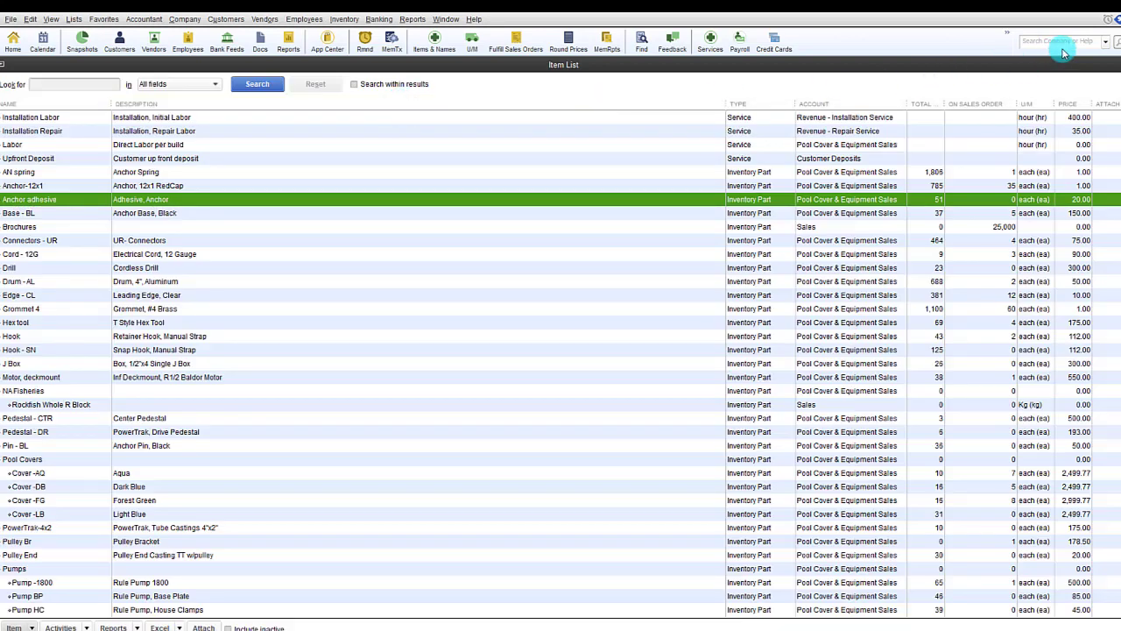
pyautogui.click(1112, 66)
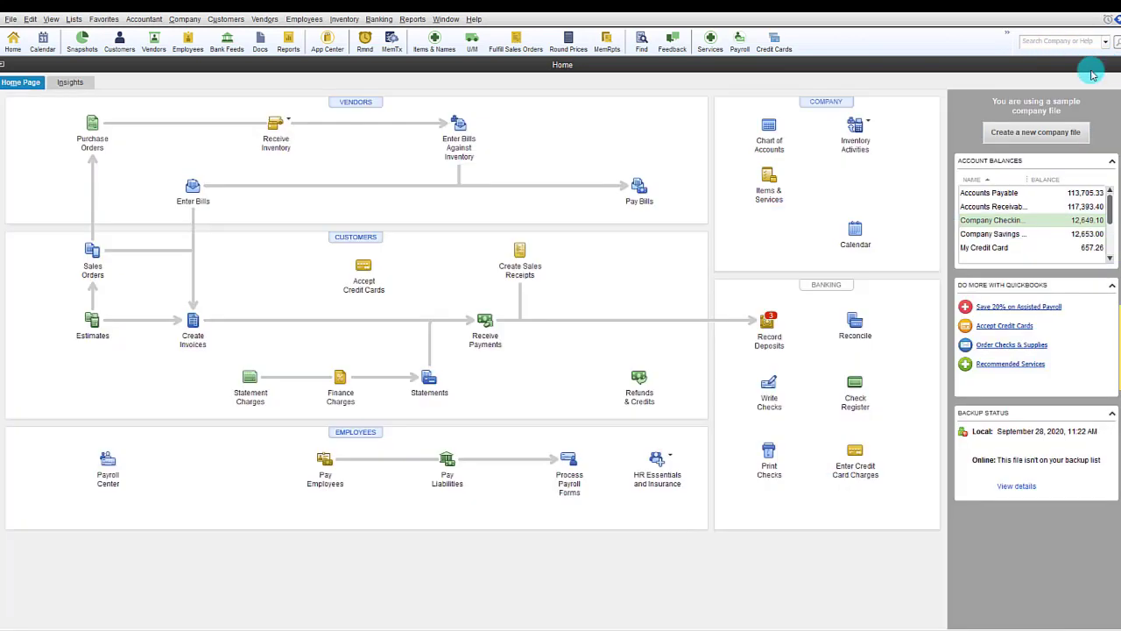
# - Review the Anderson's Hardware & Tools Supply purchase order dated 12/14/2025 and close it
pyautogui.click(95, 127)
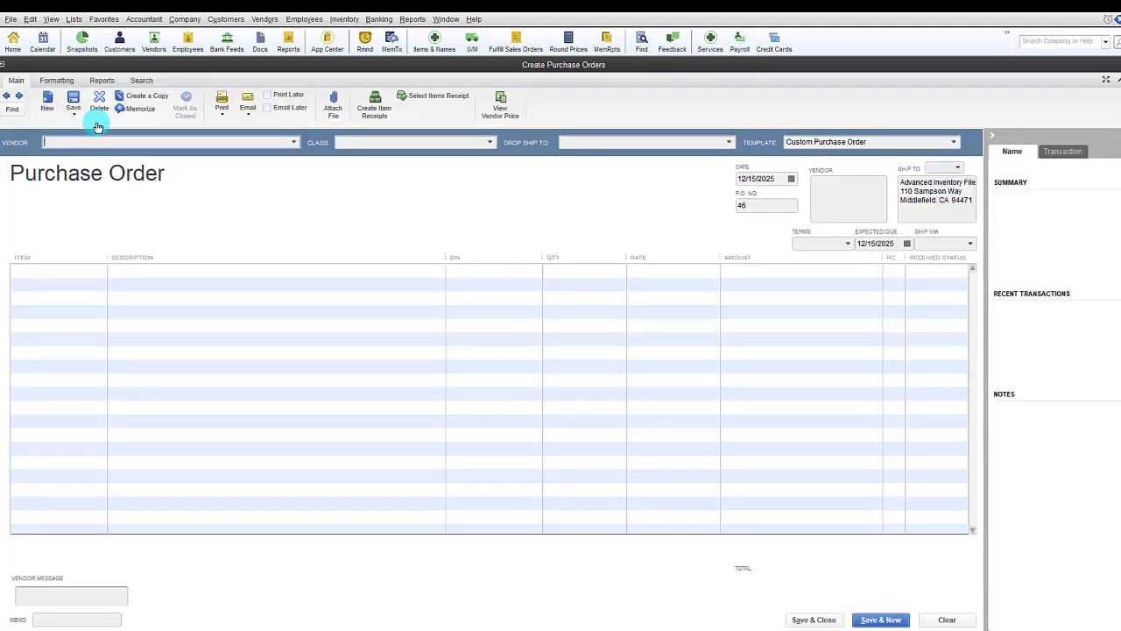
pyautogui.click(6, 96)
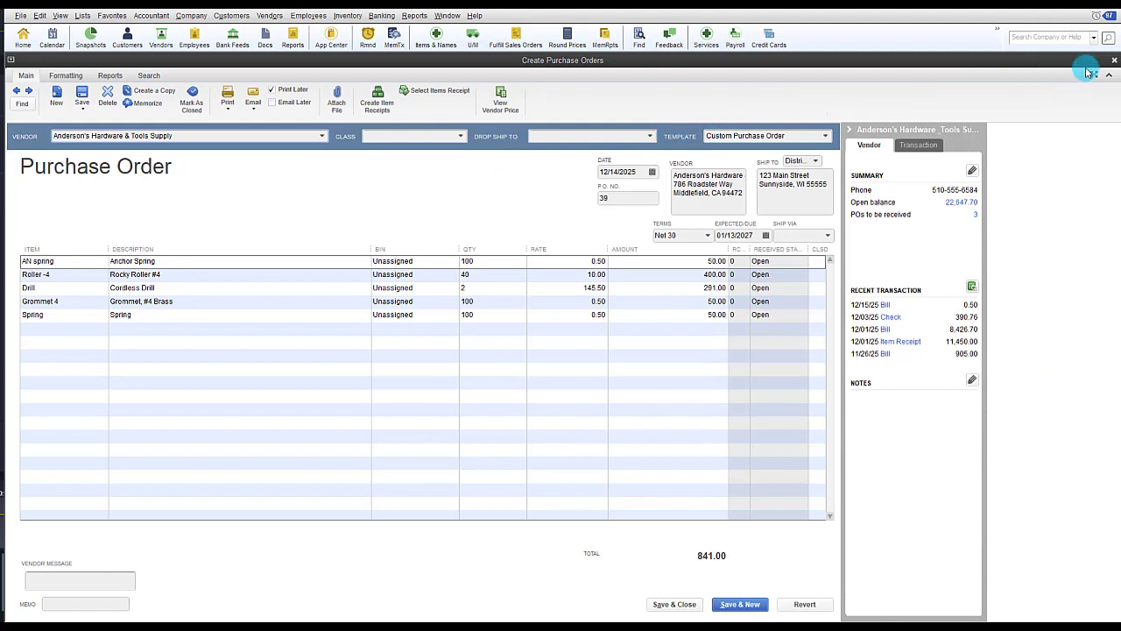
pyautogui.click(1115, 60)
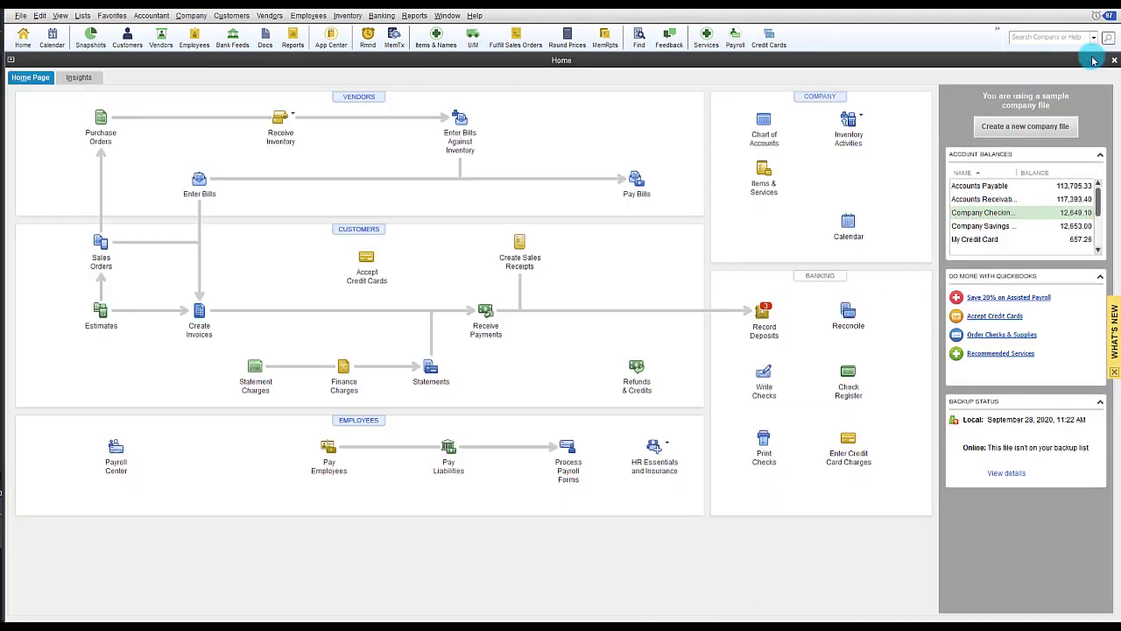
# - Receive inventory with a bill for Anderson's Hardware & Tools Supply, using the open purchase order dated 12/14/2025
pyautogui.click(296, 117)
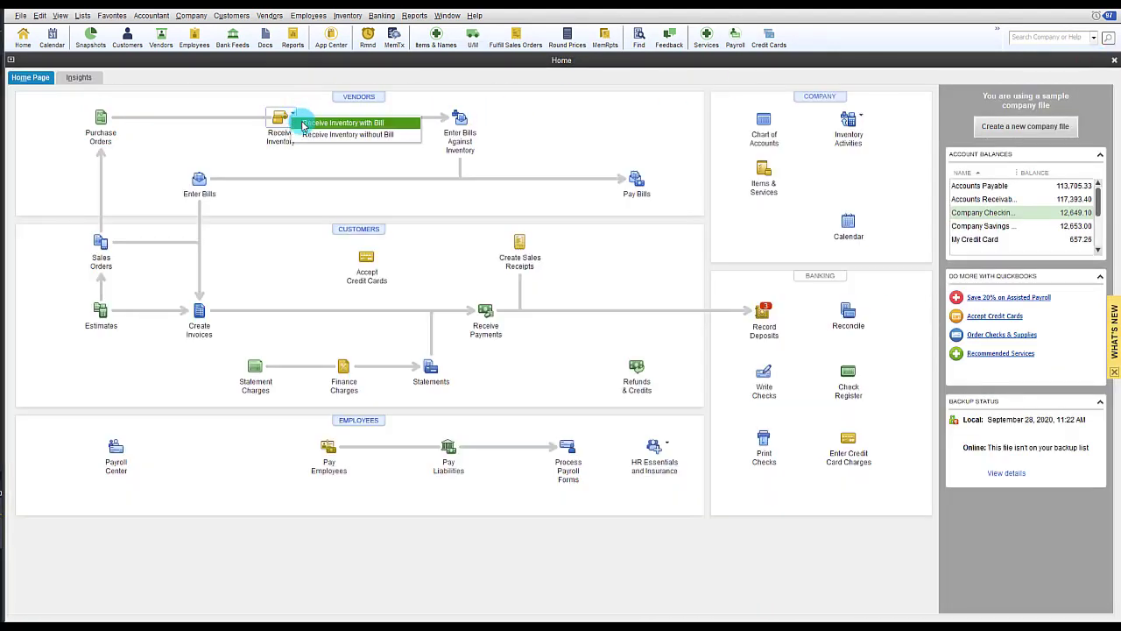
pyautogui.click(302, 122)
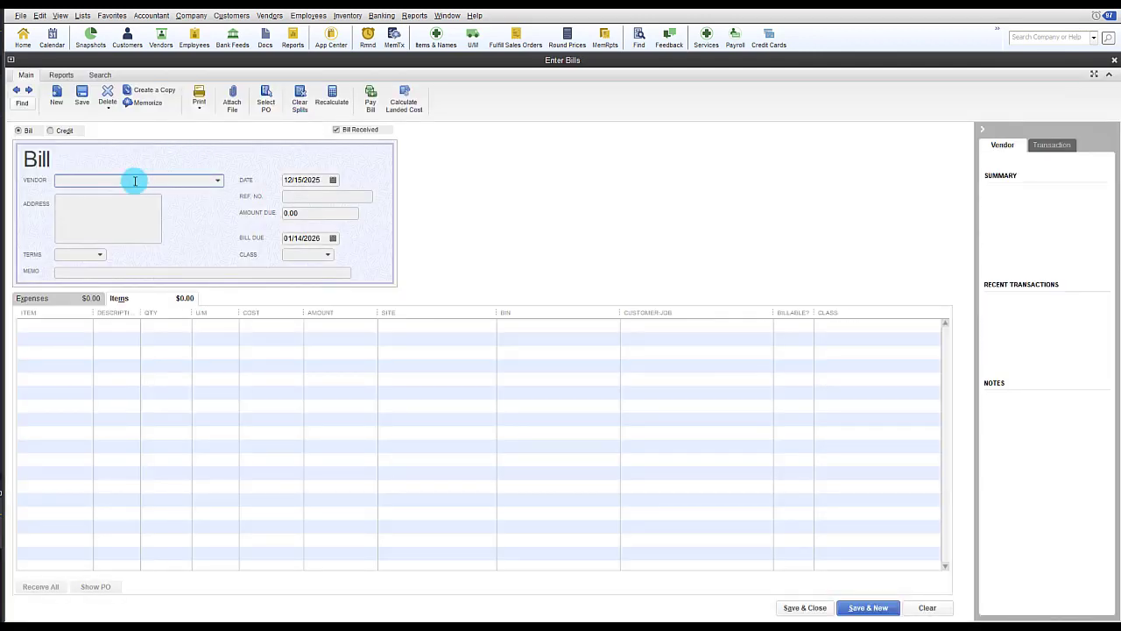
pyautogui.write("Anderson's Hardware & Tools Supply")
pyautogui.press('Tab')
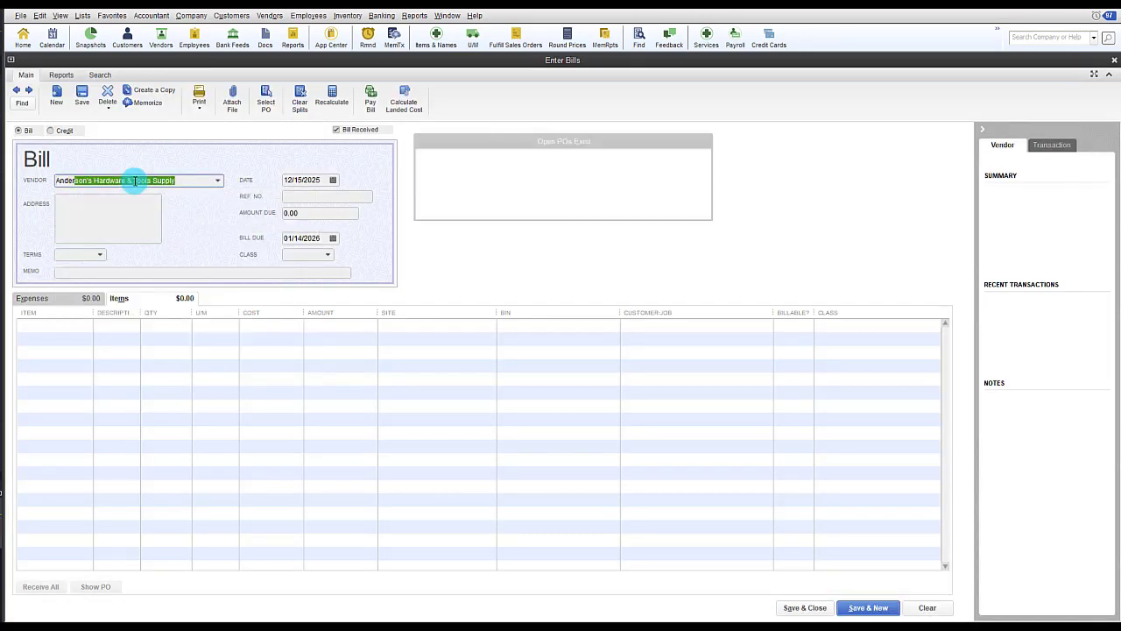
pyautogui.click(538, 195)
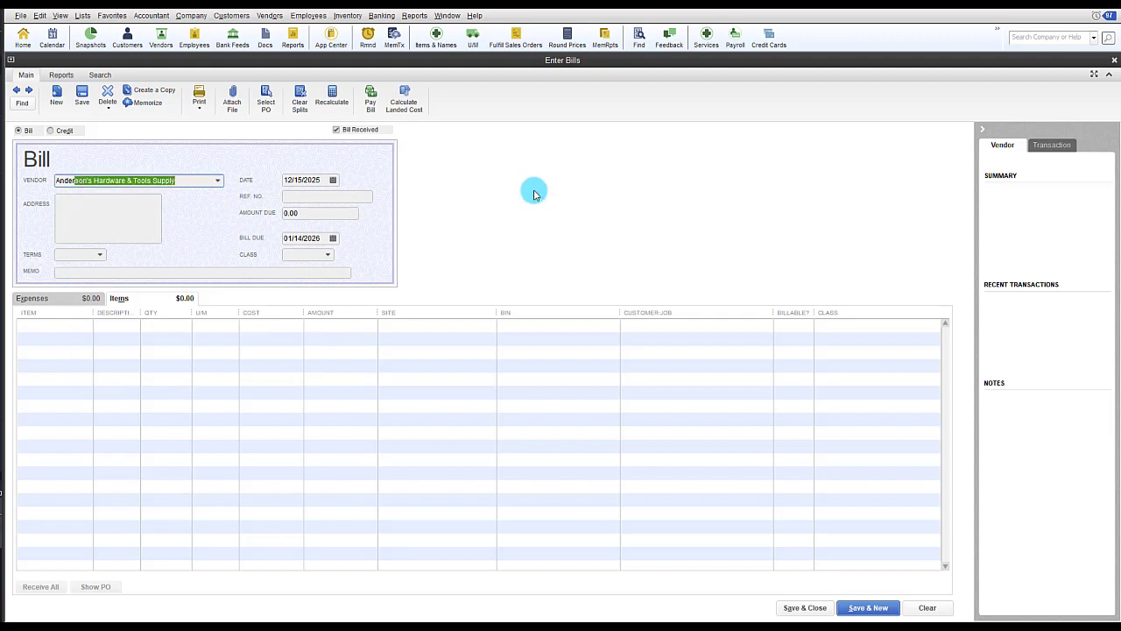
pyautogui.click(446, 222)
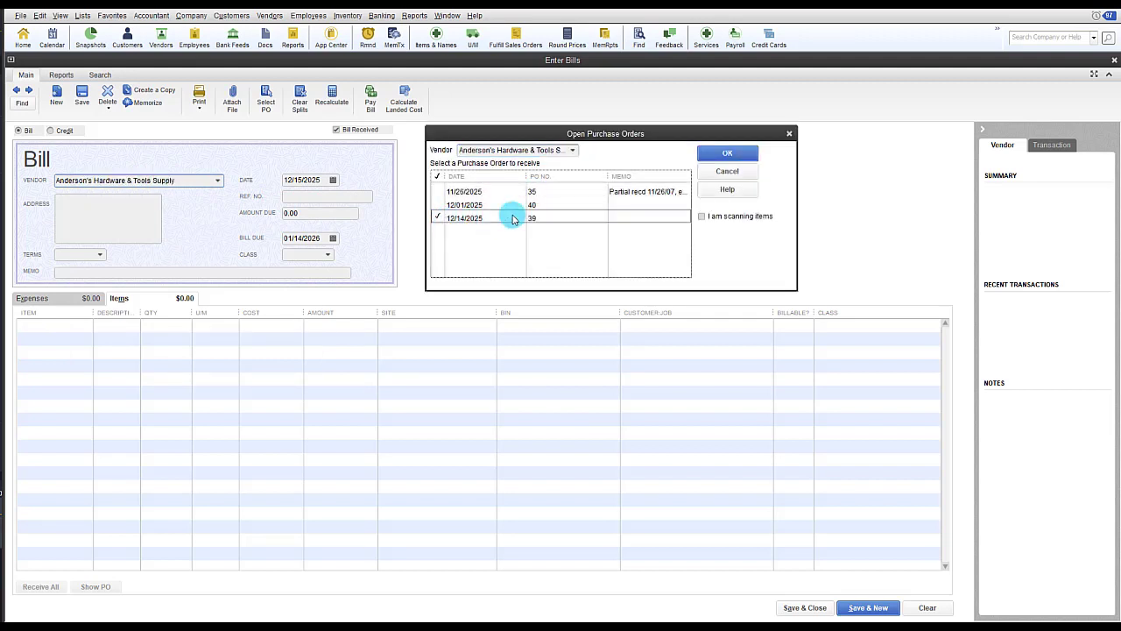
pyautogui.click(727, 154)
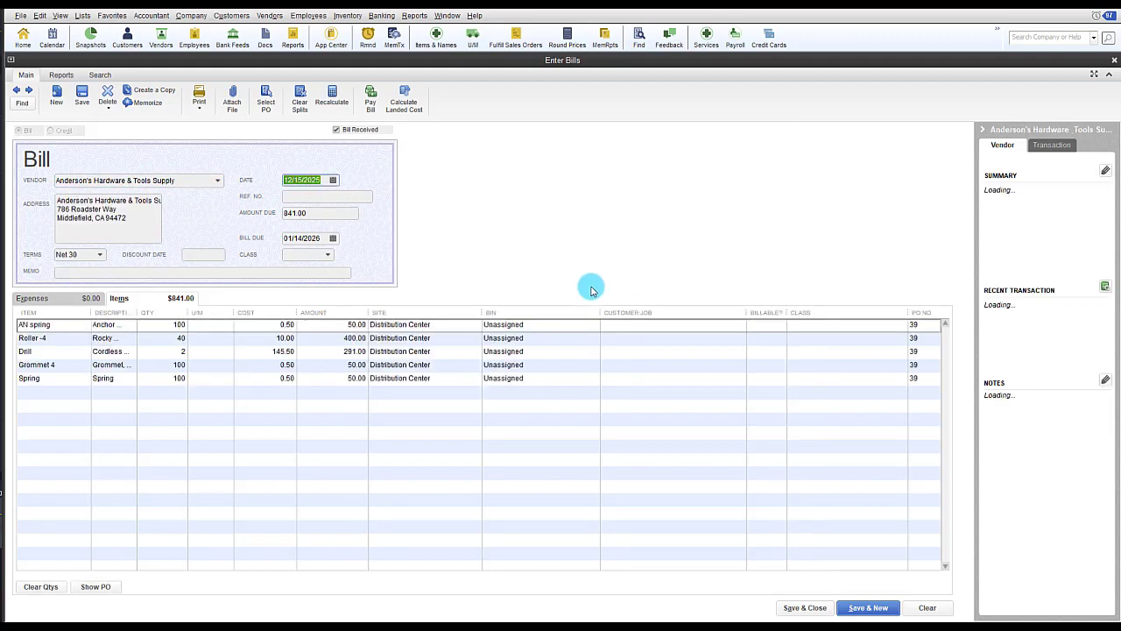
# - Add a new bin D15 in the Distribution Center and assign it to the bill's AN spring line
pyautogui.click(529, 324)
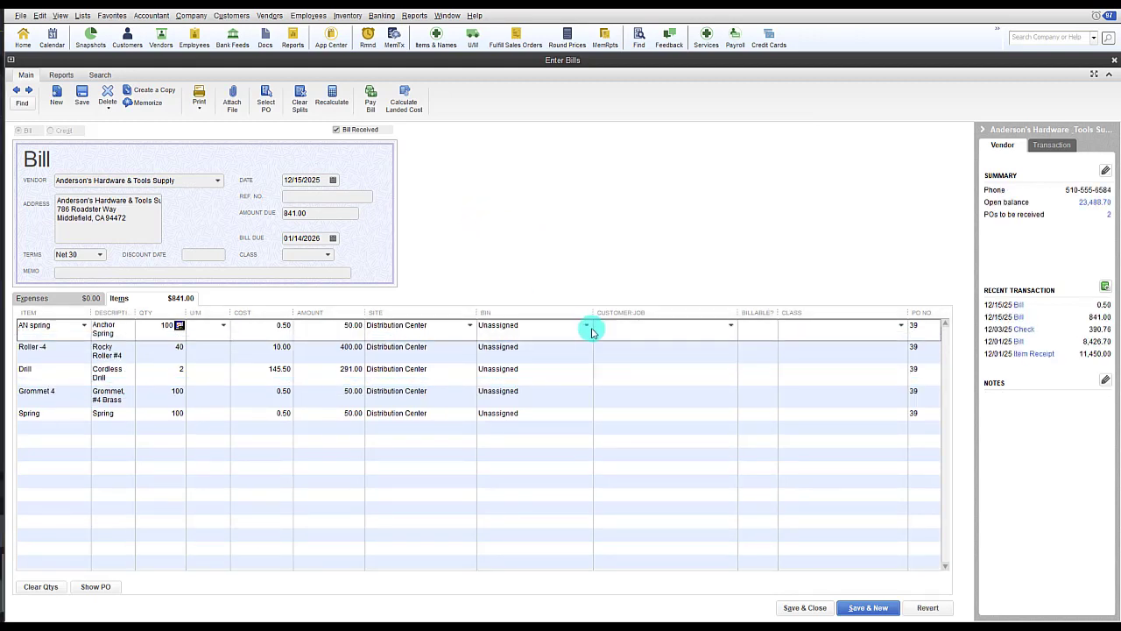
pyautogui.click(586, 327)
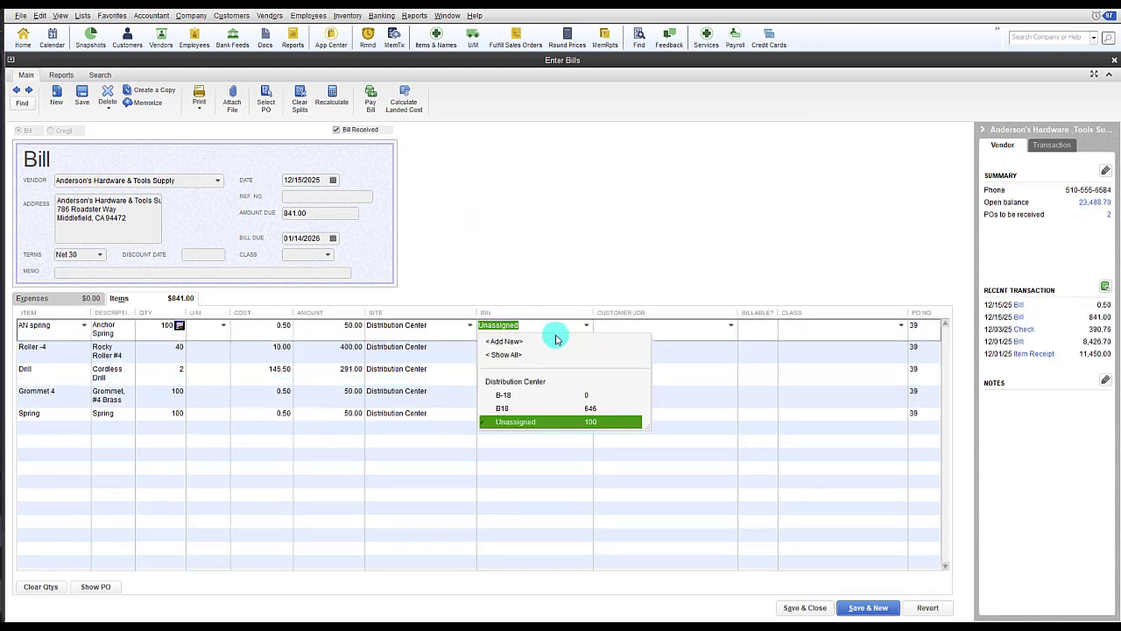
pyautogui.click(506, 342)
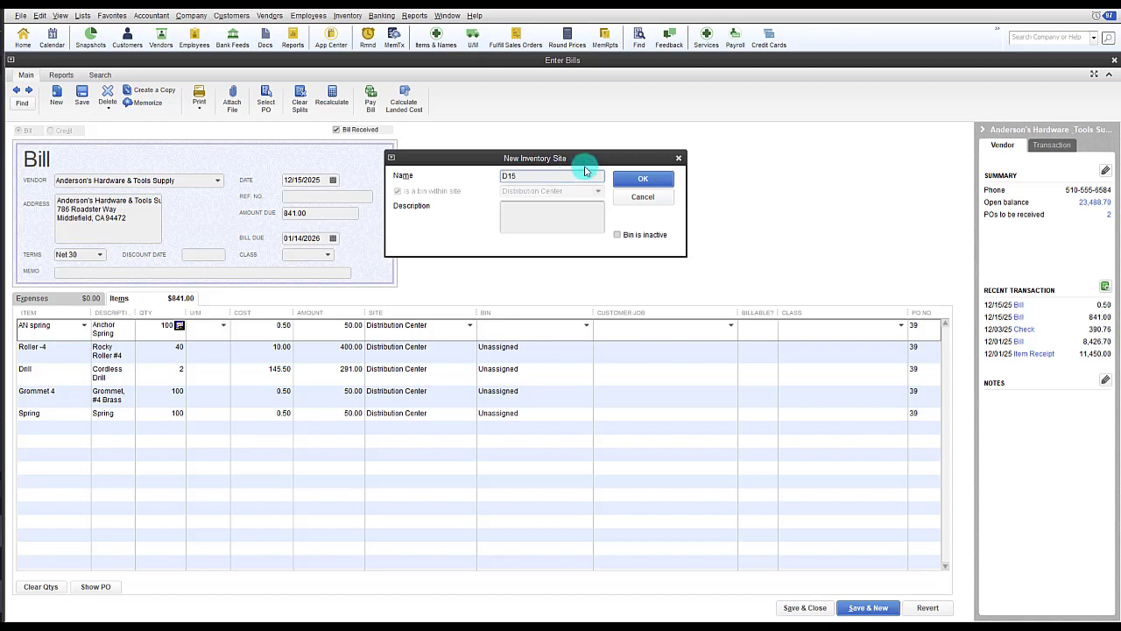
pyautogui.click(644, 179)
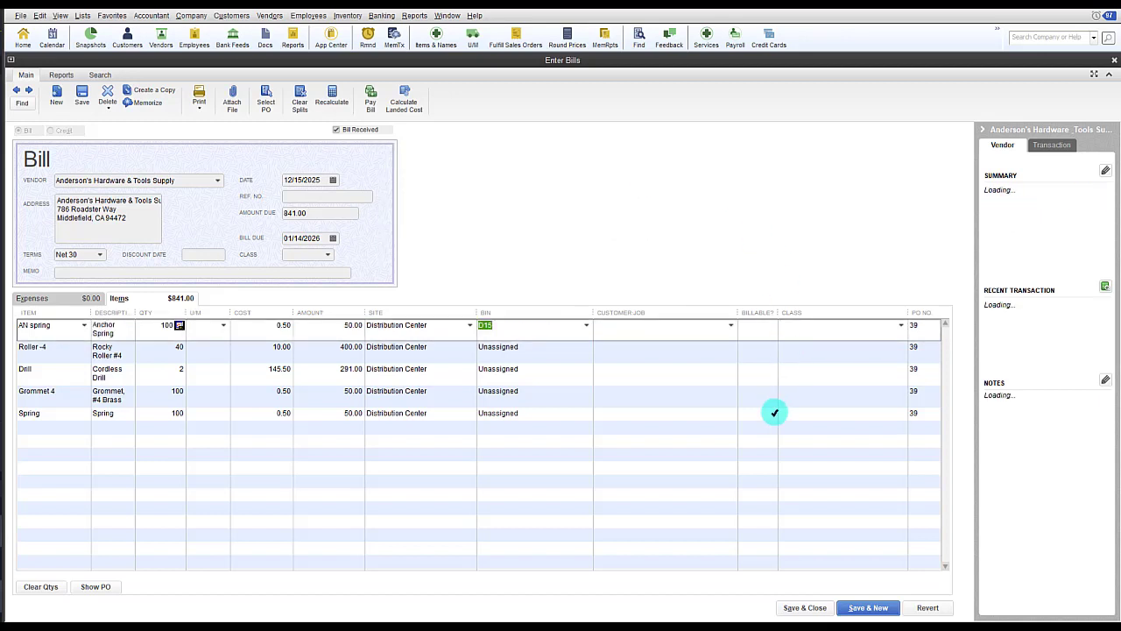
# - Save and close the bill, and start a sales order for Dunning's Pool Depot, Inc.:Big City Store #002
pyautogui.click(804, 606)
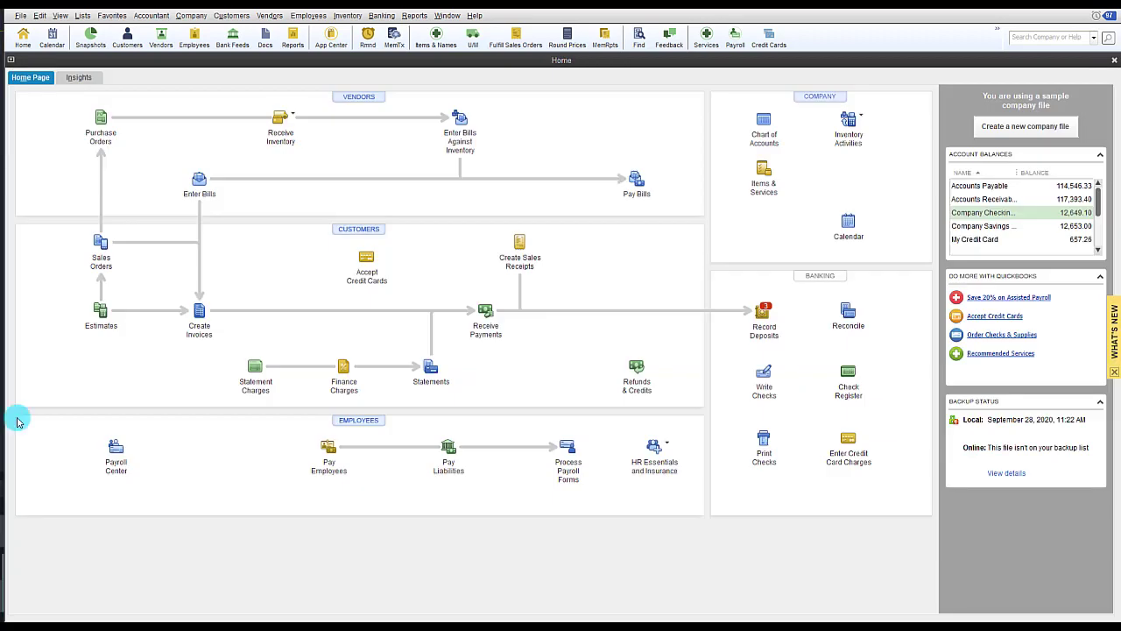
pyautogui.click(101, 245)
pyautogui.click(350, 136)
pyautogui.click(154, 204)
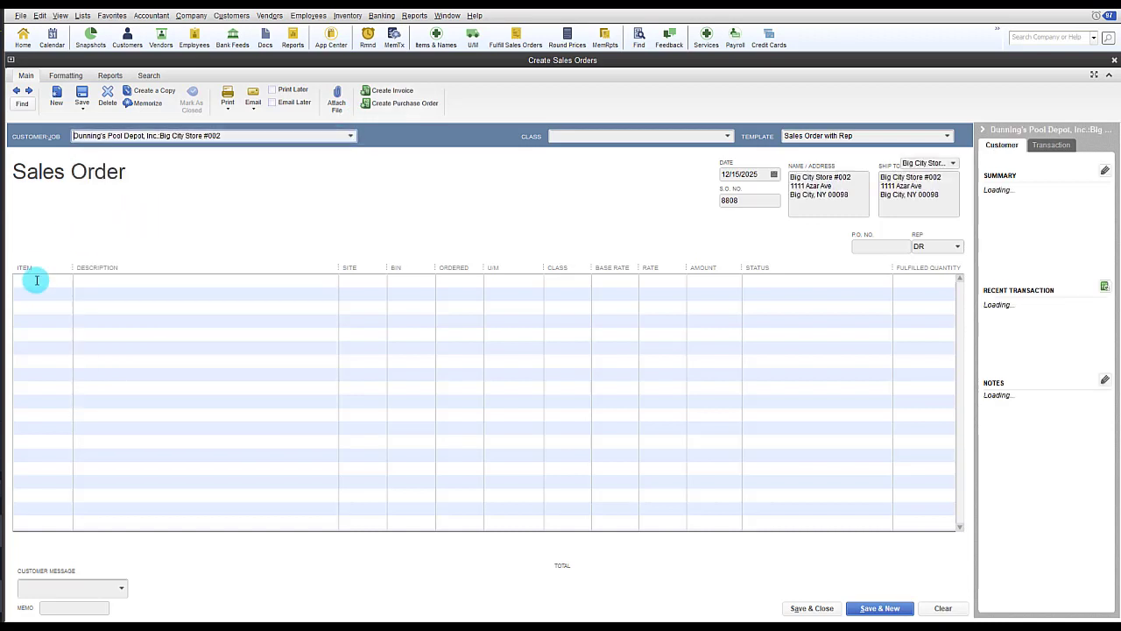
# - Add the AN spring item to the sales order with Atlanta Warehouse as its site, and save the order
pyautogui.click(37, 281)
pyautogui.write('AN spring')
pyautogui.press('Tab')
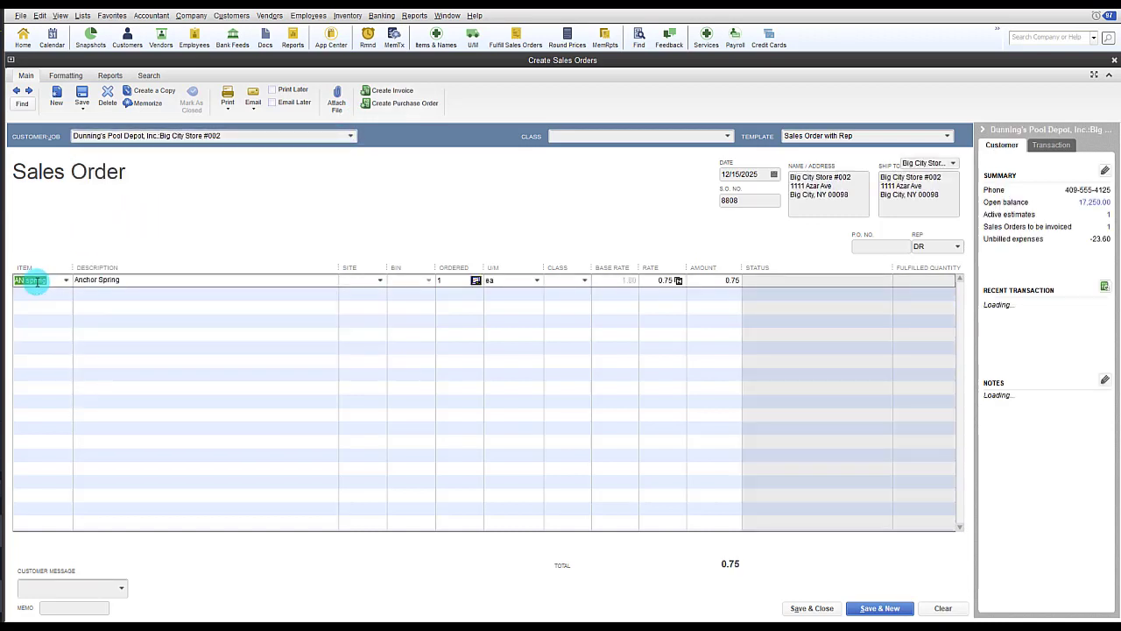
pyautogui.press('Tab')
pyautogui.write('A')
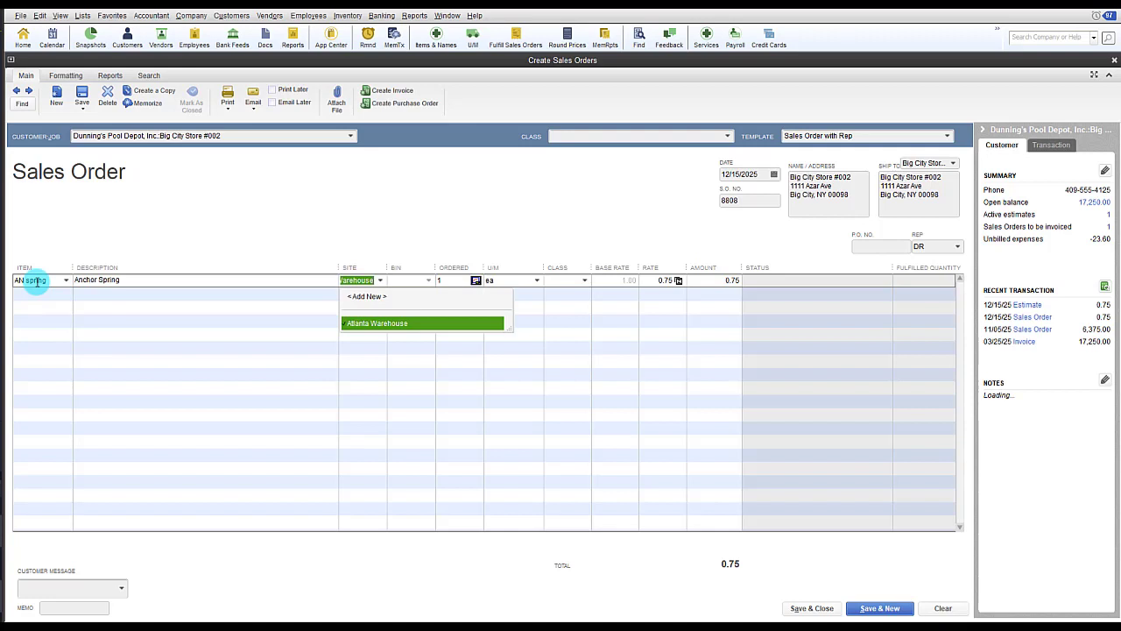
pyautogui.press('Tab')
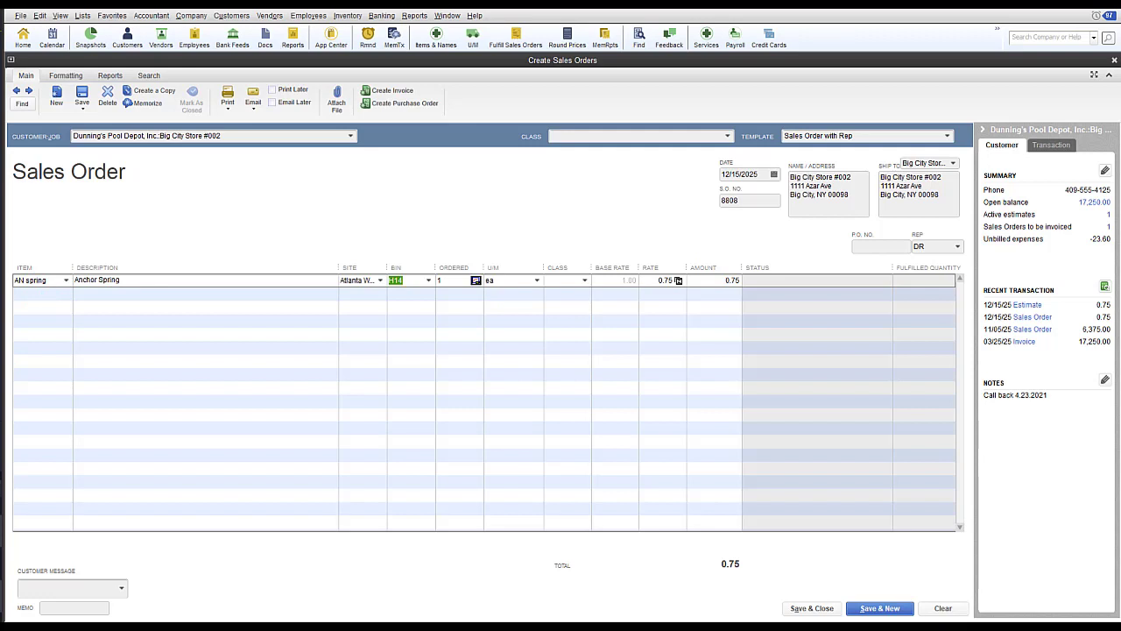
pyautogui.hotkey('ctrl', 's')
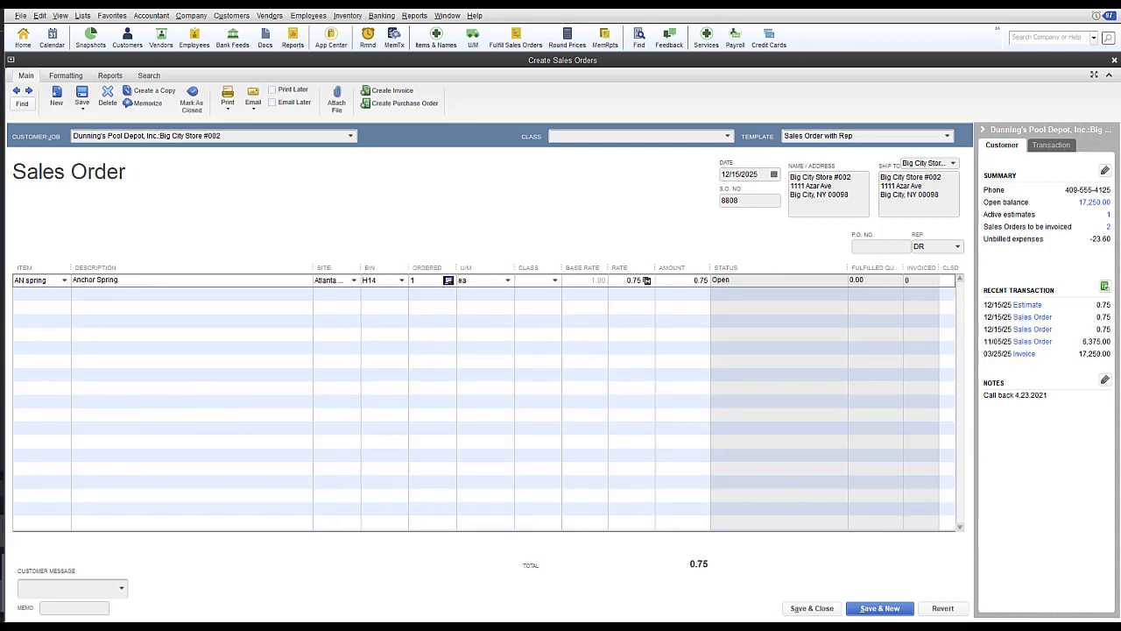
# - Check the current availability of AN spring across the inventory sites from its order line, and save and close the sales order
pyautogui.click(447, 280)
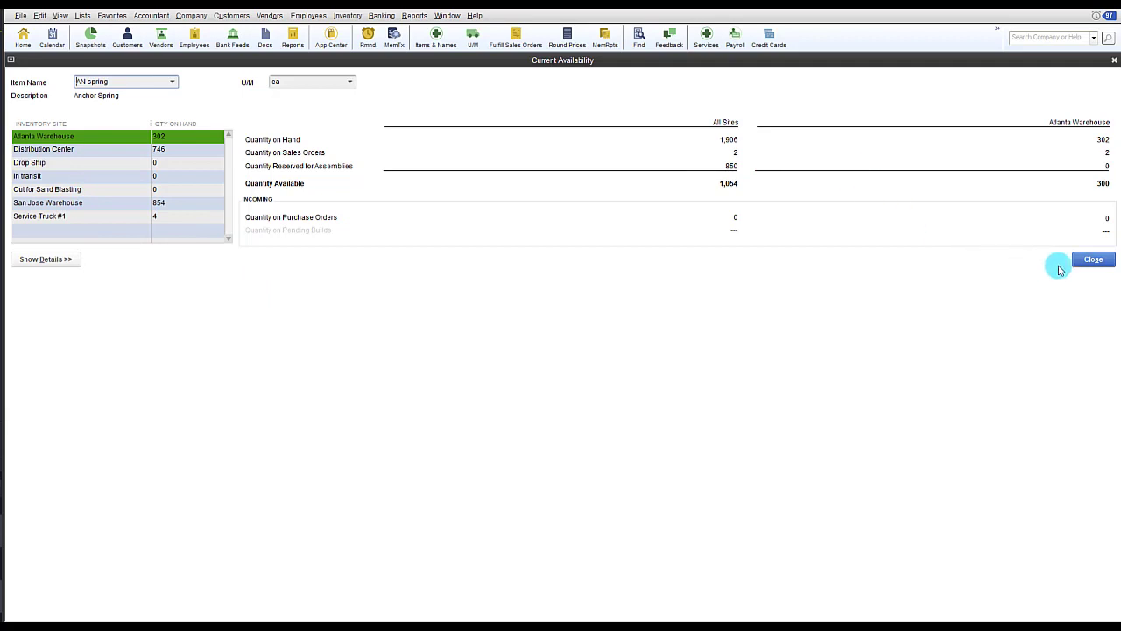
pyautogui.click(1093, 259)
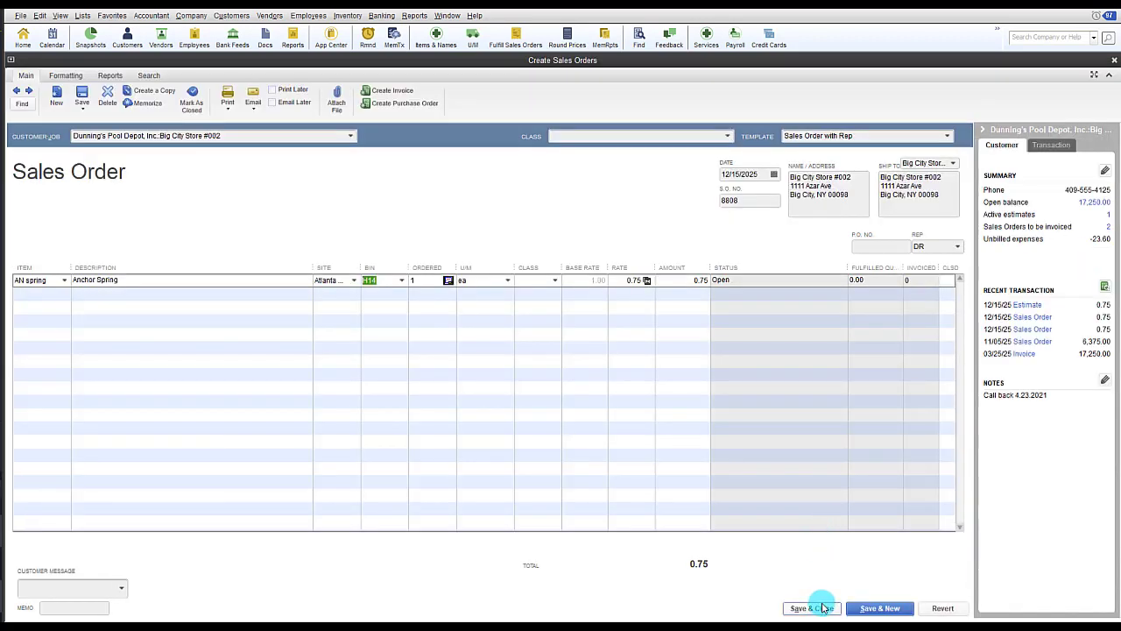
pyautogui.click(821, 608)
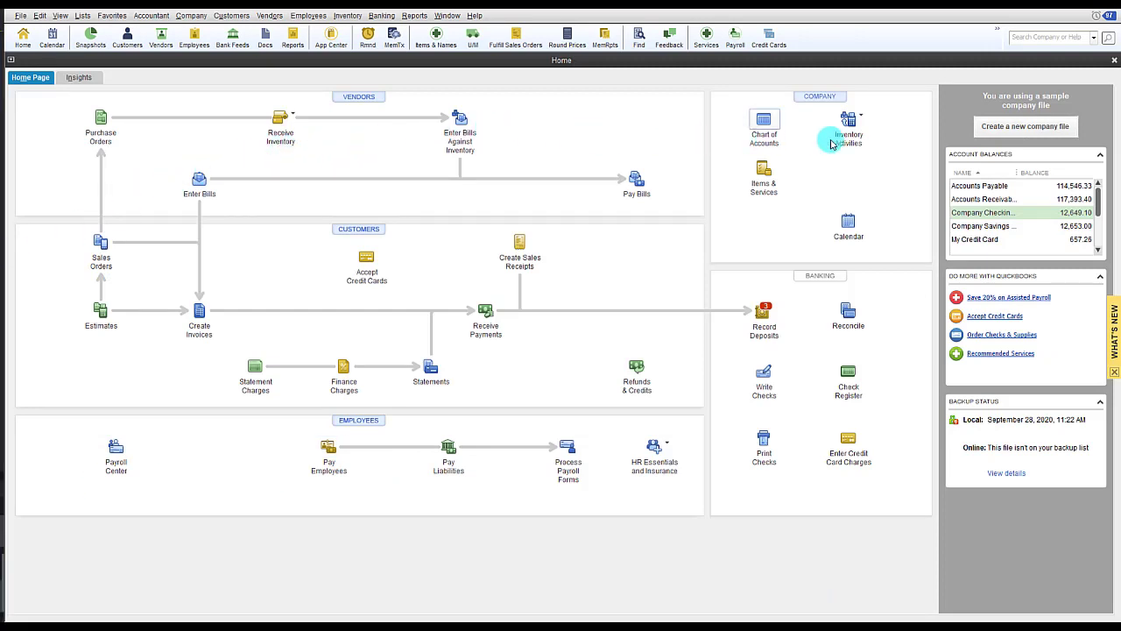
# - Start an inventory transfer from the Atlanta Warehouse to the Distribution Center
pyautogui.click(872, 127)
pyautogui.click(882, 160)
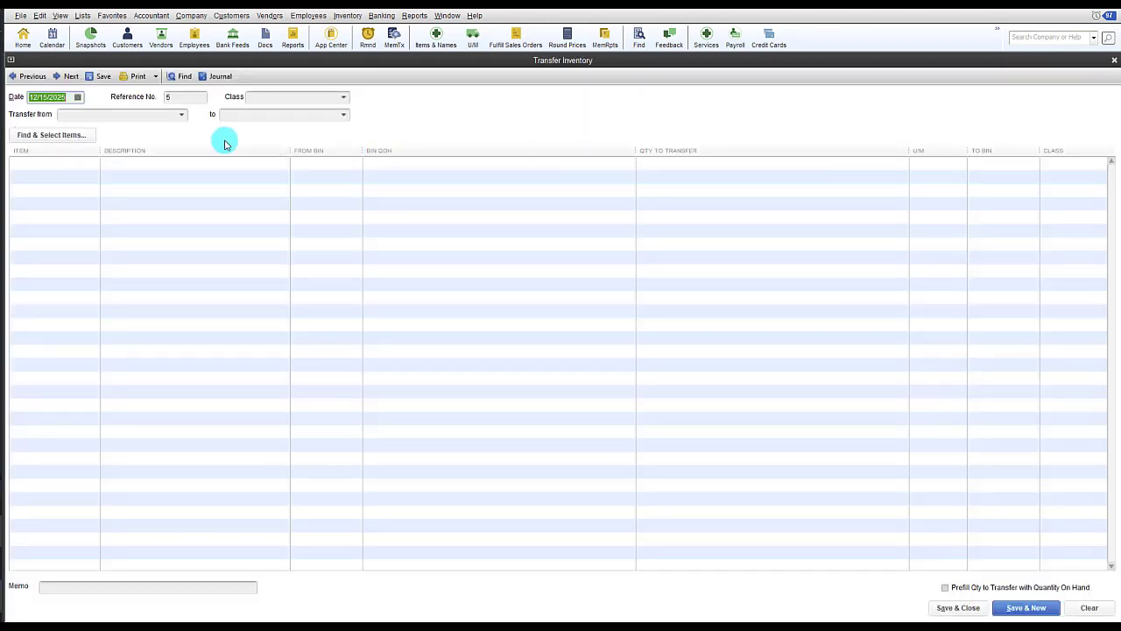
pyautogui.click(182, 115)
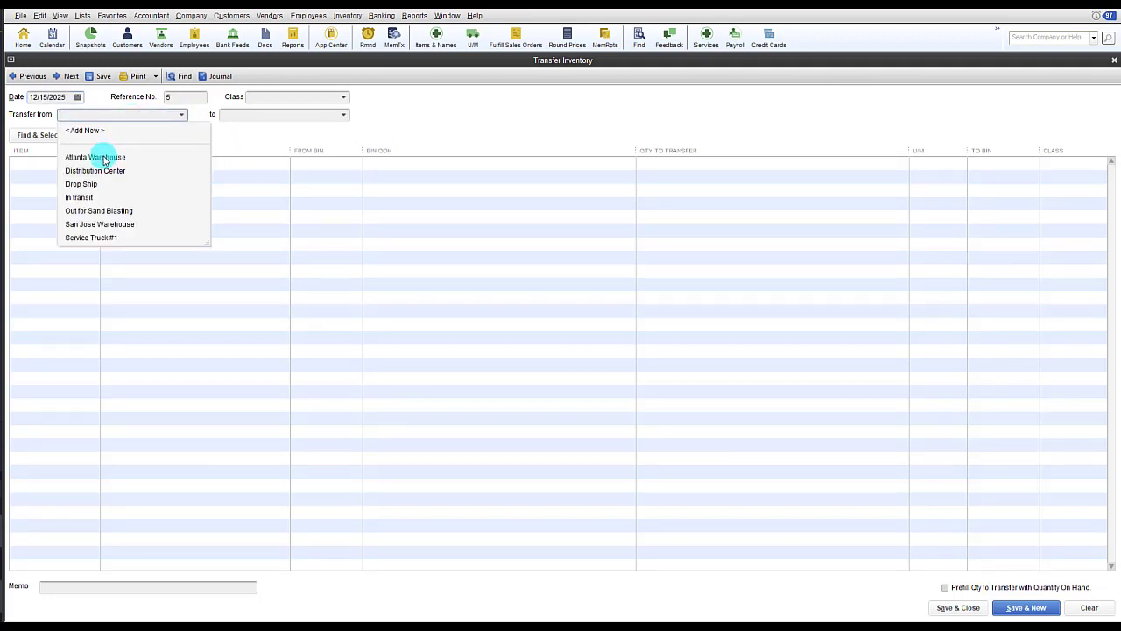
pyautogui.click(104, 160)
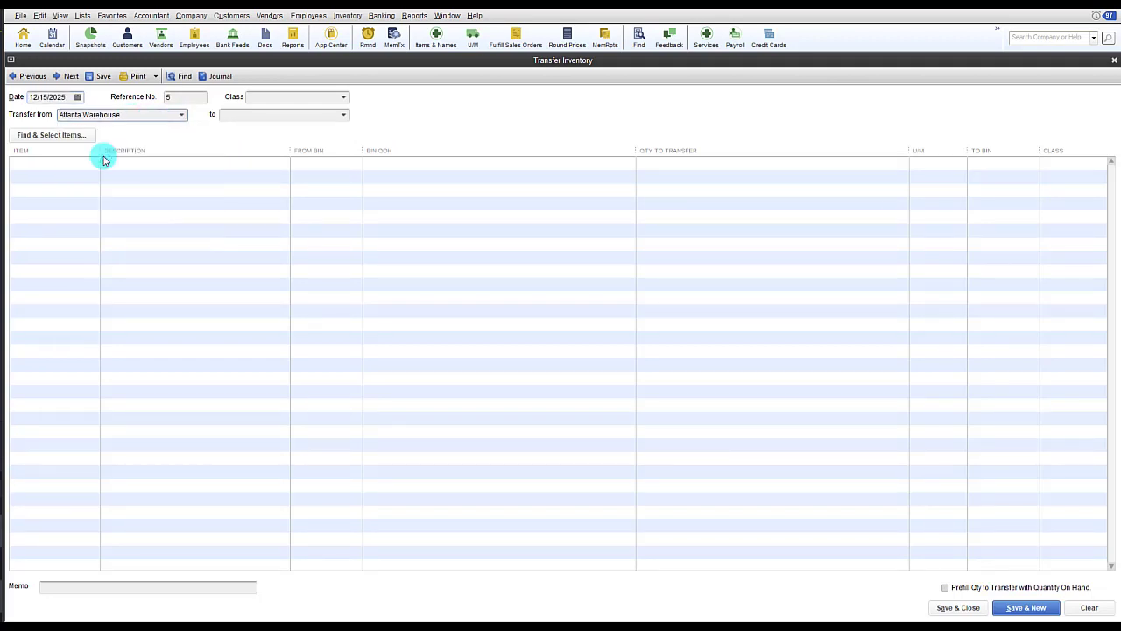
pyautogui.click(344, 114)
pyautogui.click(267, 170)
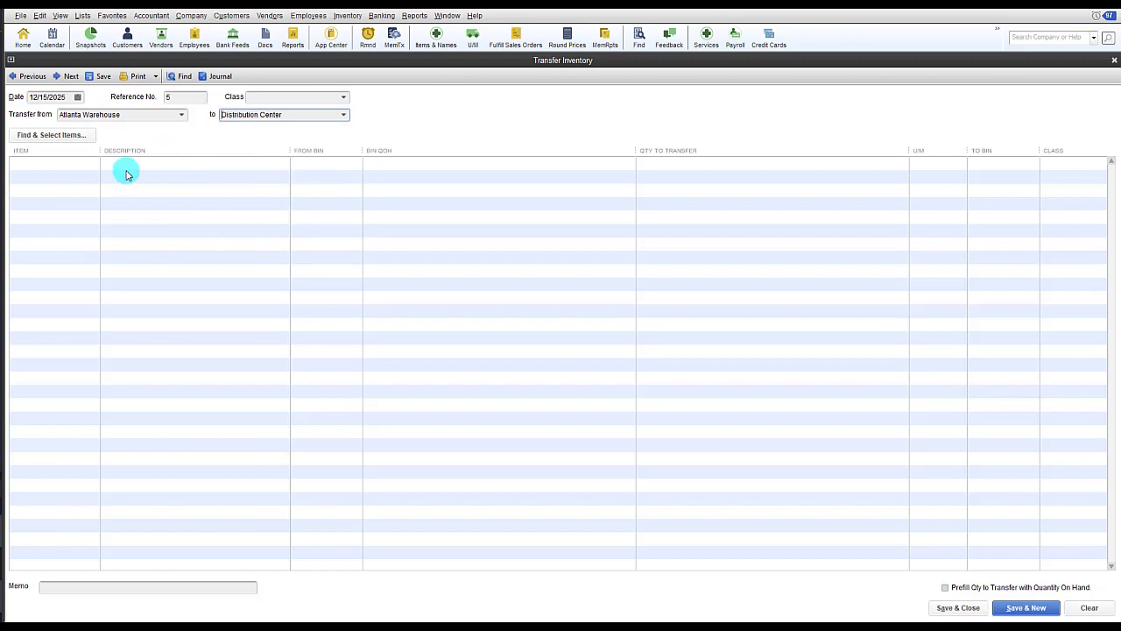
# - Find and select the AN spring item and add it to the inventory transfer
pyautogui.click(77, 166)
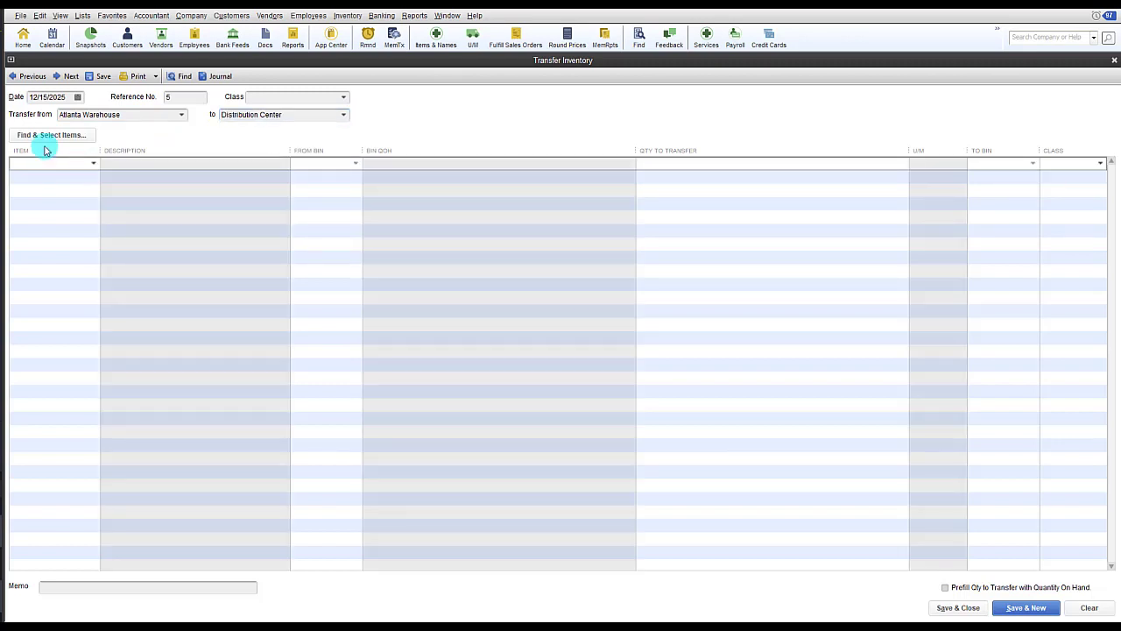
pyautogui.click(46, 135)
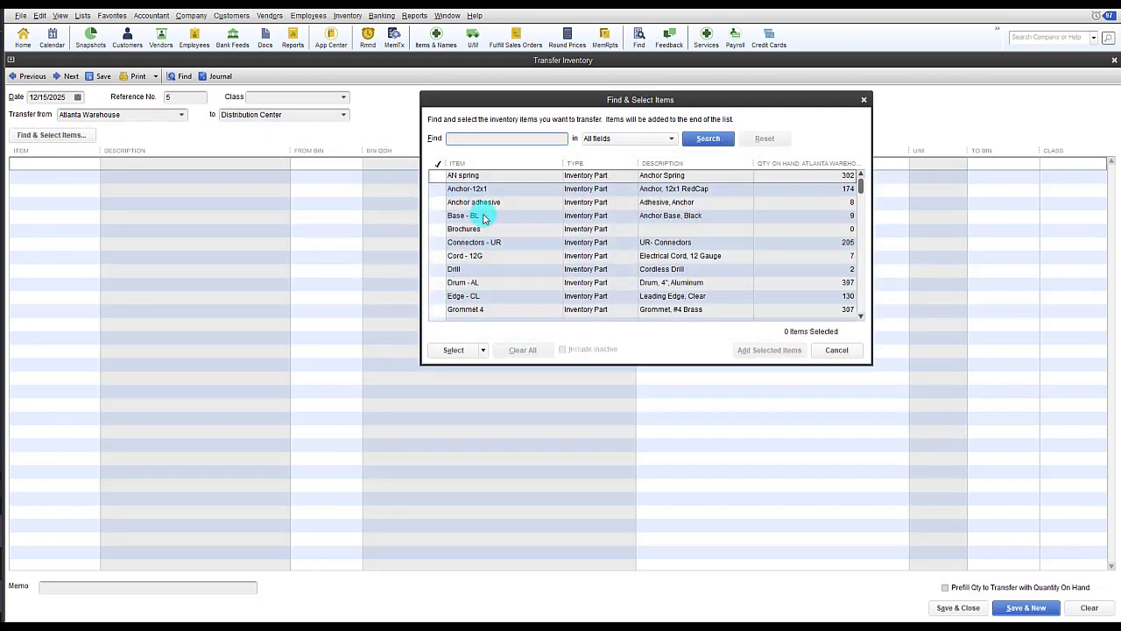
pyautogui.click(433, 175)
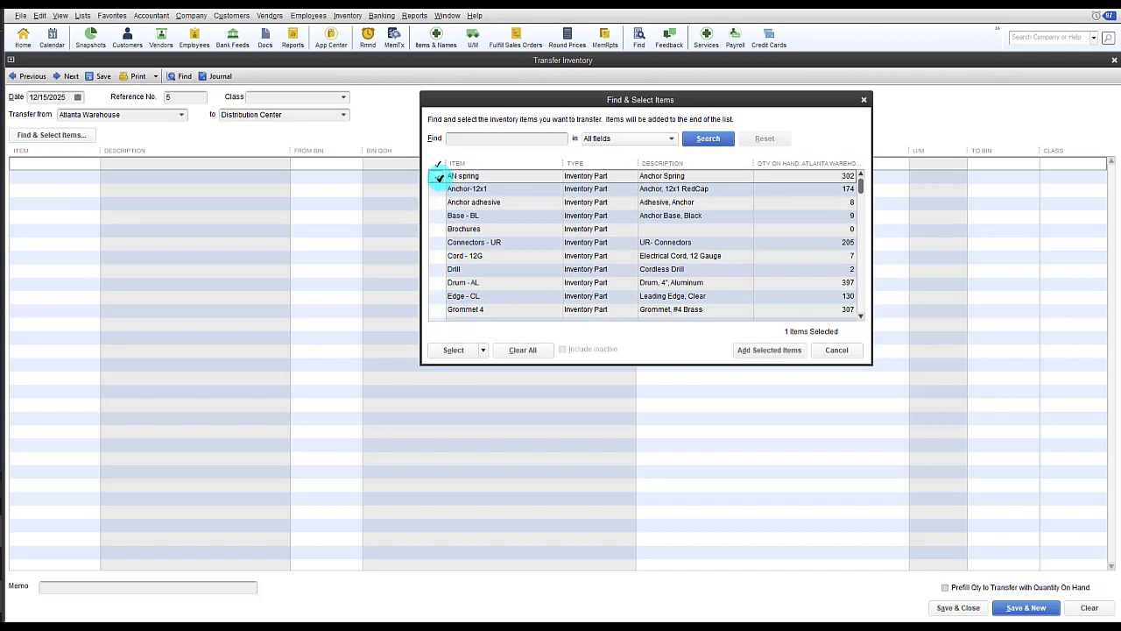
pyautogui.click(453, 351)
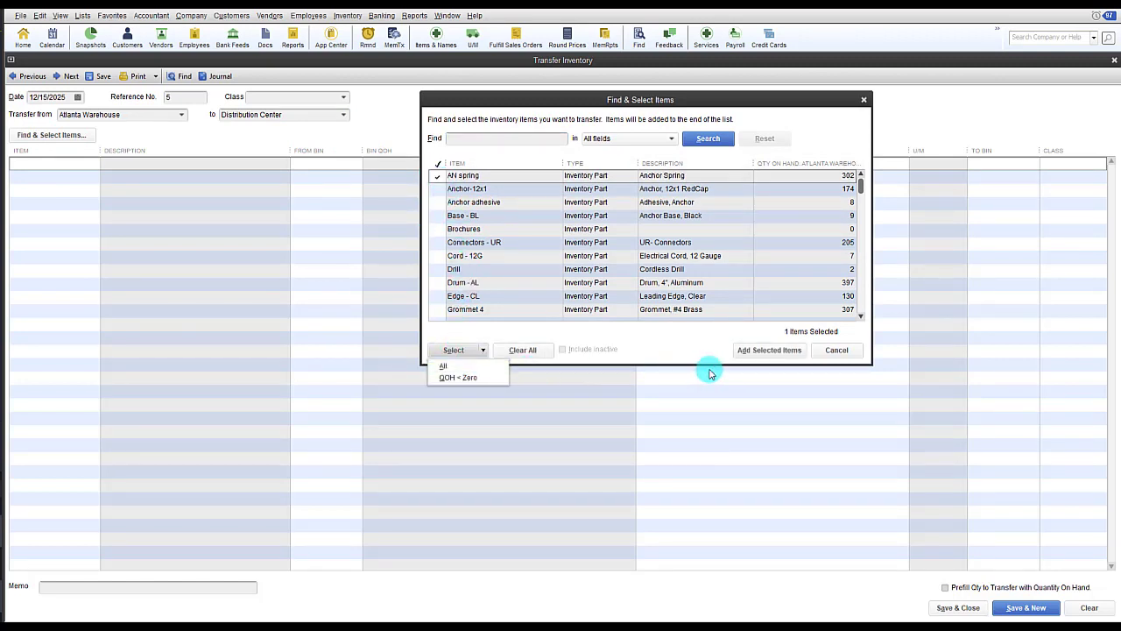
pyautogui.click(763, 350)
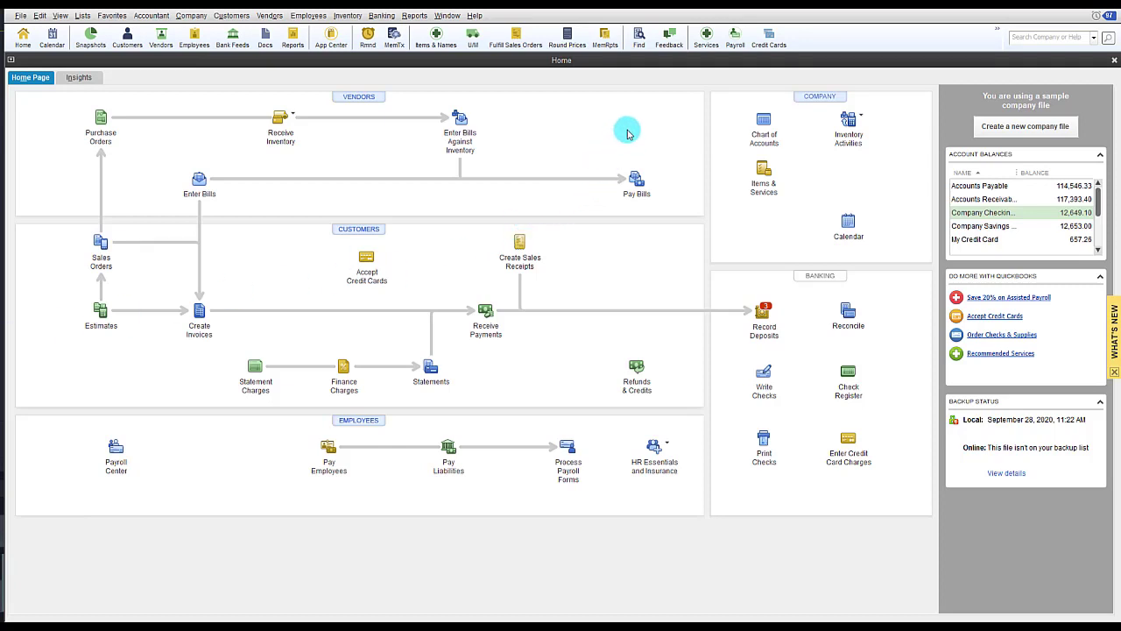
# - View the Inventory Sales by Site report
pyautogui.click(415, 16)
pyautogui.moveTo(532, 171)
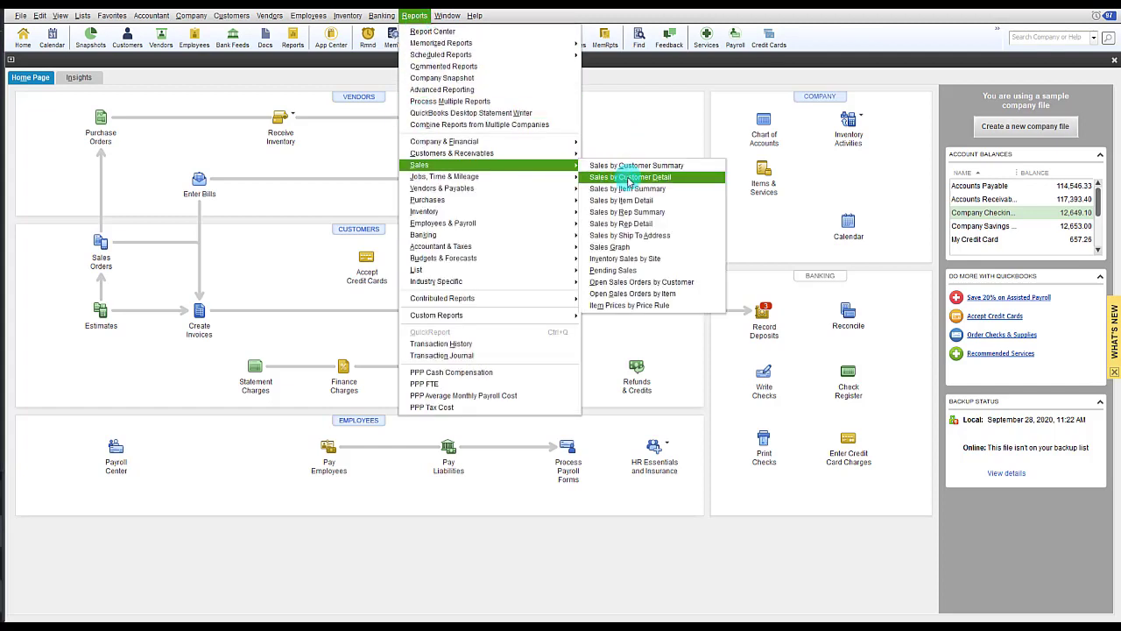
pyautogui.click(642, 260)
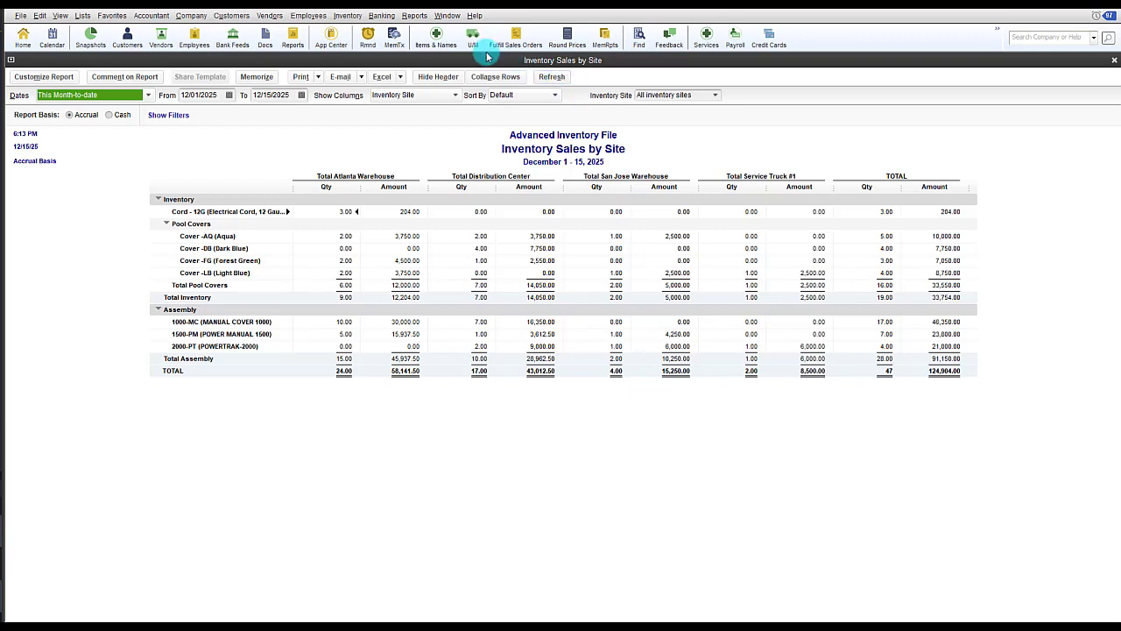
# - Run the Items by Bin Location report and examine the on-hand quantities per bin across the sites
pyautogui.click(424, 20)
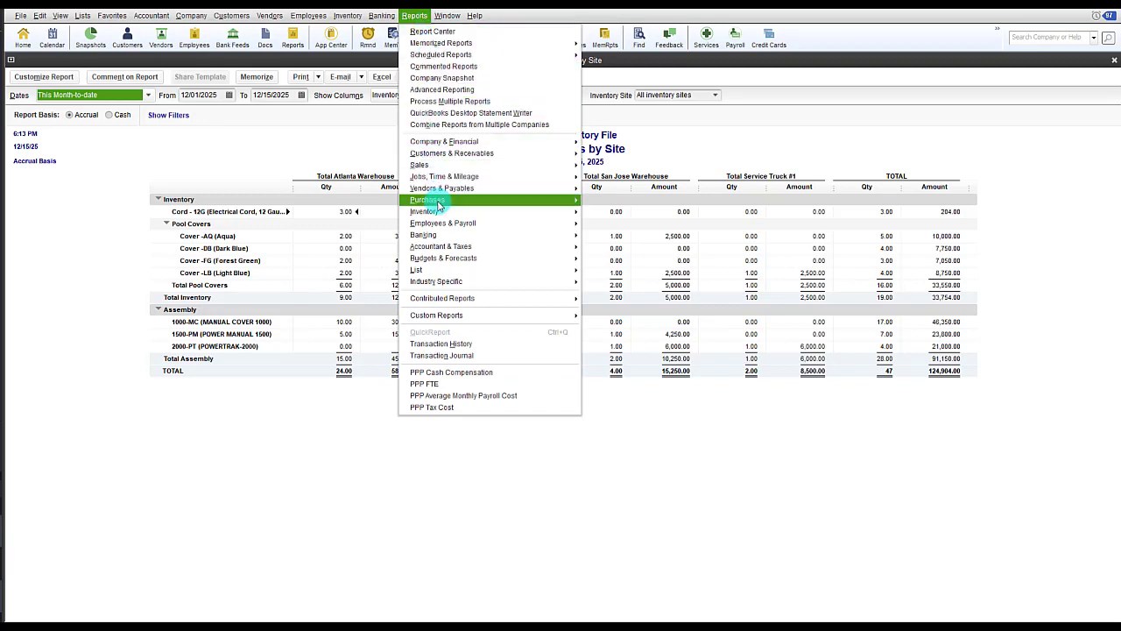
pyautogui.moveTo(438, 214)
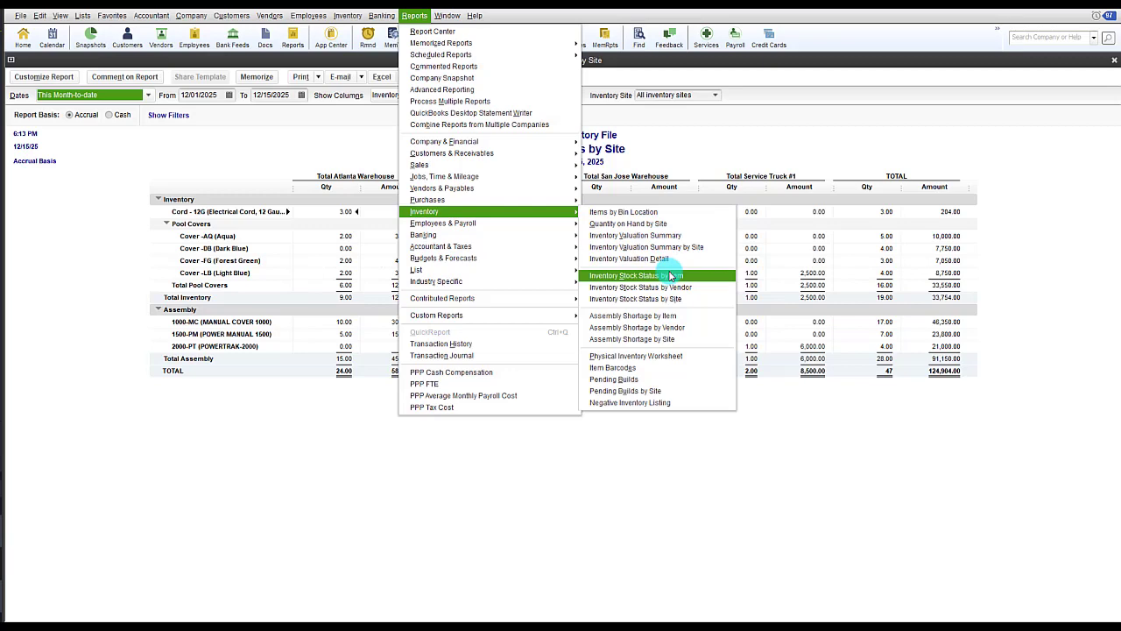
pyautogui.click(670, 213)
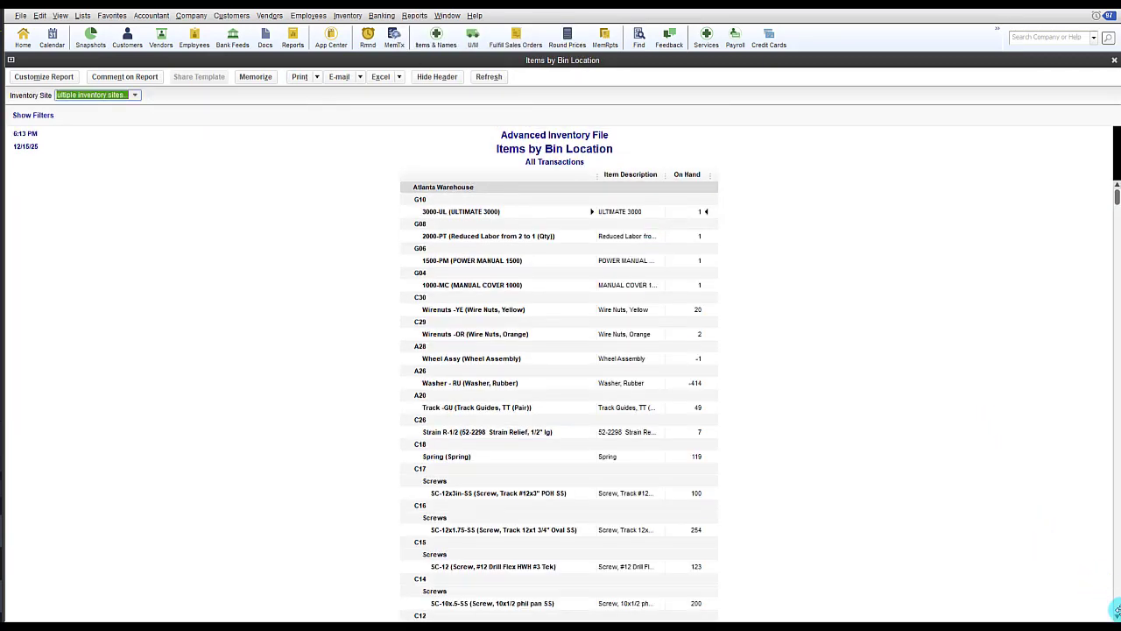
pyautogui.scroll(-15, 1116, 616)
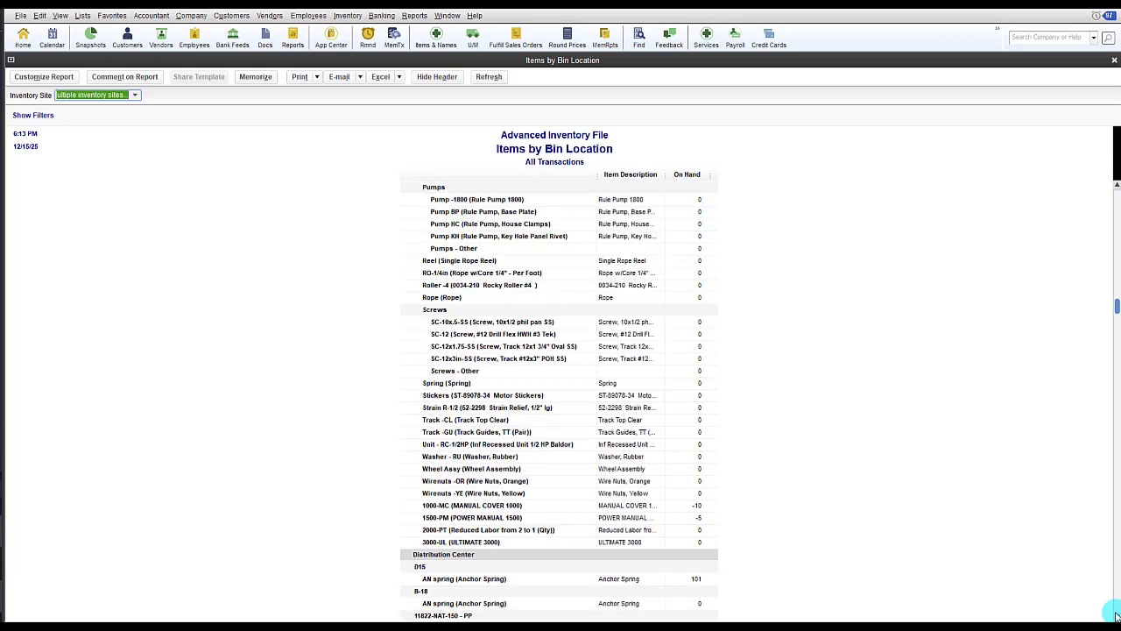
pyautogui.scroll(-15, 1117, 616)
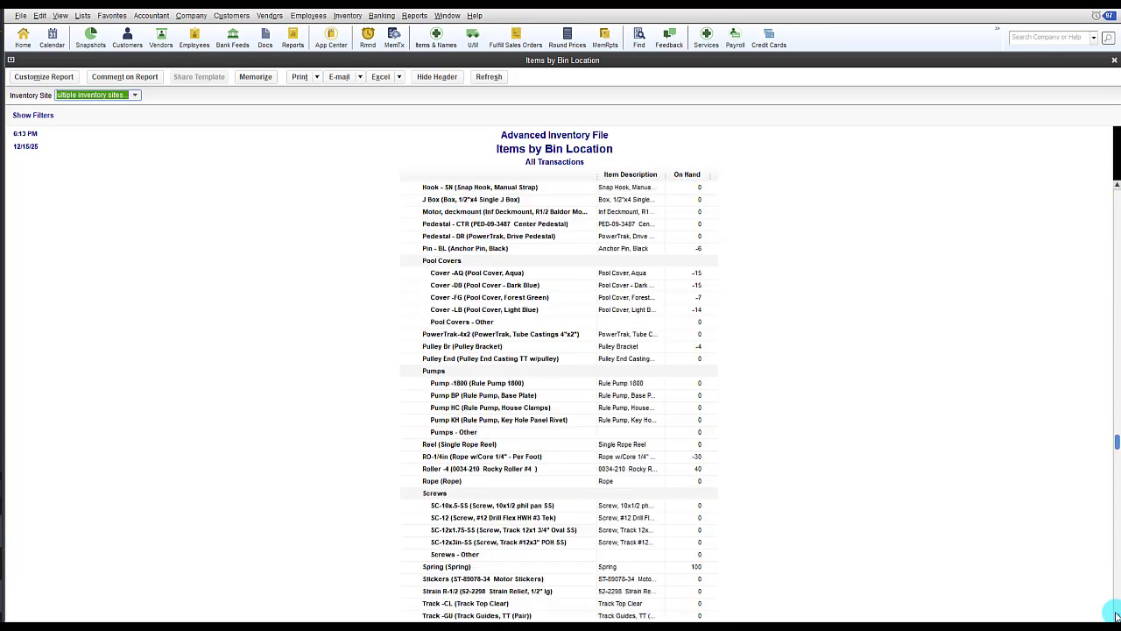
pyautogui.scroll(-10, 1114, 613)
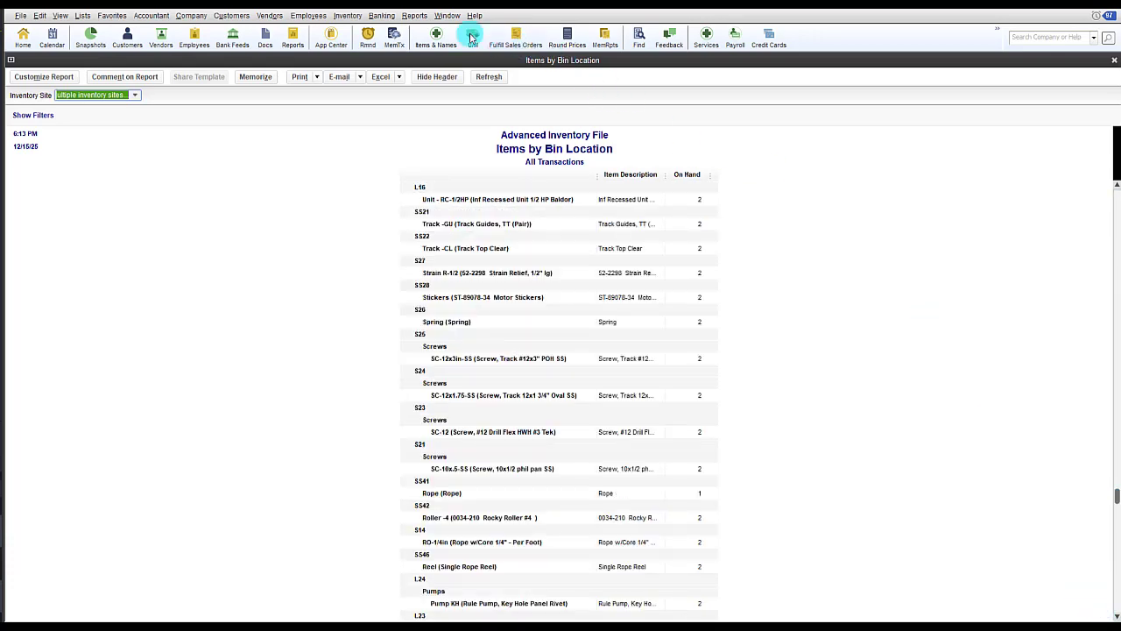
# - Run the Quantity on Hand by Site report and review the item quantities through to the assemblies at its end
pyautogui.click(425, 20)
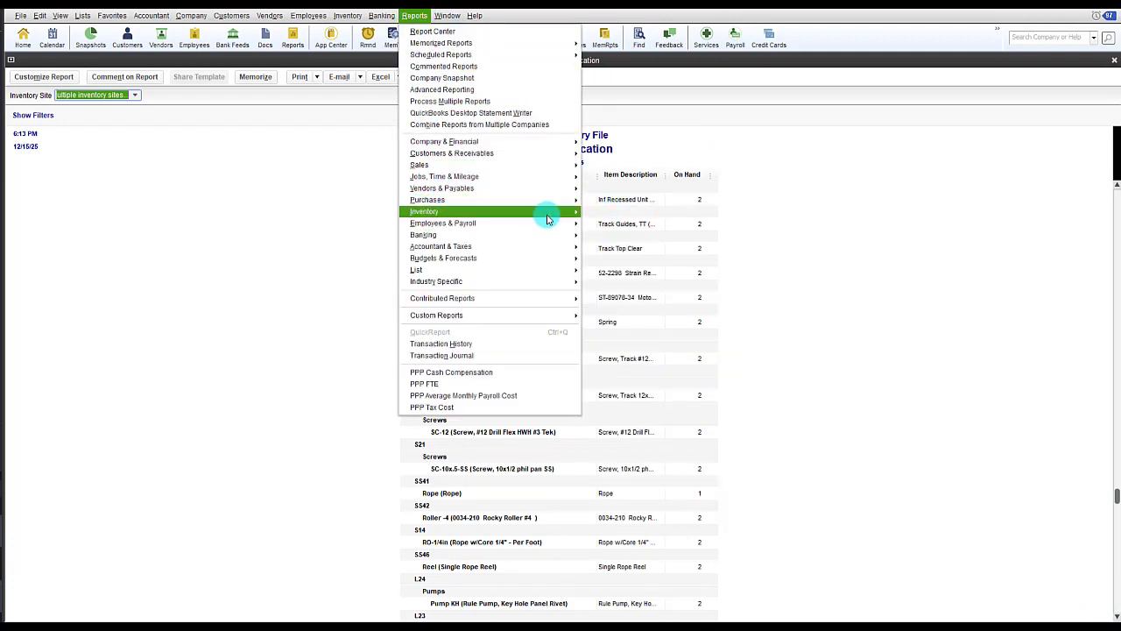
pyautogui.moveTo(563, 213)
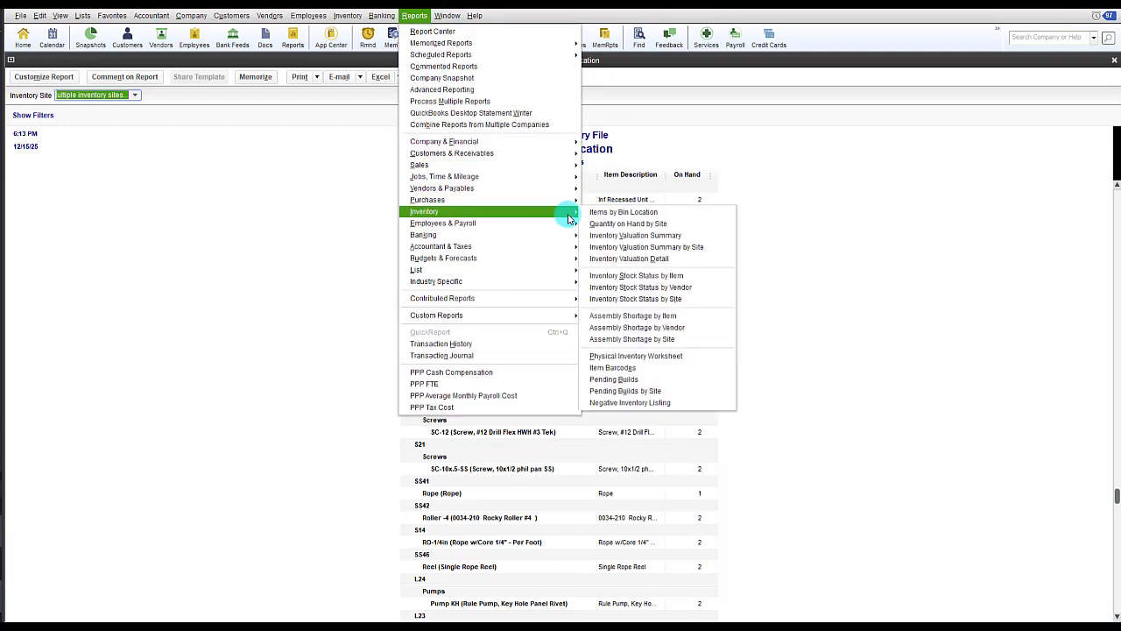
pyautogui.click(656, 226)
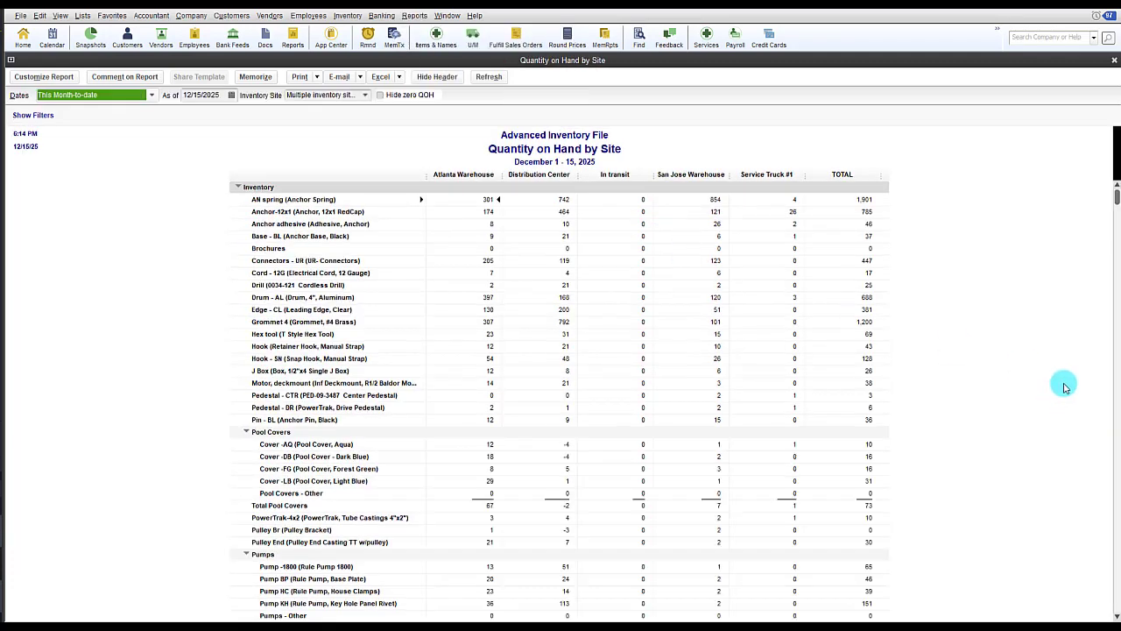
pyautogui.scroll(-9, 1063, 387)
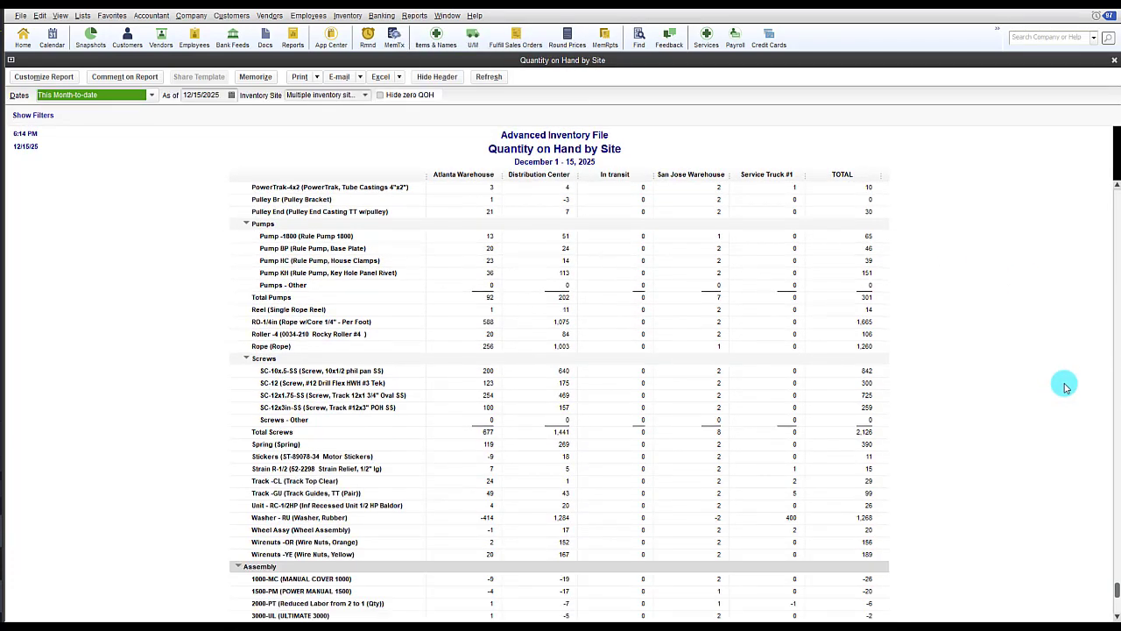
pyautogui.scroll(-1, 1065, 386)
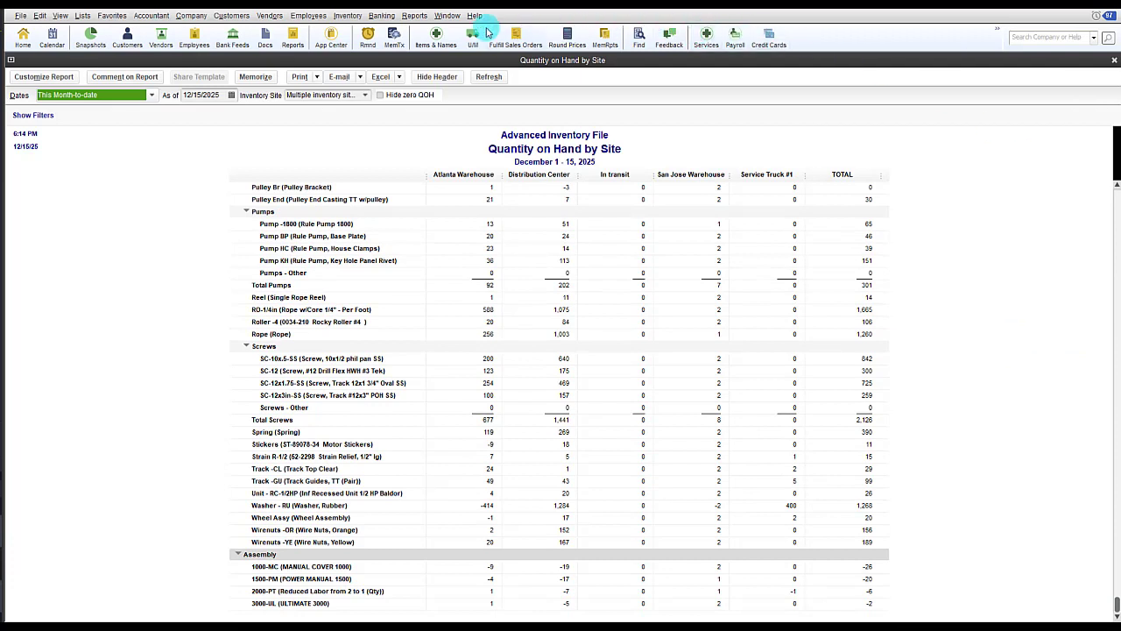
# - Run the Inventory Valuation Summary by Site report and review the Atlanta Warehouse item values
pyautogui.click(414, 16)
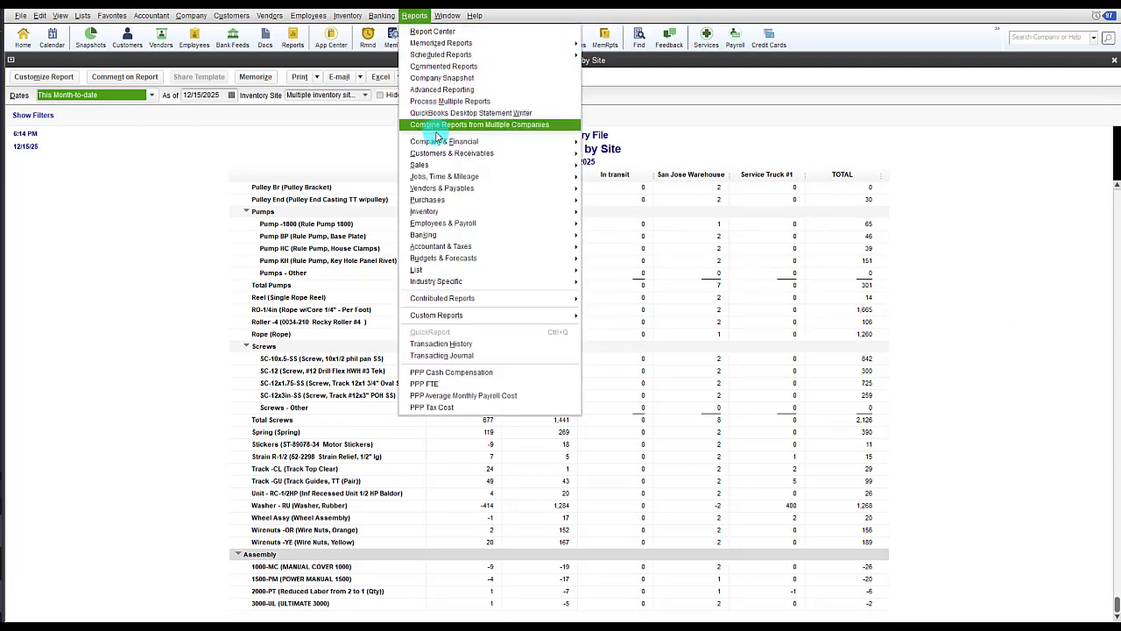
pyautogui.moveTo(462, 213)
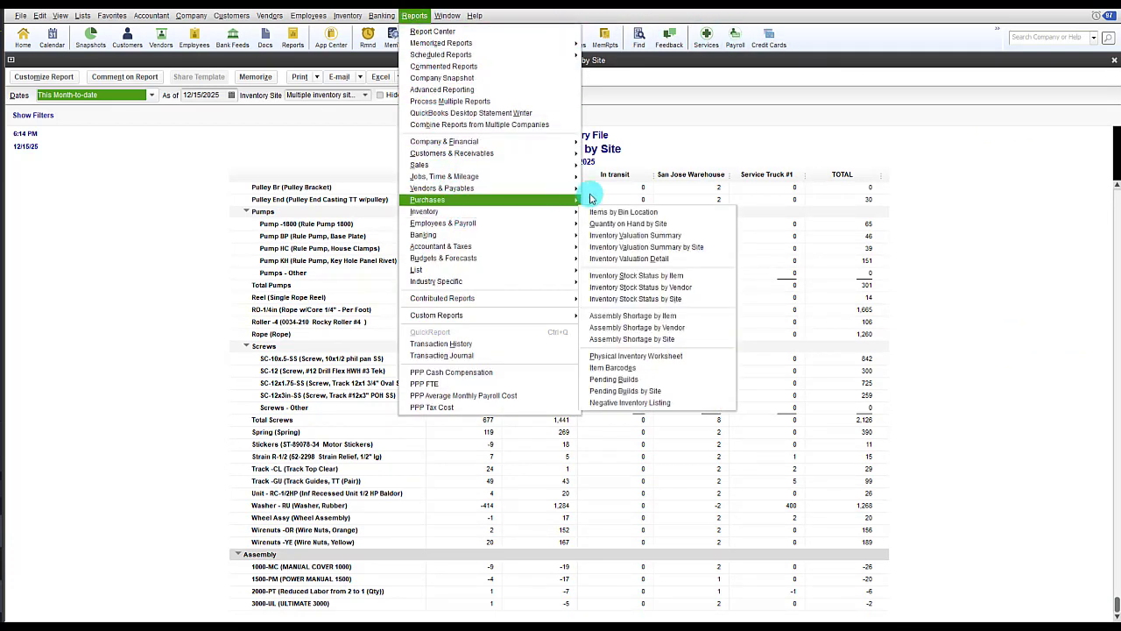
pyautogui.click(632, 247)
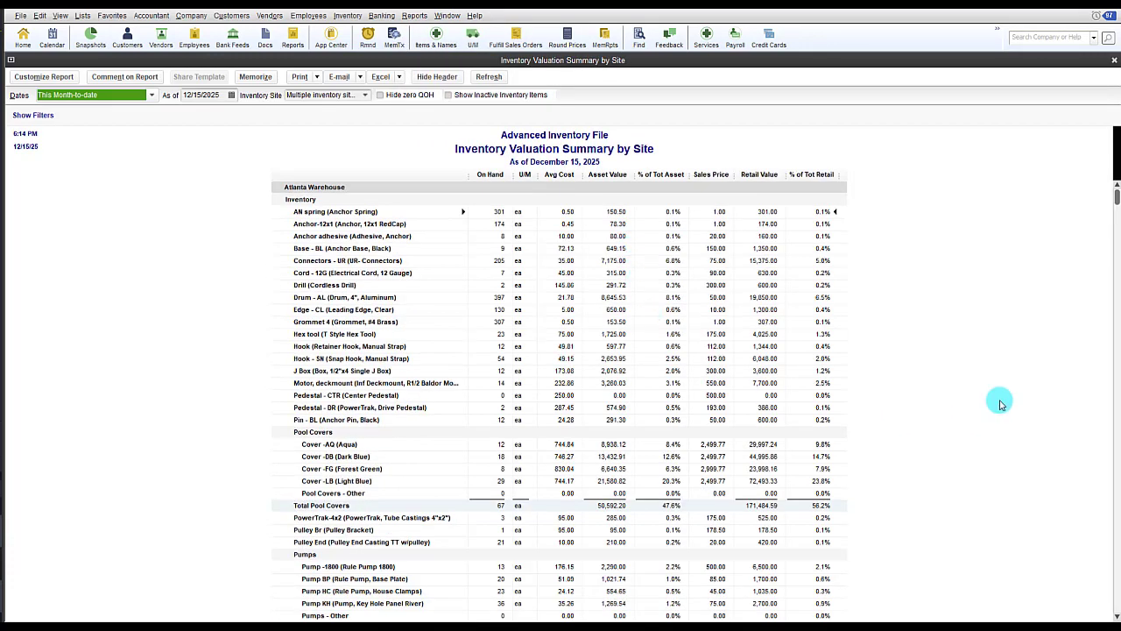
pyautogui.scroll(-7, 990, 407)
pyautogui.scroll(-8, 1020, 388)
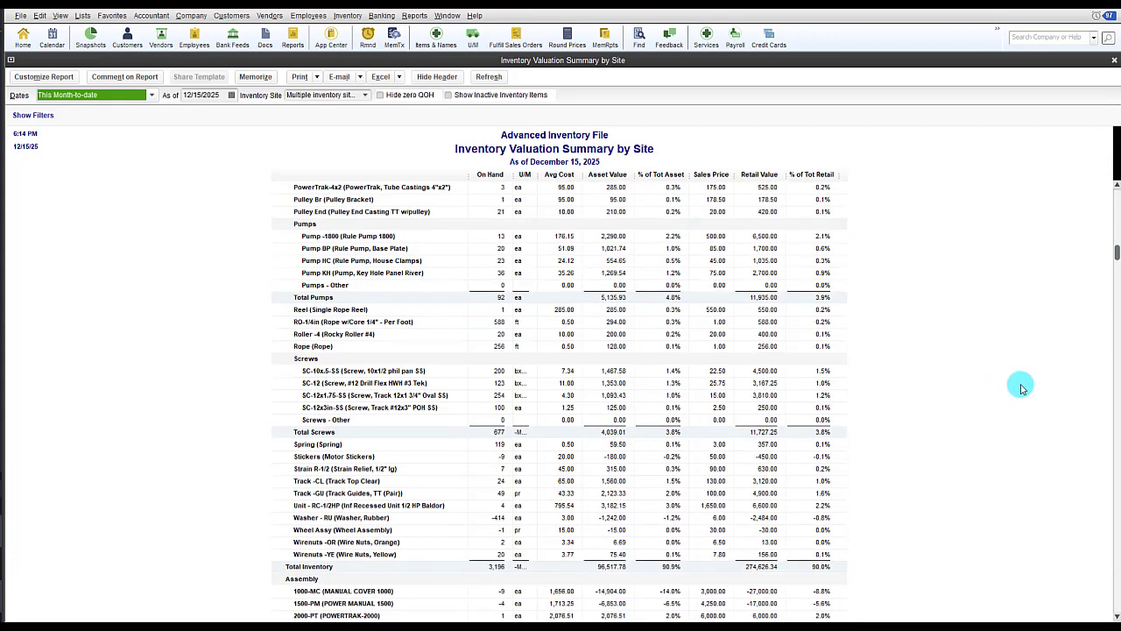
# - Review the rest of the Inventory Valuation Summary by Site through the Distribution Center item values
pyautogui.scroll(-3, 1021, 388)
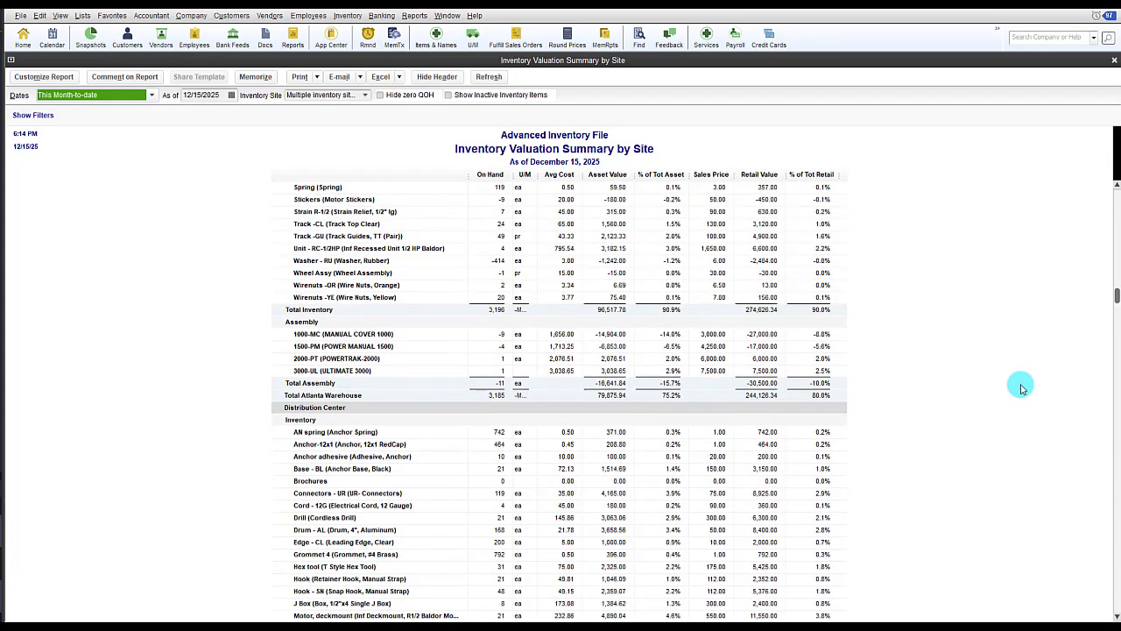
pyautogui.scroll(-3, 1020, 388)
pyautogui.scroll(-10, 1021, 388)
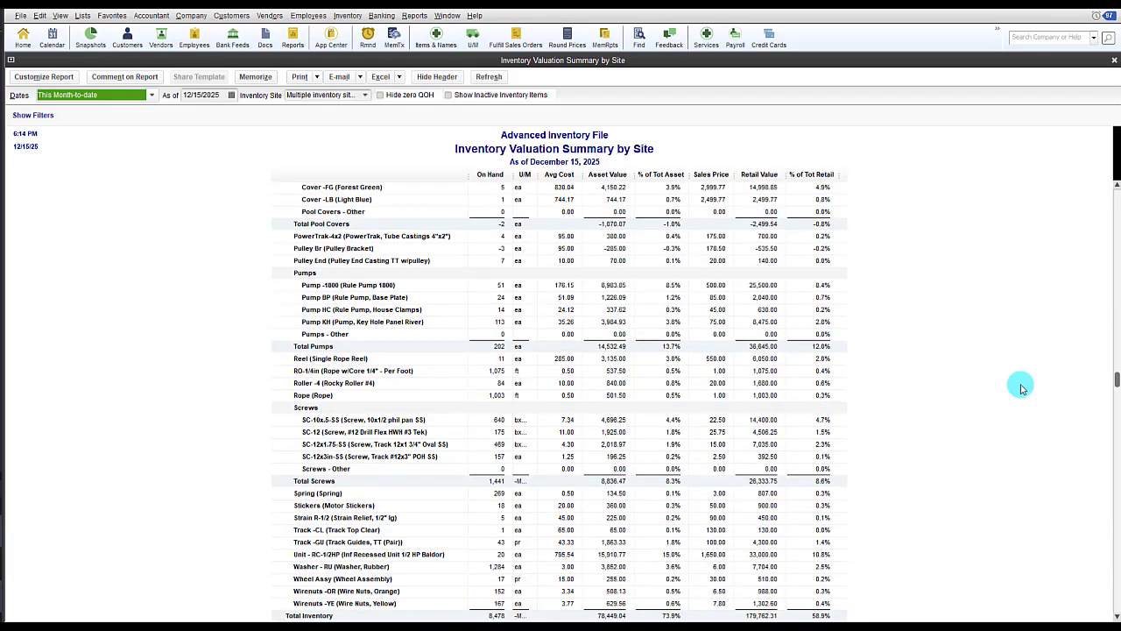
pyautogui.scroll(-1, 1020, 388)
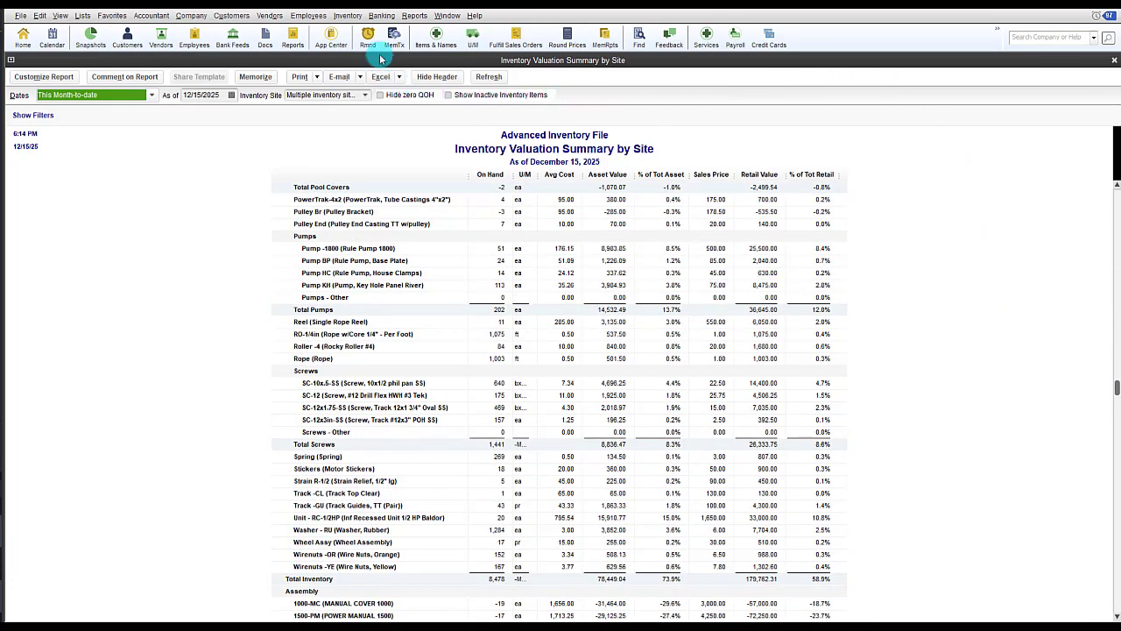
# - Run the Inventory Stock Status by Site report and review the reorder and availability figures for each site
pyautogui.click(415, 15)
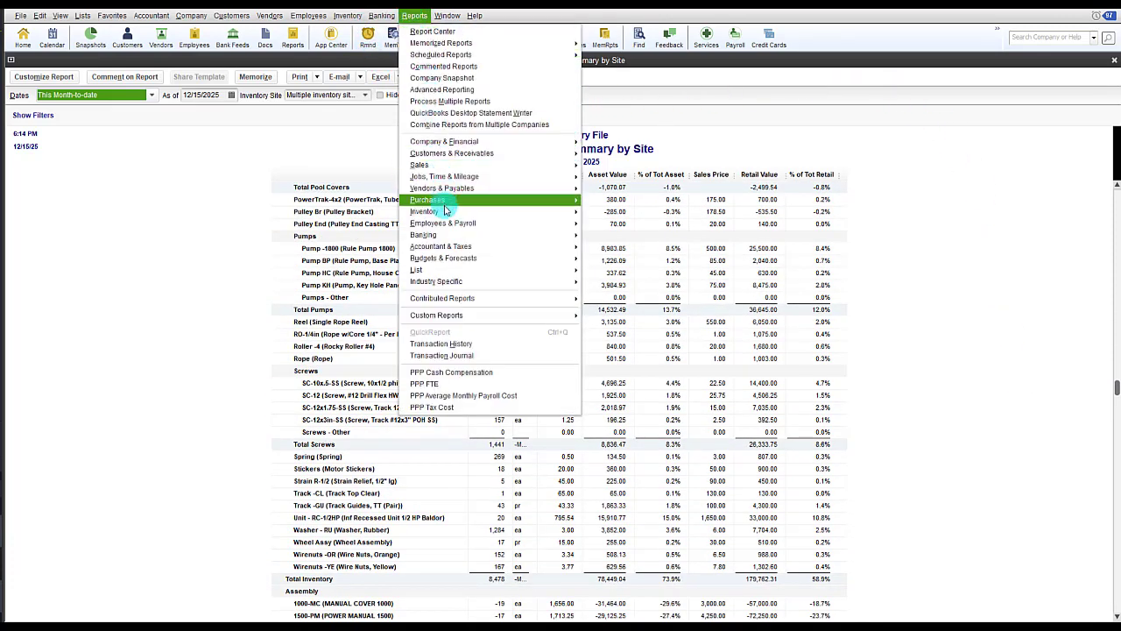
pyautogui.moveTo(443, 212)
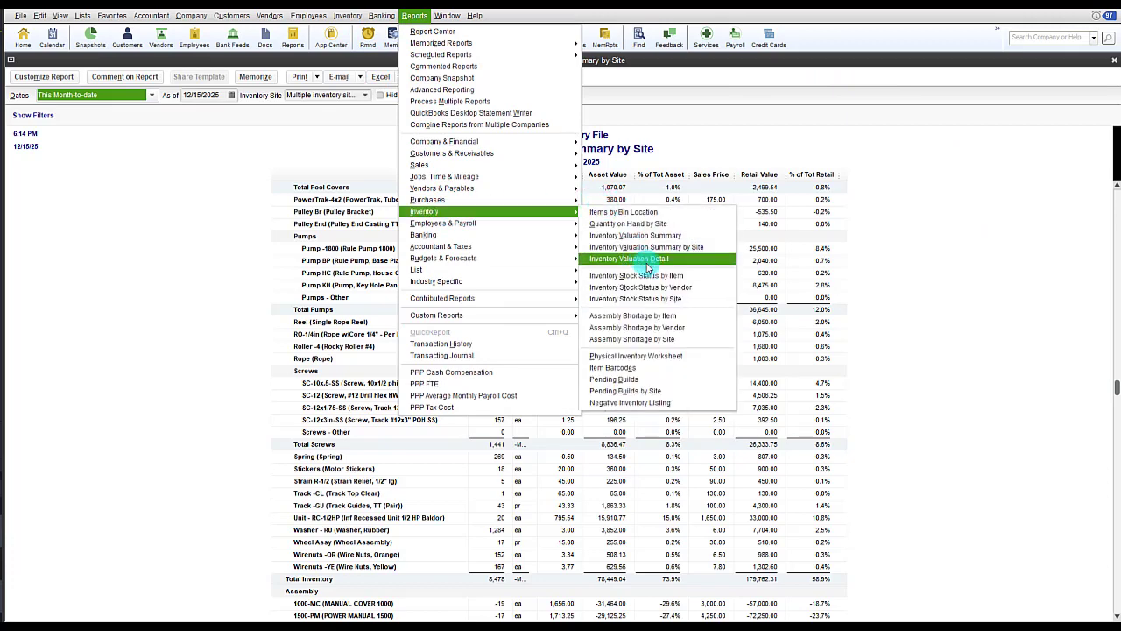
pyautogui.click(671, 300)
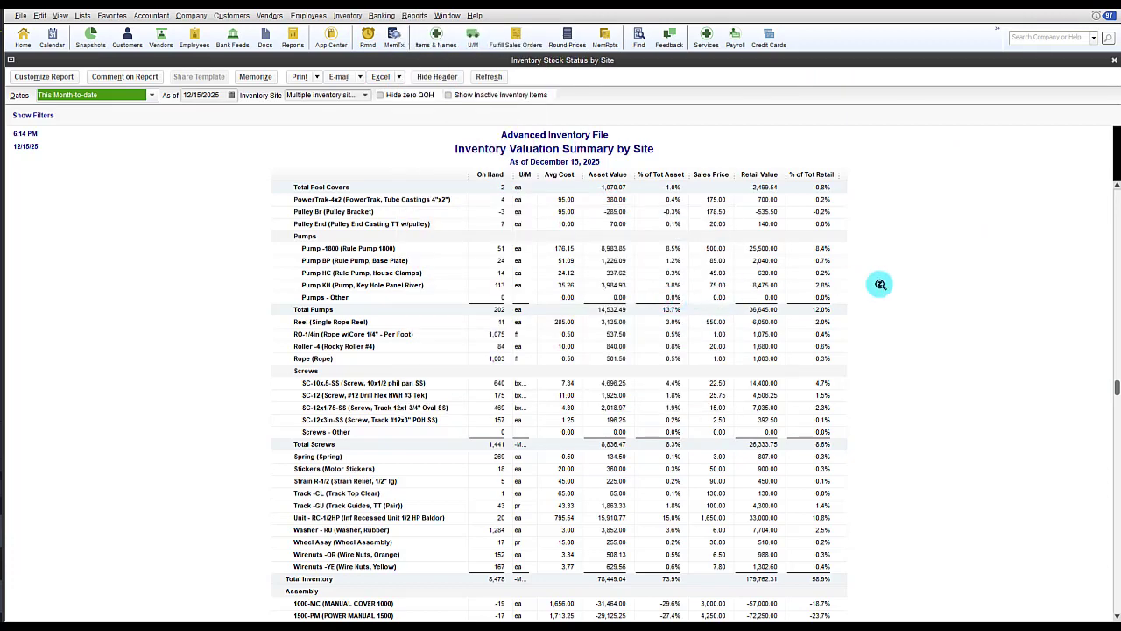
pyautogui.scroll(-3, 1018, 324)
pyautogui.scroll(-7, 1019, 324)
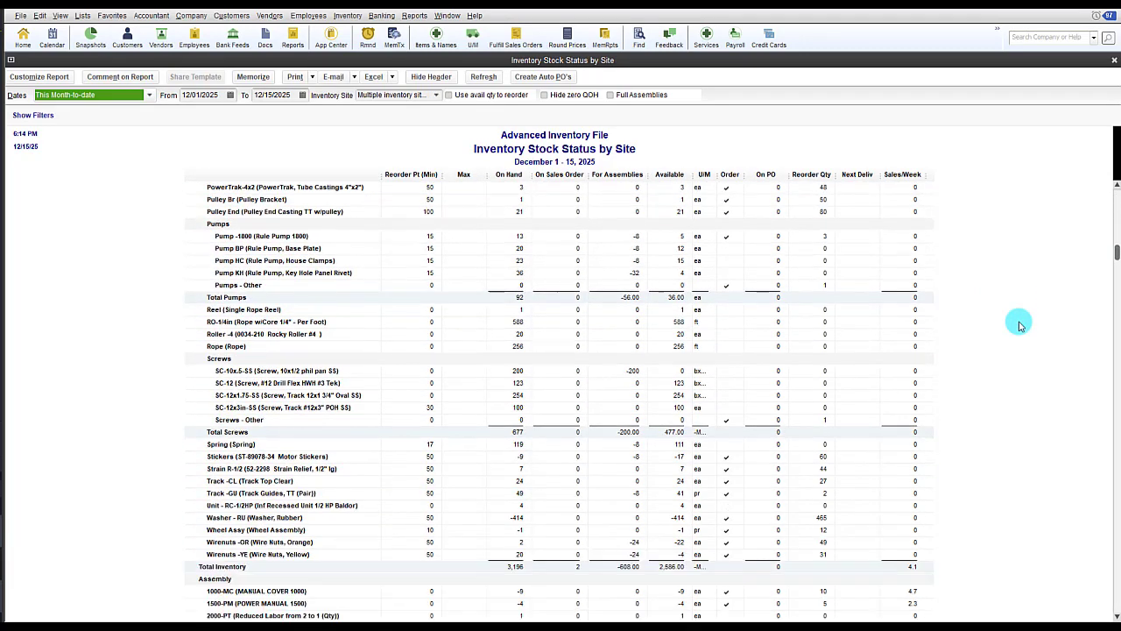
pyautogui.scroll(-5, 1018, 324)
pyautogui.scroll(-5, 1019, 324)
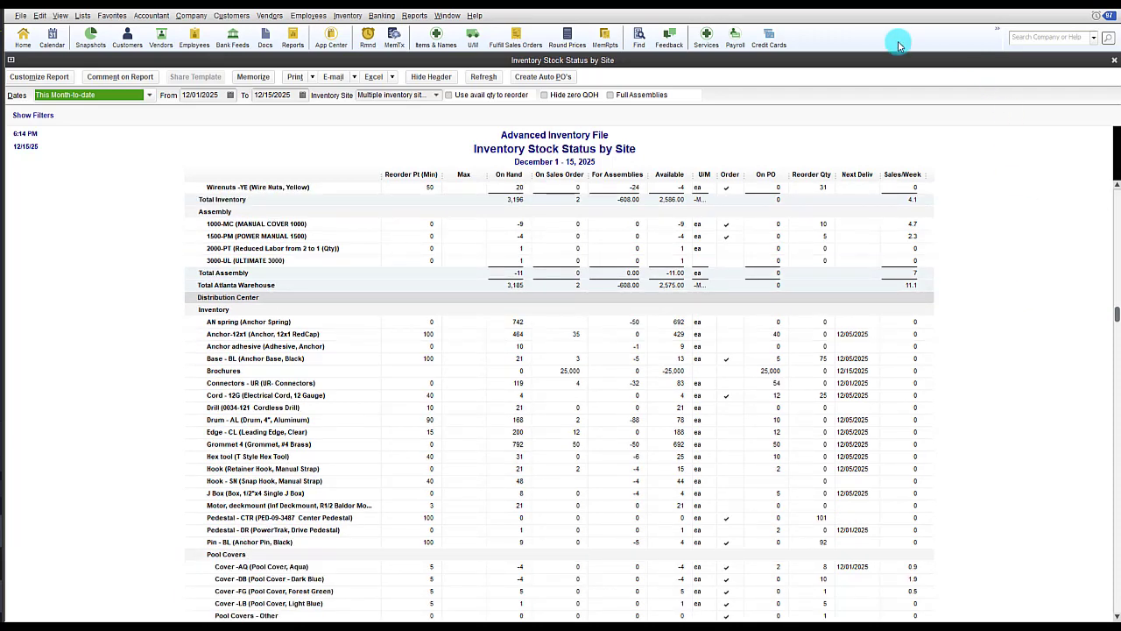
# - Run the Pending Builds by Site inventory report
pyautogui.click(414, 15)
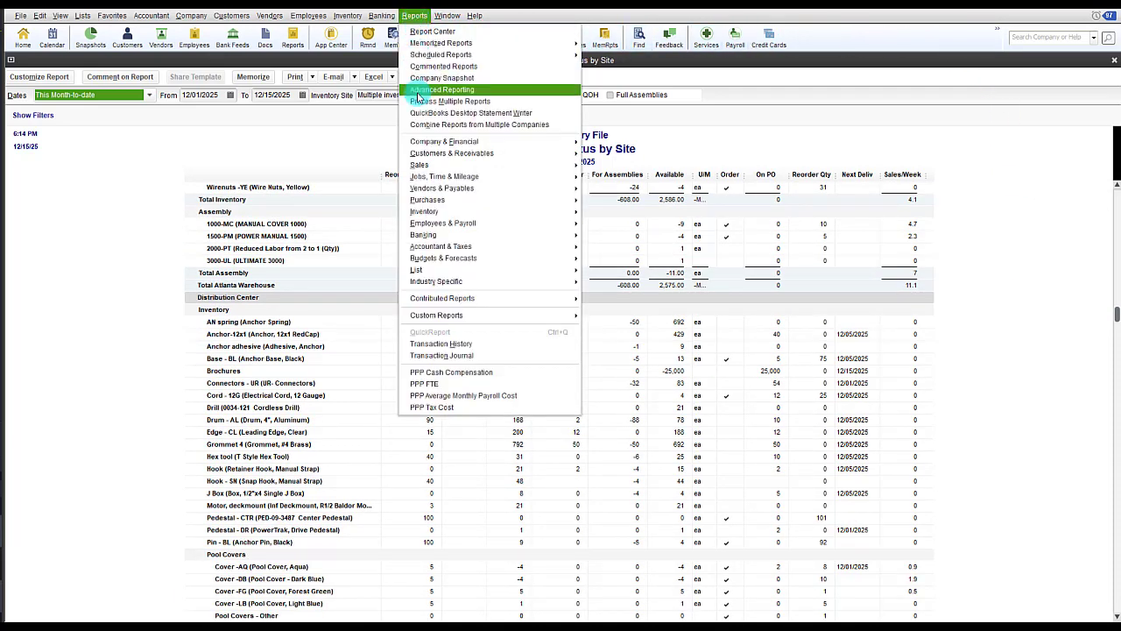
pyautogui.moveTo(429, 213)
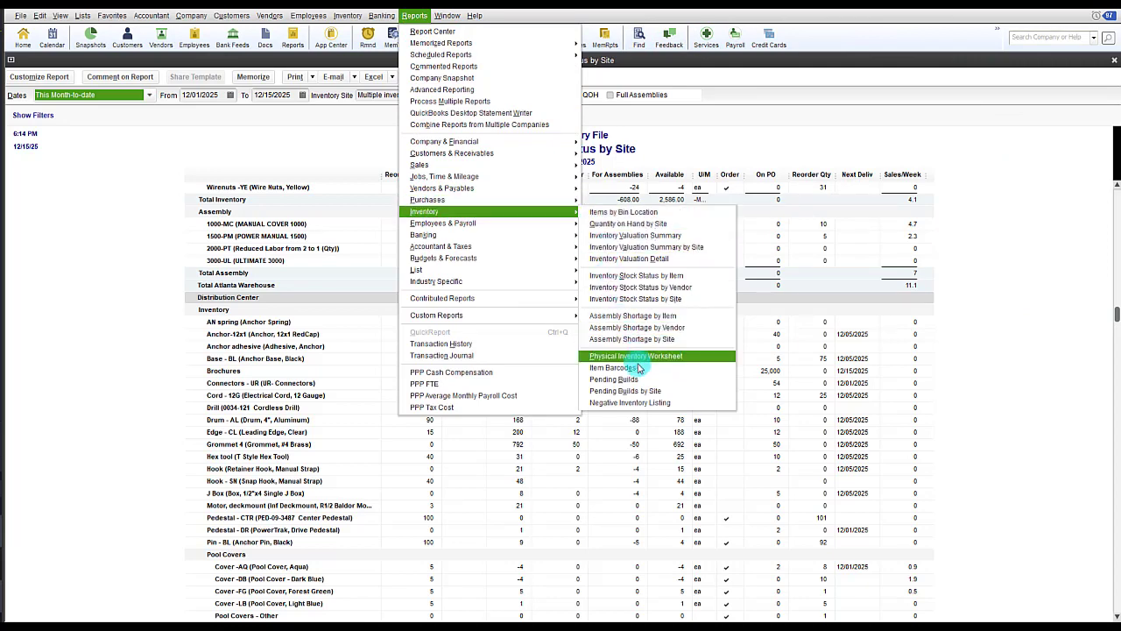
pyautogui.click(624, 391)
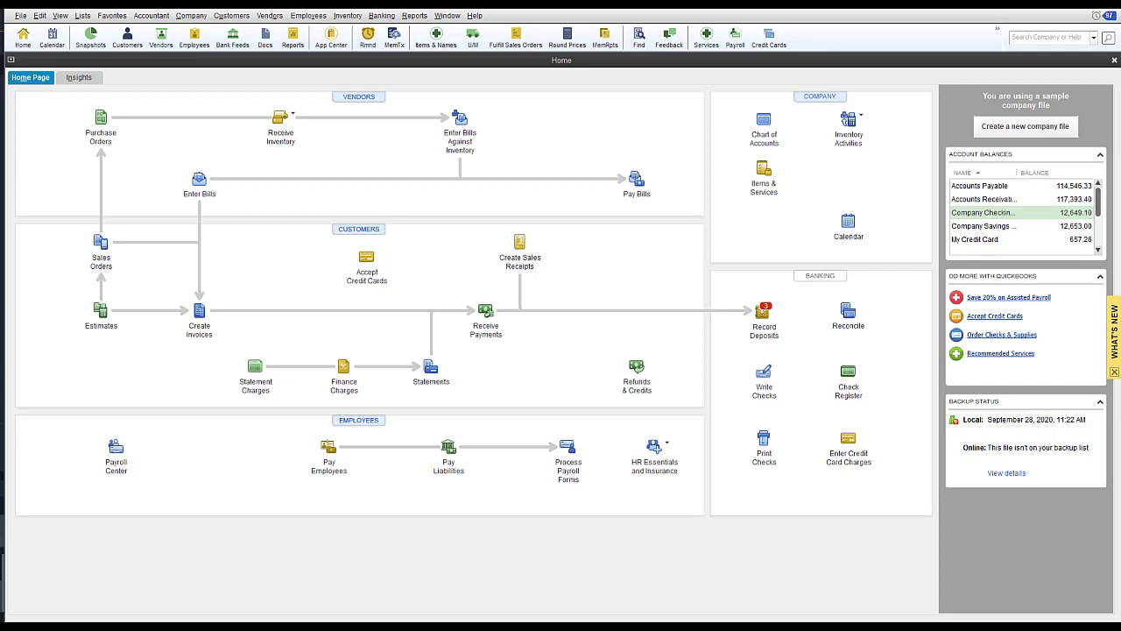
# - Open the Advanced Inventory Settings from the company preferences for Items & Inventory
pyautogui.click(39, 15)
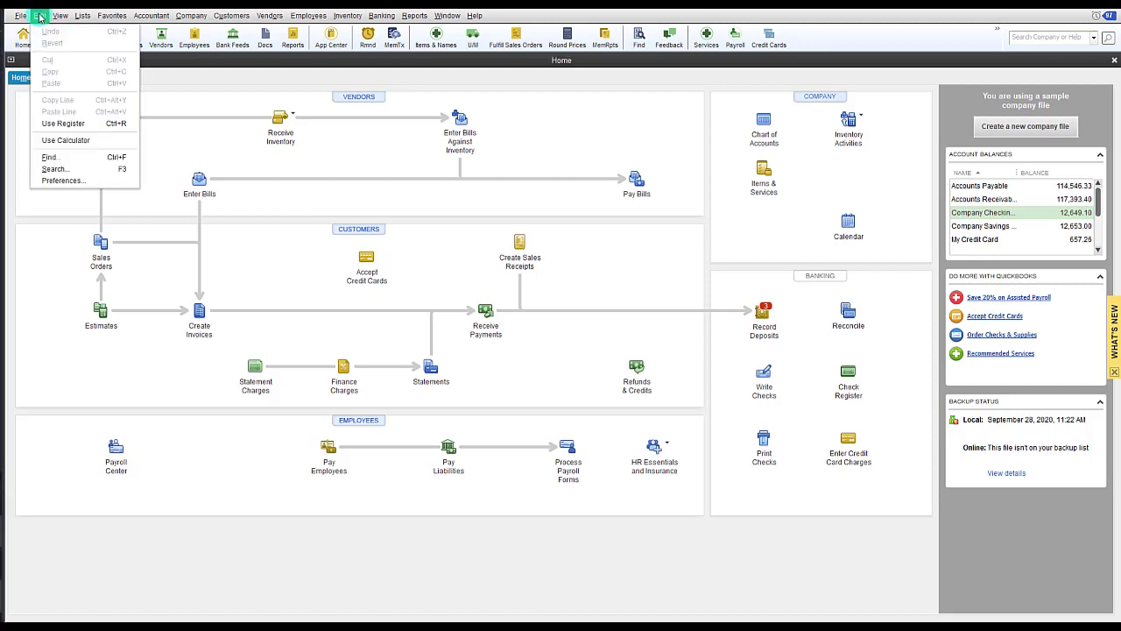
pyautogui.click(46, 180)
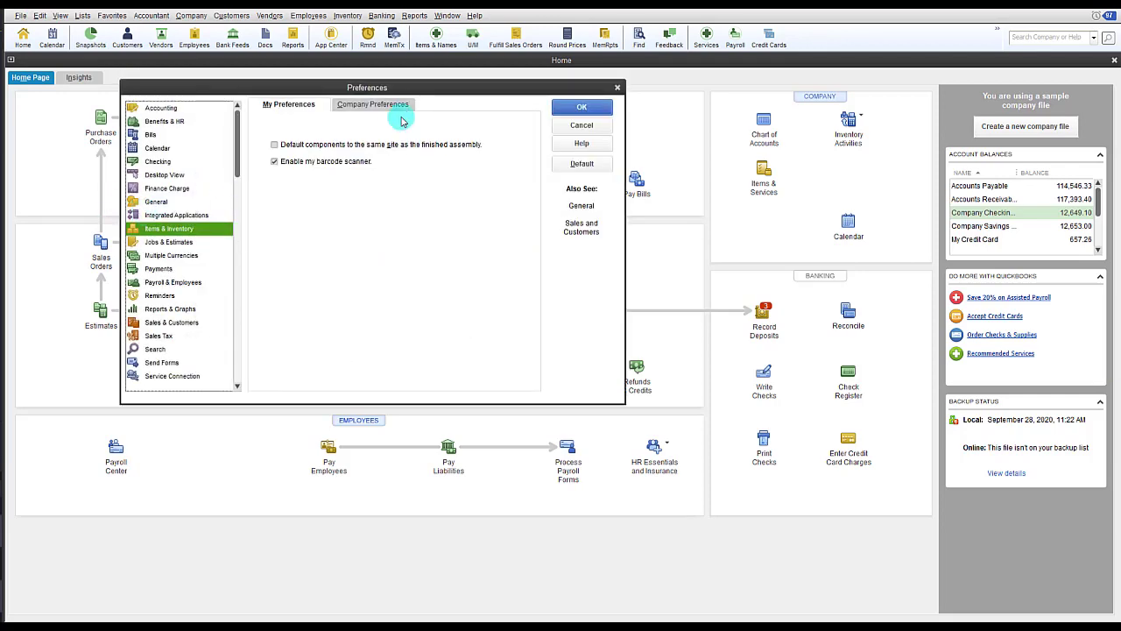
pyautogui.click(395, 106)
pyautogui.click(388, 249)
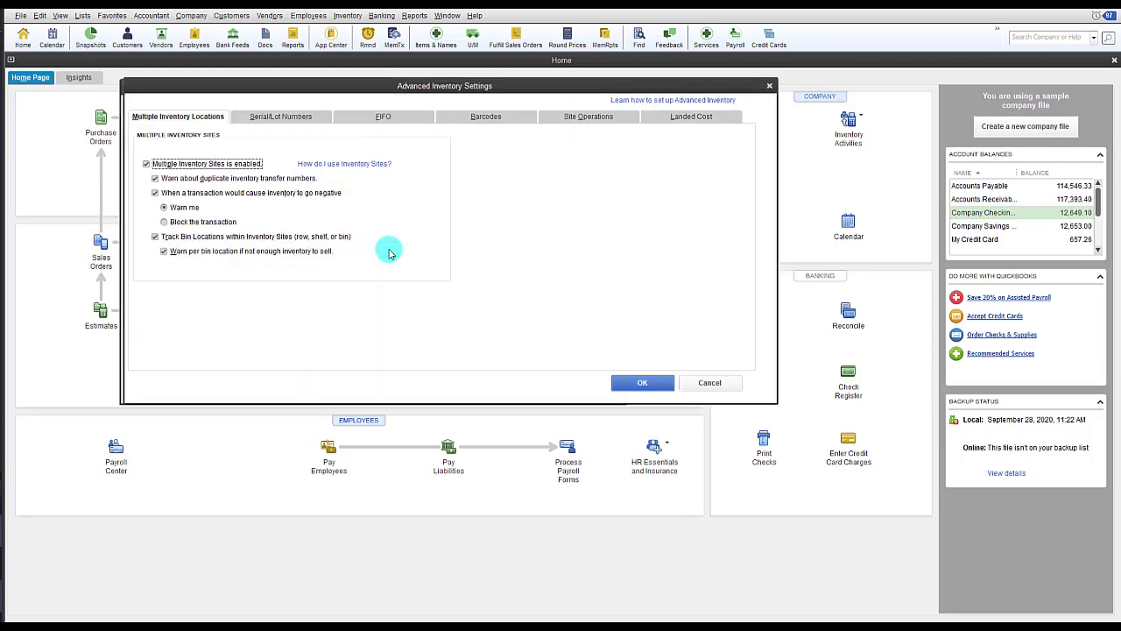
# - Enable lot or serial number tracking with the Serial Numbers option and save the preferences
pyautogui.click(289, 117)
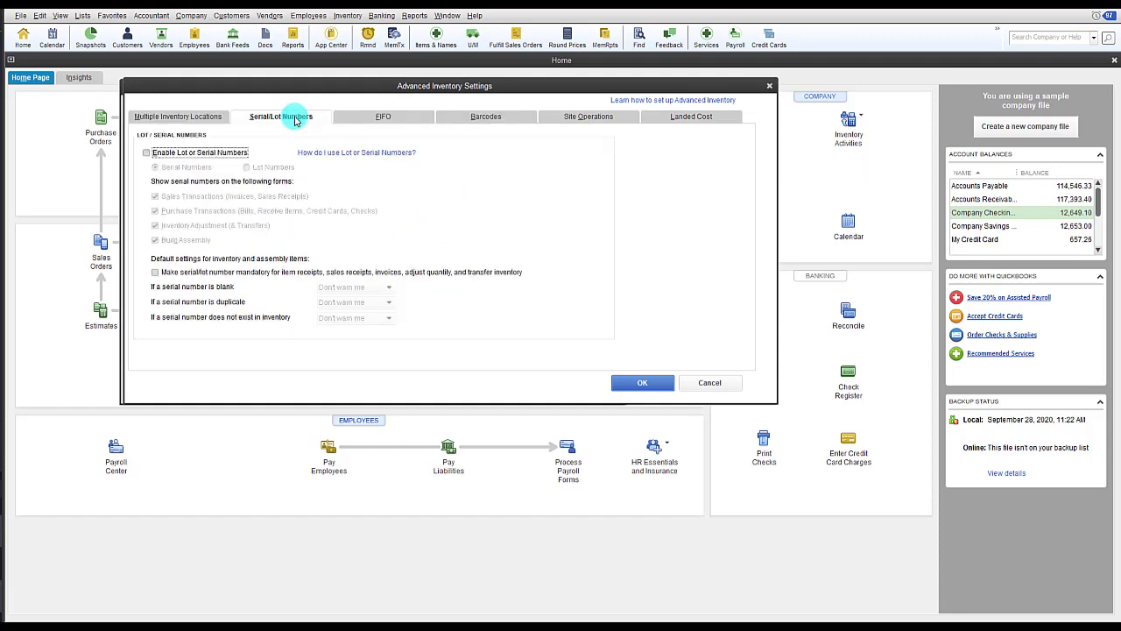
pyautogui.click(145, 155)
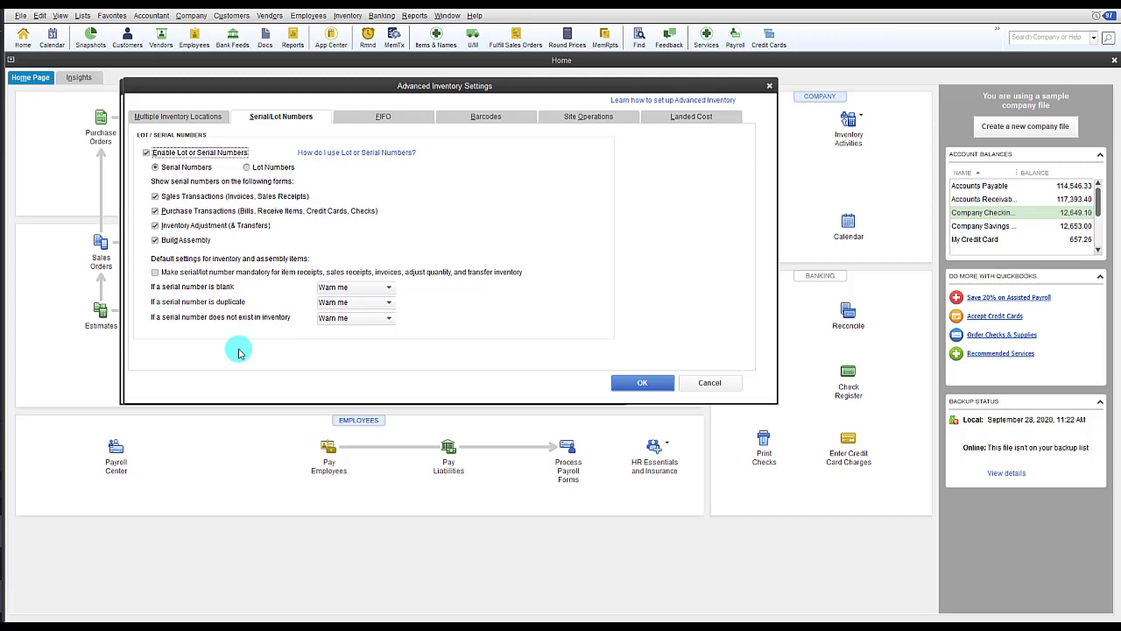
pyautogui.click(642, 383)
pyautogui.click(580, 107)
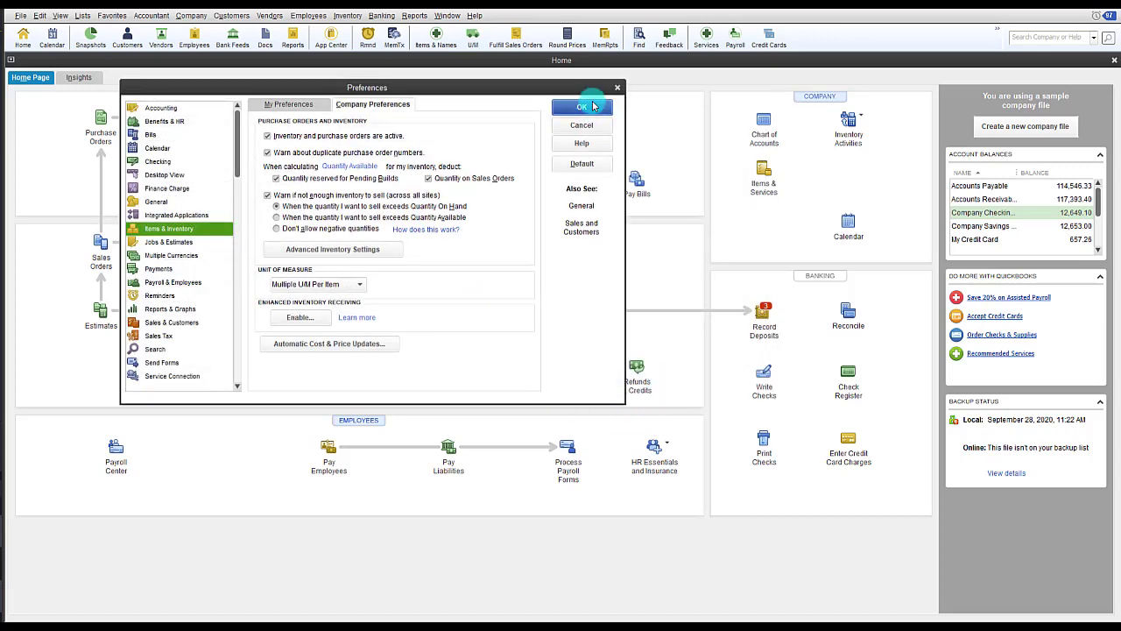
pyautogui.click(563, 189)
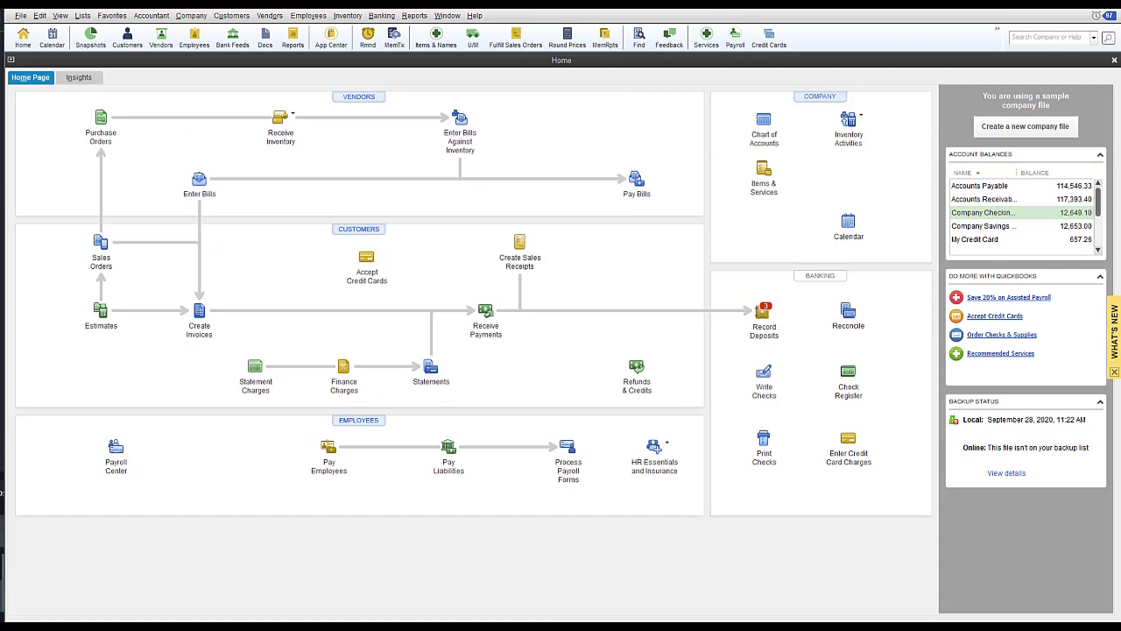
# - Start receiving inventory with a bill and choose "A new vendor" as the vendor
pyautogui.click(289, 119)
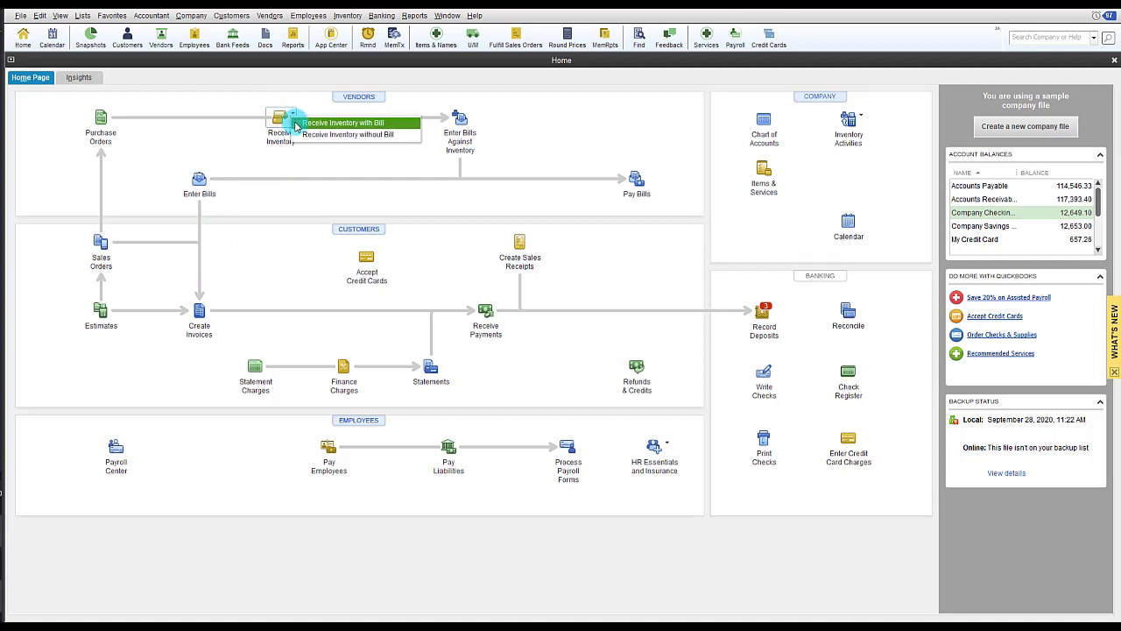
pyautogui.click(296, 126)
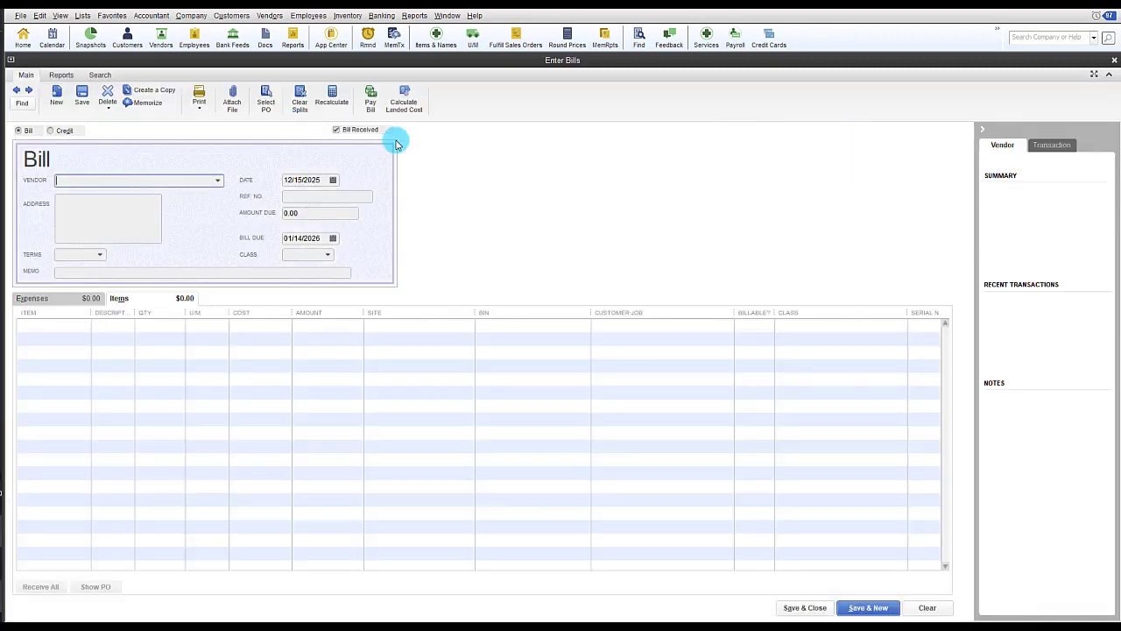
pyautogui.click(220, 181)
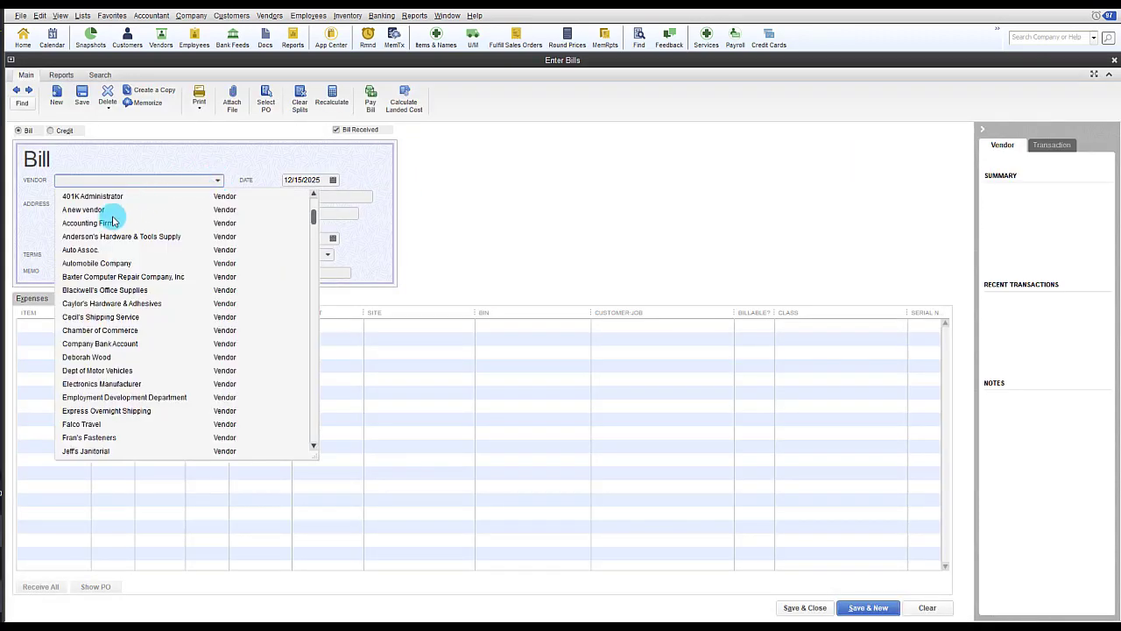
pyautogui.click(92, 213)
# - Add A Serial Number Part to the bill with quantity 22, site Atlanta Warehouse and bin B-12
pyautogui.click(61, 325)
pyautogui.click(85, 326)
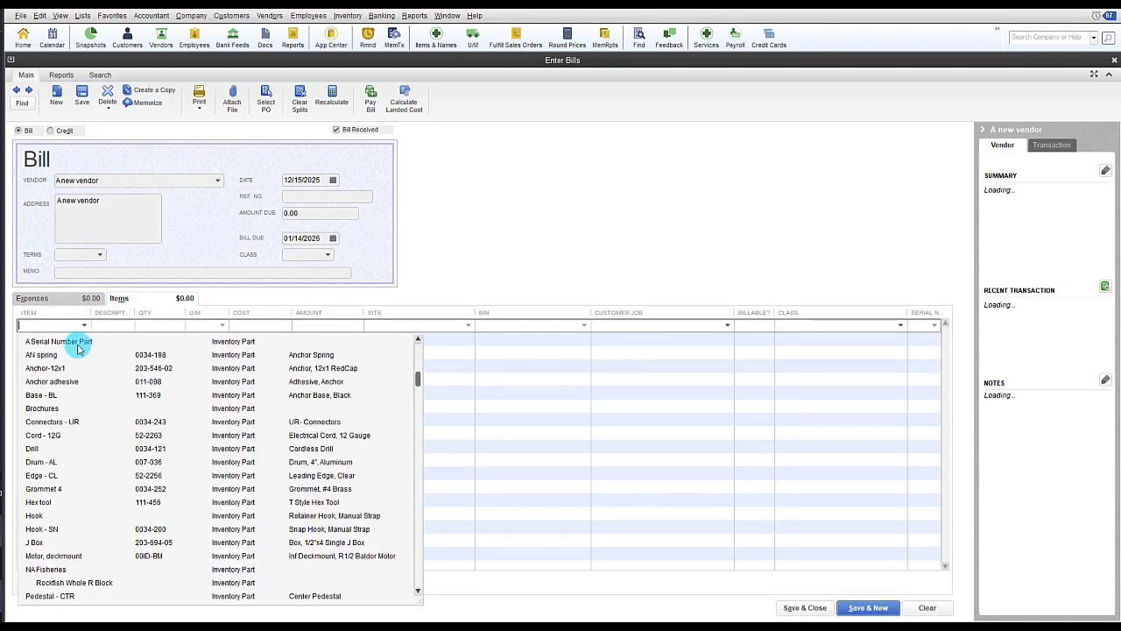
pyautogui.click(79, 342)
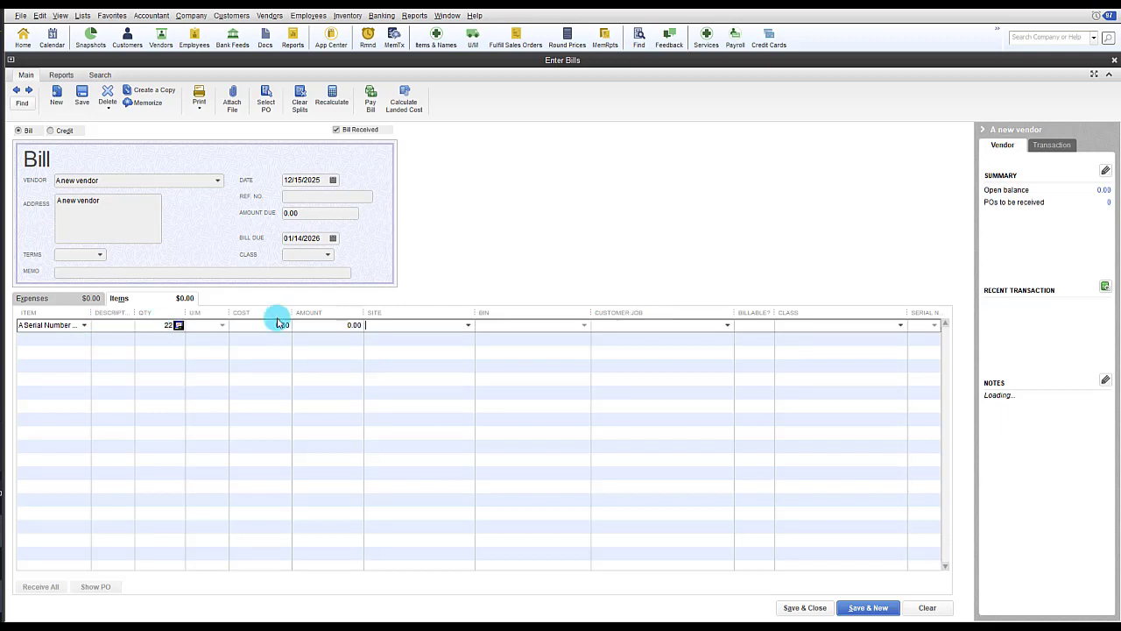
pyautogui.click(468, 325)
pyautogui.click(443, 371)
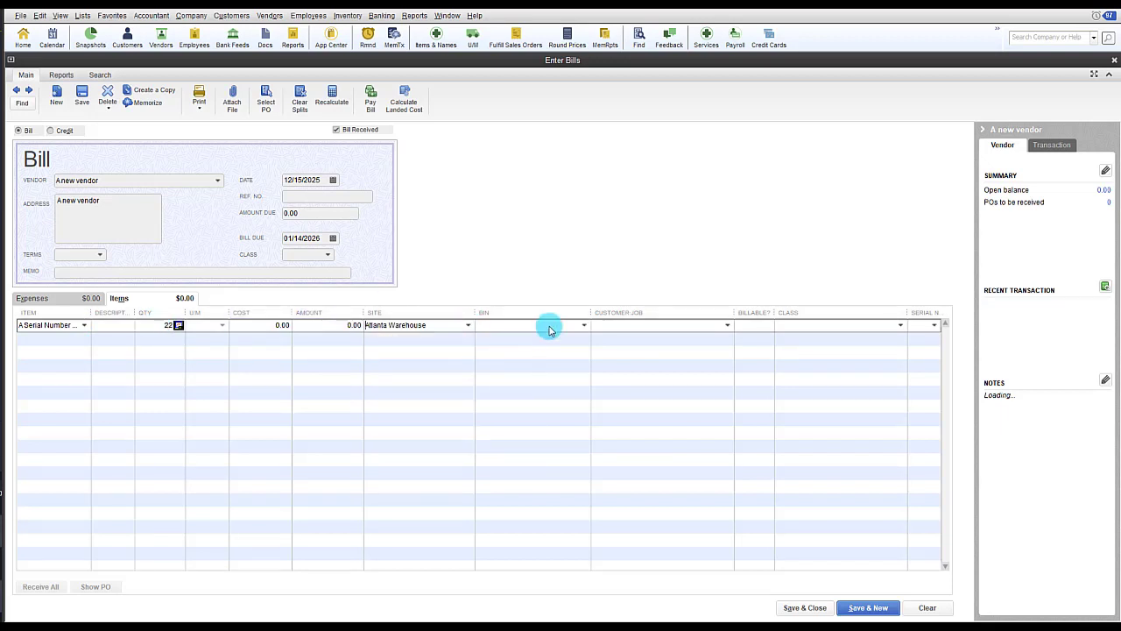
pyautogui.click(584, 325)
pyautogui.click(706, 327)
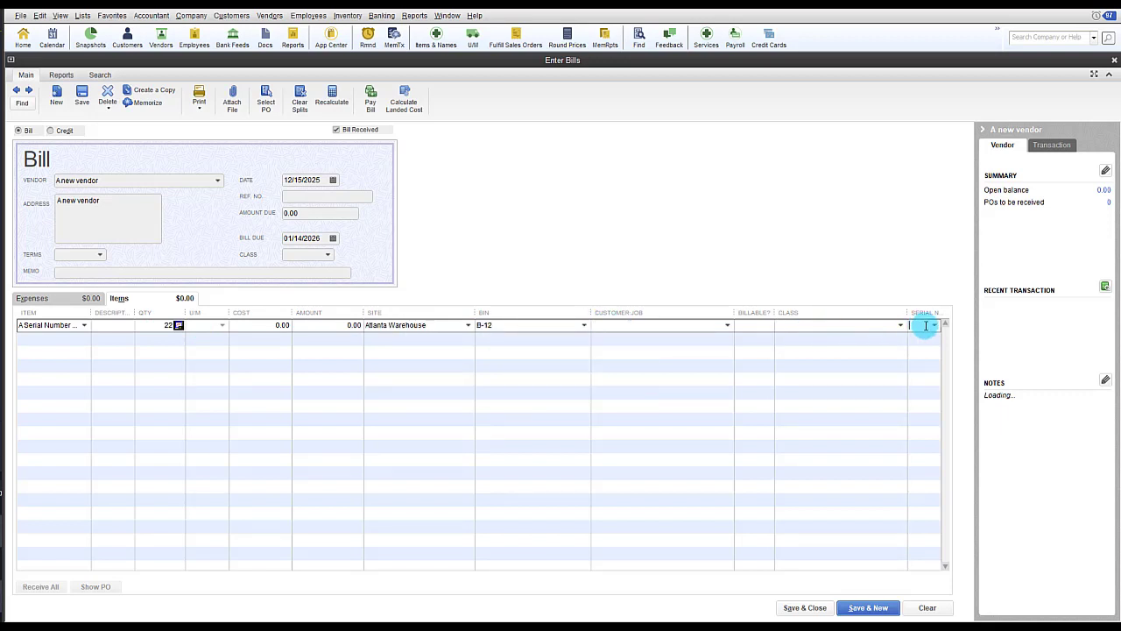
# - Open the Quick View for Serial Numbers on the item line and copy the serial numbers from Excel cells A1:A22
pyautogui.click(936, 330)
pyautogui.click(932, 342)
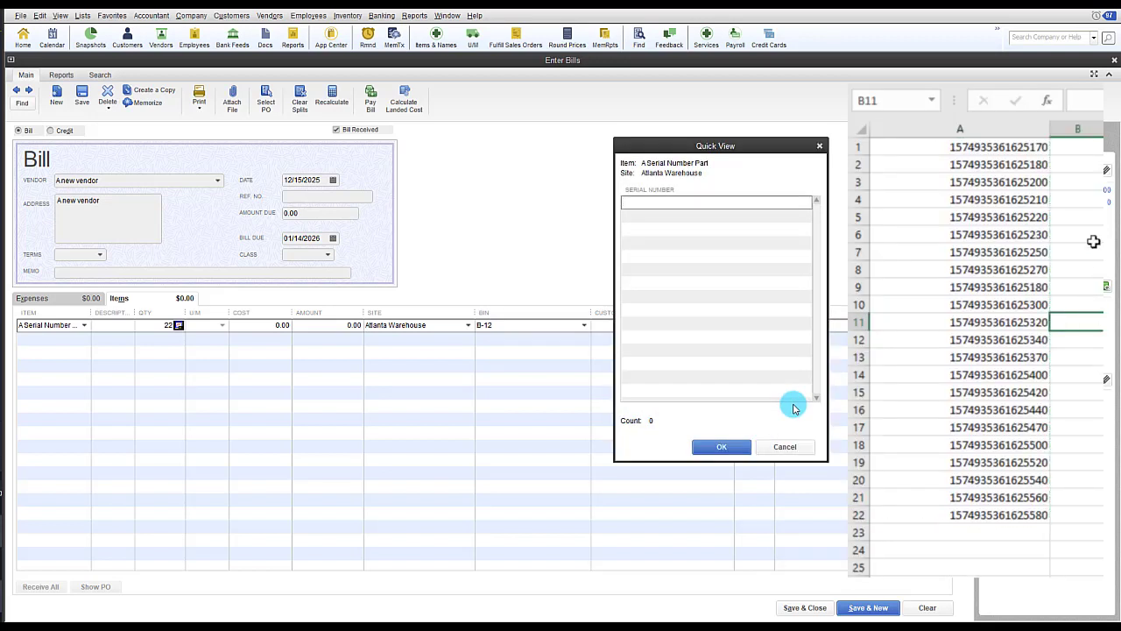
pyautogui.moveTo(1022, 149); pyautogui.dragTo(990, 520)
pyautogui.rightClick(989, 520)
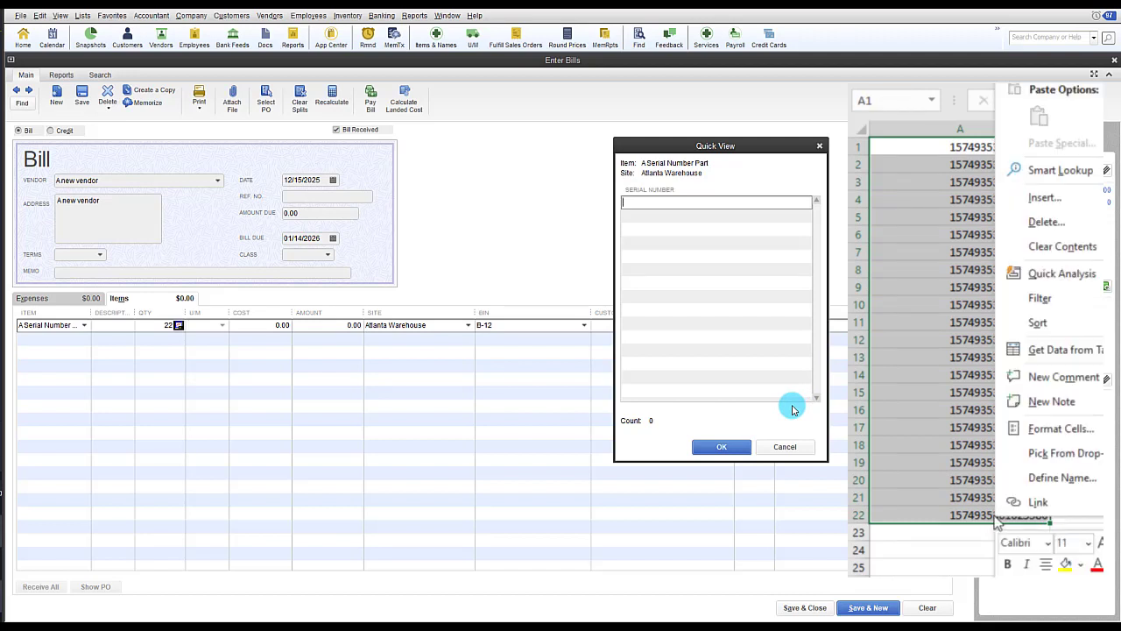
pyautogui.click(1071, 72)
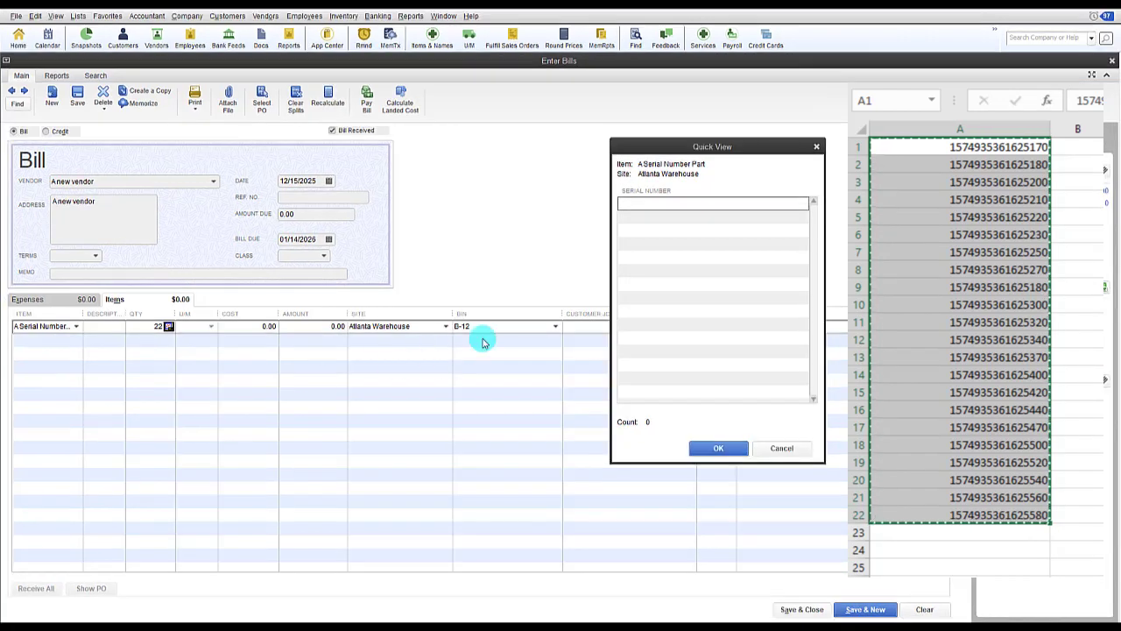
# - Paste the copied serial numbers into the part's Quick View list, accept them, and save and close the bill
pyautogui.rightClick(645, 204)
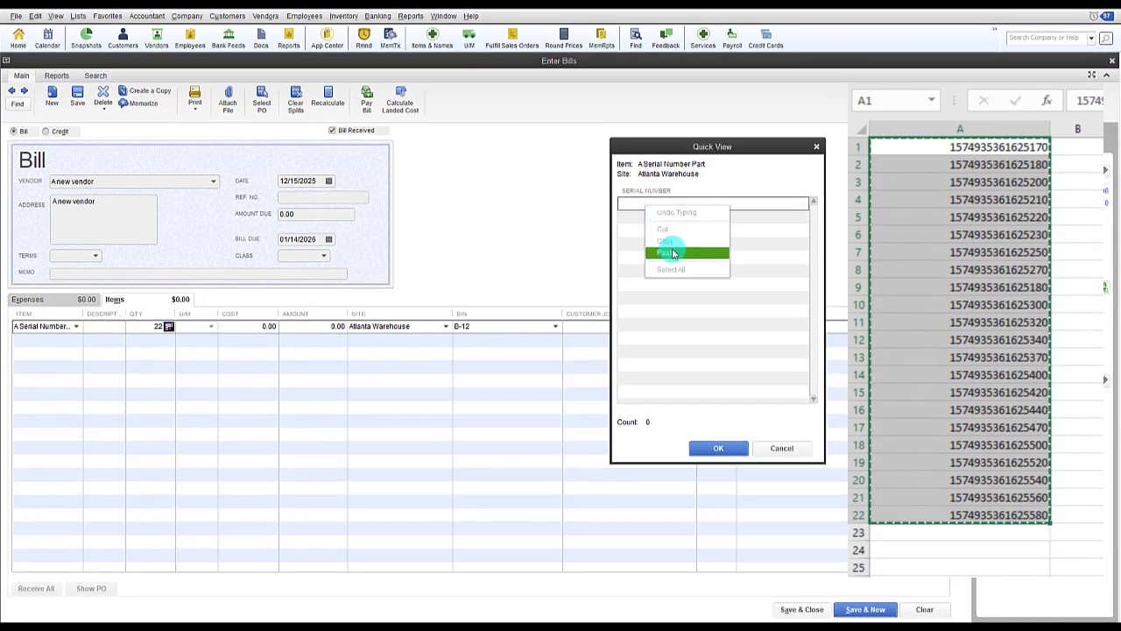
pyautogui.click(668, 248)
pyautogui.click(715, 449)
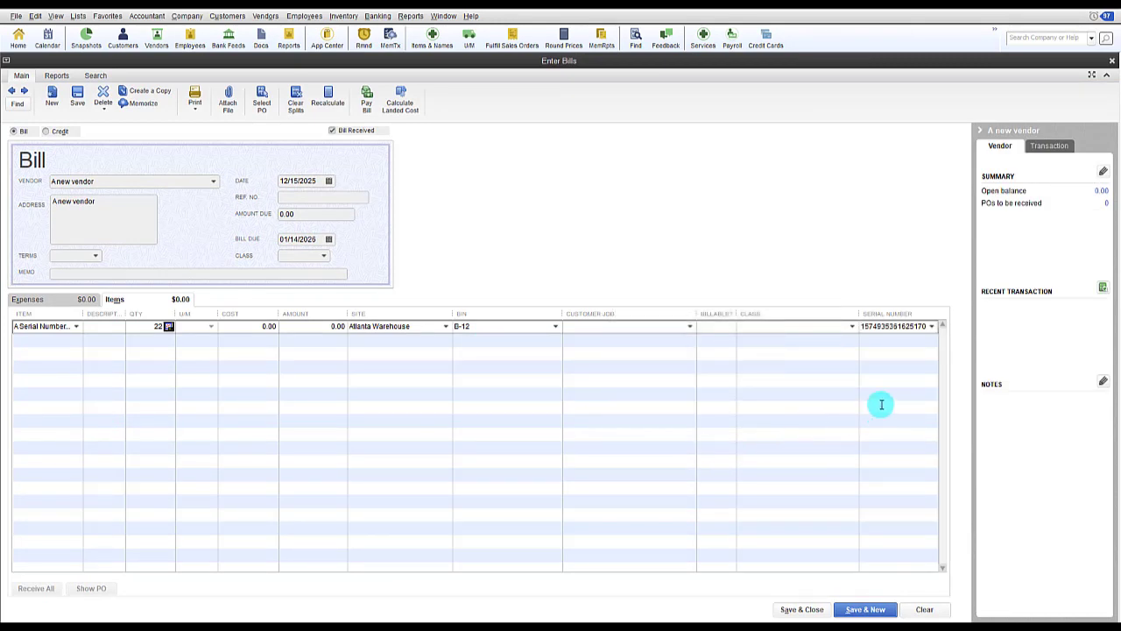
pyautogui.click(934, 326)
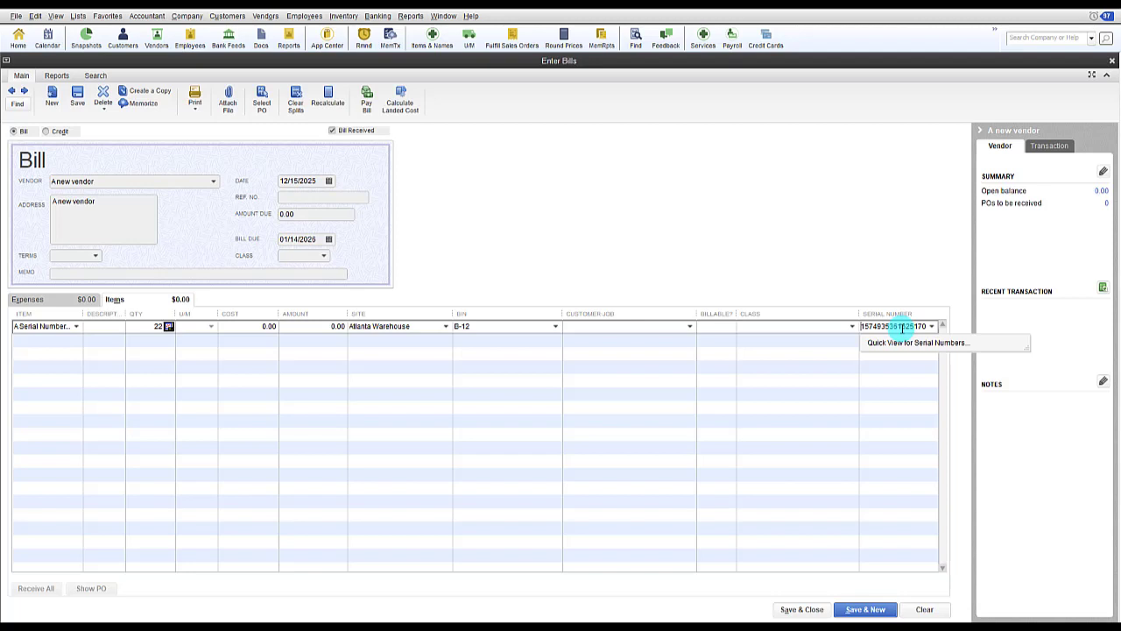
pyautogui.click(794, 609)
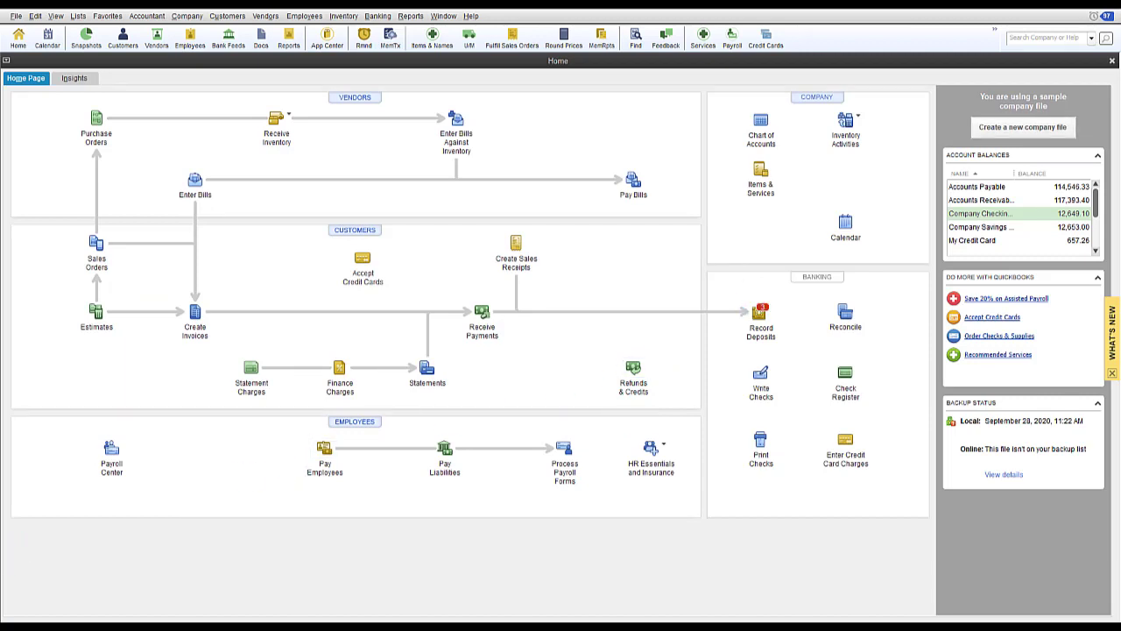
# - Start a new invoice for the Littleton Store #445 job of Dunning's Pool Depot, Inc
pyautogui.click(195, 313)
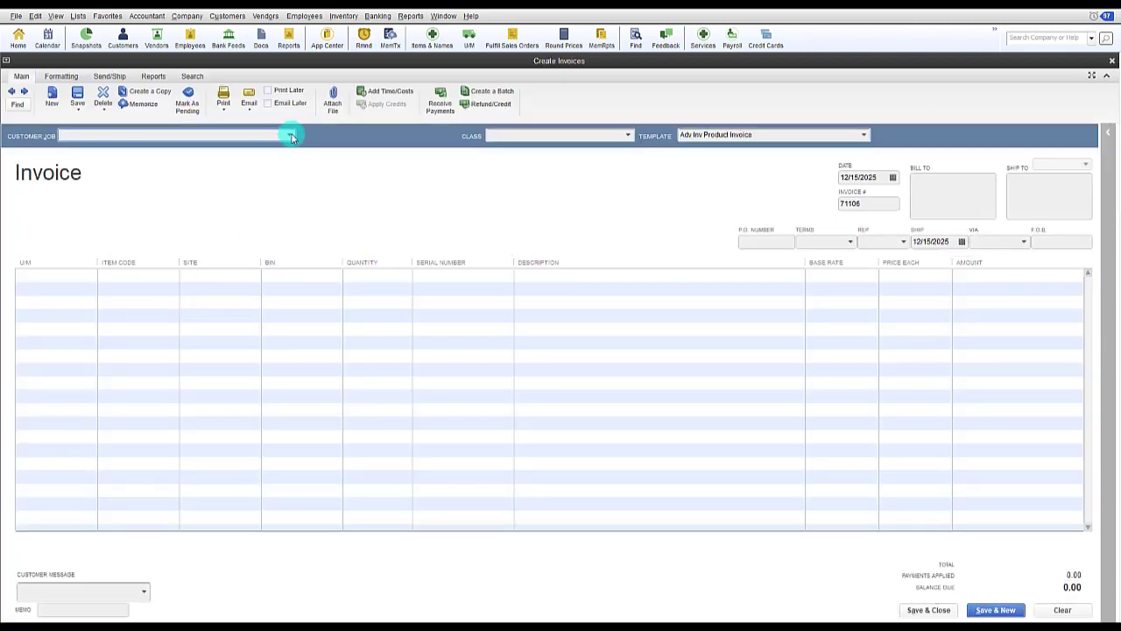
pyautogui.click(288, 135)
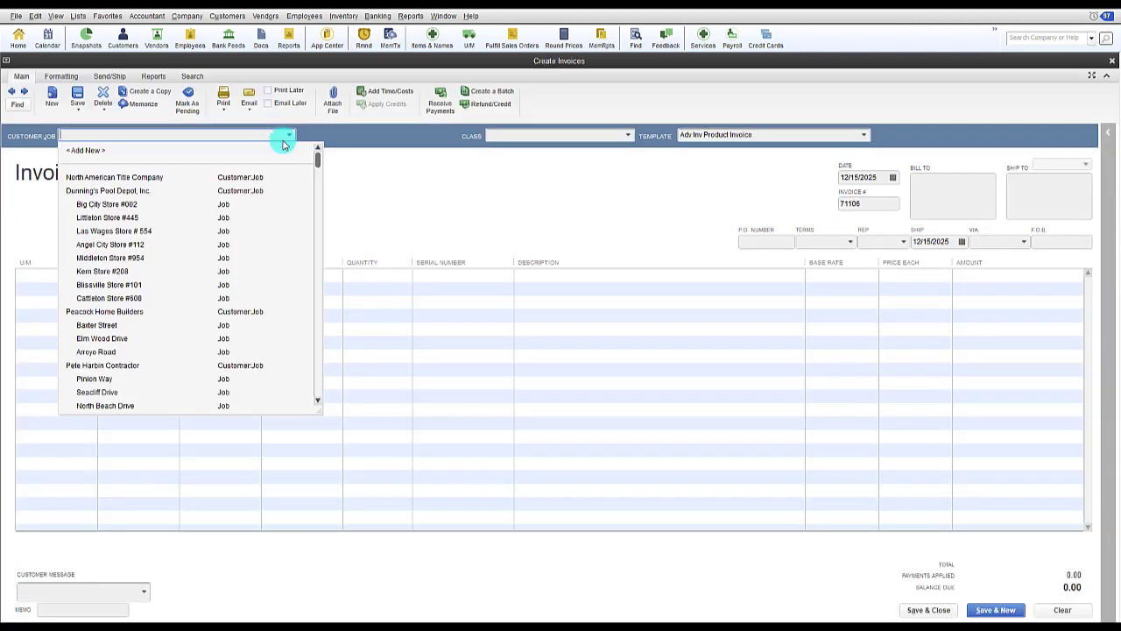
pyautogui.click(112, 219)
# - Add A Serial Number Part to the invoice's first line with Atlanta Warehouse as its site
pyautogui.click(167, 279)
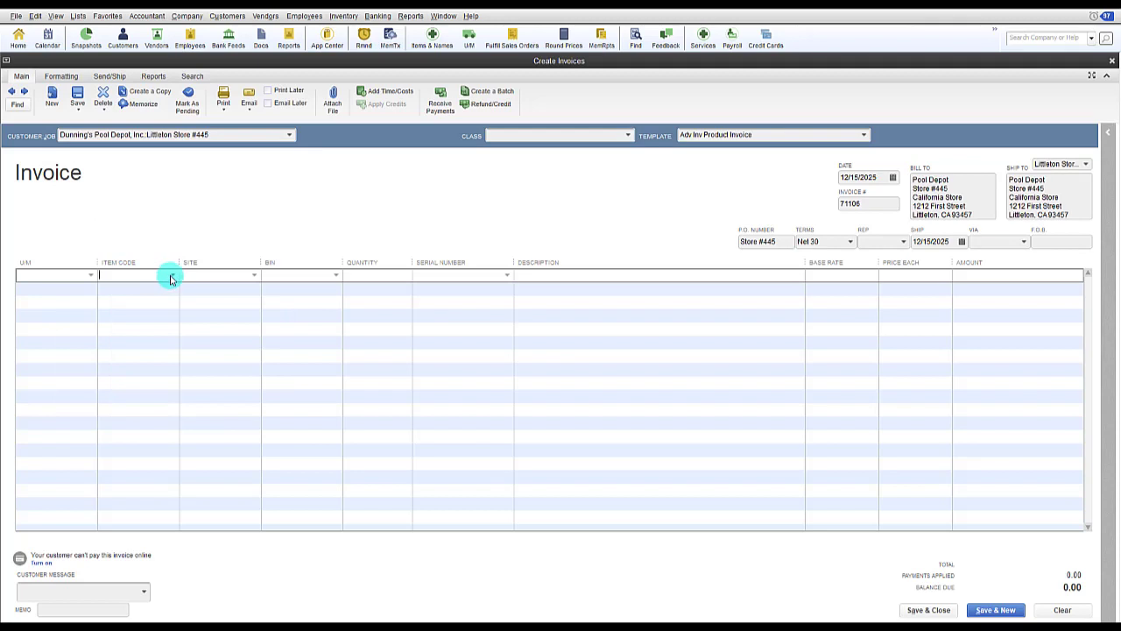
pyautogui.click(171, 277)
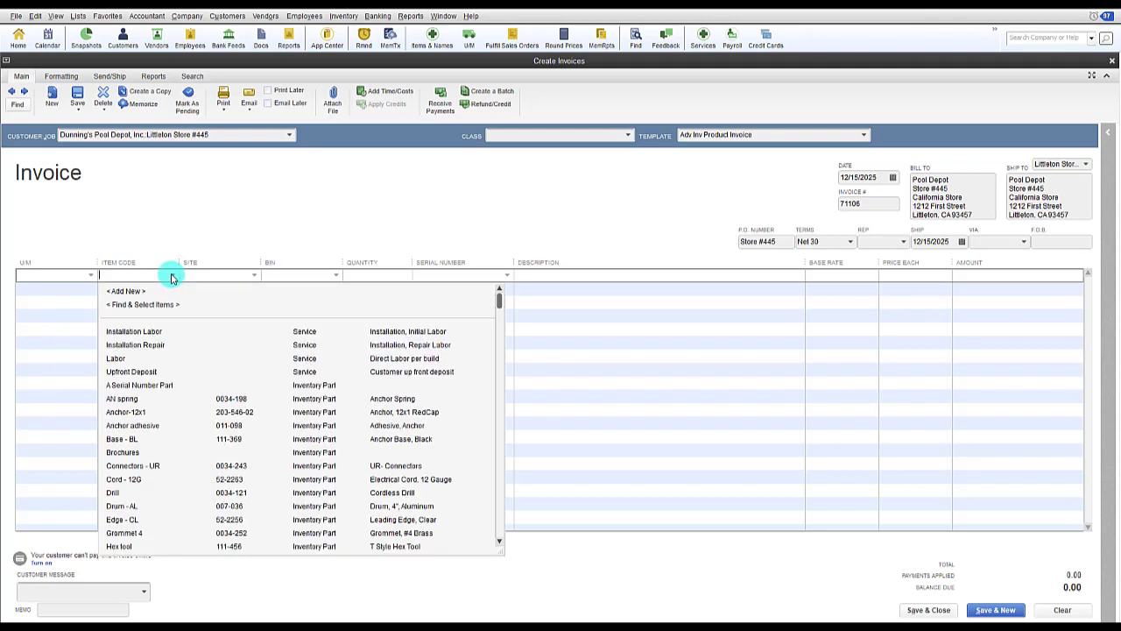
pyautogui.click(131, 384)
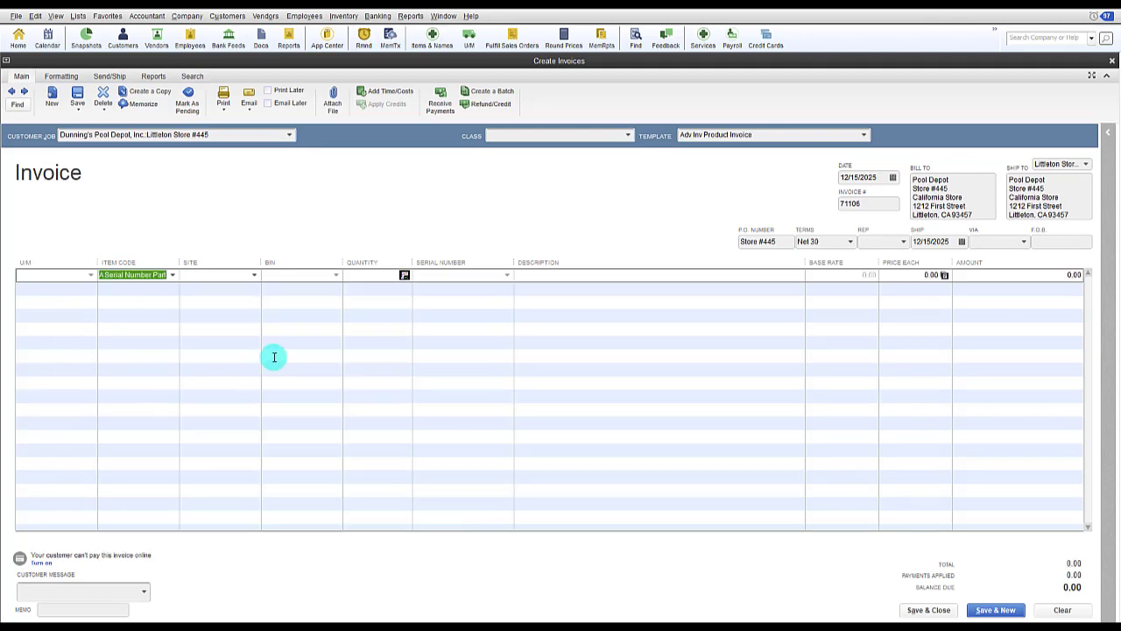
pyautogui.click(254, 276)
pyautogui.click(239, 317)
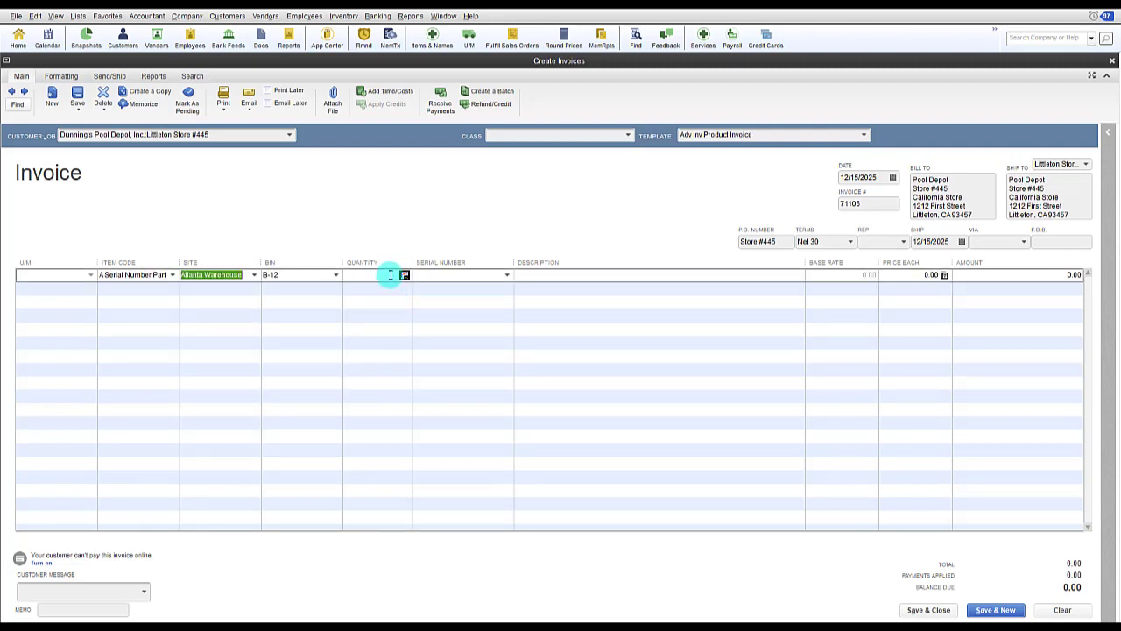
pyautogui.click(391, 274)
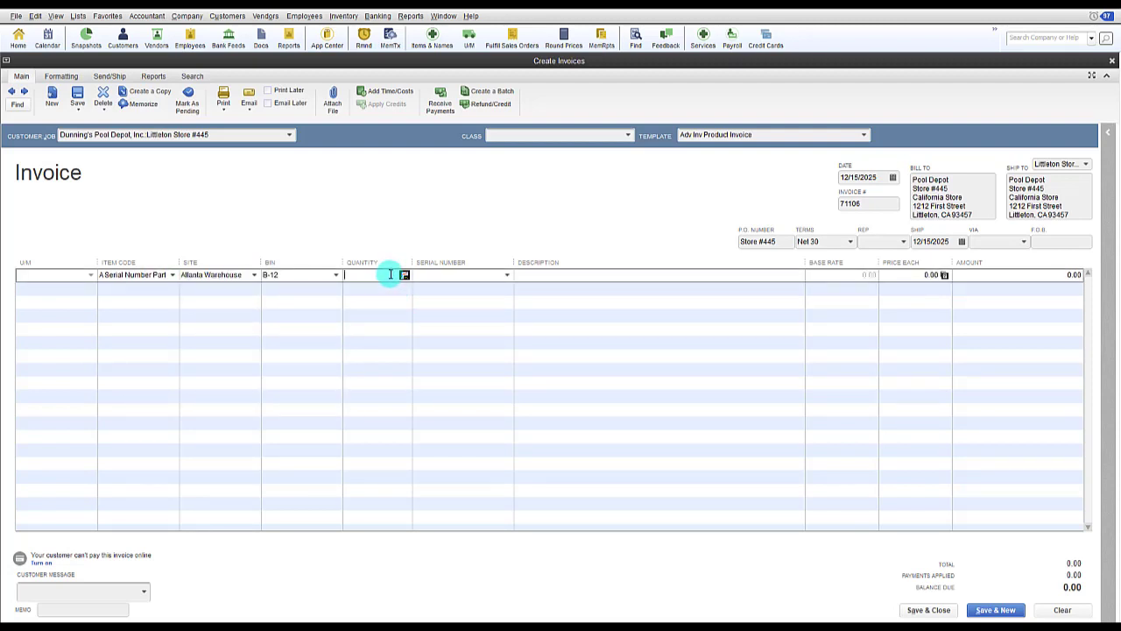
pyautogui.click(508, 275)
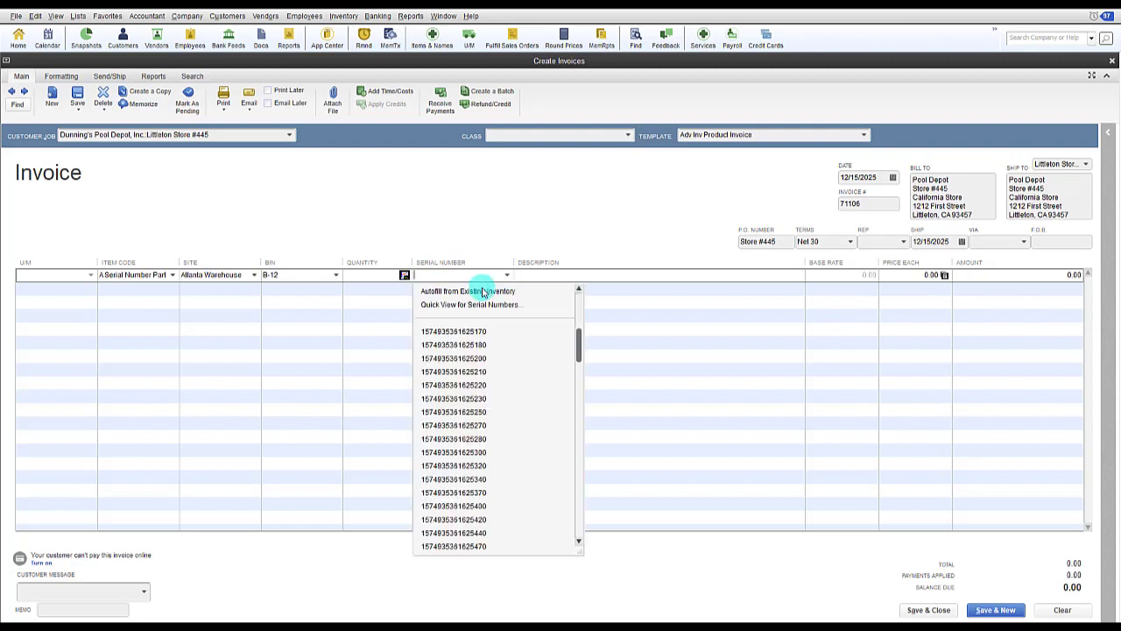
pyautogui.click(457, 327)
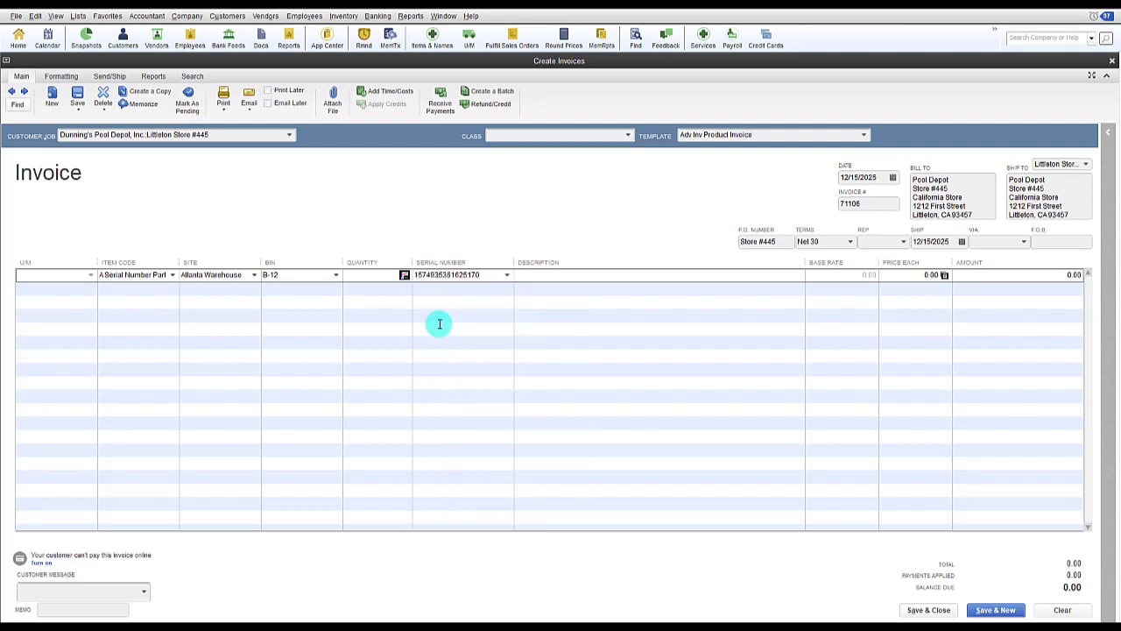
pyautogui.click(379, 276)
pyautogui.write('2')
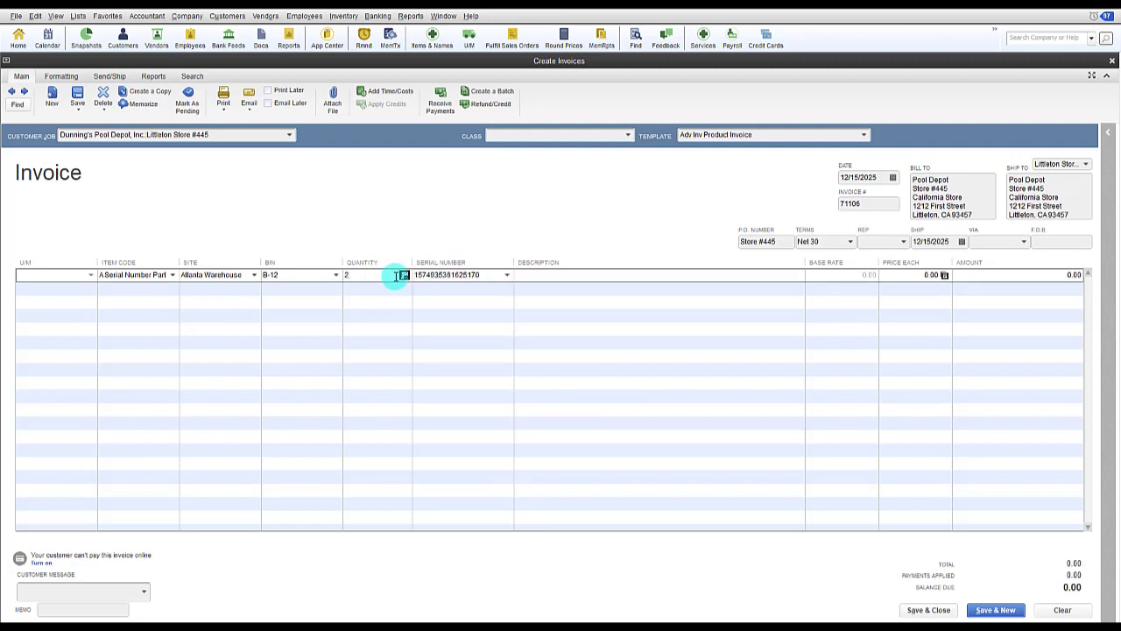
pyautogui.click(510, 275)
pyautogui.click(421, 359)
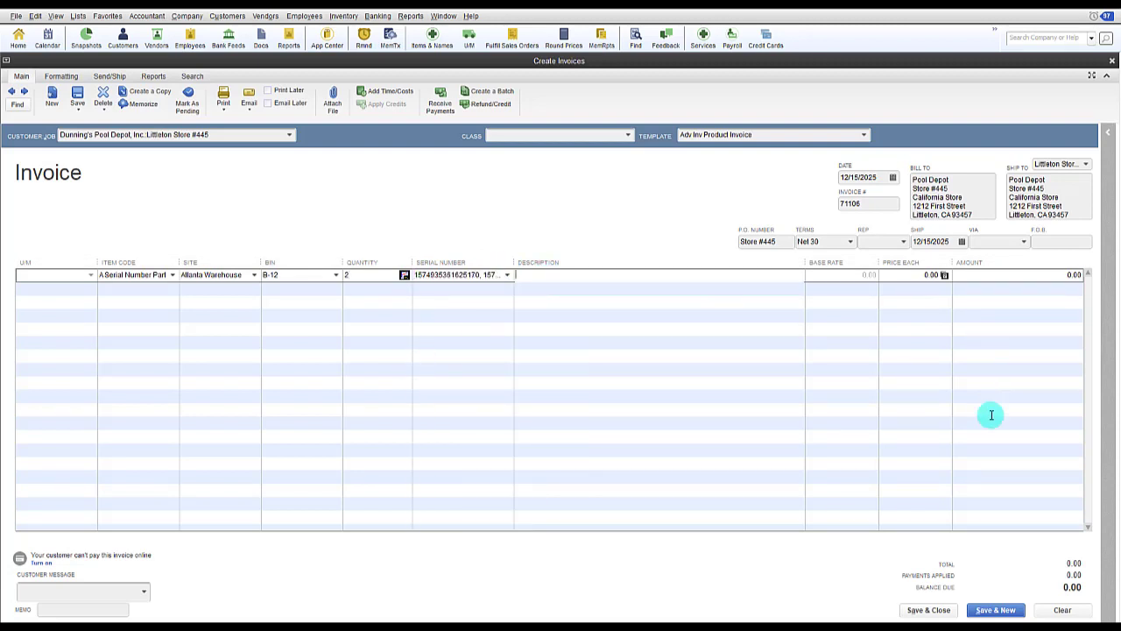
pyautogui.click(930, 611)
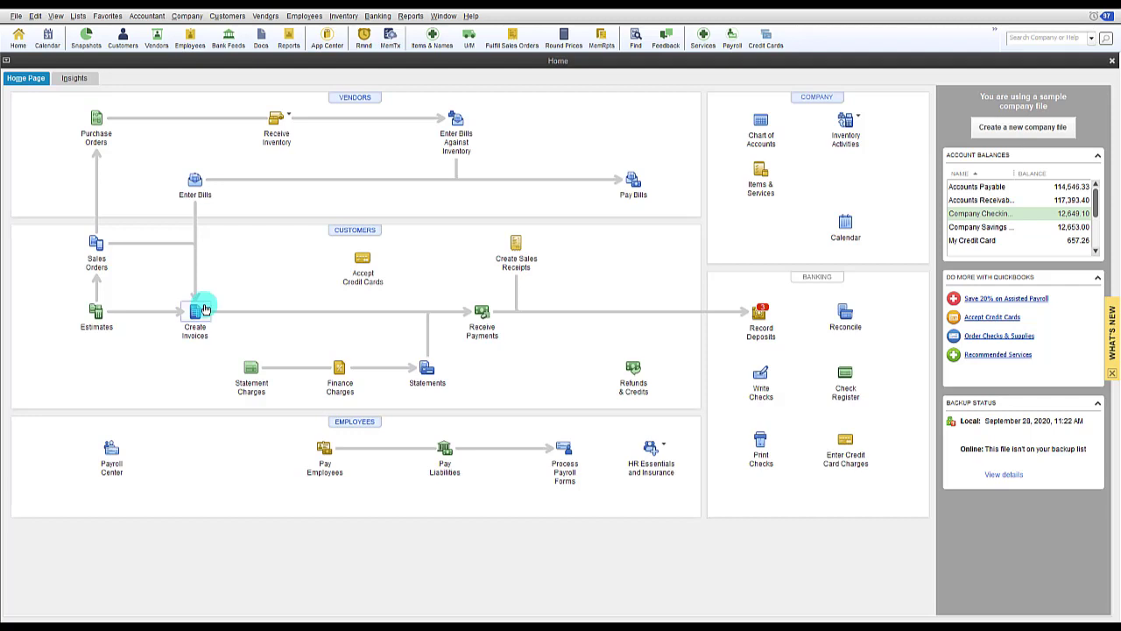
# - Find all transactions whose serial number contains 5170 using an advanced search filter
pyautogui.click(35, 16)
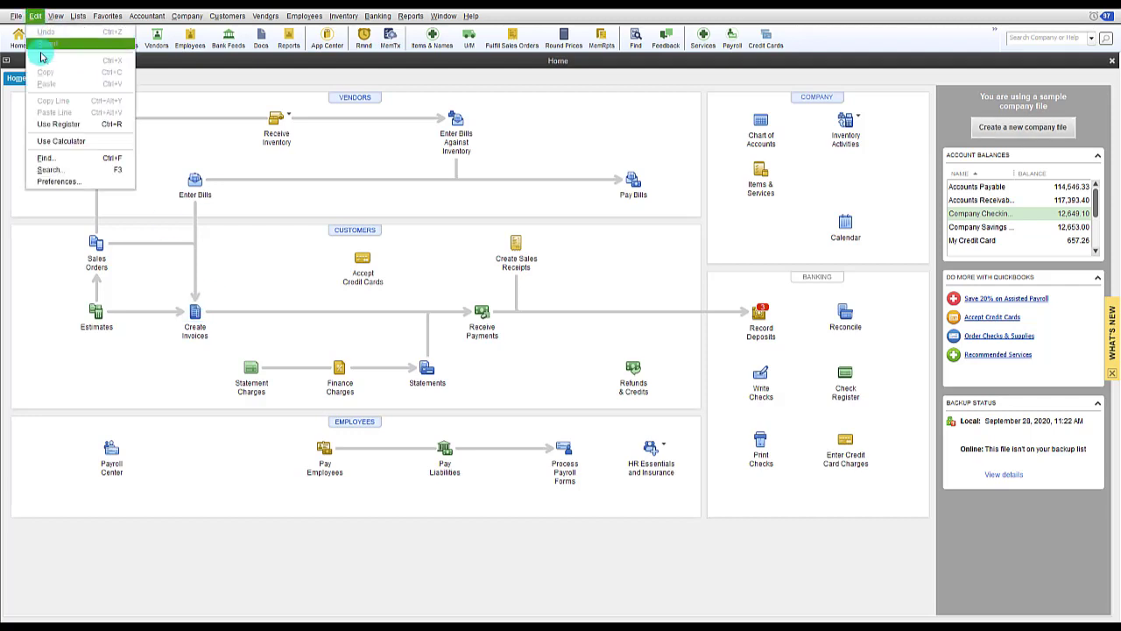
pyautogui.click(48, 156)
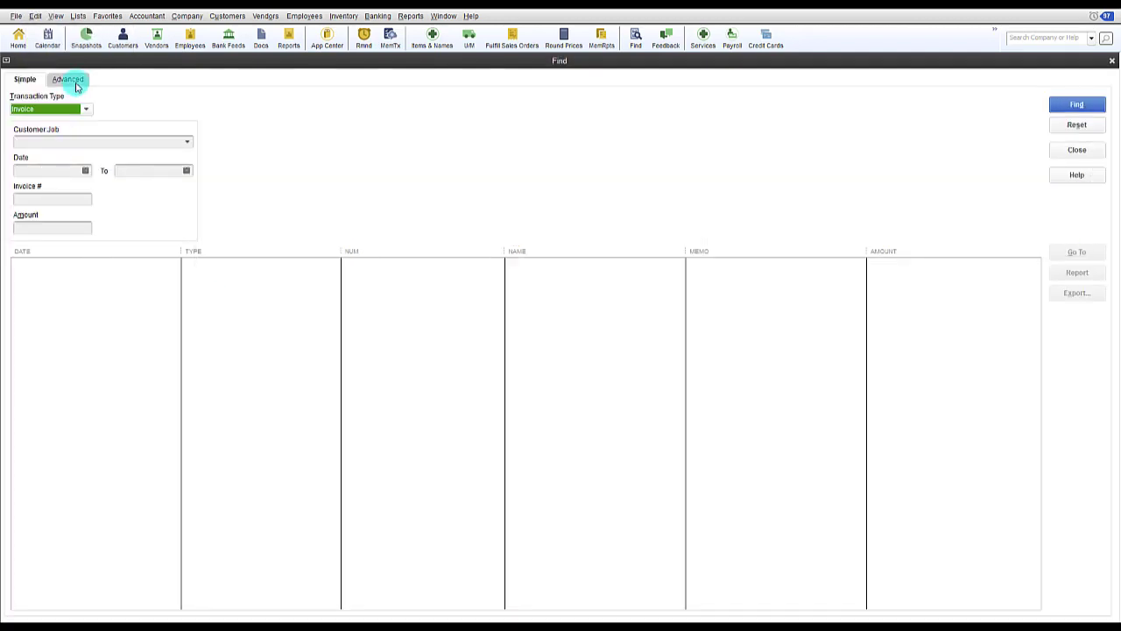
pyautogui.click(68, 80)
pyautogui.scroll(-2, 85, 179)
pyautogui.scroll(-5, 84, 177)
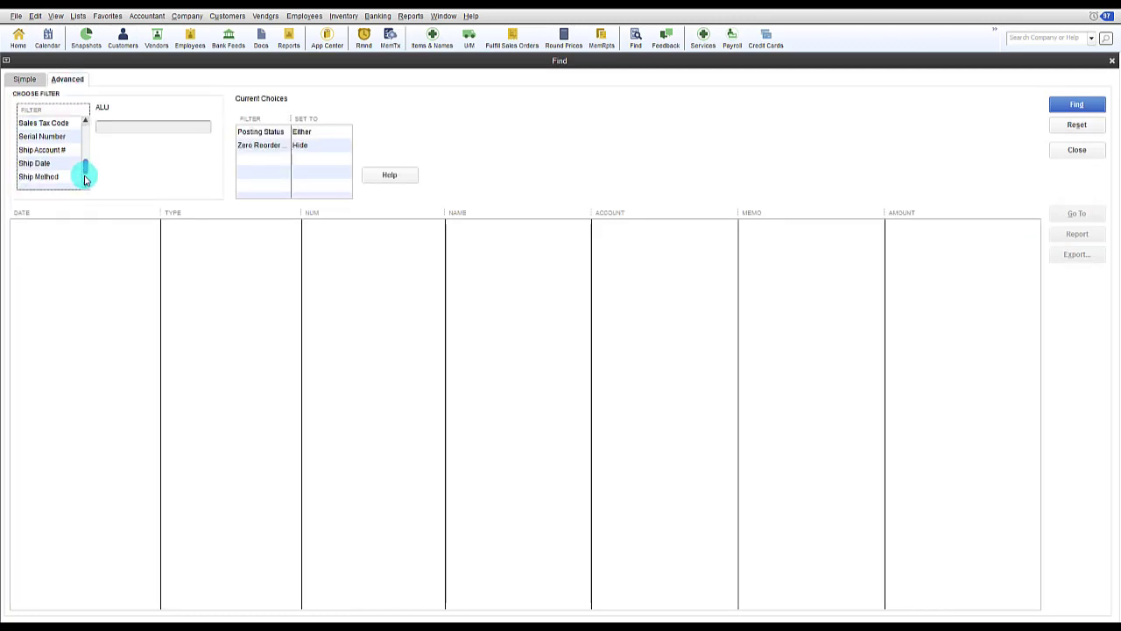
pyautogui.click(53, 135)
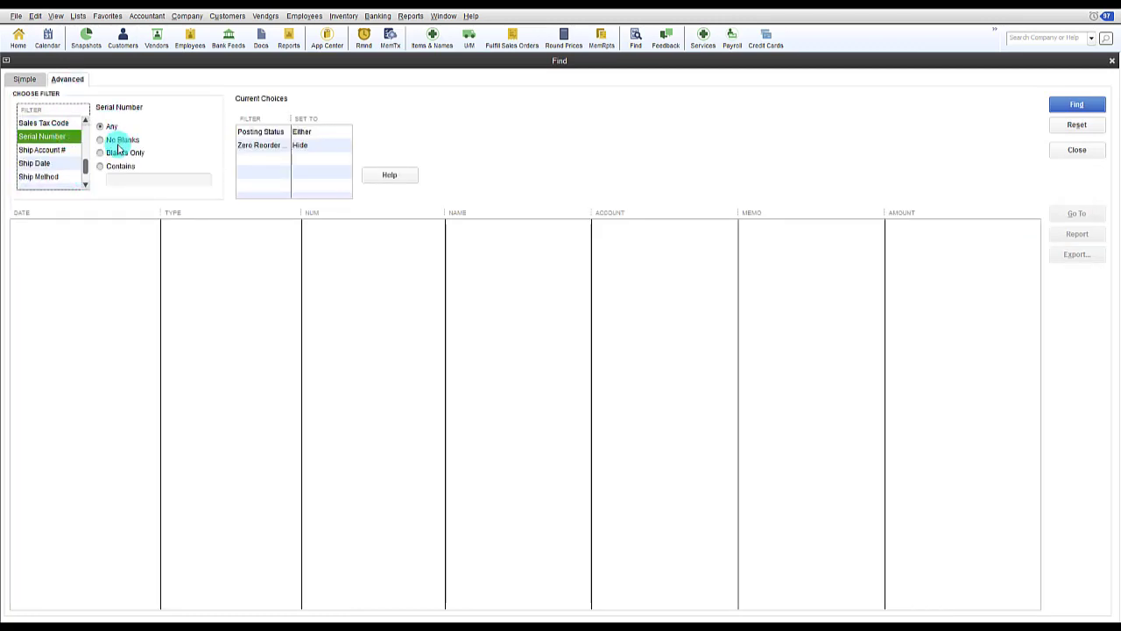
pyautogui.click(100, 166)
pyautogui.click(121, 180)
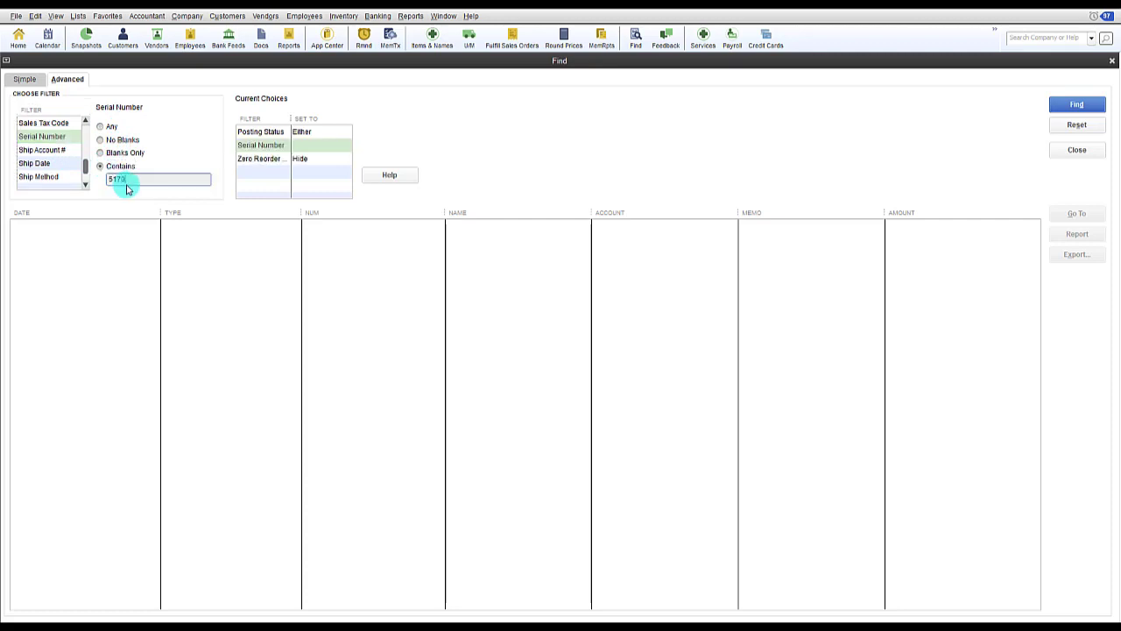
pyautogui.click(1058, 105)
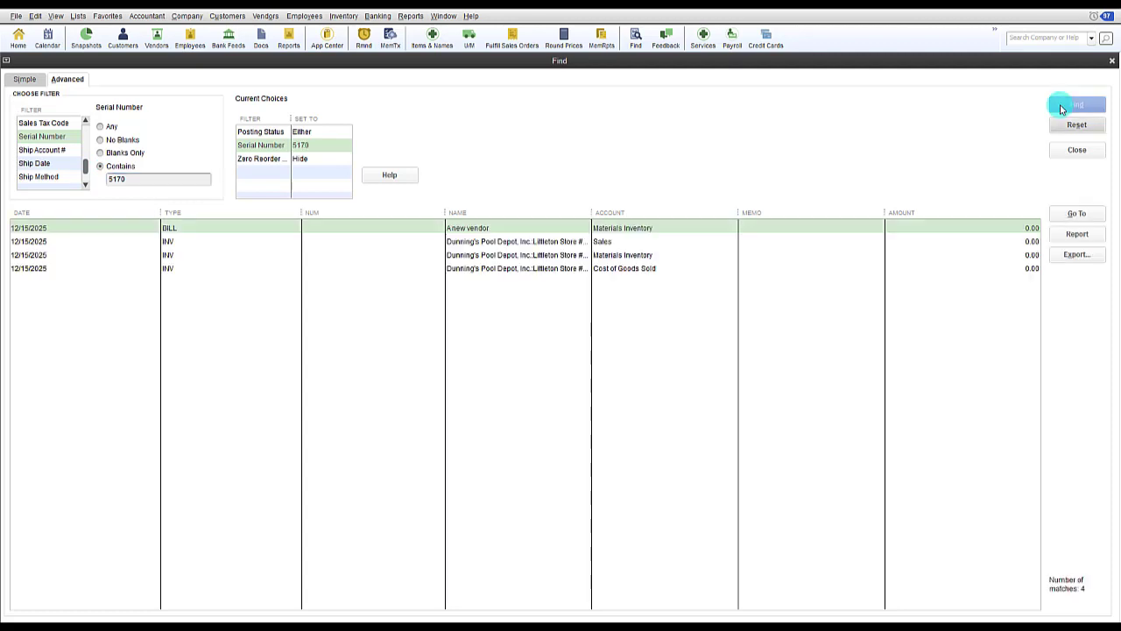
# - Open the invoice and the bill from the search results to review their serial number lines, closing each one
pyautogui.doubleClick(169, 240)
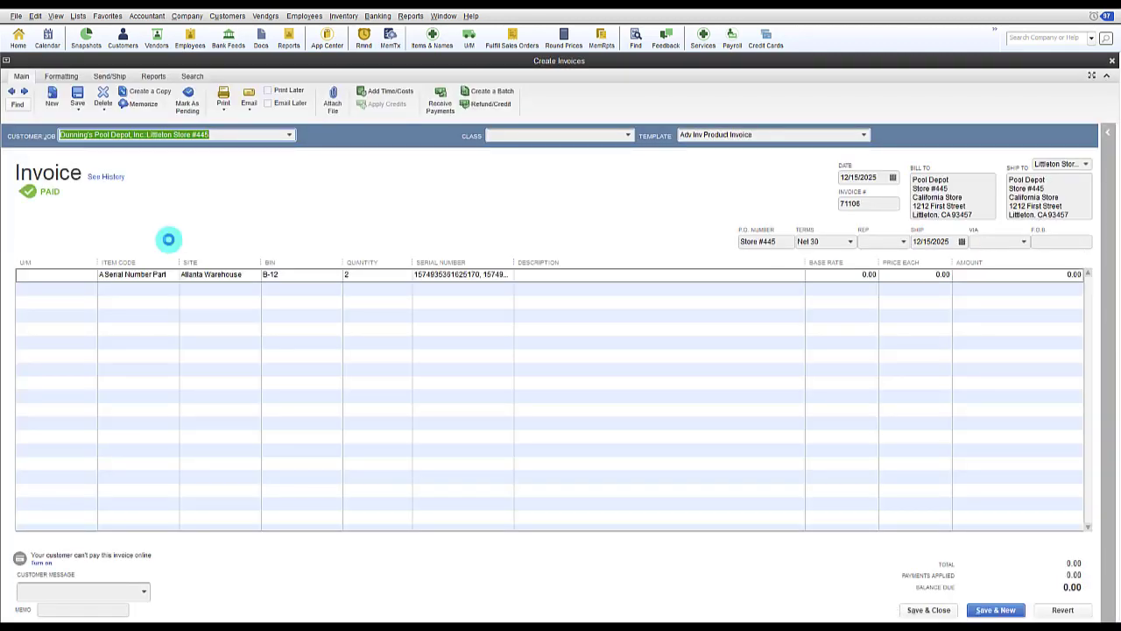
pyautogui.click(1109, 63)
pyautogui.doubleClick(174, 228)
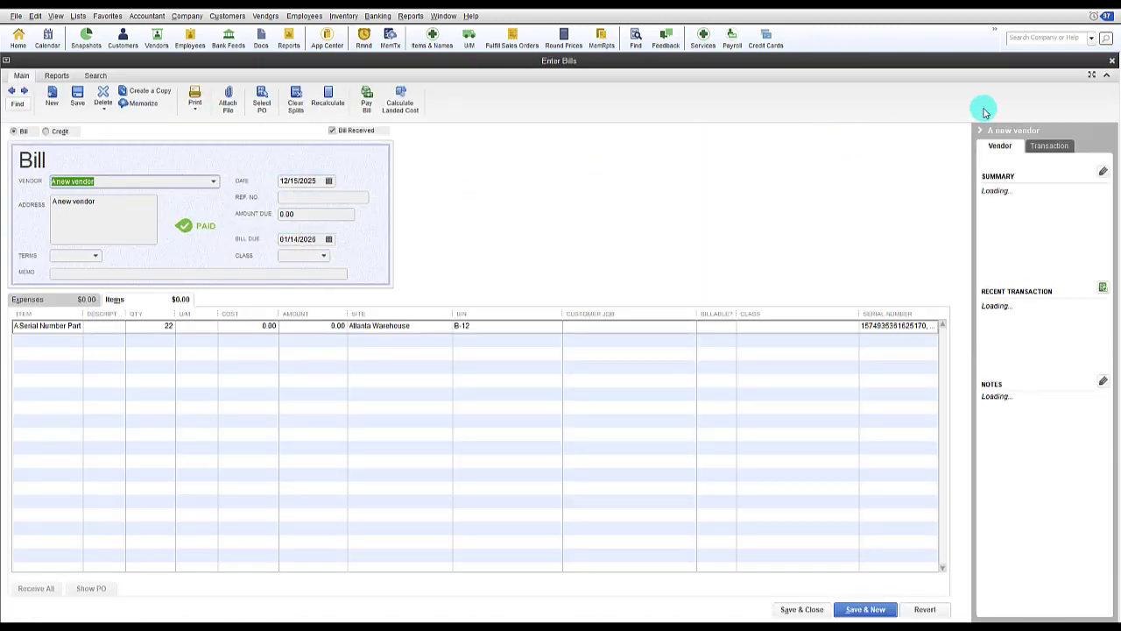
pyautogui.click(1113, 64)
pyautogui.click(410, 16)
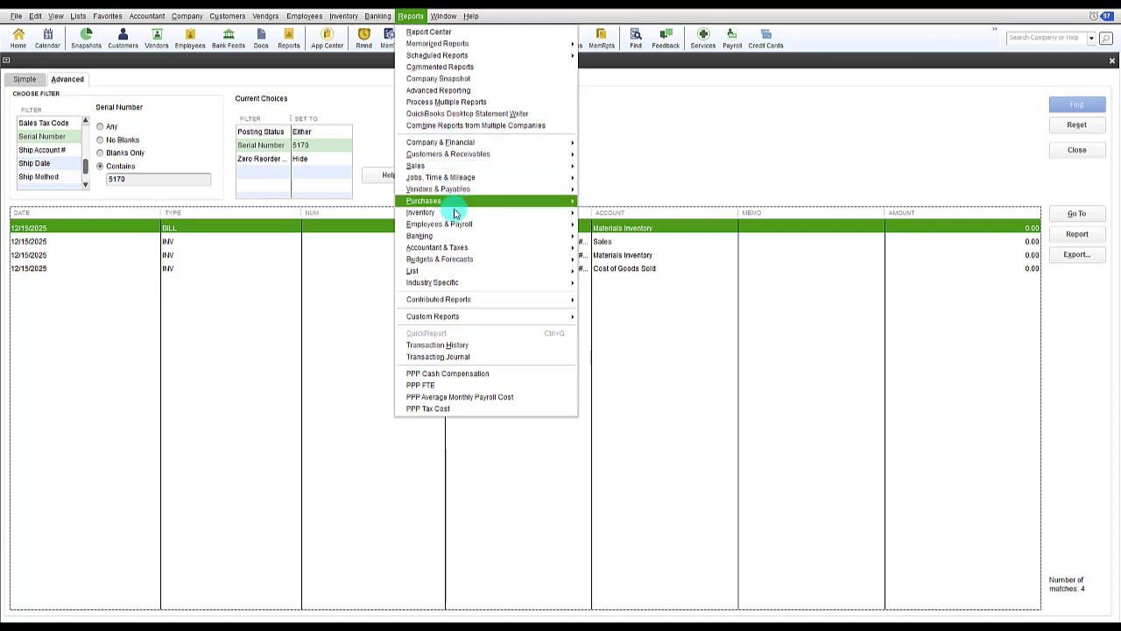
pyautogui.moveTo(455, 217)
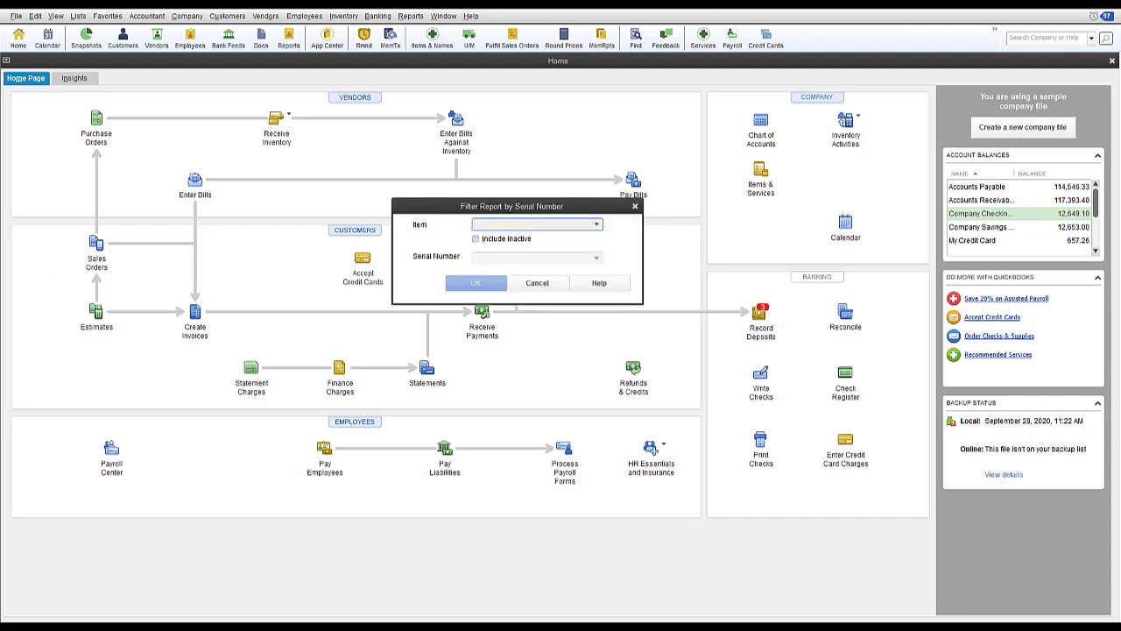
pyautogui.click(596, 225)
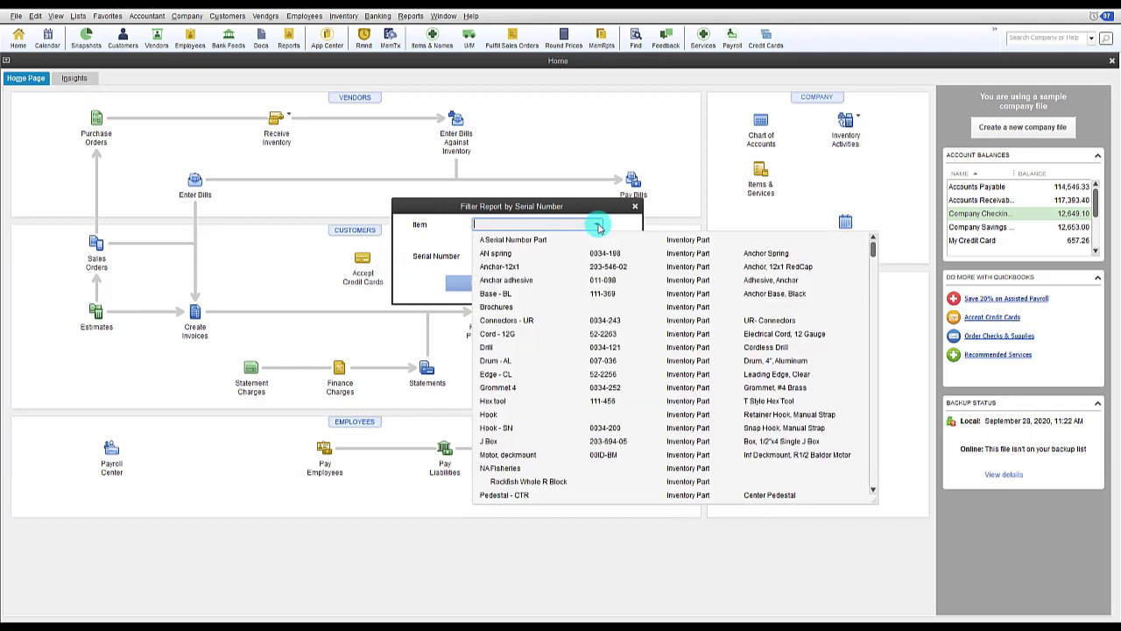
pyautogui.click(510, 241)
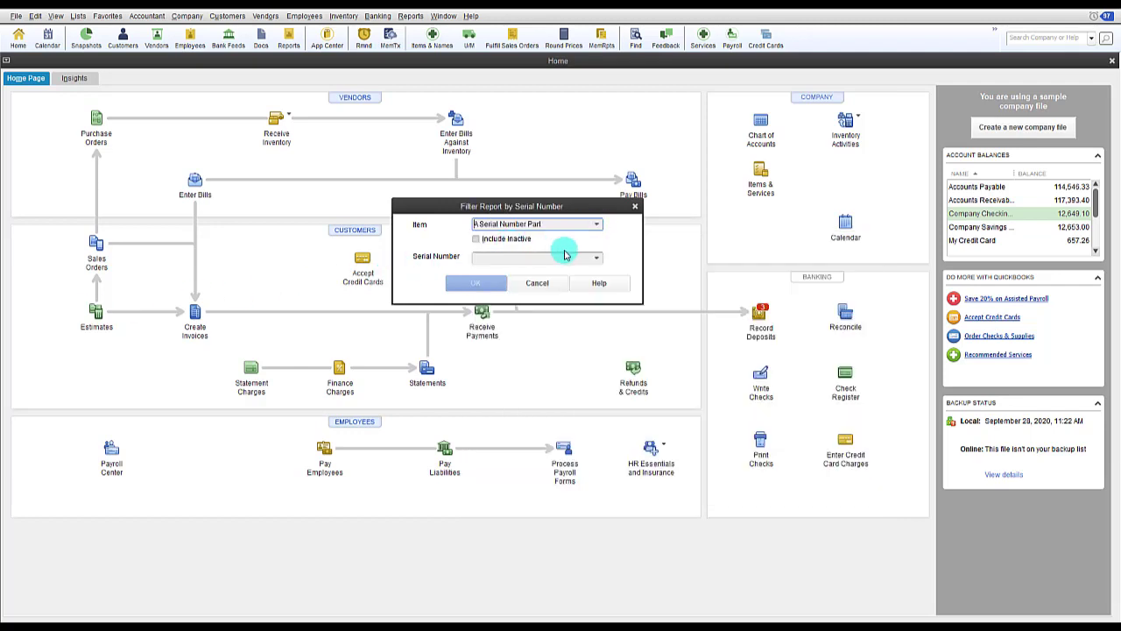
pyautogui.click(598, 259)
pyautogui.click(503, 270)
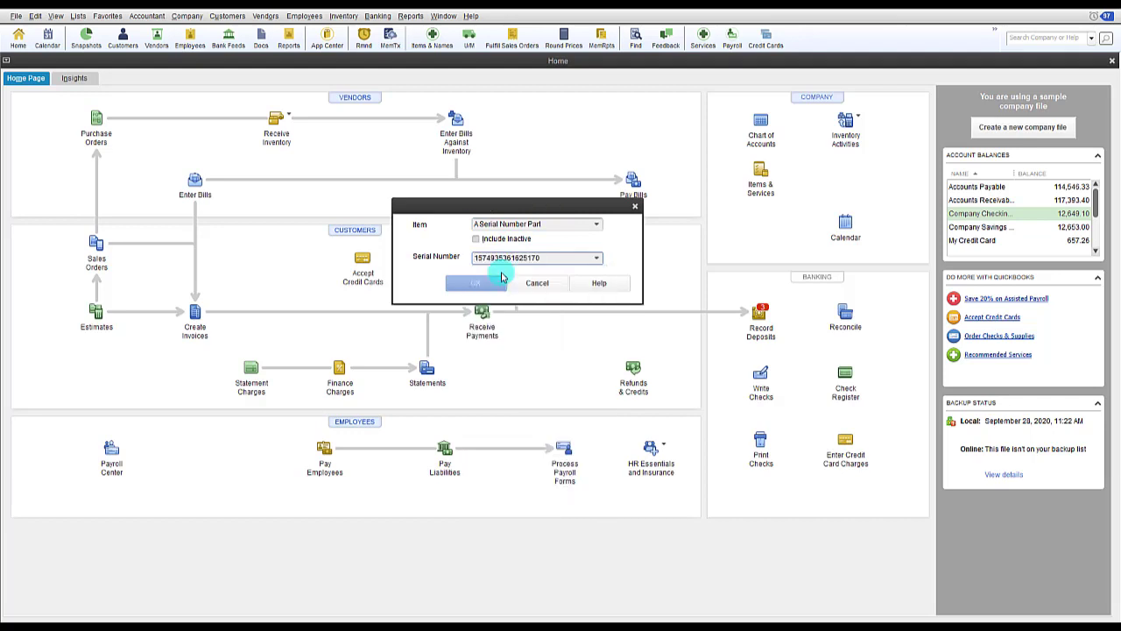
pyautogui.click(484, 283)
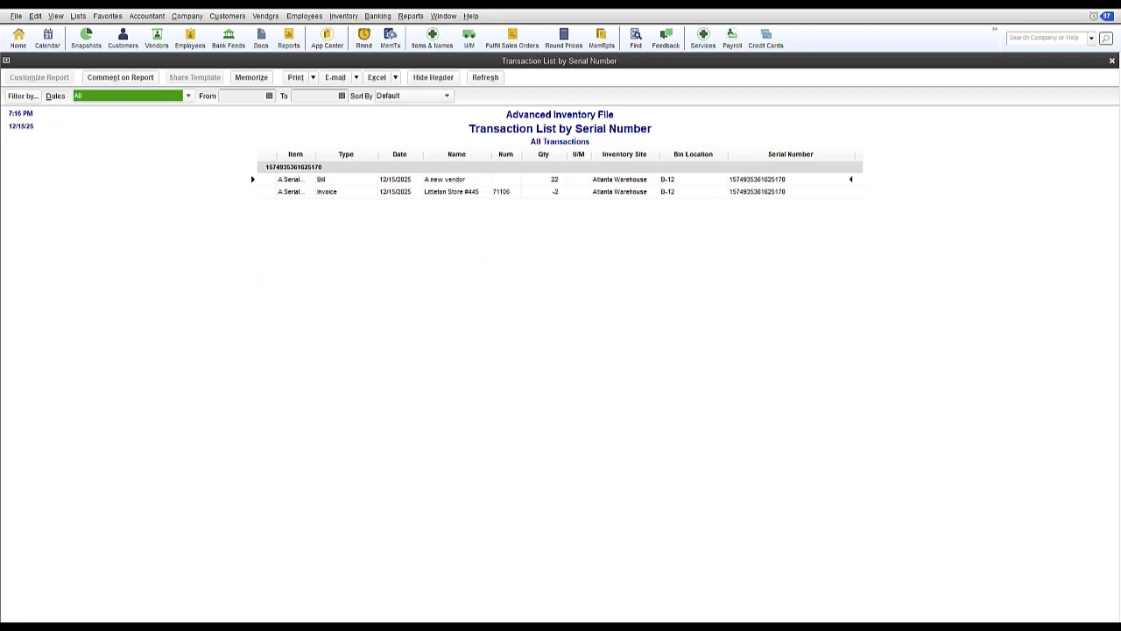
pyautogui.press('Escape')
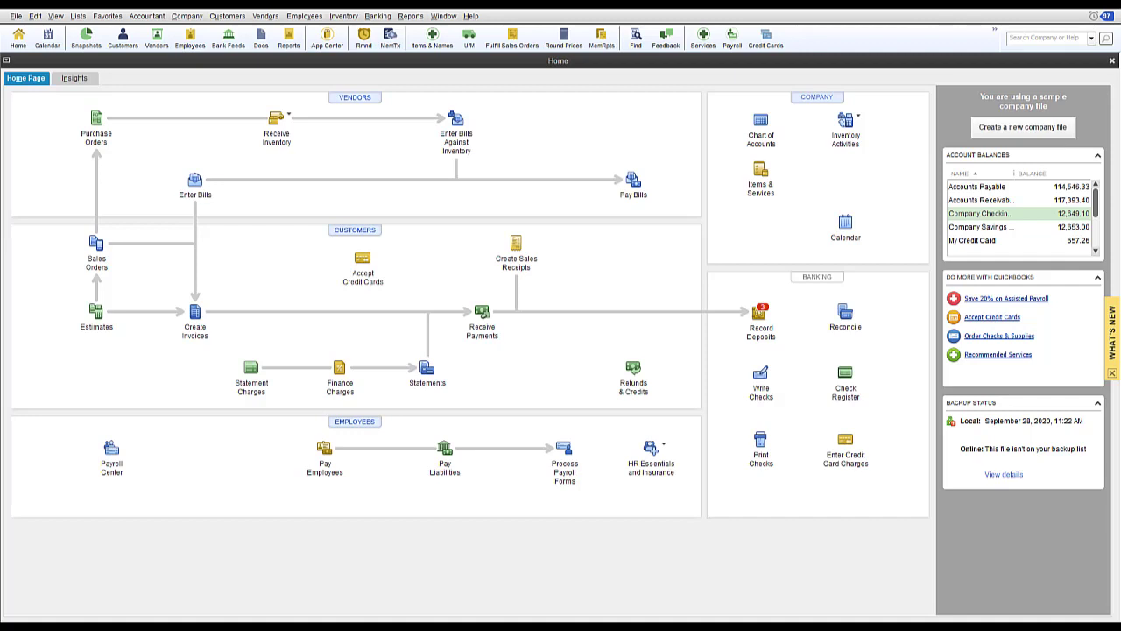
# - Start an inventory transfer from Atlanta Warehouse to Distribution Center
pyautogui.click(852, 119)
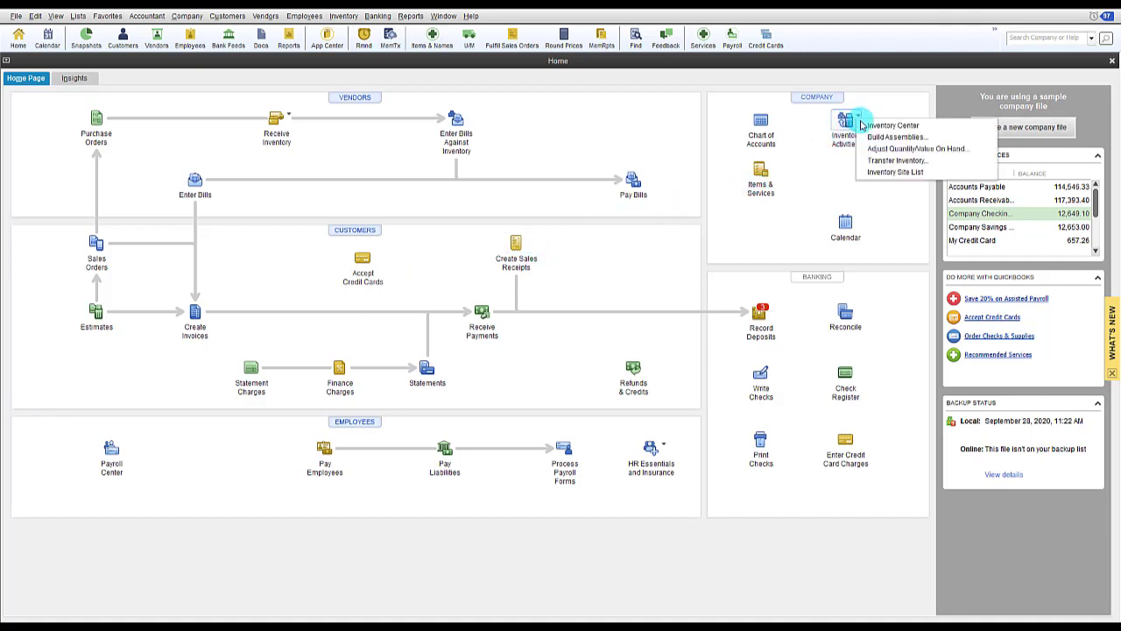
pyautogui.click(889, 163)
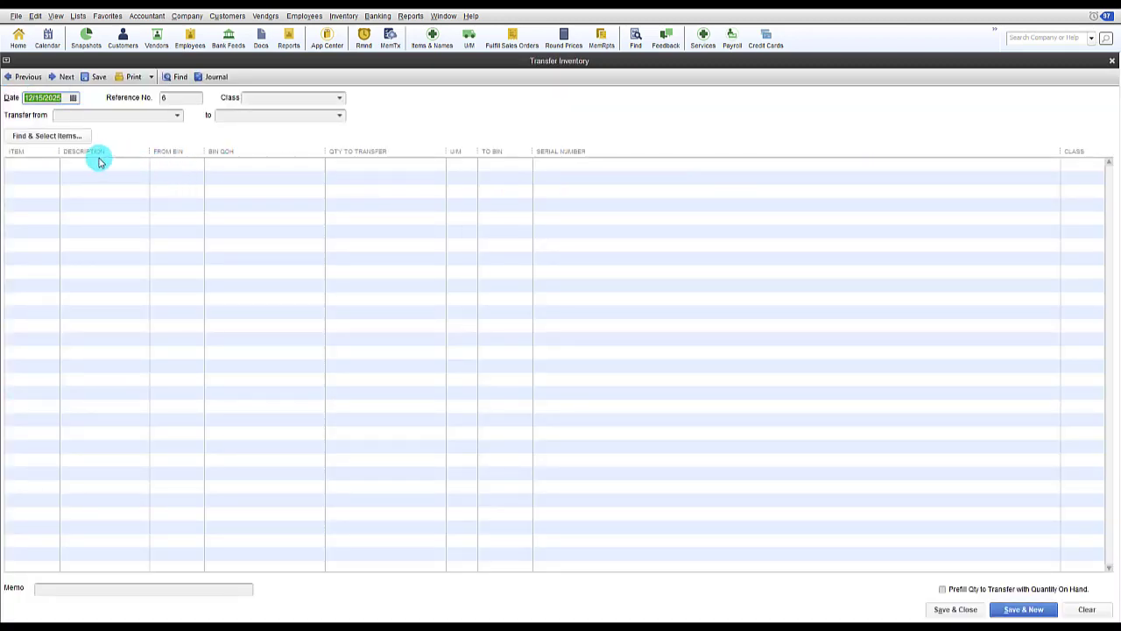
pyautogui.click(44, 98)
pyautogui.click(177, 114)
pyautogui.click(110, 158)
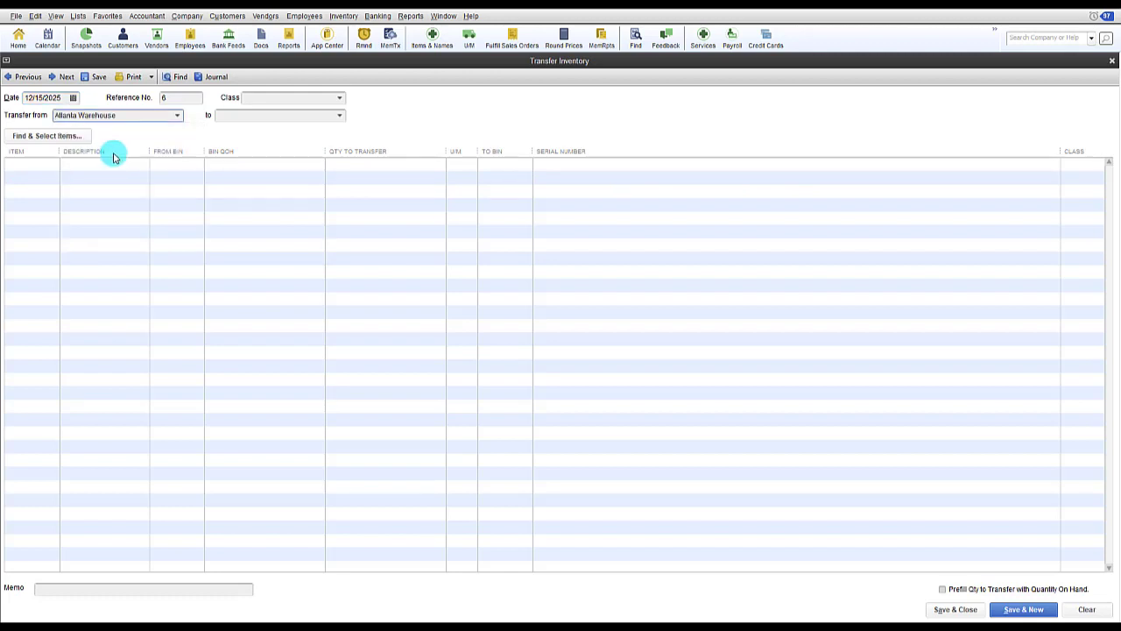
pyautogui.click(339, 115)
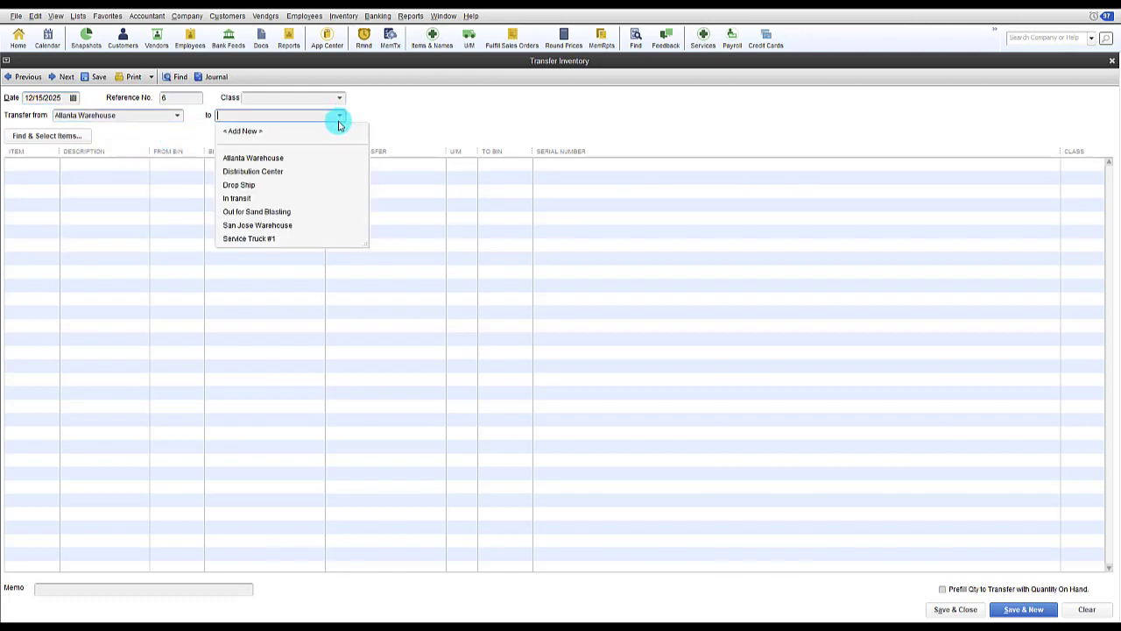
pyautogui.click(291, 169)
pyautogui.click(48, 166)
pyautogui.click(52, 165)
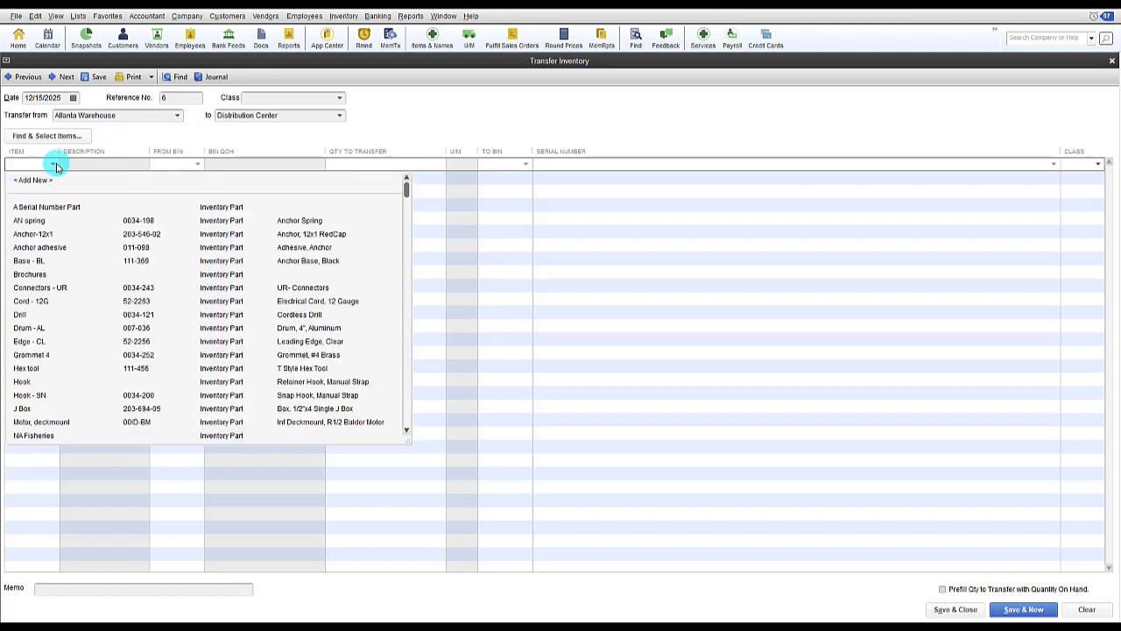
pyautogui.click(35, 207)
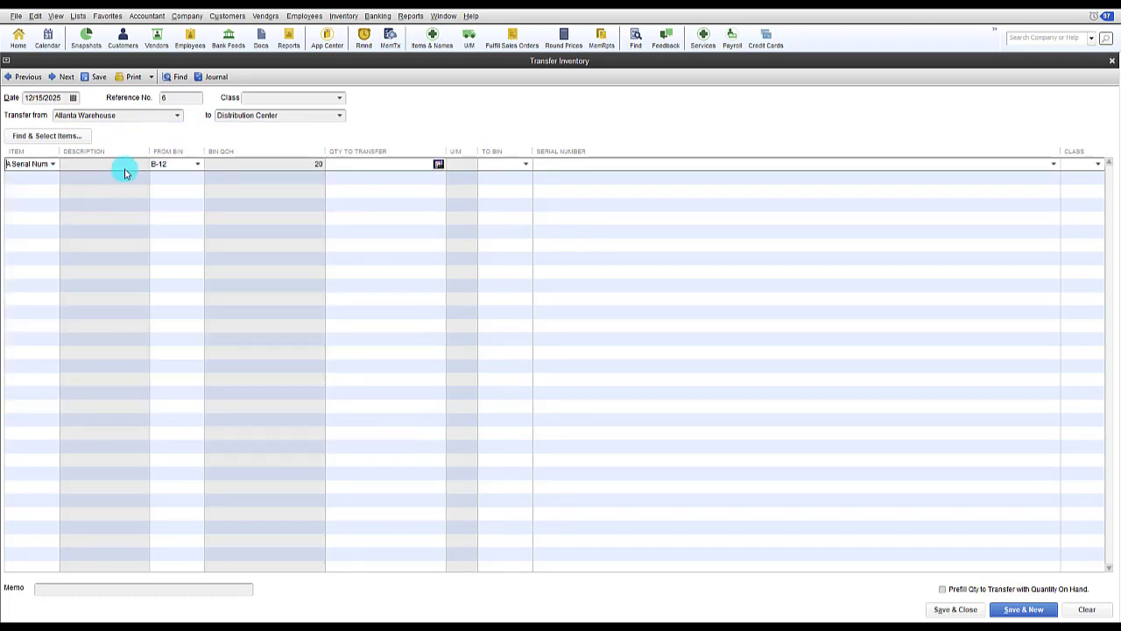
pyautogui.click(361, 165)
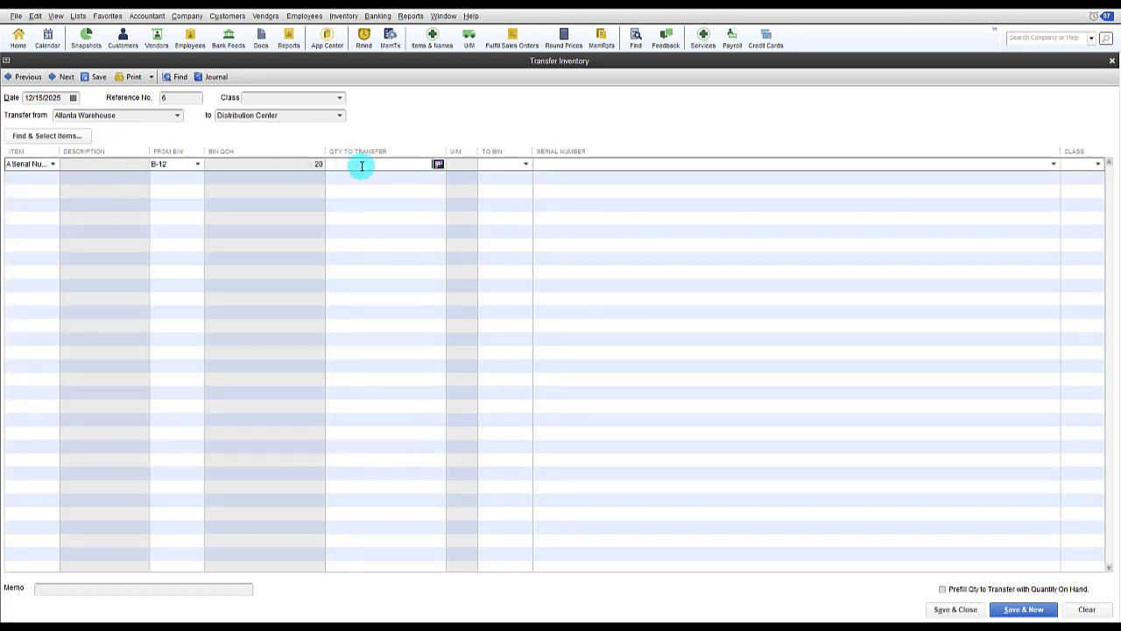
pyautogui.write('1')
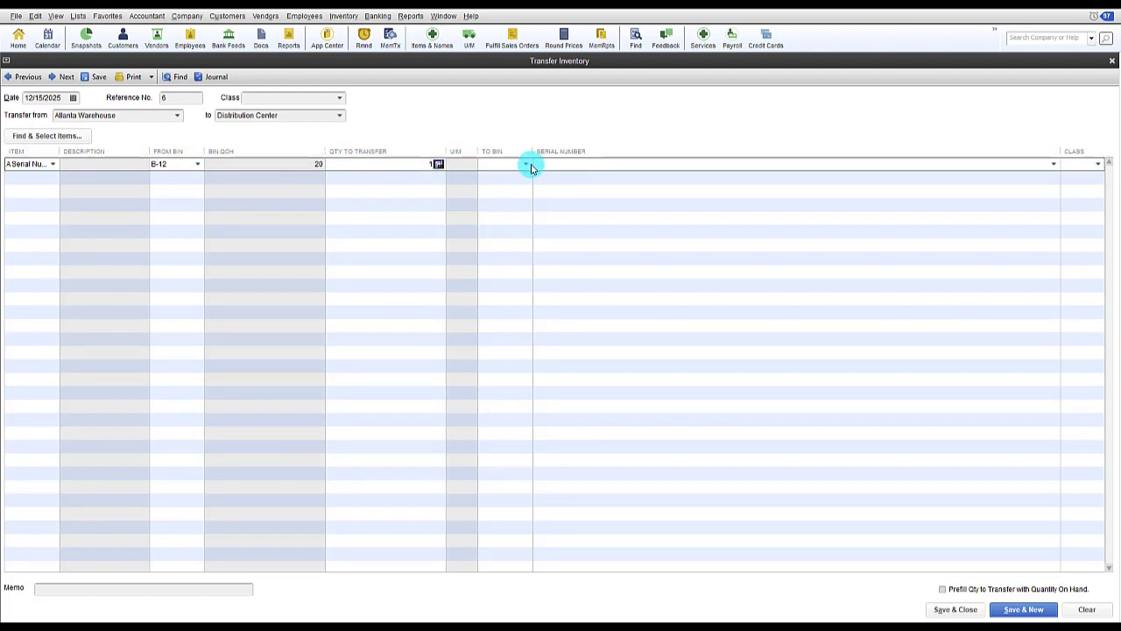
pyautogui.click(1053, 165)
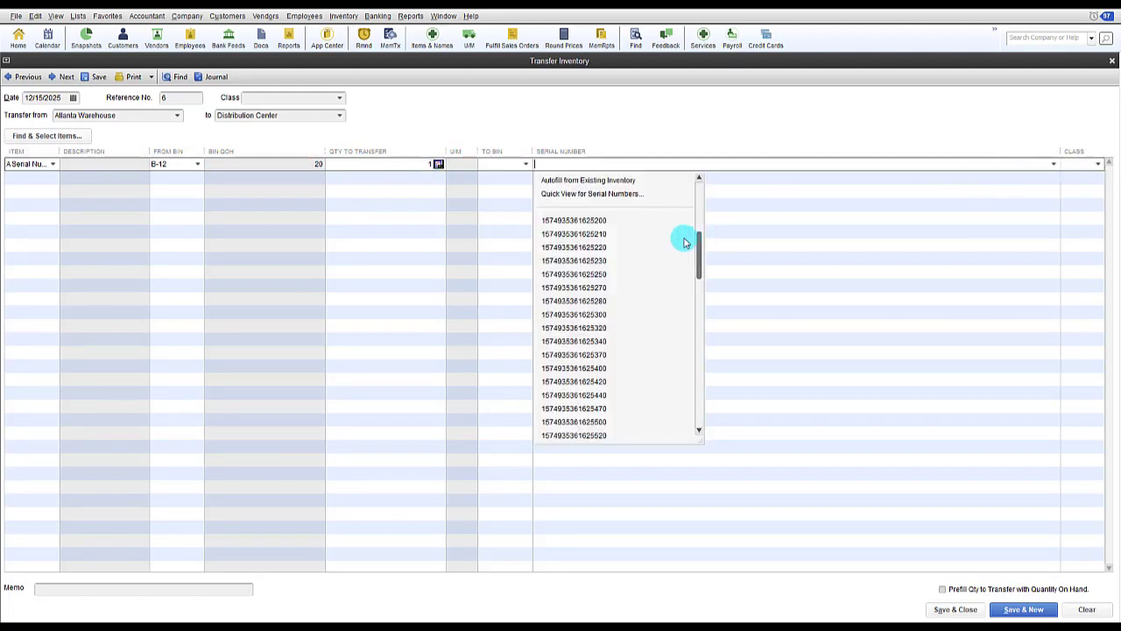
pyautogui.click(611, 223)
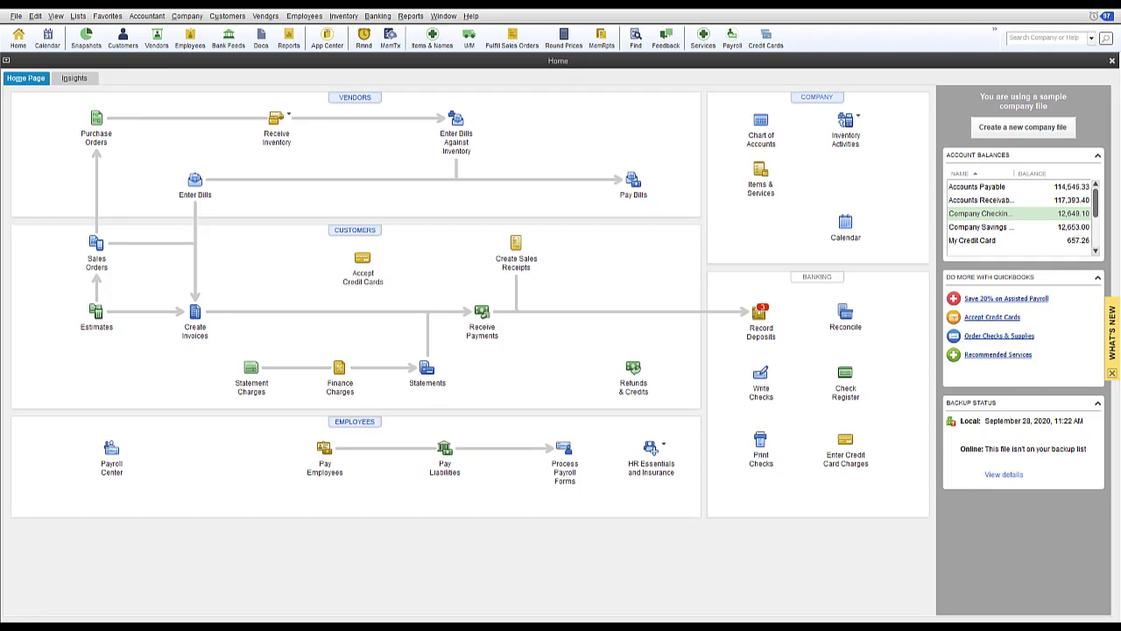
# - Start a quantity/value on hand adjustment with adjustment type Serial Number for the Atlanta Warehouse site
pyautogui.click(854, 120)
pyautogui.click(883, 149)
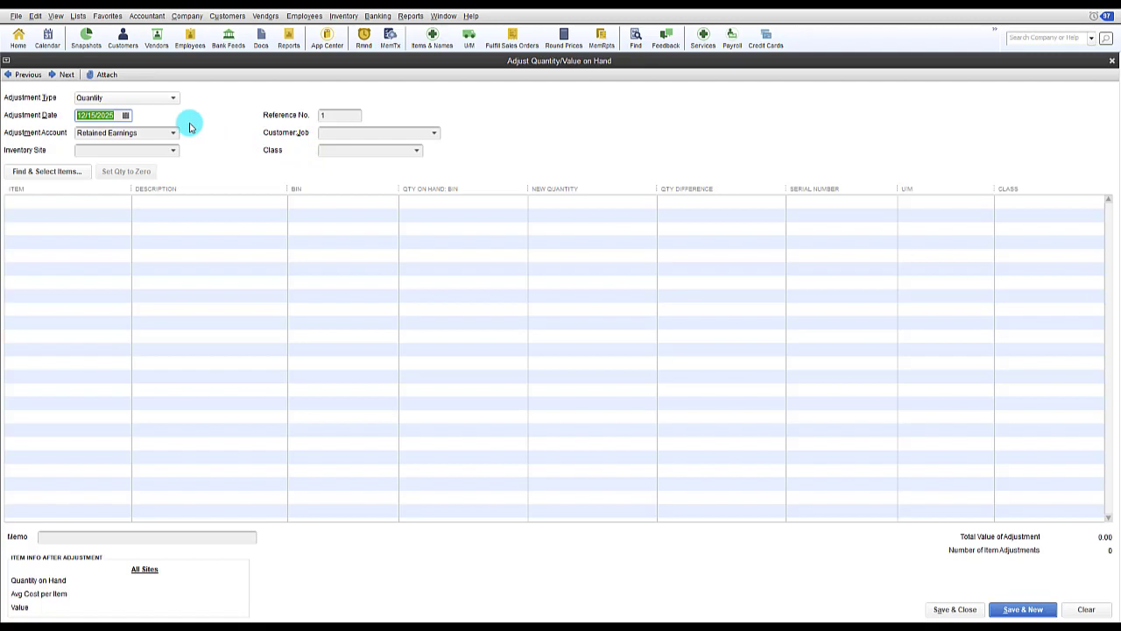
pyautogui.click(172, 97)
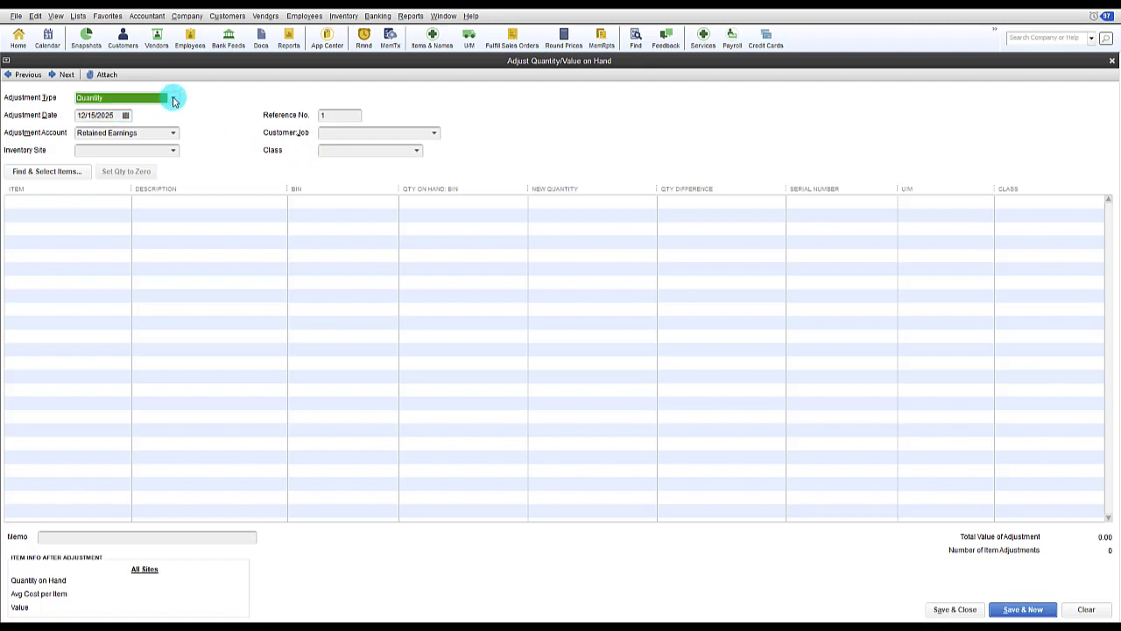
pyautogui.click(118, 154)
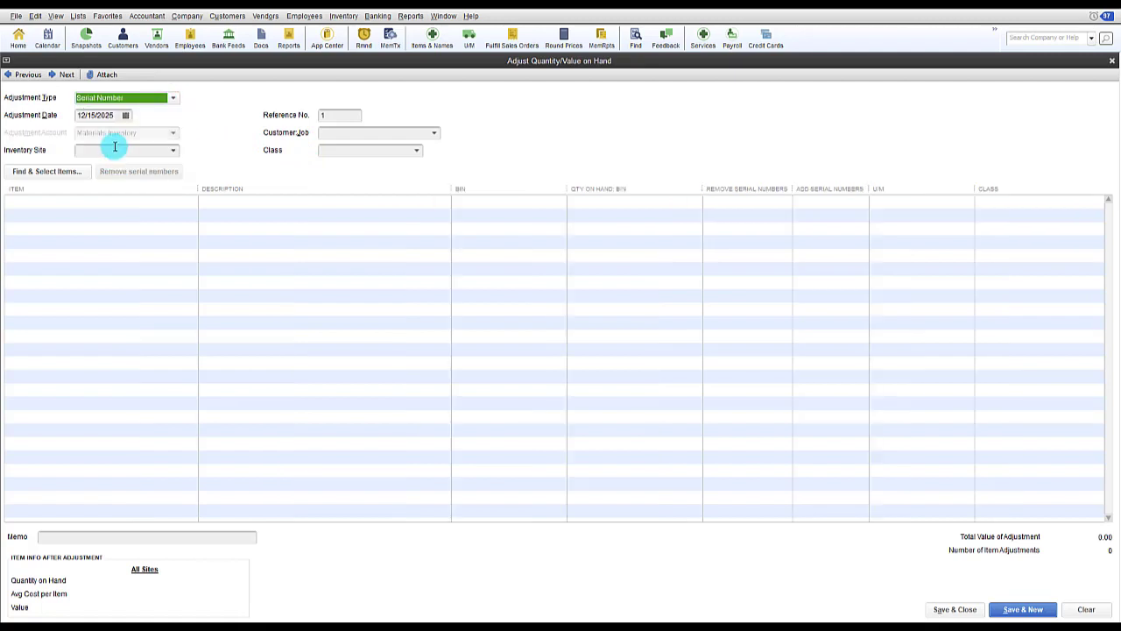
pyautogui.click(98, 150)
pyautogui.click(168, 150)
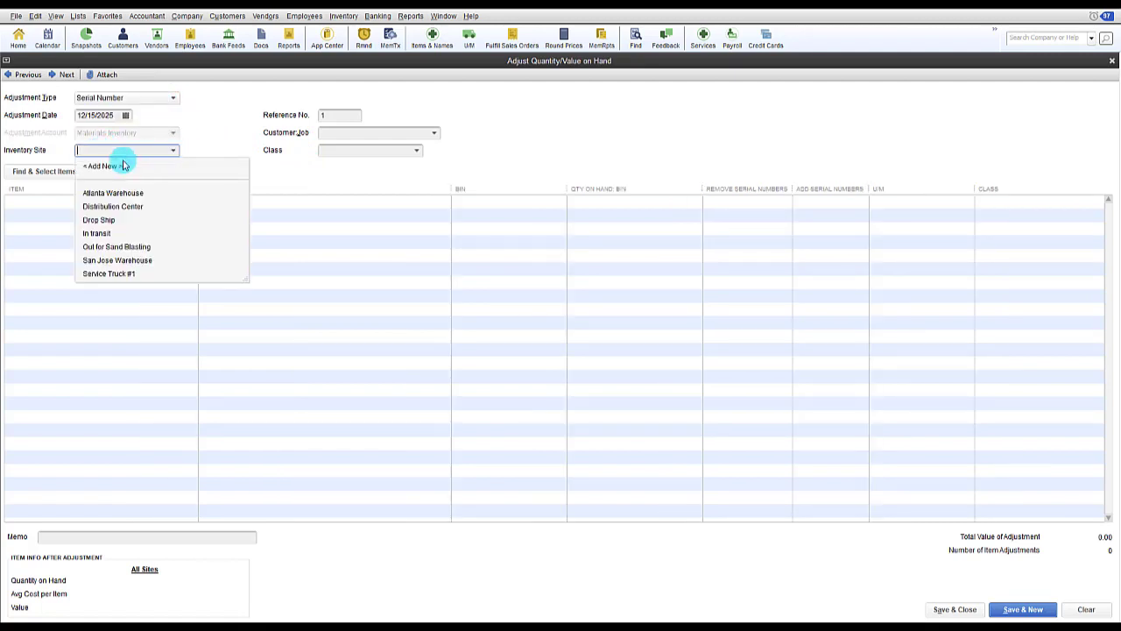
pyautogui.click(90, 193)
# - Add A Serial Number Part to the adjustment, and open and close its Quick View for adding serial numbers
pyautogui.click(141, 201)
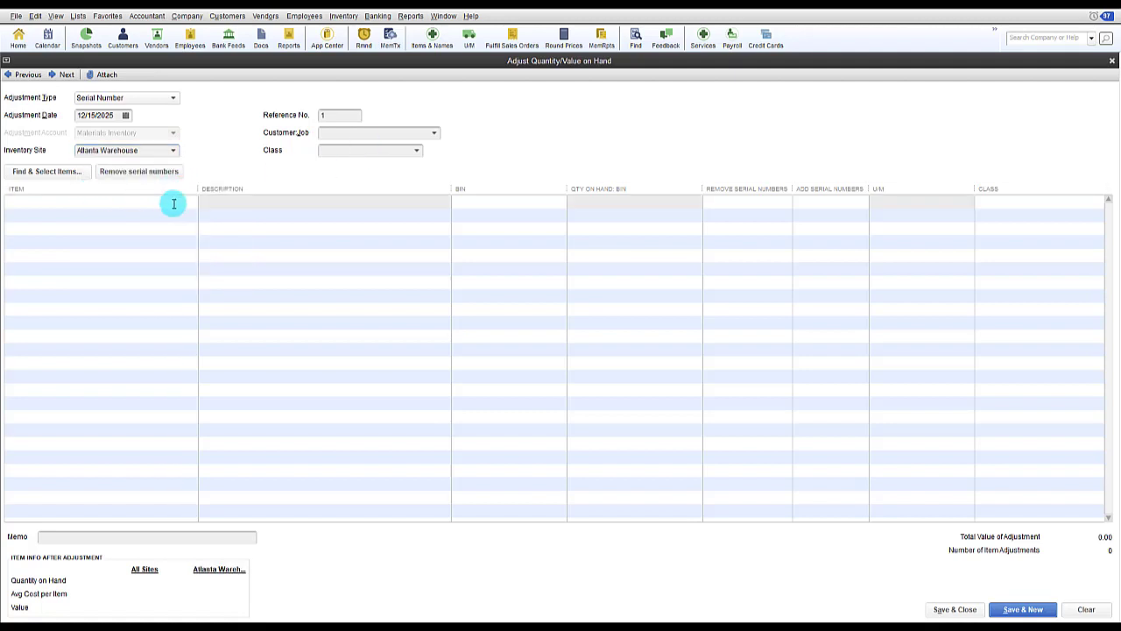
pyautogui.click(191, 202)
pyautogui.click(79, 244)
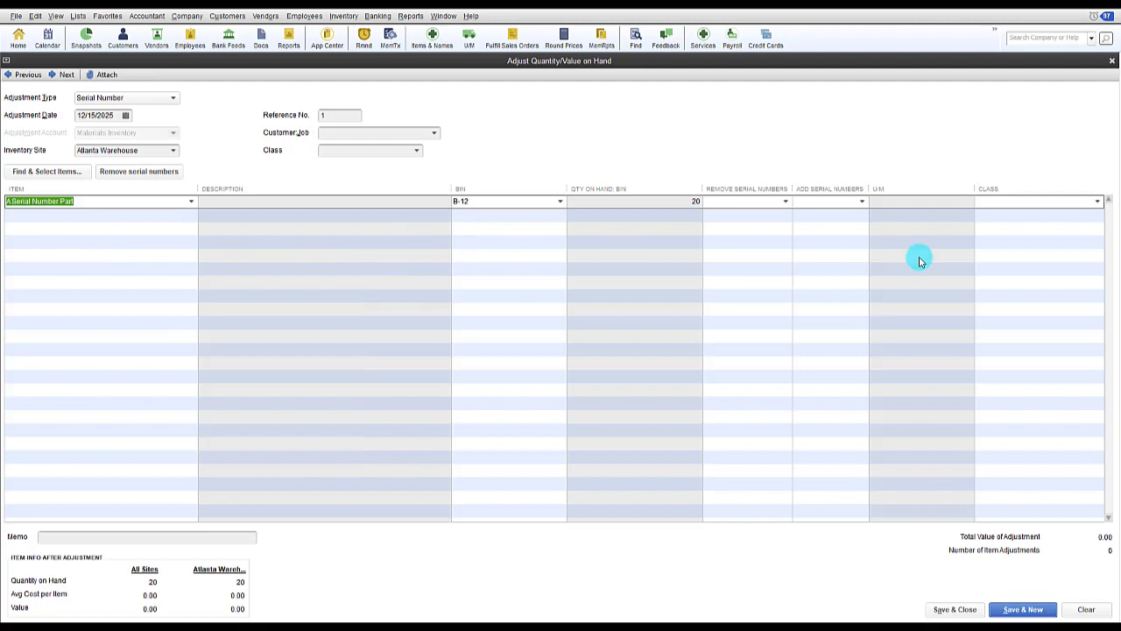
pyautogui.click(862, 202)
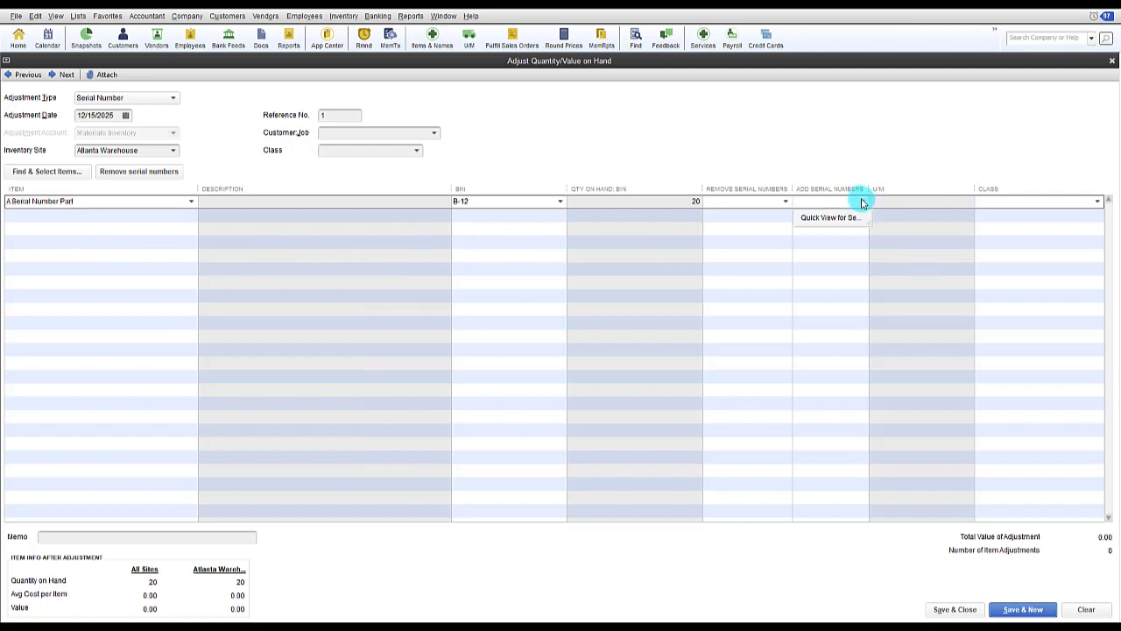
pyautogui.click(858, 217)
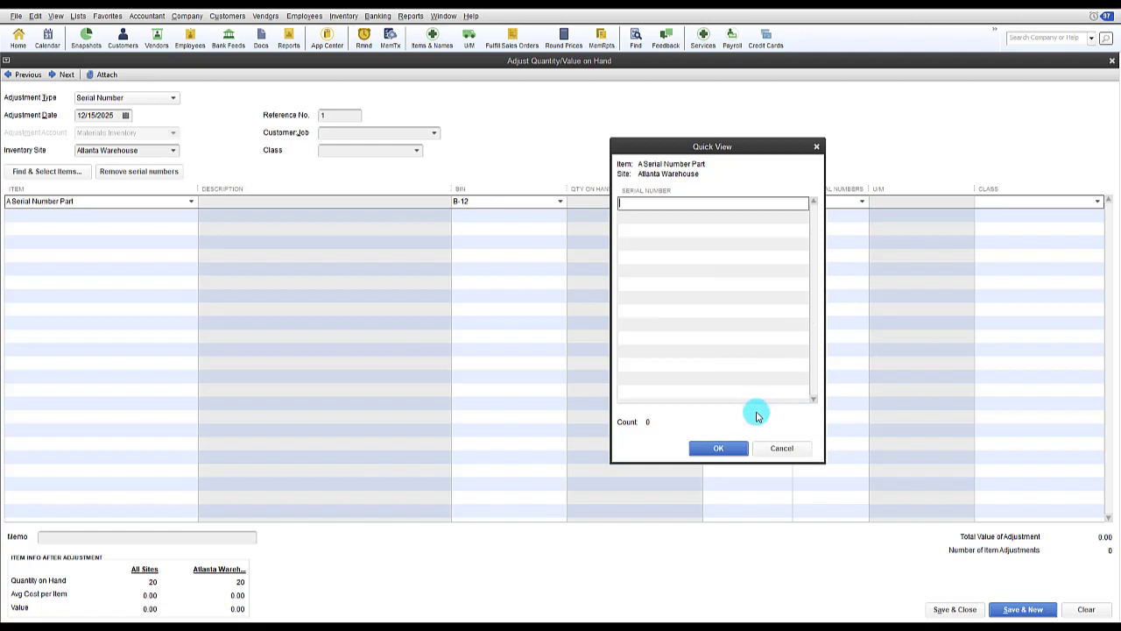
pyautogui.click(730, 448)
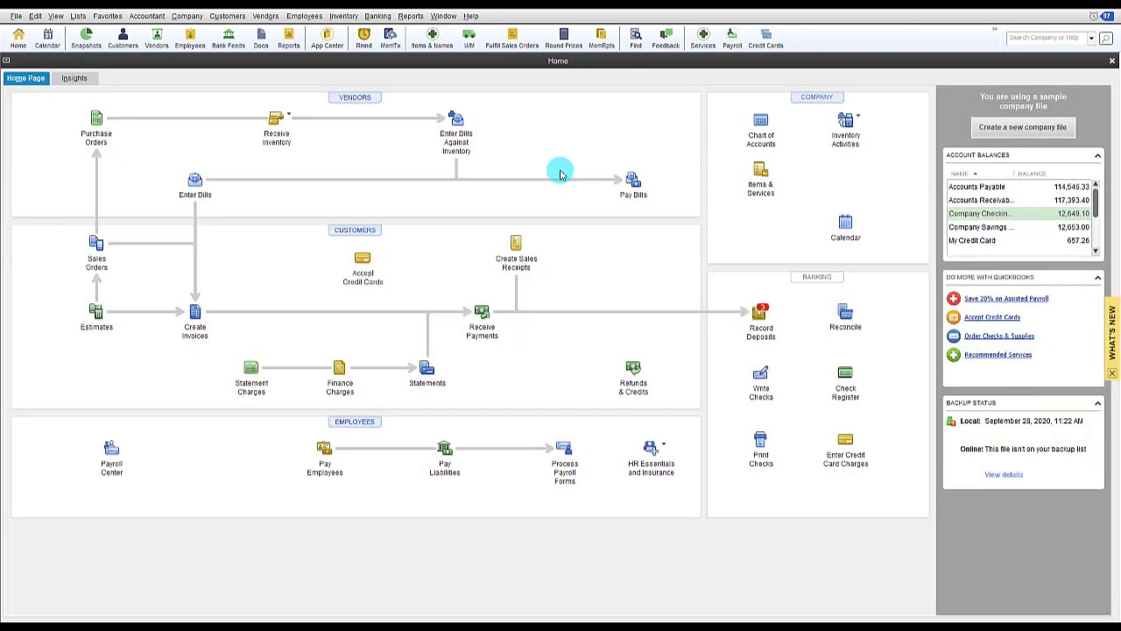
# - Run the Serial Numbers in Stock report to review the serial numbers of each item
pyautogui.click(411, 17)
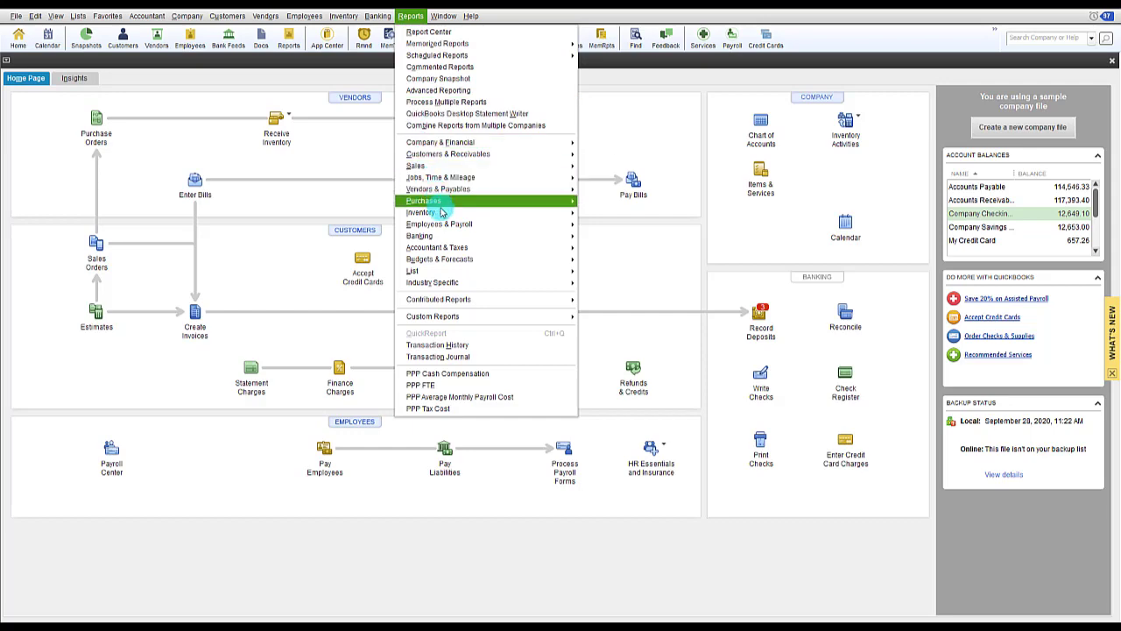
pyautogui.moveTo(469, 212)
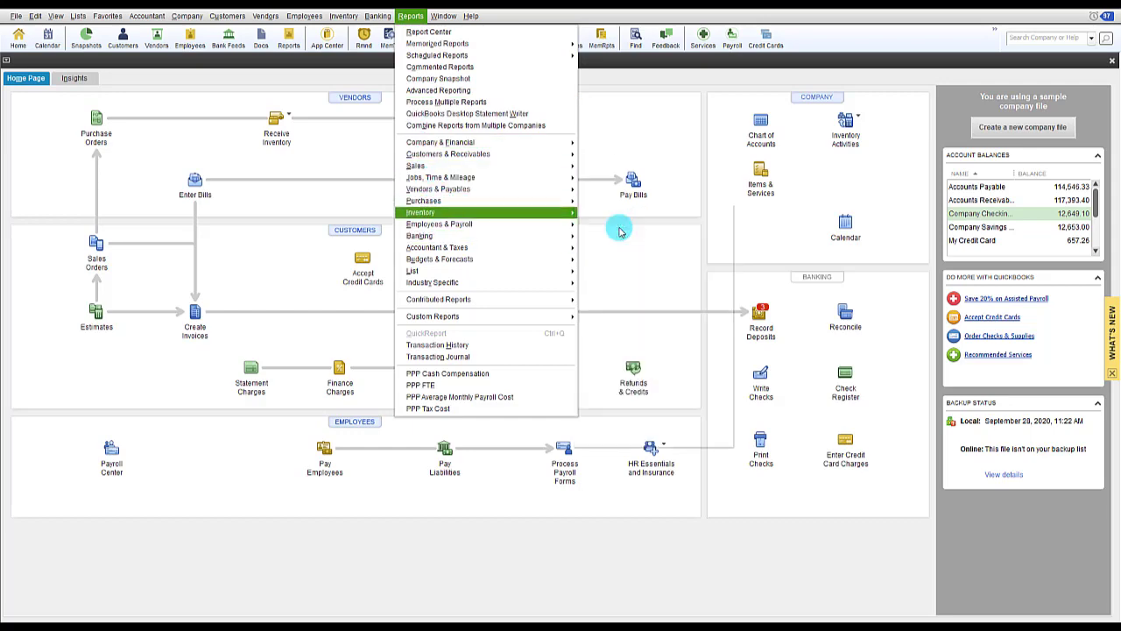
pyautogui.click(624, 224)
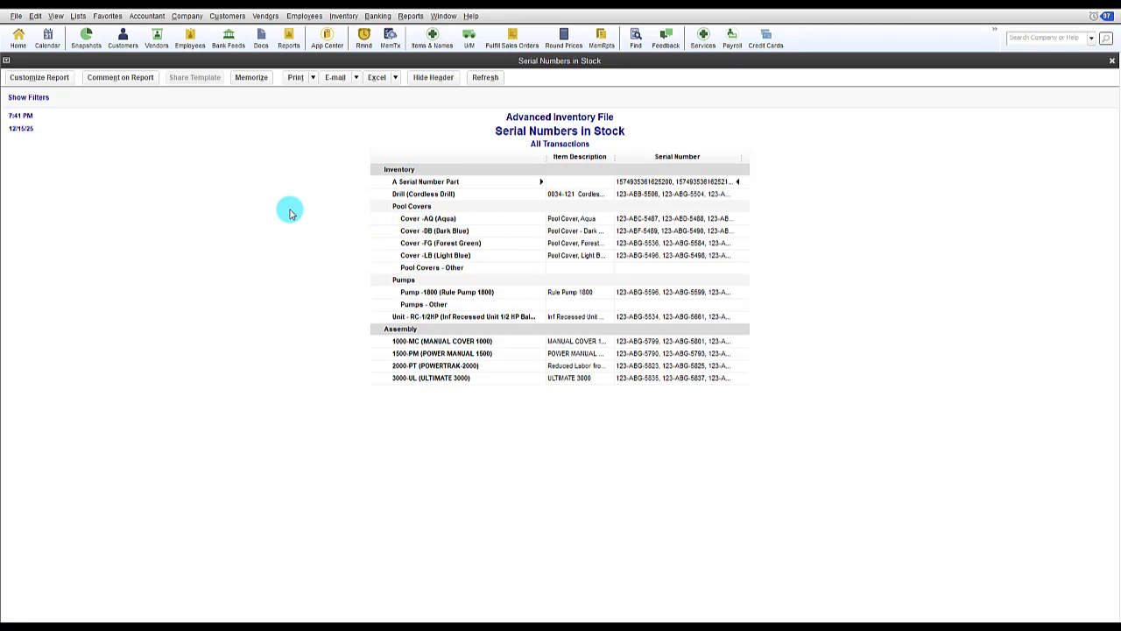
# - Run the Serial Numbers in Stock by Site report, review every site's items, and close both serial number reports
pyautogui.click(405, 17)
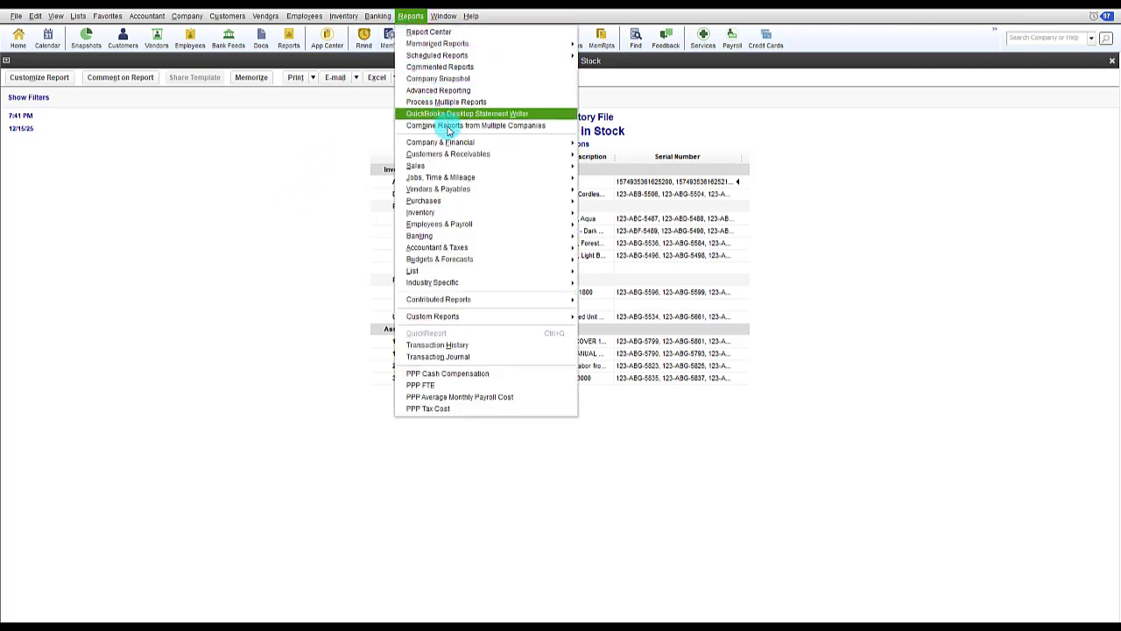
pyautogui.moveTo(445, 214)
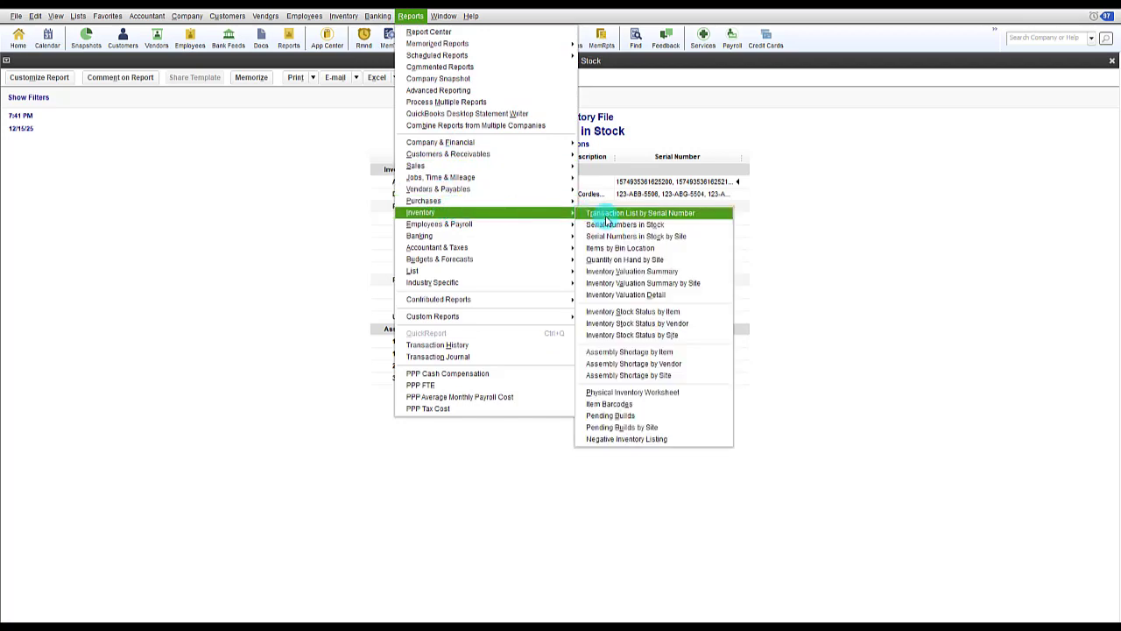
pyautogui.click(624, 237)
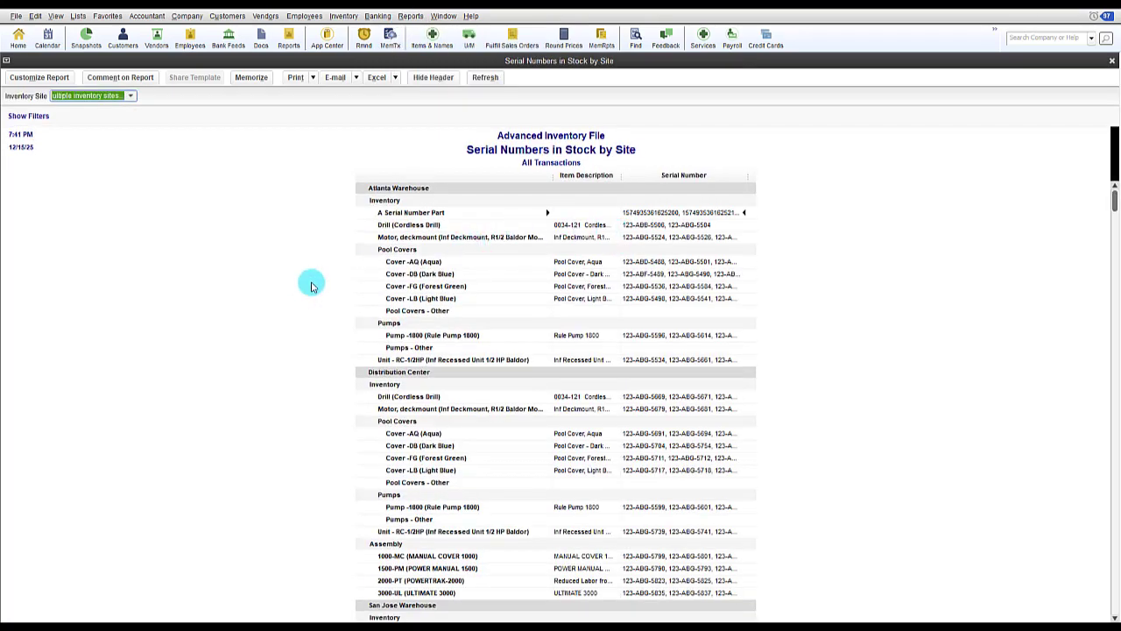
pyautogui.scroll(-6, 300, 291)
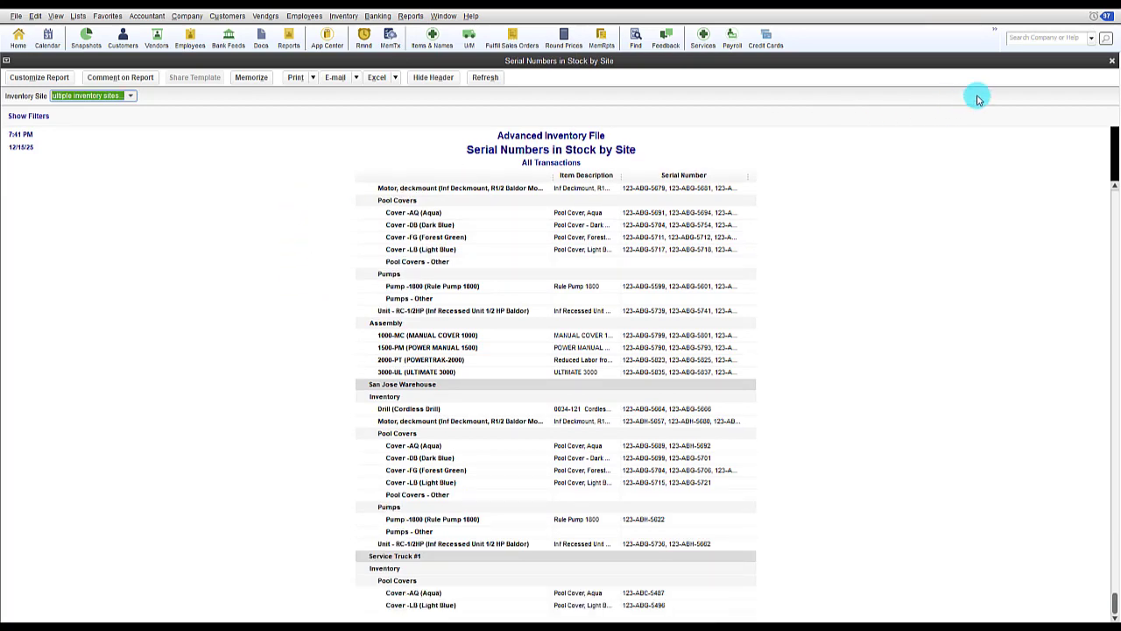
pyautogui.click(1109, 62)
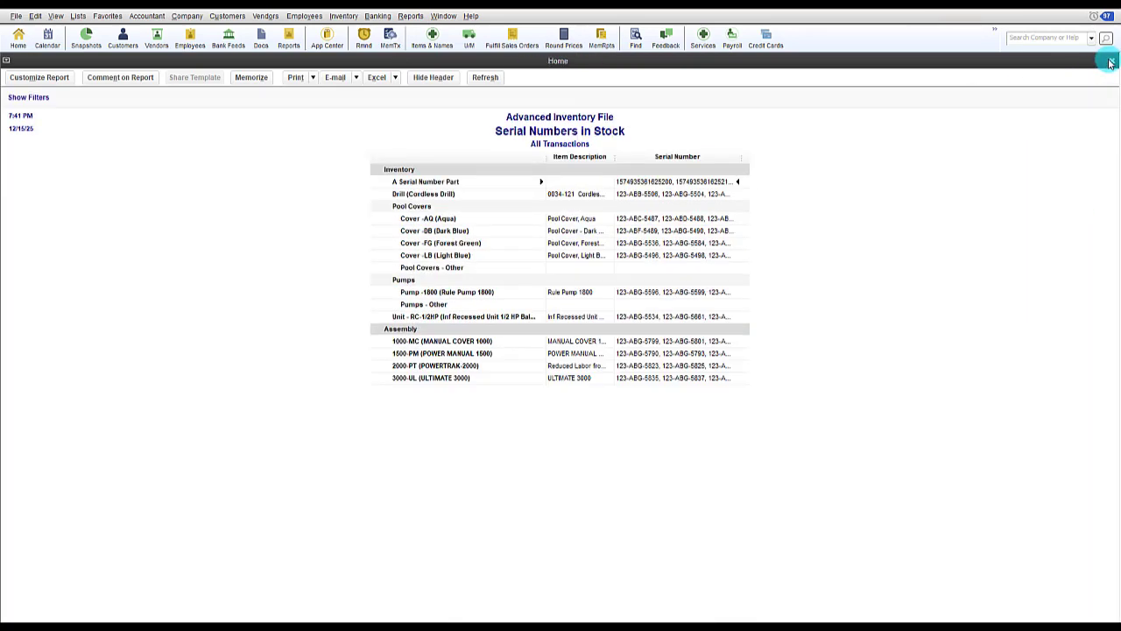
pyautogui.click(1110, 62)
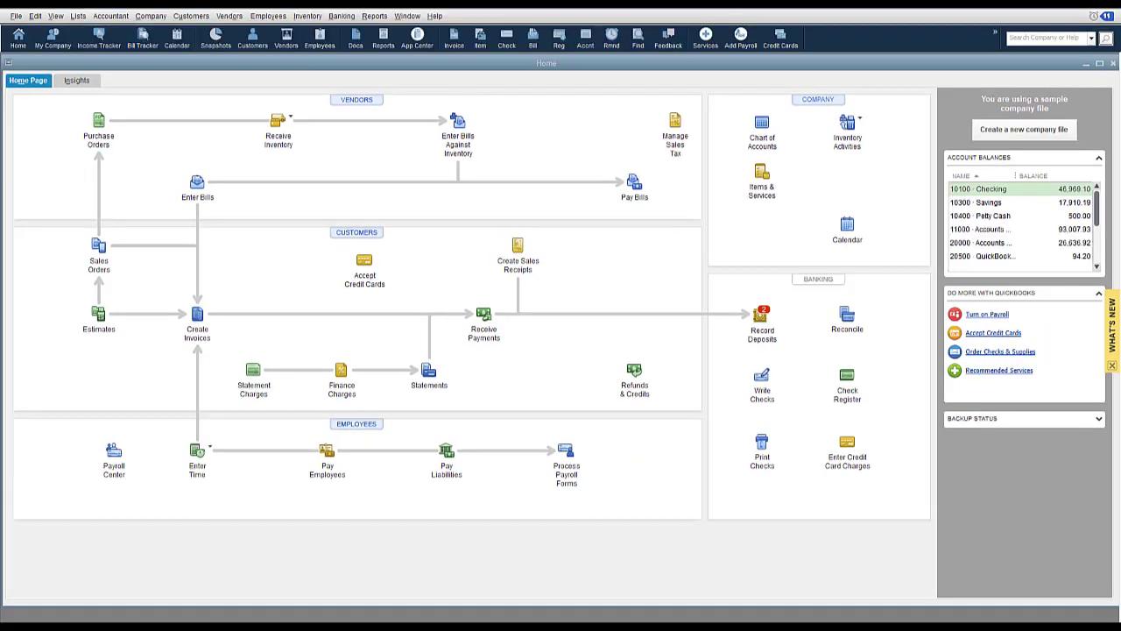
# - Open the Serial/Lot Numbers settings of Advanced Inventory from the company's Items & Inventory preferences
pyautogui.click(35, 17)
pyautogui.click(81, 185)
pyautogui.click(122, 206)
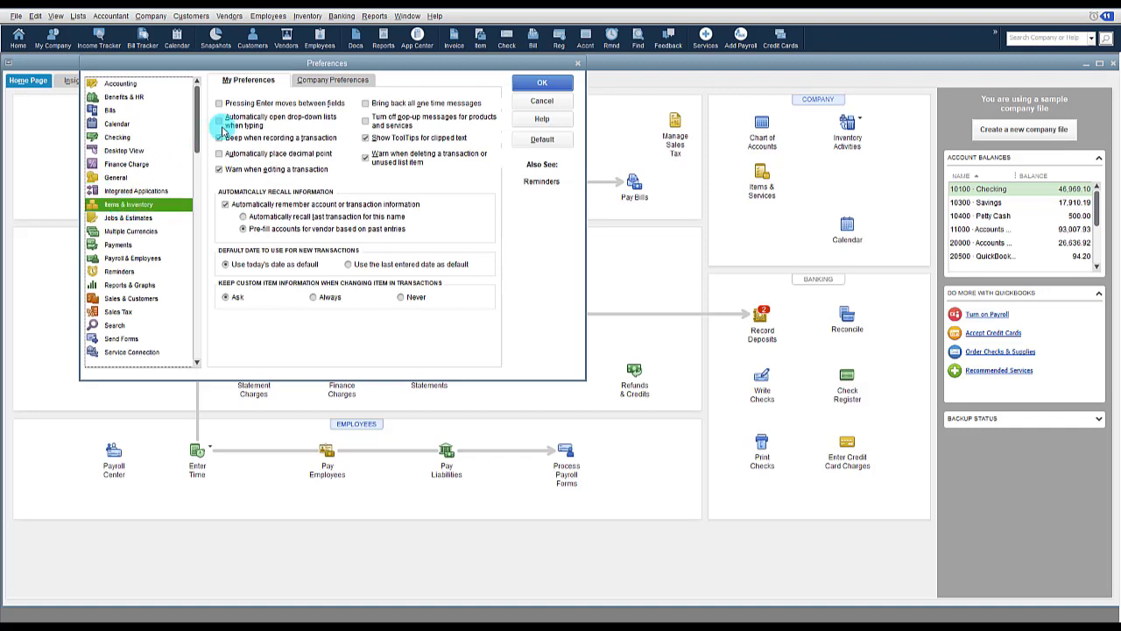
pyautogui.click(320, 81)
pyautogui.click(321, 82)
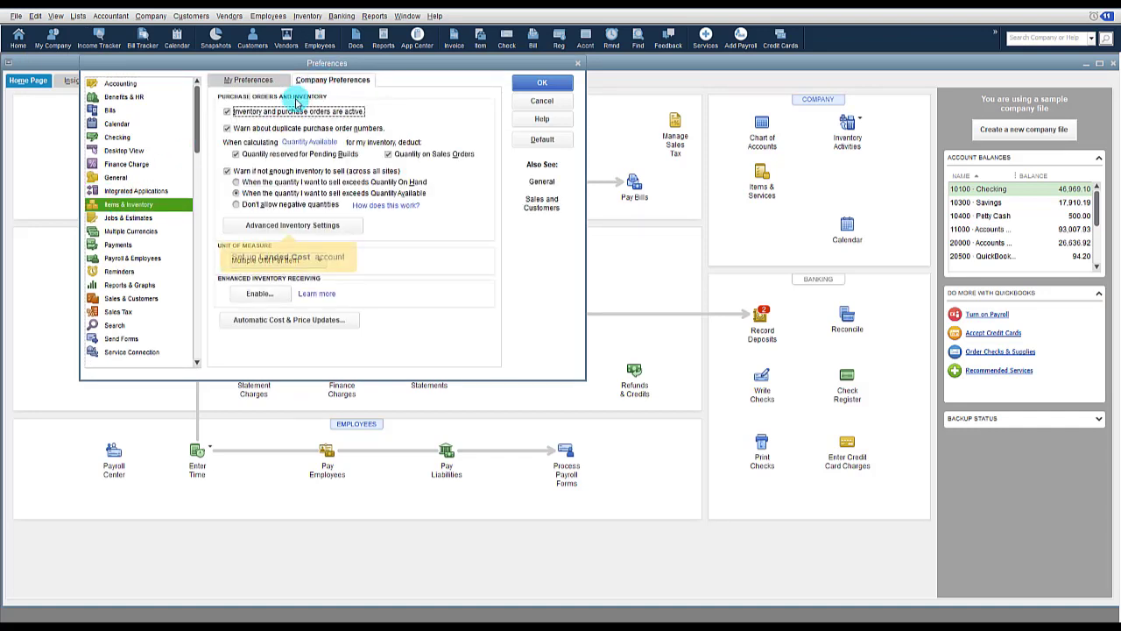
pyautogui.click(276, 229)
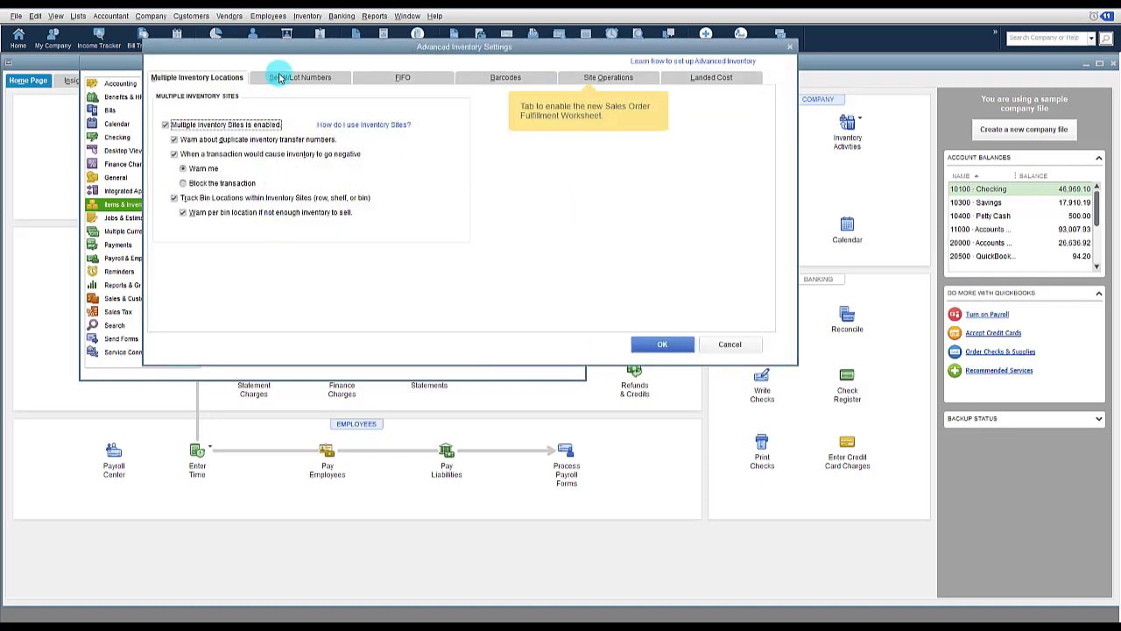
pyautogui.click(280, 78)
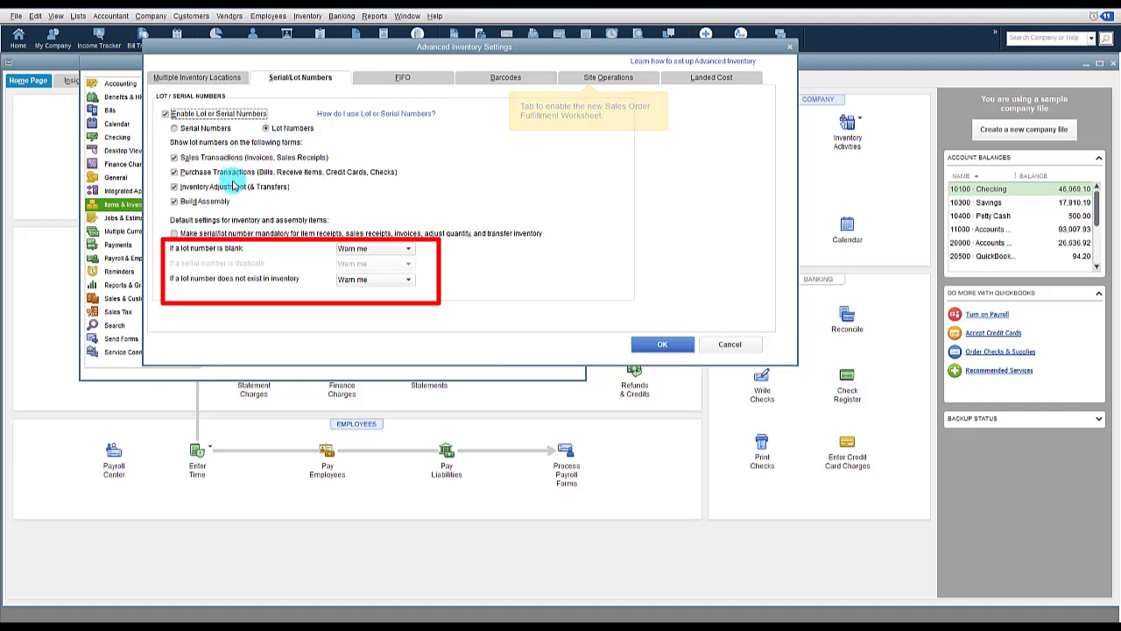
# - Use Warn me for blank lot numbers and for lot numbers missing from inventory, and save the preferences
pyautogui.click(407, 249)
pyautogui.click(407, 250)
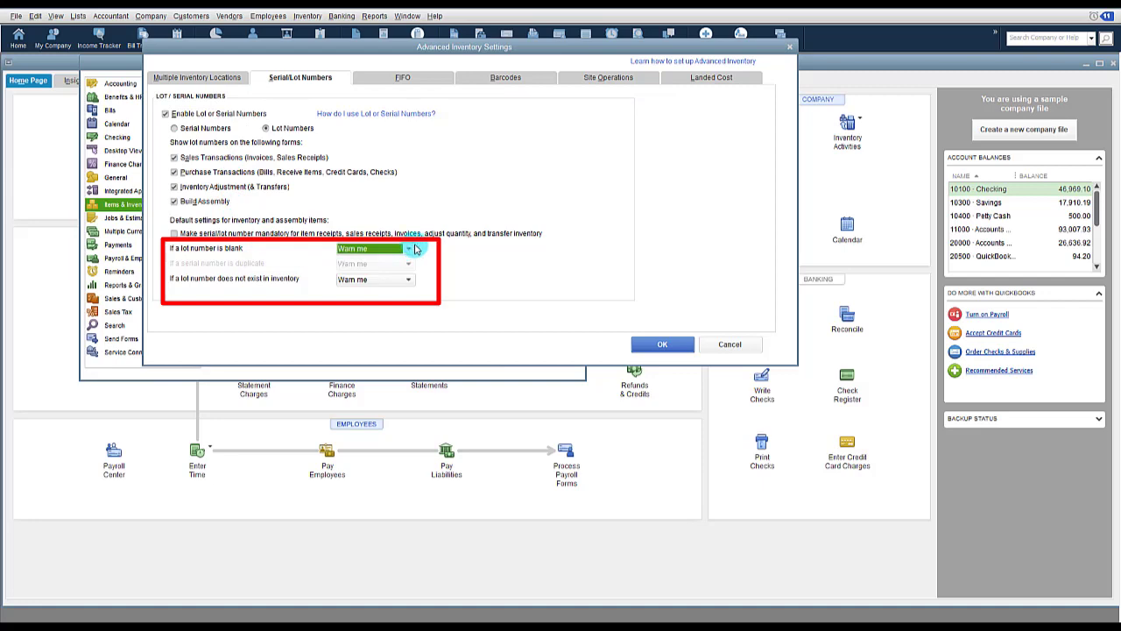
pyautogui.click(408, 280)
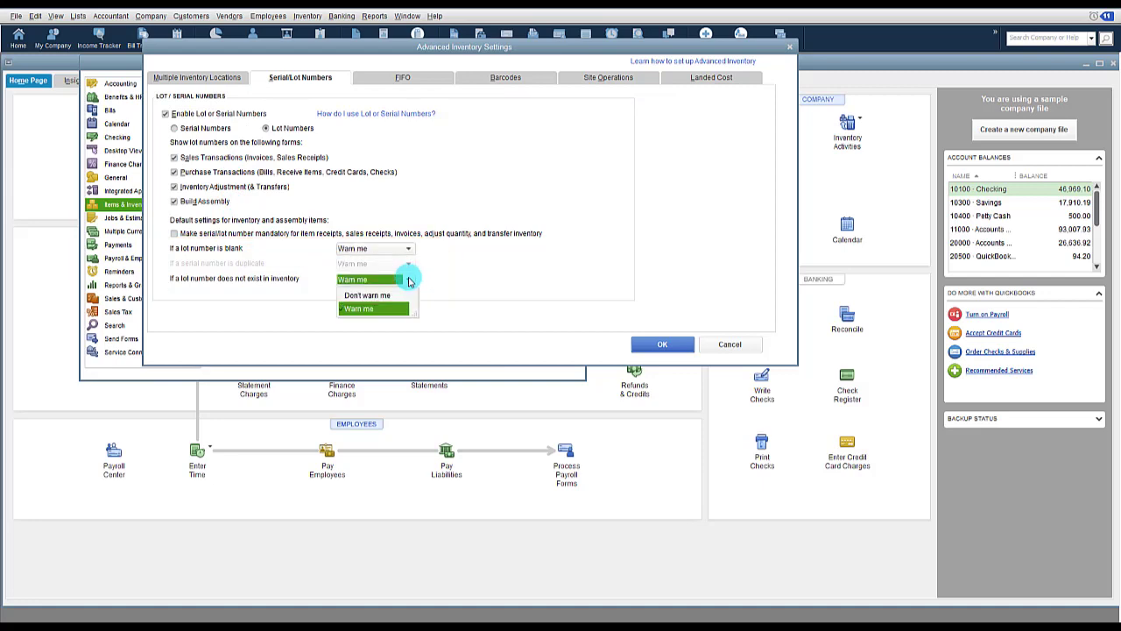
pyautogui.click(399, 309)
pyautogui.click(676, 344)
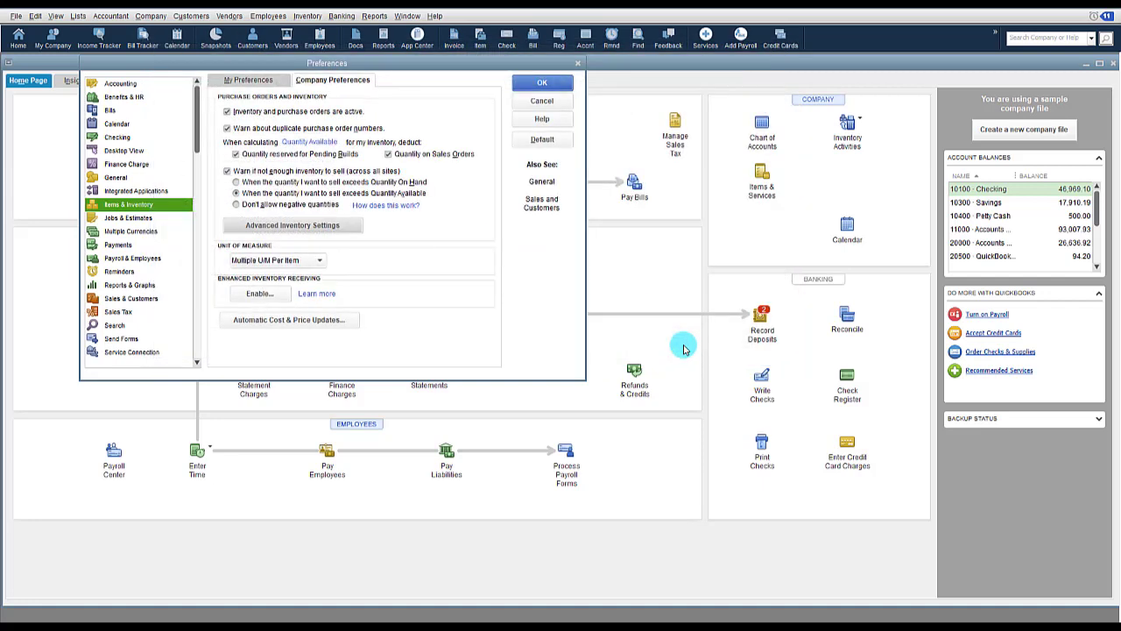
pyautogui.click(556, 84)
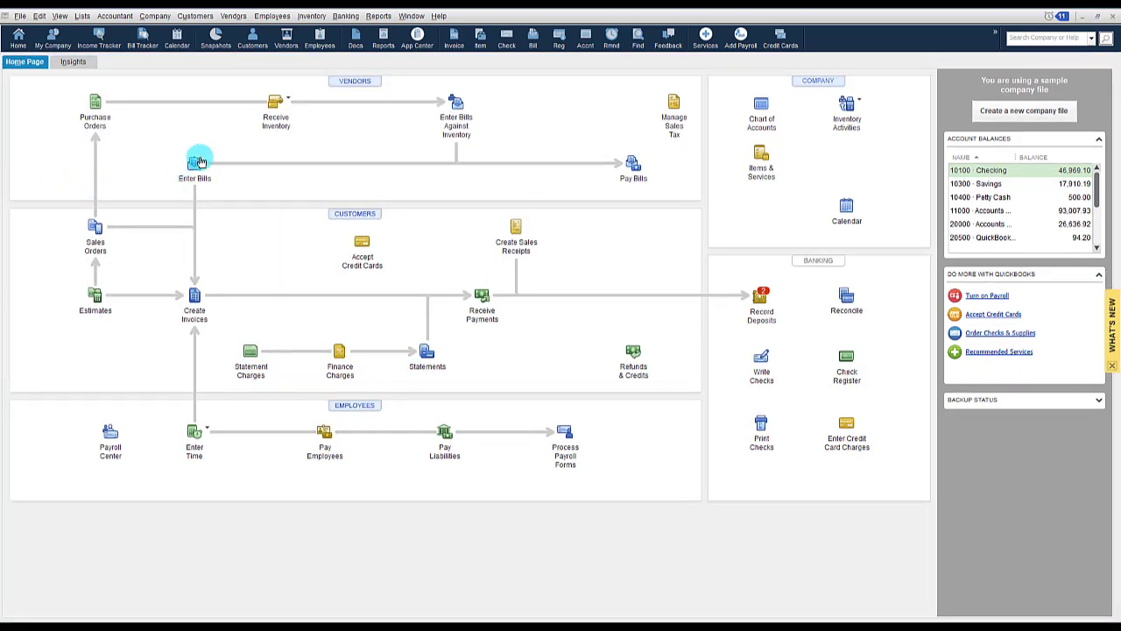
# - Start receiving inventory with a bill from the vendor A New Vendor
pyautogui.click(288, 100)
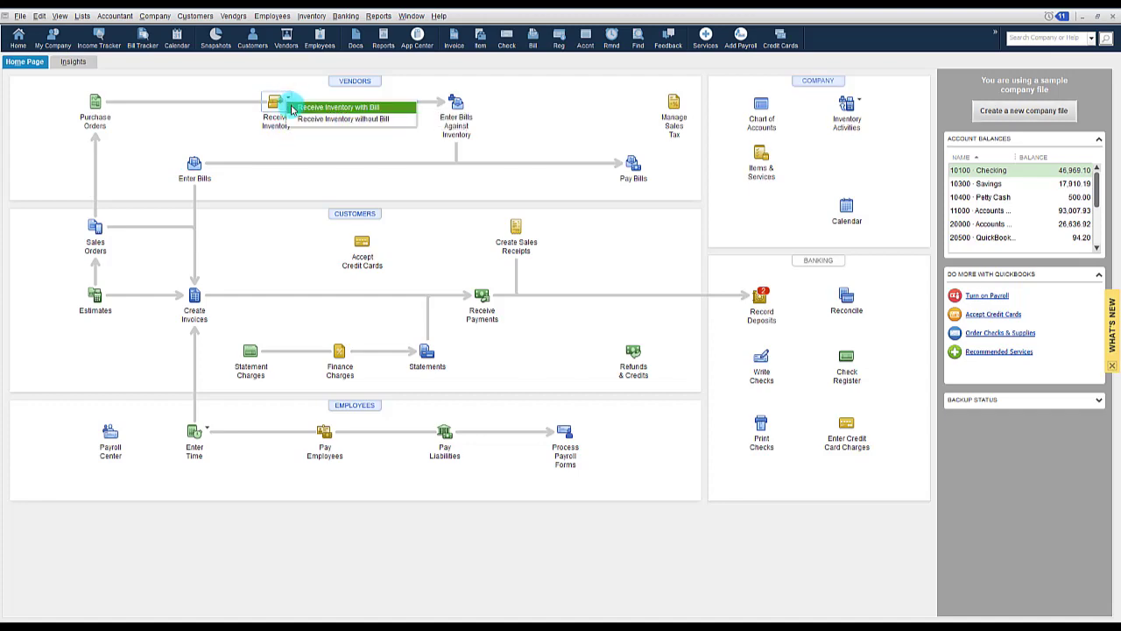
pyautogui.click(294, 108)
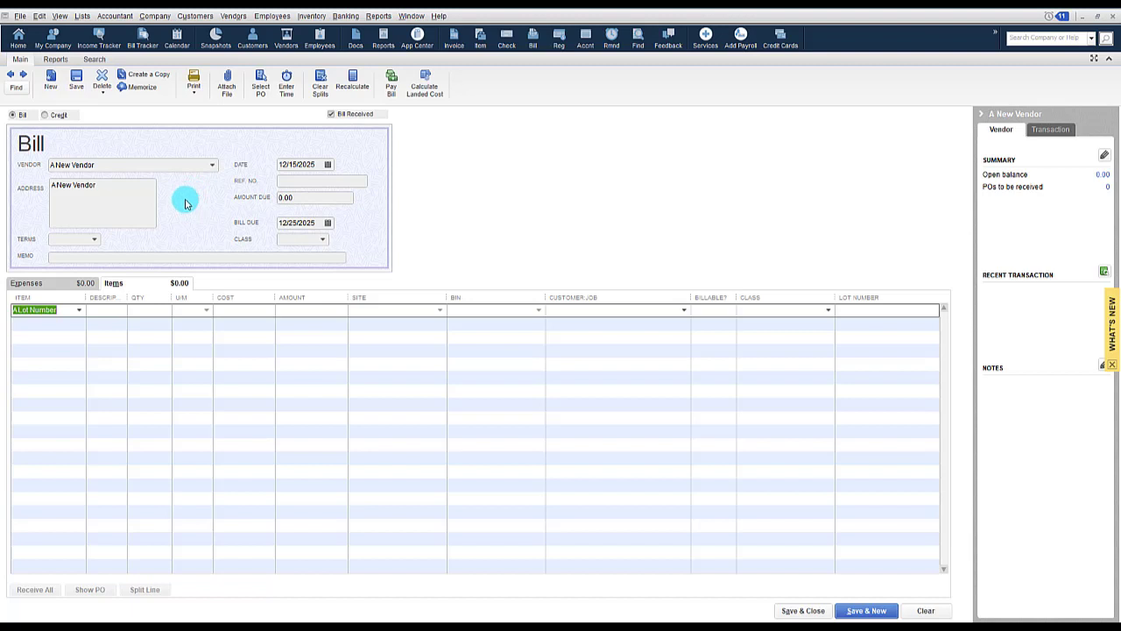
pyautogui.click(103, 165)
# - Enter the bill line for item A Lot Number with quantity 50, site Main Warehouse and lot number 582
pyautogui.click(69, 314)
pyautogui.press('Tab')
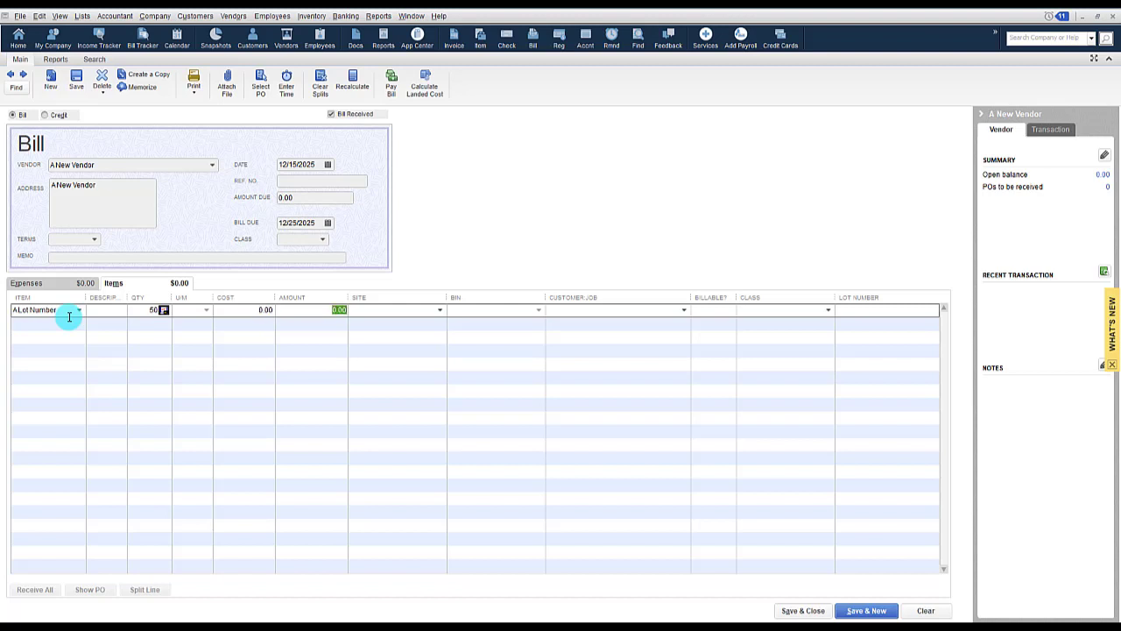
pyautogui.click(440, 311)
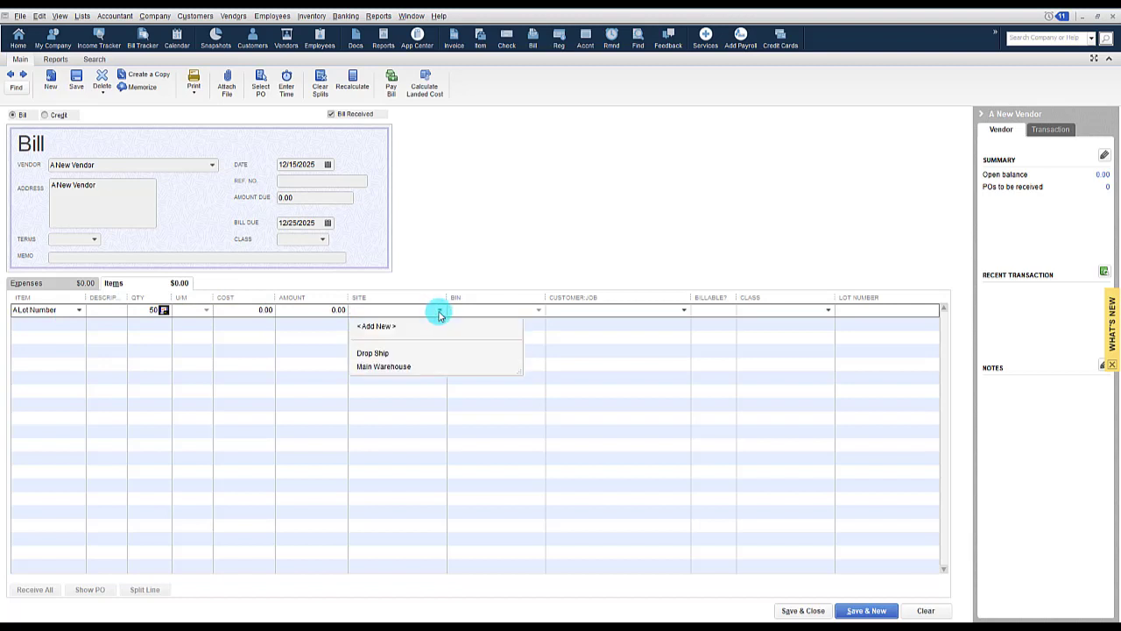
pyautogui.click(413, 368)
pyautogui.click(859, 312)
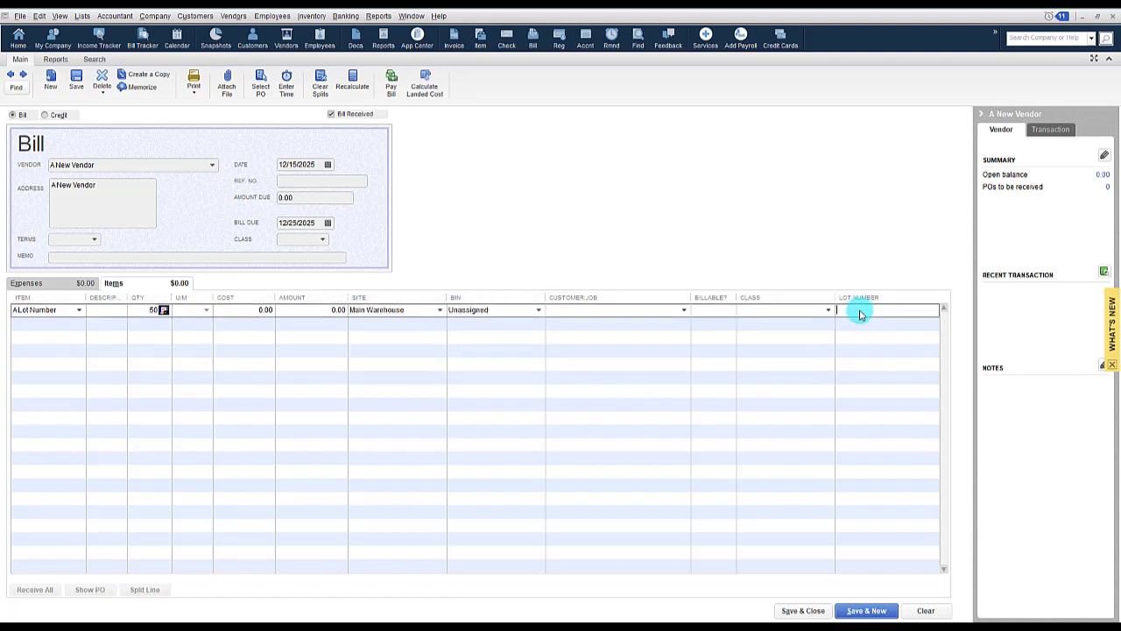
pyautogui.write('582')
pyautogui.press('Tab')
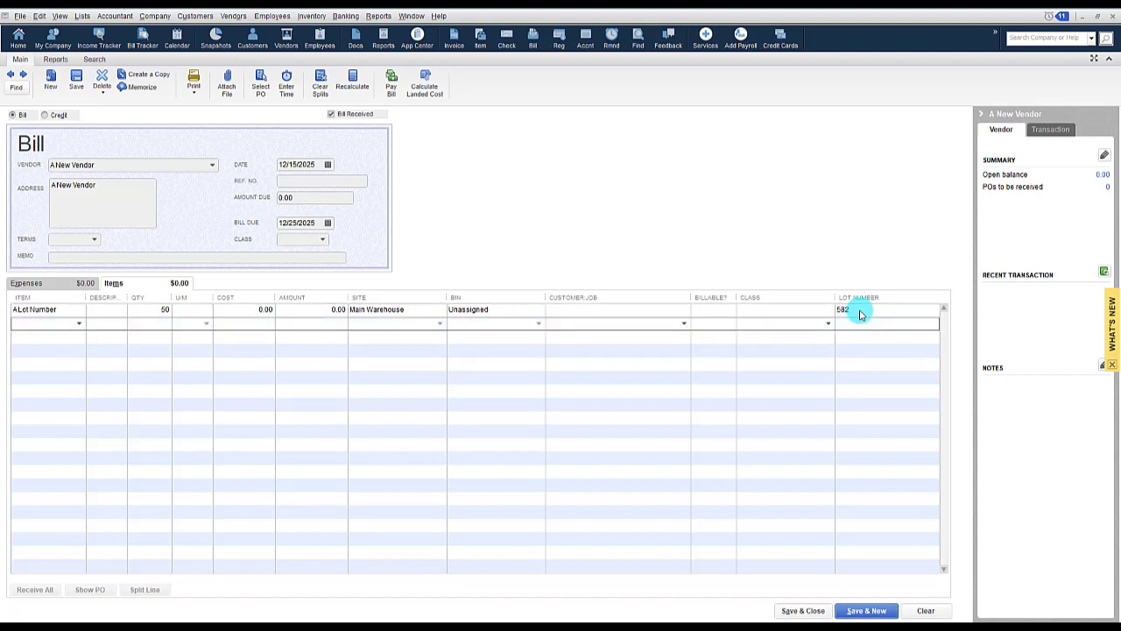
# - Add a second A Lot Number line with quantity 50 to the bill, then save and close it
pyautogui.write('ALot Number')
pyautogui.press('Tab')
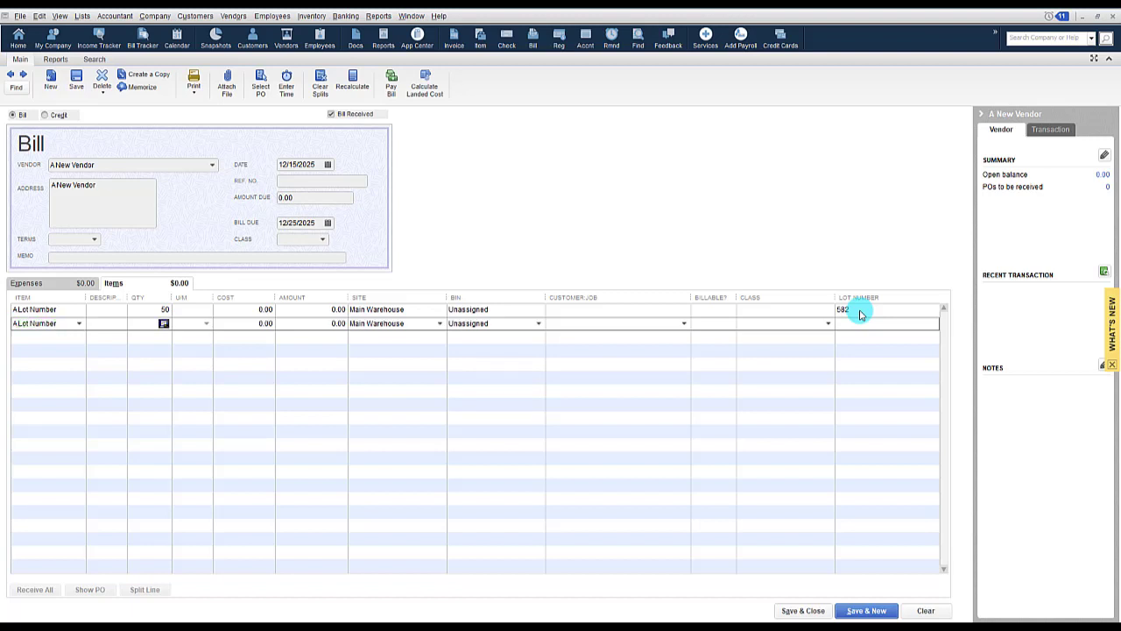
pyautogui.write('50')
pyautogui.press('Tab')
pyautogui.press('Tab')
pyautogui.press('Tab')
pyautogui.click(804, 610)
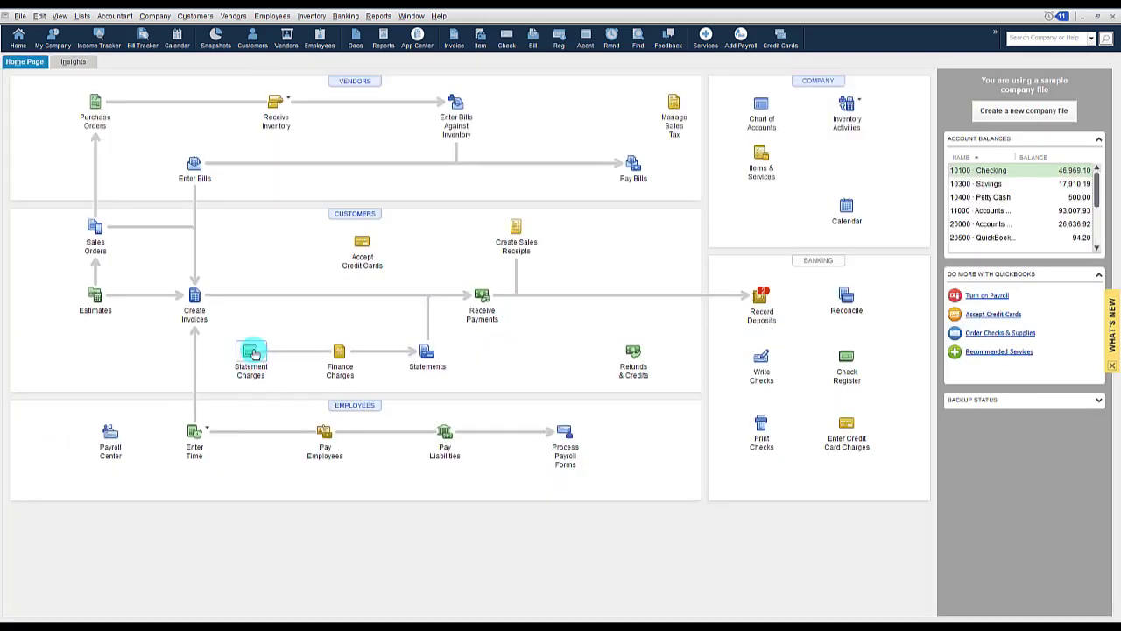
# - Start a new invoice with a line for item A Lot Number from the Main Warehouse site
pyautogui.click(196, 298)
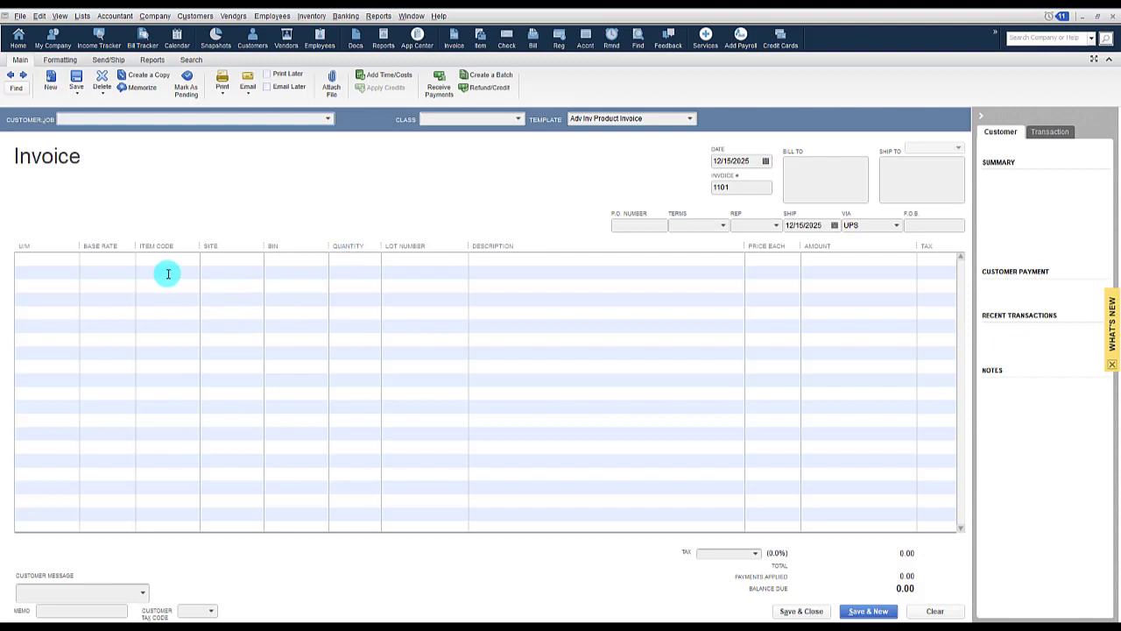
pyautogui.click(170, 258)
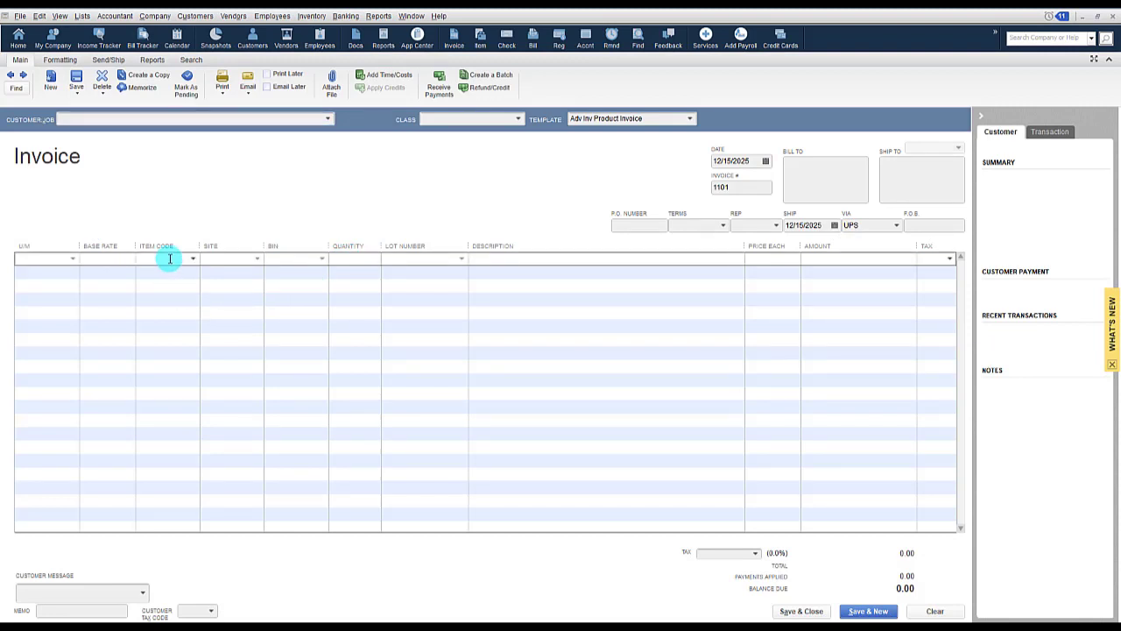
pyautogui.write('A Lot Number')
pyautogui.press('Tab')
pyautogui.click(256, 258)
pyautogui.click(238, 317)
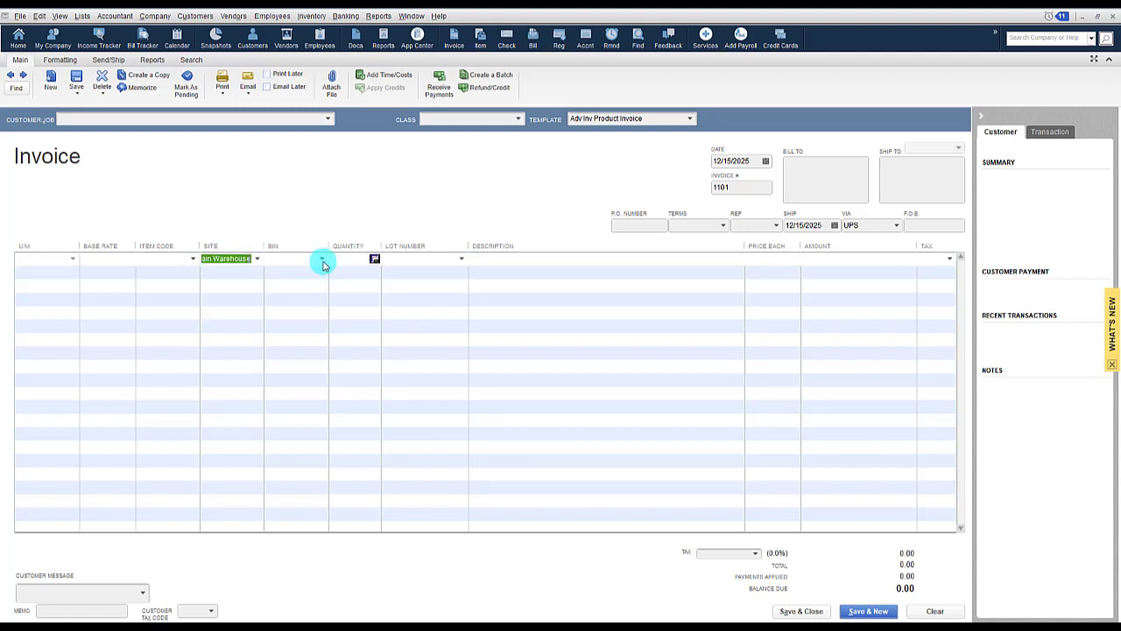
# - Assign lot number 582 to the invoice line, then save and close the invoice
pyautogui.click(461, 259)
pyautogui.click(426, 286)
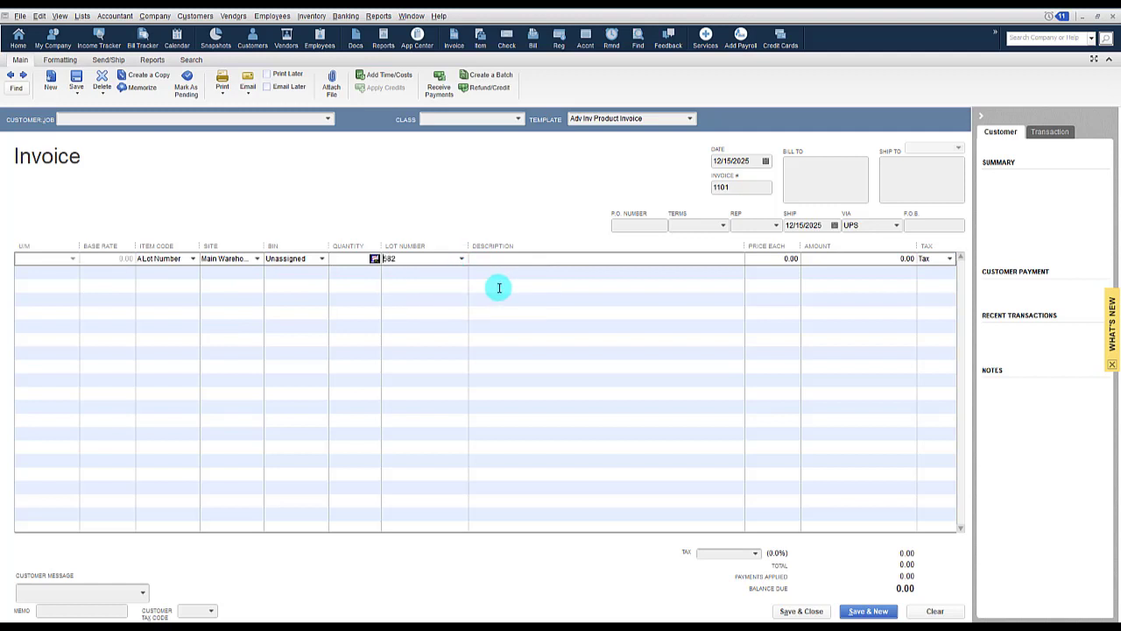
pyautogui.click(807, 613)
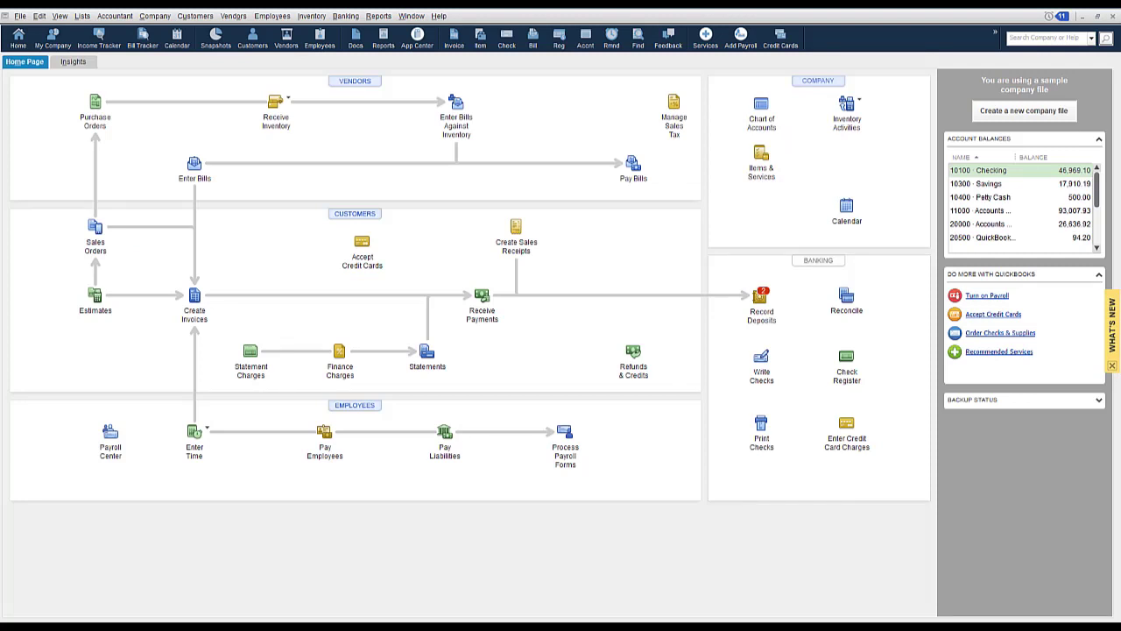
# - Run the Transaction List by Lot Number report for item A Lot Number and lot 582, review it and close it
pyautogui.click(379, 17)
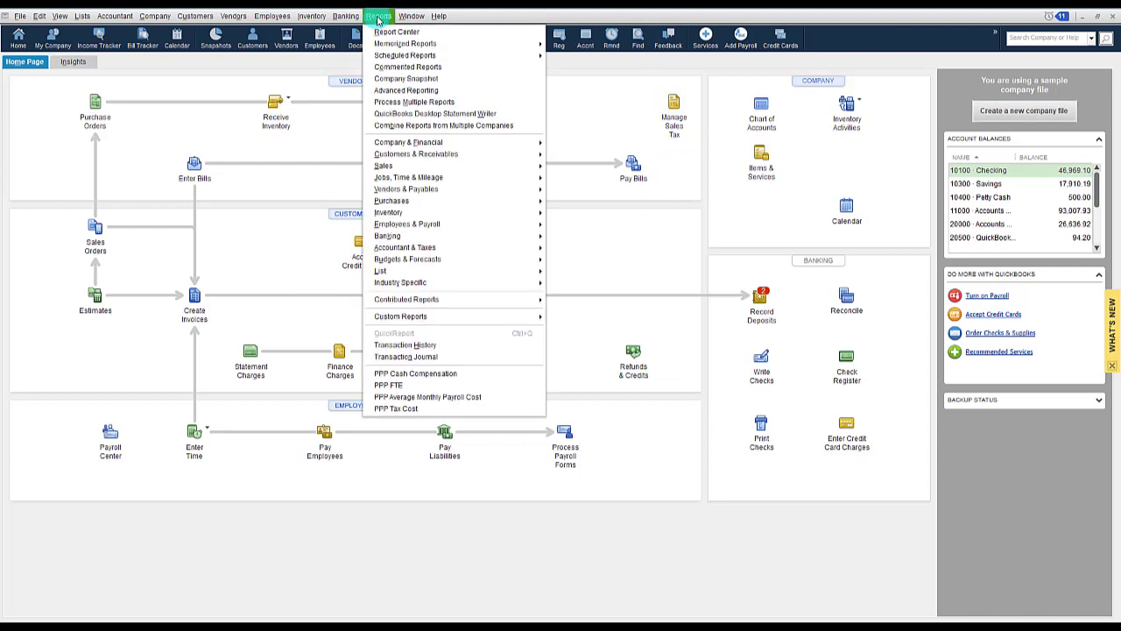
pyautogui.click(553, 216)
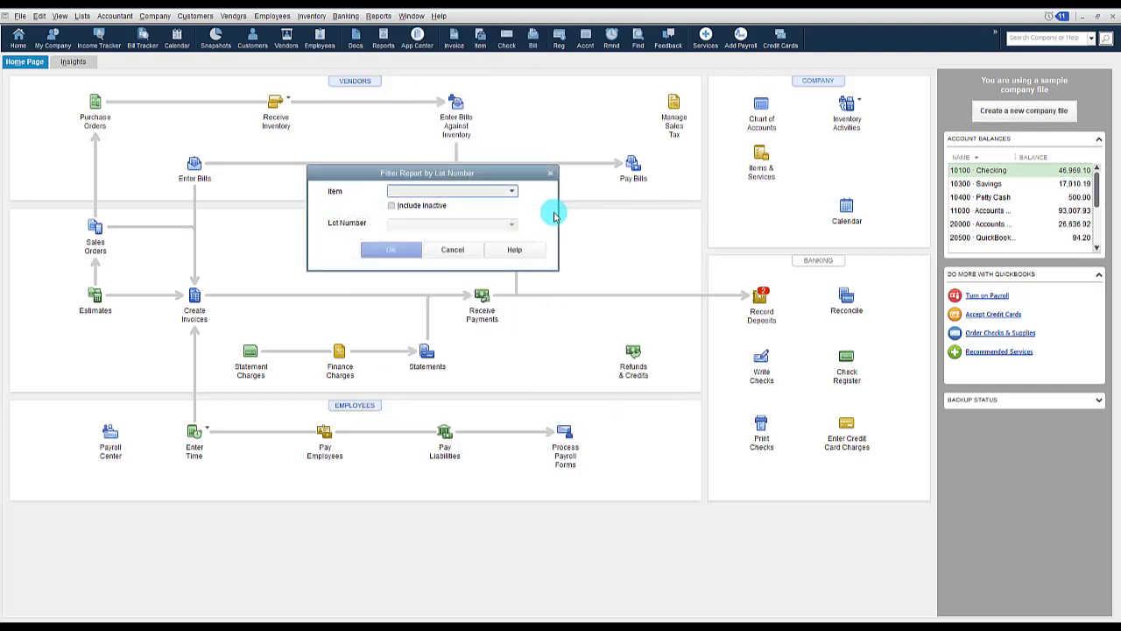
pyautogui.click(512, 192)
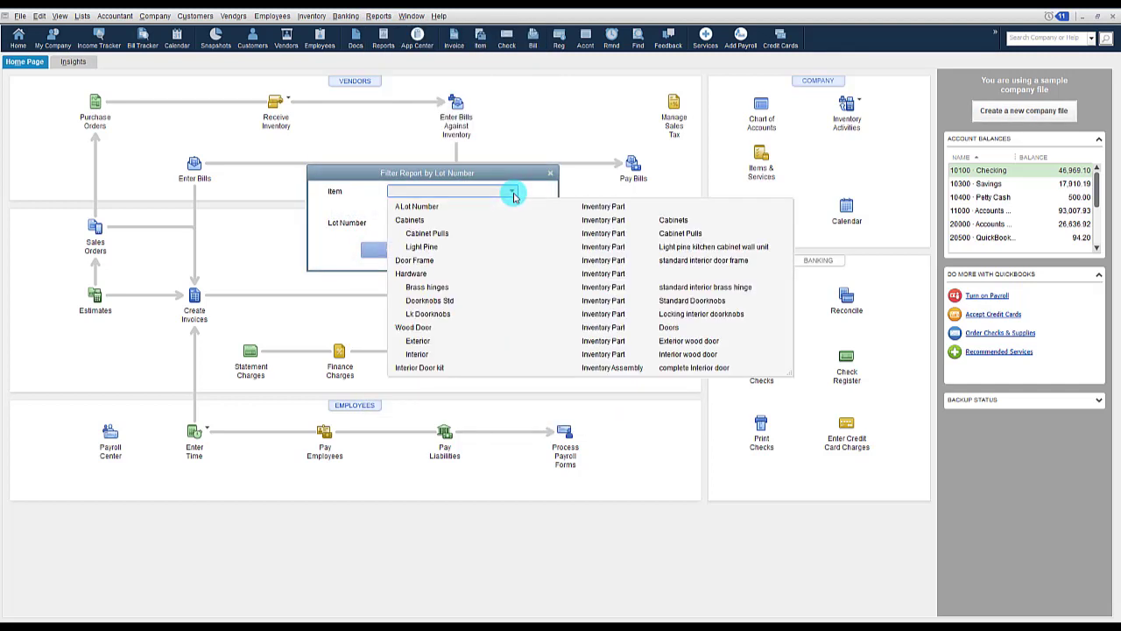
pyautogui.click(461, 206)
pyautogui.click(513, 225)
pyautogui.click(417, 240)
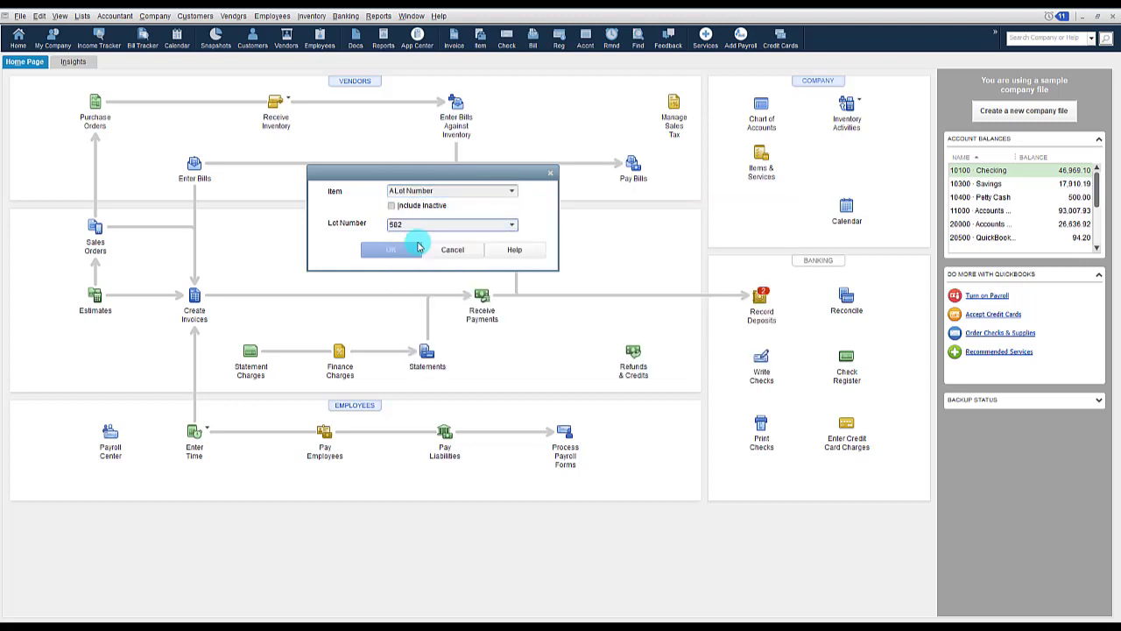
pyautogui.click(393, 253)
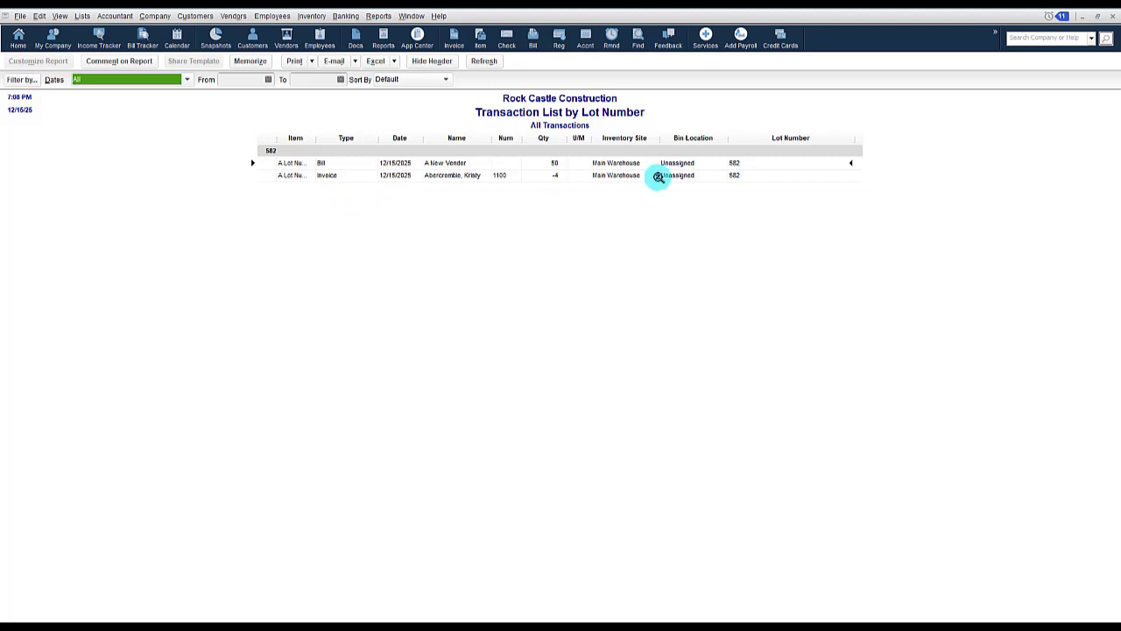
pyautogui.click(1113, 16)
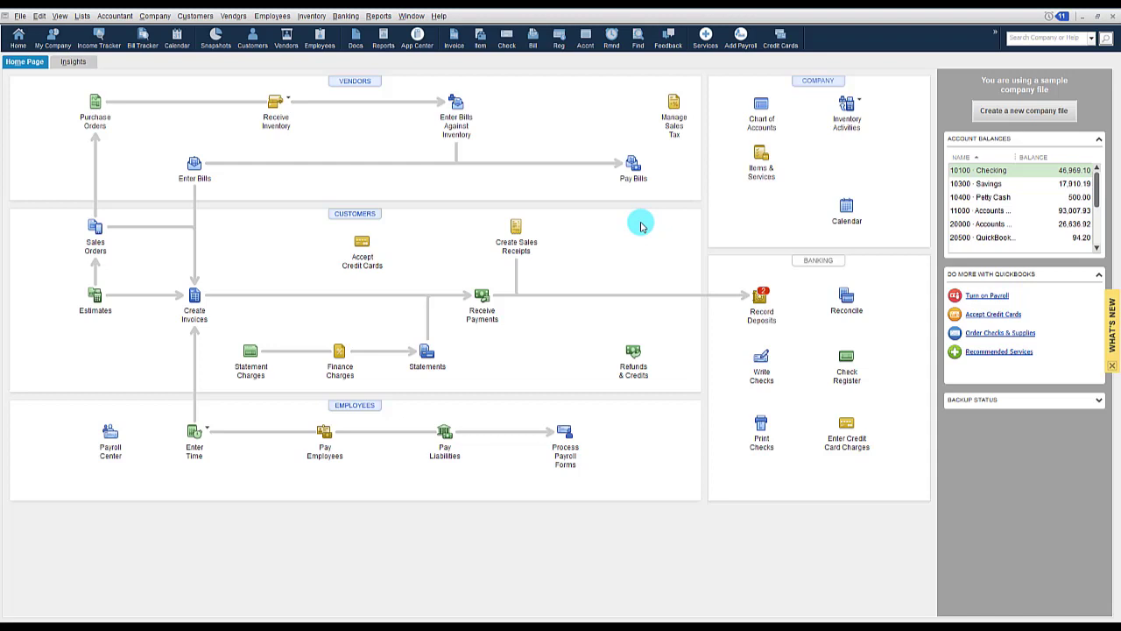
# - Start a Lot Number inventory adjustment for item A Lot Number at the Main Warehouse site
pyautogui.click(313, 18)
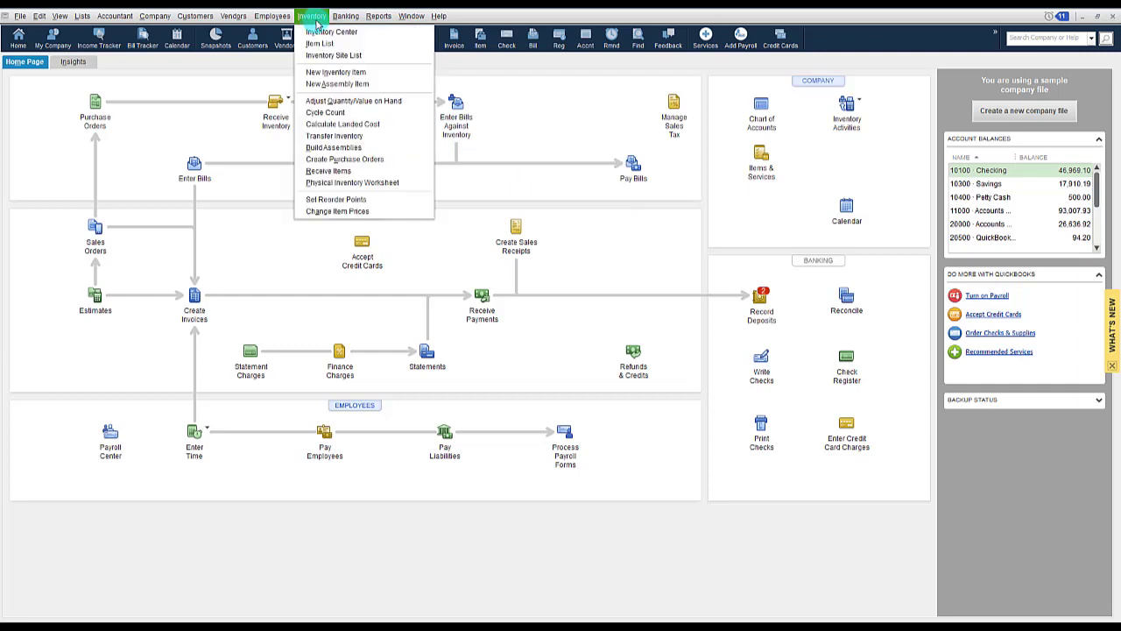
pyautogui.click(343, 101)
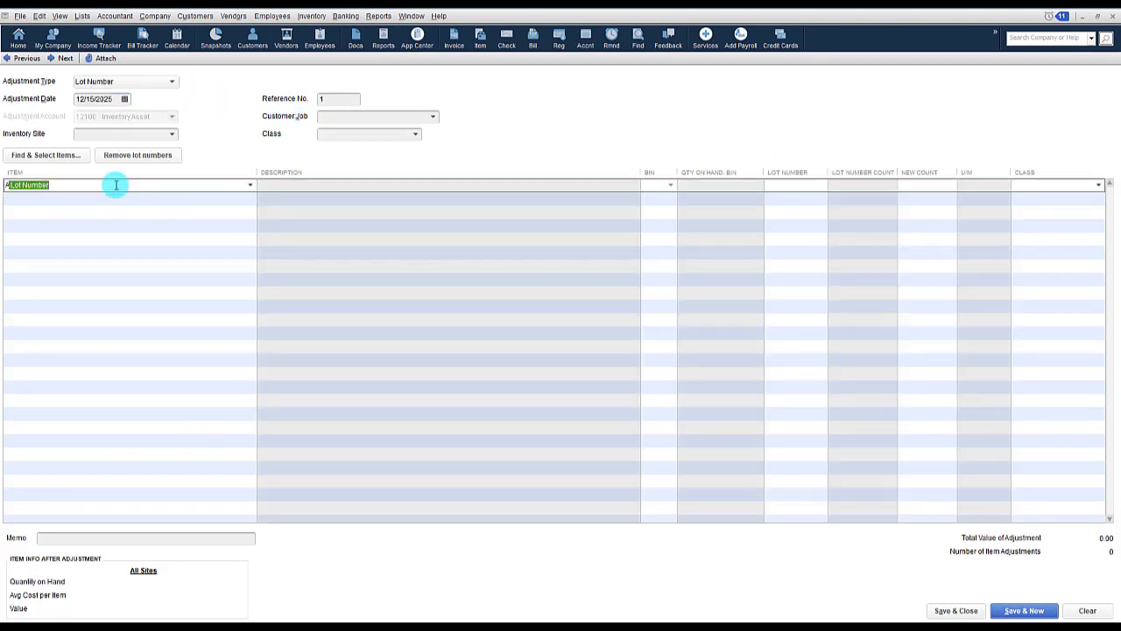
pyautogui.click(116, 184)
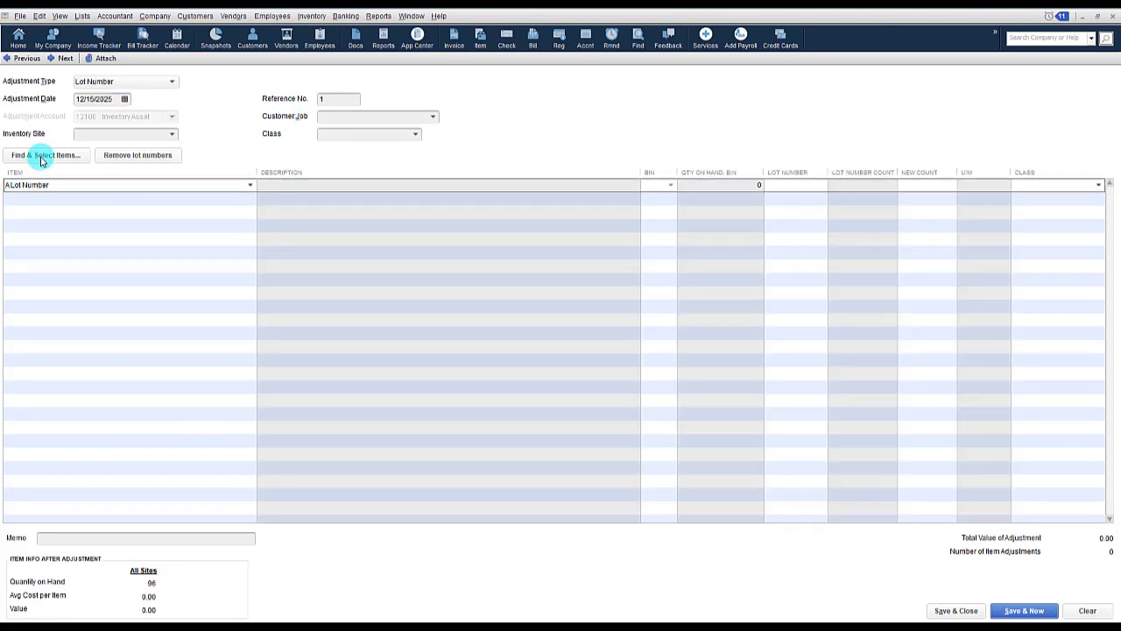
pyautogui.click(172, 138)
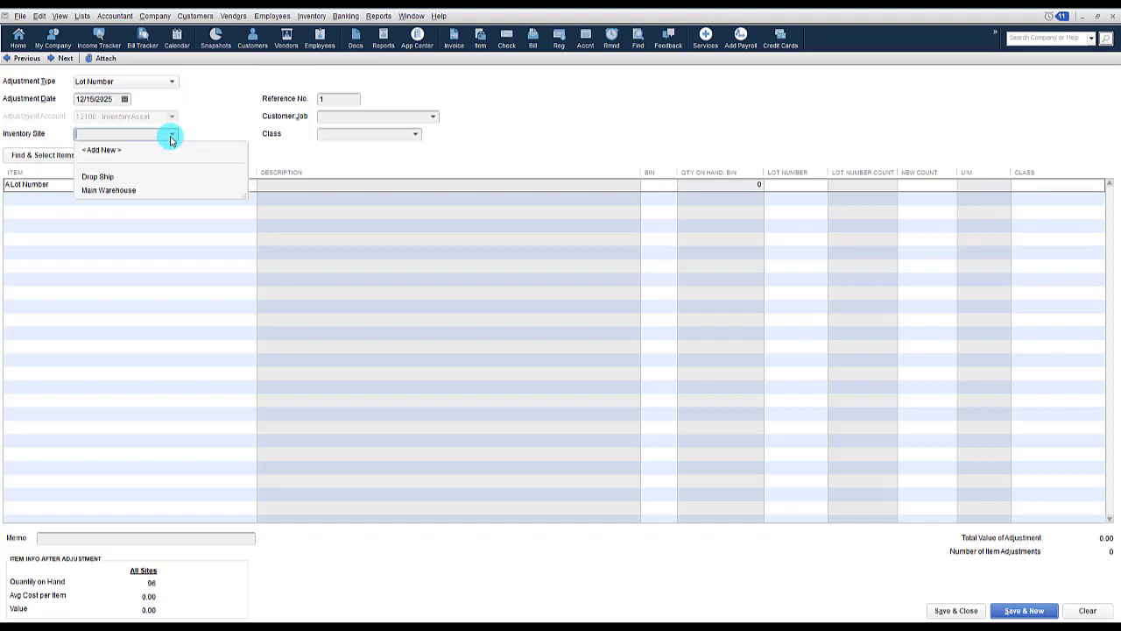
pyautogui.click(155, 190)
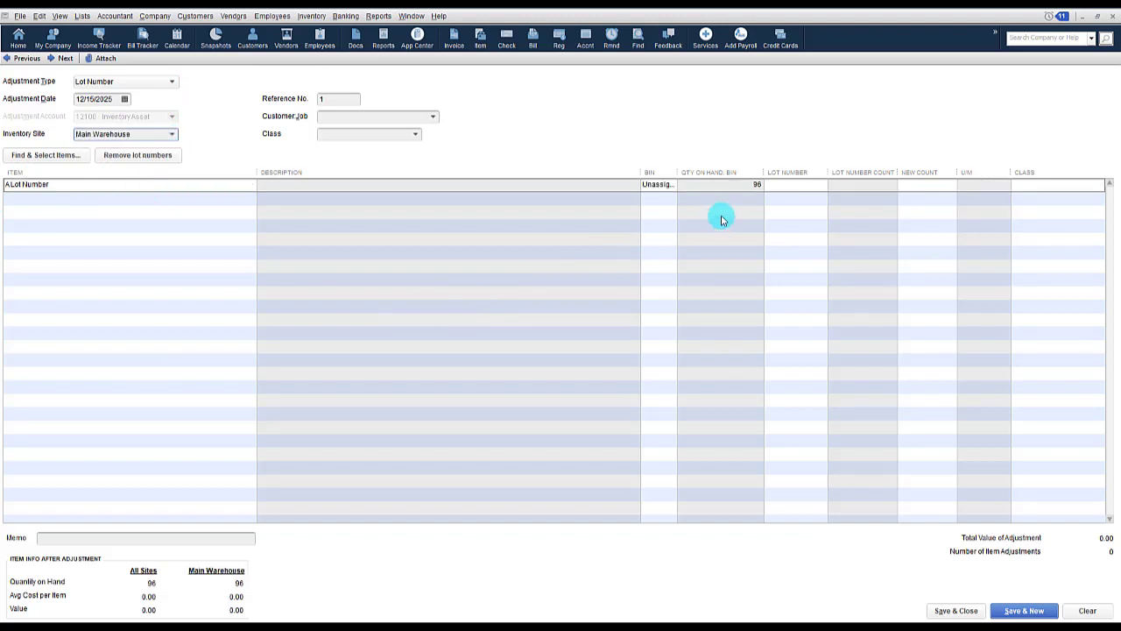
# - Set the new count of lot number 582 to 40, then save and close the adjustment
pyautogui.click(778, 184)
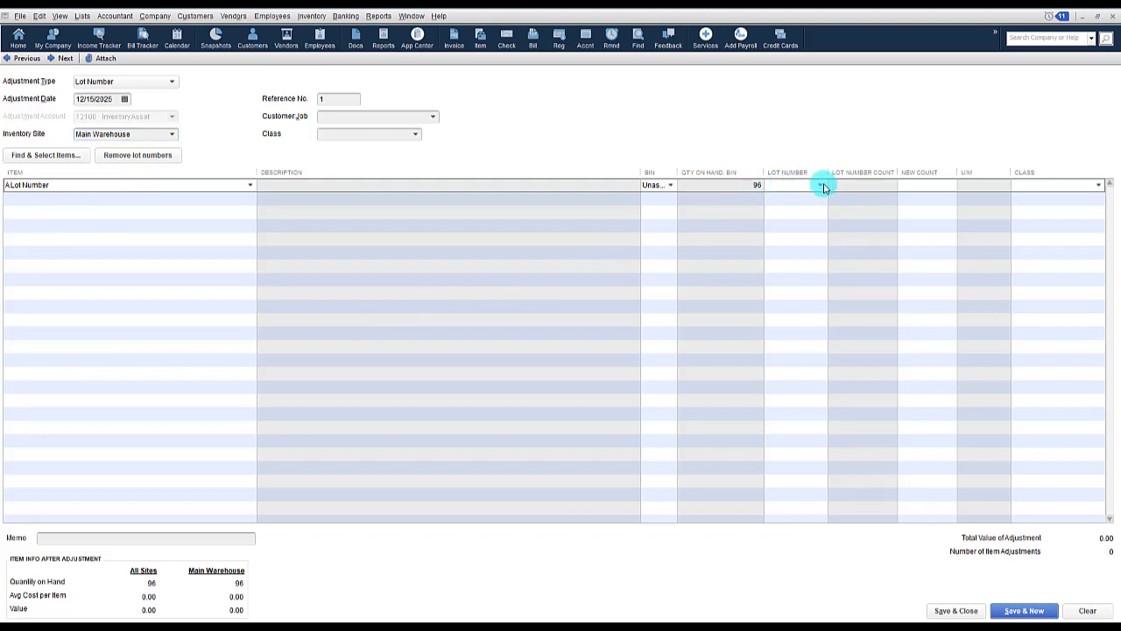
pyautogui.click(819, 185)
pyautogui.click(790, 217)
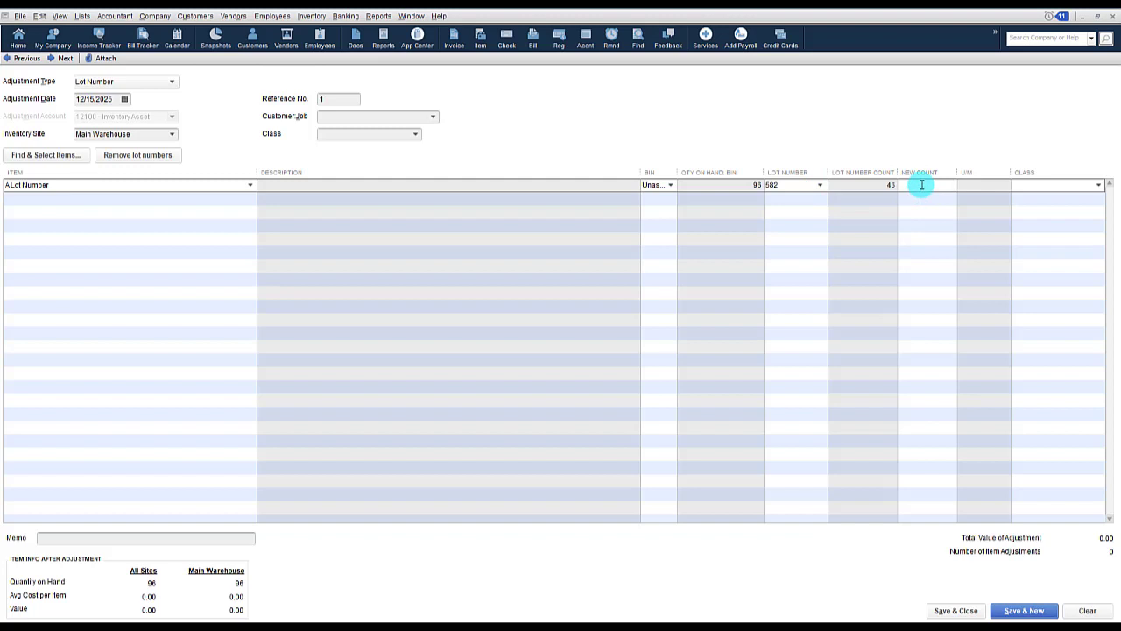
pyautogui.write('40')
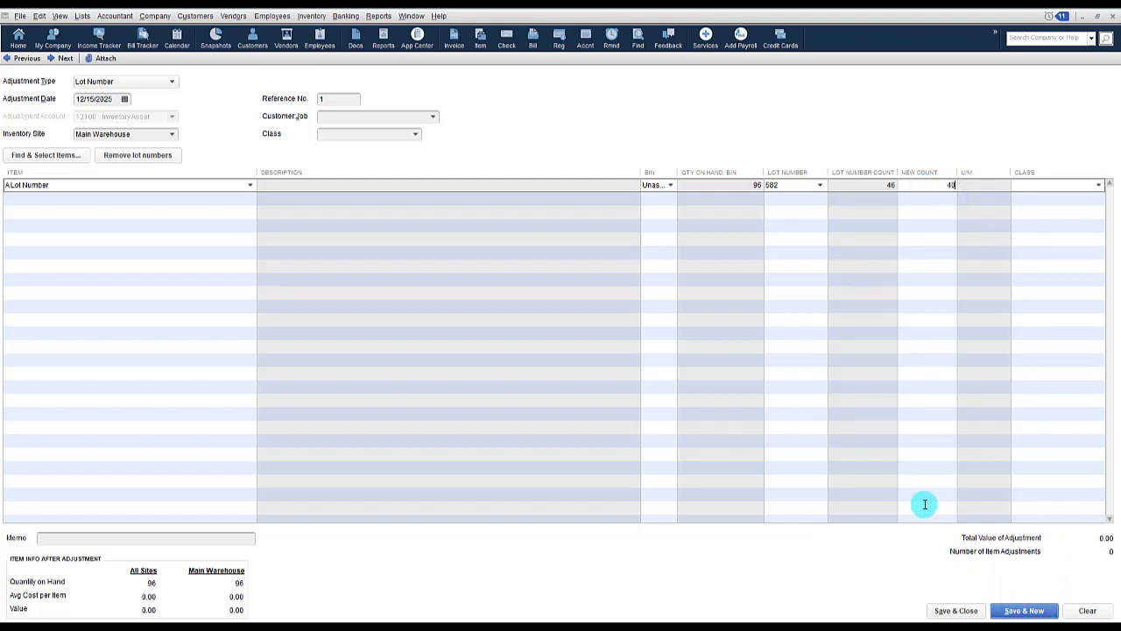
pyautogui.click(948, 610)
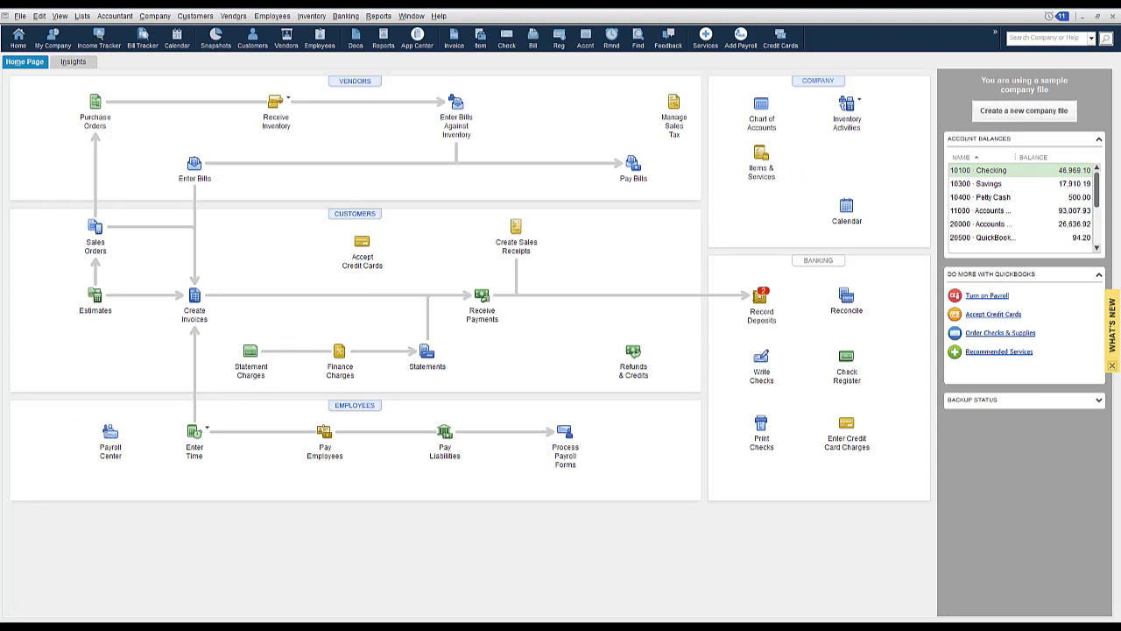
# - Start an inventory transfer from Distribution Center to Atlanta Warehouse
pyautogui.click(856, 106)
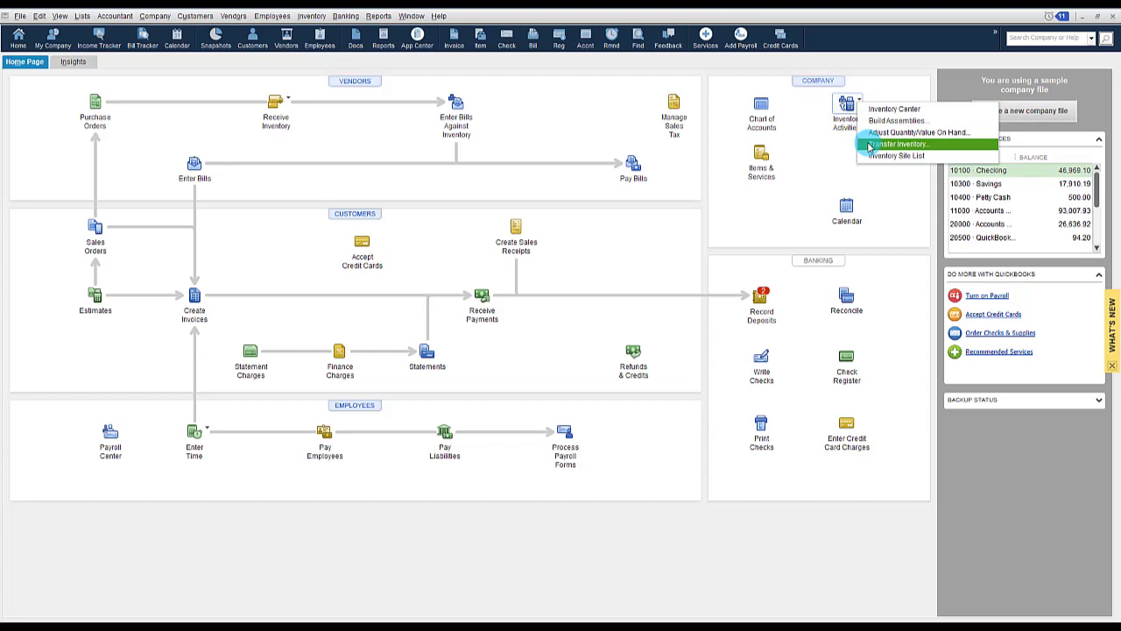
pyautogui.click(870, 145)
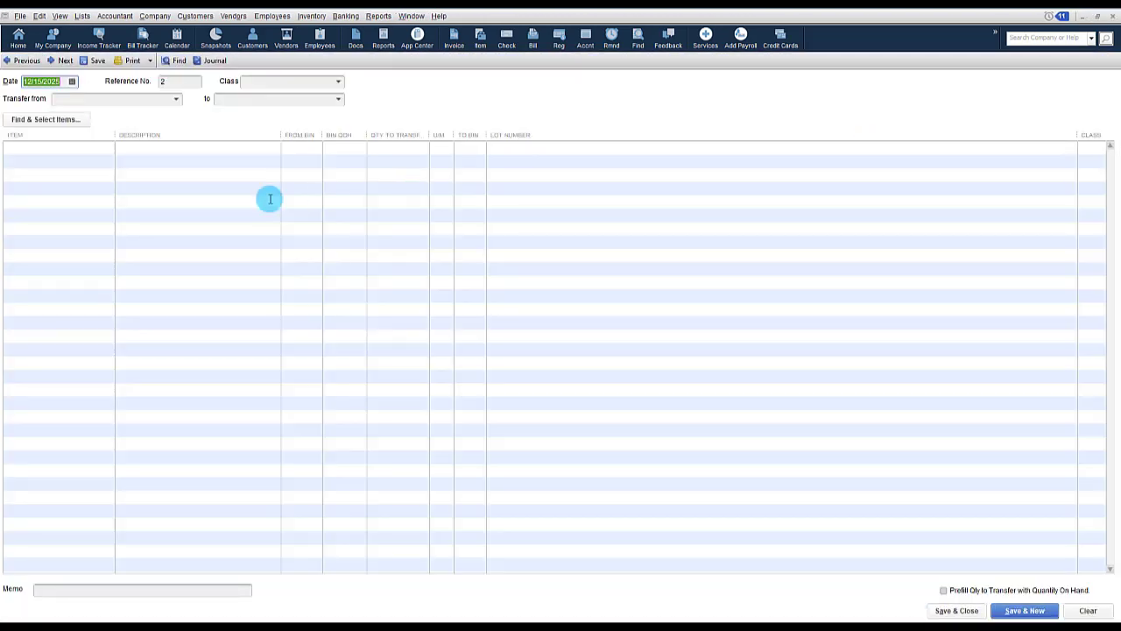
pyautogui.click(176, 98)
pyautogui.click(99, 157)
pyautogui.click(339, 99)
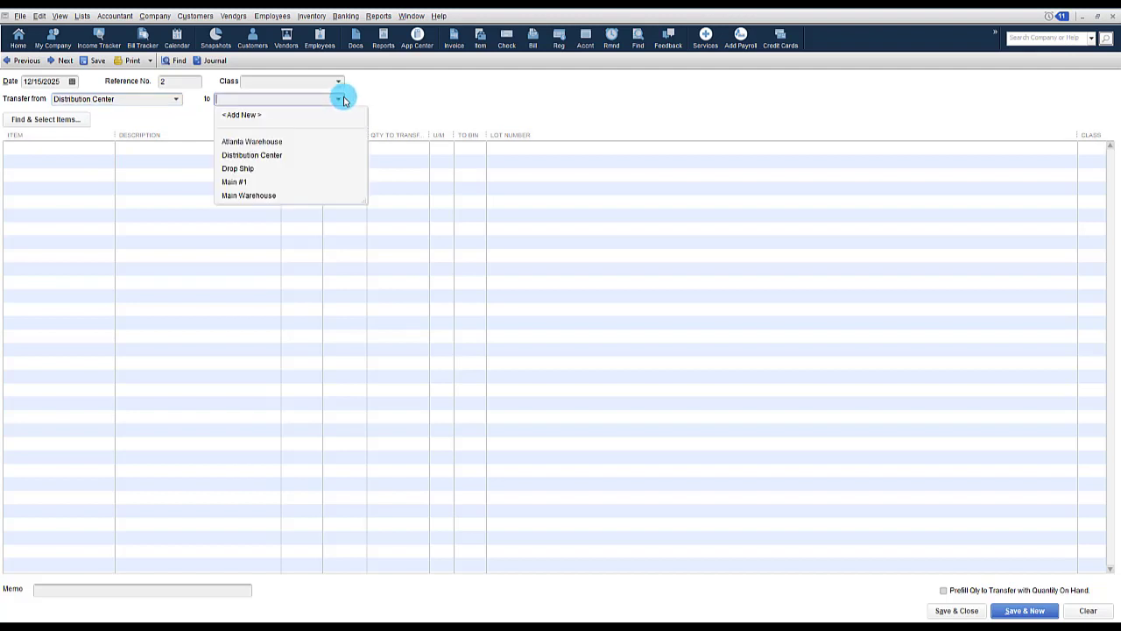
pyautogui.click(280, 142)
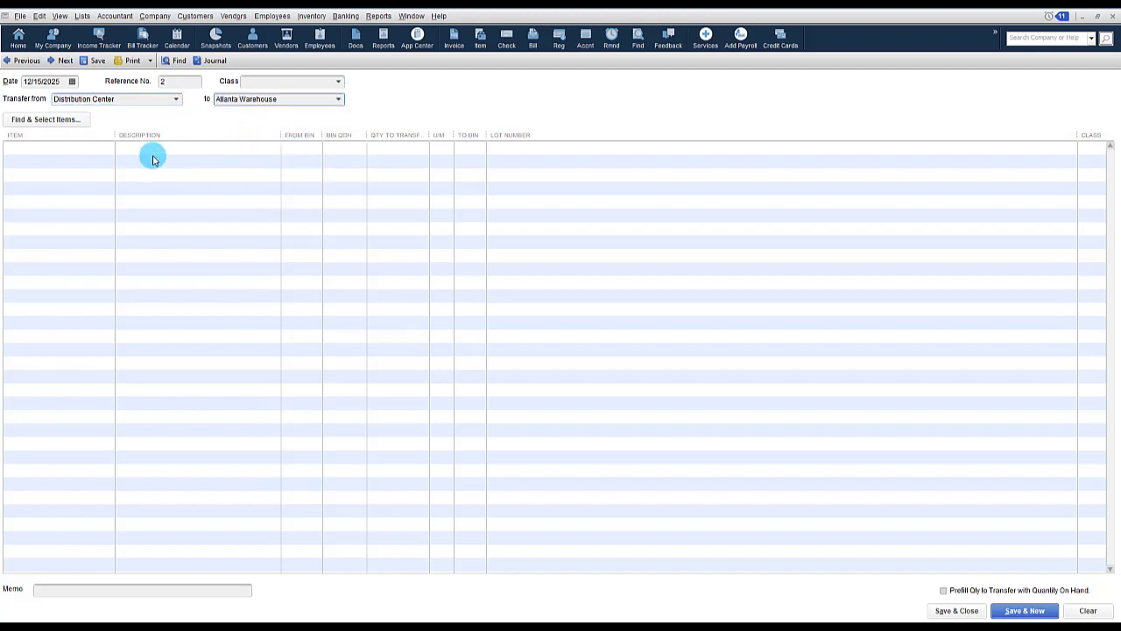
# - Transfer 50 ea of Cabinet Pulls with lot number 4848 from bin B-12 to B-13, then save and close the transfer
pyautogui.click(107, 151)
pyautogui.click(108, 147)
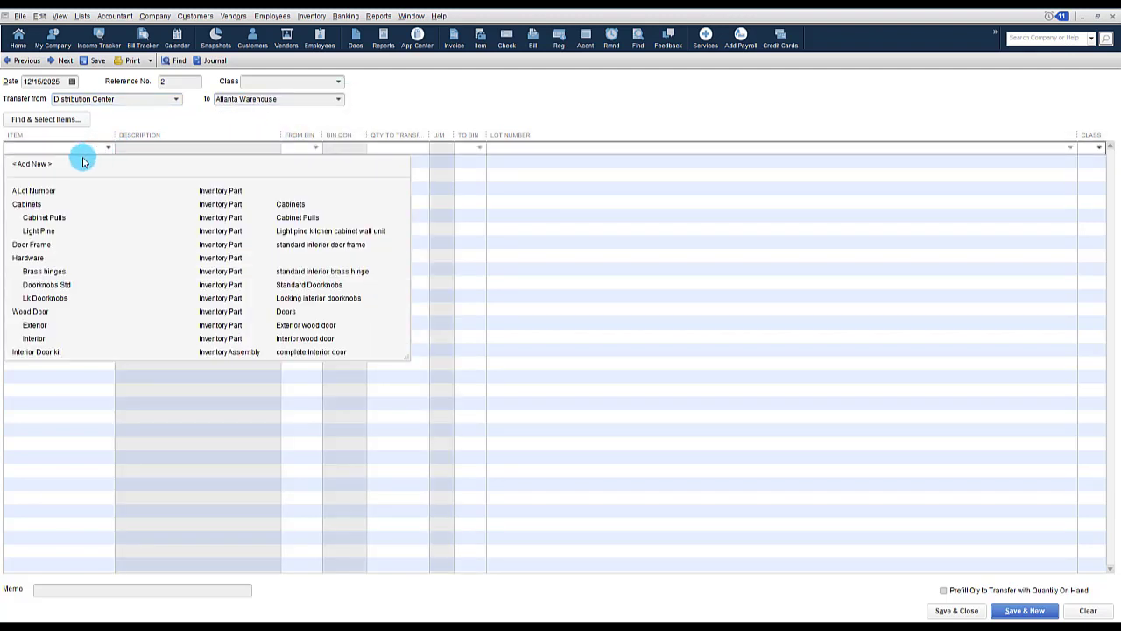
pyautogui.click(45, 219)
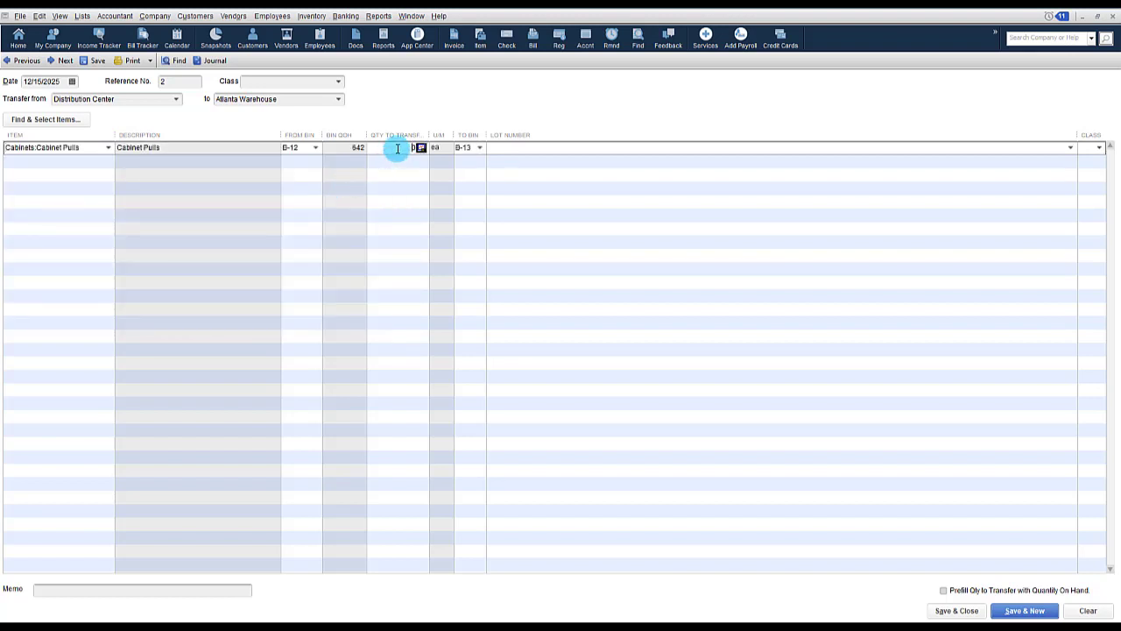
pyautogui.click(398, 148)
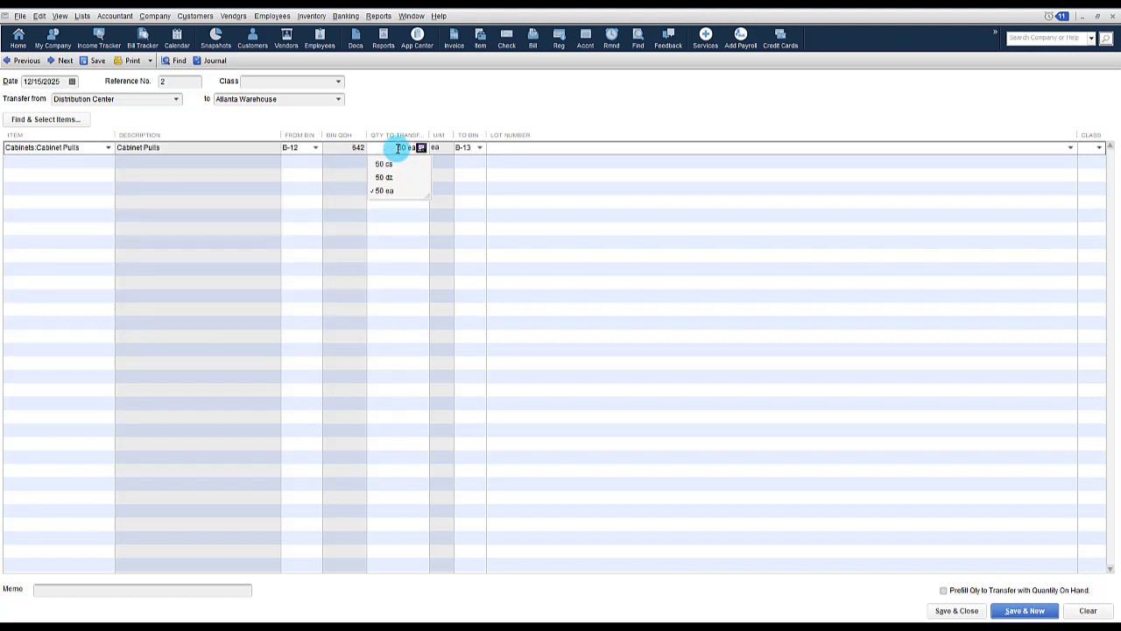
pyautogui.click(398, 195)
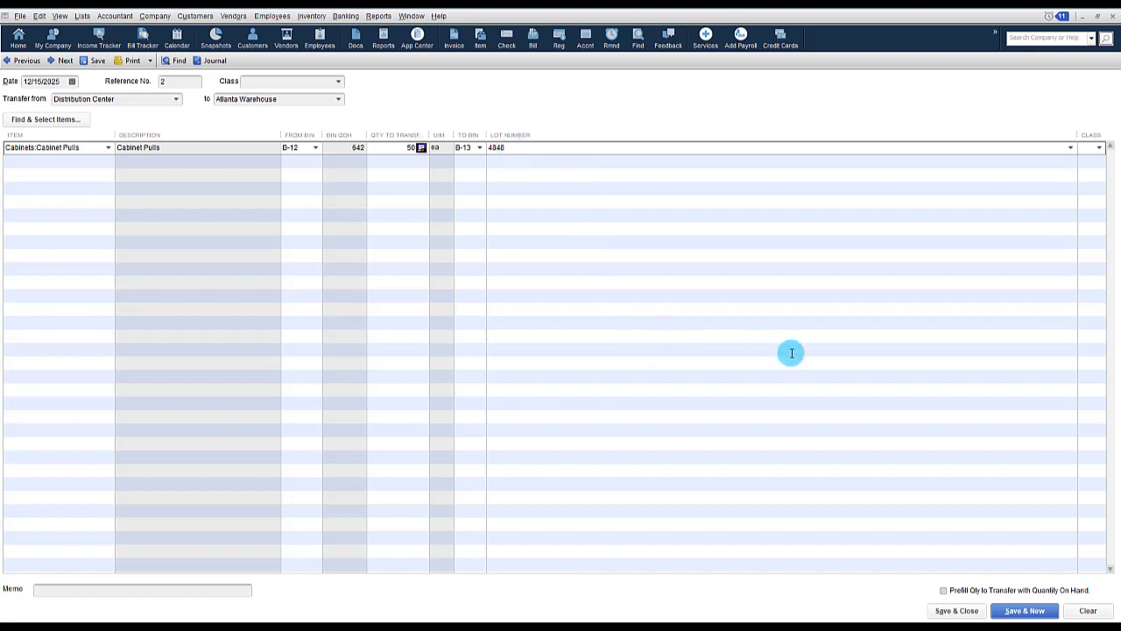
pyautogui.click(947, 610)
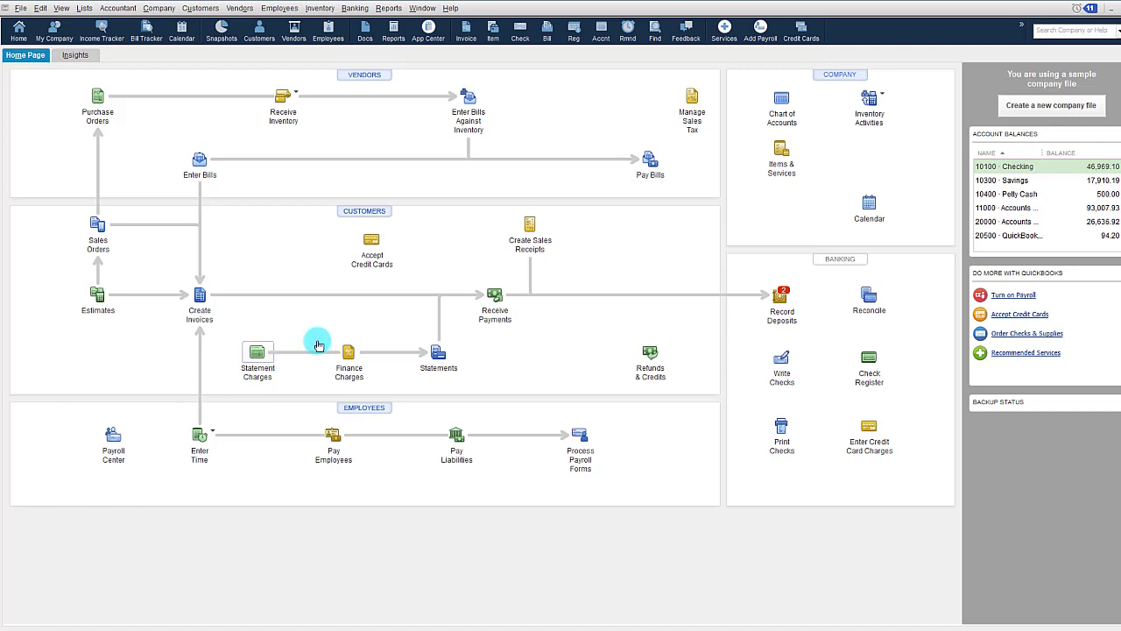
# - Look through the list of available inventory reports
pyautogui.click(387, 11)
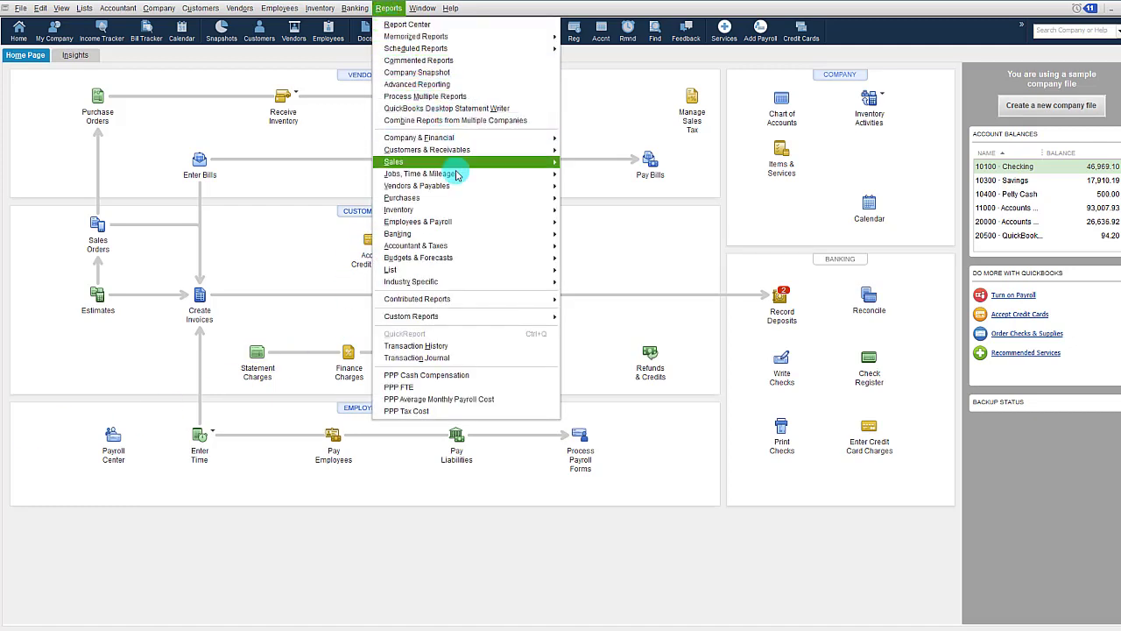
pyautogui.moveTo(466, 214)
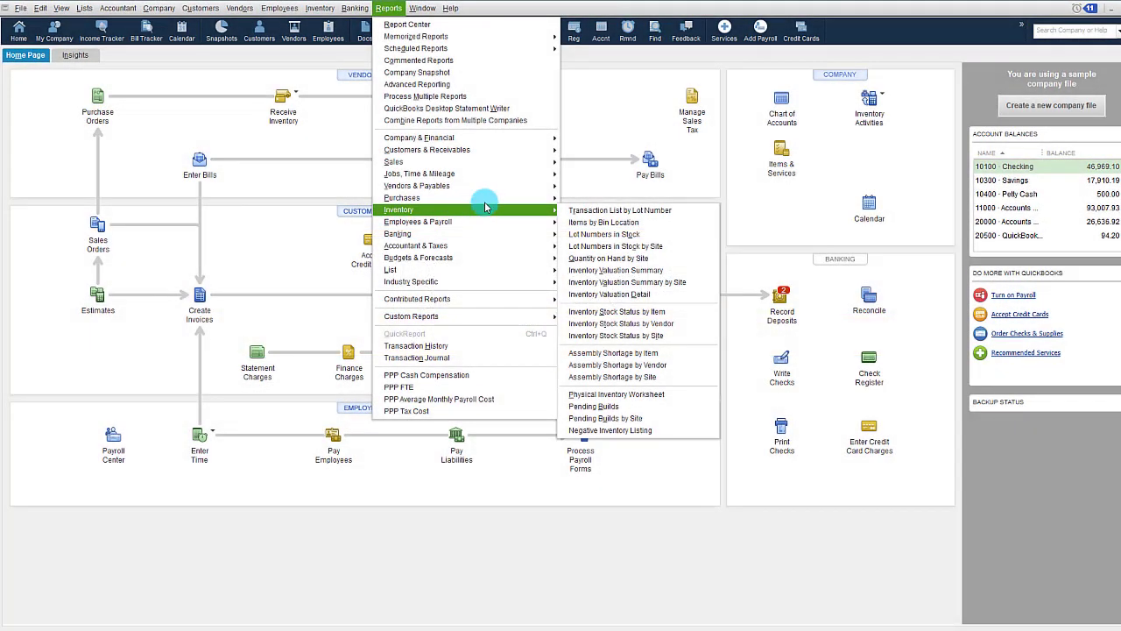
pyautogui.click(655, 85)
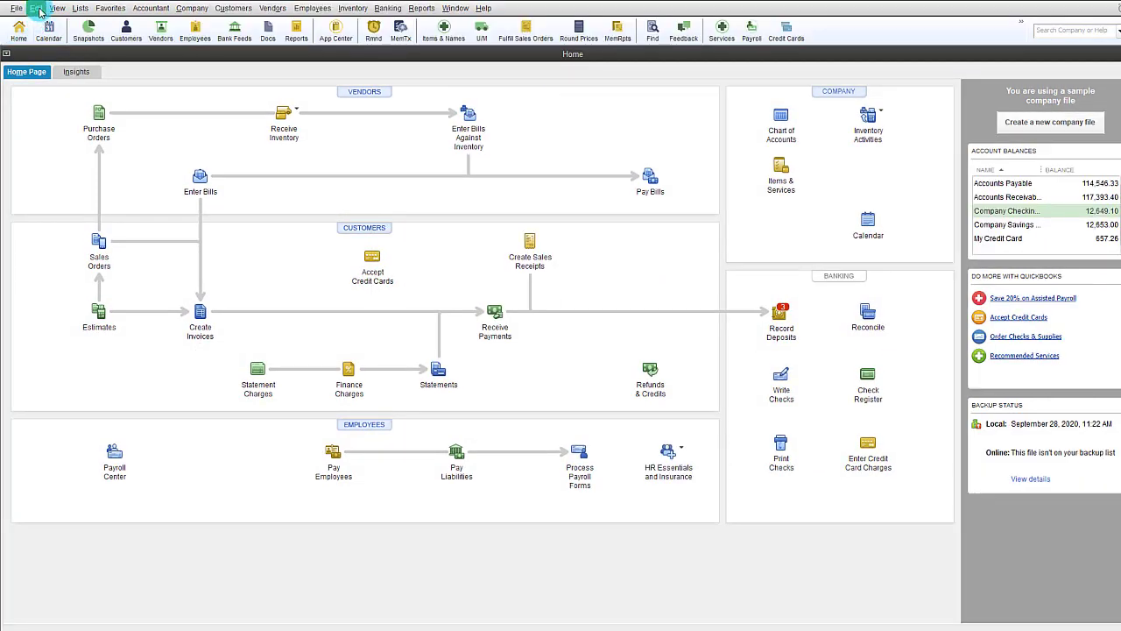
# - Open the barcode settings within the company-level advanced inventory preferences
pyautogui.click(36, 8)
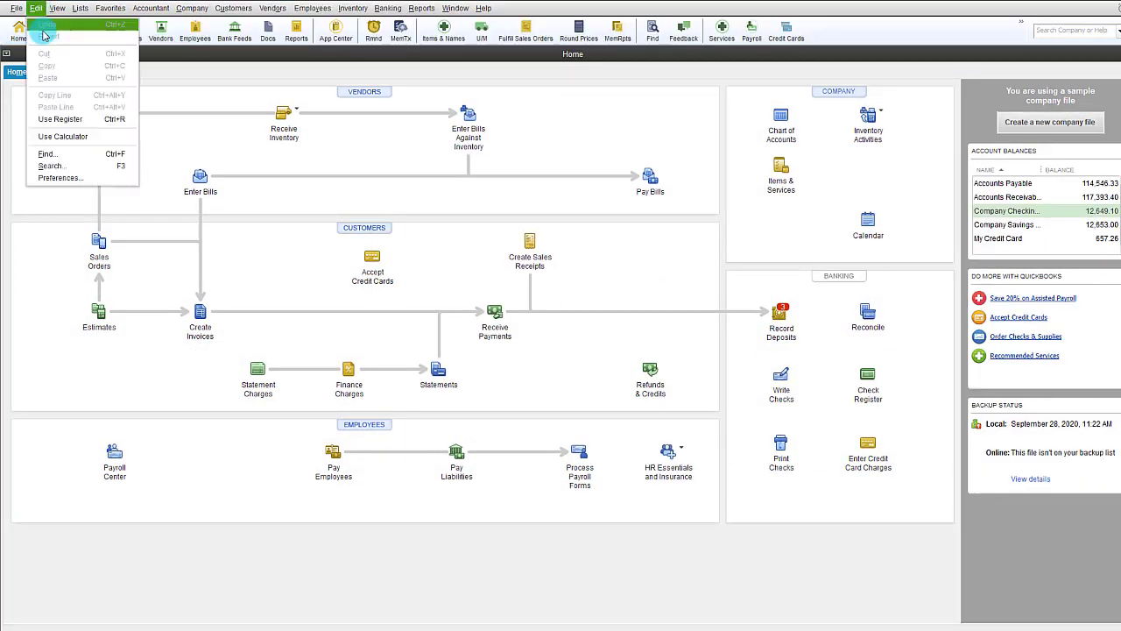
pyautogui.click(59, 177)
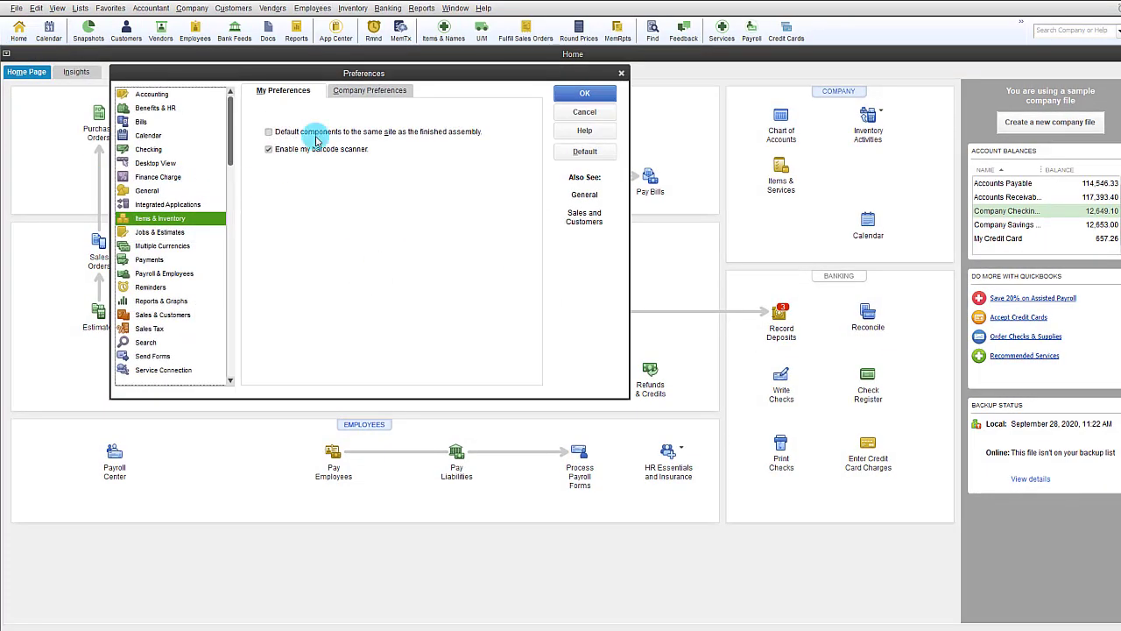
pyautogui.click(364, 91)
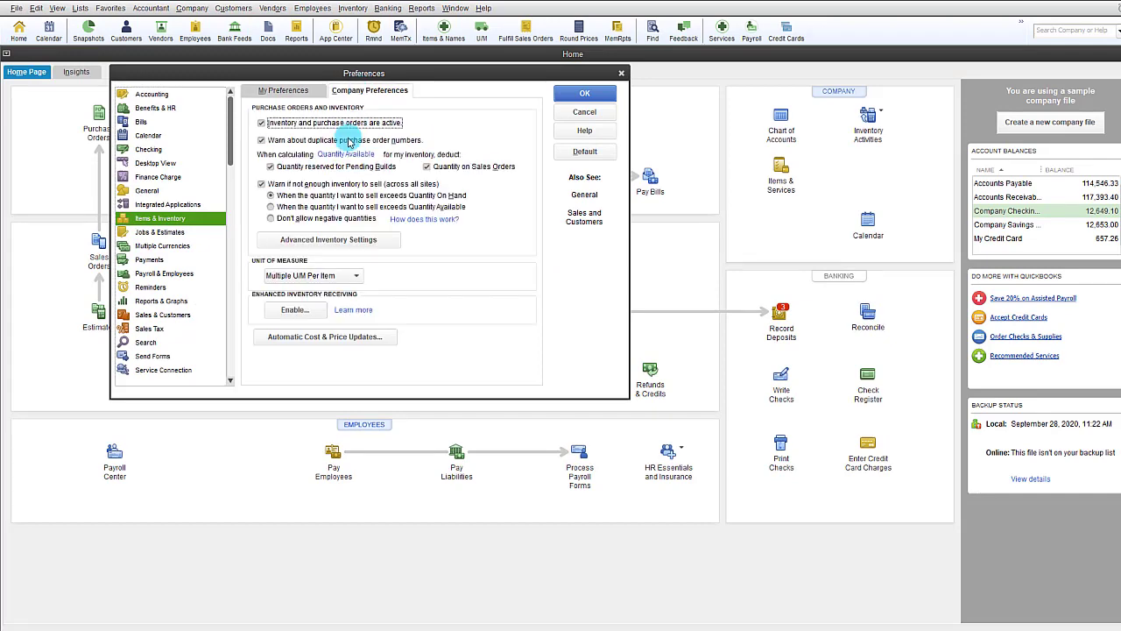
pyautogui.click(305, 240)
pyautogui.click(496, 102)
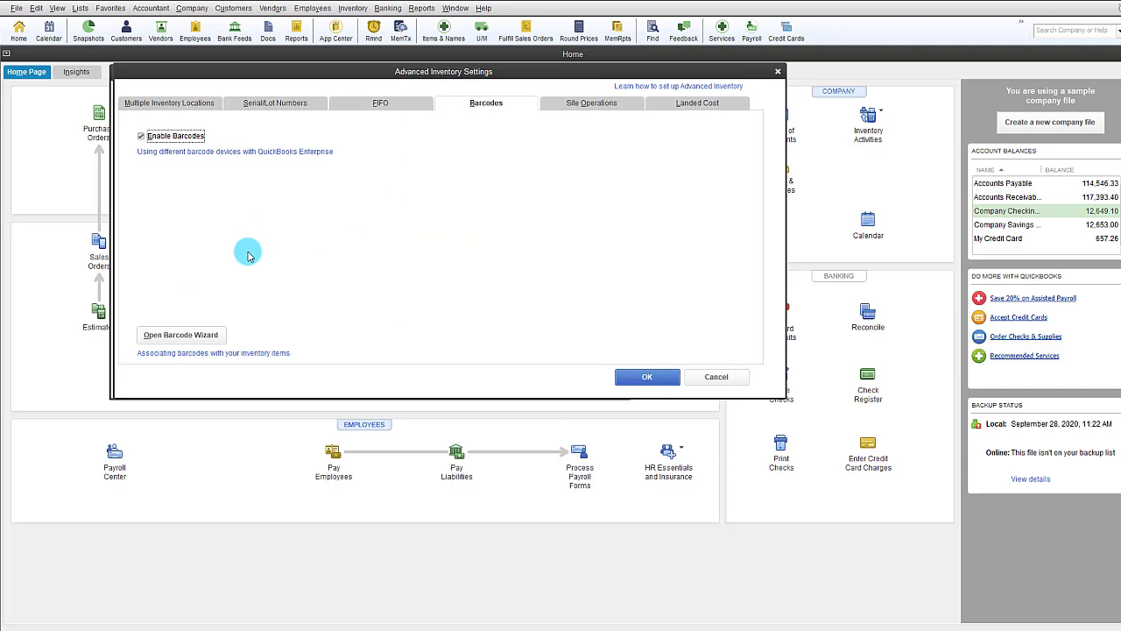
# - Review the barcode wizard's existing-barcode sources and item types for generating new barcodes, then cancel the wizard, advanced settings and preferences
pyautogui.click(210, 336)
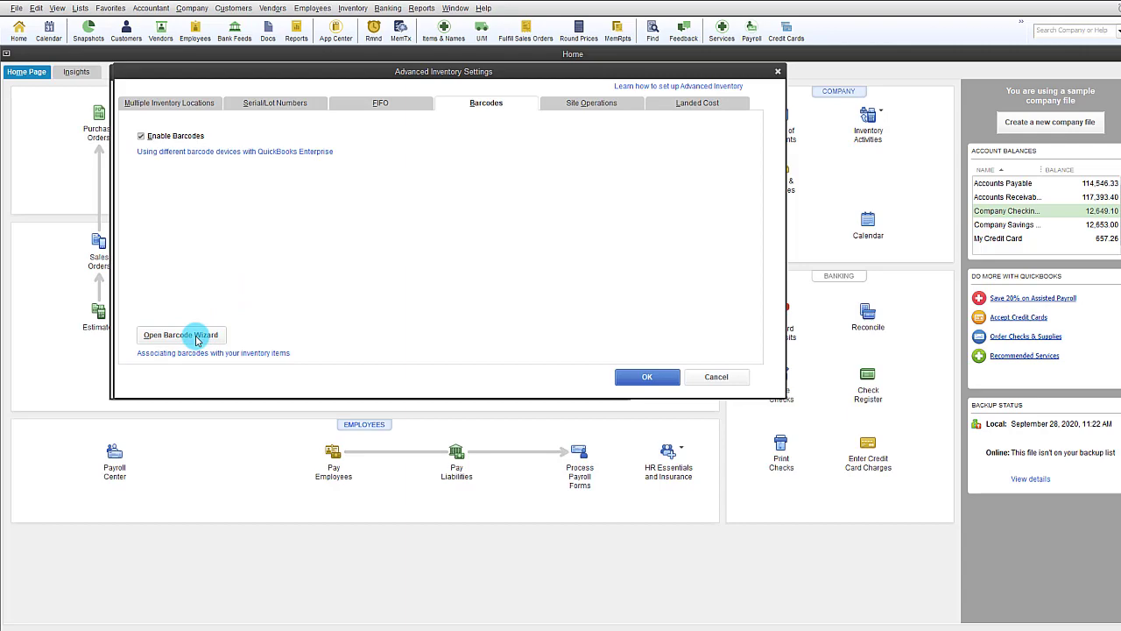
pyautogui.moveTo(0, 140); pyautogui.dragTo(540, 132)
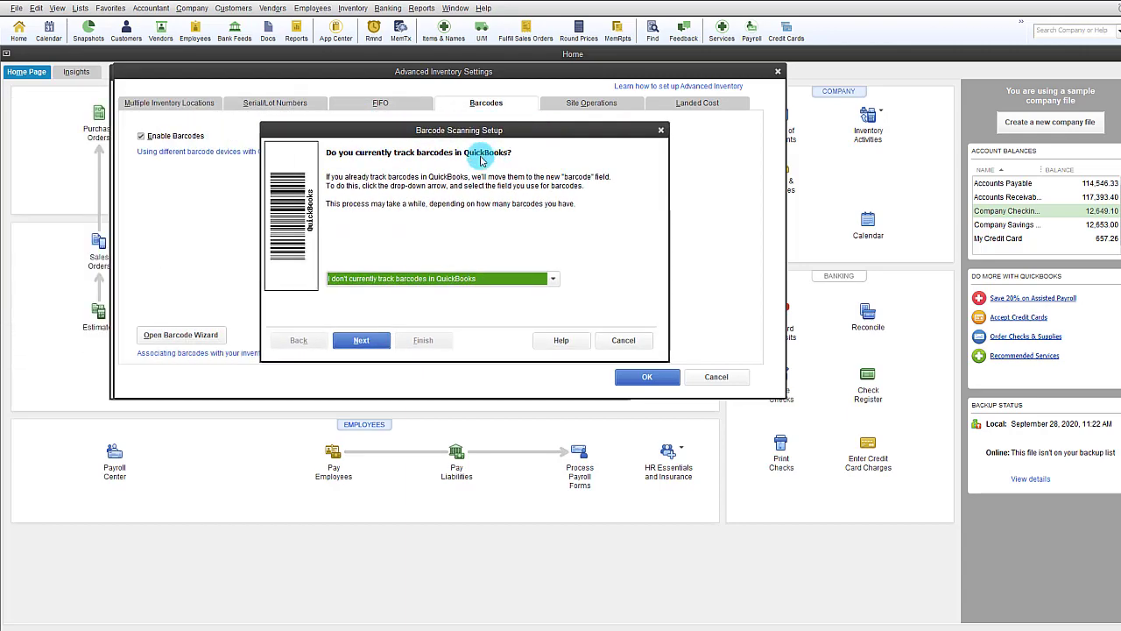
pyautogui.click(555, 280)
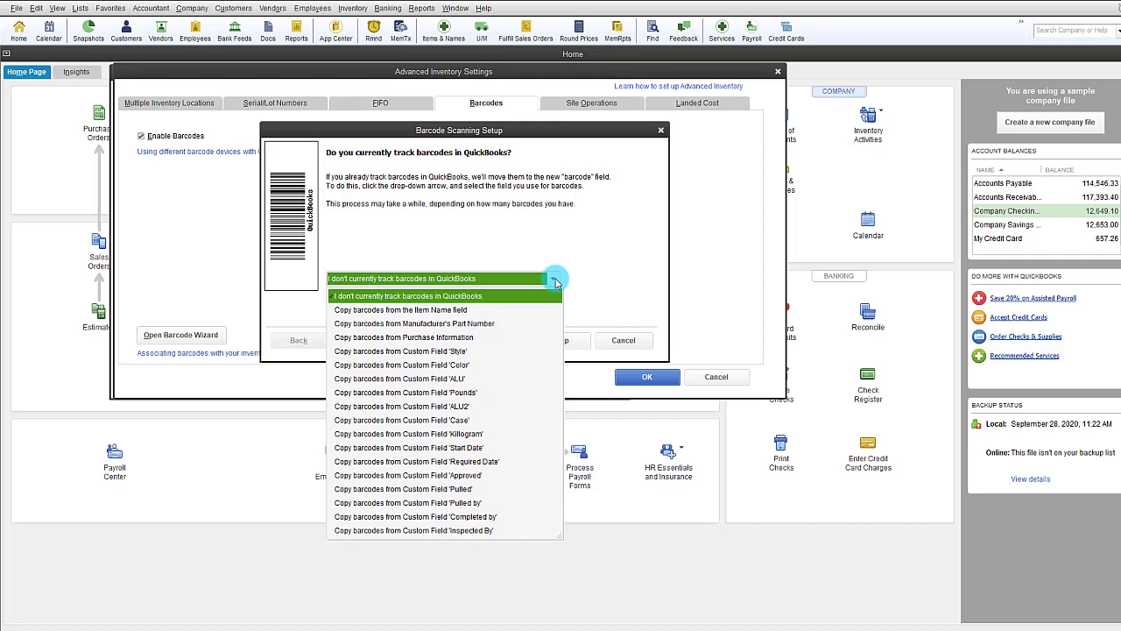
pyautogui.click(601, 256)
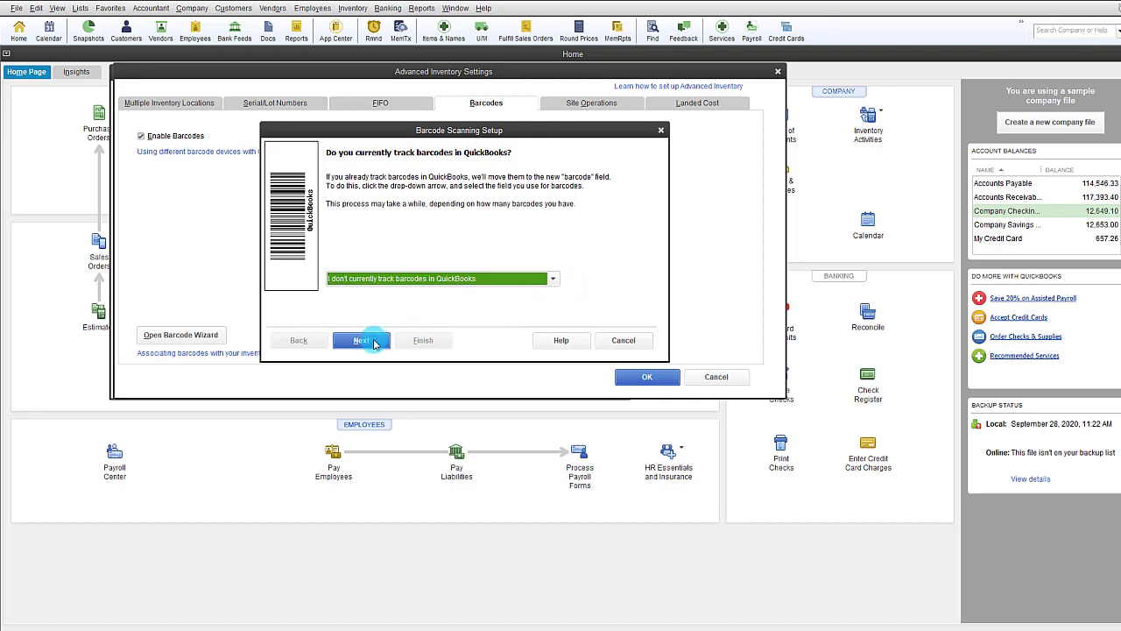
pyautogui.click(374, 342)
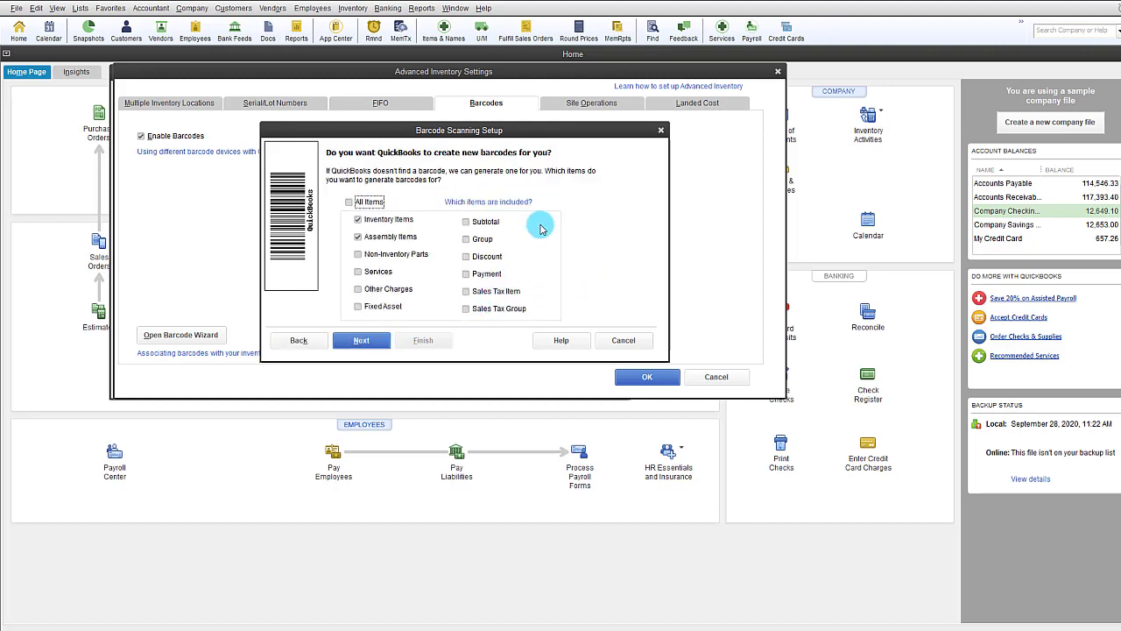
pyautogui.click(623, 340)
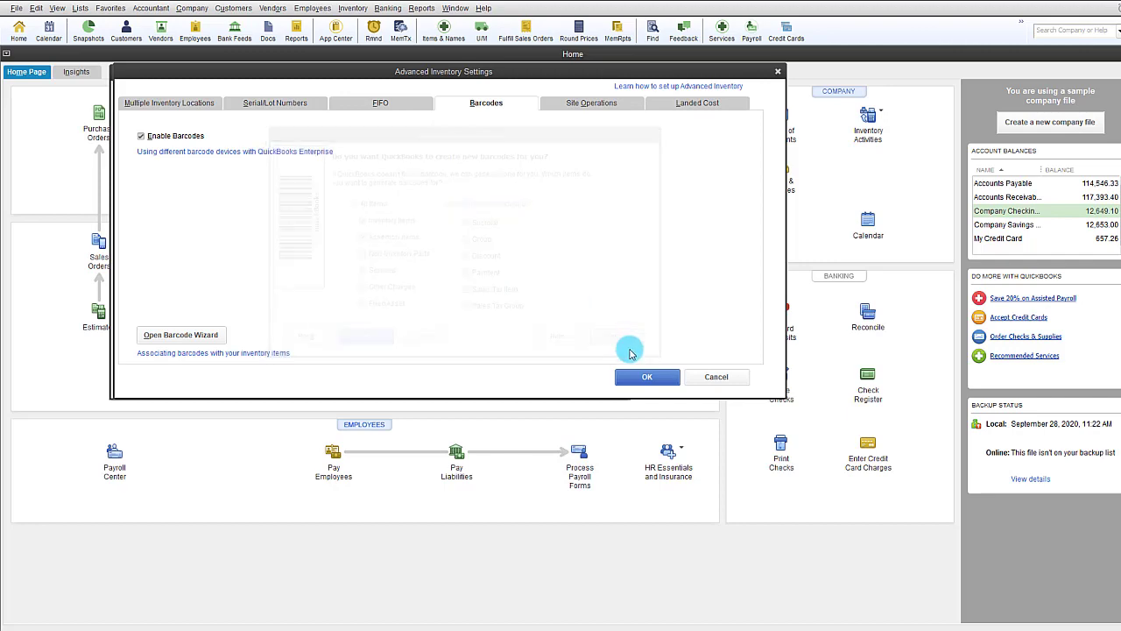
pyautogui.click(711, 379)
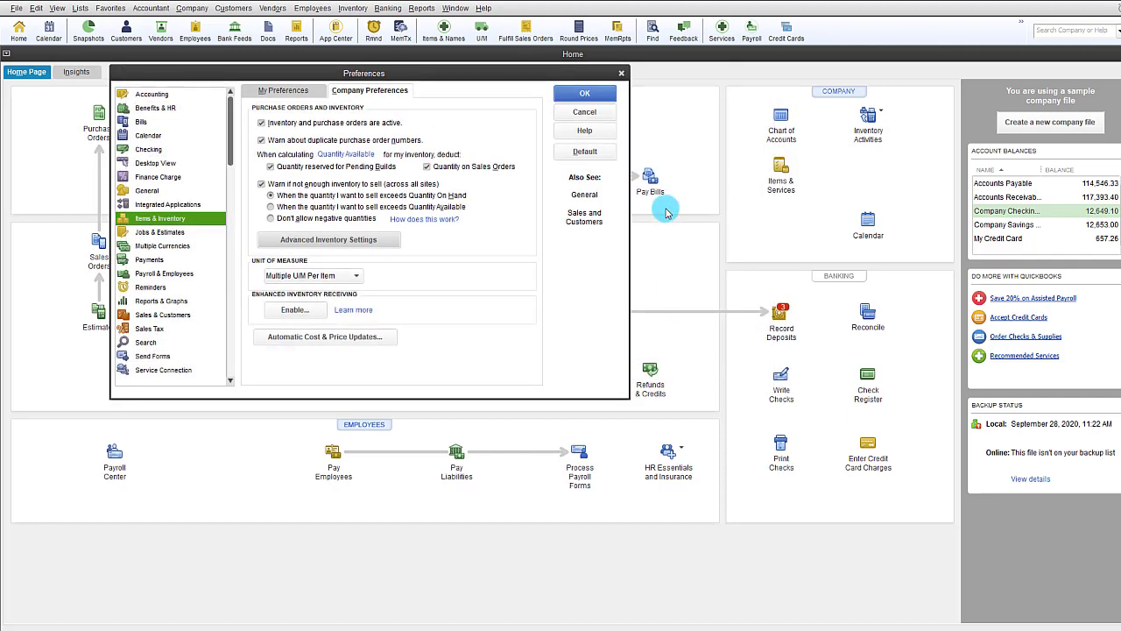
pyautogui.click(603, 115)
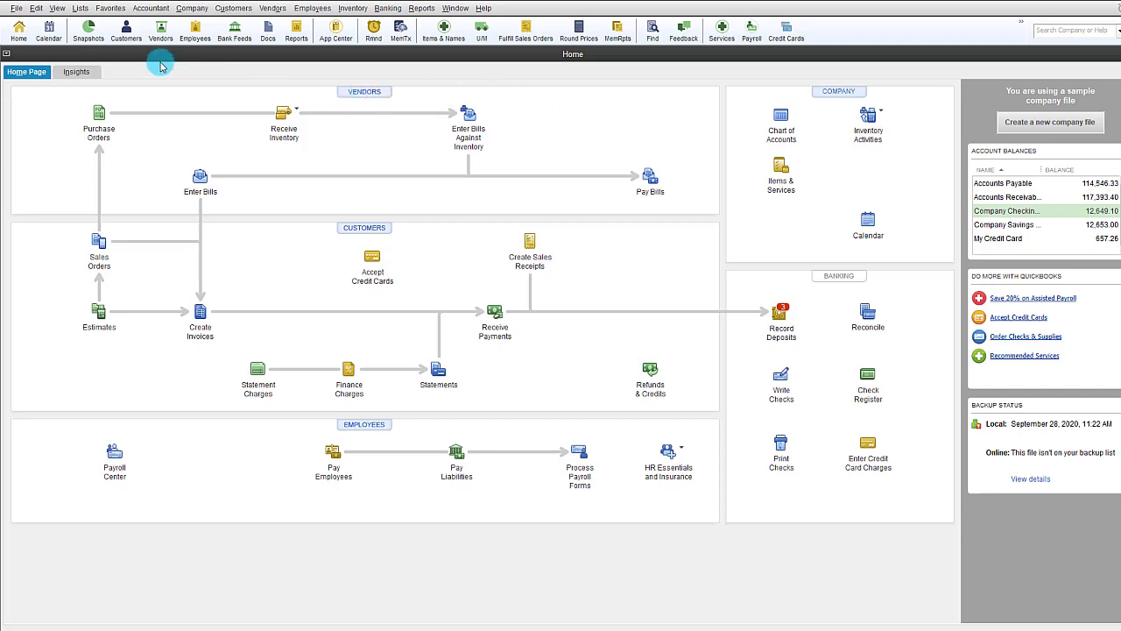
# - View the barcodes of the inventory parts in the multiple list entries editor, examine the first part's barcode, then close the editor
pyautogui.click(81, 9)
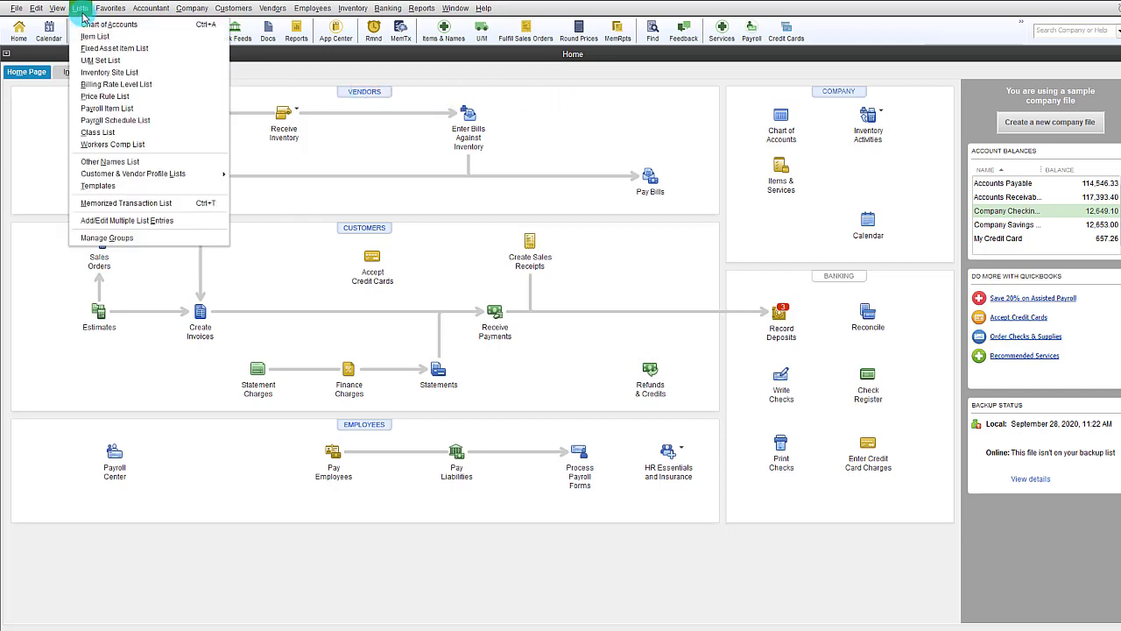
pyautogui.click(89, 221)
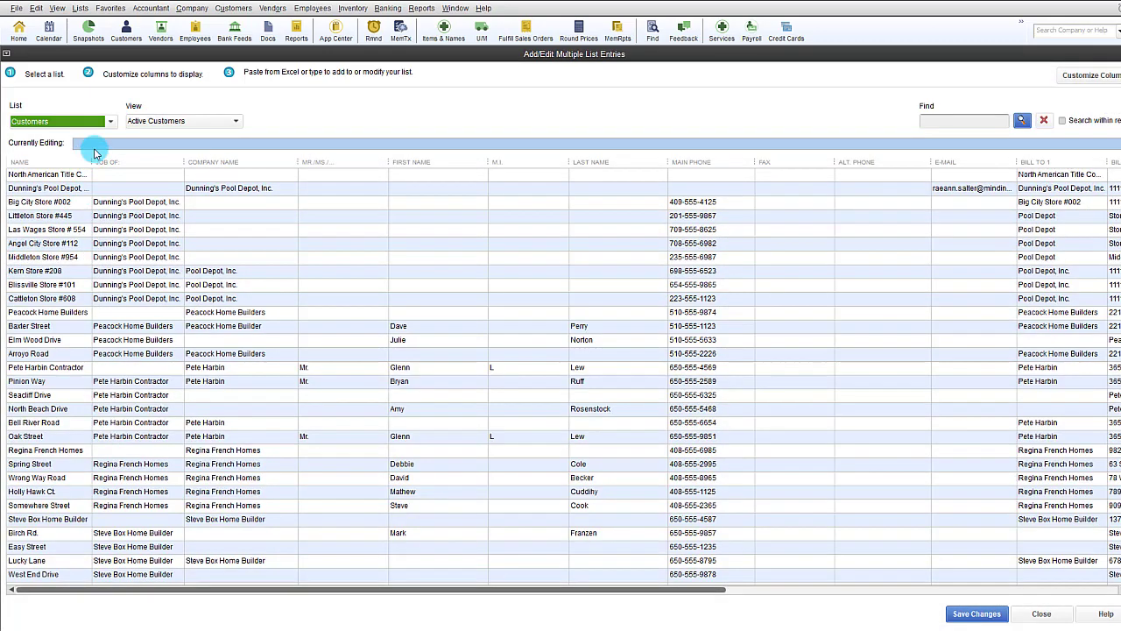
pyautogui.click(110, 121)
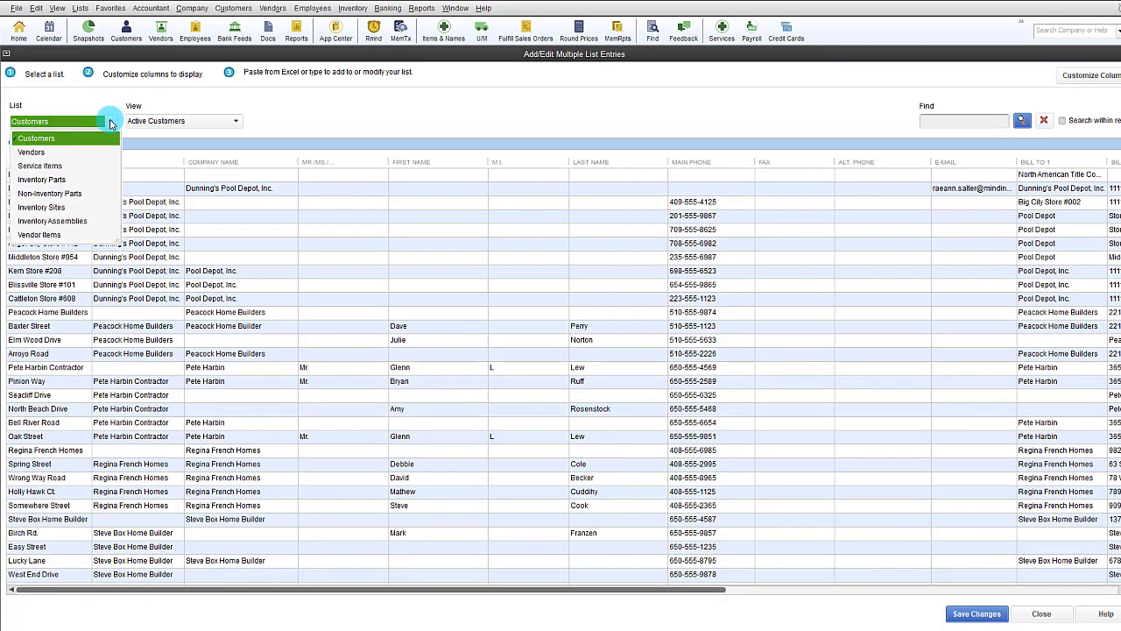
pyautogui.click(42, 179)
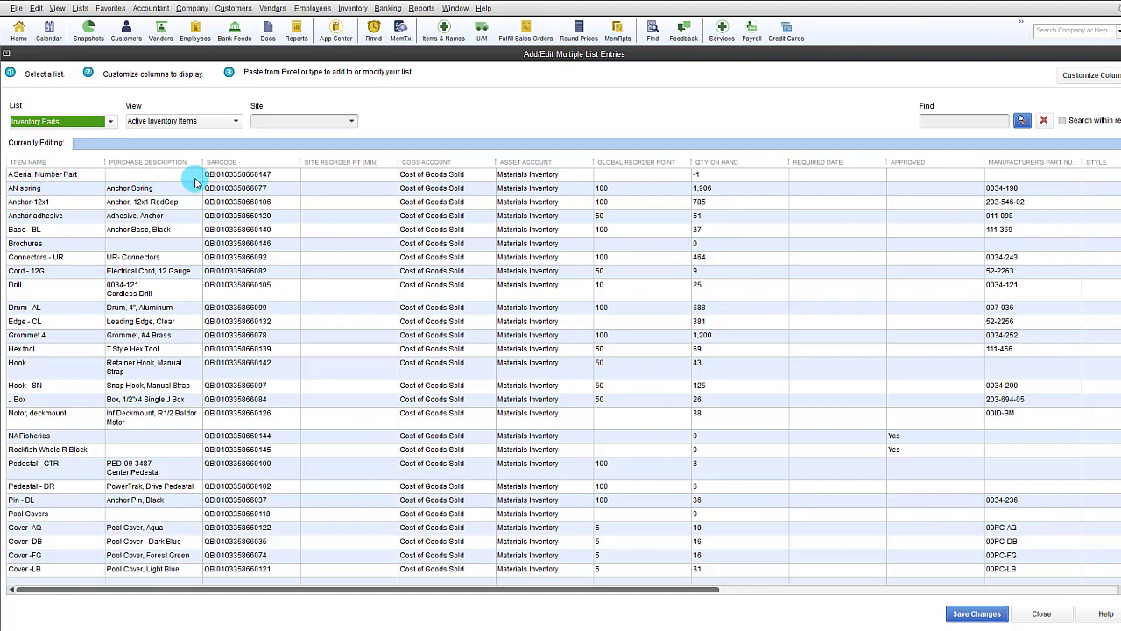
pyautogui.click(291, 175)
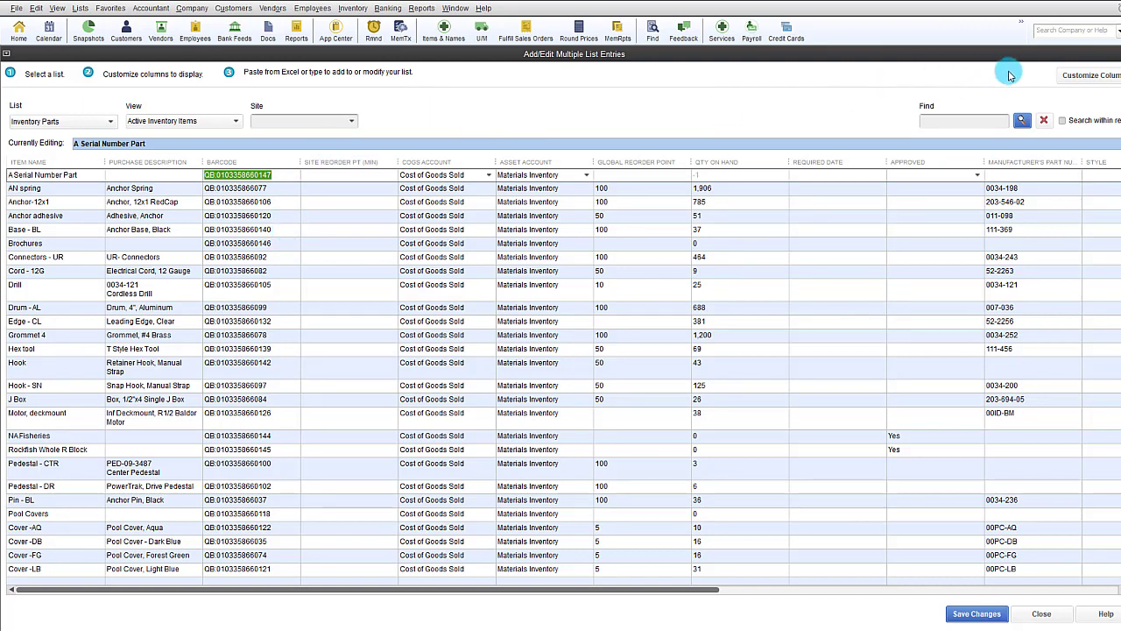
pyautogui.click(1120, 54)
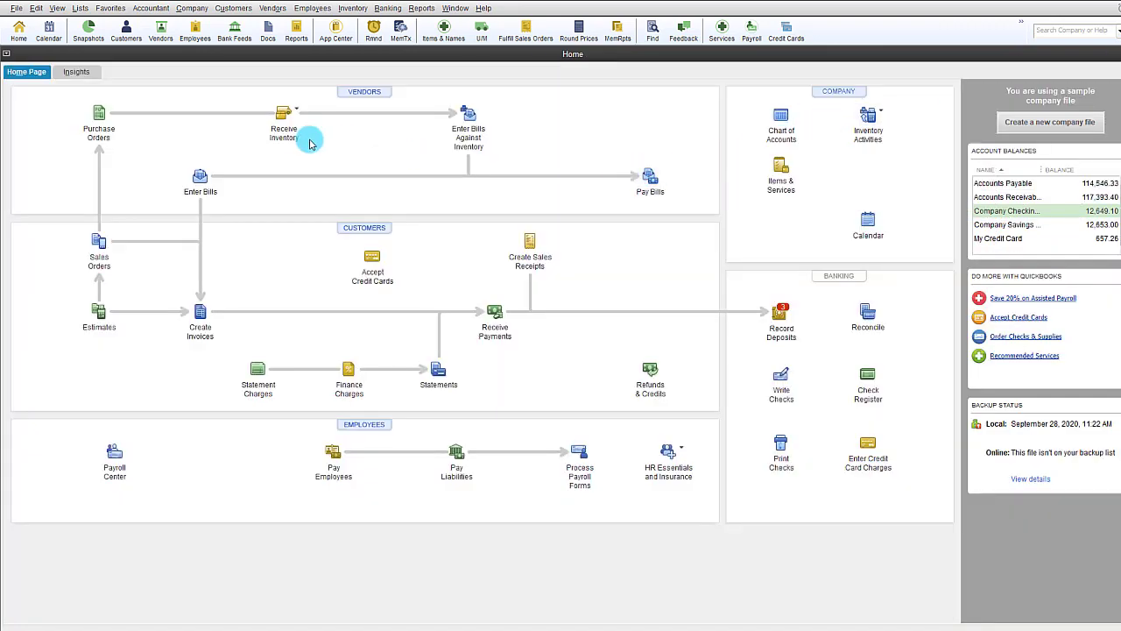
# - Create a purchase order for vendor Anderson's Hardware & Tools Supply with item Anchor-12x1 at quantity 3
pyautogui.click(99, 118)
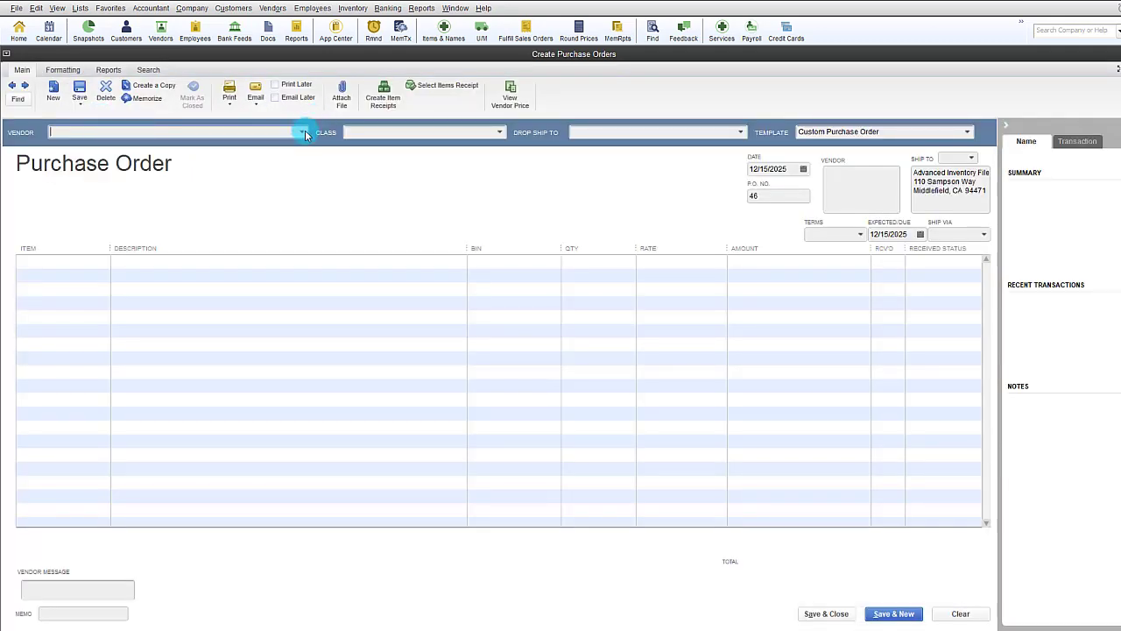
pyautogui.click(302, 131)
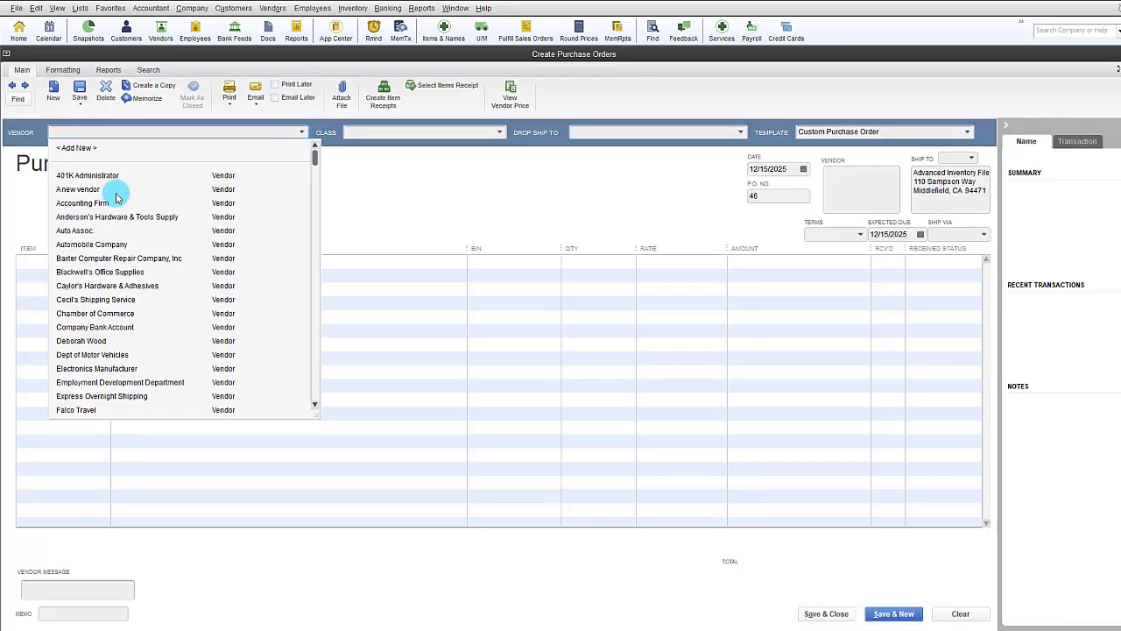
pyautogui.click(104, 216)
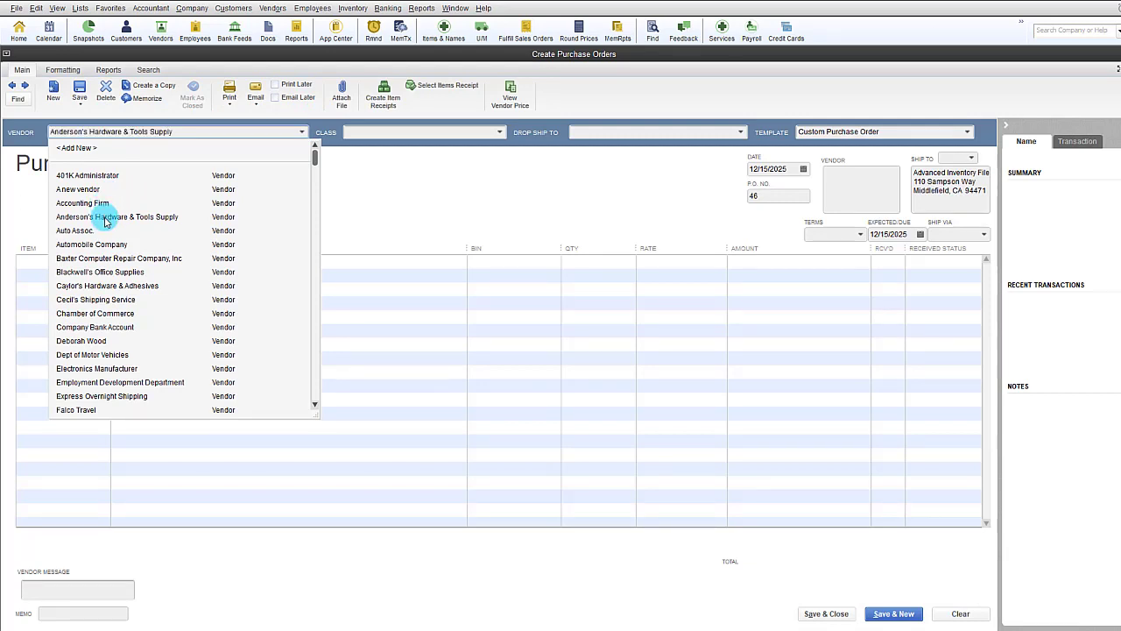
pyautogui.click(95, 261)
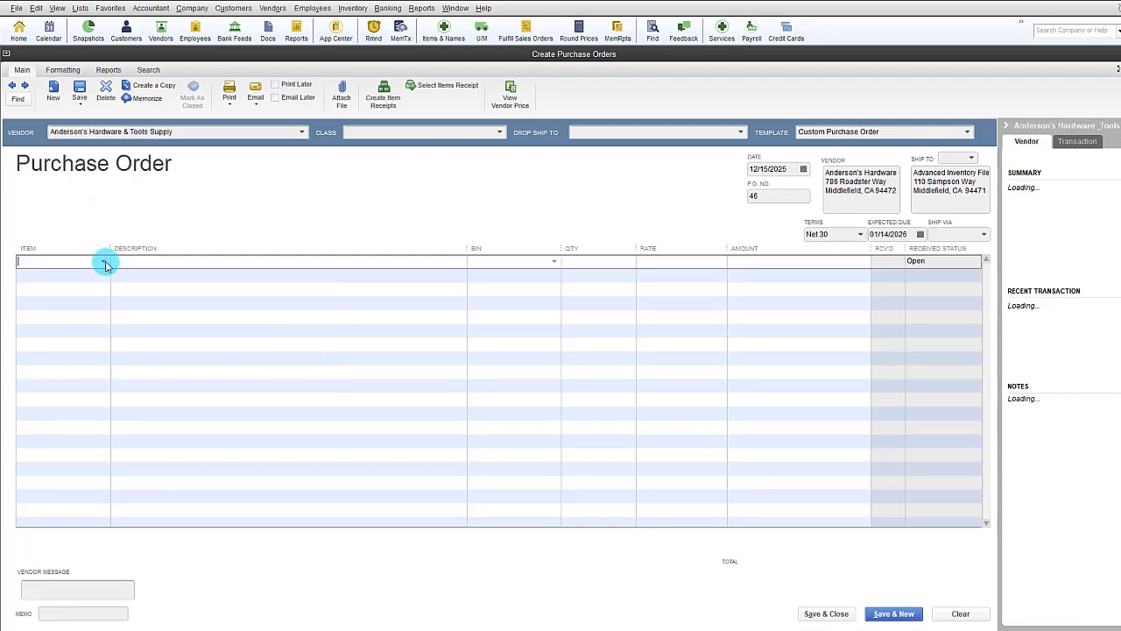
pyautogui.click(103, 261)
pyautogui.click(72, 305)
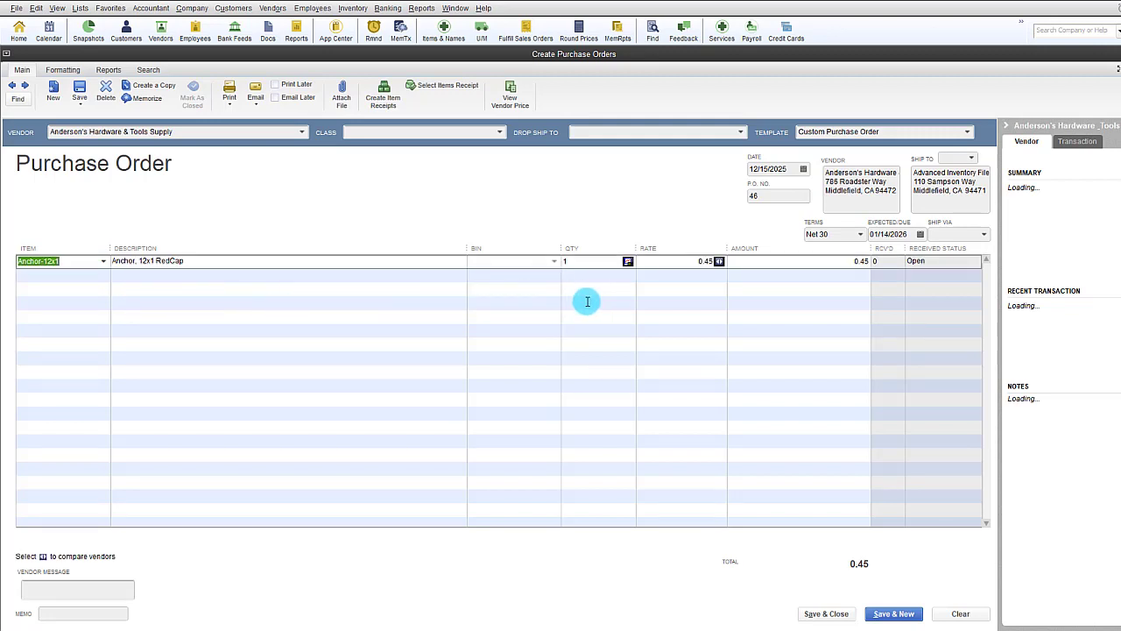
pyautogui.click(571, 262)
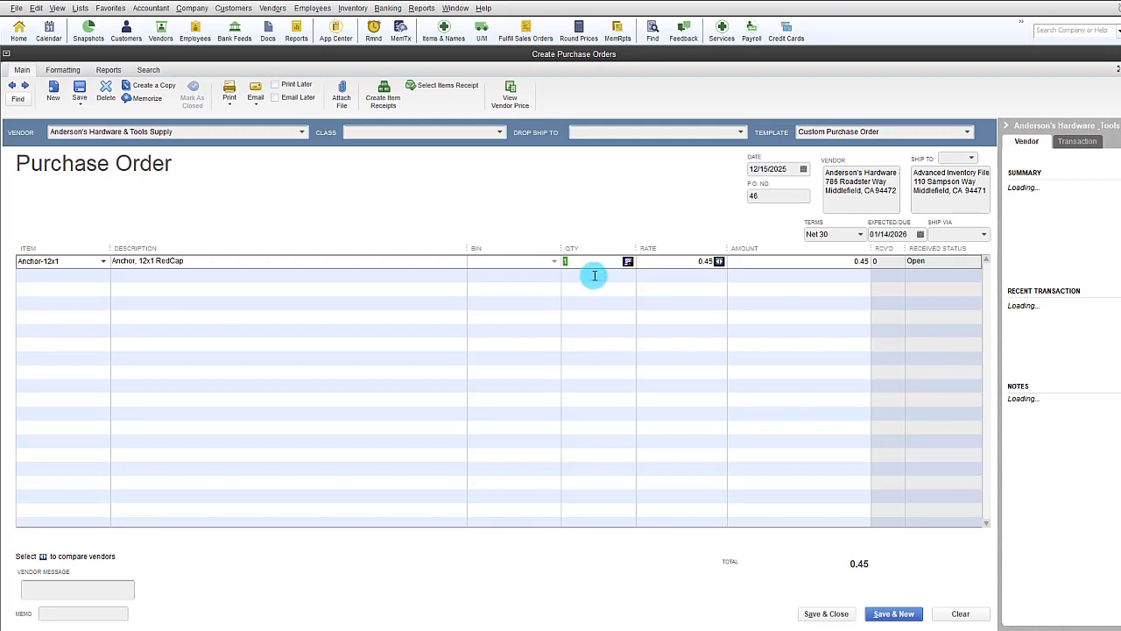
pyautogui.write('3')
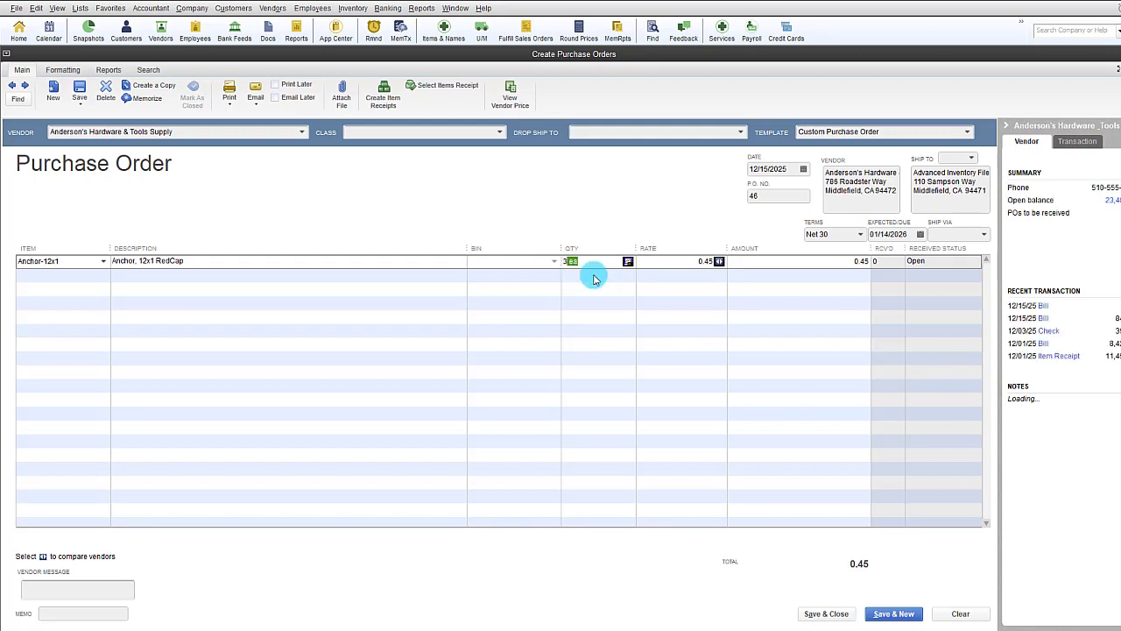
# - Add items Cord - 12G and Base - BL to the purchase order, then close it without recording
pyautogui.click(75, 278)
pyautogui.click(102, 276)
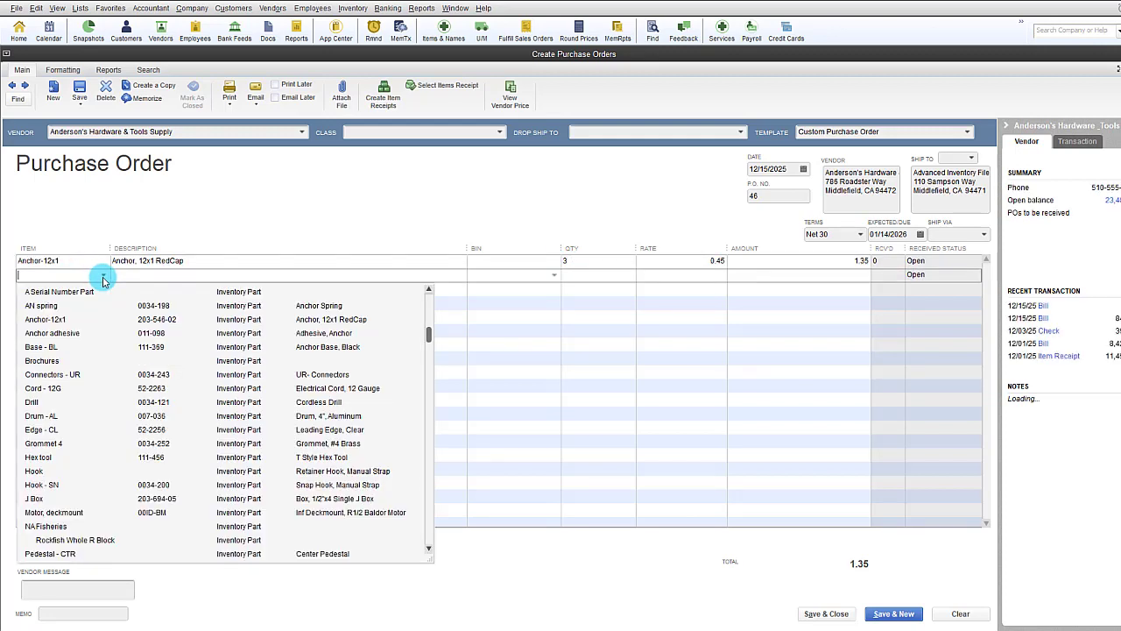
pyautogui.click(77, 388)
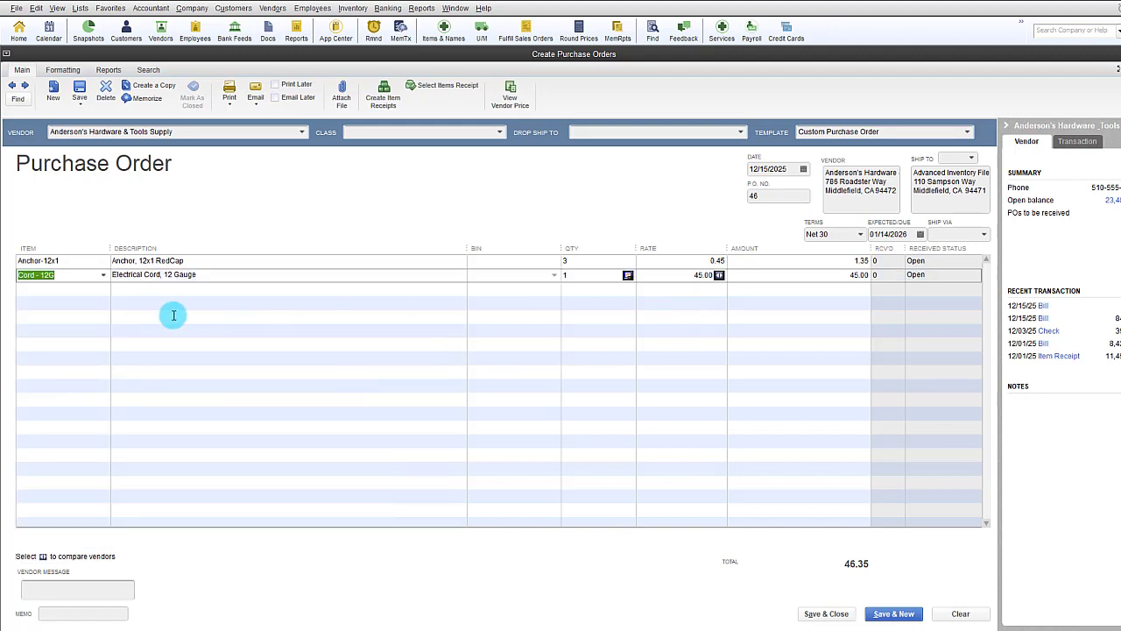
pyautogui.click(104, 290)
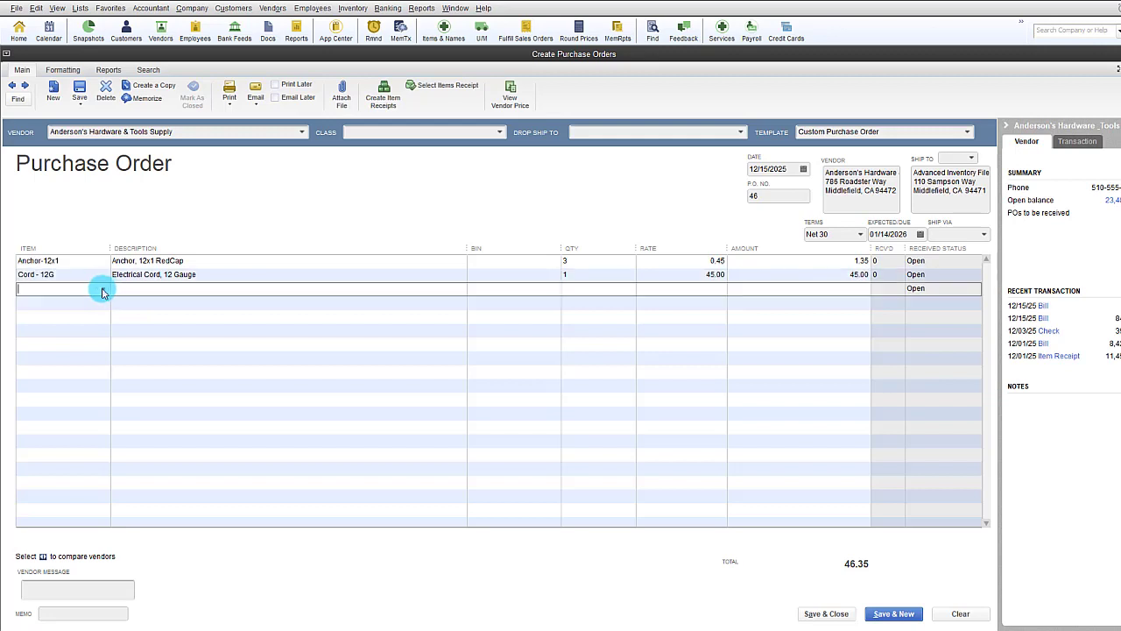
pyautogui.click(61, 360)
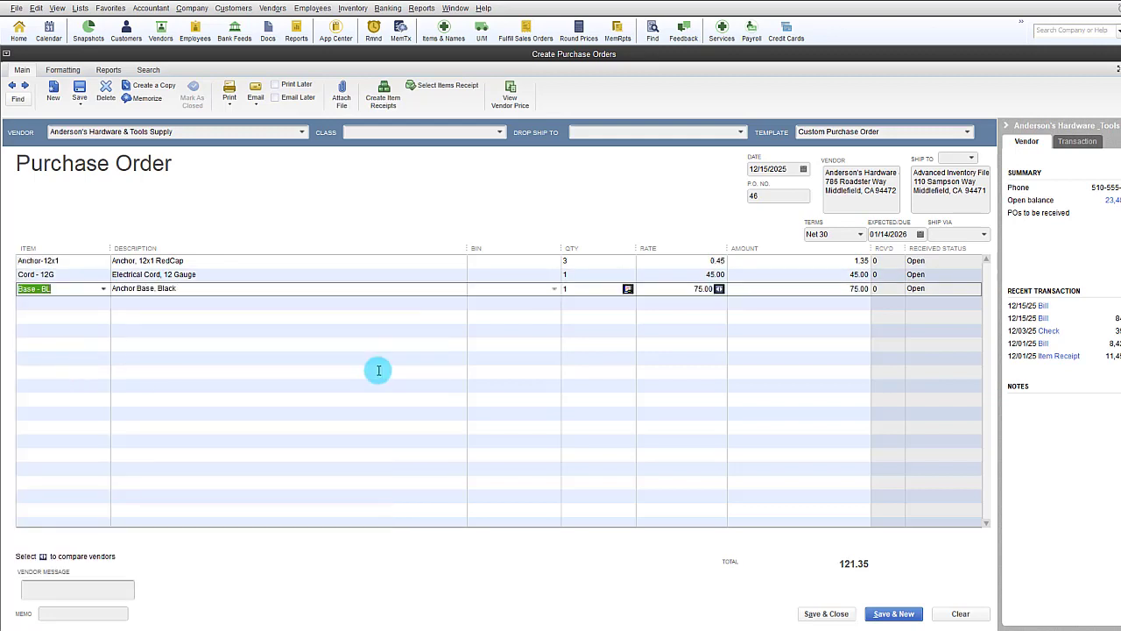
pyautogui.click(1118, 54)
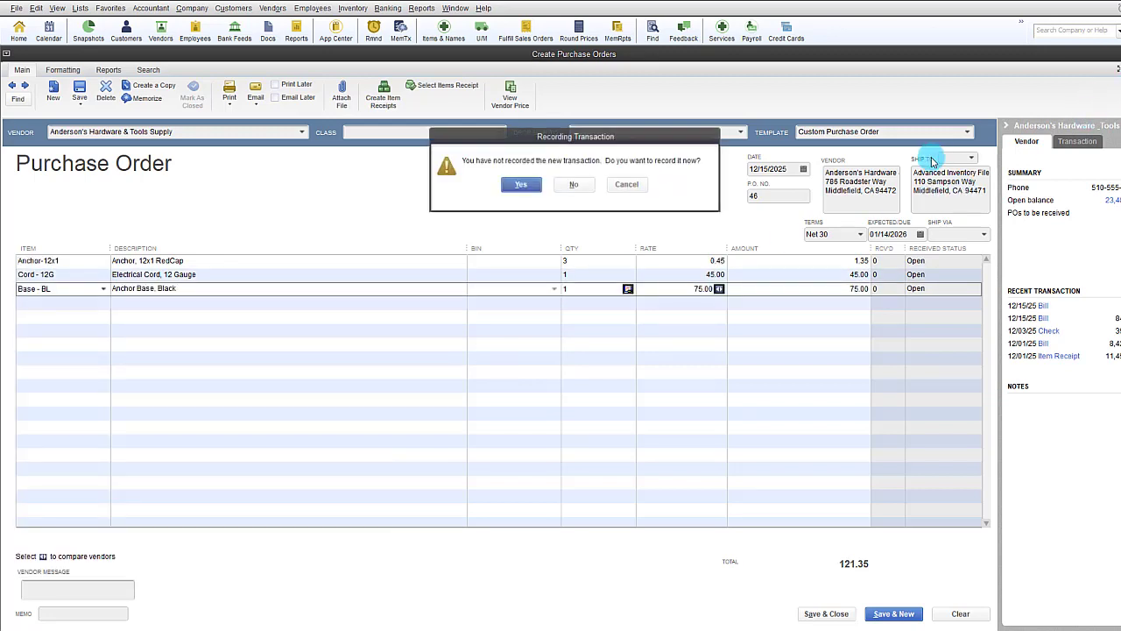
pyautogui.click(578, 189)
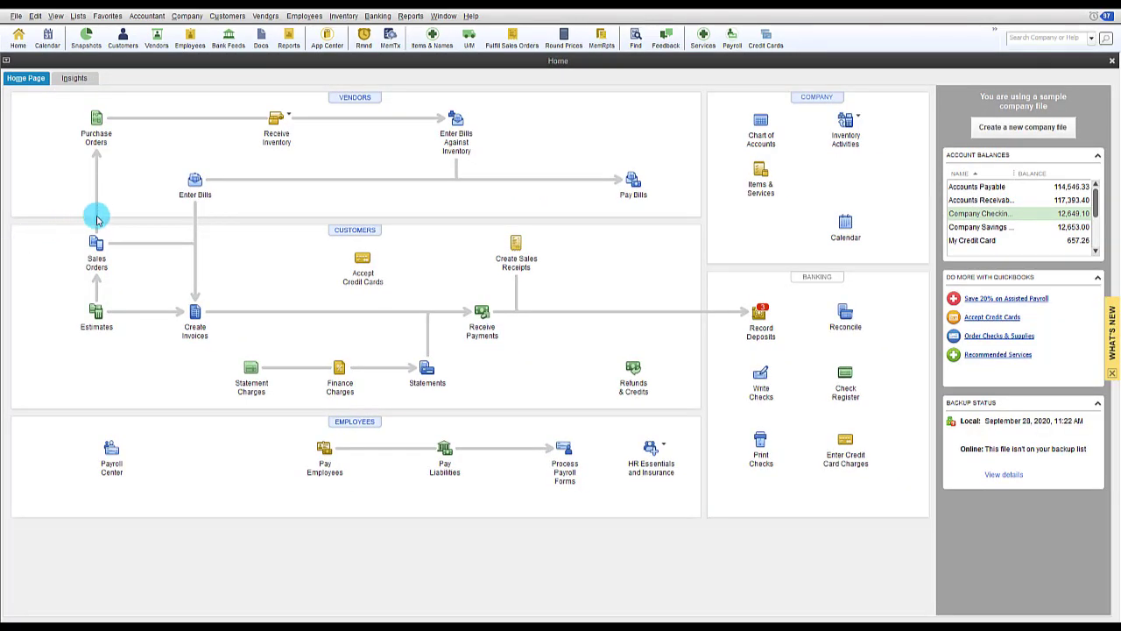
# - Create a sales order for Dunning's Pool Depot, Inc.:Big City Store #002 with item Anchor-12x1 at an ordered quantity of 4
pyautogui.click(127, 248)
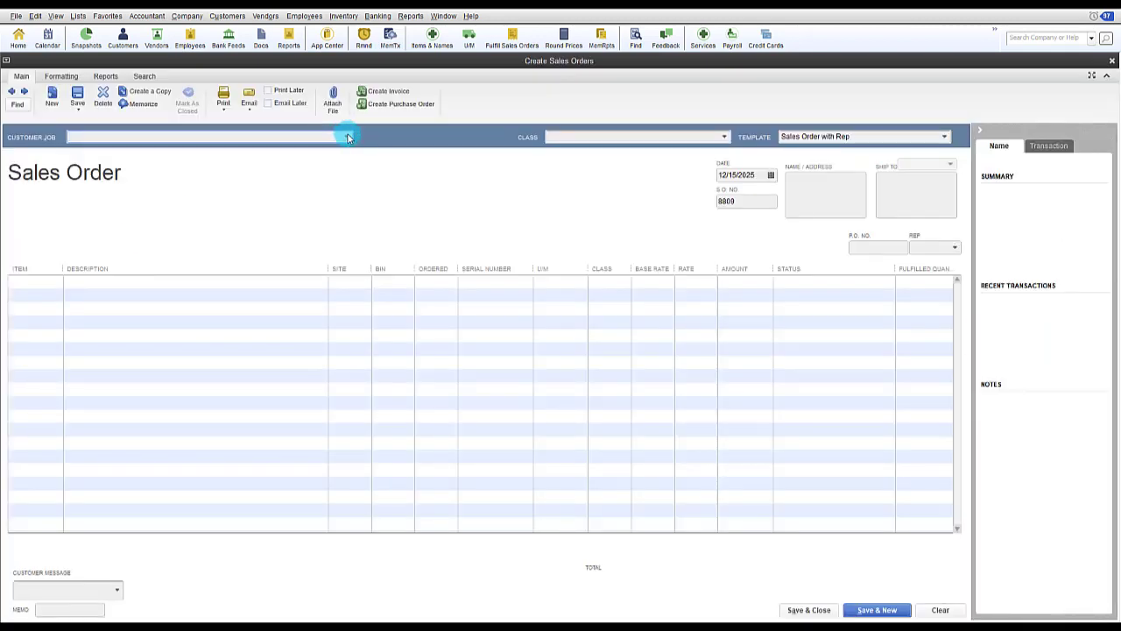
pyautogui.click(347, 137)
pyautogui.click(127, 209)
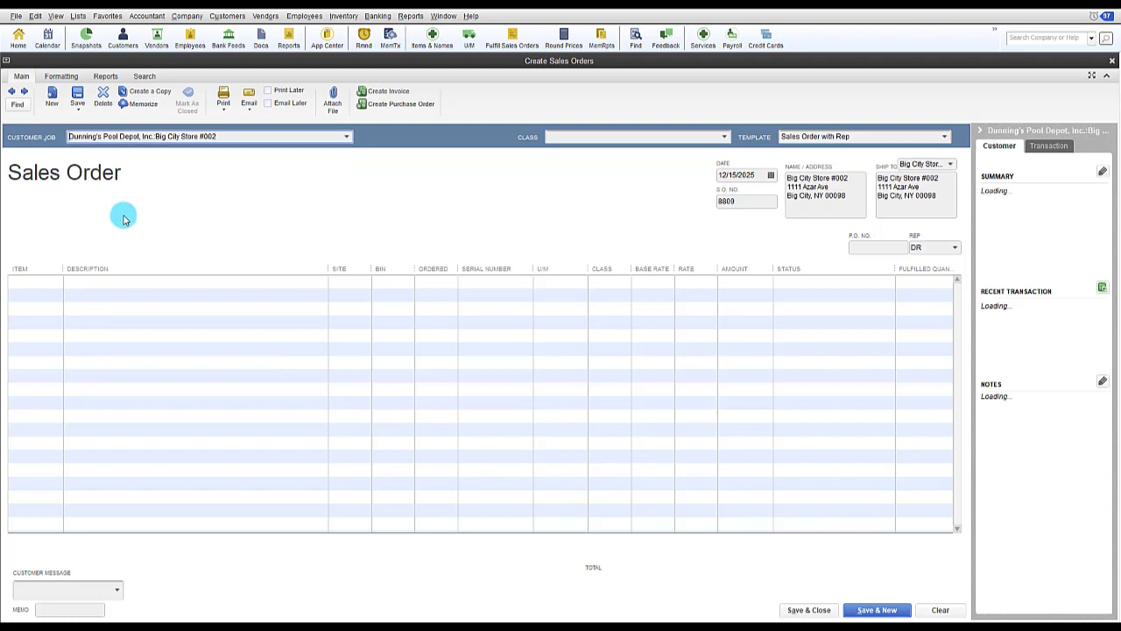
pyautogui.click(52, 282)
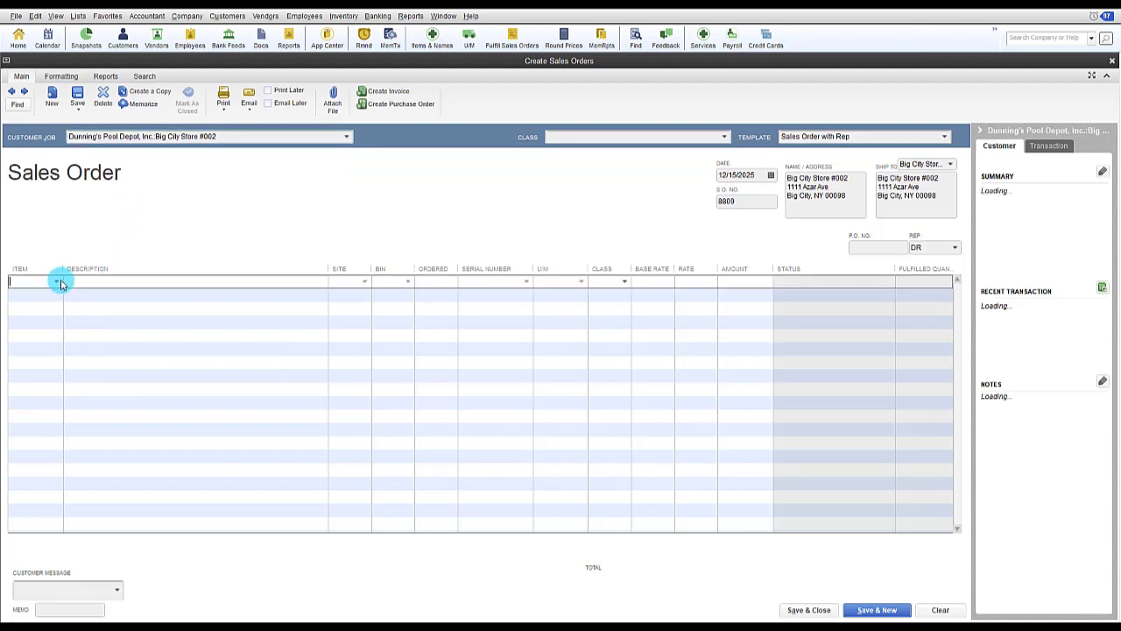
pyautogui.click(56, 282)
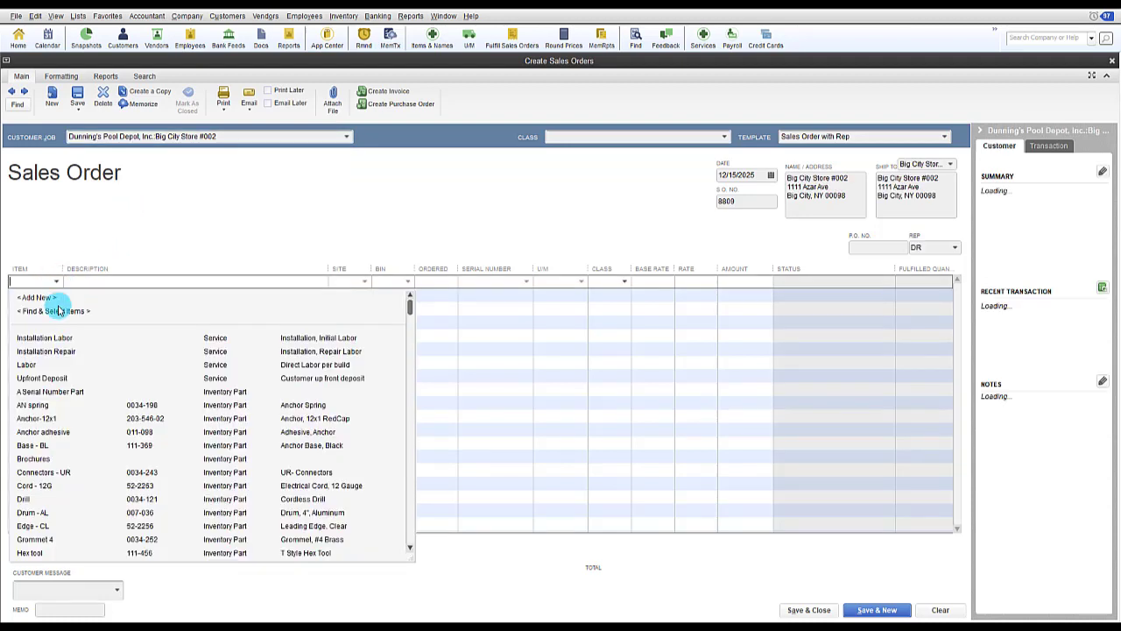
pyautogui.click(70, 423)
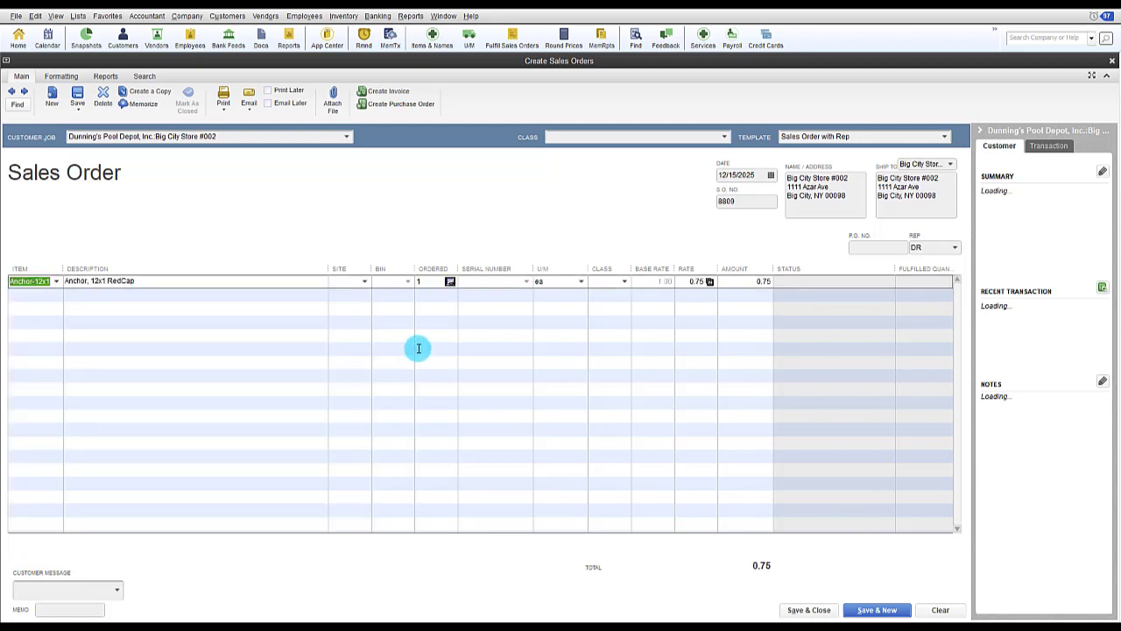
pyautogui.click(419, 285)
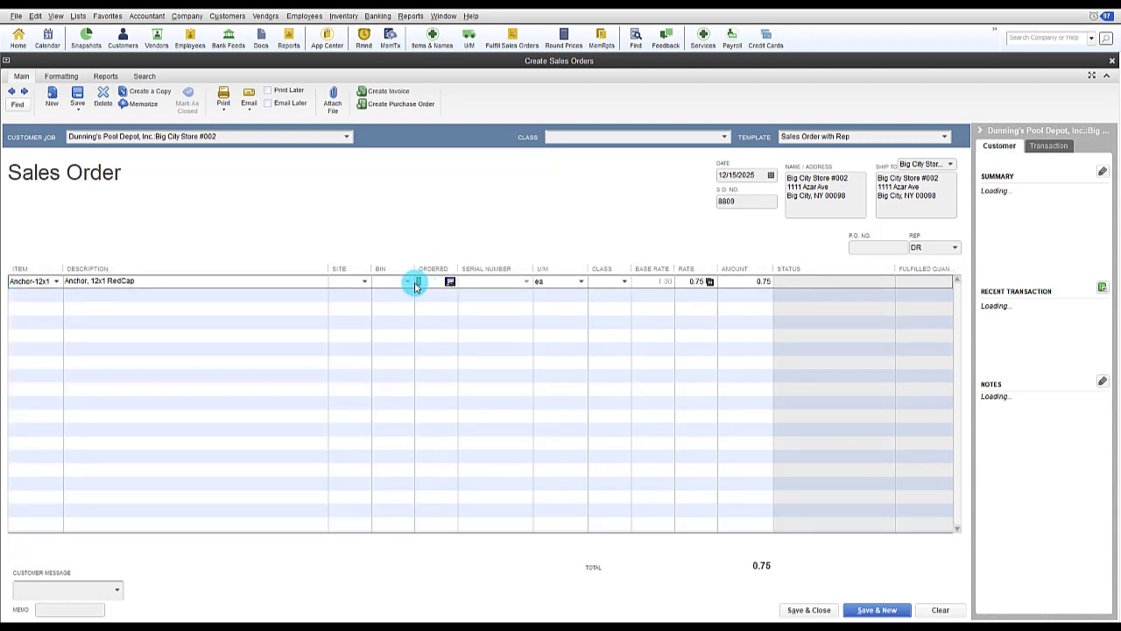
pyautogui.write('4')
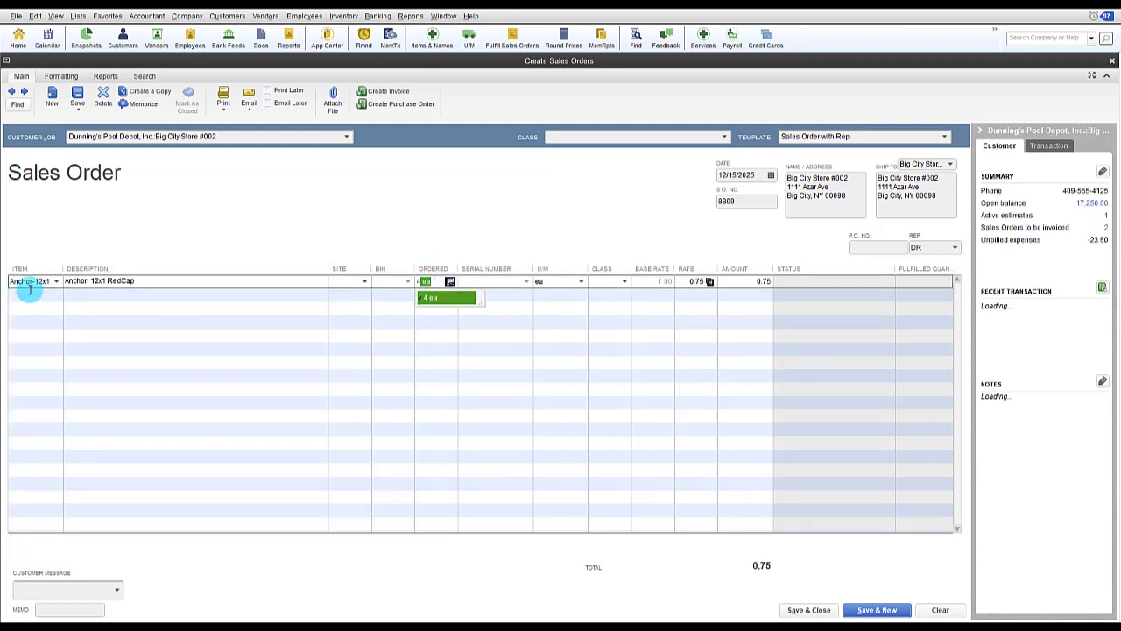
# - Add items Base - BL and Connectors - UR to the sales order, then clear and close it without saving
pyautogui.click(31, 295)
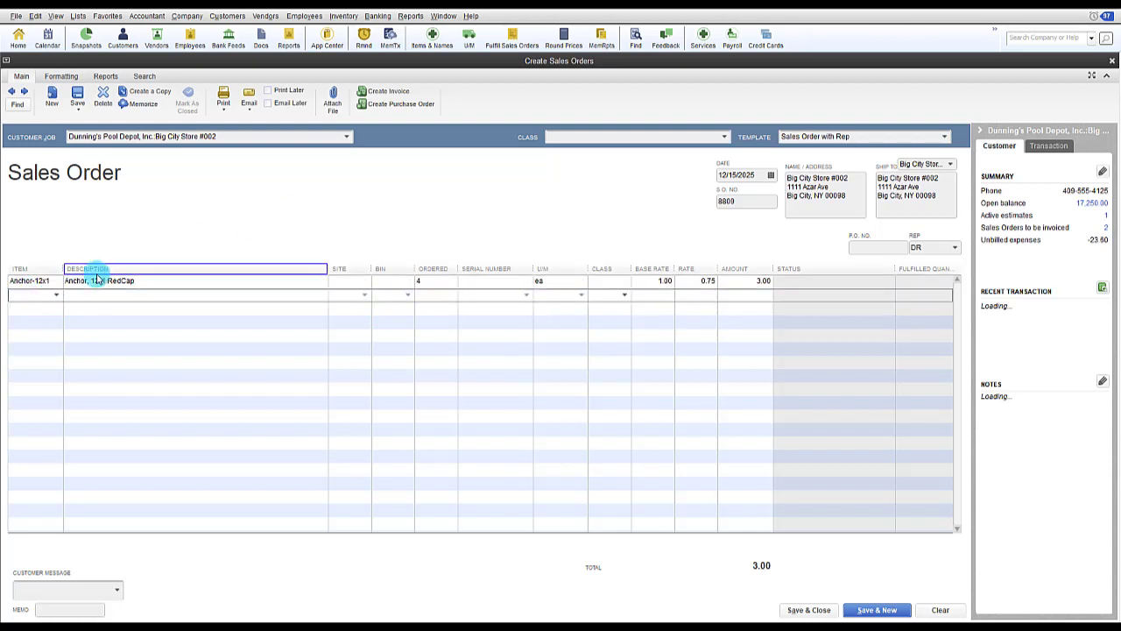
pyautogui.click(56, 295)
pyautogui.click(39, 461)
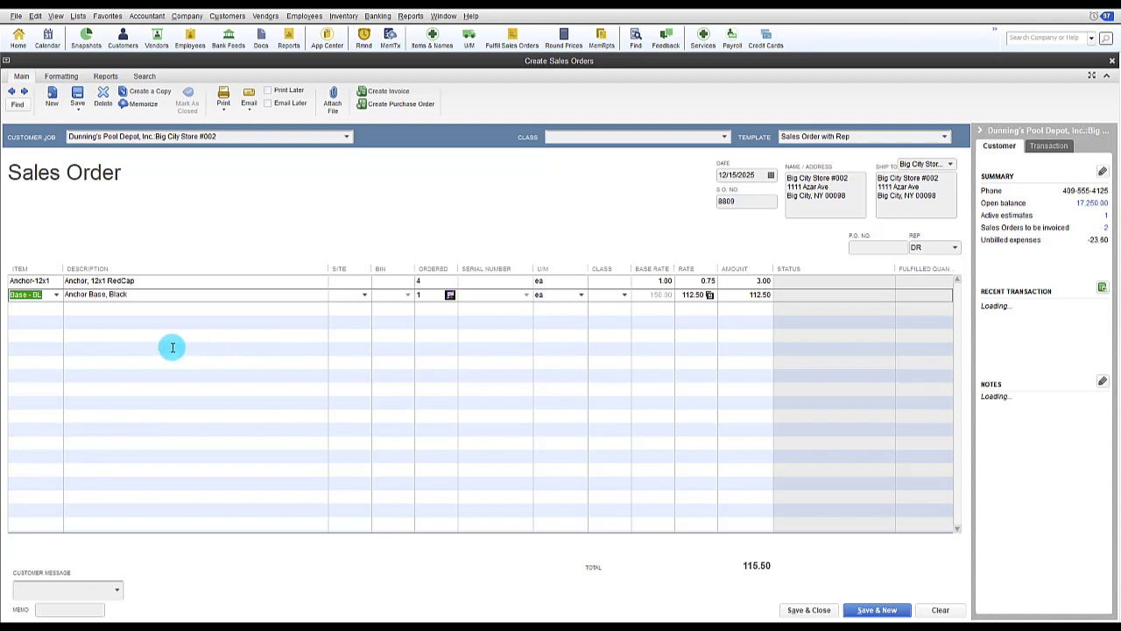
pyautogui.click(54, 308)
pyautogui.click(55, 307)
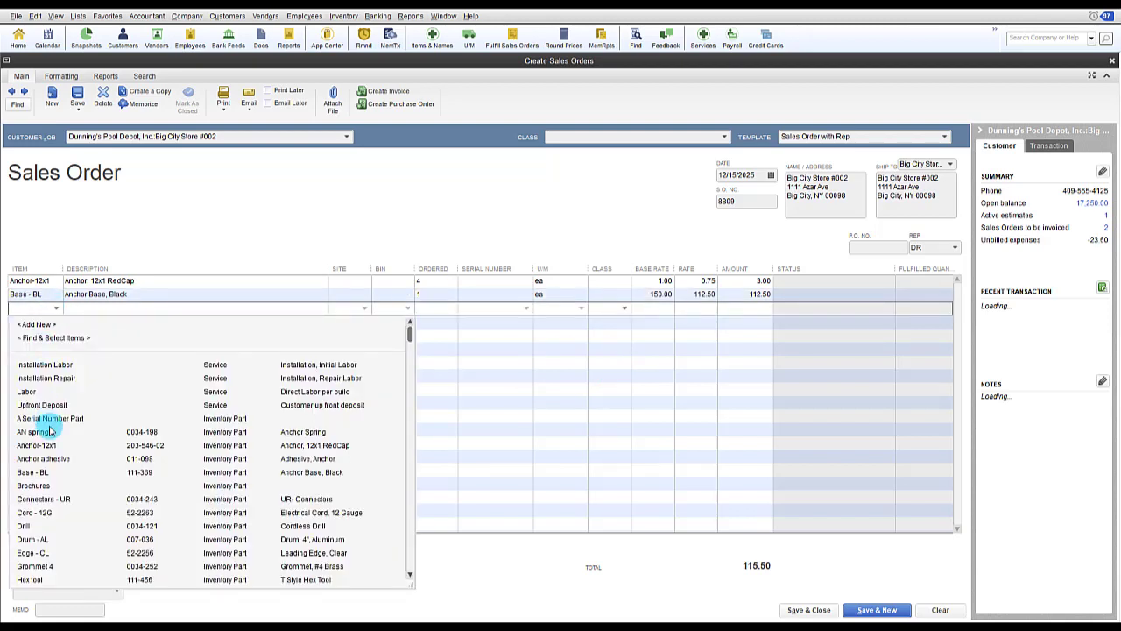
pyautogui.click(69, 497)
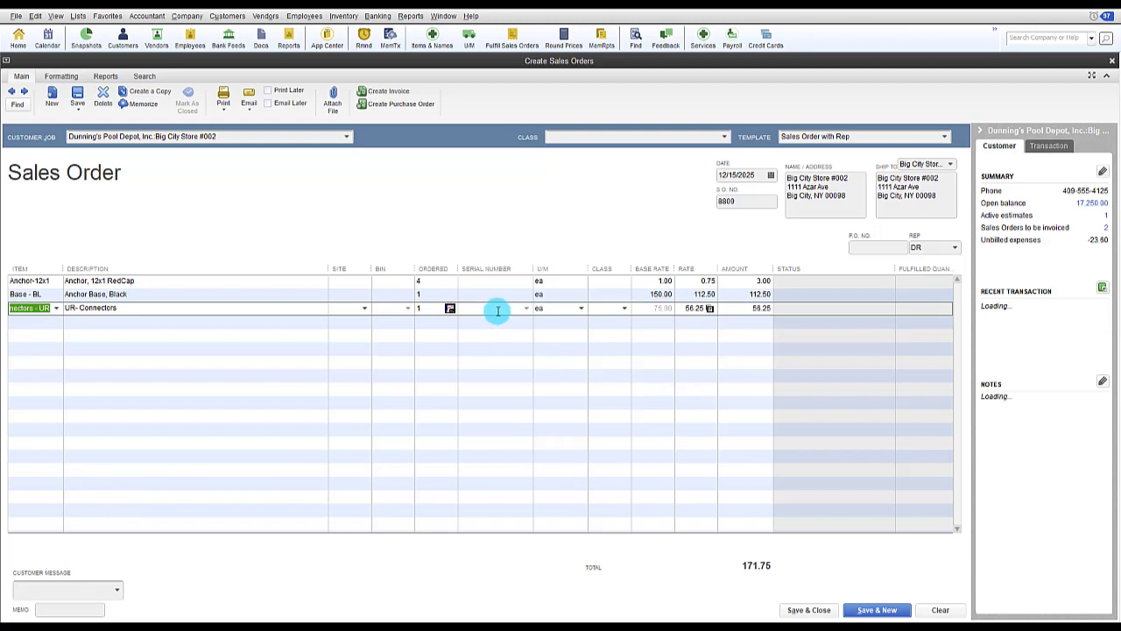
pyautogui.click(346, 311)
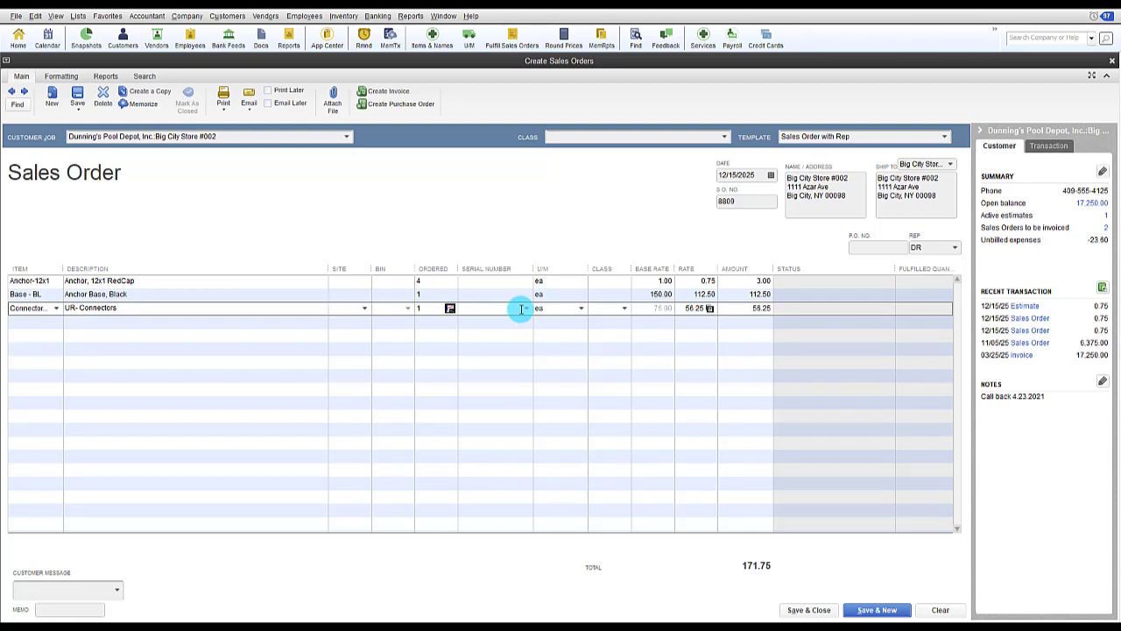
pyautogui.click(930, 609)
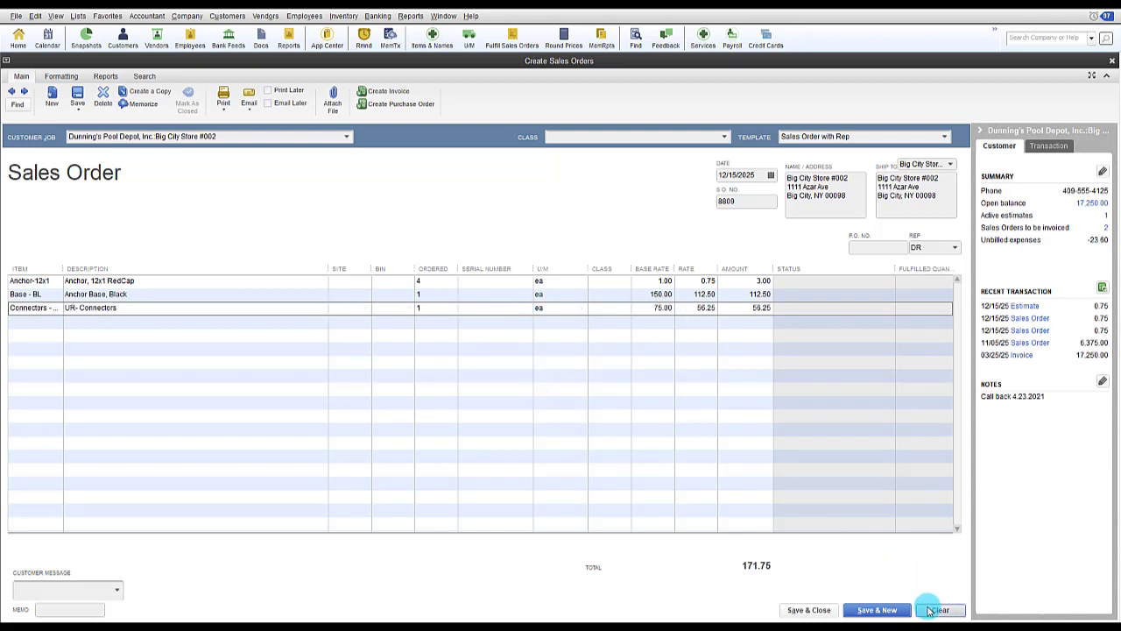
pyautogui.click(1114, 60)
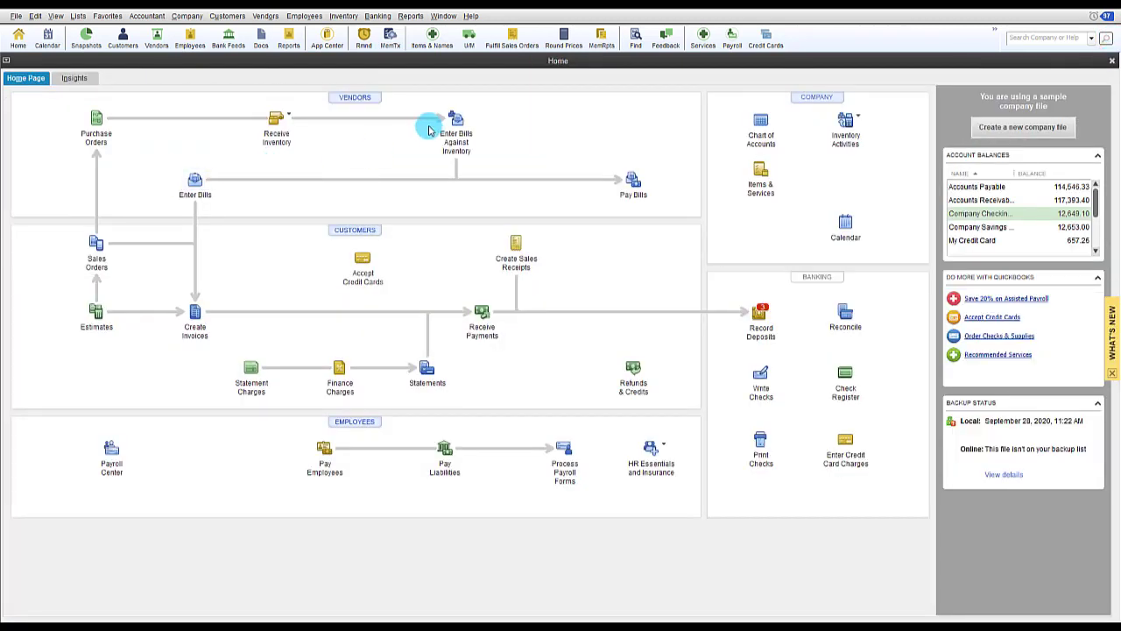
# - Start an inventory transfer with Atlanta Warehouse as both the source and the destination site
pyautogui.click(847, 121)
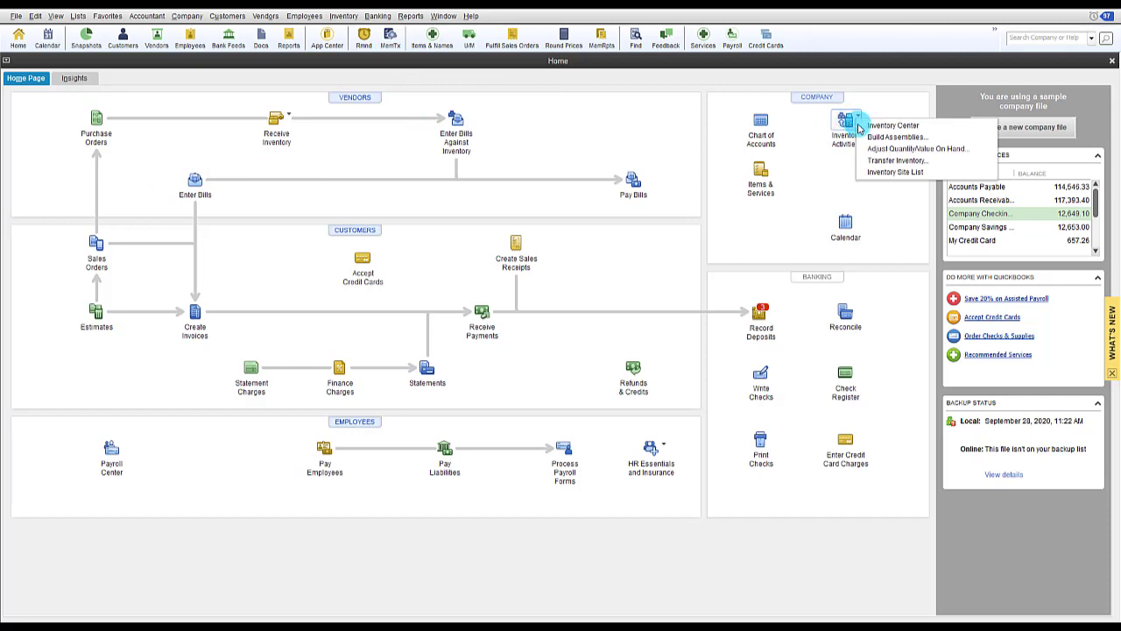
pyautogui.click(879, 161)
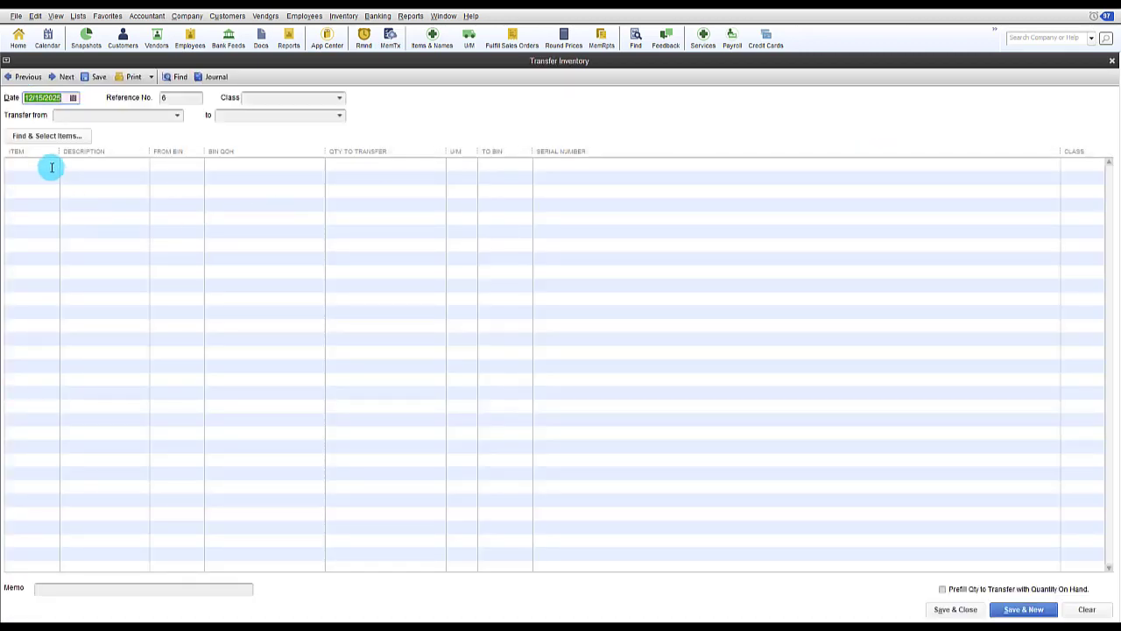
pyautogui.click(177, 115)
pyautogui.click(91, 160)
pyautogui.click(340, 117)
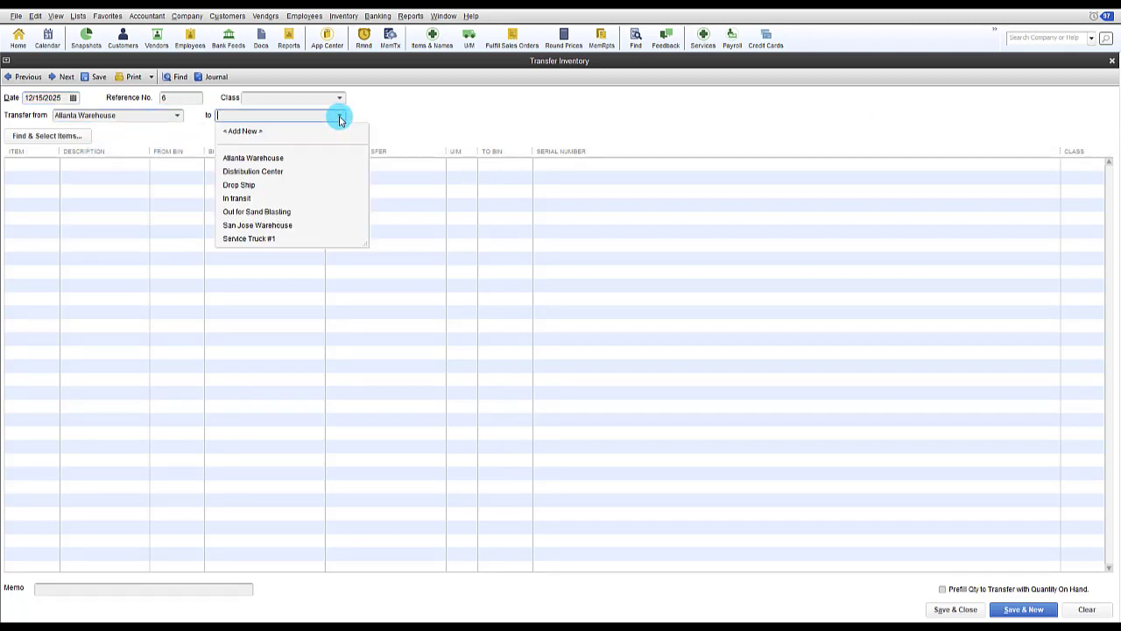
pyautogui.click(253, 157)
# - Add the Brochures item to the inventory transfer, then close the transfer without recording it
pyautogui.click(46, 165)
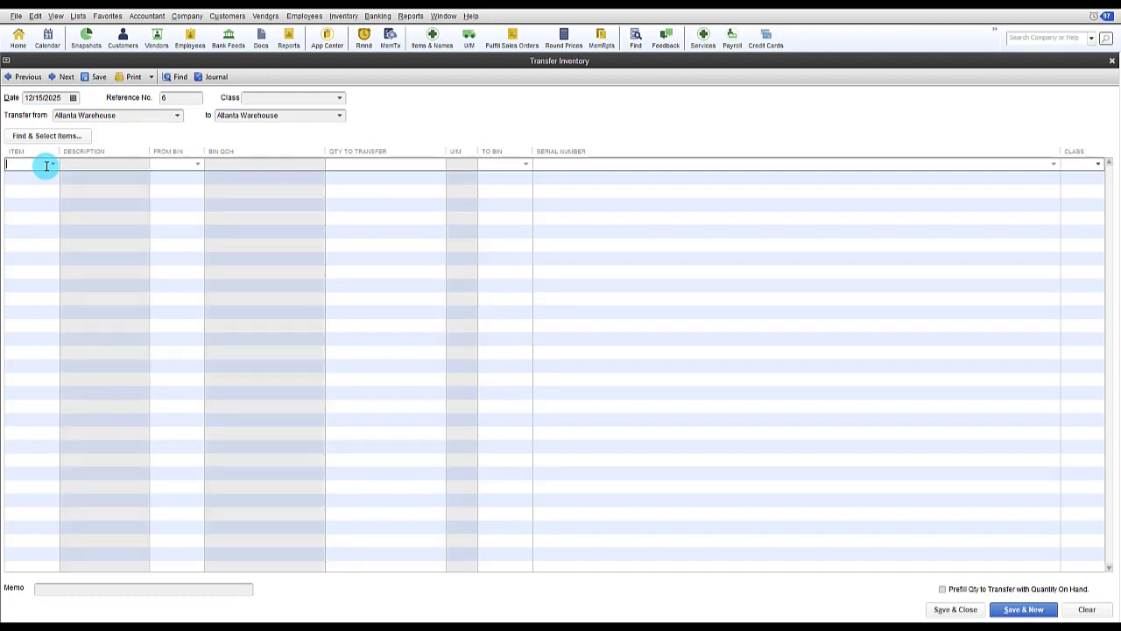
pyautogui.click(52, 164)
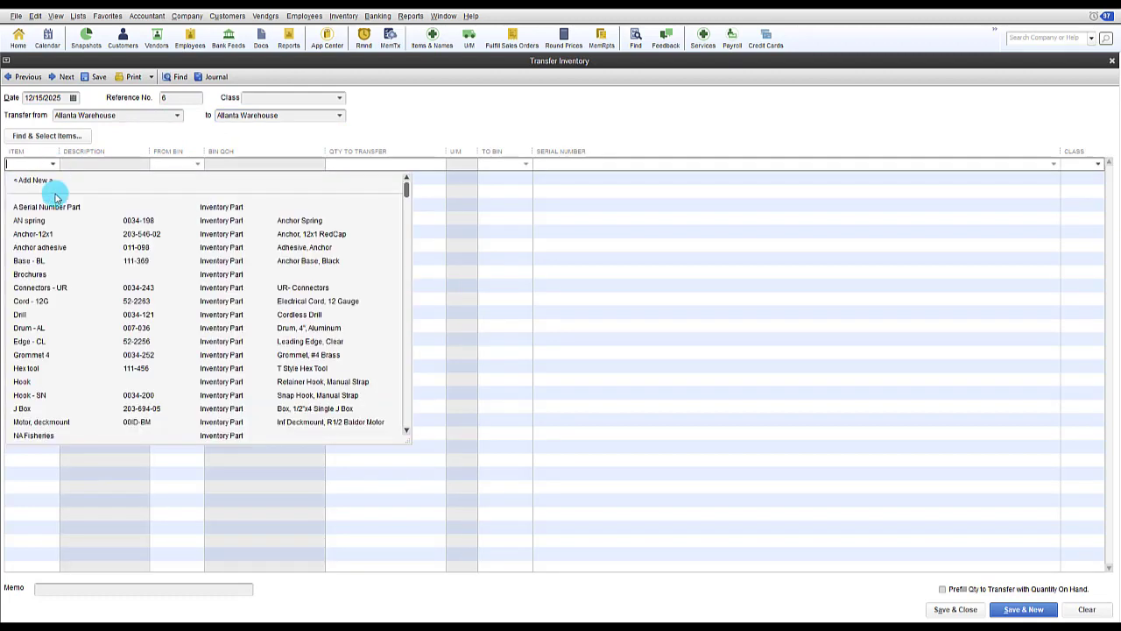
pyautogui.click(44, 273)
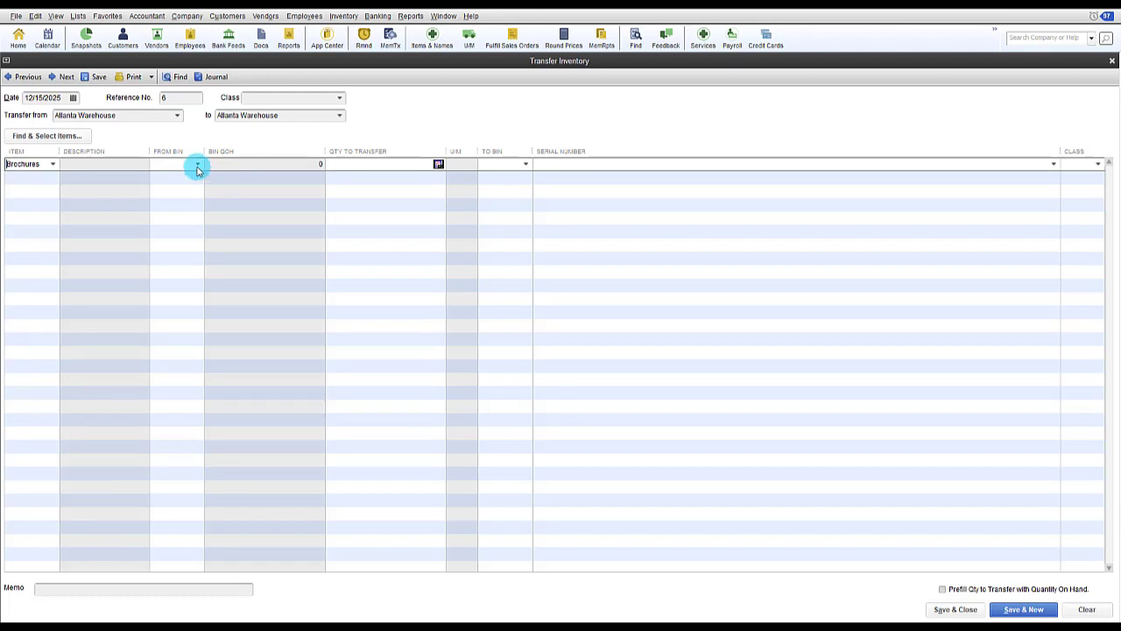
pyautogui.click(544, 165)
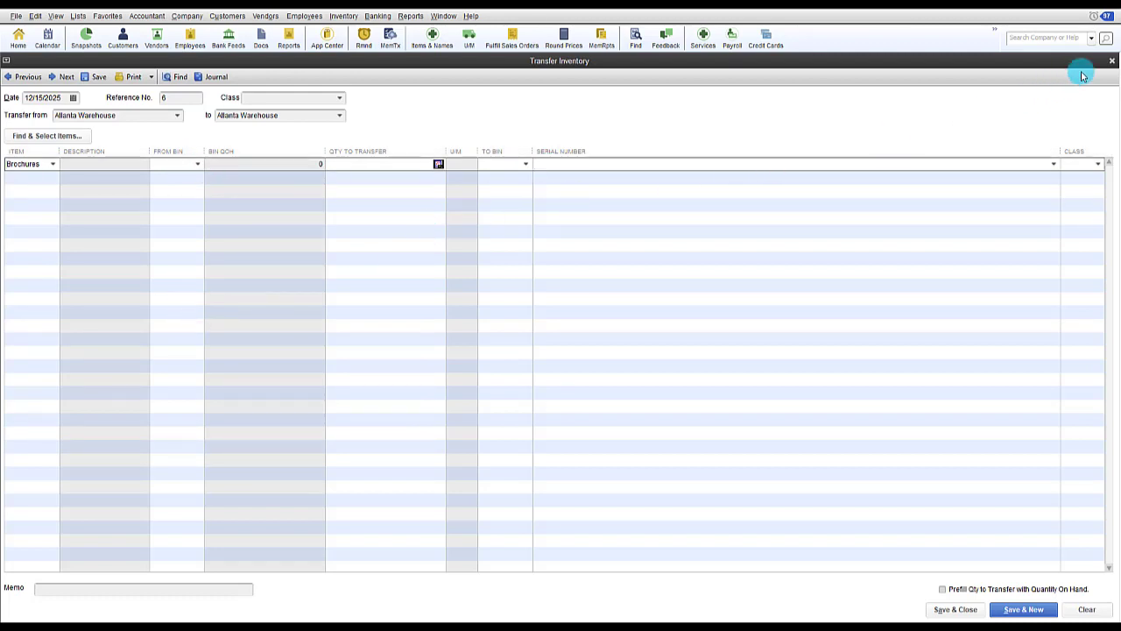
pyautogui.click(1111, 67)
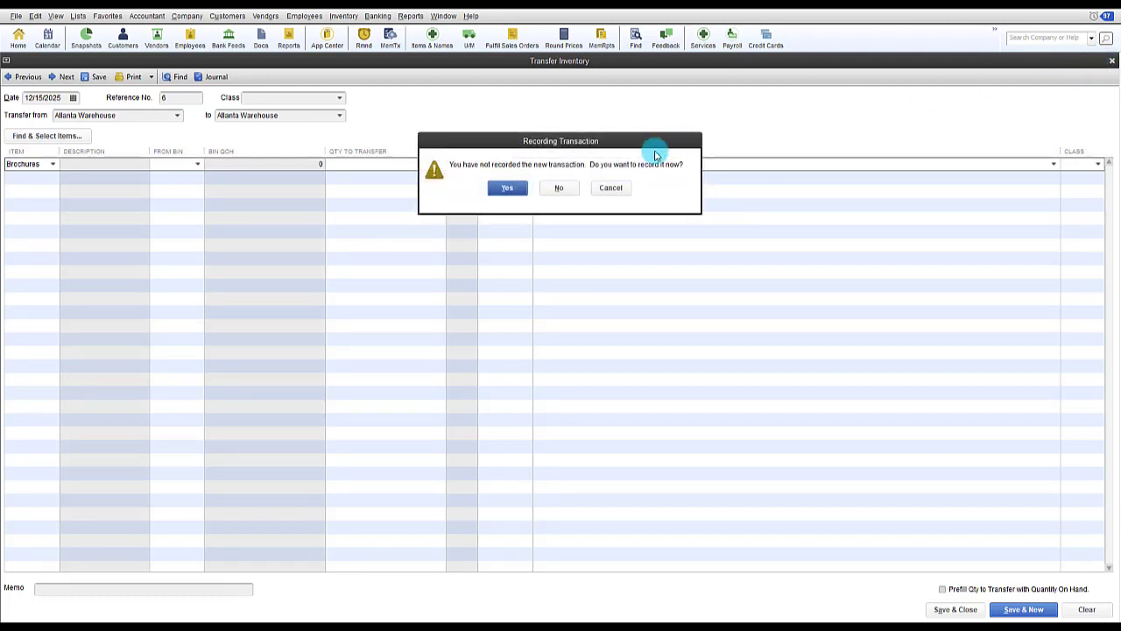
pyautogui.click(573, 191)
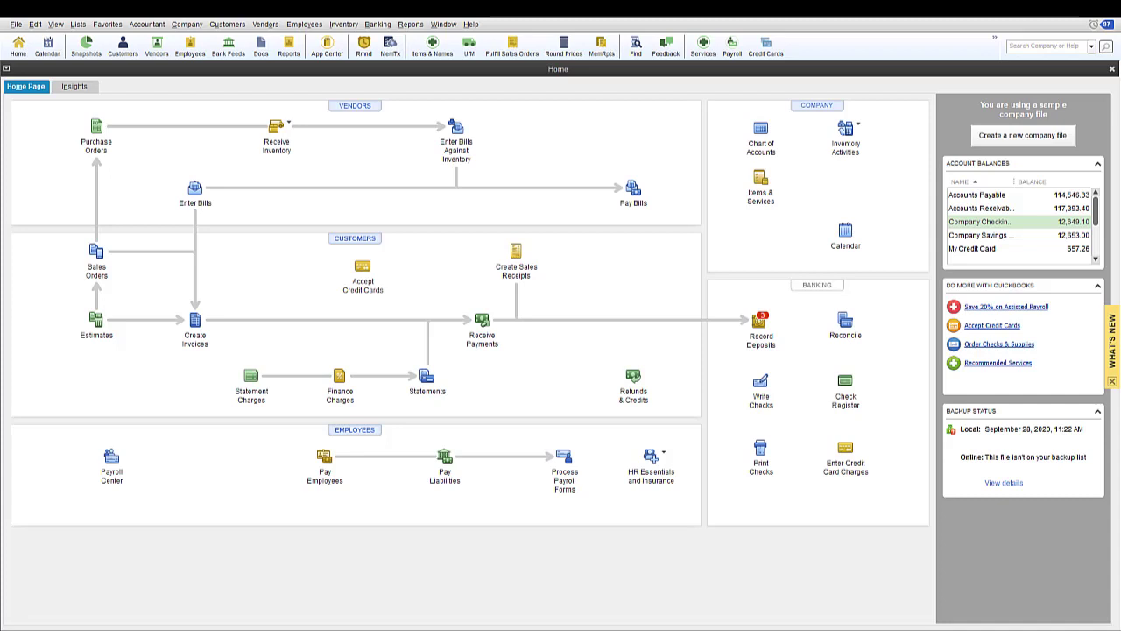
# - View the memorized Item Price List report, examine the barcode images of the items, then close the report
pyautogui.click(411, 24)
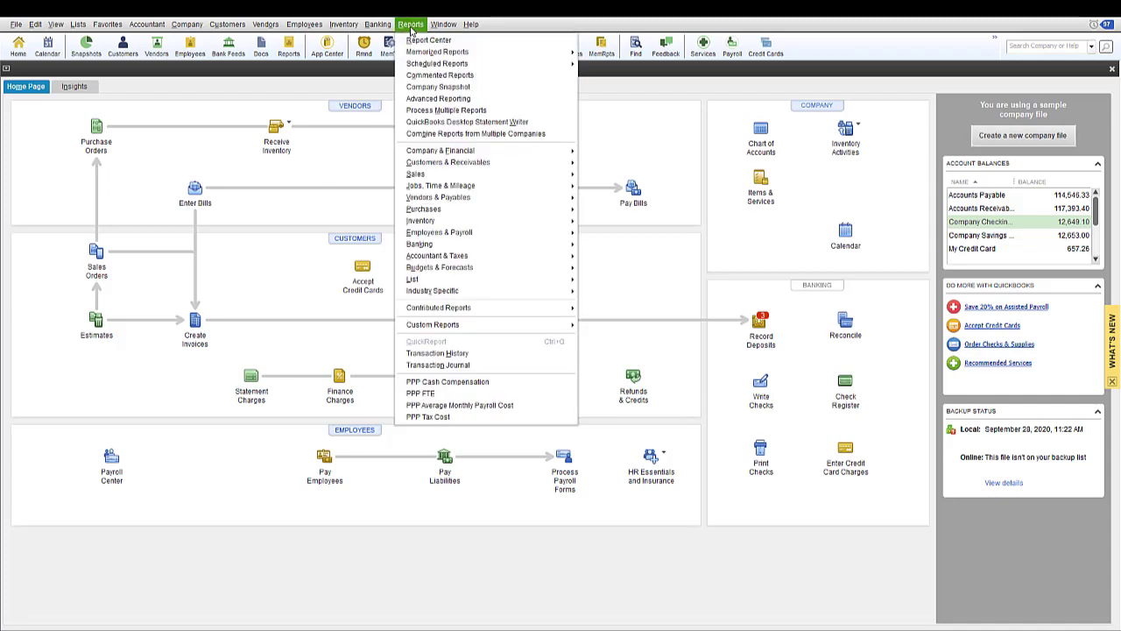
pyautogui.moveTo(546, 54)
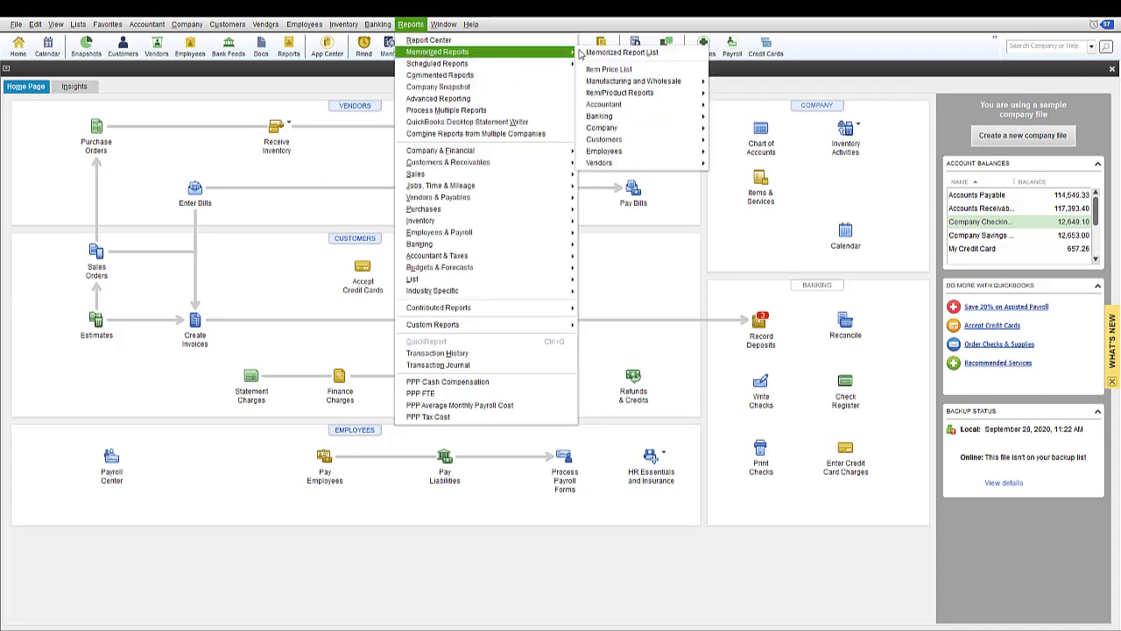
pyautogui.click(609, 68)
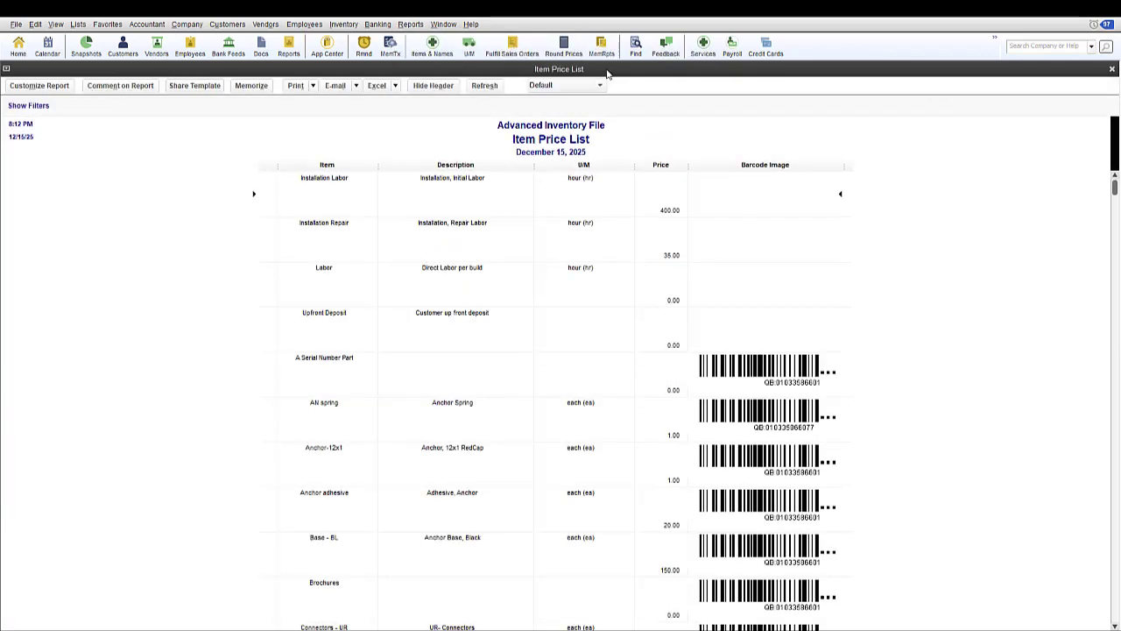
pyautogui.scroll(-5, 226, 350)
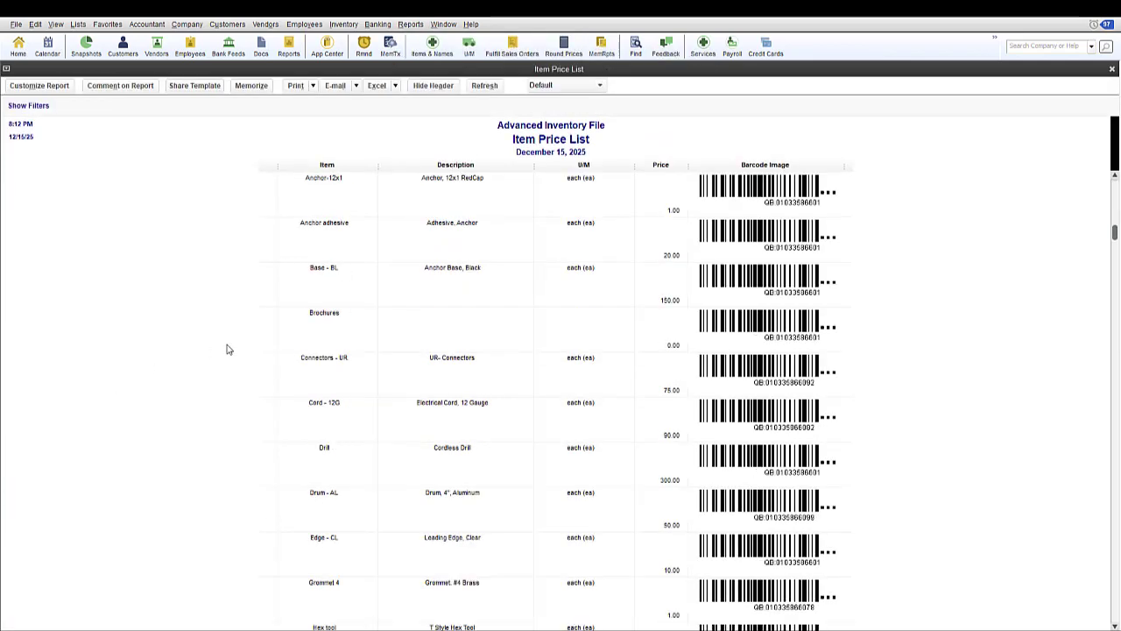
pyautogui.scroll(-3, 227, 349)
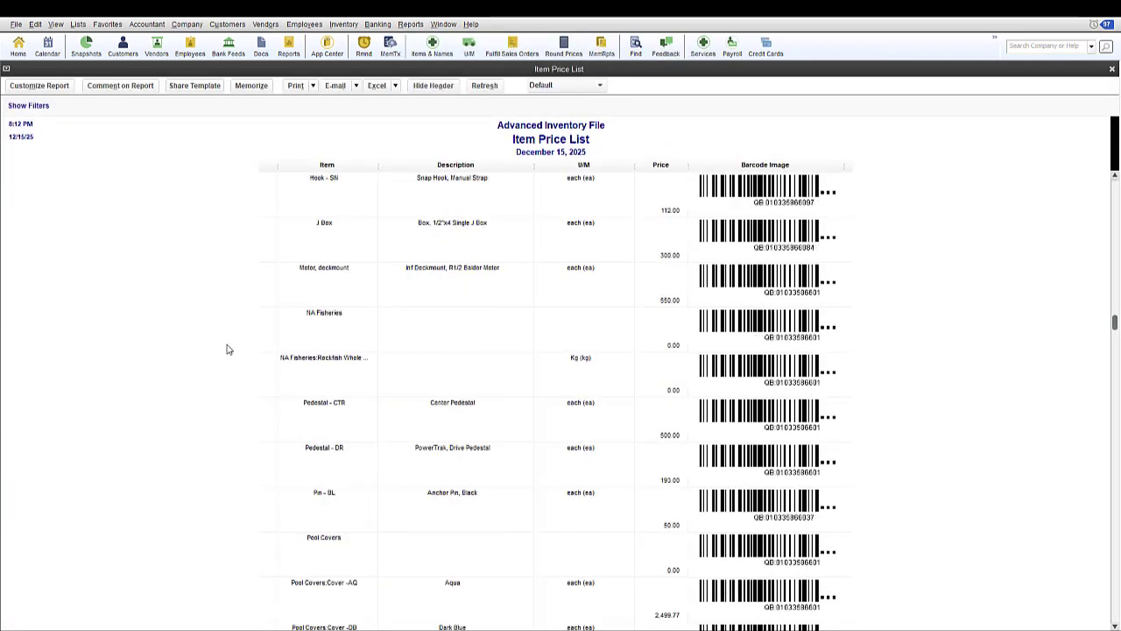
pyautogui.scroll(-3, 227, 349)
pyautogui.scroll(-5, 226, 350)
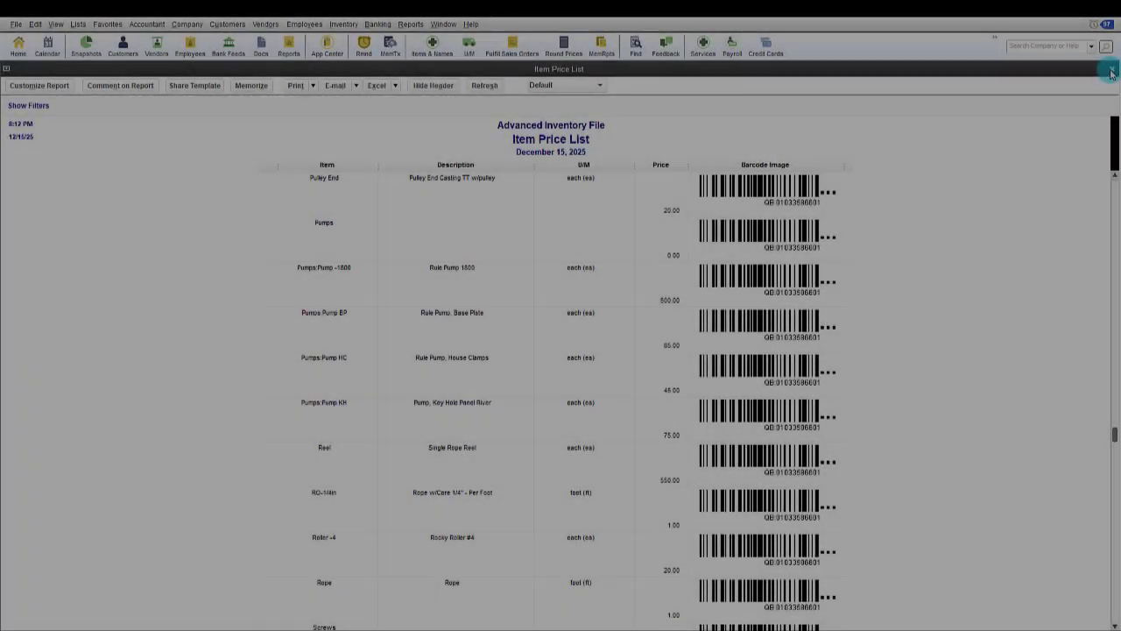
pyautogui.click(1111, 71)
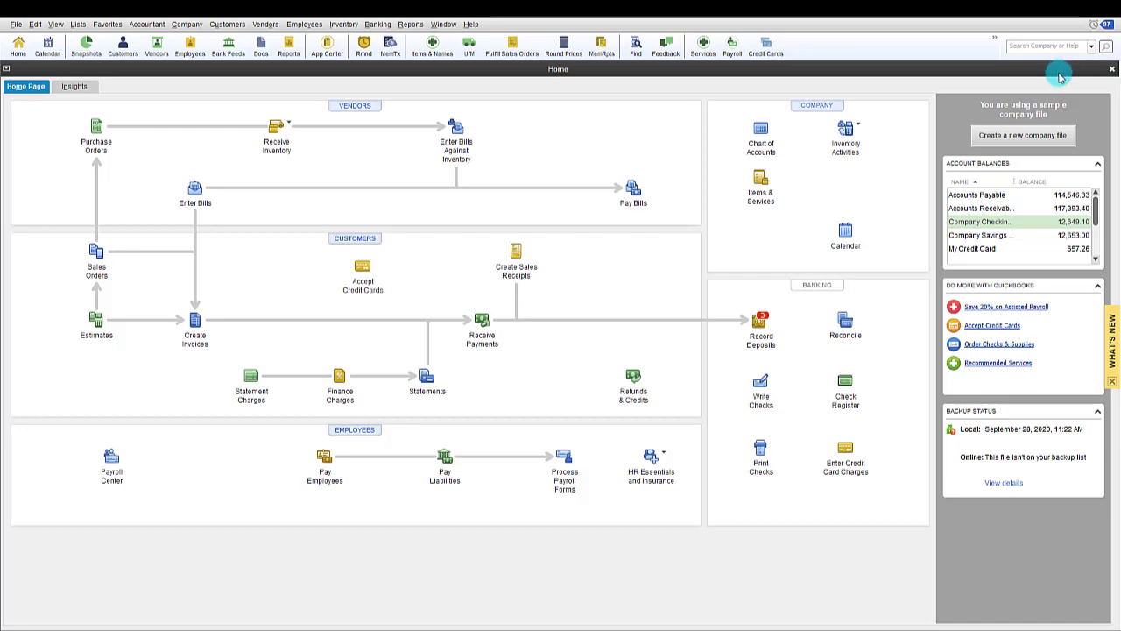
# - Enable FIFO costing starting on 12/15/2021 in the company's advanced inventory settings
pyautogui.click(35, 24)
pyautogui.click(48, 171)
pyautogui.click(360, 103)
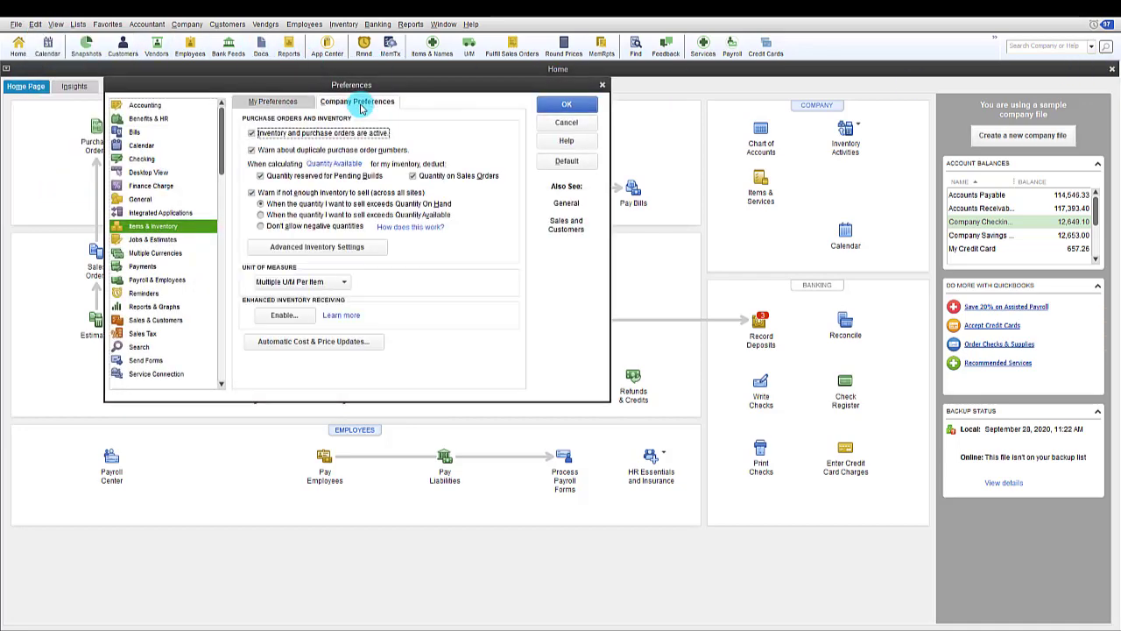
pyautogui.click(346, 244)
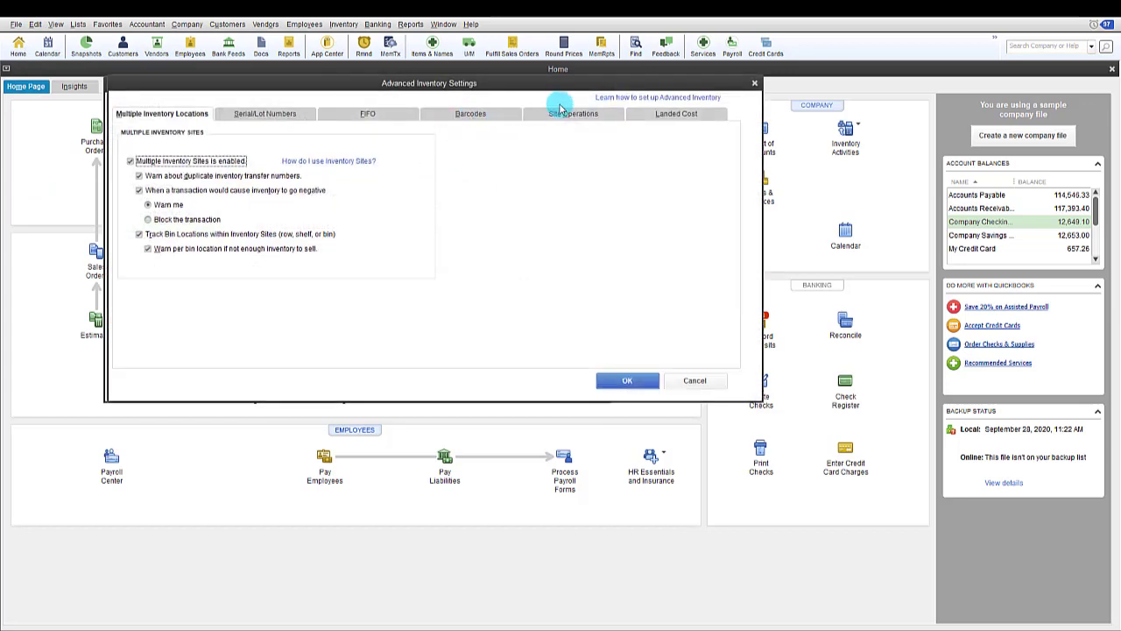
pyautogui.click(390, 121)
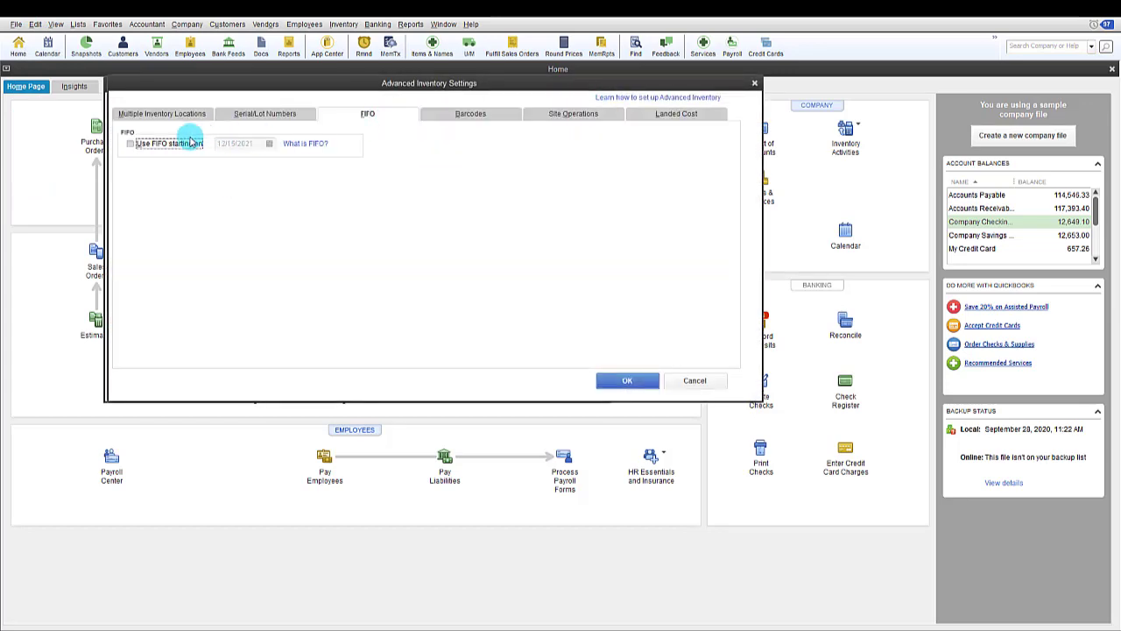
pyautogui.click(131, 145)
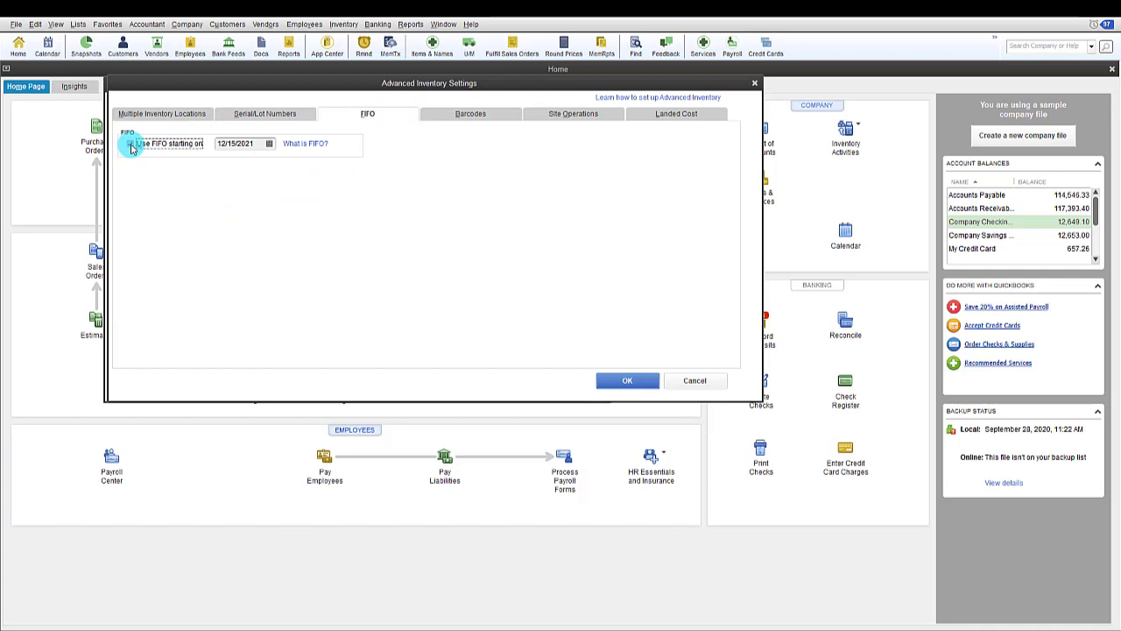
pyautogui.click(269, 143)
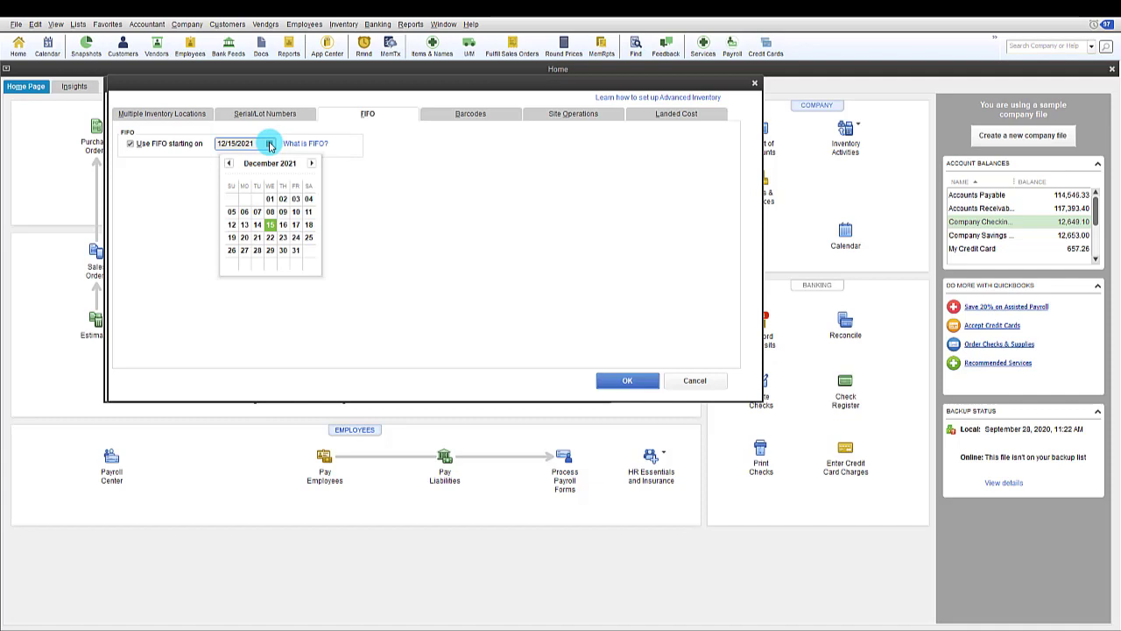
pyautogui.click(334, 156)
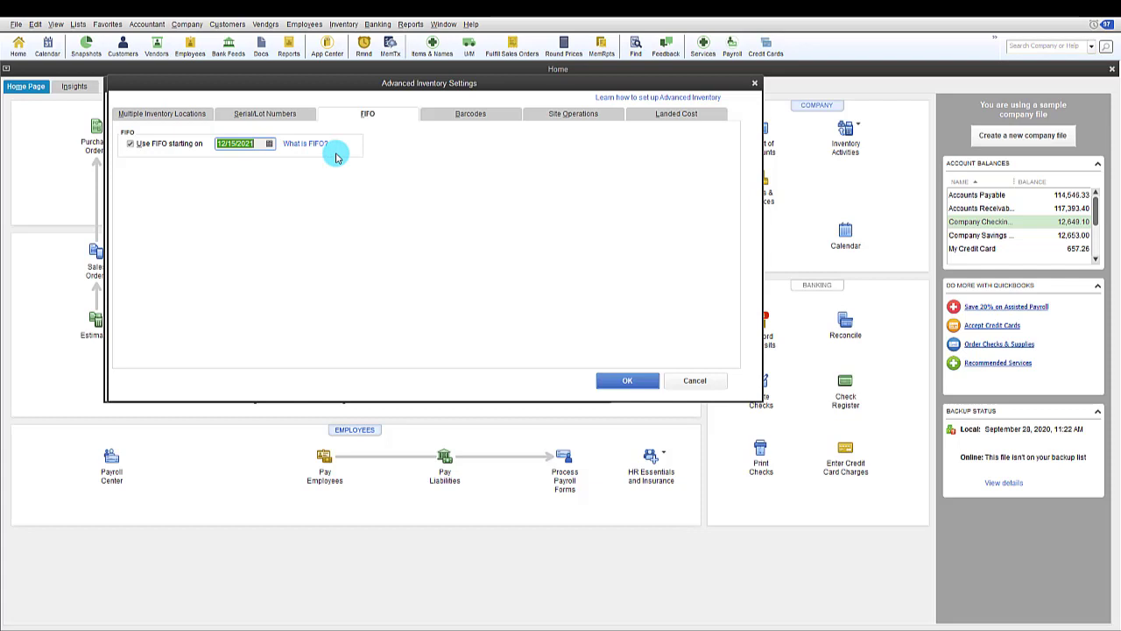
pyautogui.click(317, 144)
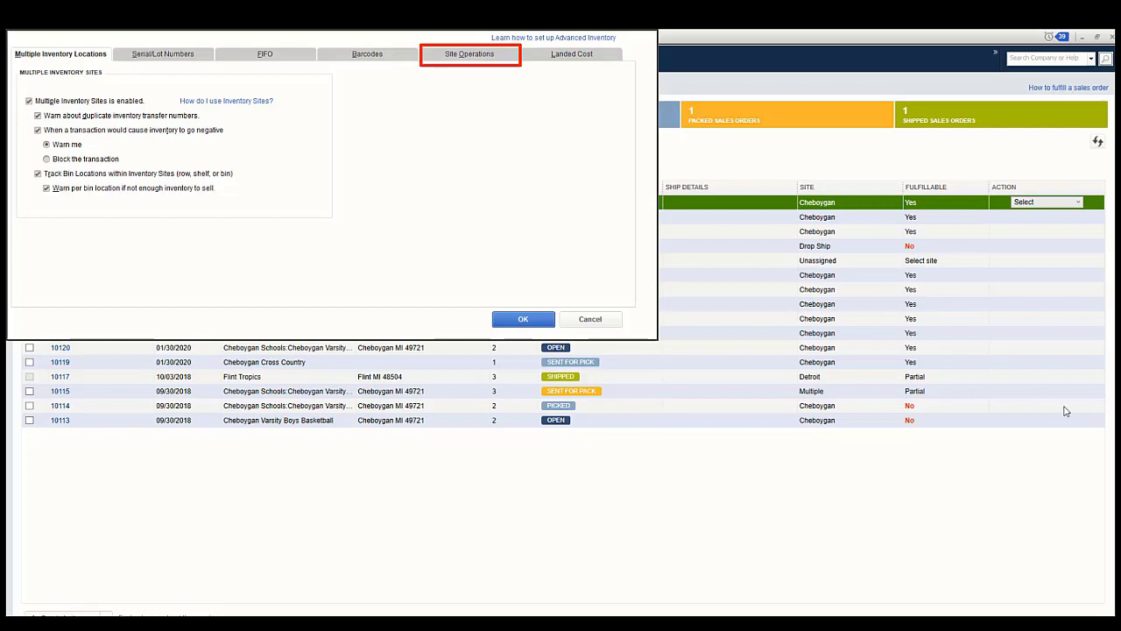
# - Review the Site Operations settings for the sales order and purchase order worksheets and barcode devices, then accept the advanced inventory settings
pyautogui.click(504, 59)
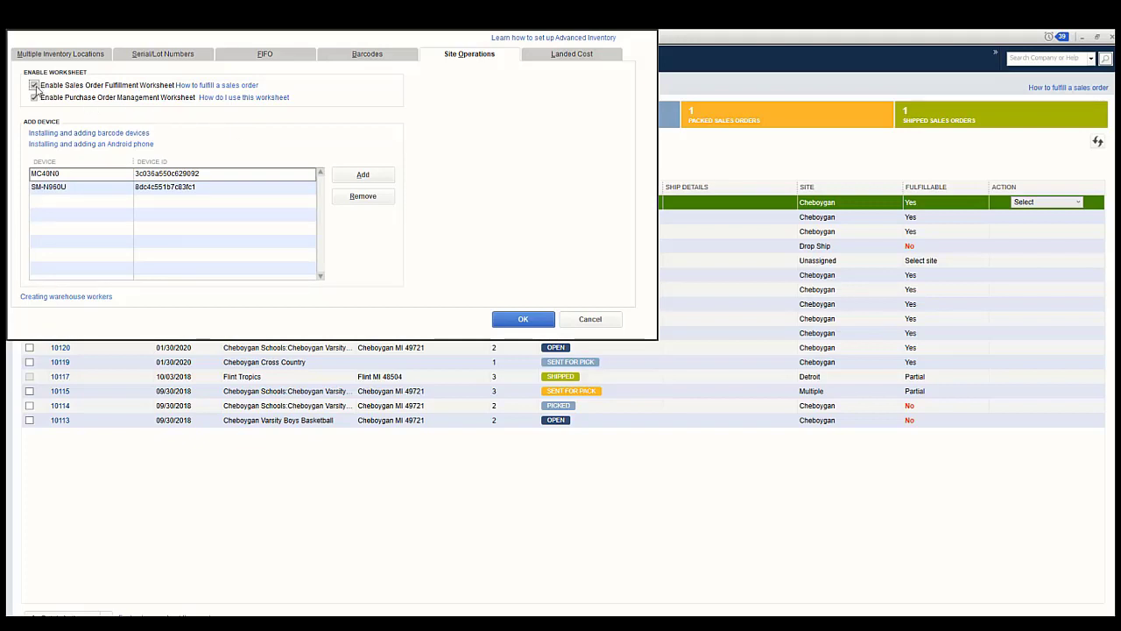
pyautogui.click(515, 320)
pyautogui.click(466, 42)
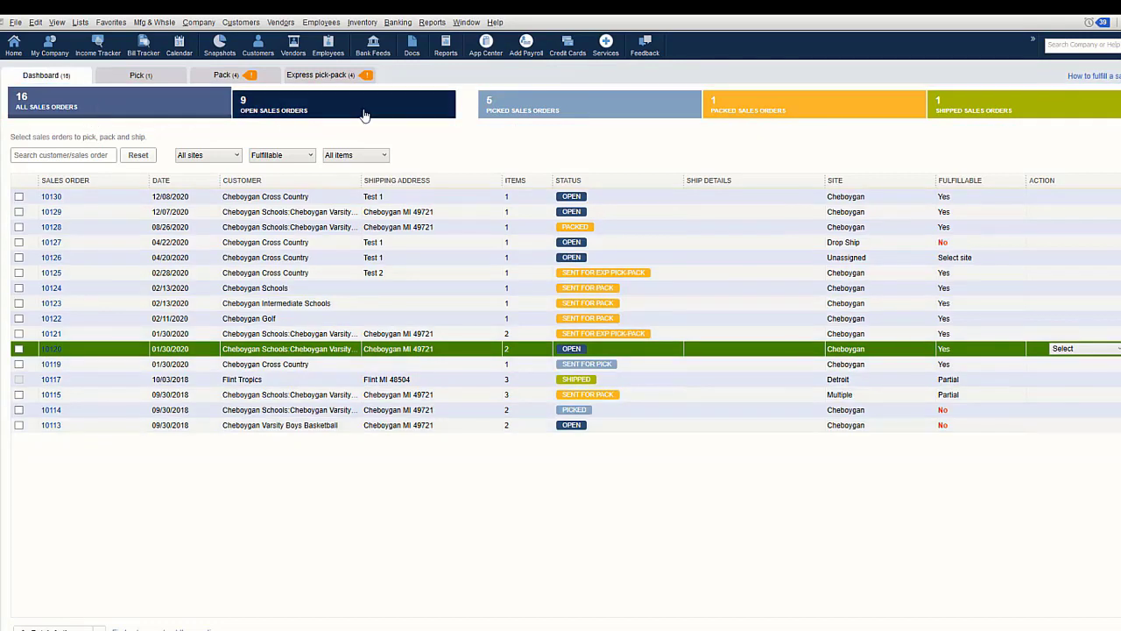
# - View the open, picked, packed and shipped sales orders one status at a time, then list all sales orders again
pyautogui.click(348, 101)
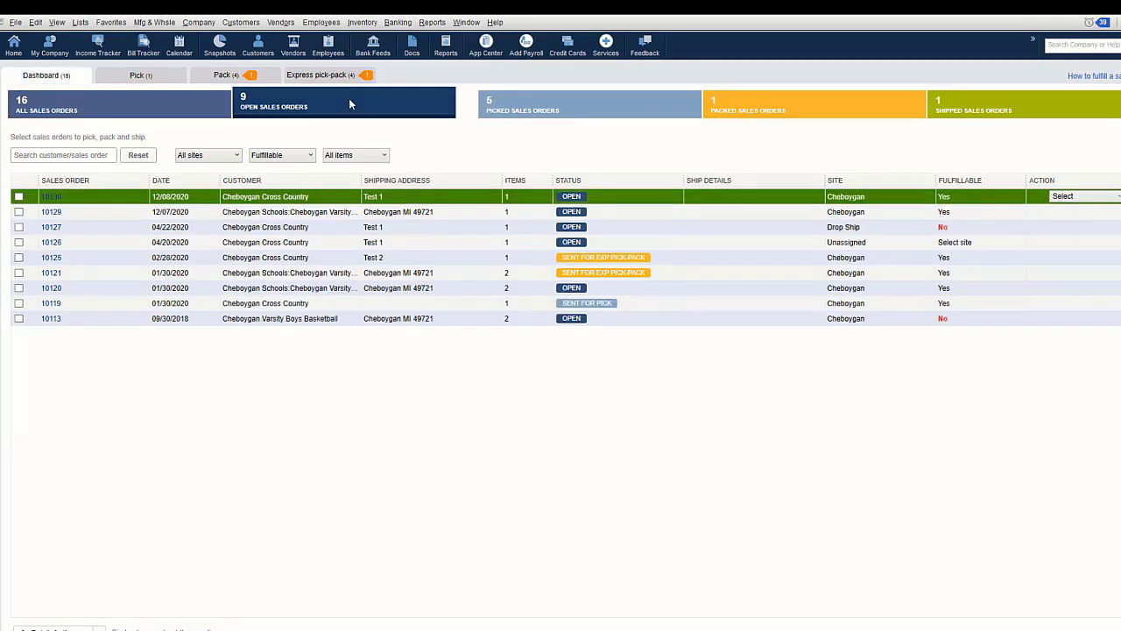
pyautogui.click(611, 104)
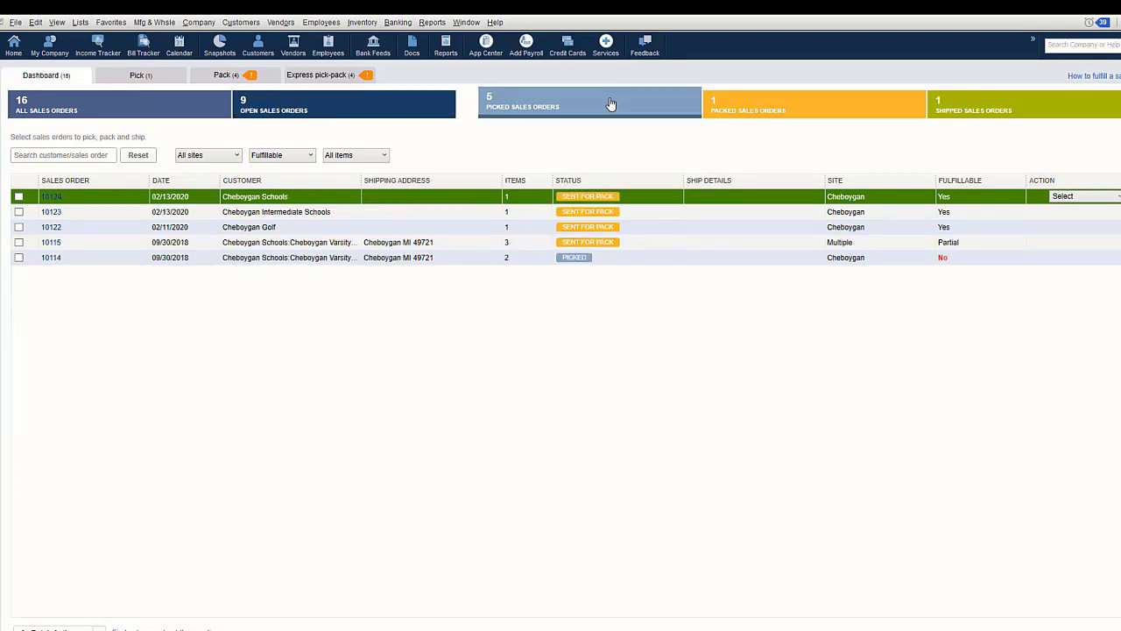
pyautogui.click(773, 106)
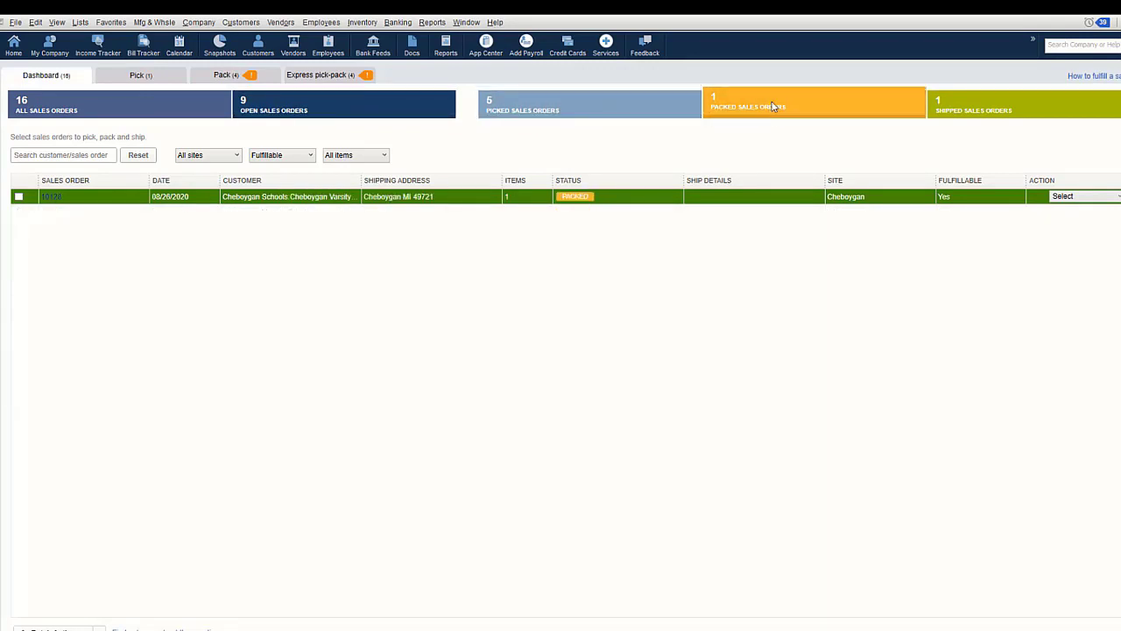
pyautogui.click(1059, 112)
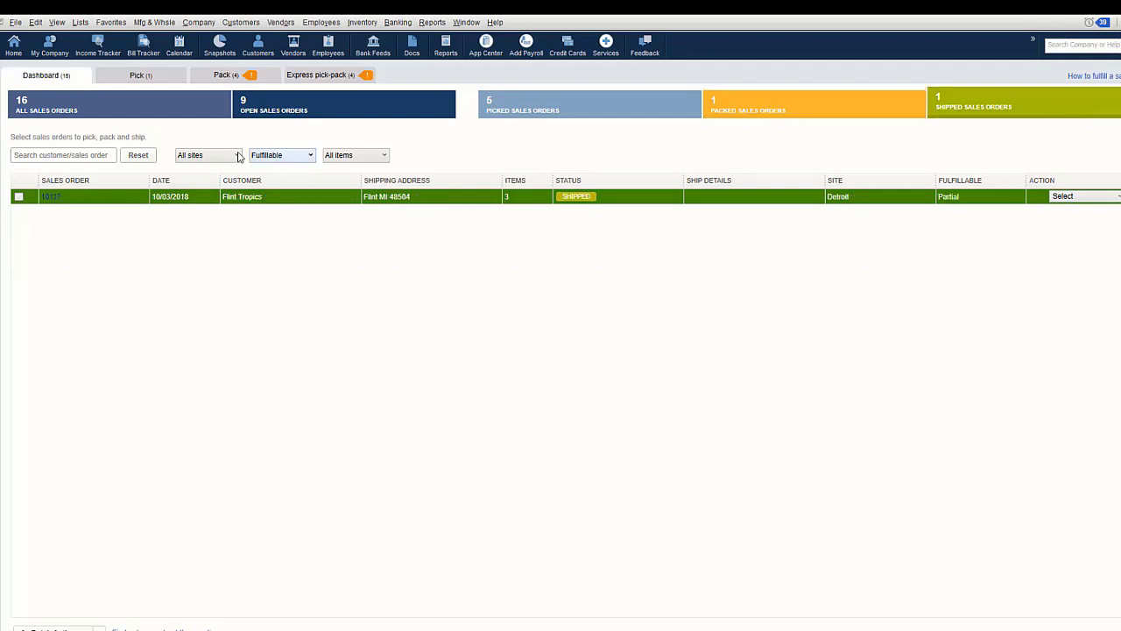
pyautogui.click(79, 113)
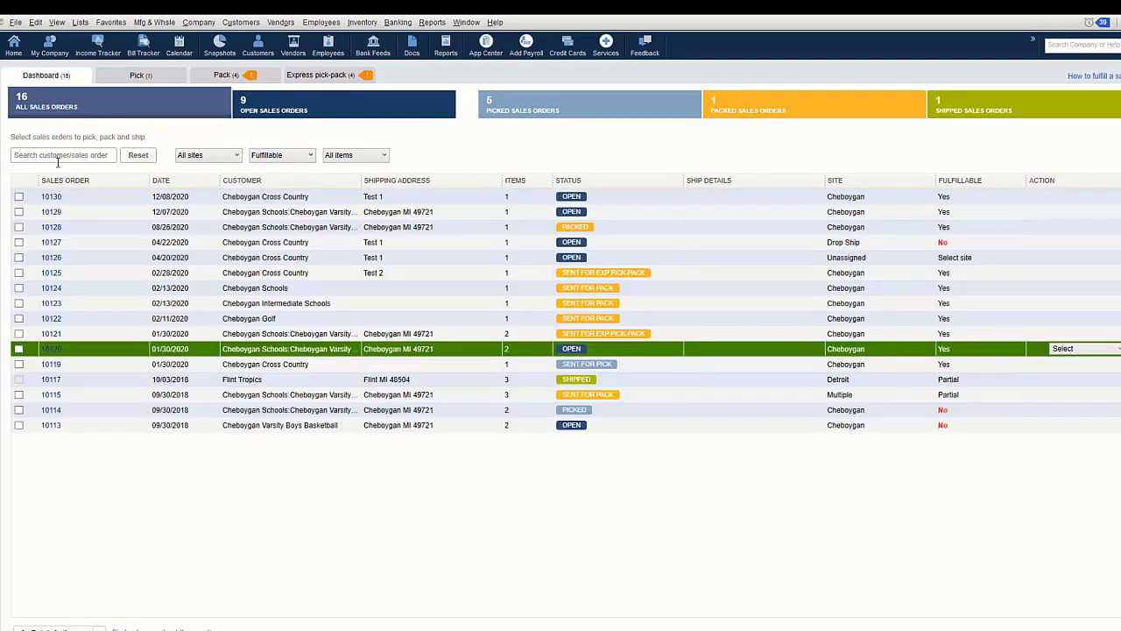
# - Search the fulfillment worksheet for "cheboy" and for a partial sales order number, clearing each search
pyautogui.click(48, 154)
pyautogui.write('cheboy')
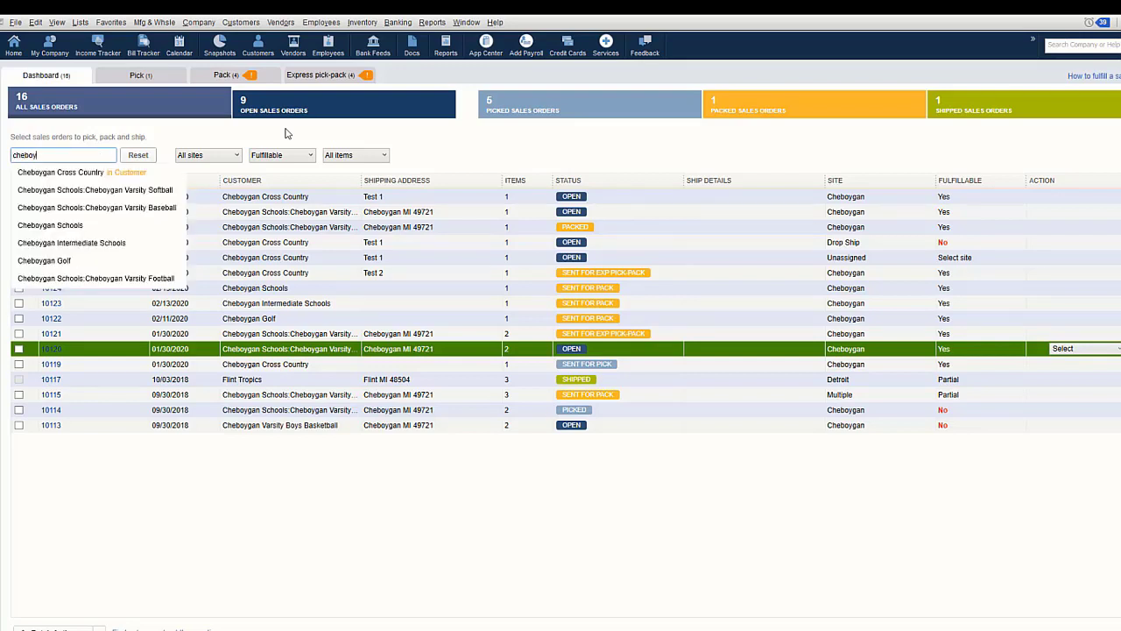
pyautogui.press('BackSpace')
pyautogui.press('BackSpace')
pyautogui.press('BackSpace')
pyautogui.press('BackSpace')
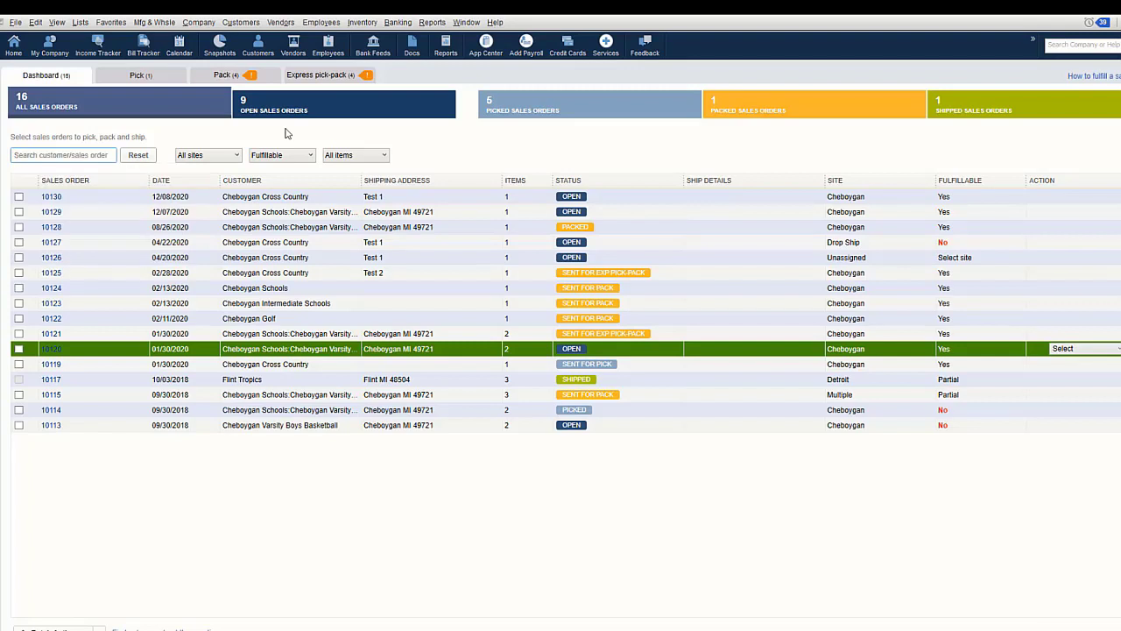
pyautogui.write('101')
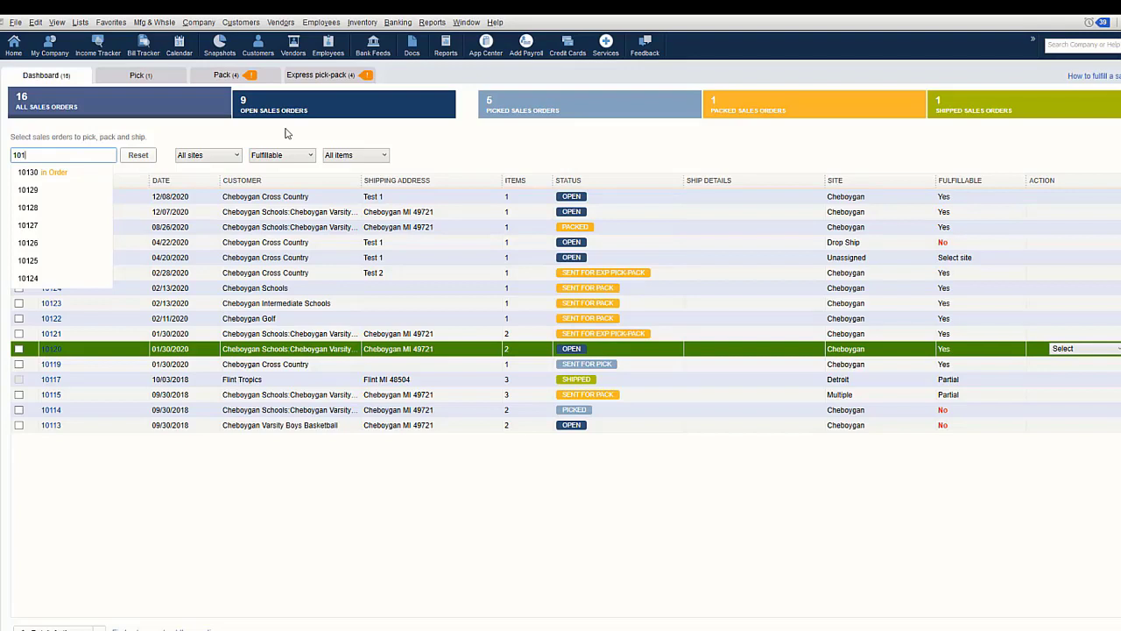
pyautogui.press('BackSpace')
pyautogui.press('BackSpace')
pyautogui.press('BackSpace')
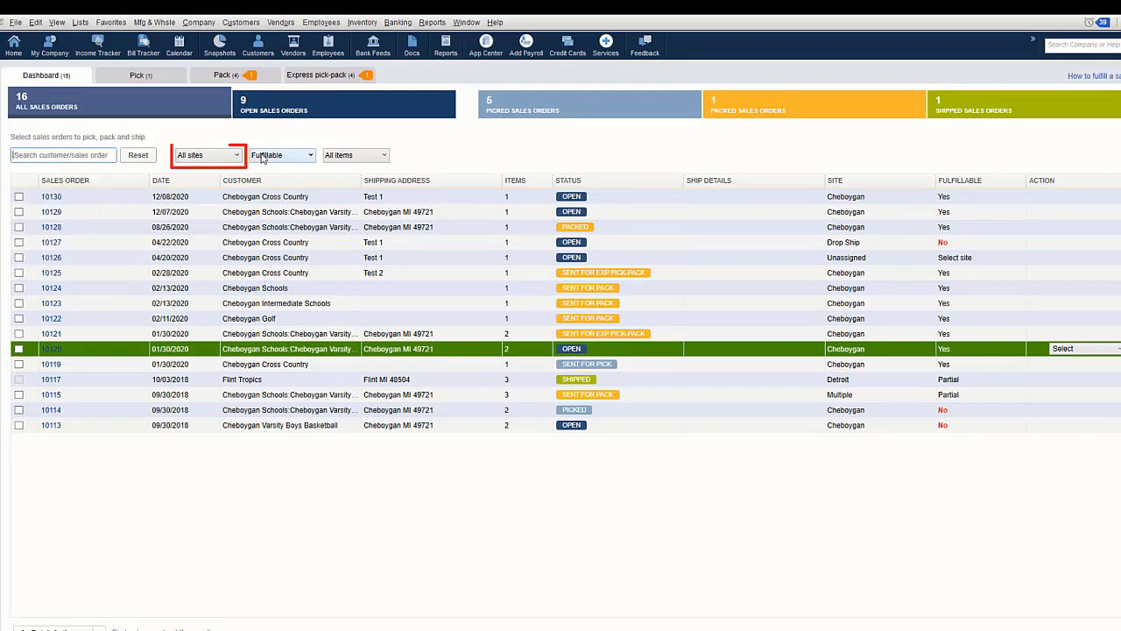
# - Review the worksheet's site, fulfillable and date-range filter choices without changing any of them
pyautogui.click(237, 155)
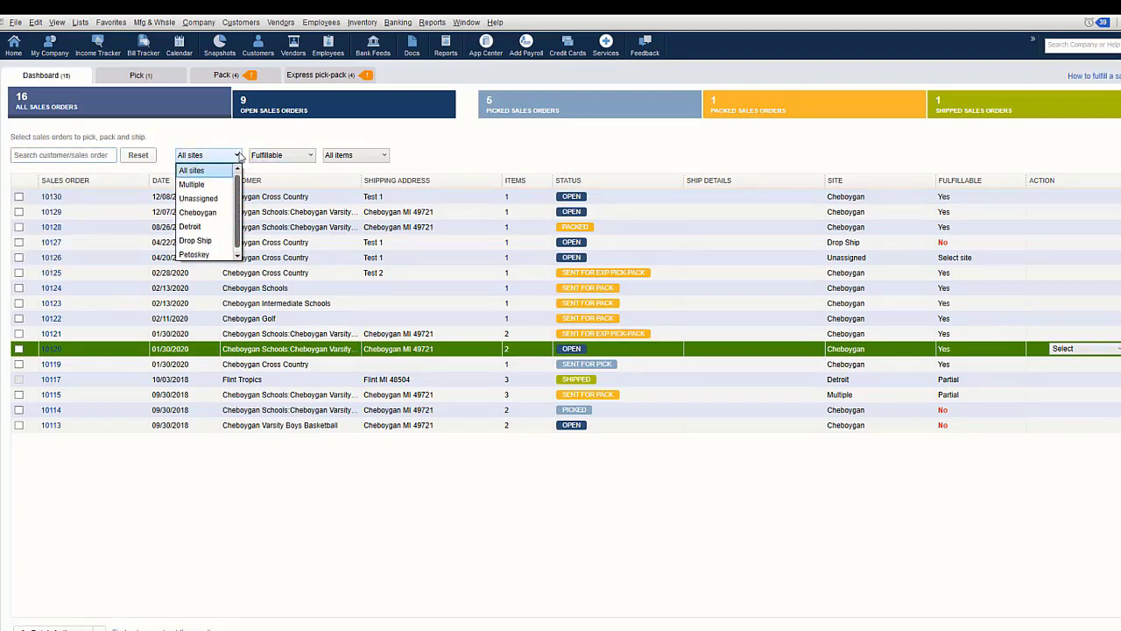
pyautogui.click(240, 156)
pyautogui.click(311, 156)
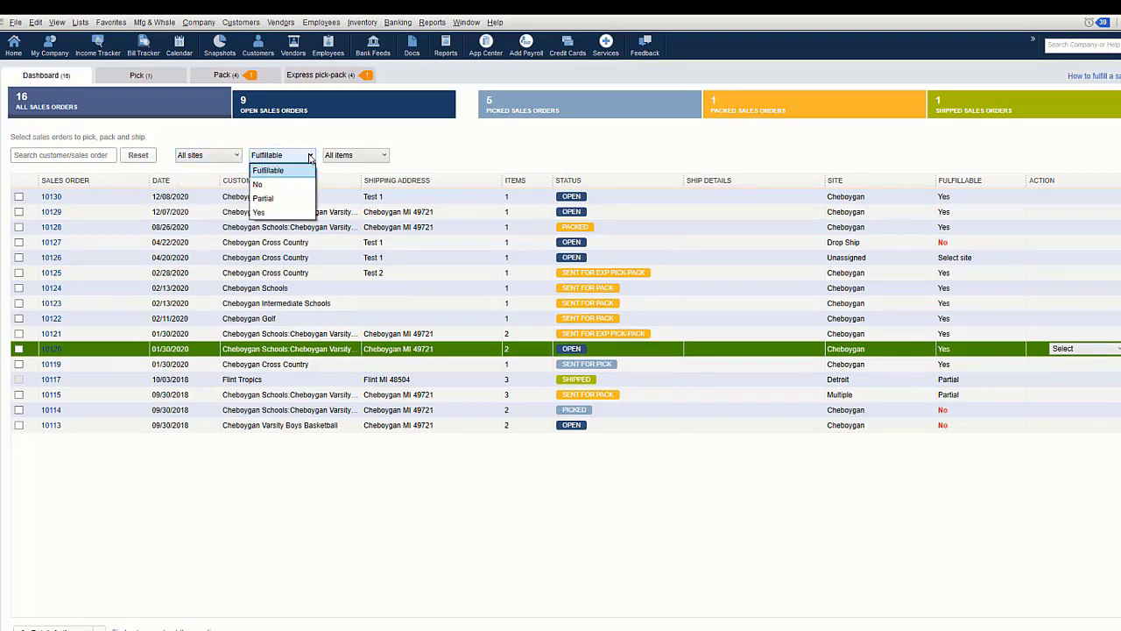
pyautogui.click(384, 156)
pyautogui.click(383, 156)
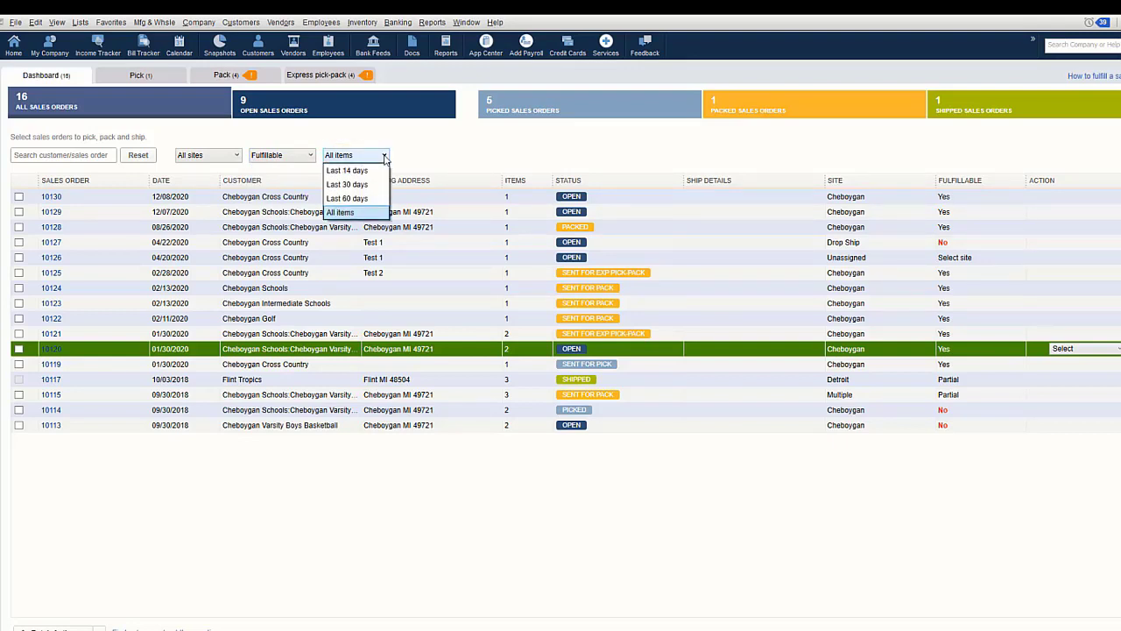
pyautogui.click(383, 156)
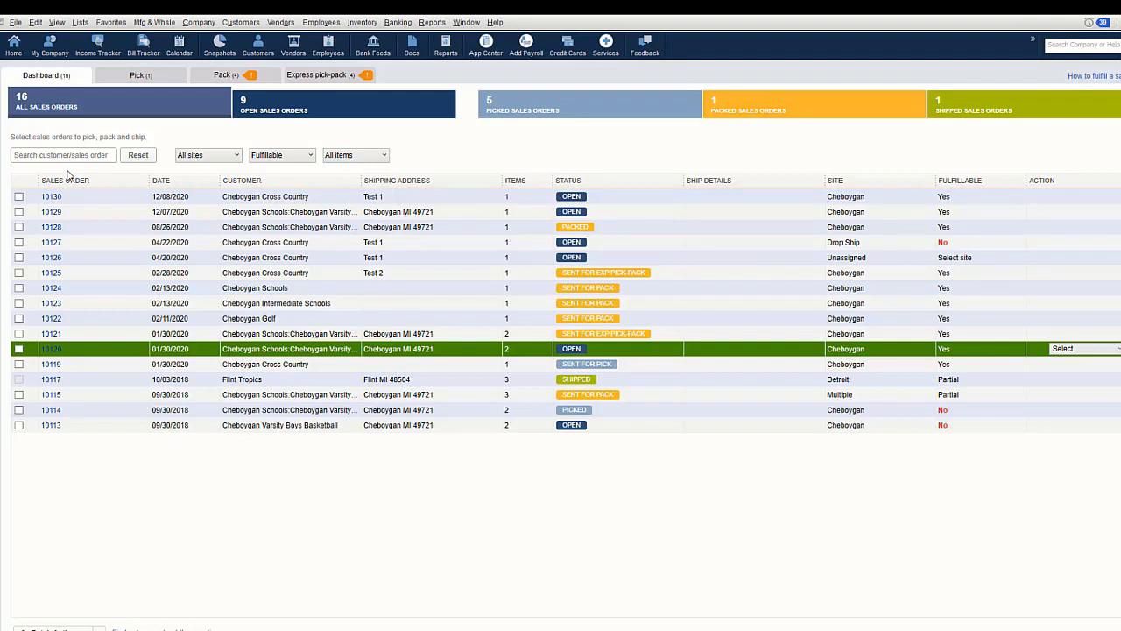
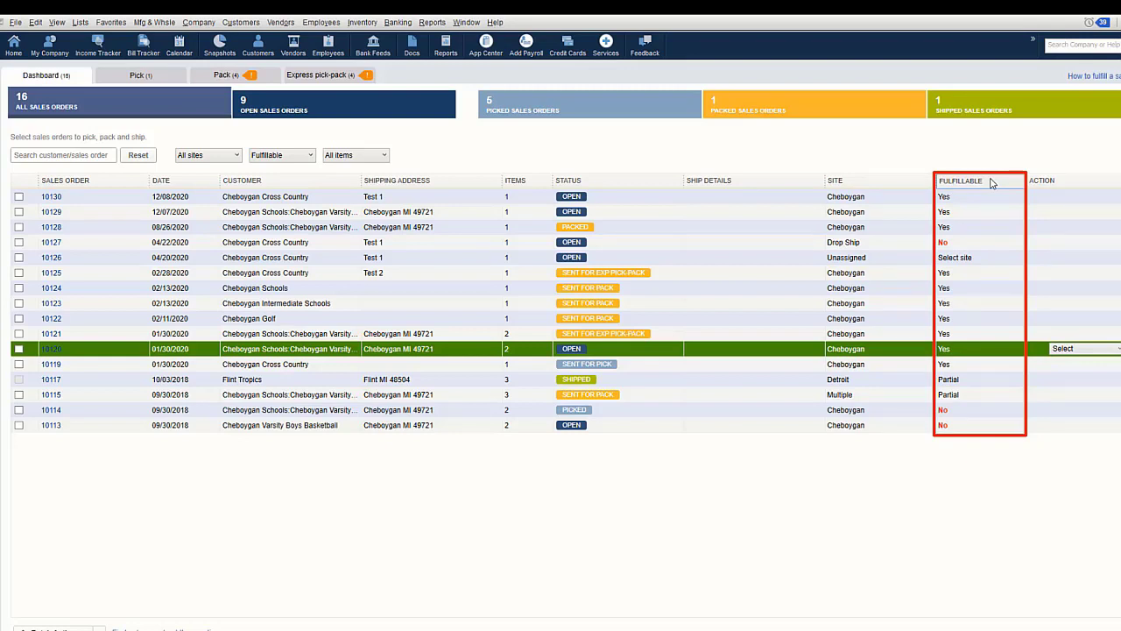
# - Check the actions offered for the highlighted open order, then select the 12/08/2020 and 12/07/2020 sales orders and view the batch actions
pyautogui.click(1117, 349)
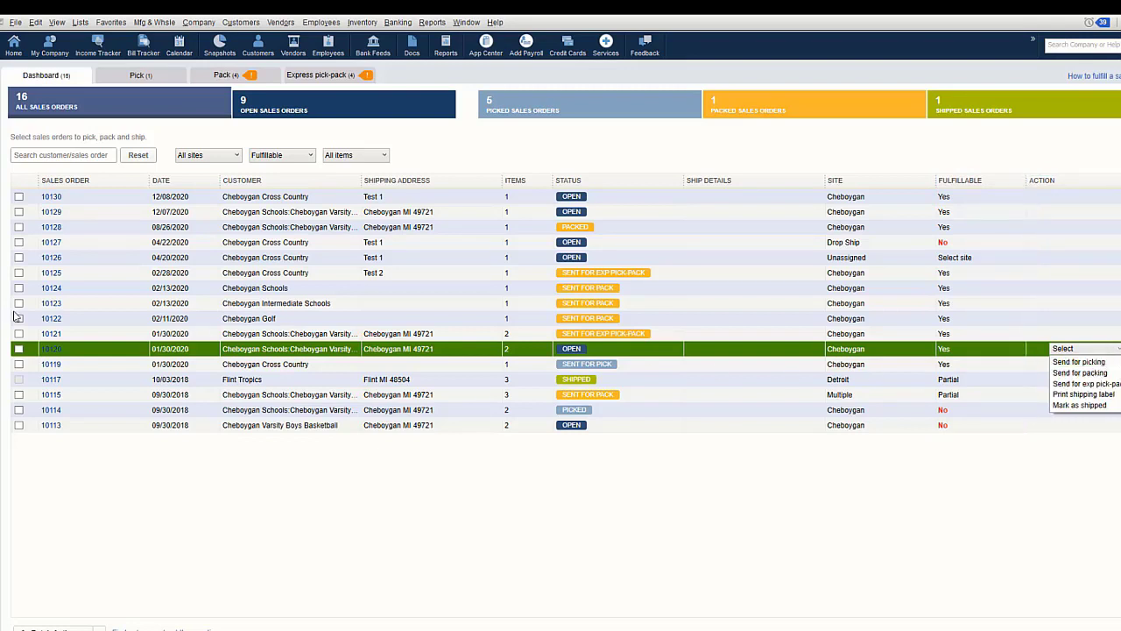
pyautogui.click(18, 197)
pyautogui.click(18, 212)
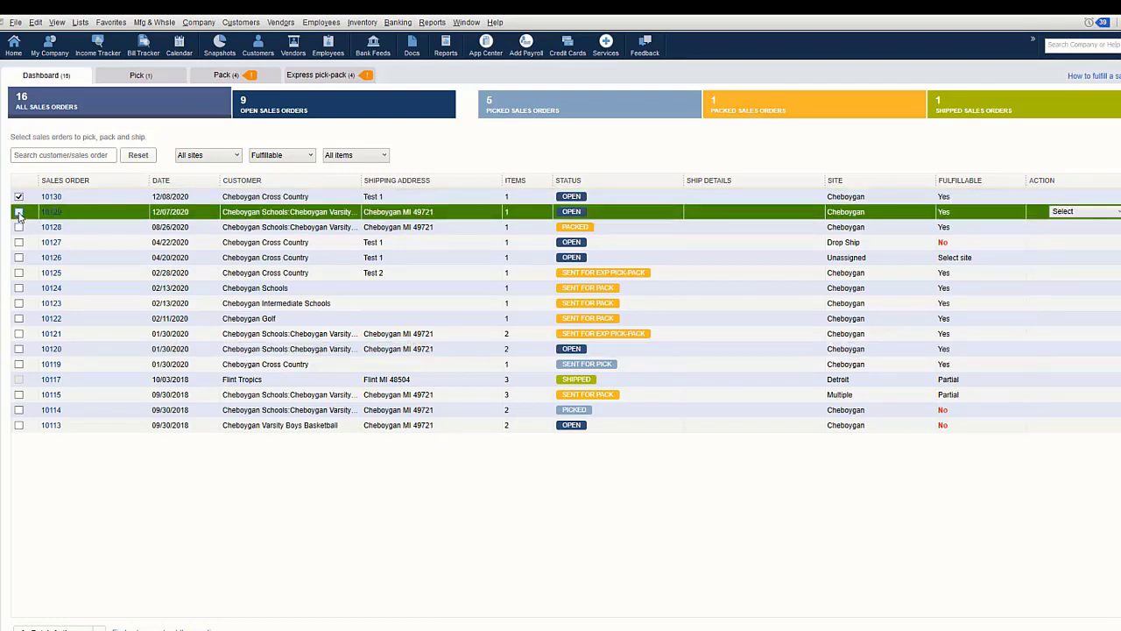
pyautogui.click(60, 629)
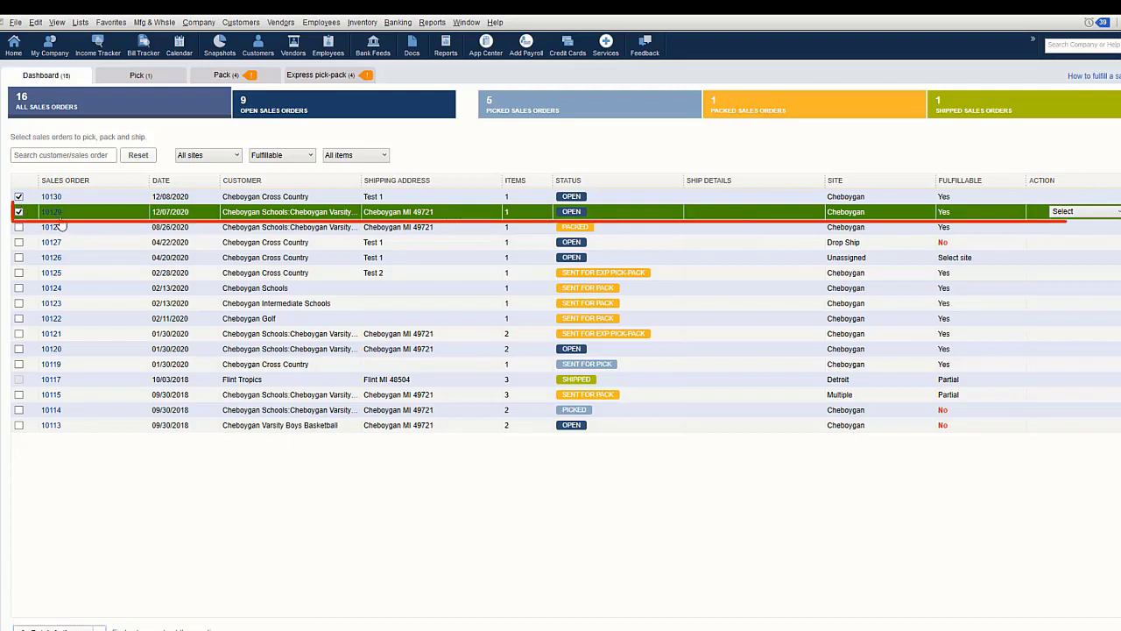
# - Deselect the 12/08/2020 sales order and send the 12/07/2020 order for express pick-pack
pyautogui.click(19, 197)
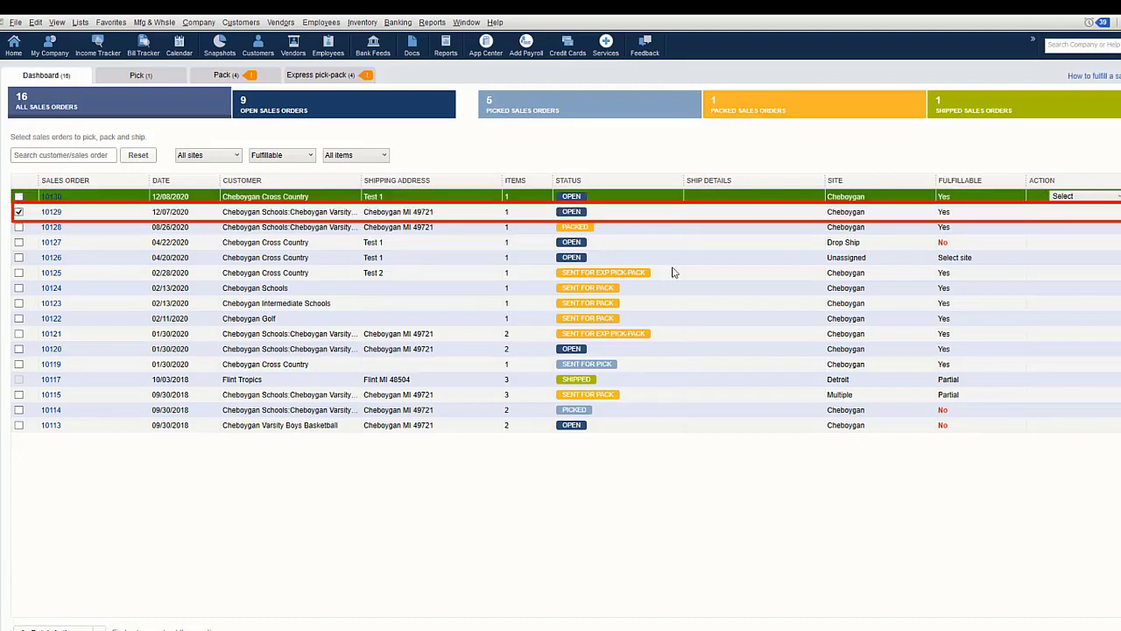
pyautogui.click(1106, 214)
pyautogui.click(1112, 212)
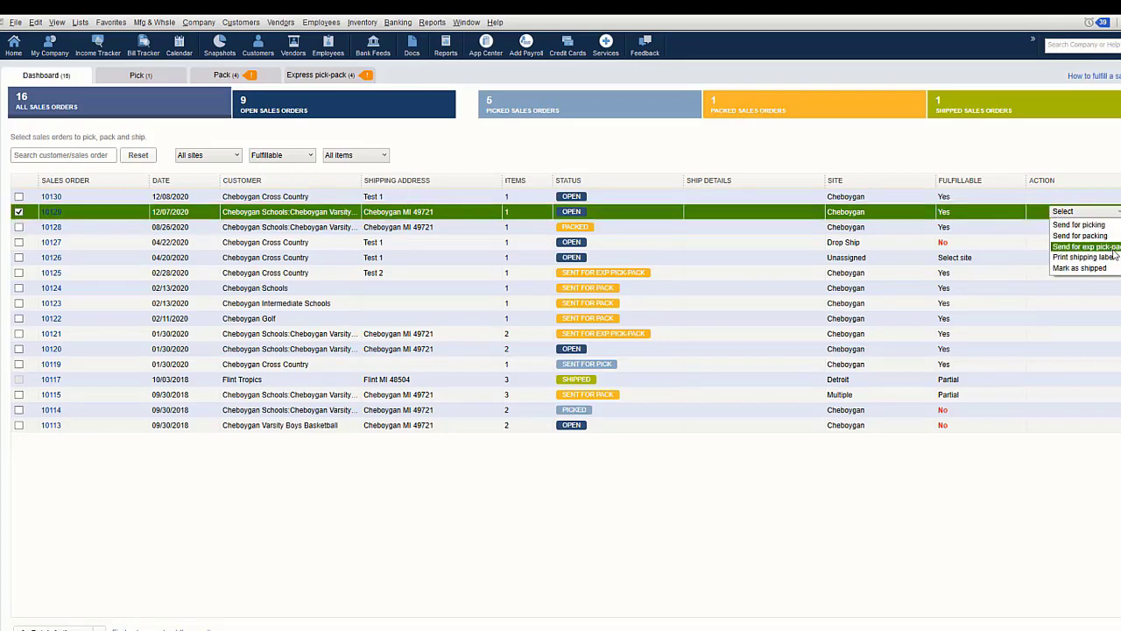
pyautogui.click(1113, 248)
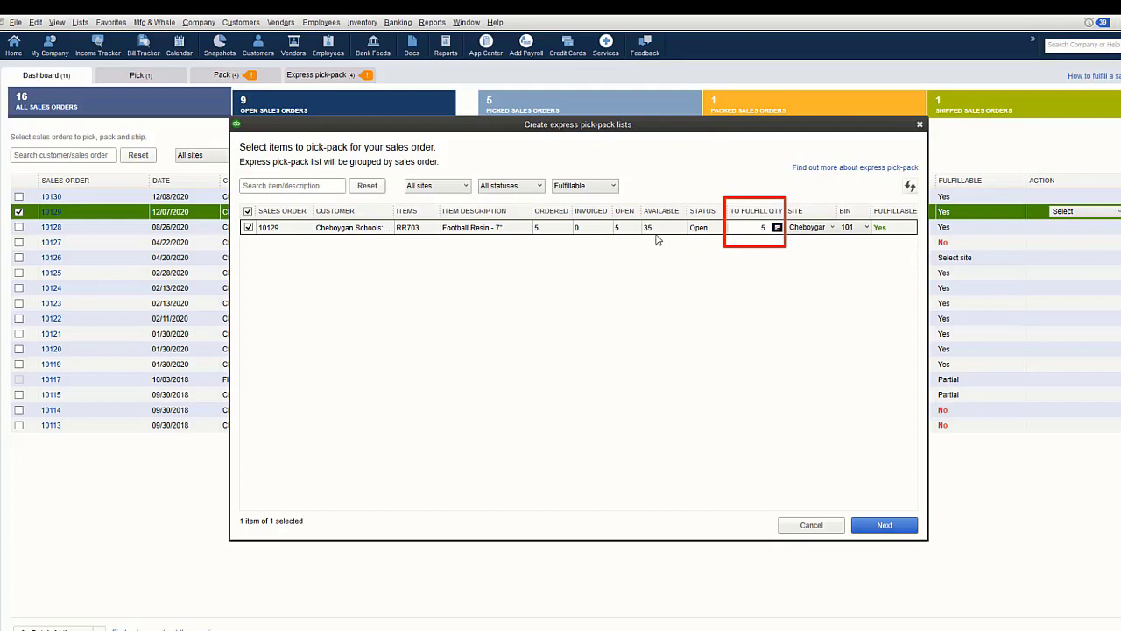
# - View the current availability of item RR703 with its sales order details, then its pending build and purchase order details
pyautogui.click(776, 228)
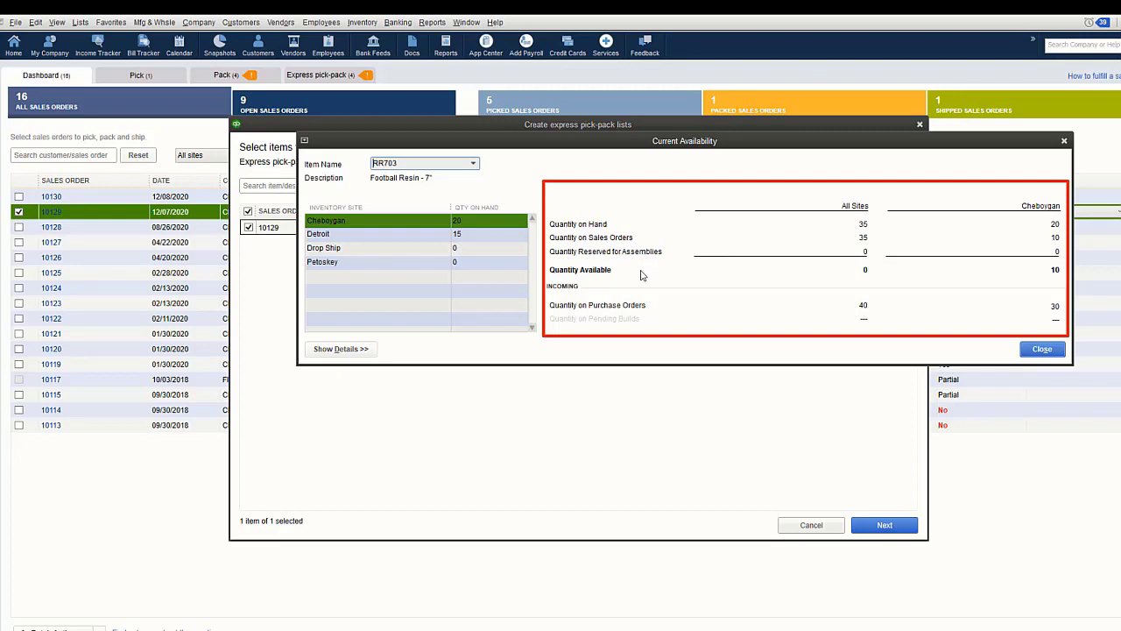
pyautogui.click(363, 351)
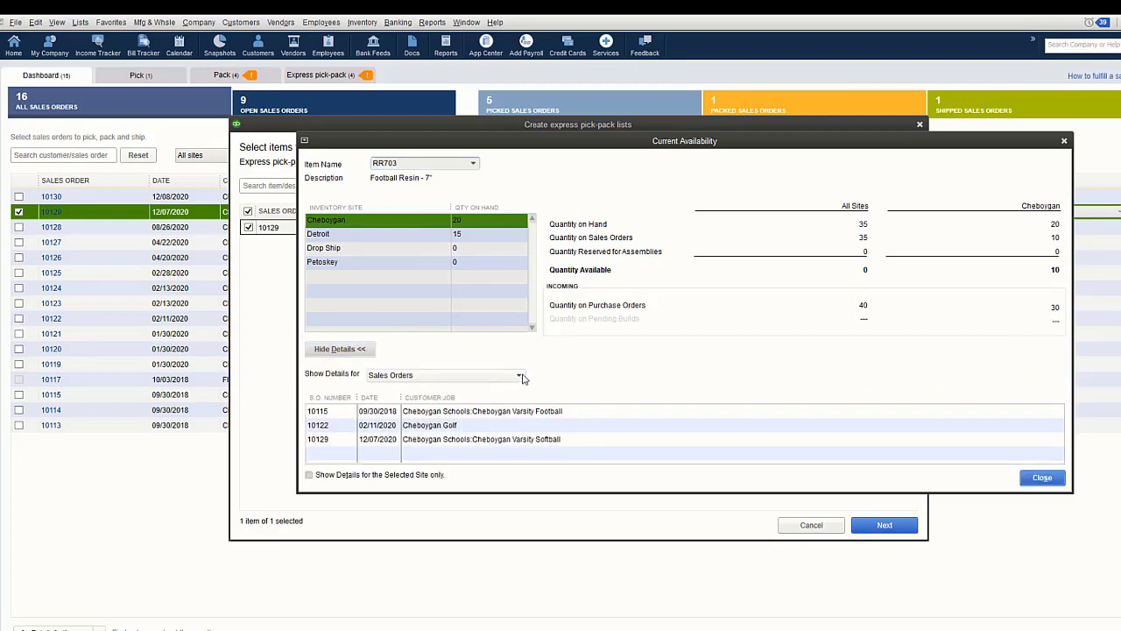
pyautogui.click(521, 378)
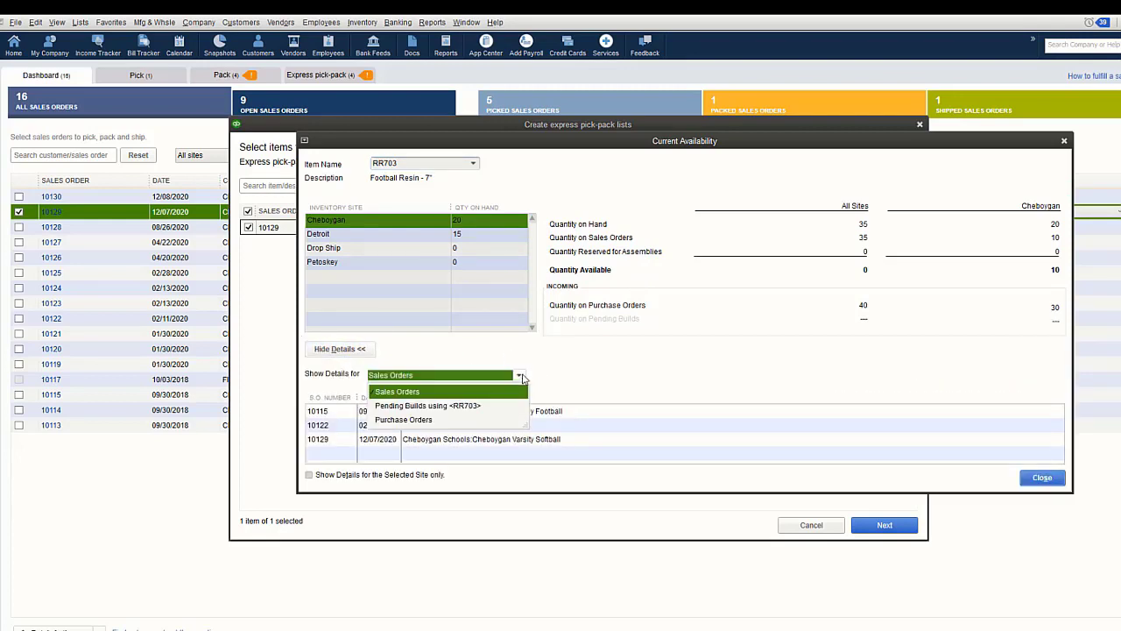
pyautogui.click(491, 409)
pyautogui.click(519, 379)
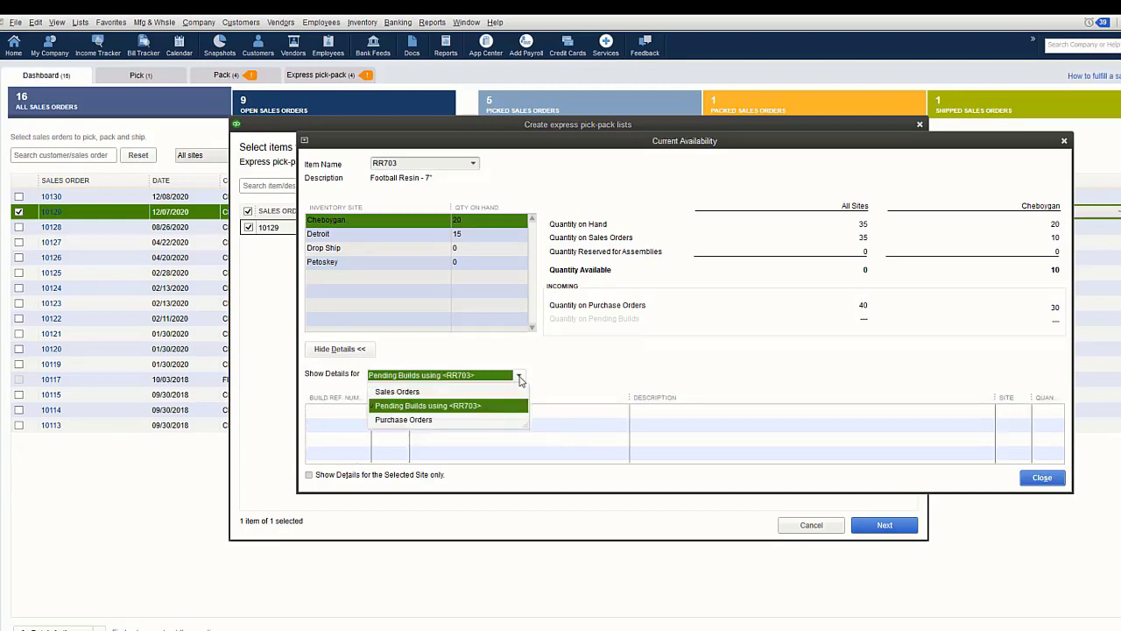
pyautogui.click(449, 421)
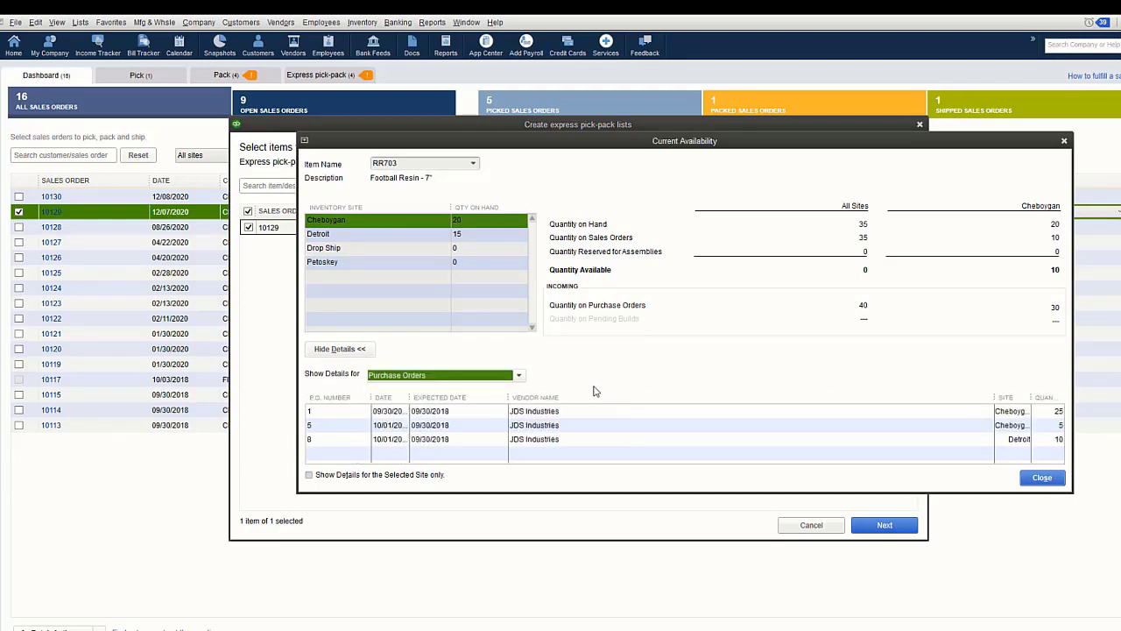
# - Close the availability details for item RR703 and continue the express pick-pack list with the selected item
pyautogui.click(524, 376)
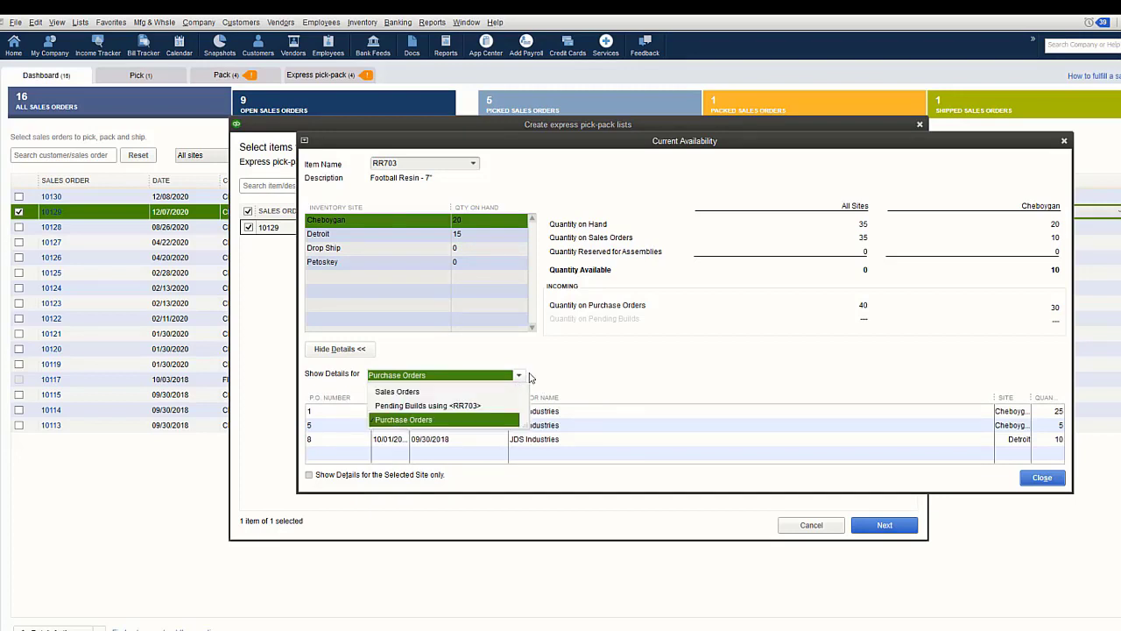
pyautogui.click(1049, 483)
pyautogui.click(1048, 482)
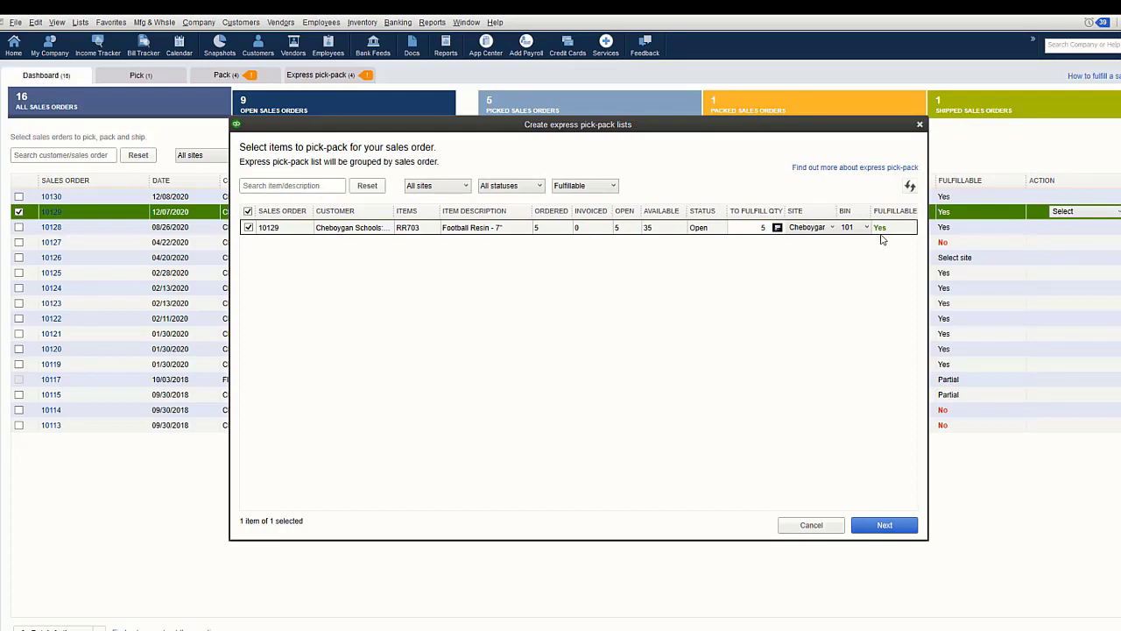
pyautogui.click(883, 526)
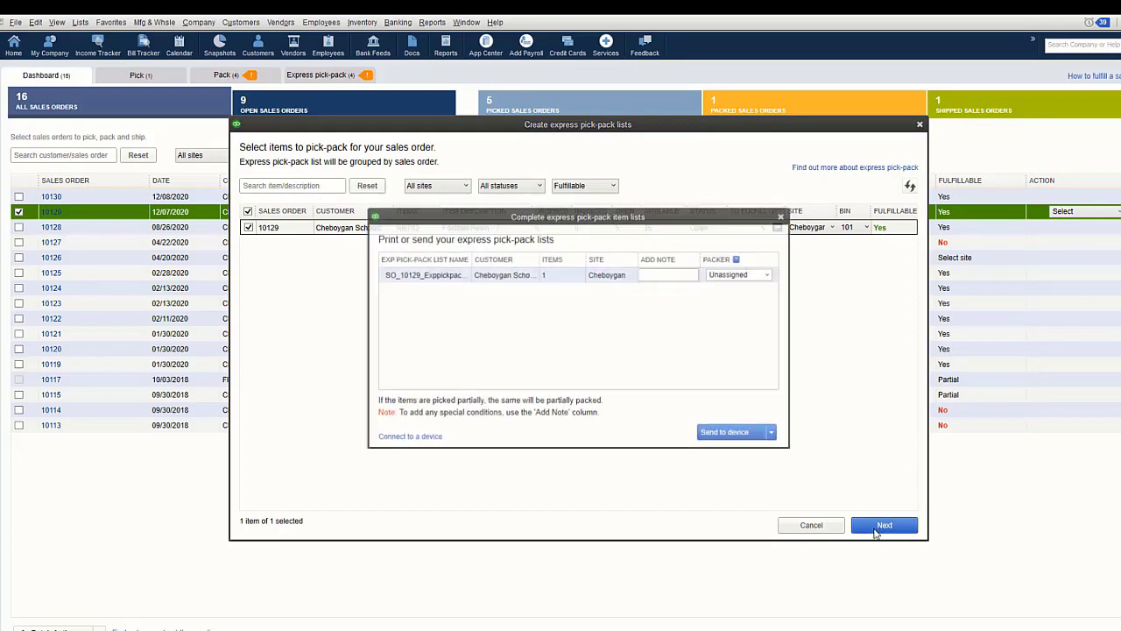
# - Add a note to talk to the named colleague before packing and assign a packer to the express pick-pack list
pyautogui.click(656, 276)
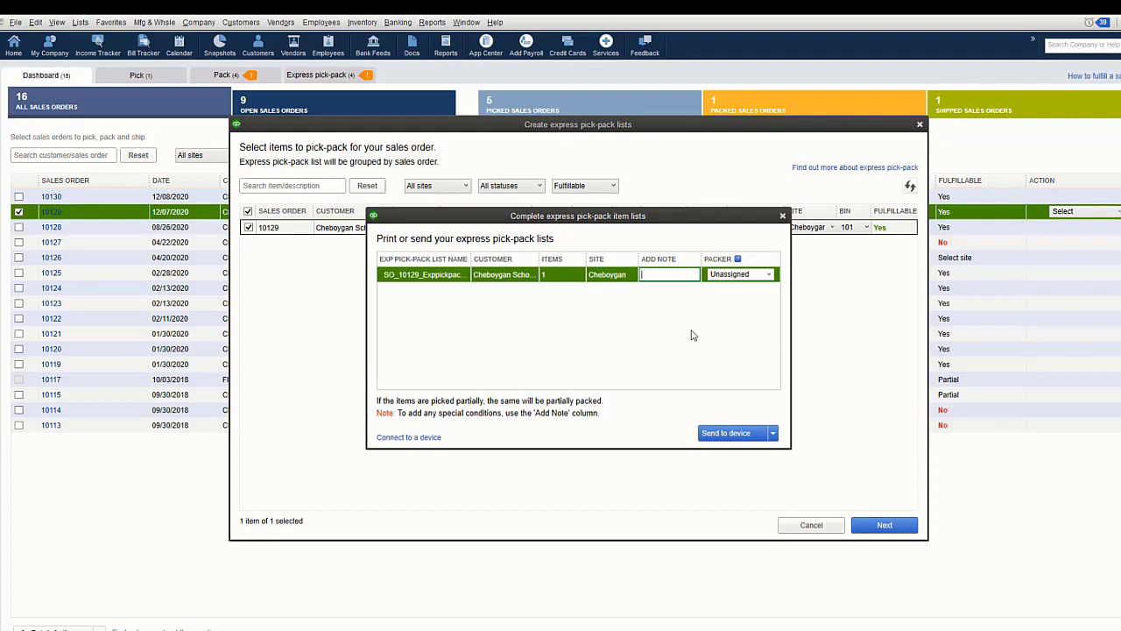
pyautogui.write('Ta')
pyautogui.write('lk to Steve')
pyautogui.write(' before')
pyautogui.write(' packing')
pyautogui.click(769, 275)
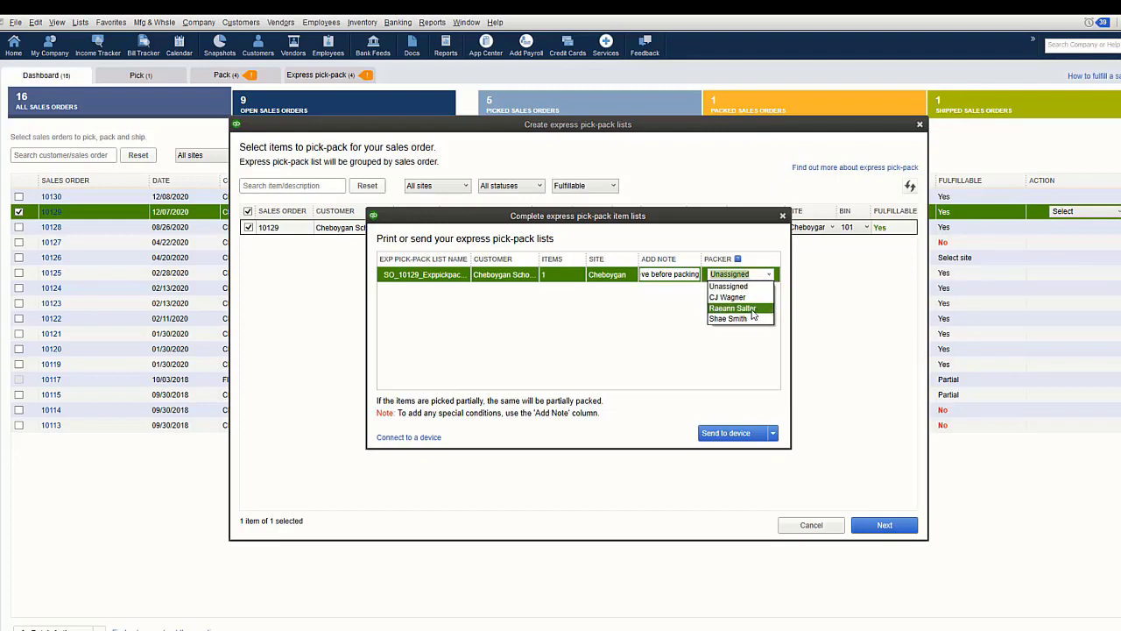
pyautogui.click(753, 309)
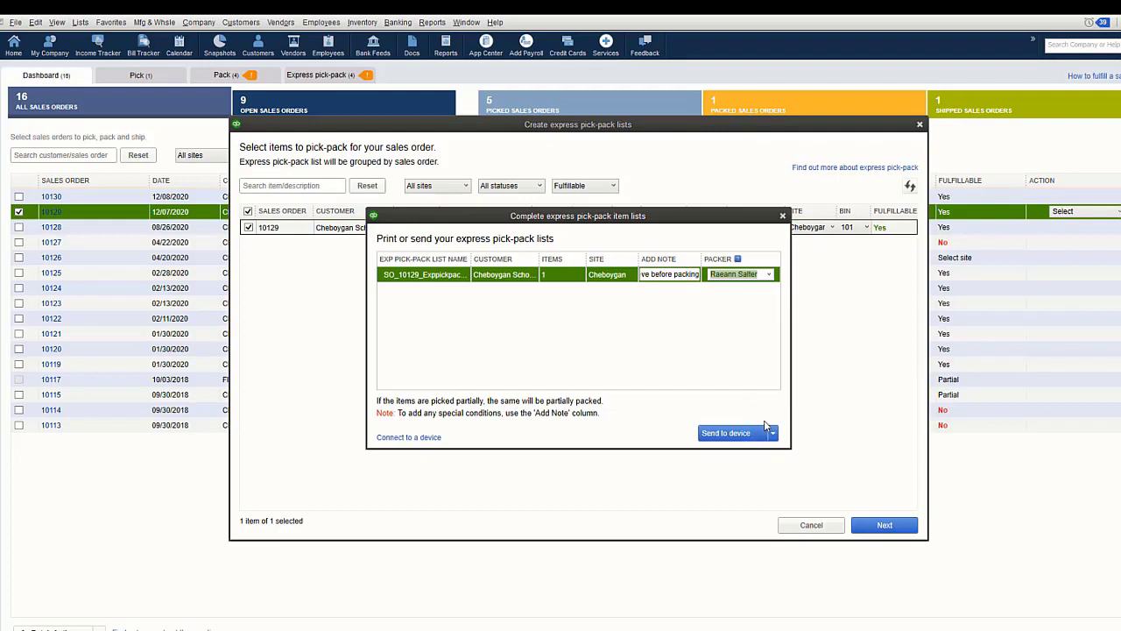
# - Send the express pick-pack list to the mobile device and acknowledge the confirmation
pyautogui.click(774, 436)
pyautogui.click(773, 436)
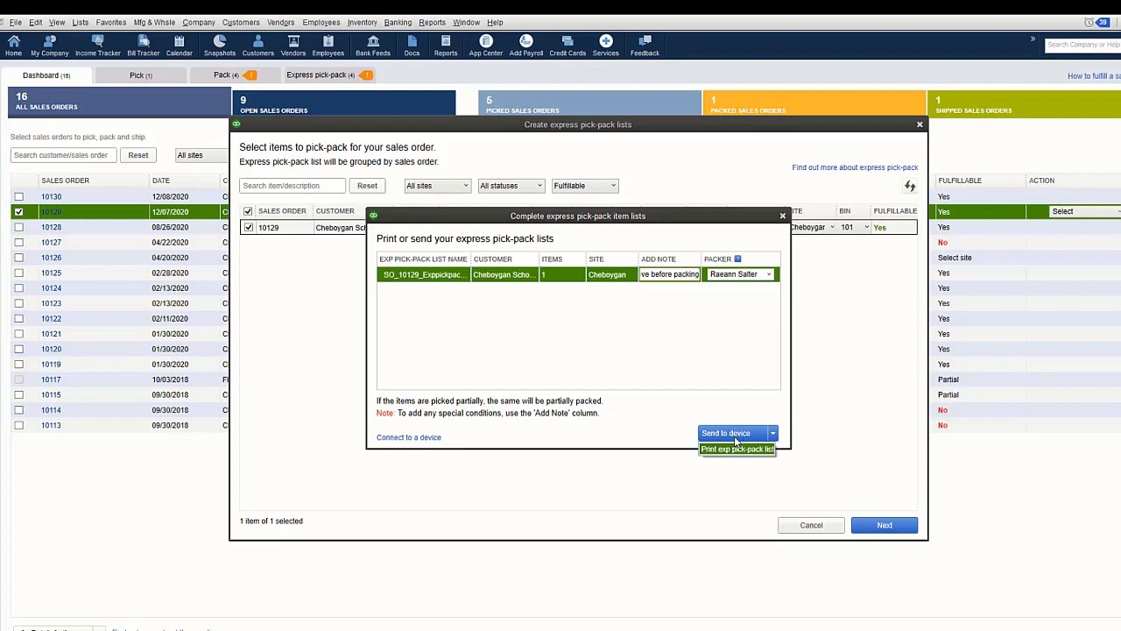
pyautogui.click(740, 437)
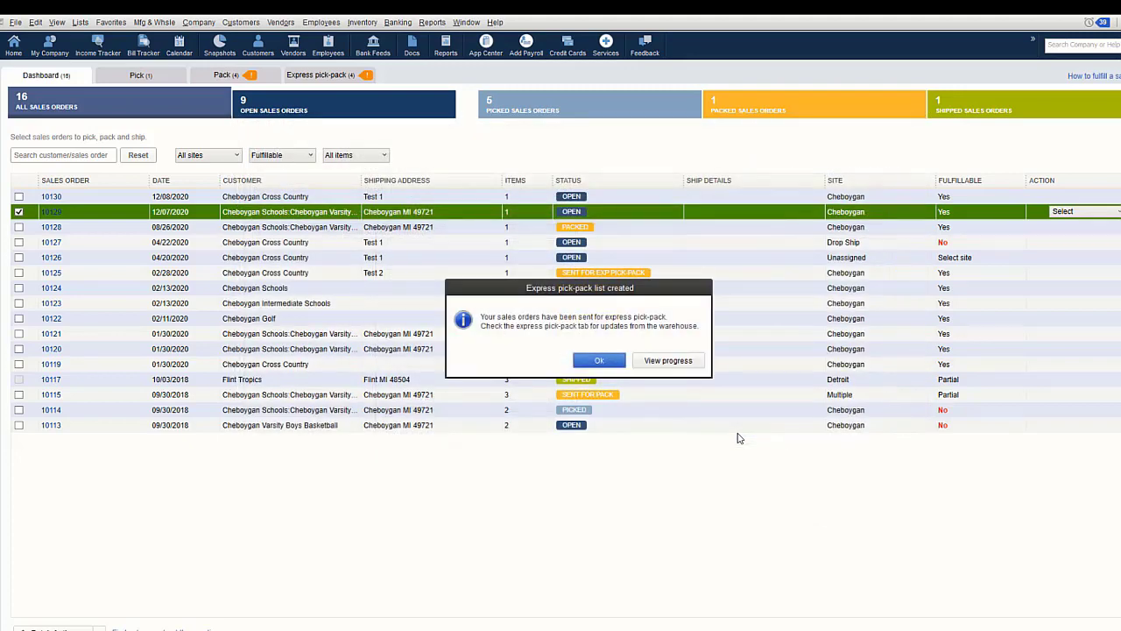
pyautogui.click(597, 363)
pyautogui.click(596, 362)
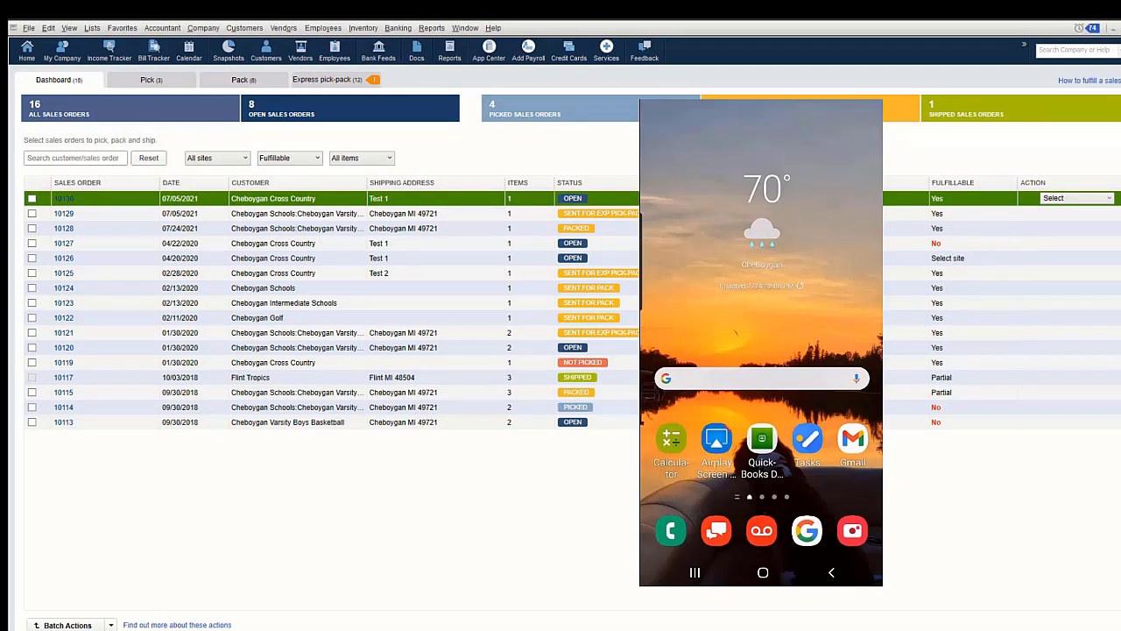
# - Switch to the QuickBooks Desktop mobile app and find the Cheboygan varsity football order among the assigned express pick-pack tasks
pyautogui.click(762, 438)
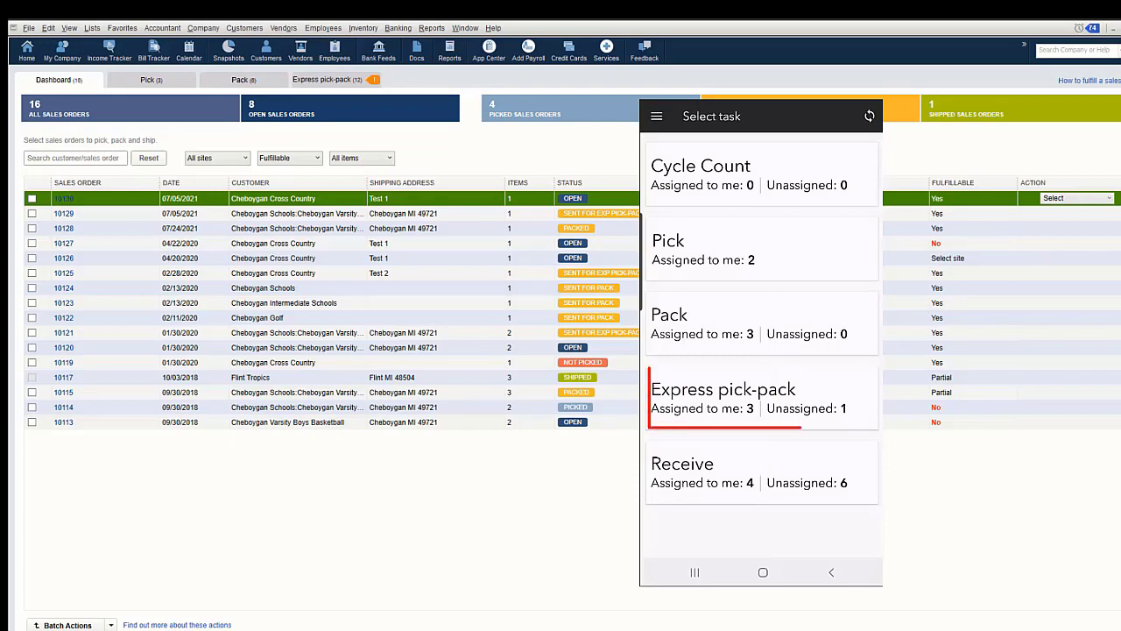
pyautogui.click(761, 398)
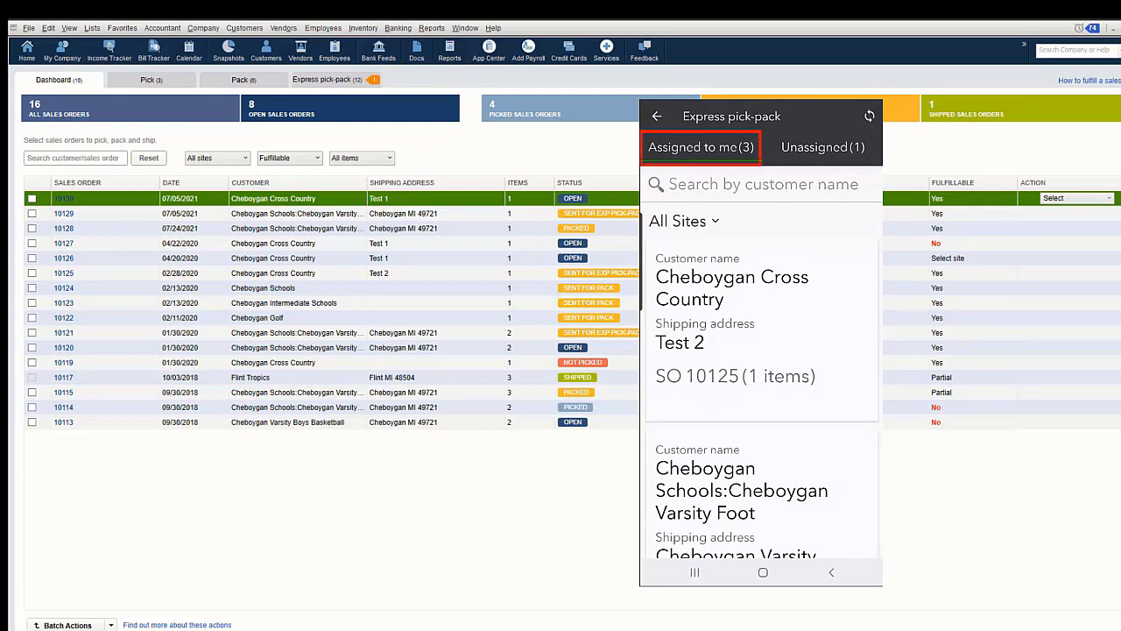
pyautogui.scroll(-2, 762, 399)
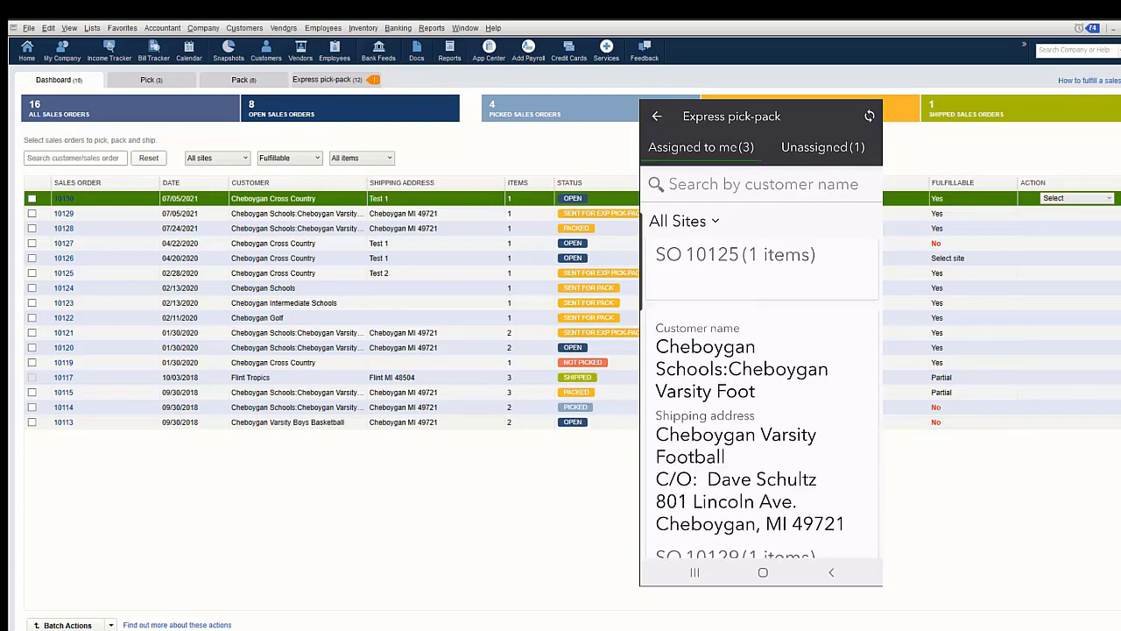
pyautogui.scroll(-1, 762, 399)
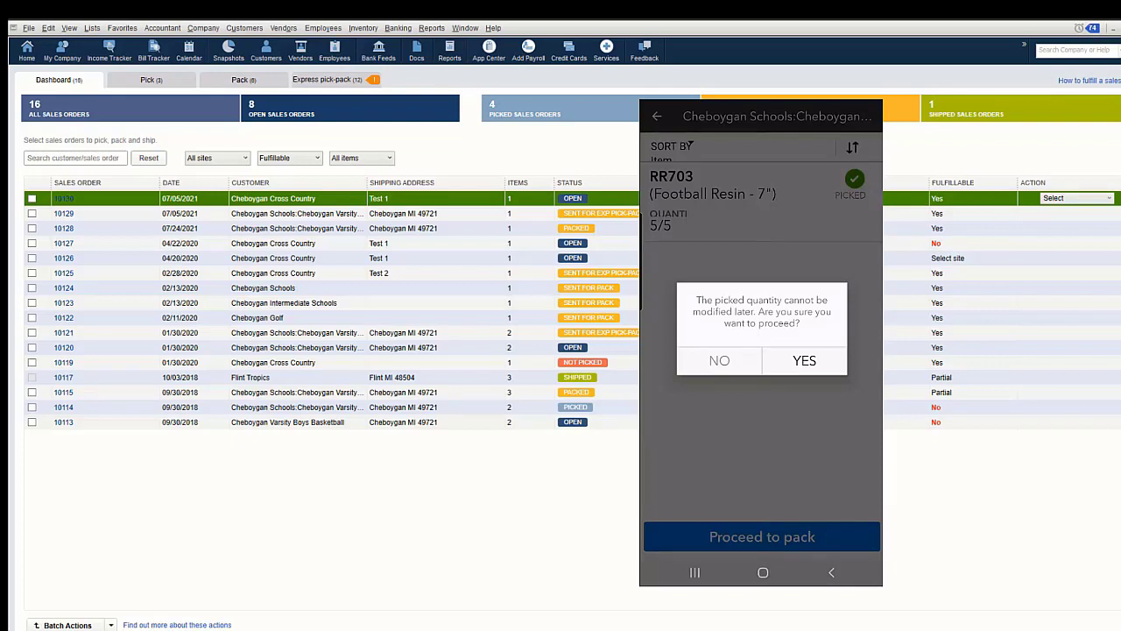
# - Confirm the picked quantity of RR703 and add all 5 to a 5 lb package measuring 24 × 24 × 12 in
pyautogui.click(804, 361)
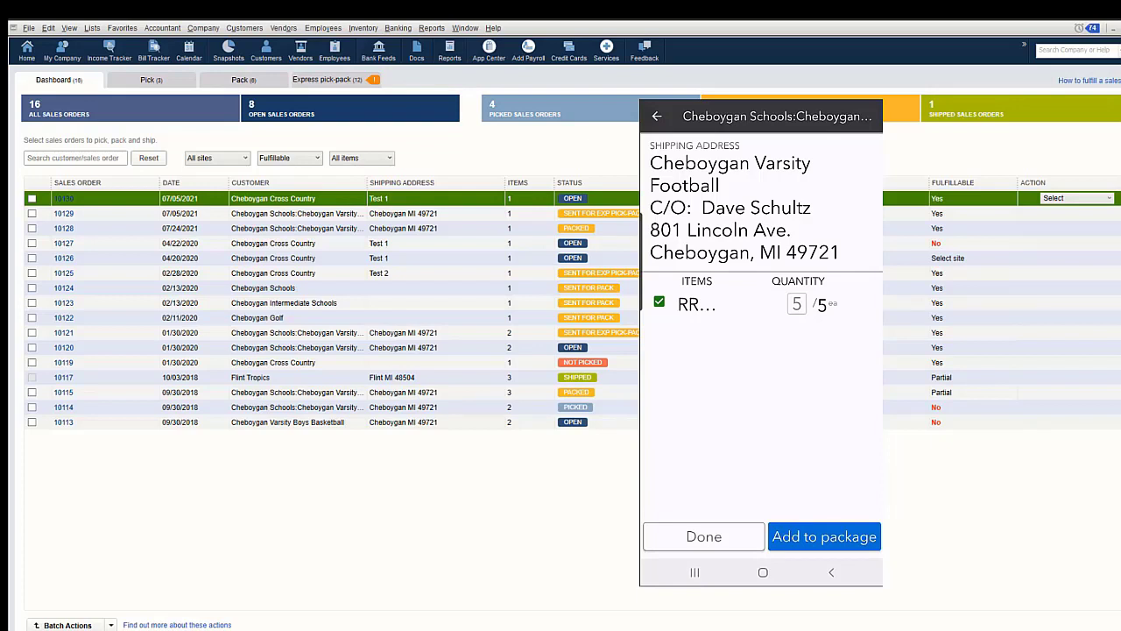
pyautogui.click(825, 536)
pyautogui.click(745, 178)
pyautogui.write('5')
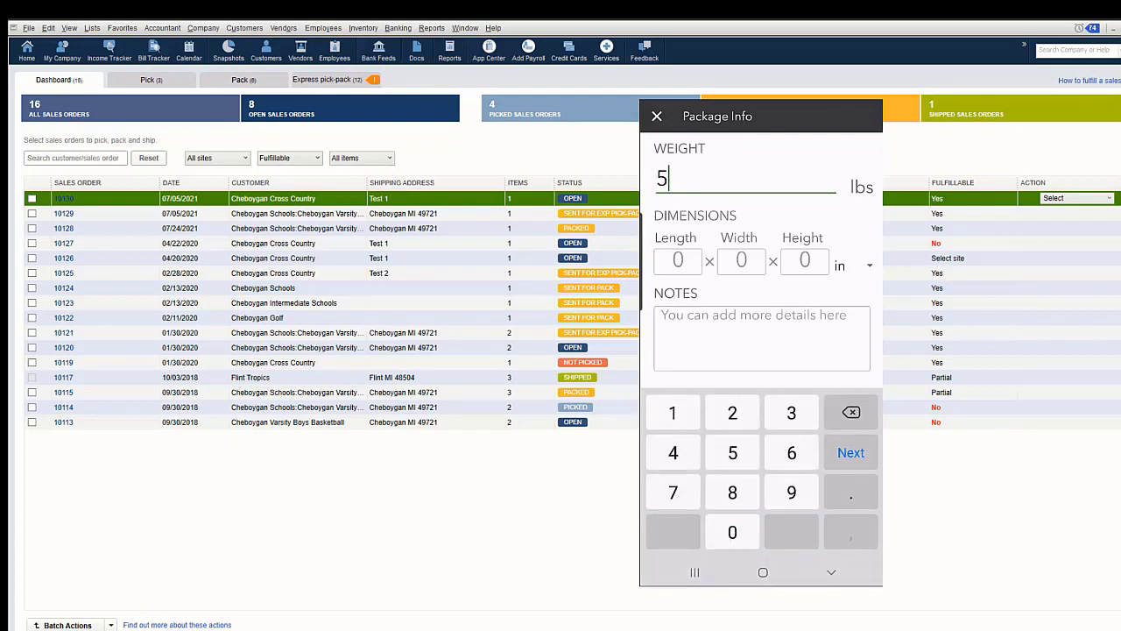
pyautogui.press('Tab')
pyautogui.write('24')
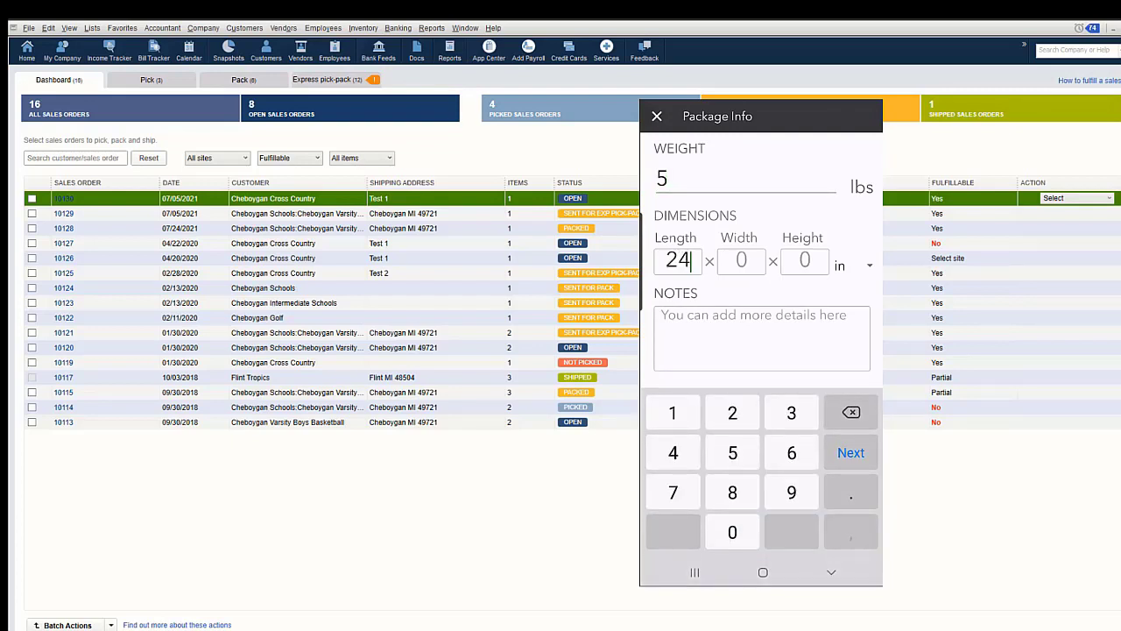
pyautogui.press('Tab')
pyautogui.write('24')
pyautogui.press('Tab')
pyautogui.write('12')
pyautogui.press('Tab')
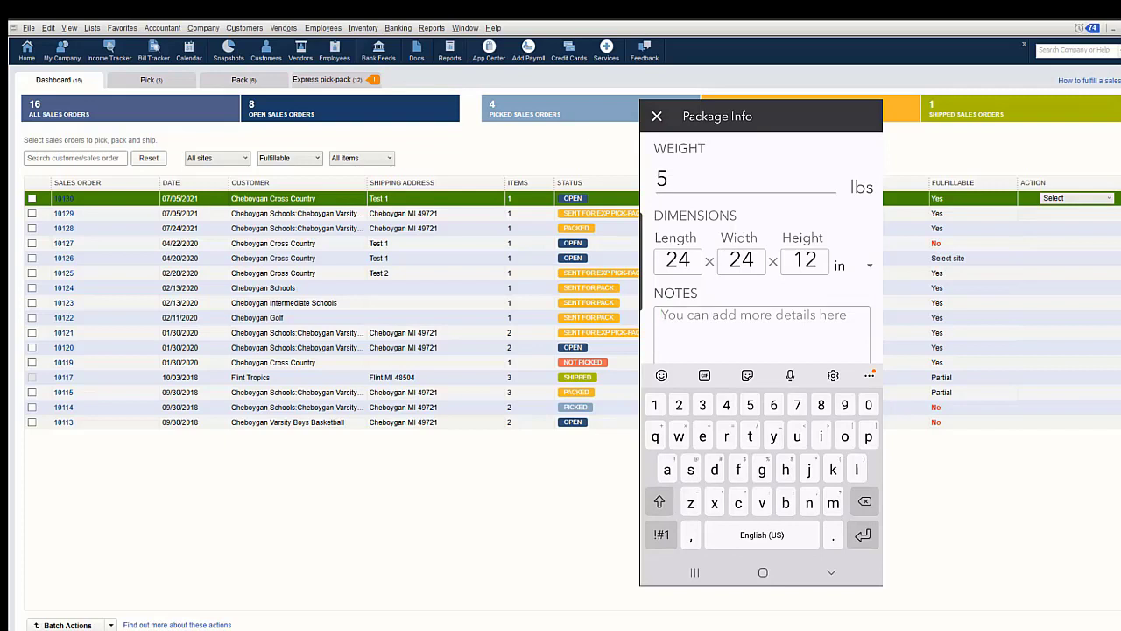
# - Add the note "Expedite shipping." to the package, save its info and finish packing the order
pyautogui.write('Ex')
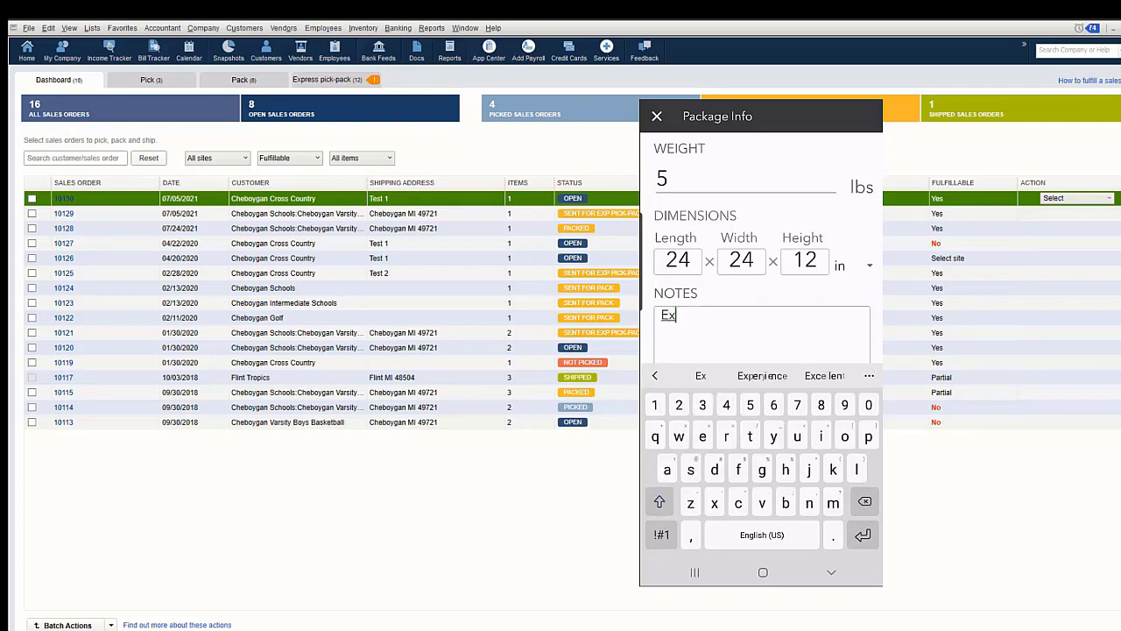
pyautogui.write('pedist')
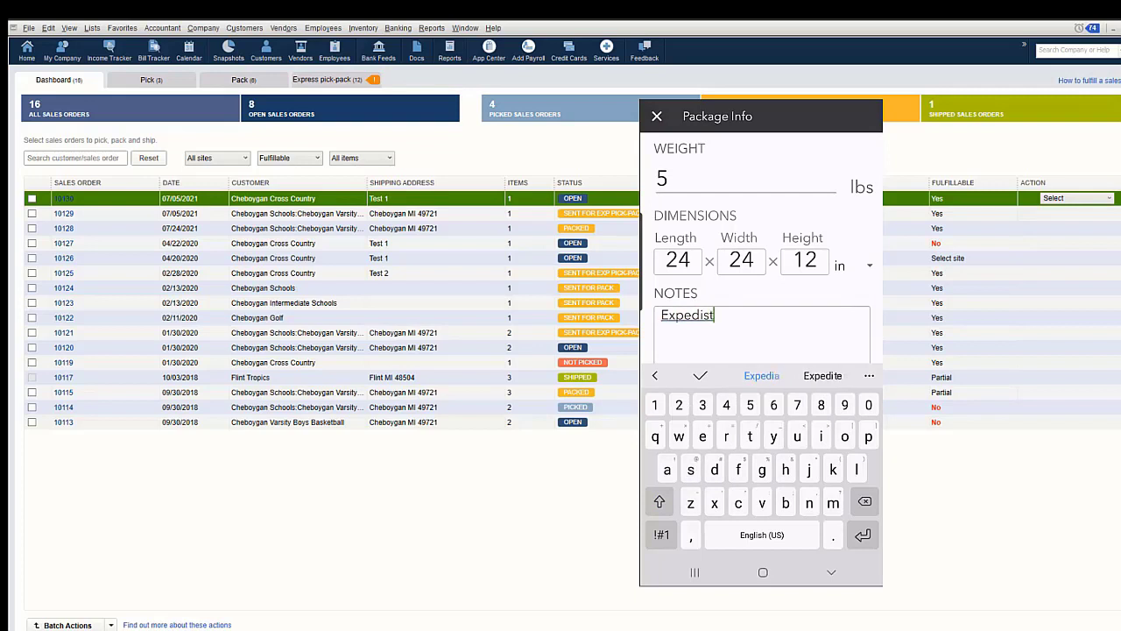
pyautogui.press('BackSpace')
pyautogui.press('BackSpace')
pyautogui.write('ate')
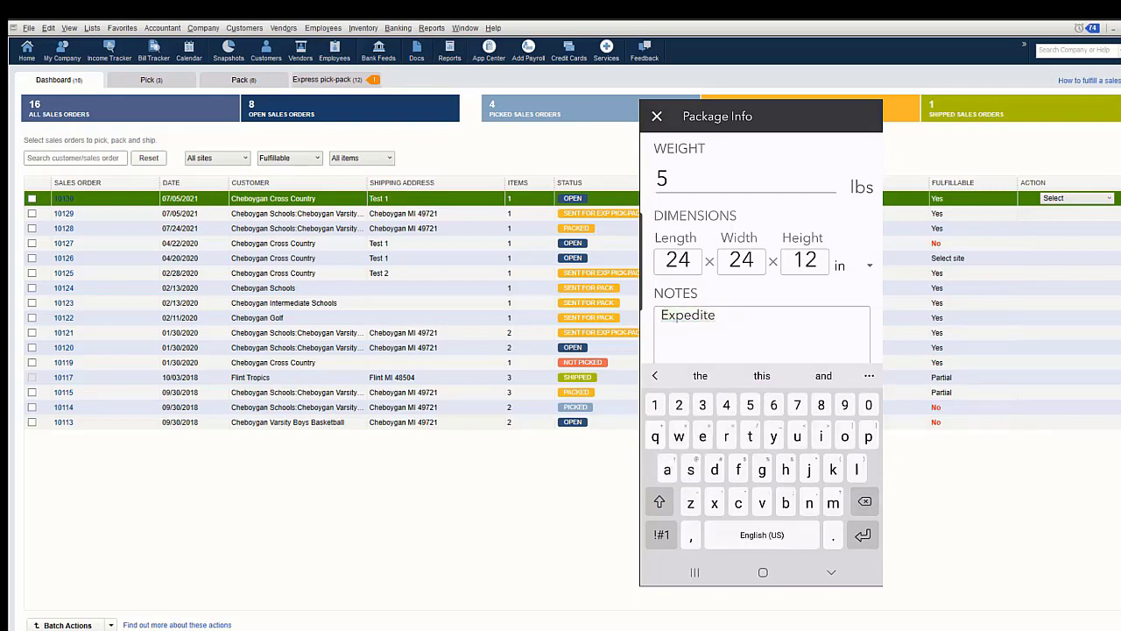
pyautogui.write(' shipp')
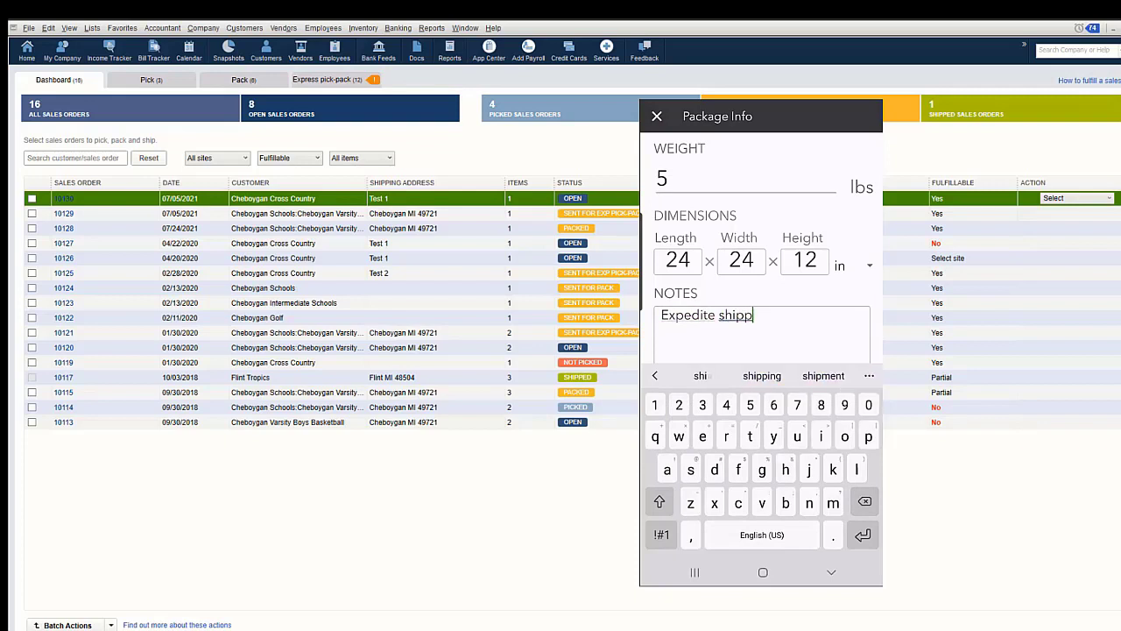
pyautogui.write('ing.')
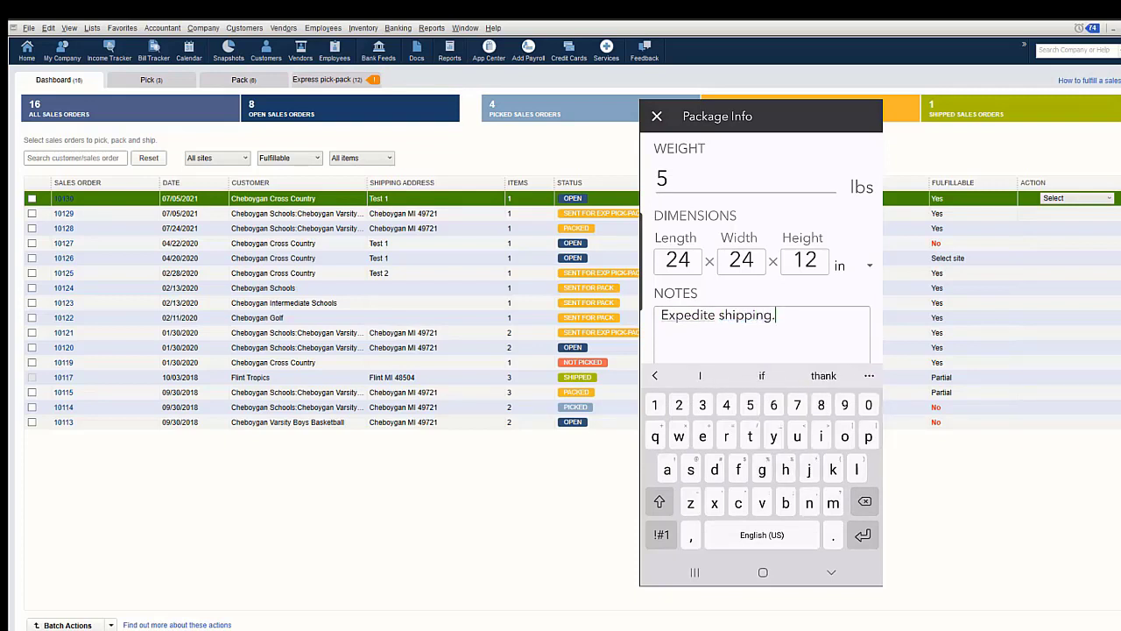
pyautogui.click(832, 572)
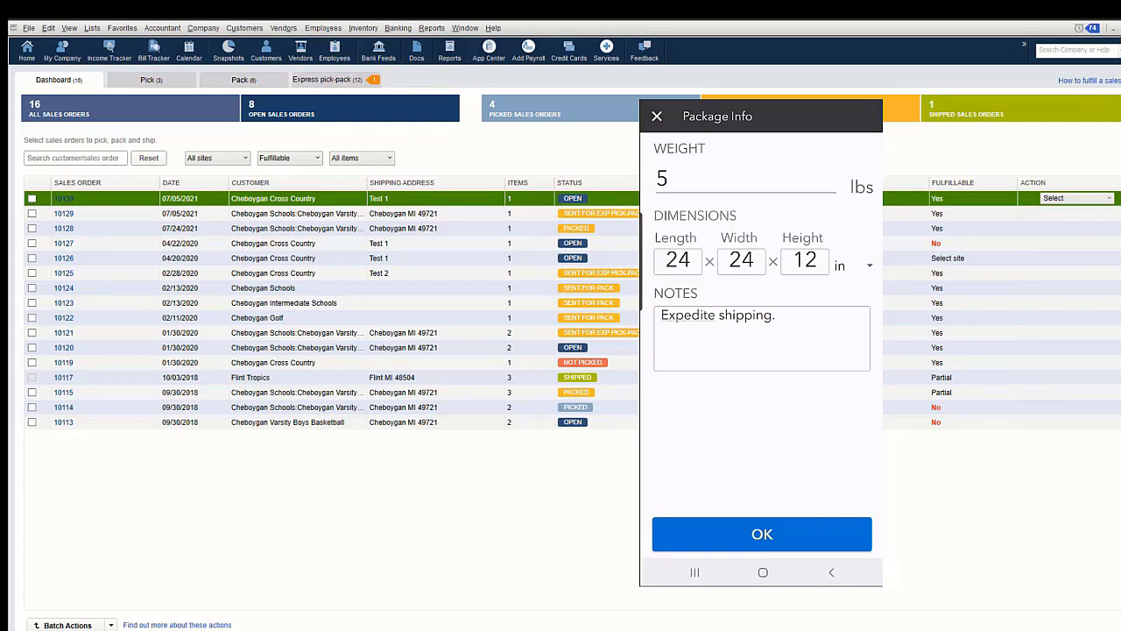
pyautogui.click(762, 533)
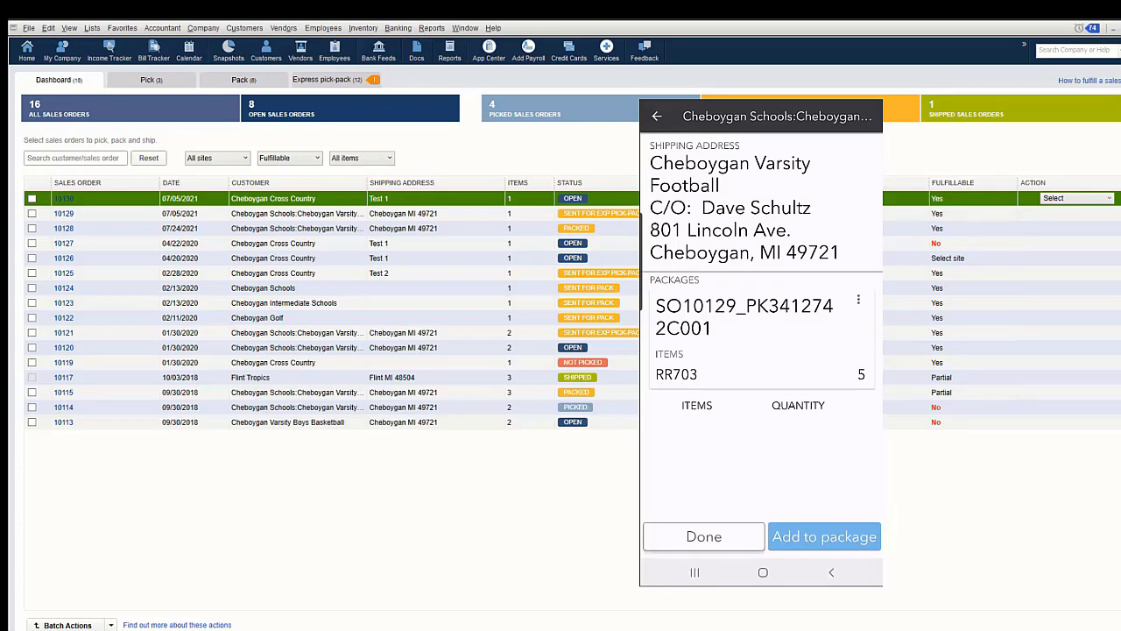
pyautogui.click(703, 536)
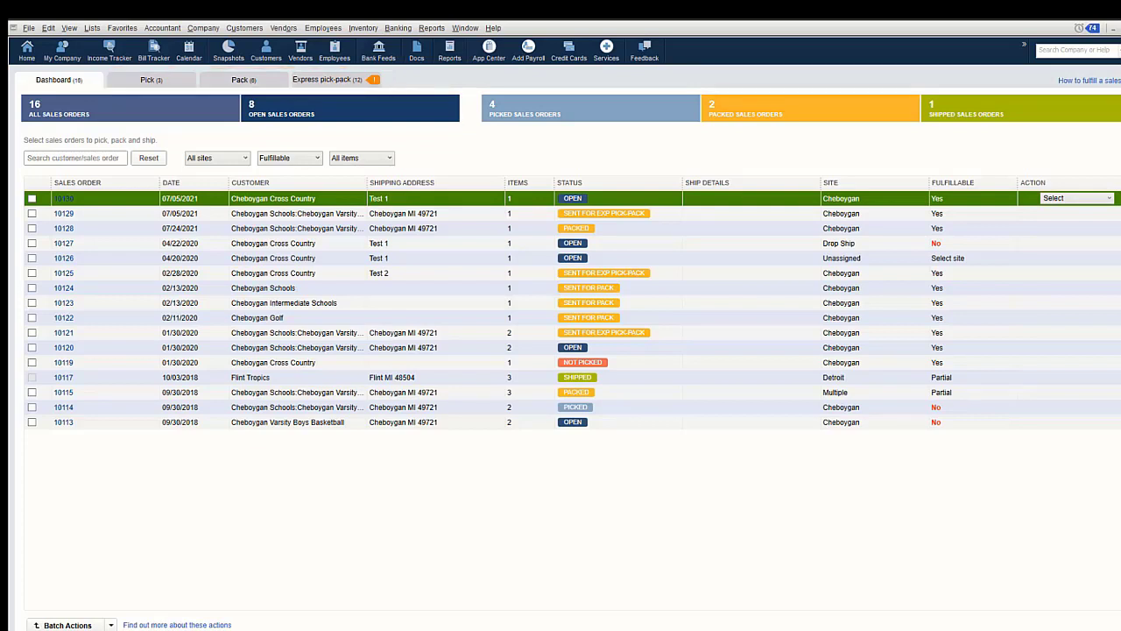
# - Back in QuickBooks Desktop, open the packed express pick-pack list that is flagged for a sales order update
pyautogui.click(355, 86)
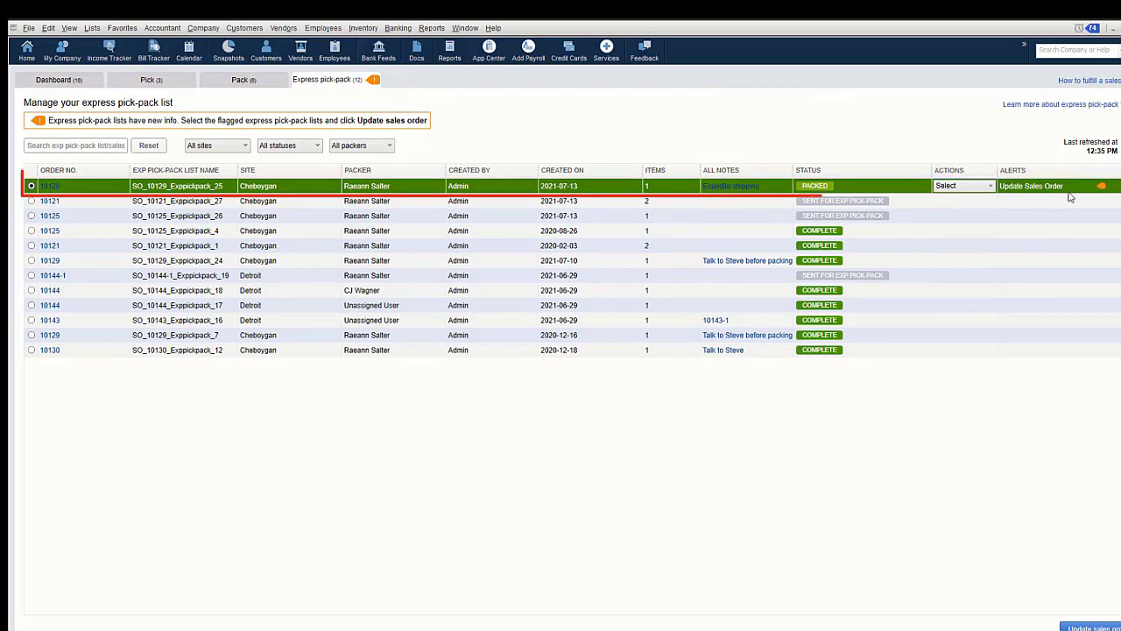
pyautogui.click(990, 187)
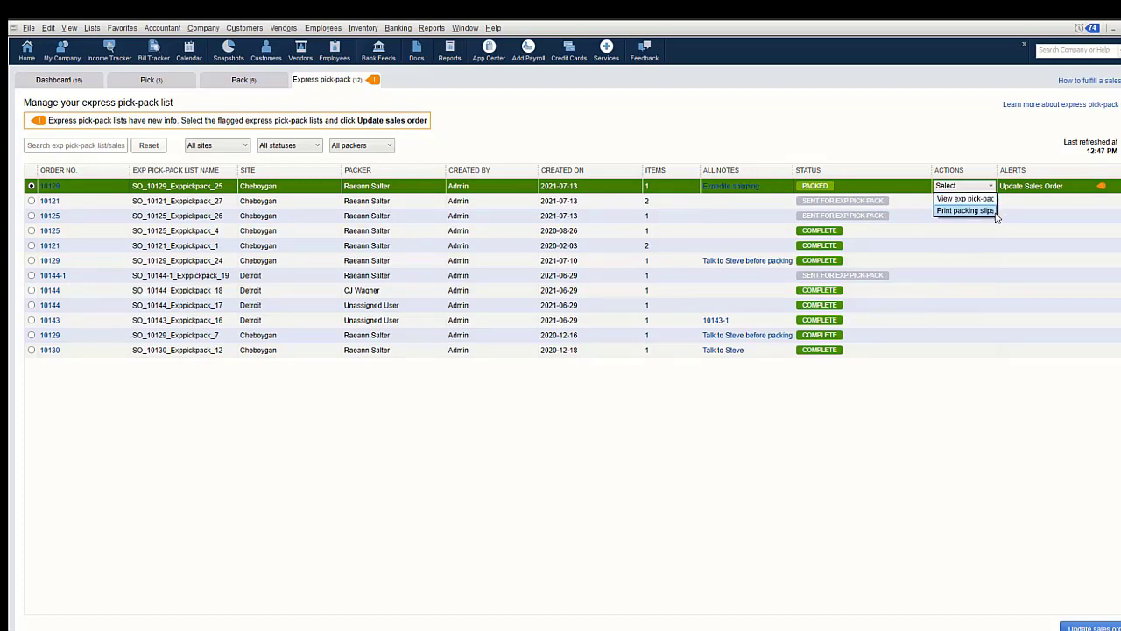
pyautogui.click(971, 201)
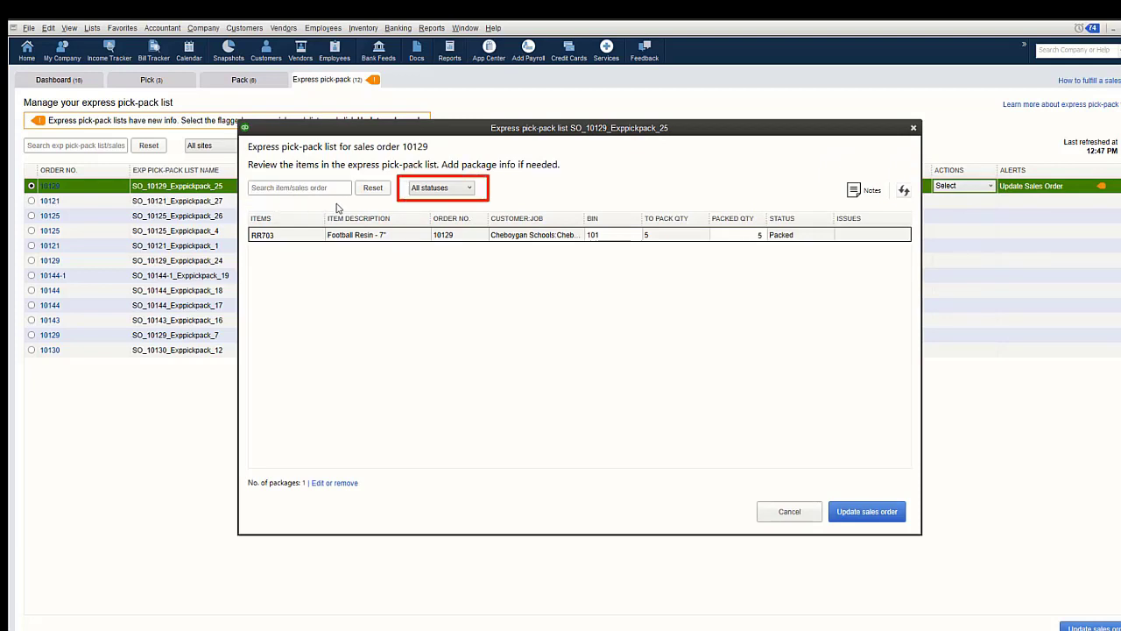
# - Check the item status filter options and read the notes attached to the express pick-pack list
pyautogui.click(468, 191)
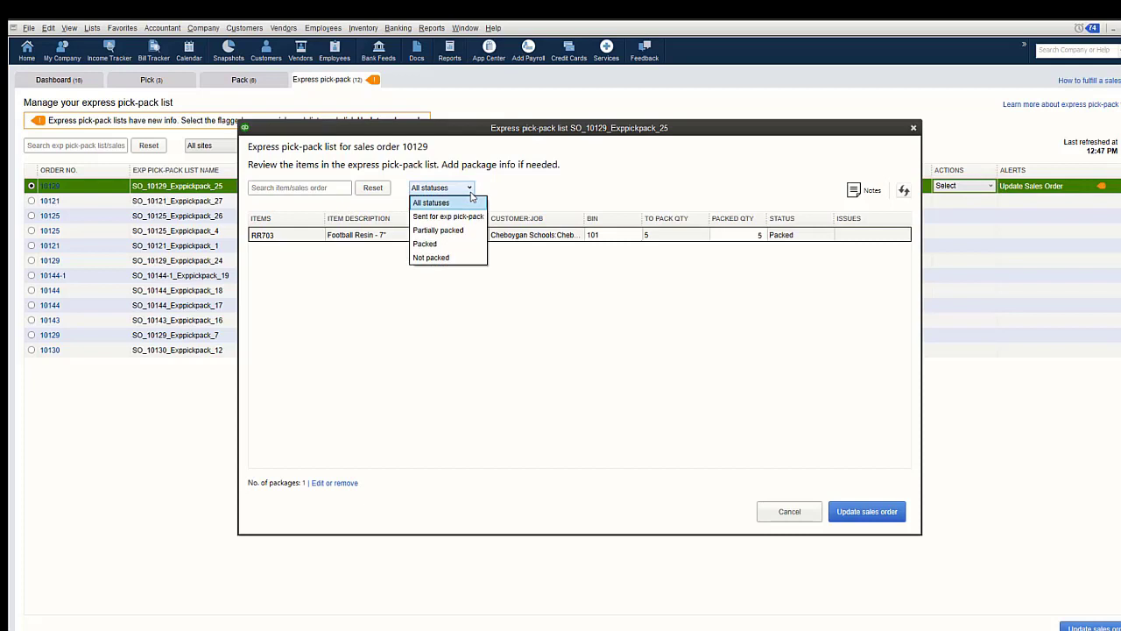
pyautogui.click(662, 200)
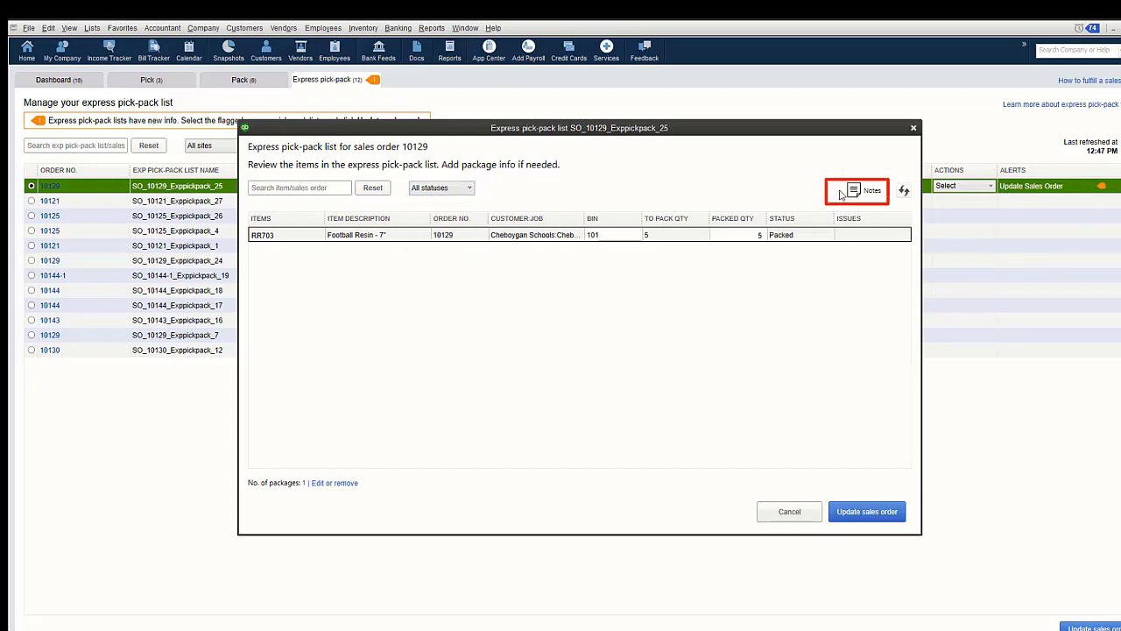
pyautogui.click(869, 192)
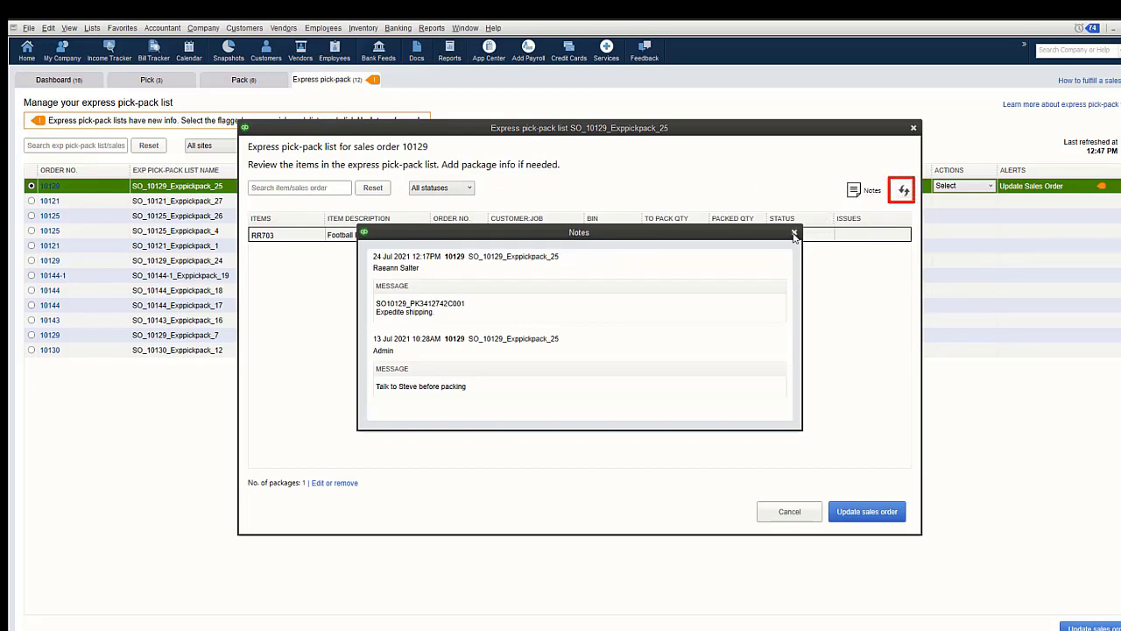
pyautogui.click(794, 234)
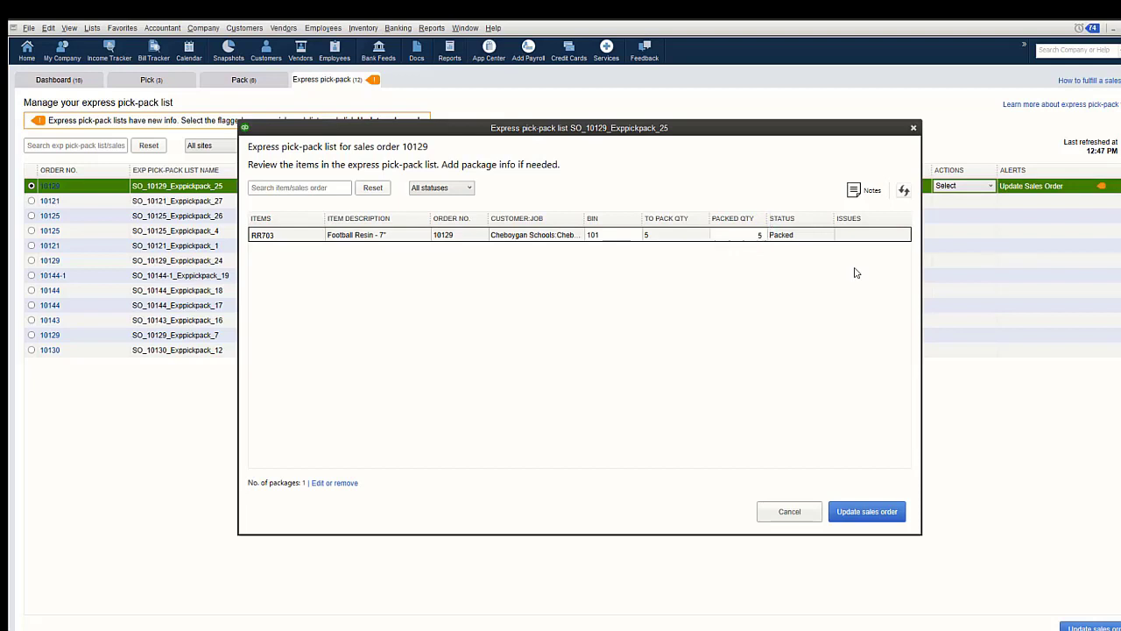
# - Review and accept the package's weight and dimensions, and update the sales order from the express pick-pack list
pyautogui.click(343, 486)
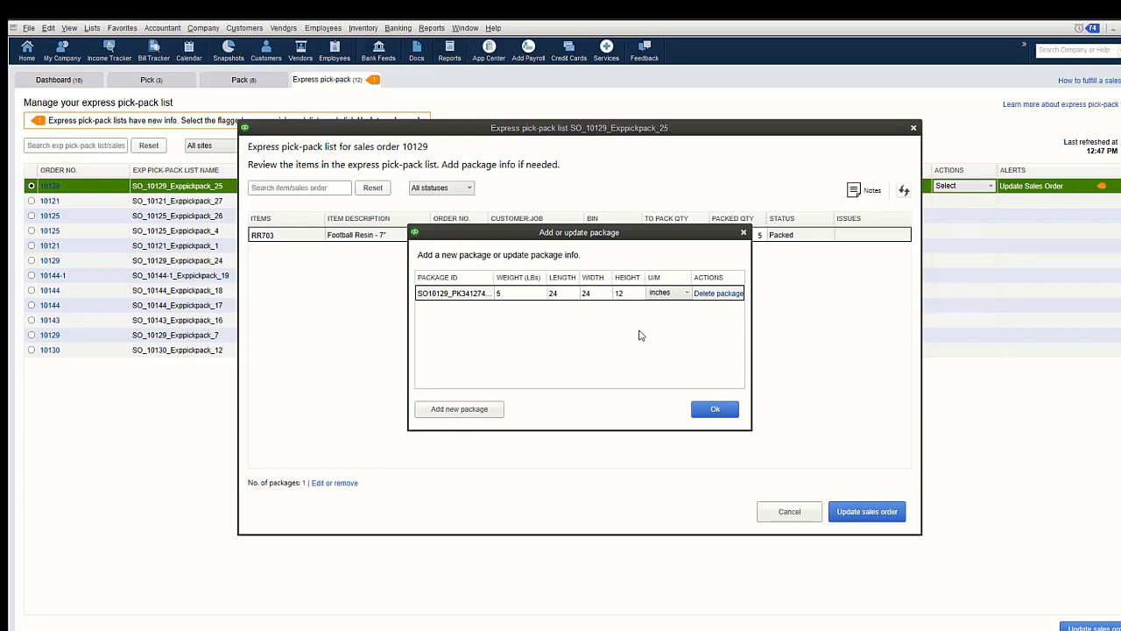
pyautogui.click(726, 414)
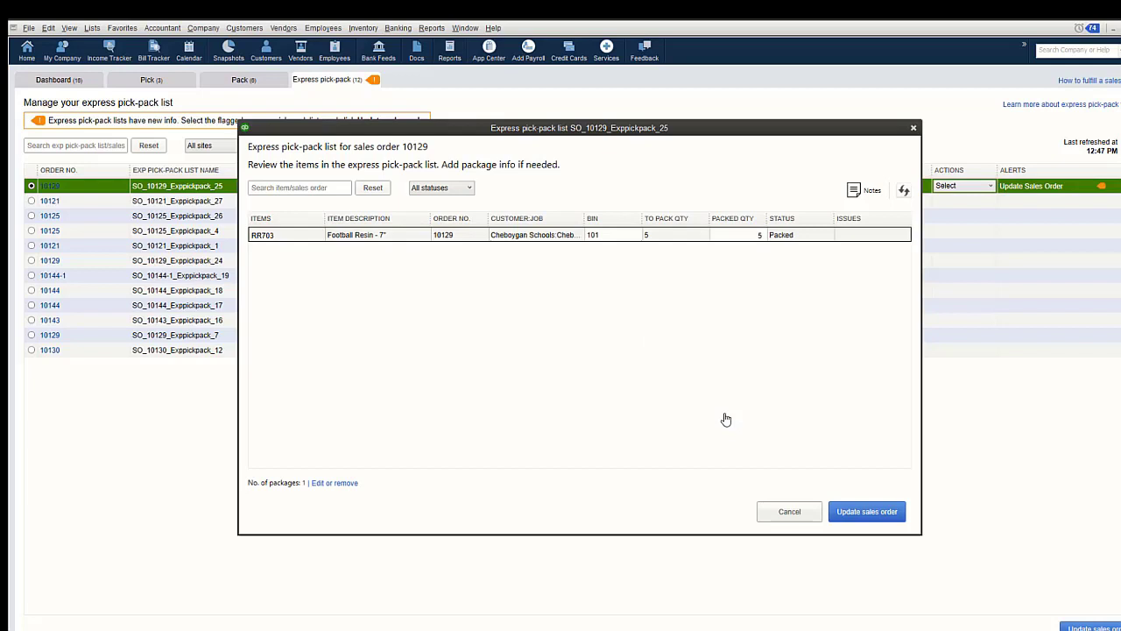
pyautogui.click(846, 513)
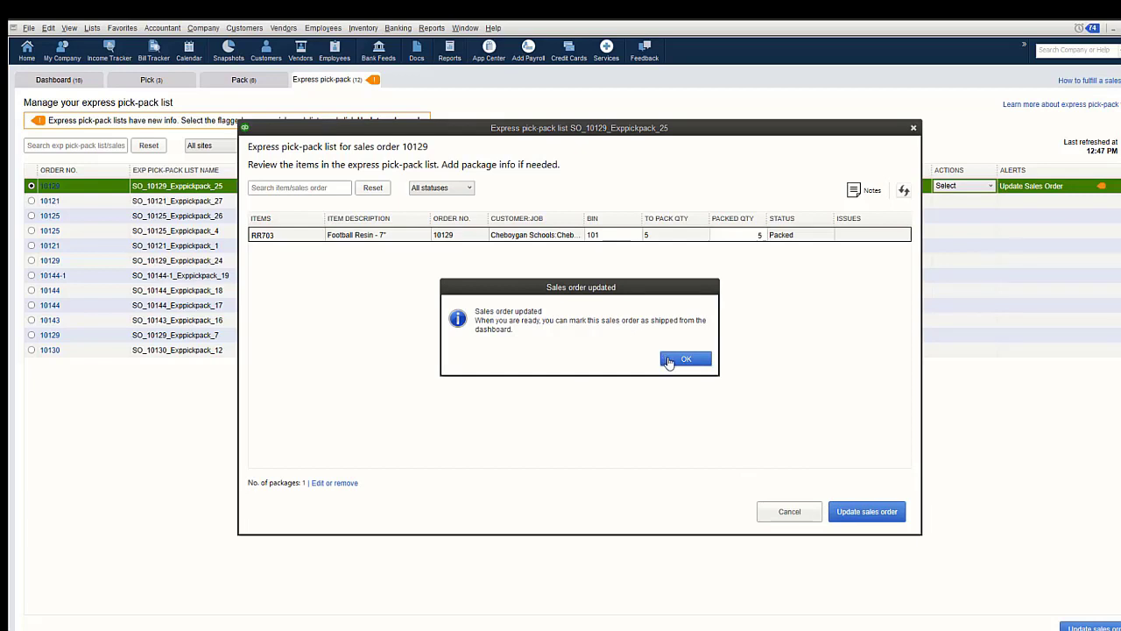
# - Acknowledge the sales order update, preview the packing slip for the completed express pick-pack order, and close the preview
pyautogui.click(685, 359)
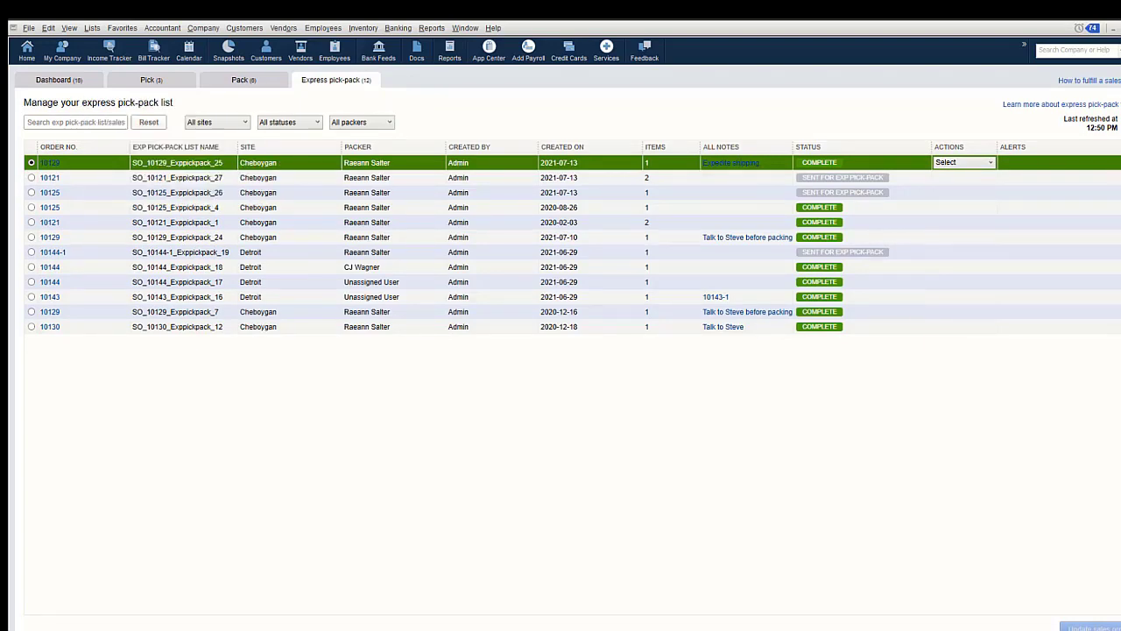
pyautogui.moveTo(8, 63); pyautogui.dragTo(384, 27)
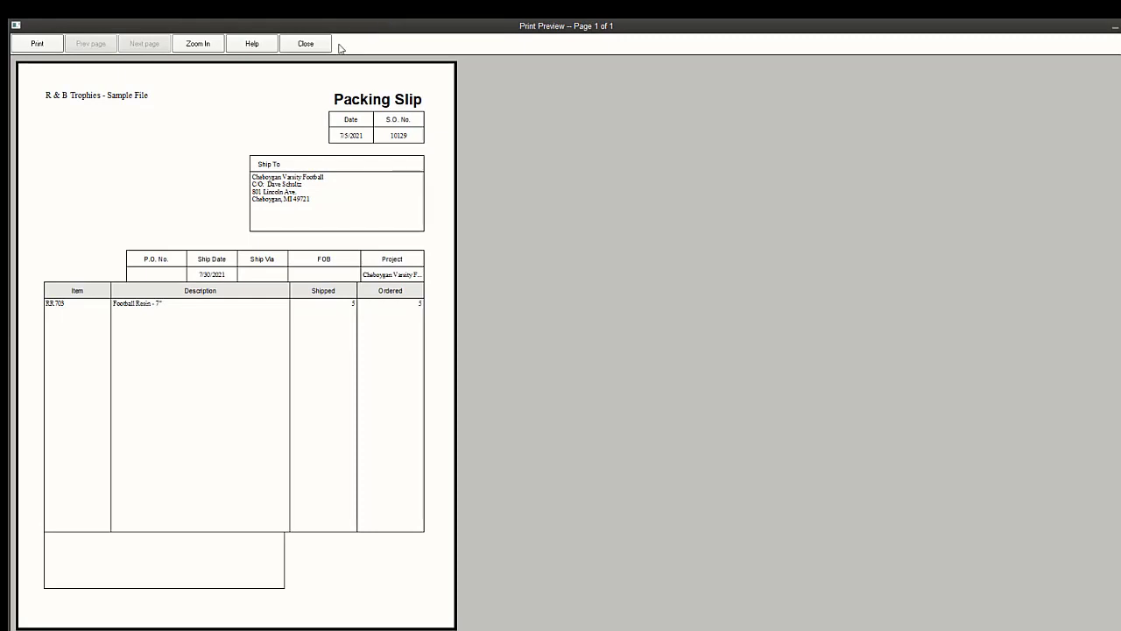
pyautogui.click(305, 44)
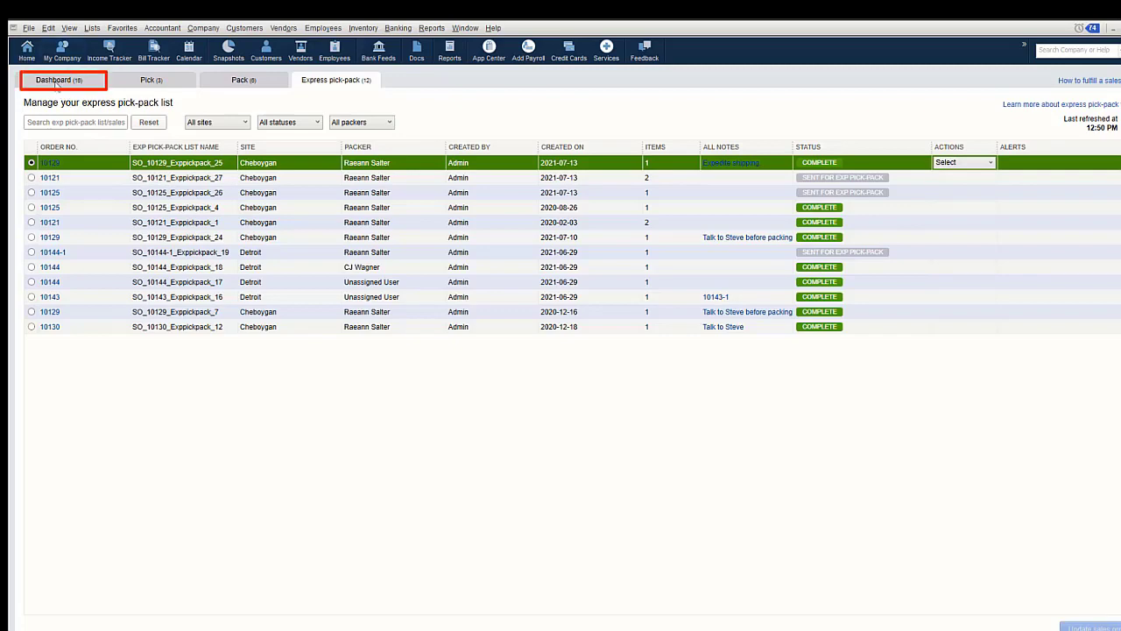
# - From the fulfillment dashboard, mark the open Cheboygan Cross Country sales order dated 07/05/2021 with Yes fulfillable status as shipped, despite it being unpacked
pyautogui.click(56, 81)
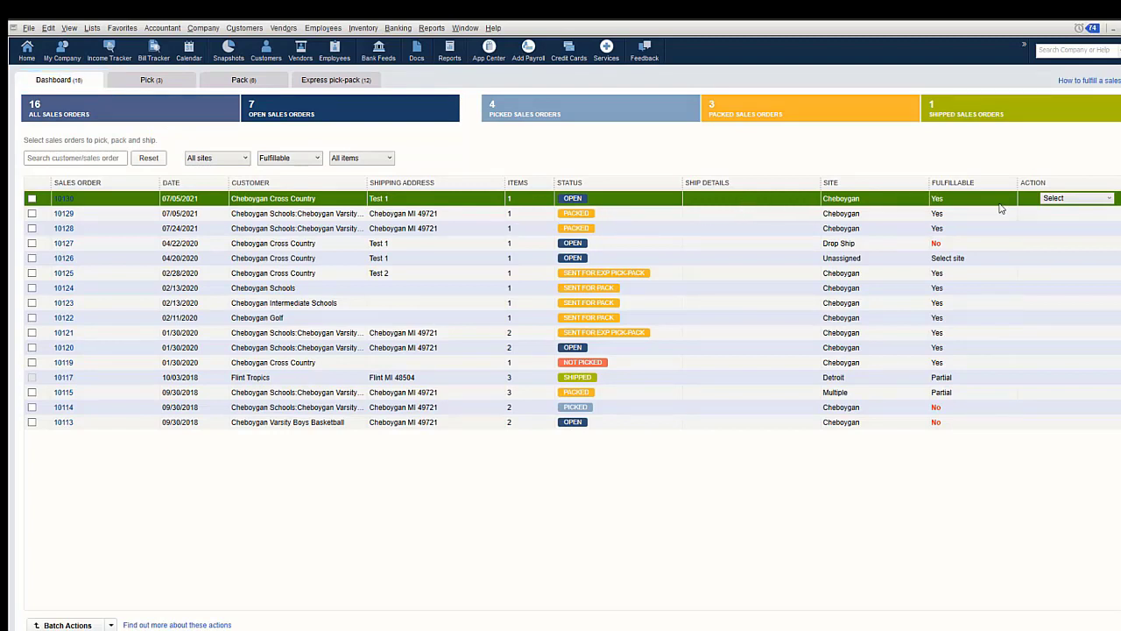
pyautogui.click(1109, 200)
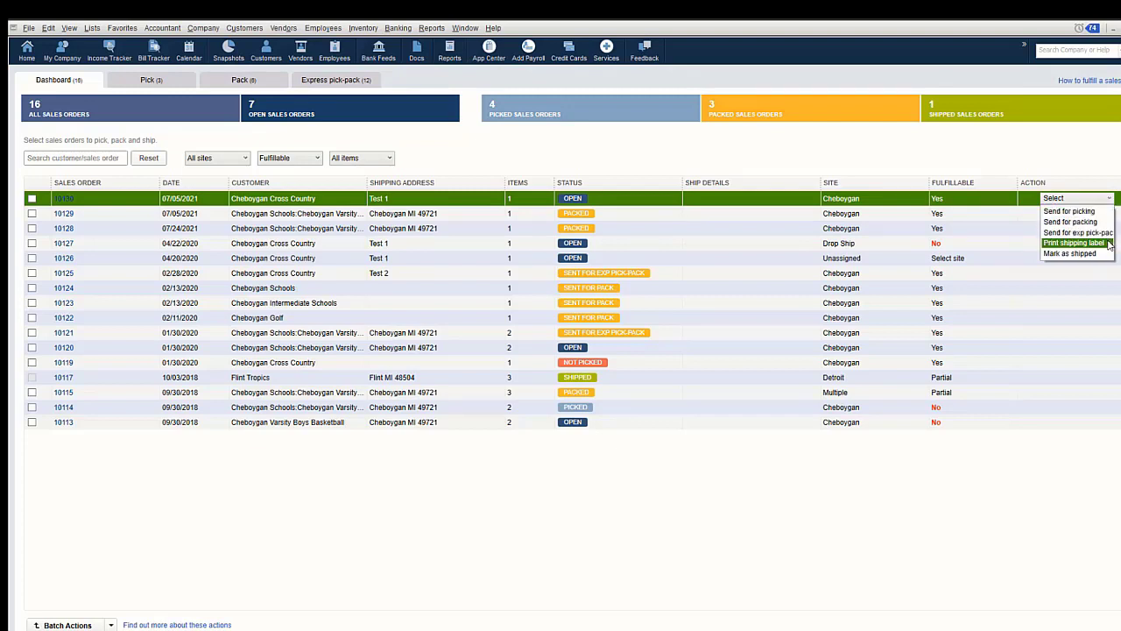
pyautogui.moveTo(1108, 245)
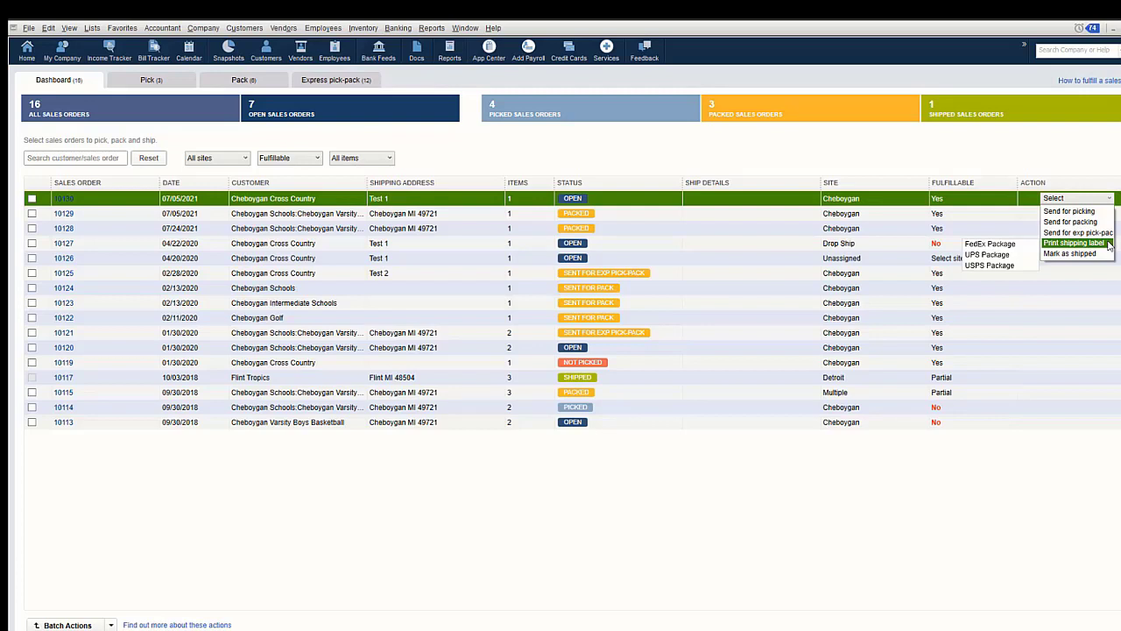
pyautogui.click(1099, 253)
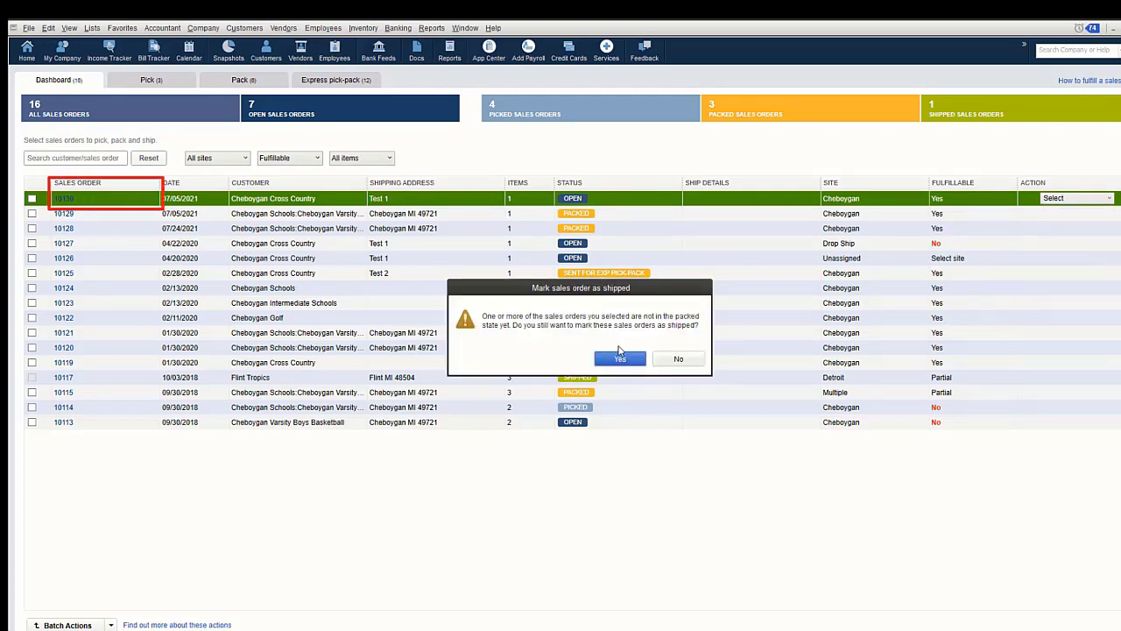
pyautogui.click(607, 363)
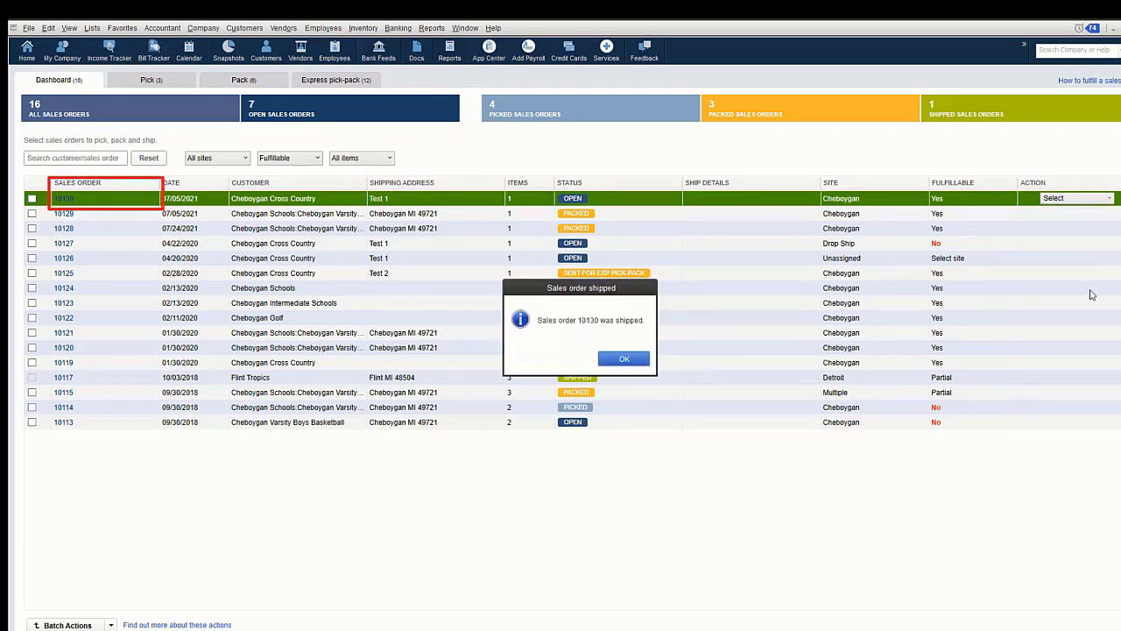
pyautogui.click(633, 362)
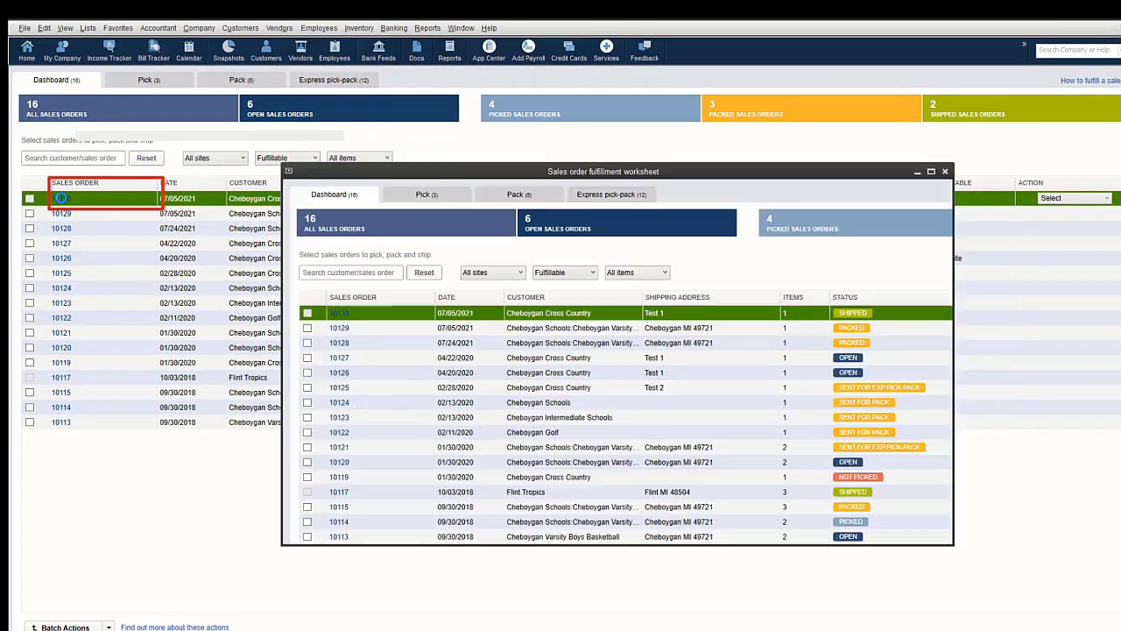
# - Open the newly shipped Cheboygan Cross Country sales order and create an invoice from it
pyautogui.click(60, 197)
pyautogui.click(413, 92)
pyautogui.click(541, 221)
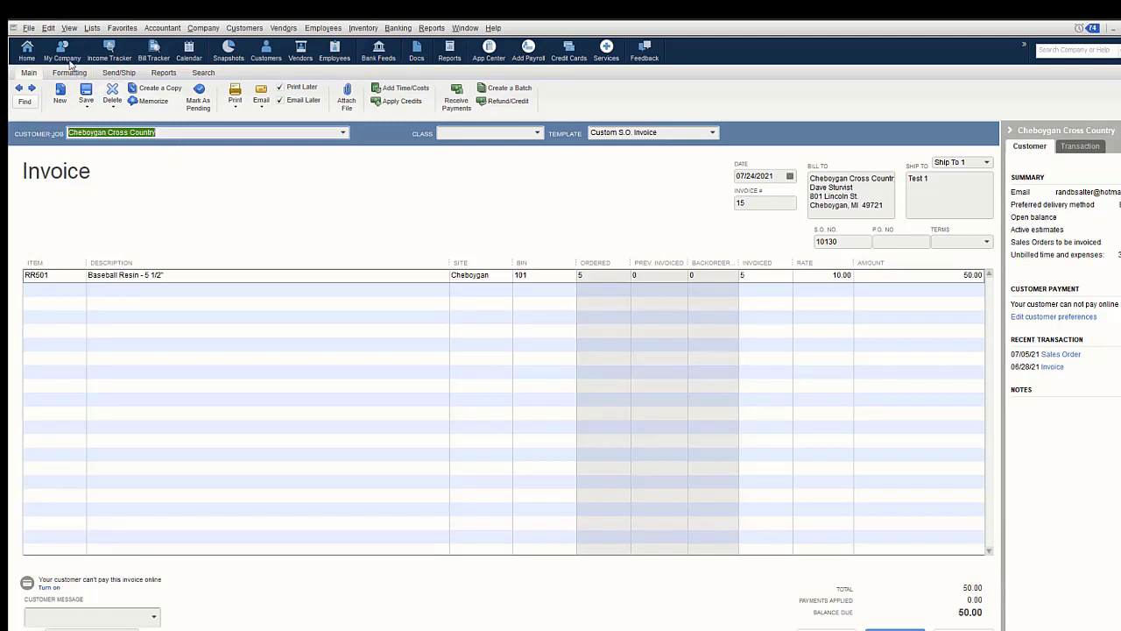
# - Check the Purchase Order Management Worksheet setting under Site Operations in the company's advanced inventory preferences, and accept the settings
pyautogui.click(48, 28)
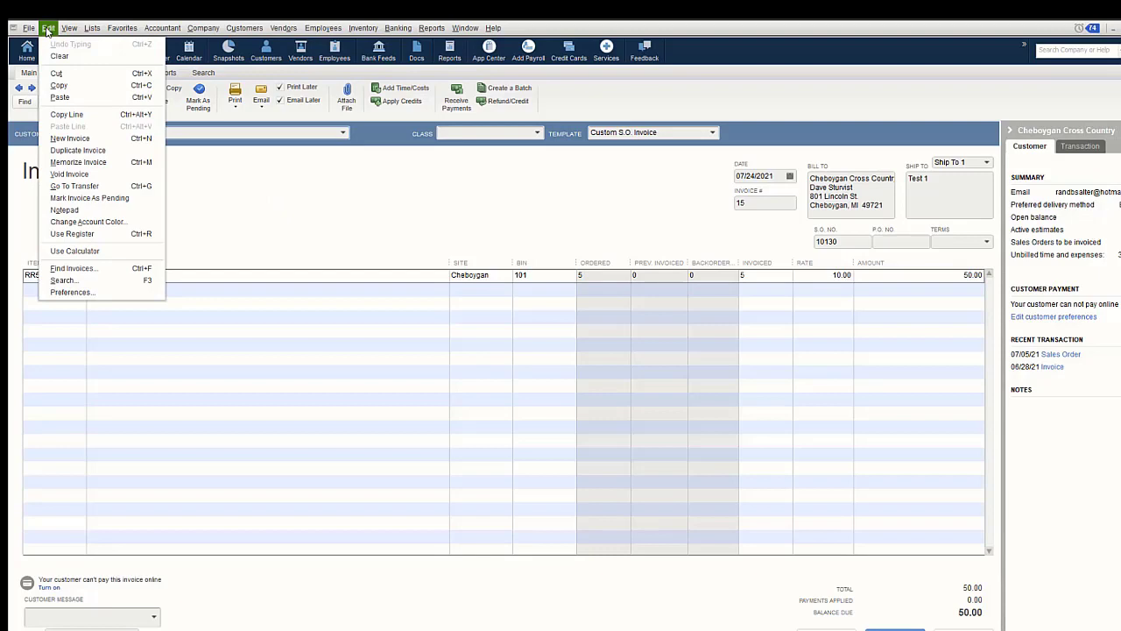
pyautogui.click(57, 296)
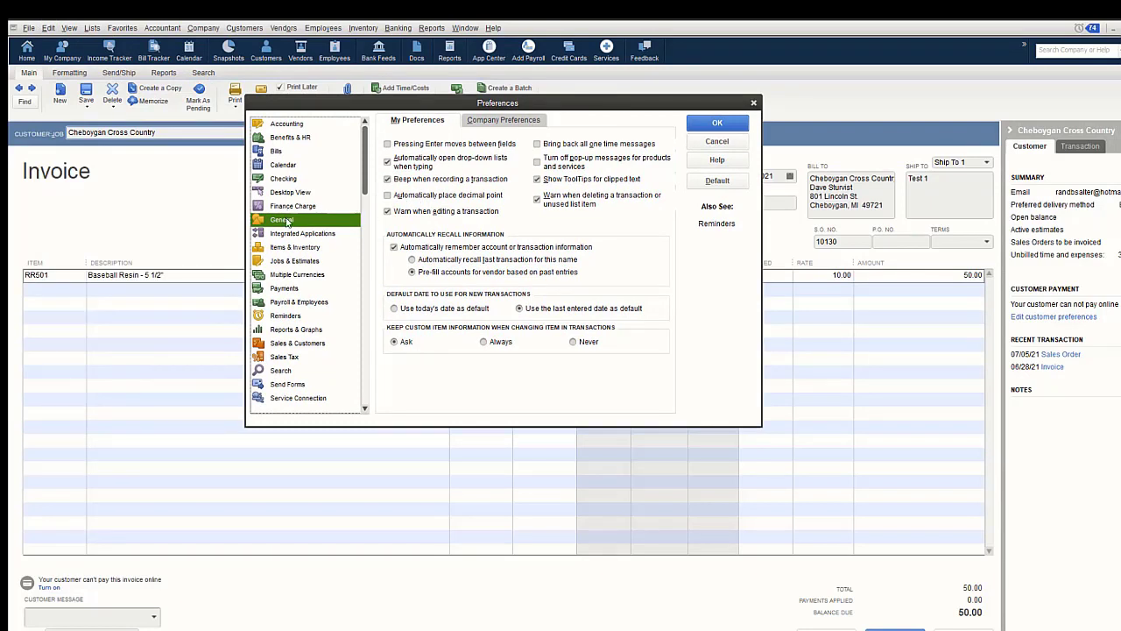
pyautogui.click(289, 248)
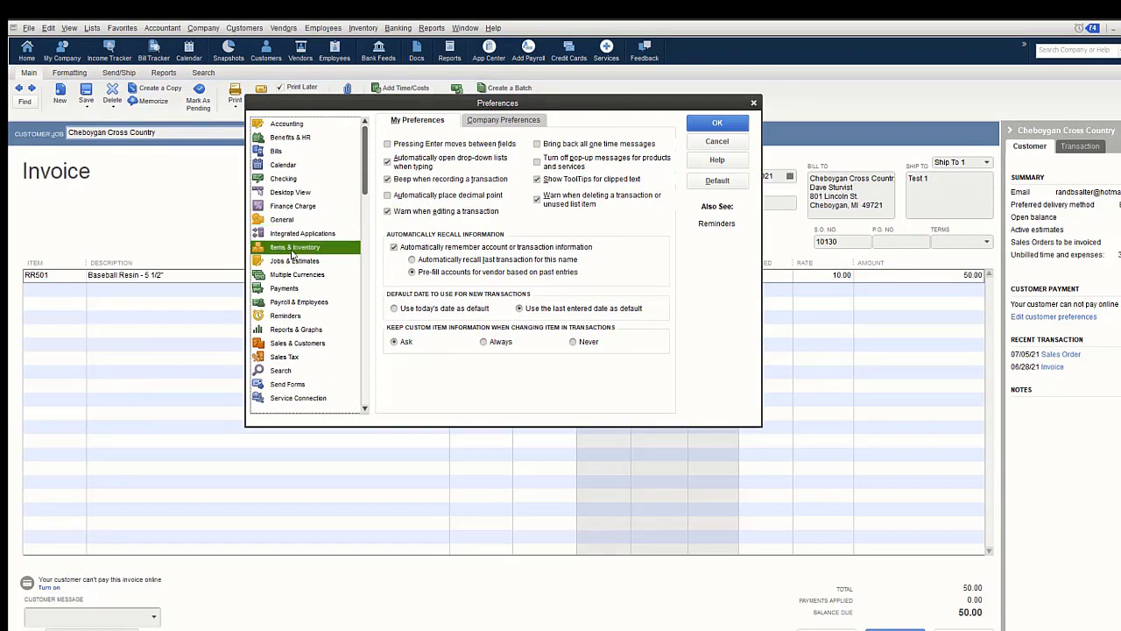
pyautogui.click(499, 123)
pyautogui.click(477, 270)
pyautogui.moveTo(8, 129); pyautogui.dragTo(751, 134)
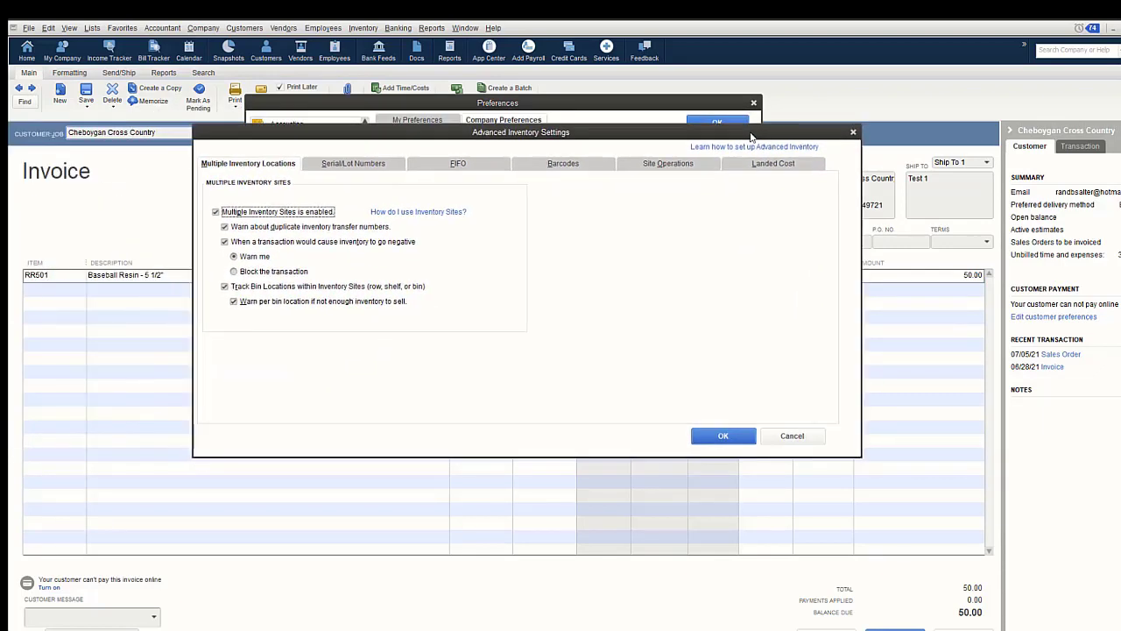
pyautogui.click(669, 167)
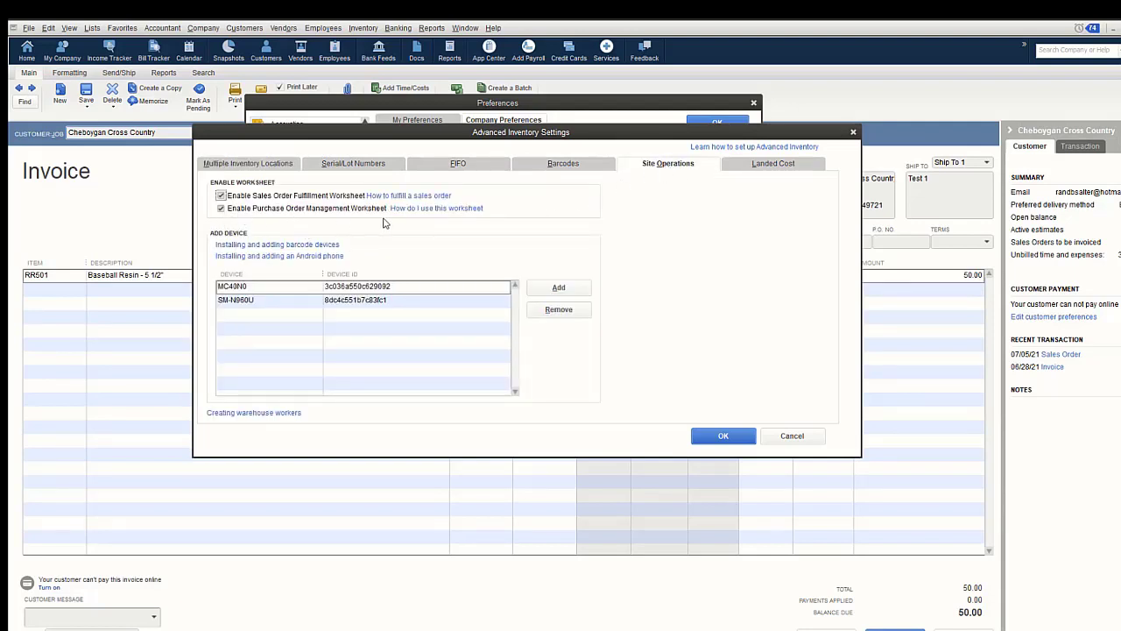
pyautogui.click(724, 437)
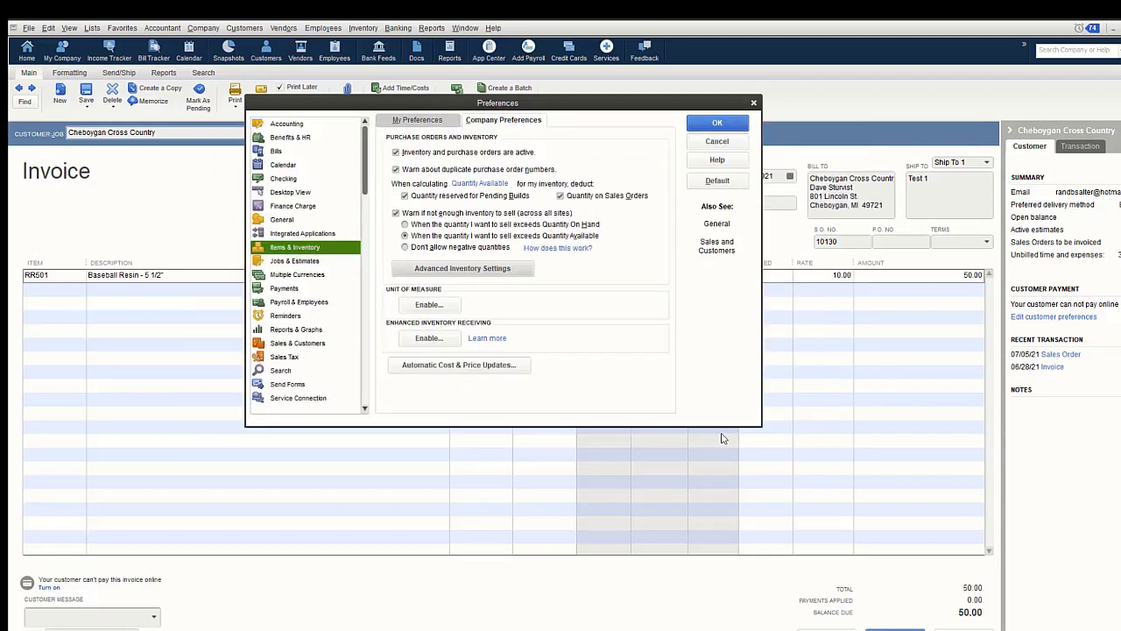
pyautogui.click(732, 125)
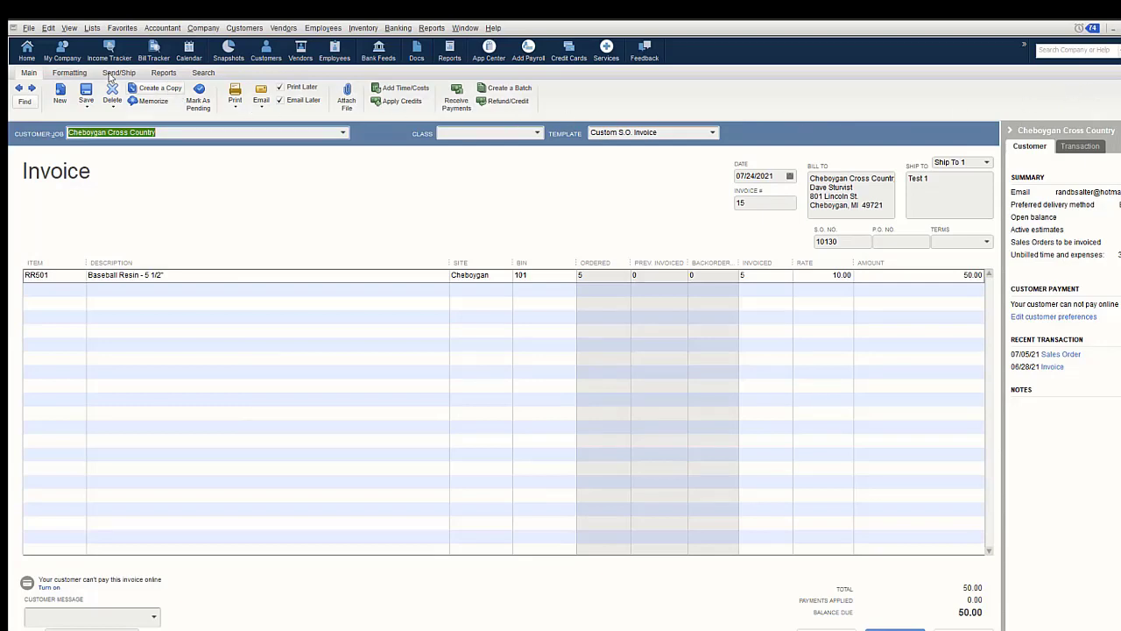
# - Return to the home page, open the Purchase Order Management Worksheet and maximize it
pyautogui.click(29, 57)
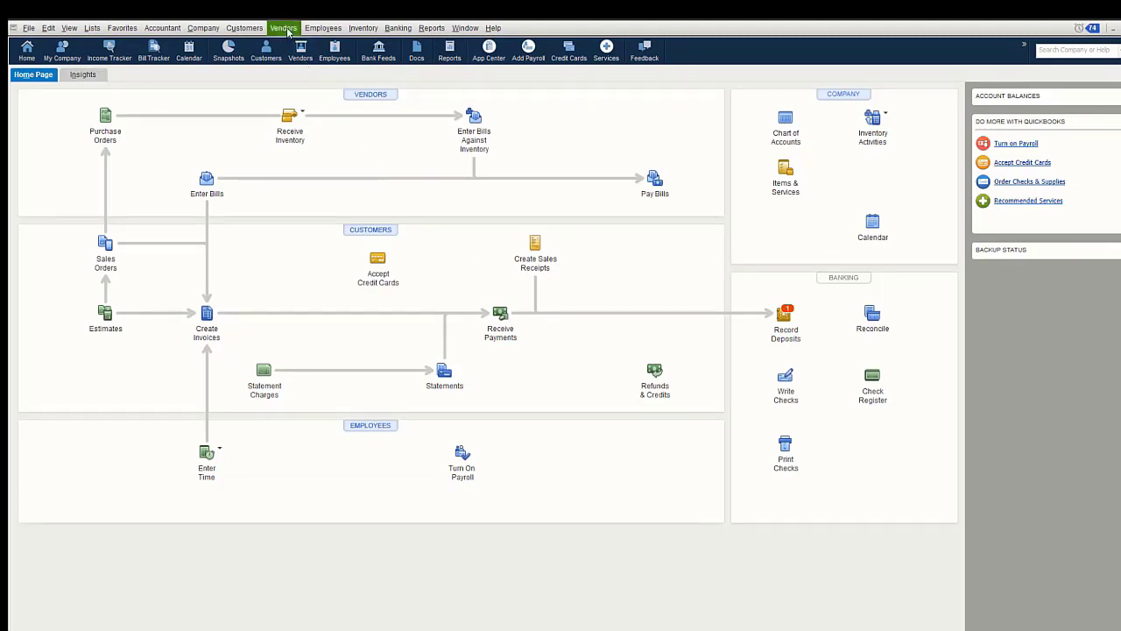
pyautogui.click(355, 30)
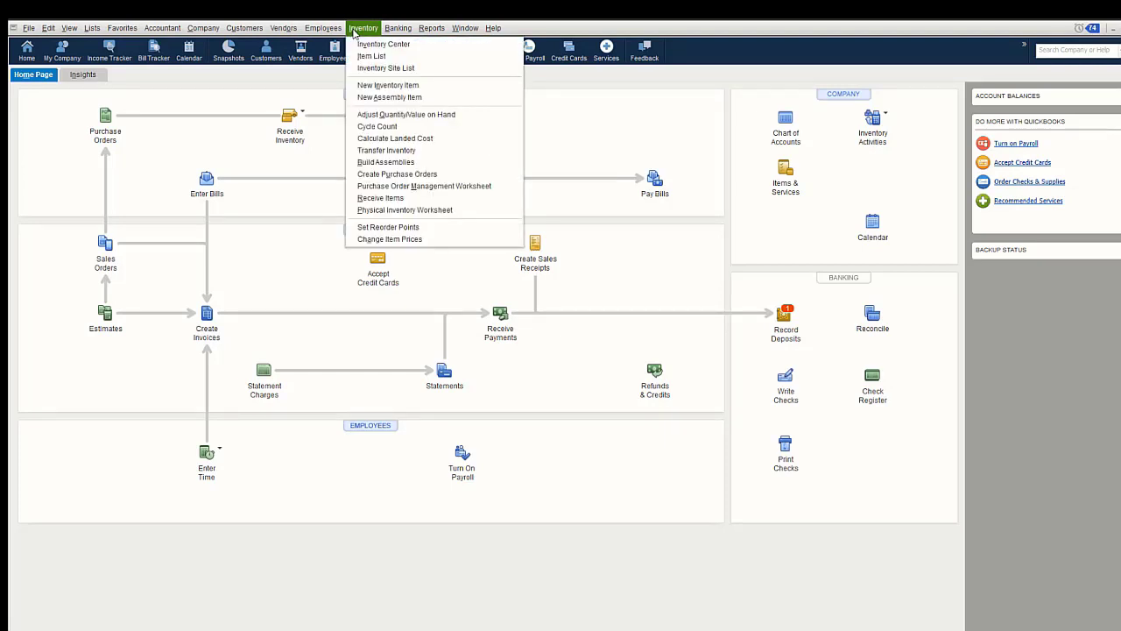
pyautogui.click(386, 189)
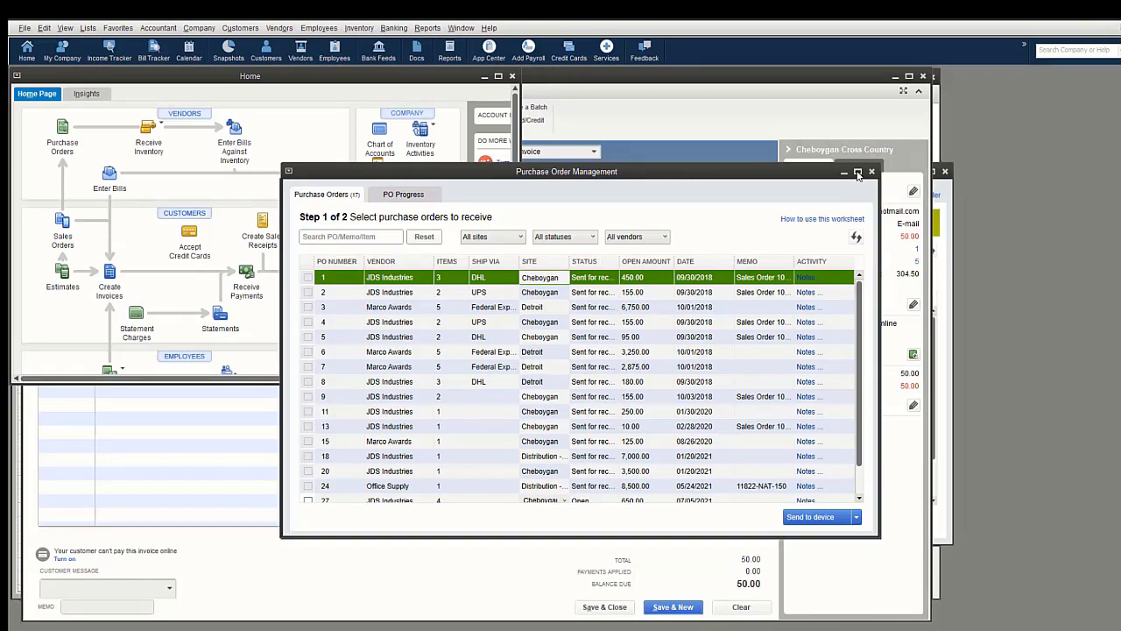
pyautogui.click(858, 171)
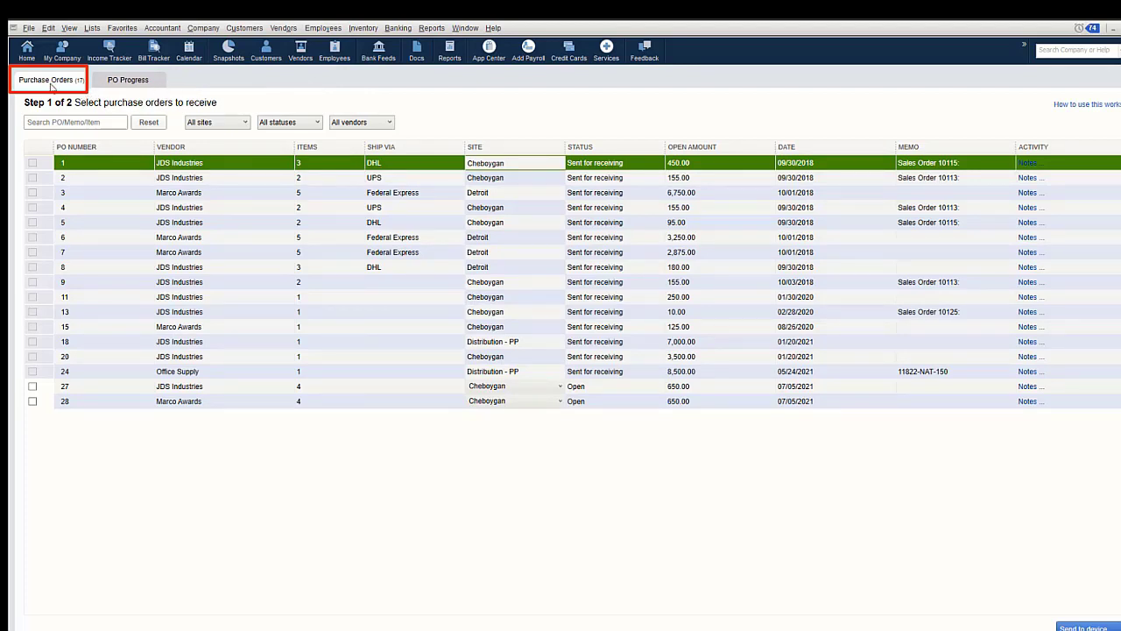
# - Look through the PO progress list, return to the purchase orders and read the first order's activity notes
pyautogui.click(128, 87)
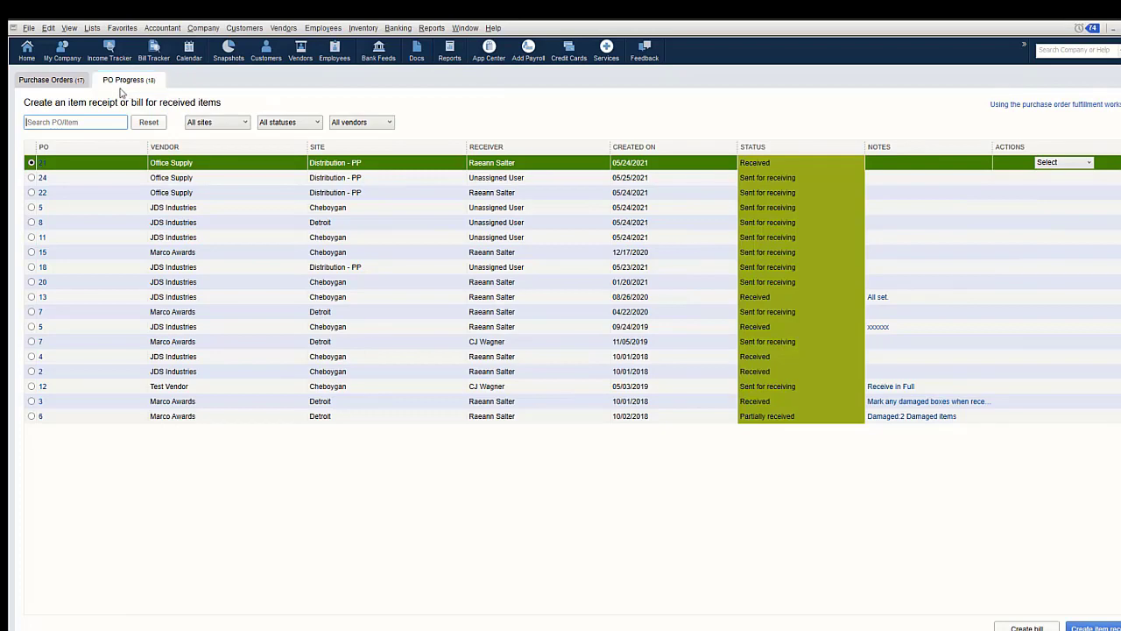
pyautogui.click(48, 84)
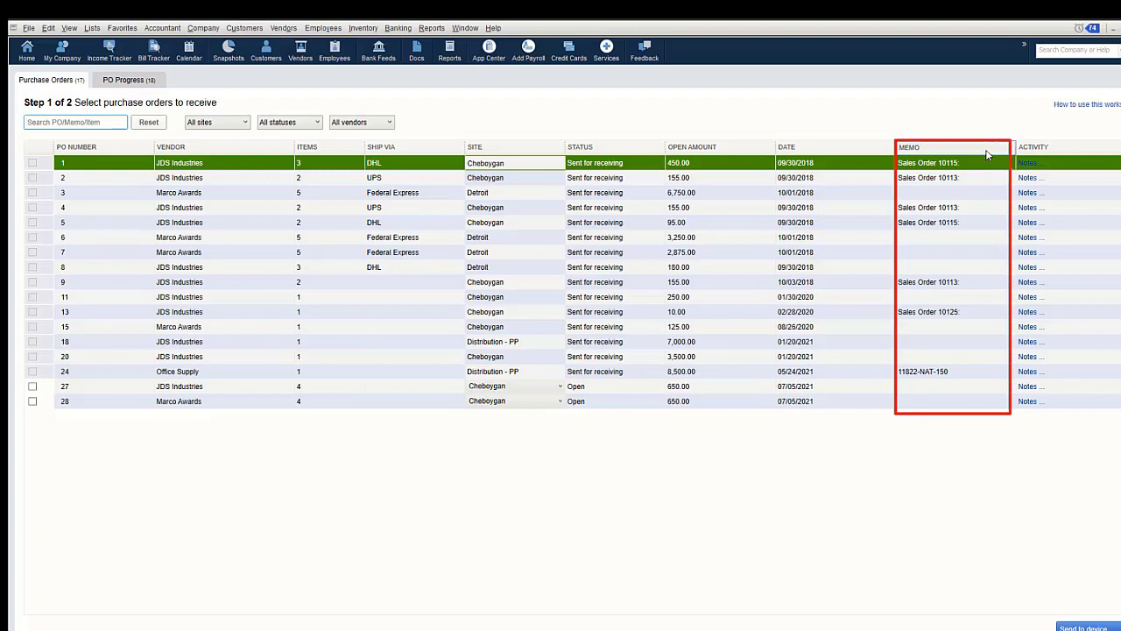
pyautogui.click(1034, 164)
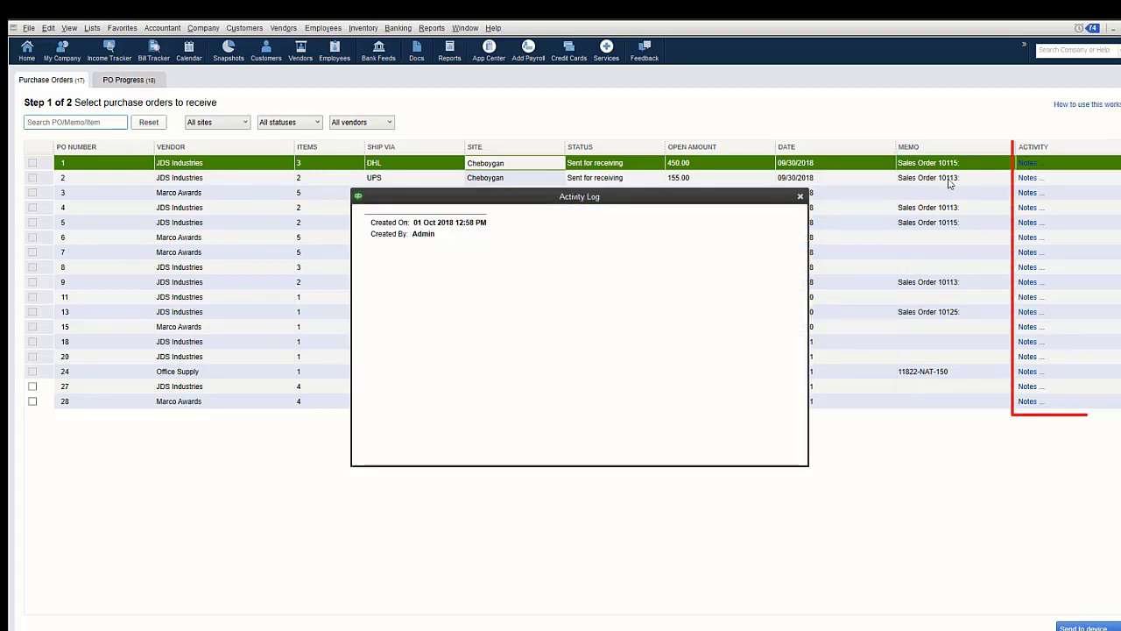
pyautogui.click(799, 196)
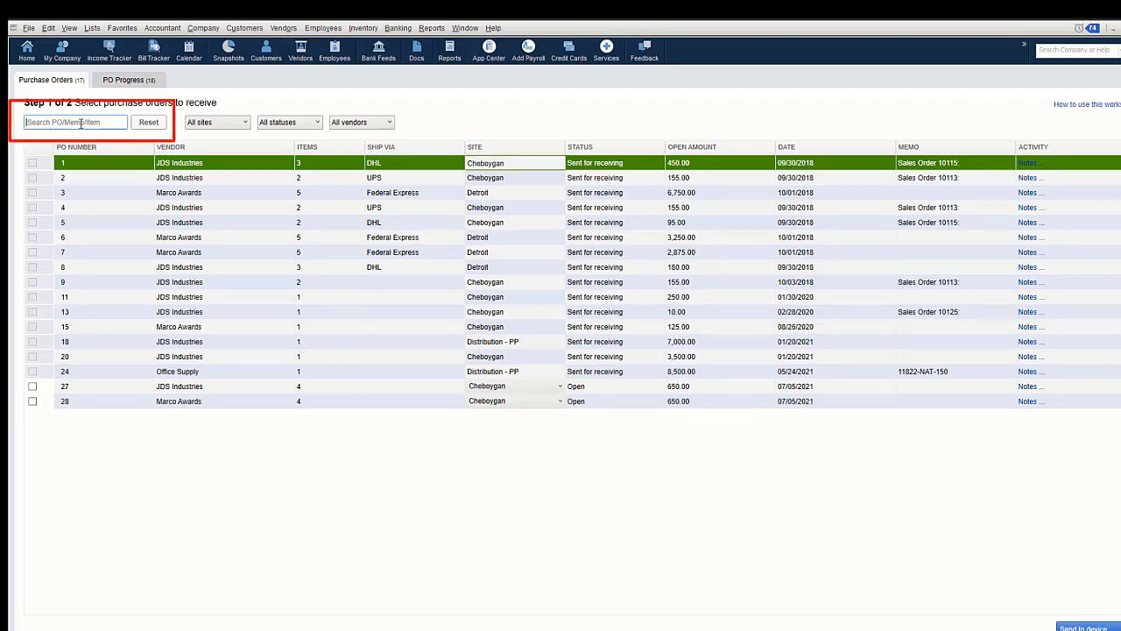
# - Try searching the purchase orders for 1 and 10, and clear the search
pyautogui.write('1')
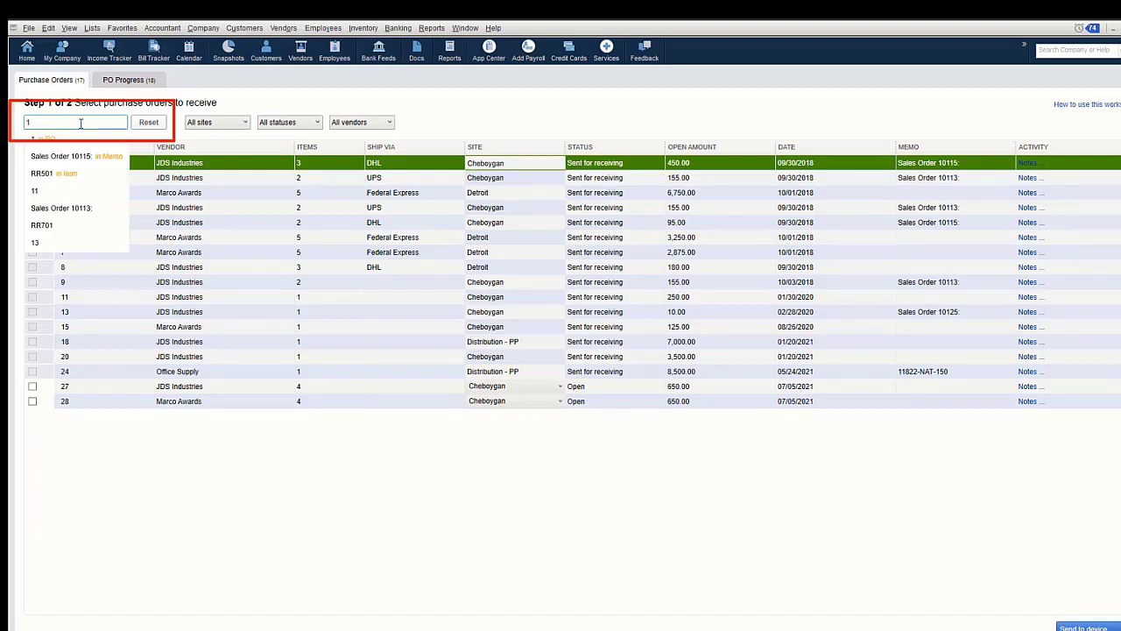
pyautogui.click(79, 128)
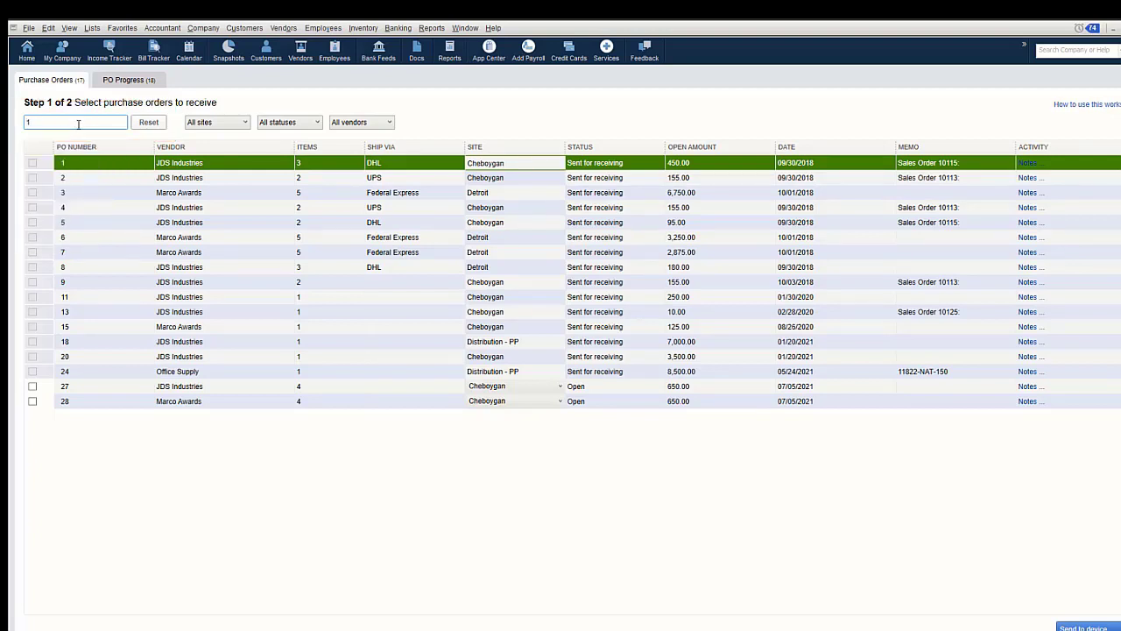
pyautogui.press('BackSpace')
pyautogui.write('100')
pyautogui.press('BackSpace')
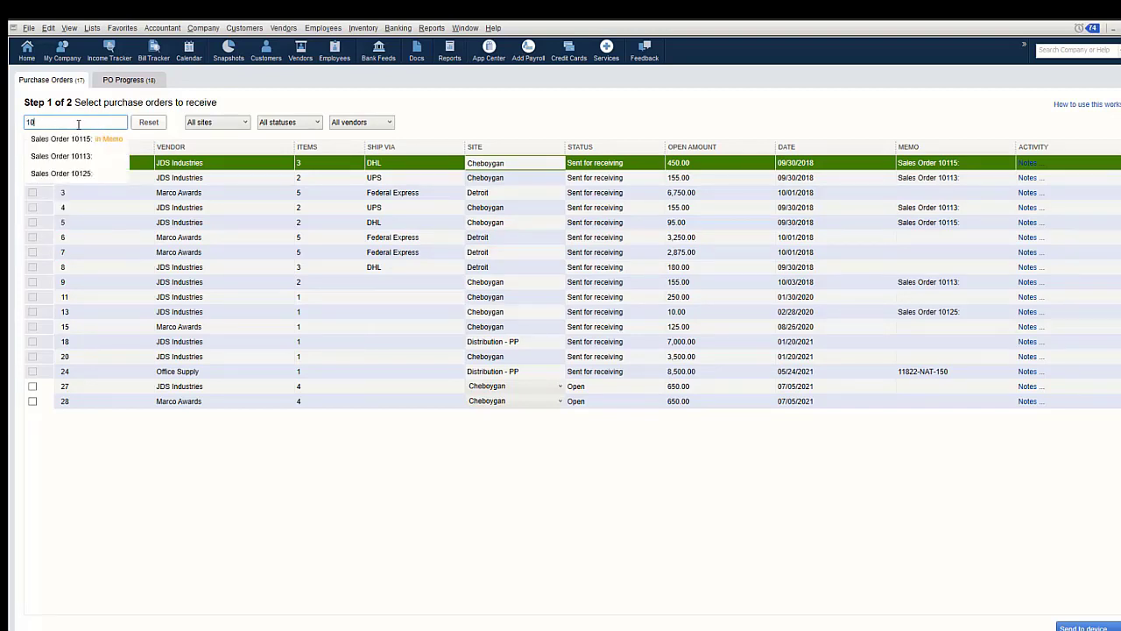
pyautogui.press('BackSpace')
pyautogui.press('BackSpace')
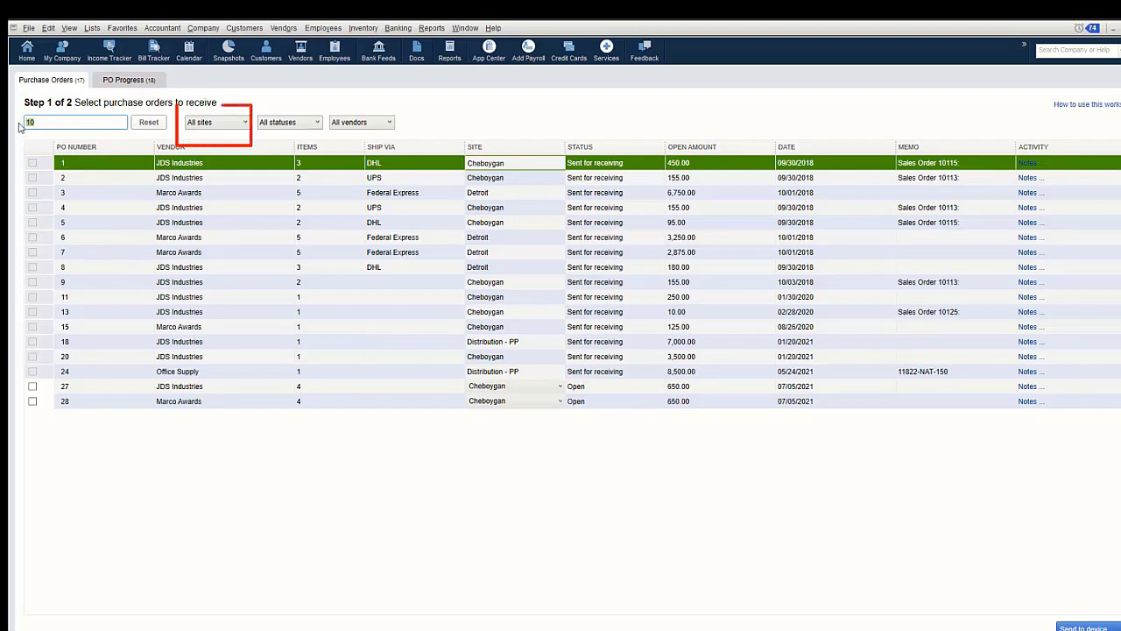
# - Check the site, status and vendor filter options for the purchase orders
pyautogui.click(245, 123)
pyautogui.click(247, 127)
pyautogui.click(317, 123)
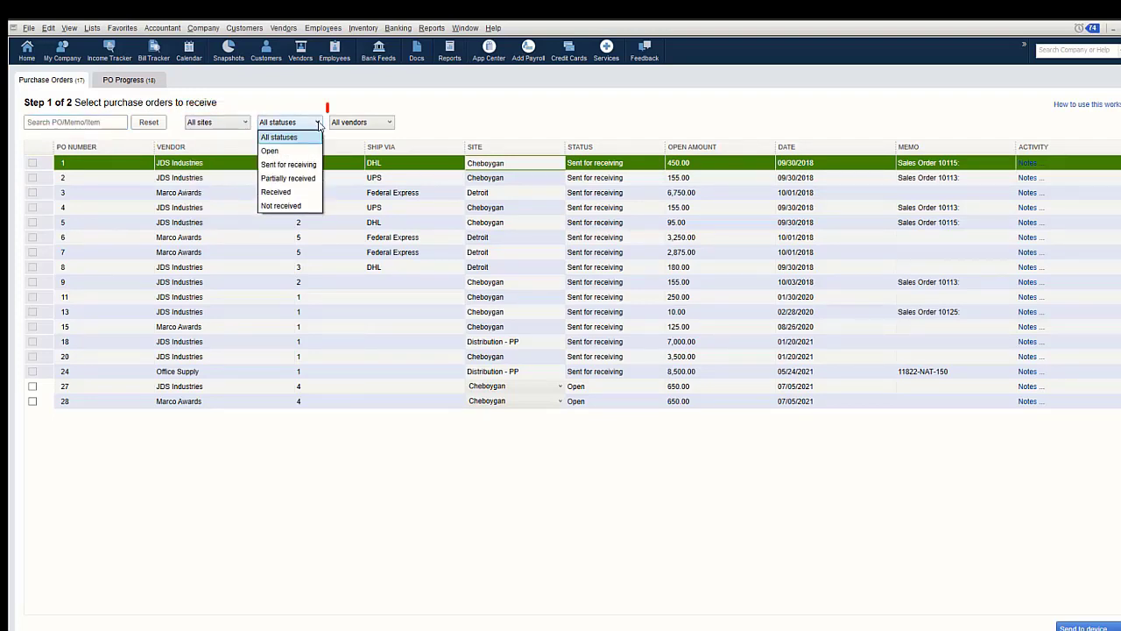
pyautogui.click(388, 127)
pyautogui.click(390, 127)
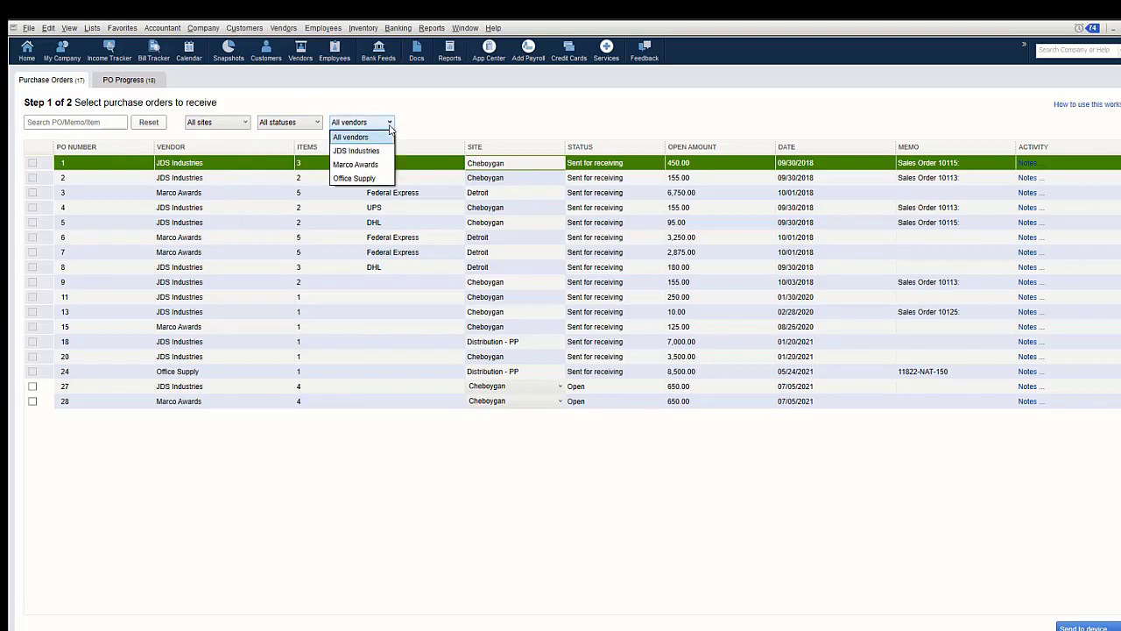
pyautogui.click(390, 127)
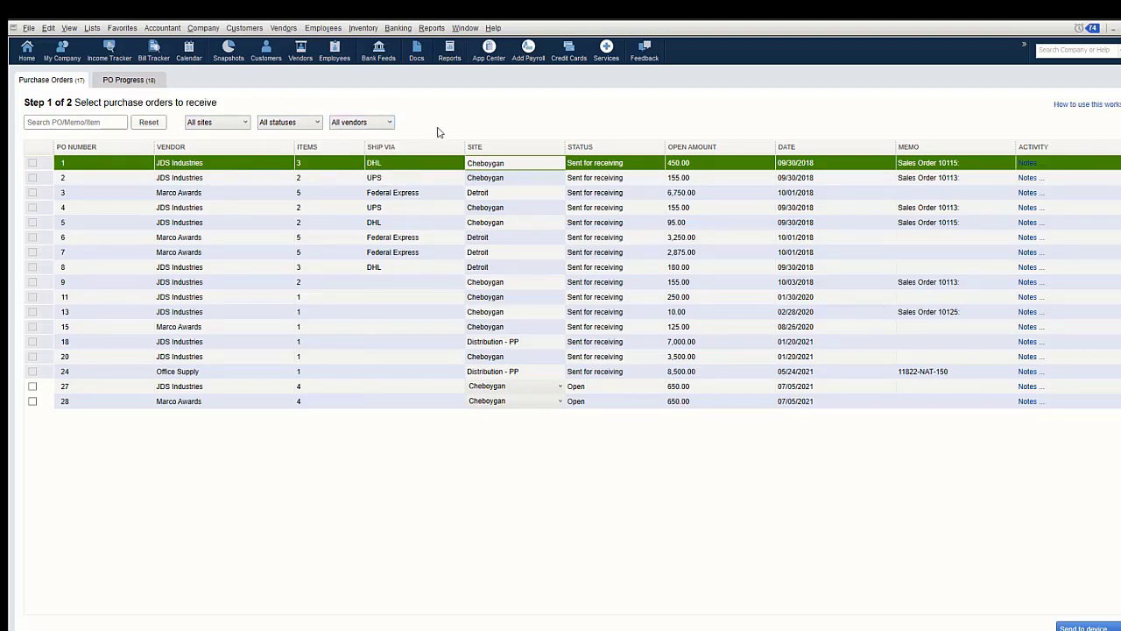
# - Filter the purchase orders to Open status and select both the JDS Industries and Marco Awards orders
pyautogui.click(317, 126)
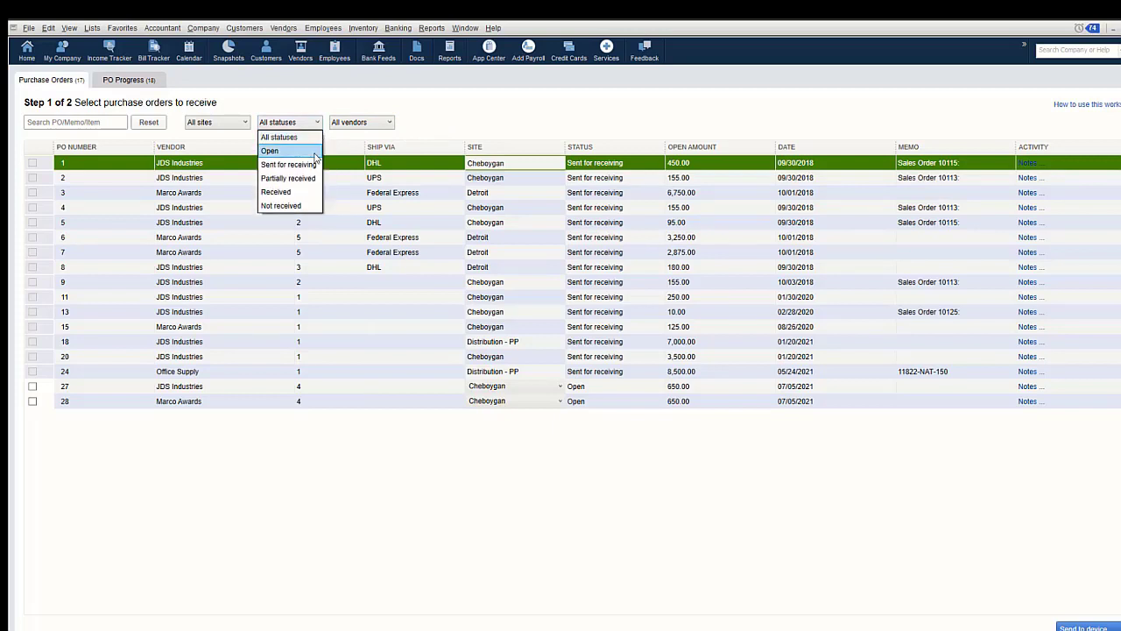
pyautogui.click(313, 153)
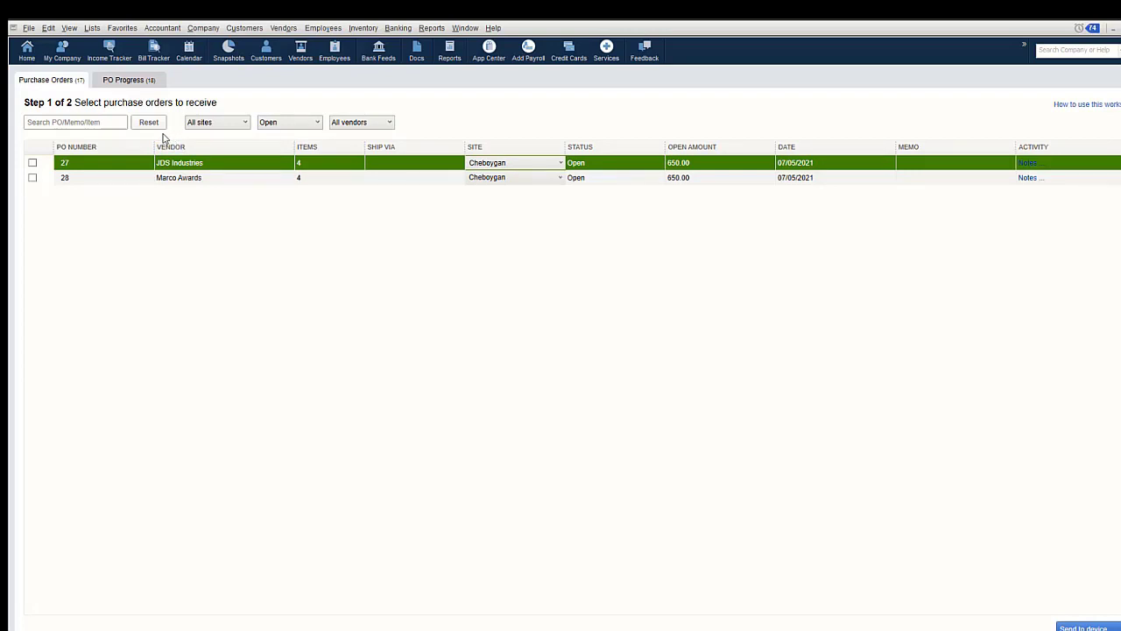
pyautogui.click(33, 165)
pyautogui.click(33, 179)
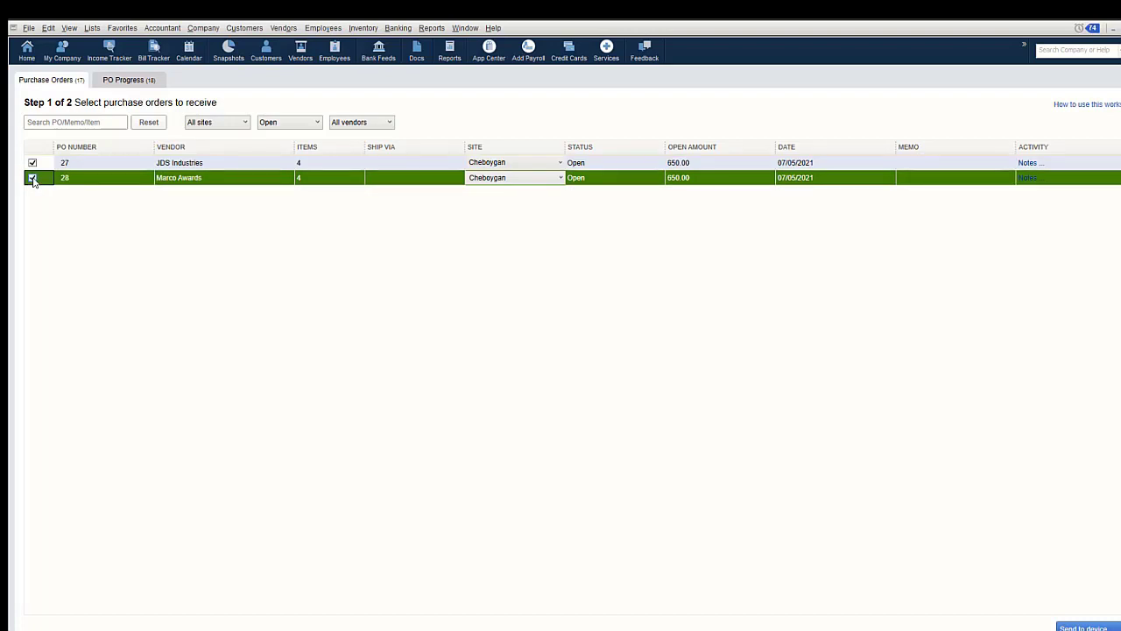
# - Check the receiving site options for both the JDS Industries and Marco Awards purchase orders
pyautogui.click(561, 164)
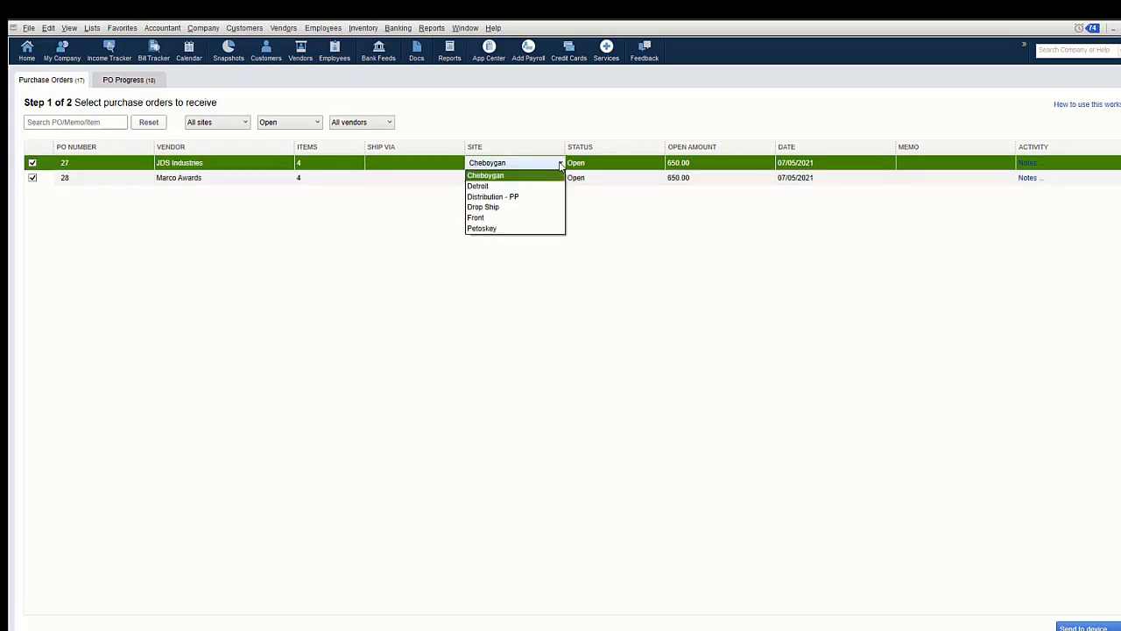
pyautogui.click(561, 164)
pyautogui.click(561, 178)
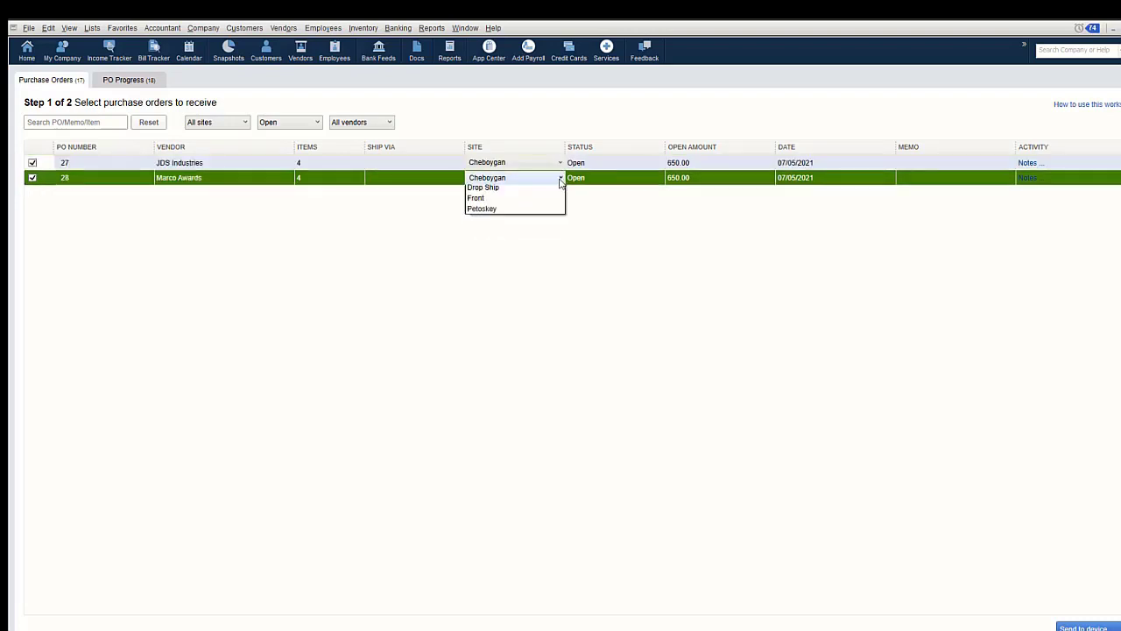
pyautogui.click(561, 179)
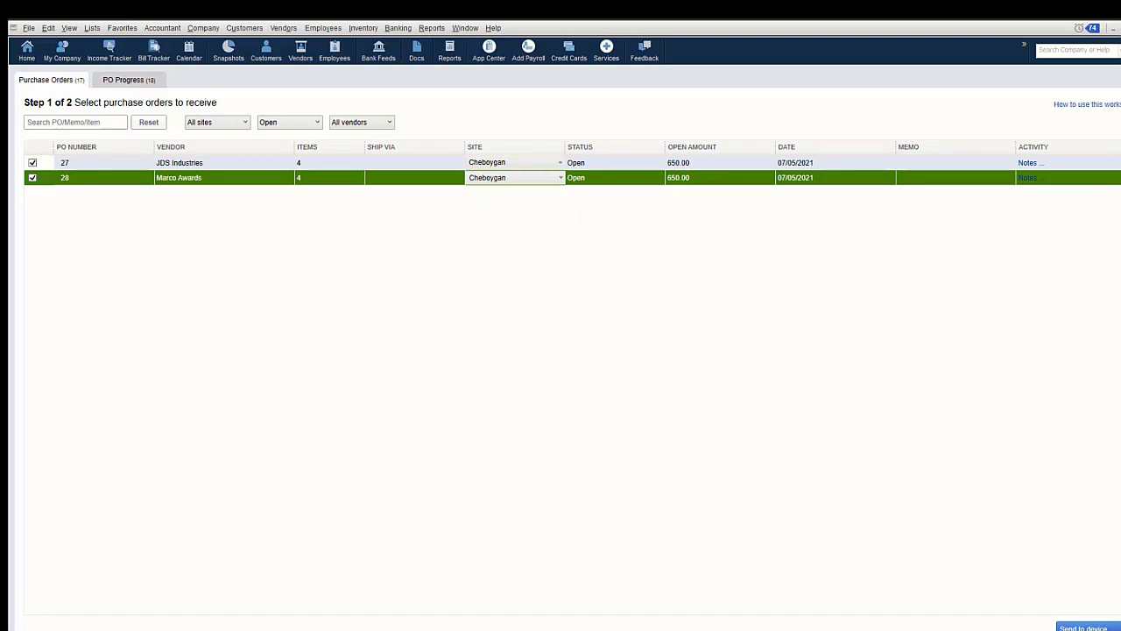
# - Send both selected purchase orders to the scanning device with the note "Receive Date 7.27" and the same receiver assigned to each
pyautogui.click(1119, 627)
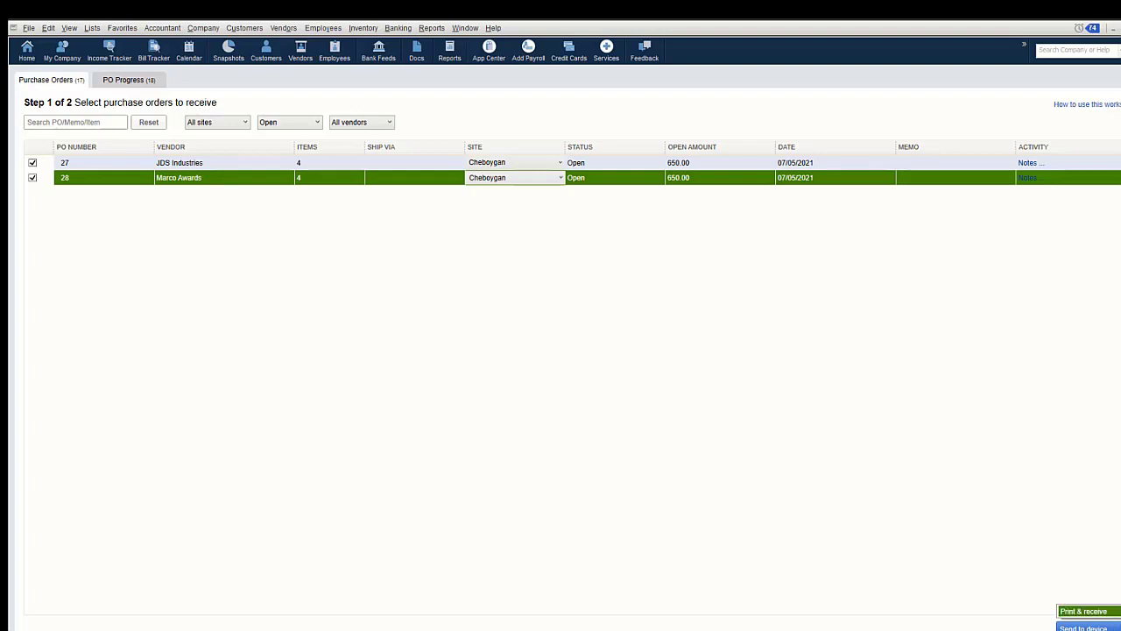
pyautogui.click(1083, 610)
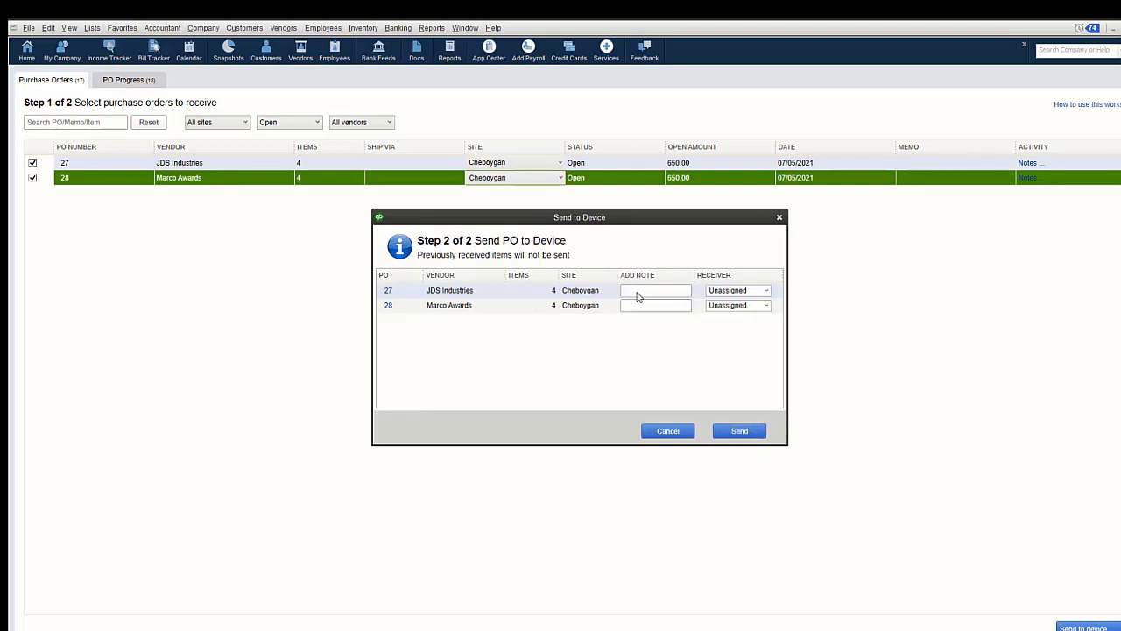
pyautogui.click(638, 296)
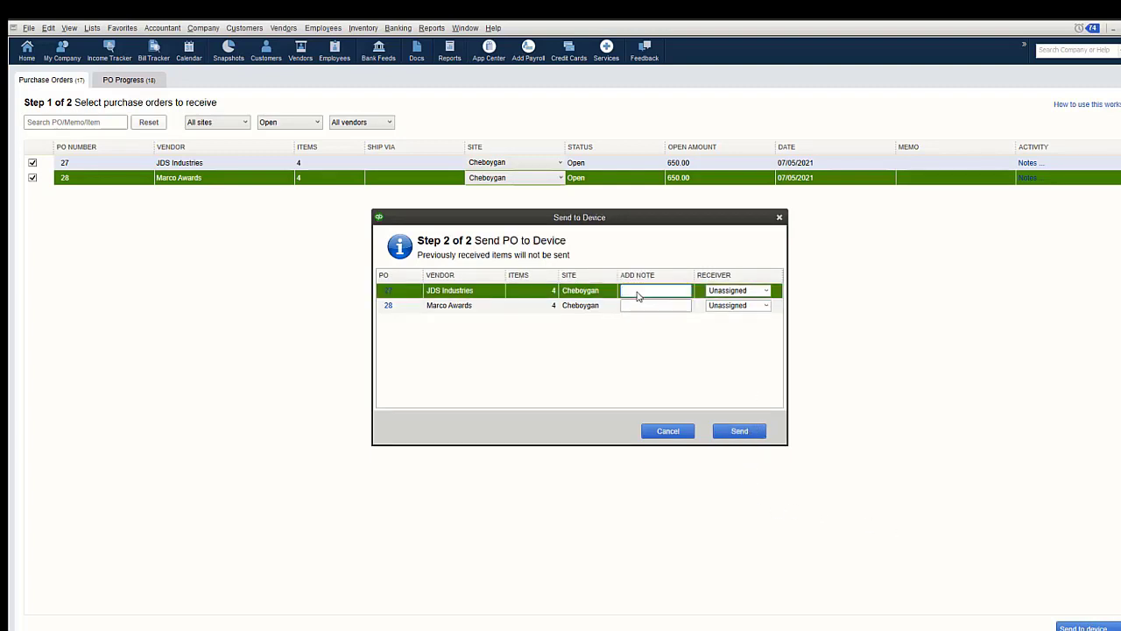
pyautogui.click(765, 290)
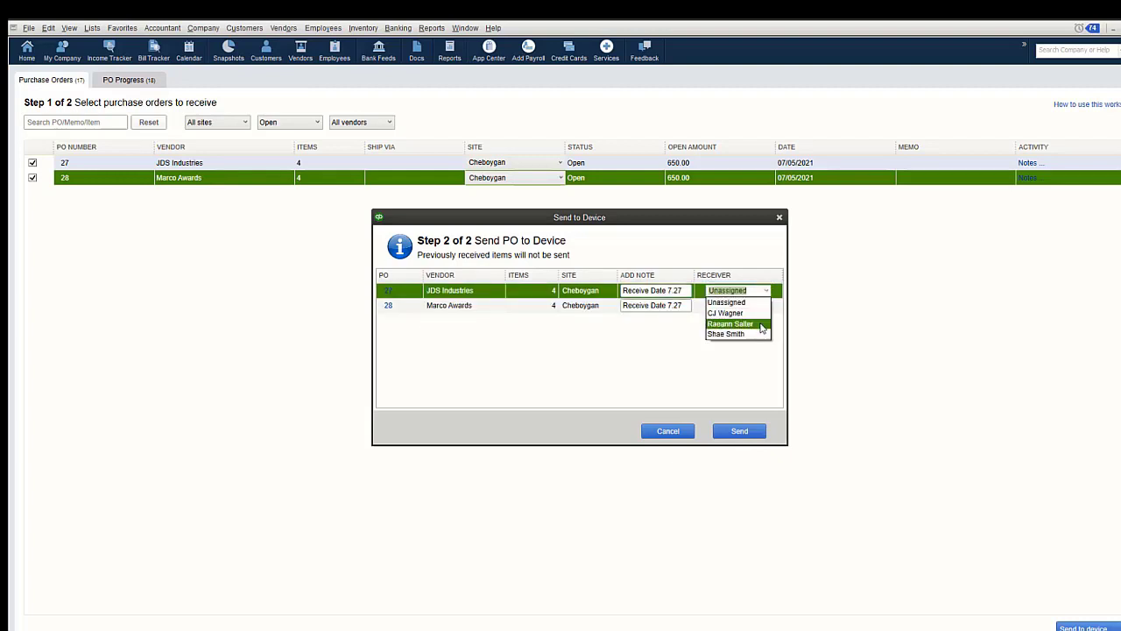
pyautogui.click(760, 324)
pyautogui.click(764, 306)
pyautogui.click(760, 339)
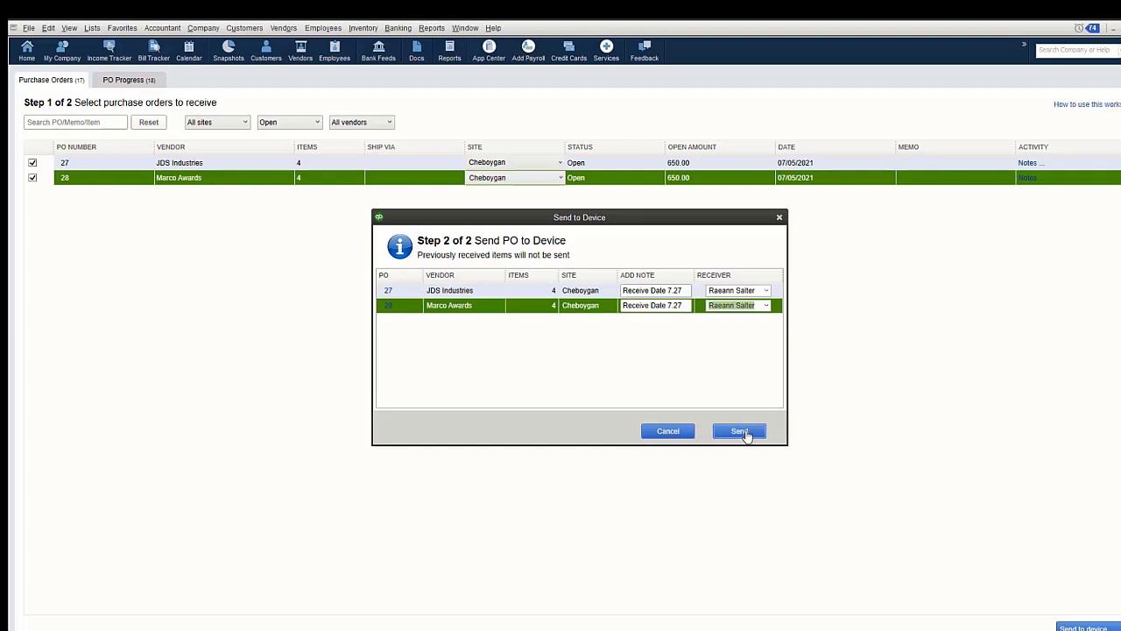
pyautogui.click(743, 434)
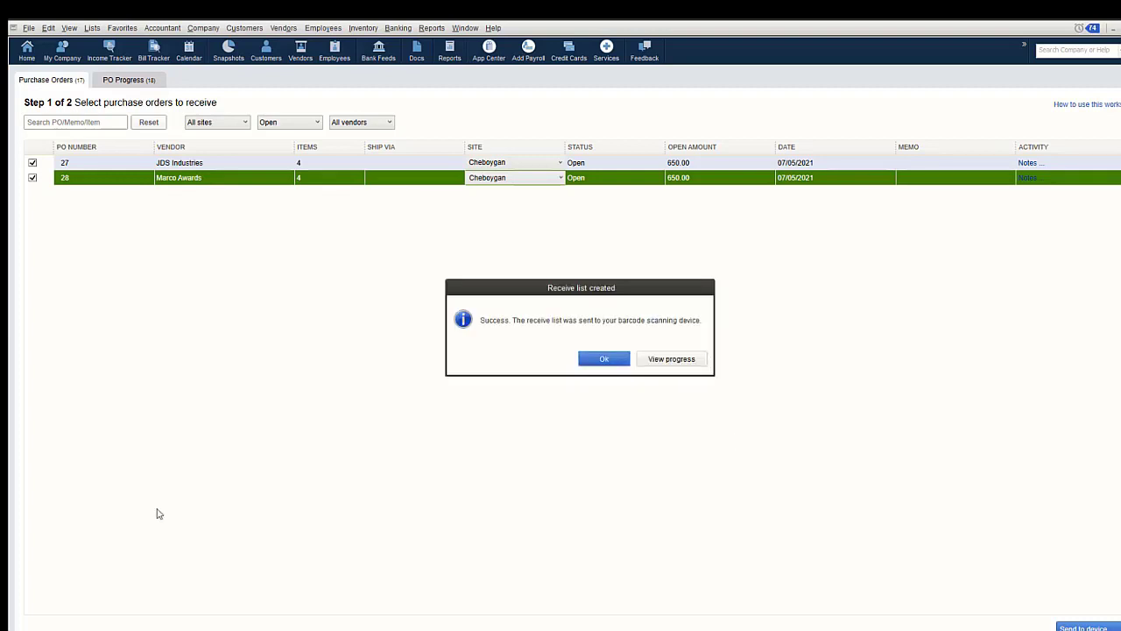
pyautogui.click(617, 359)
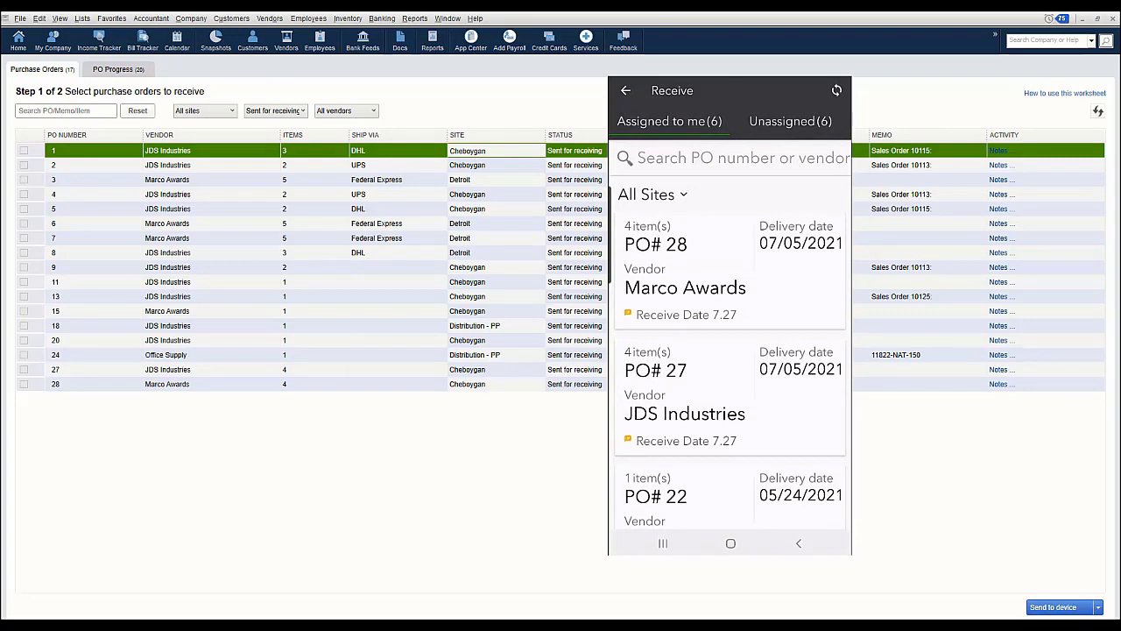
# - In the mobile receiving app, search the assigned purchase orders for 27 and clear the search
pyautogui.click(701, 159)
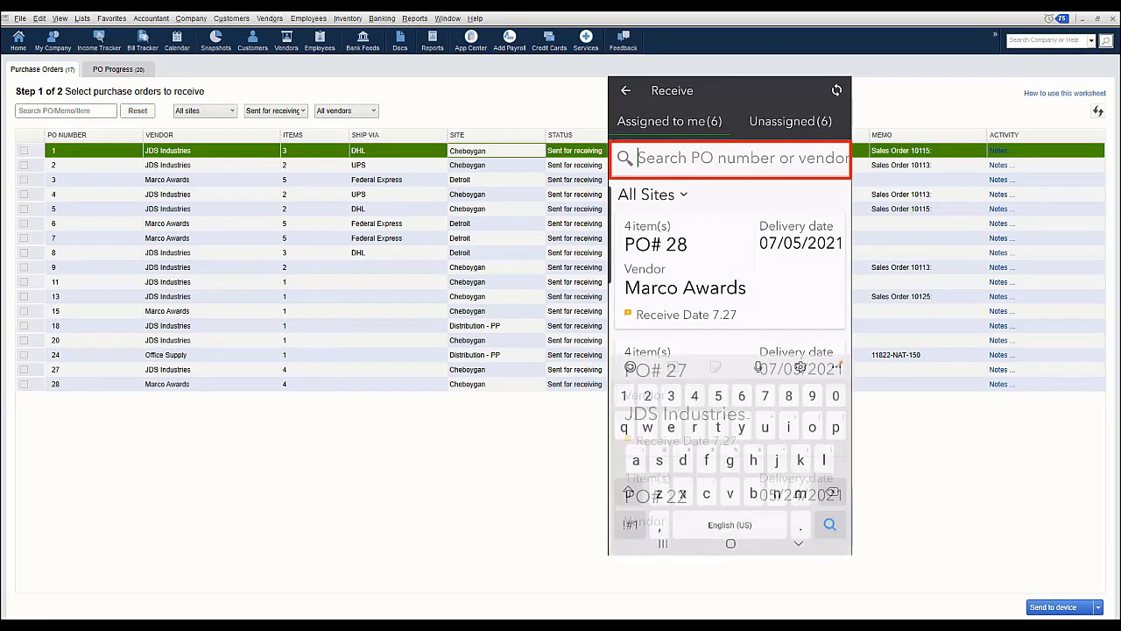
pyautogui.write('27')
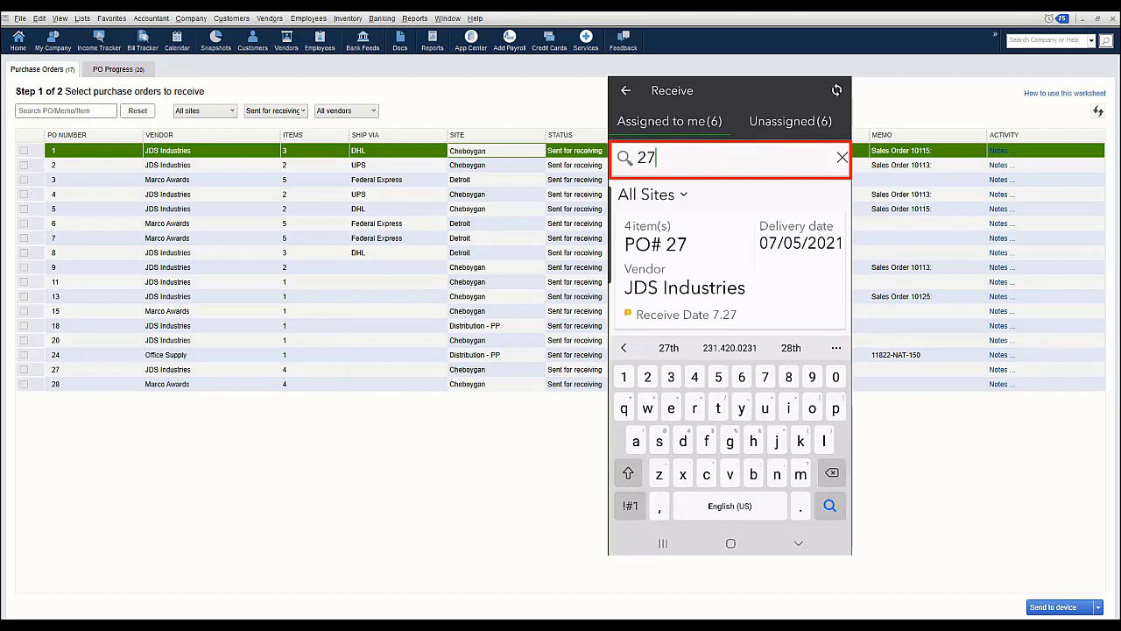
pyautogui.click(841, 158)
pyautogui.click(798, 543)
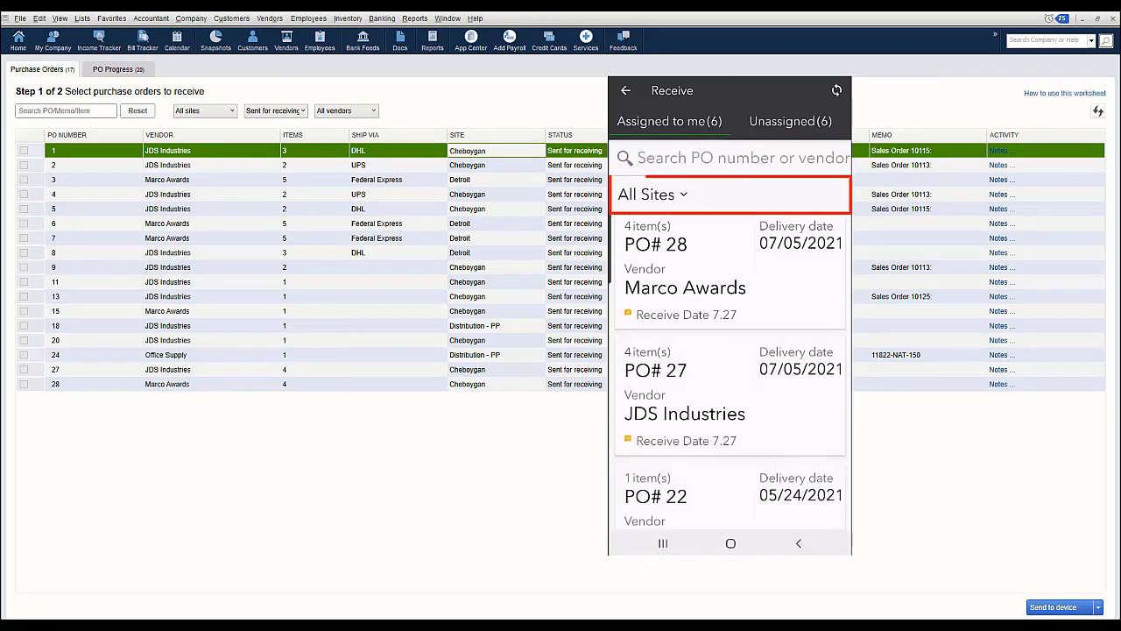
# - Check the mobile app's site filter options and look through the assigned purchase orders
pyautogui.click(653, 195)
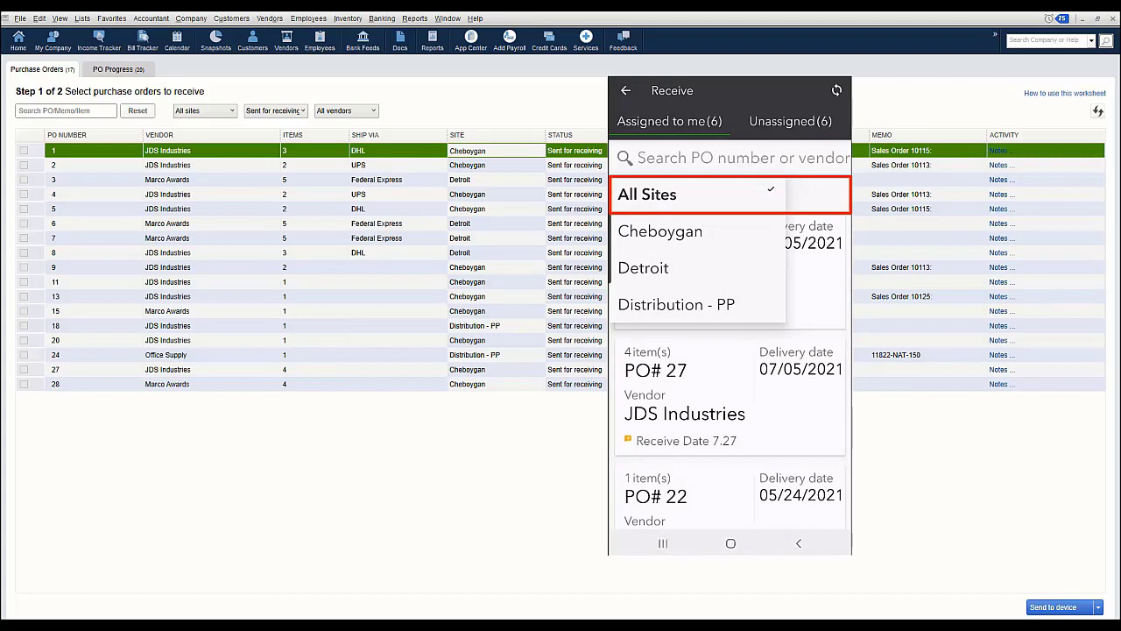
pyautogui.click(648, 195)
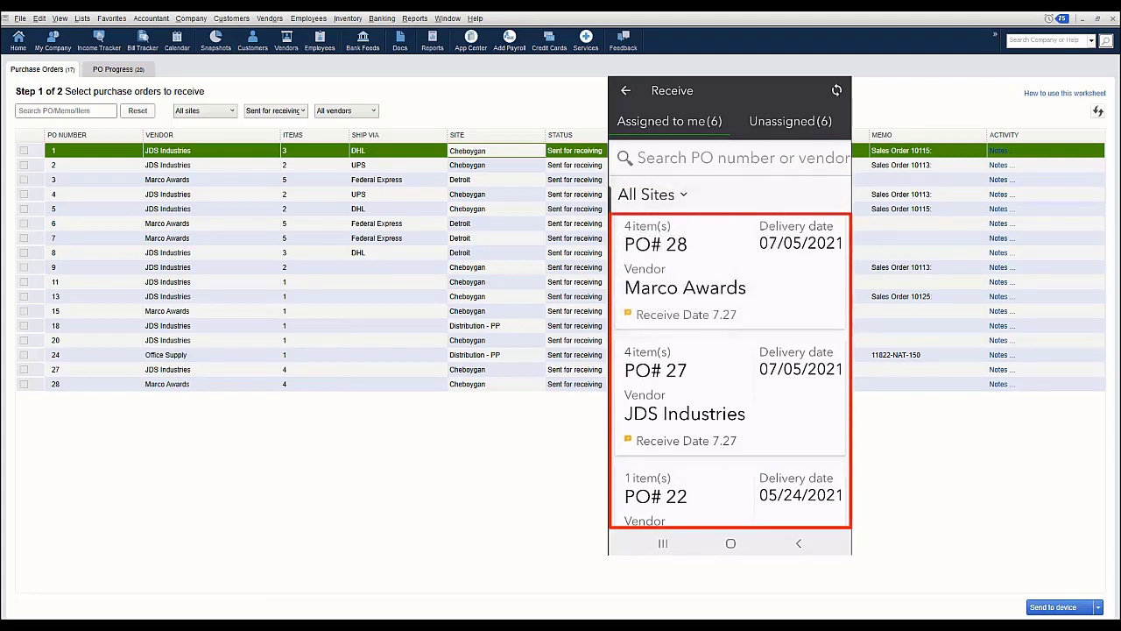
pyautogui.scroll(-5, 730, 368)
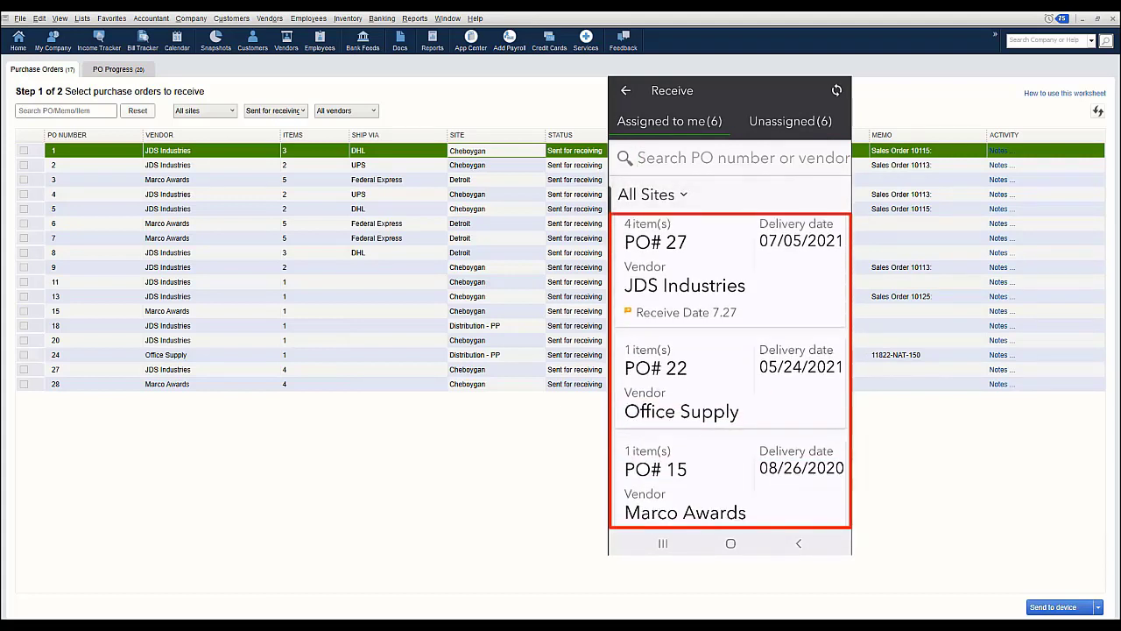
pyautogui.scroll(-1, 730, 368)
pyautogui.scroll(5, 729, 368)
# - Open the newest Marco Awards purchase order and receive item RR502 in its full quantity of 25
pyautogui.click(700, 259)
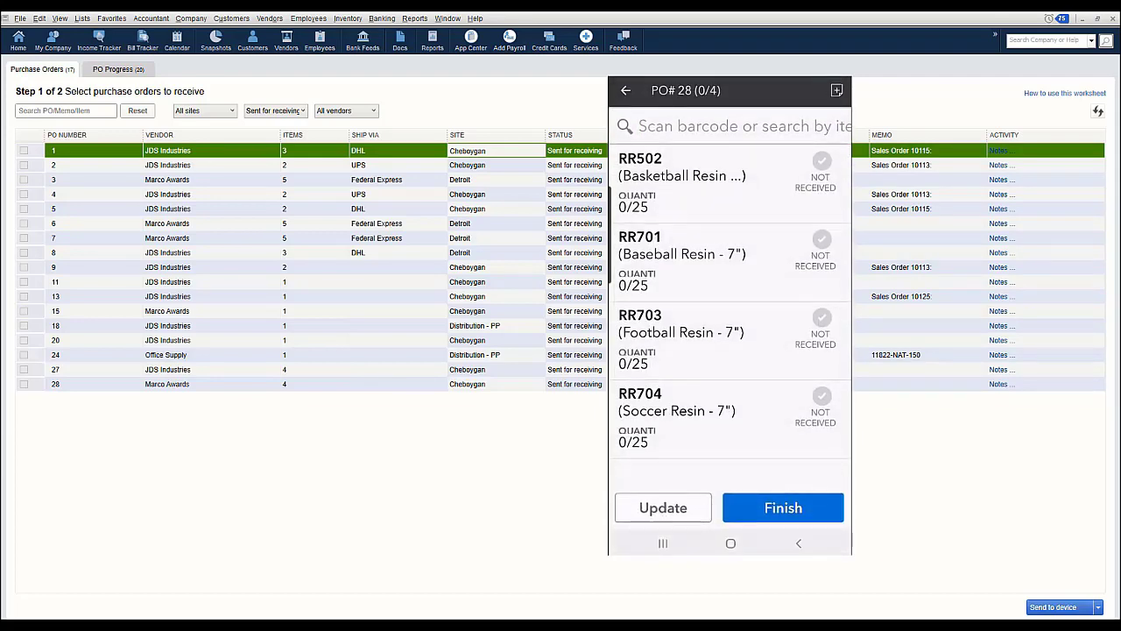
pyautogui.click(701, 182)
pyautogui.click(758, 143)
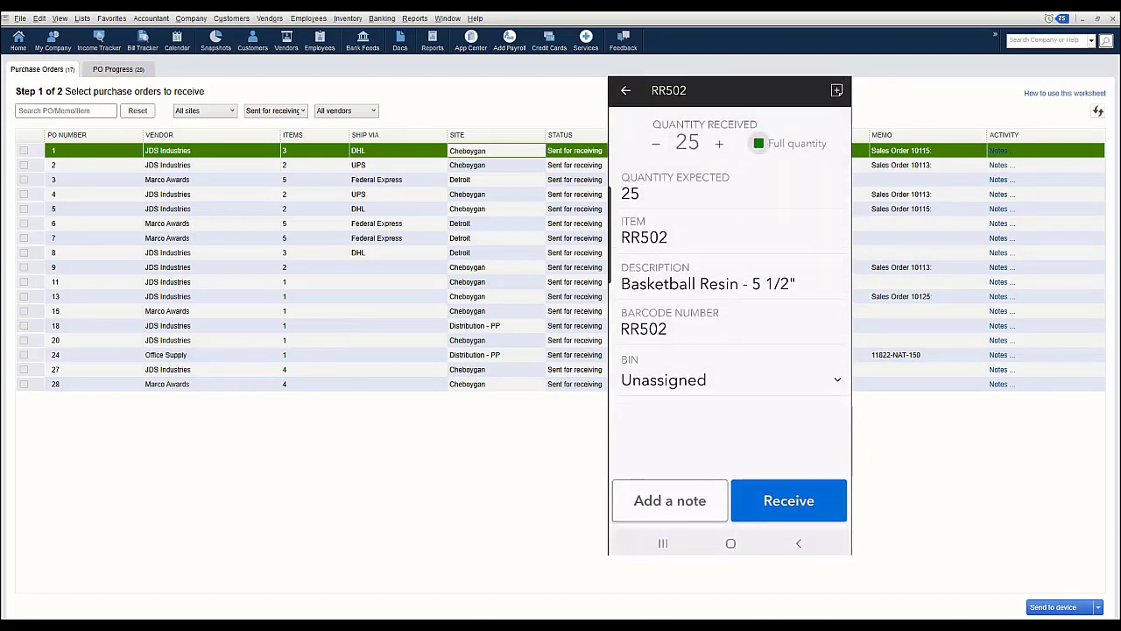
pyautogui.click(788, 500)
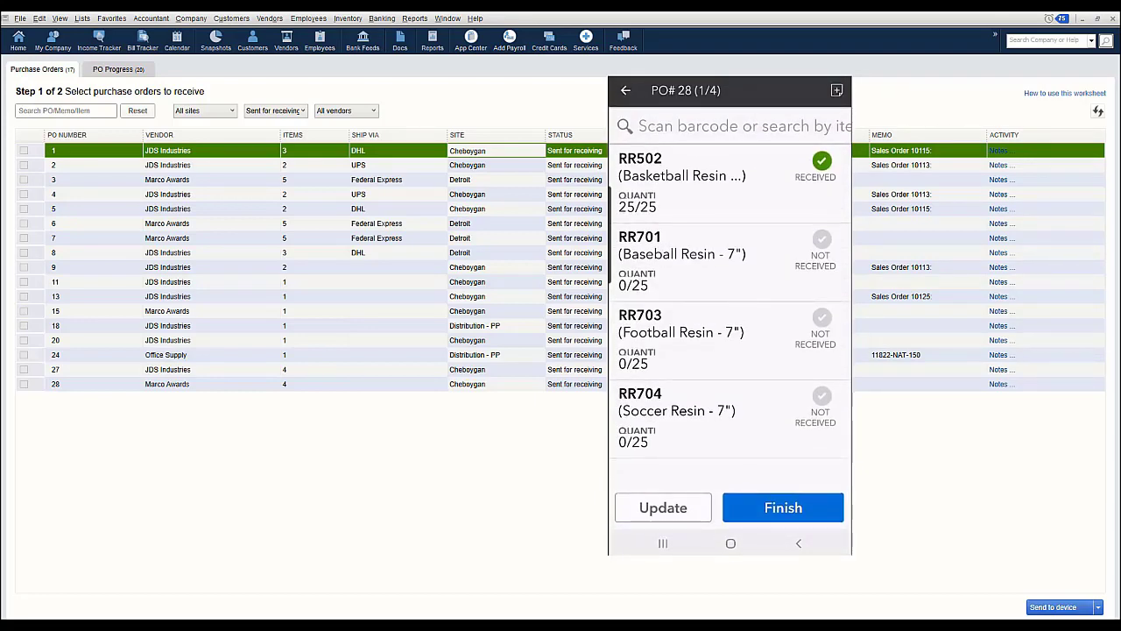
# - Receive item RR701 in its full quantity of 25 and open item RR703
pyautogui.click(701, 254)
pyautogui.click(758, 144)
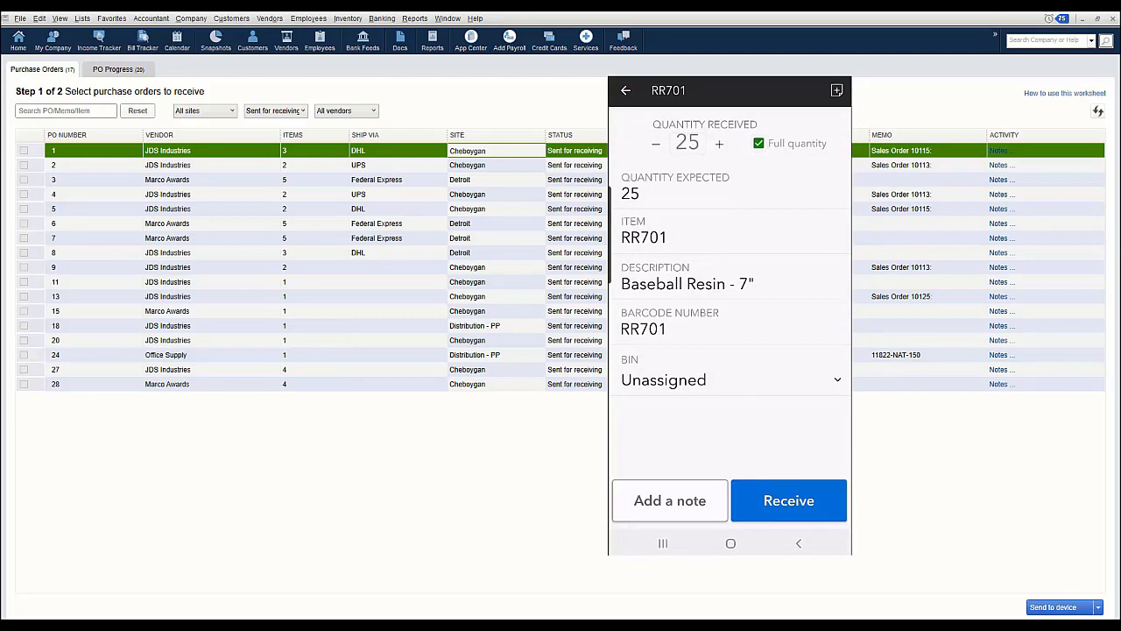
pyautogui.click(789, 500)
pyautogui.click(700, 332)
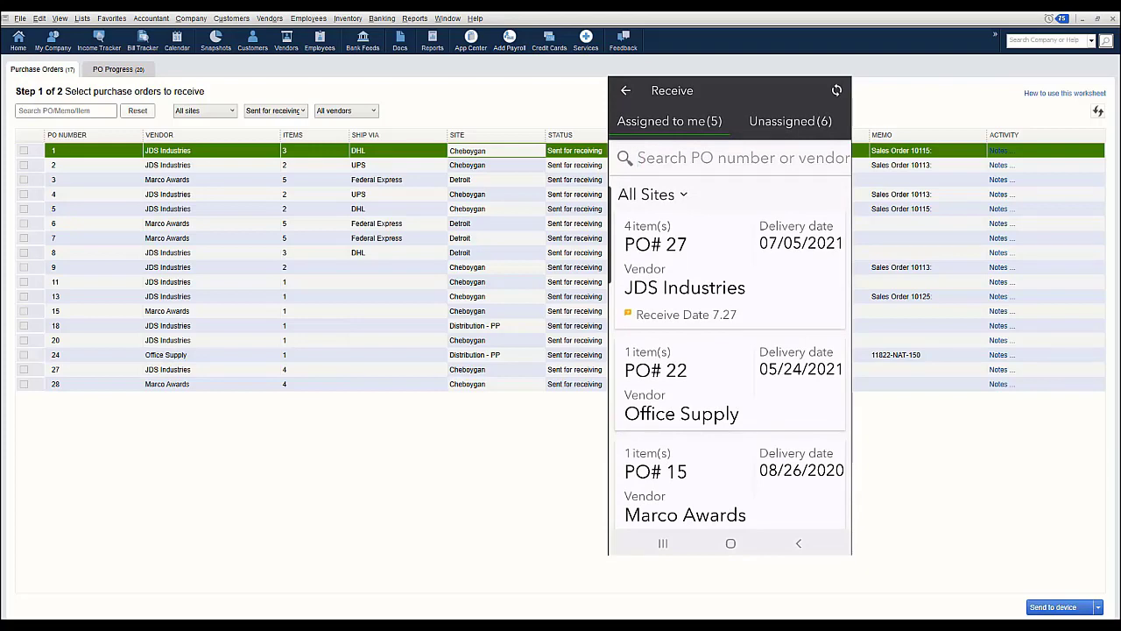
# - Switch to the desktop worksheet's PO progress list and check the actions available for the received Marco Awards order
pyautogui.click(107, 70)
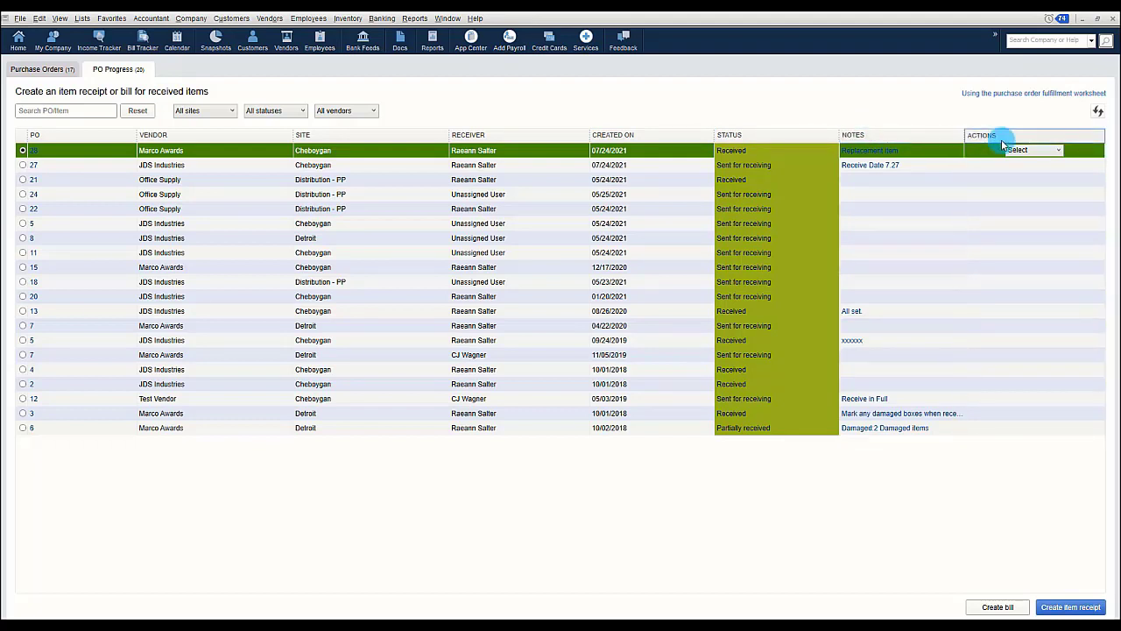
pyautogui.click(1062, 154)
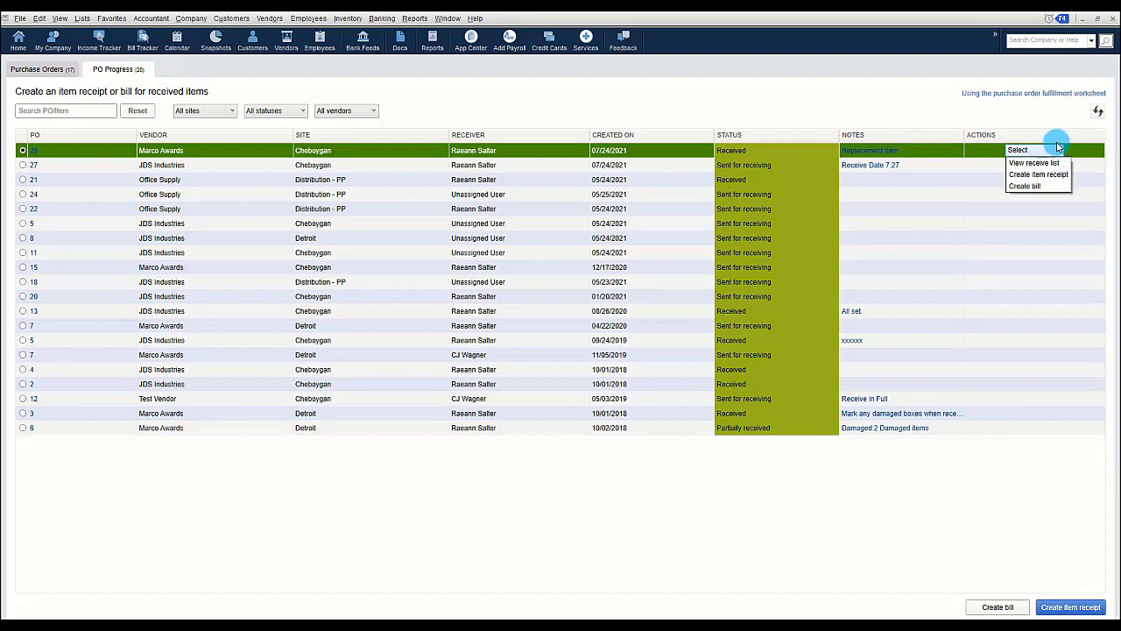
pyautogui.click(986, 118)
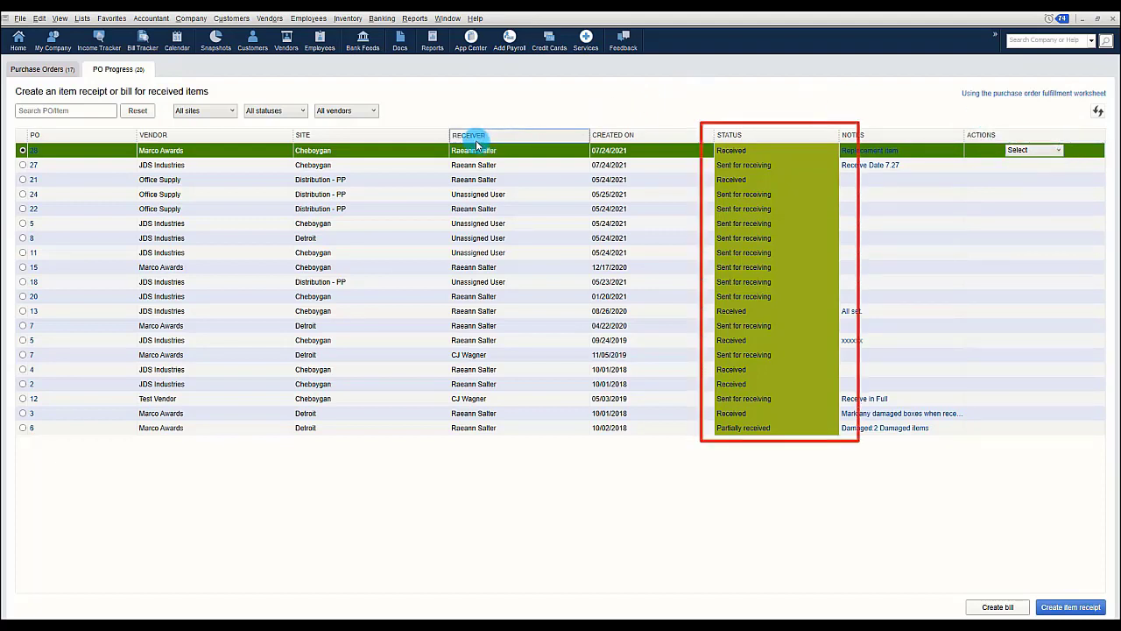
# - Sort the PO progress list by status, try searching it for 27 and clear the search
pyautogui.click(775, 141)
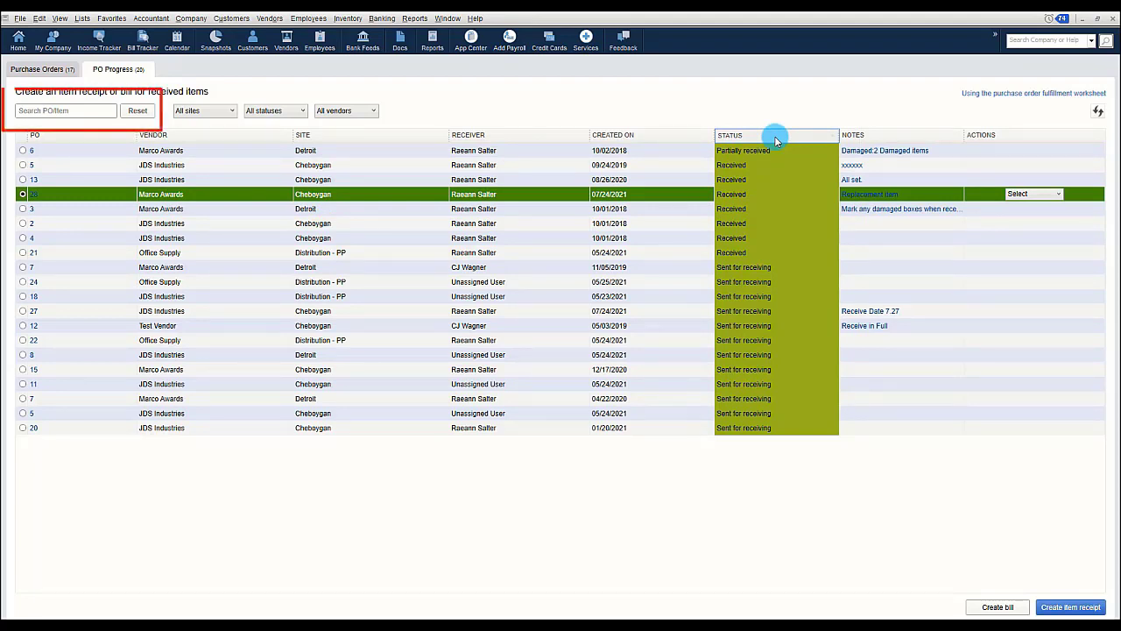
pyautogui.click(87, 110)
pyautogui.write('27')
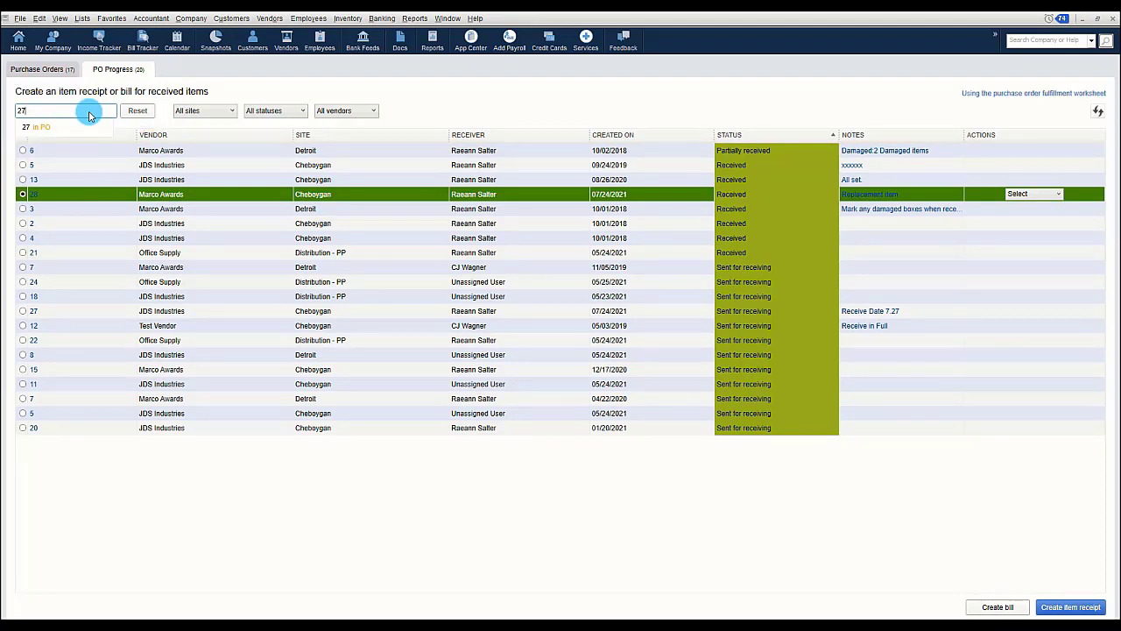
pyautogui.press('BackSpace')
pyautogui.press('BackSpace')
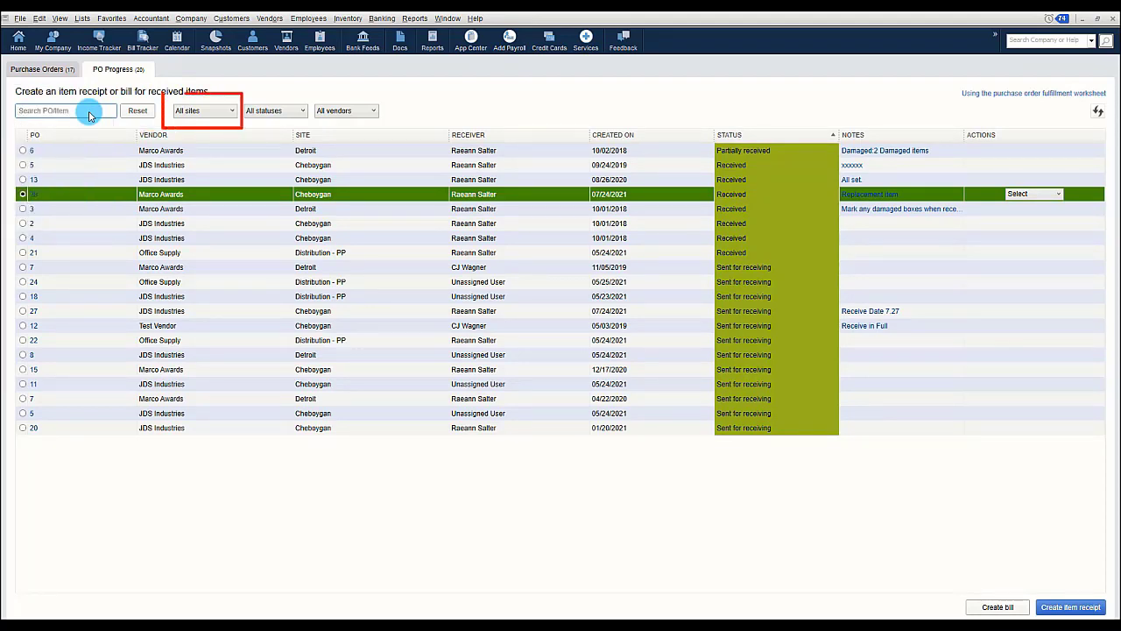
# - Check the site, status and vendor filter options of the PO progress list
pyautogui.click(220, 114)
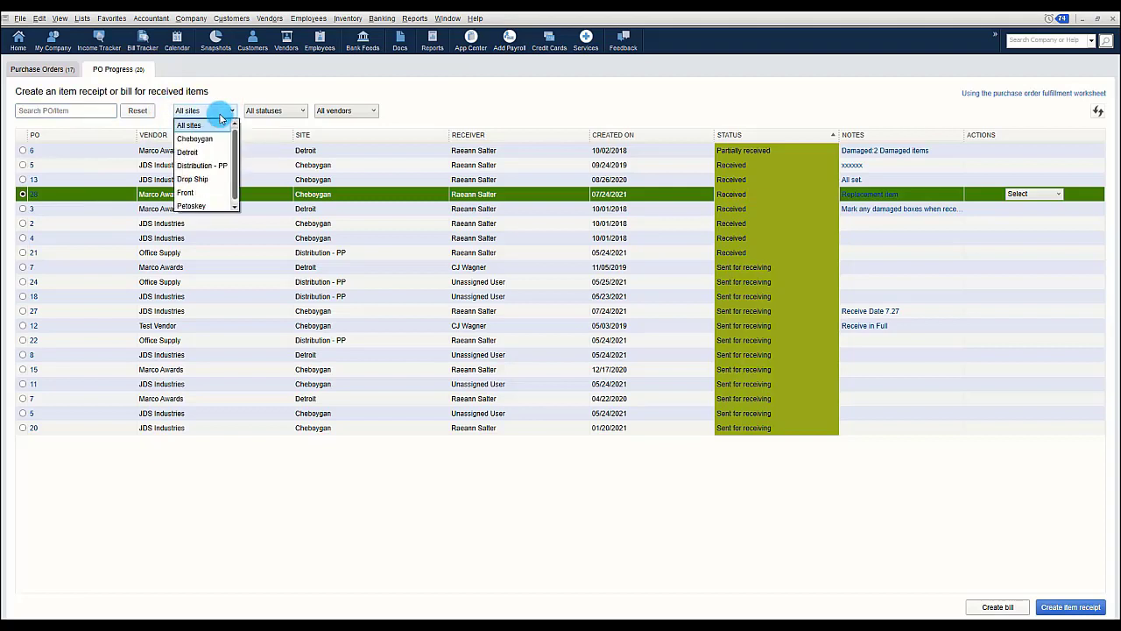
pyautogui.click(281, 112)
pyautogui.click(280, 113)
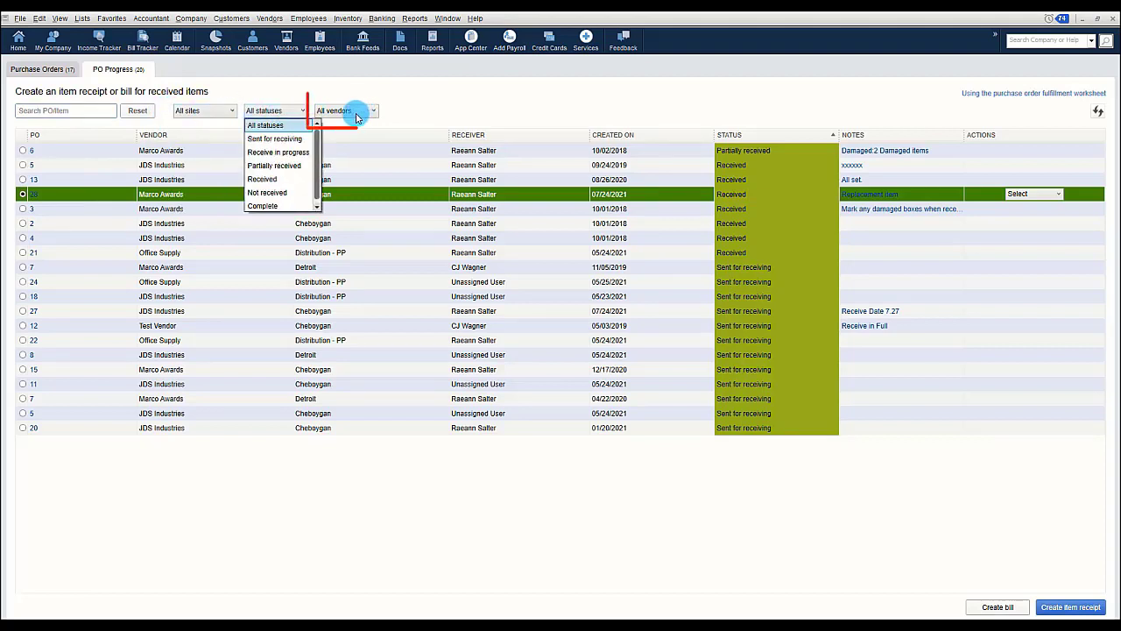
pyautogui.click(354, 112)
pyautogui.click(356, 114)
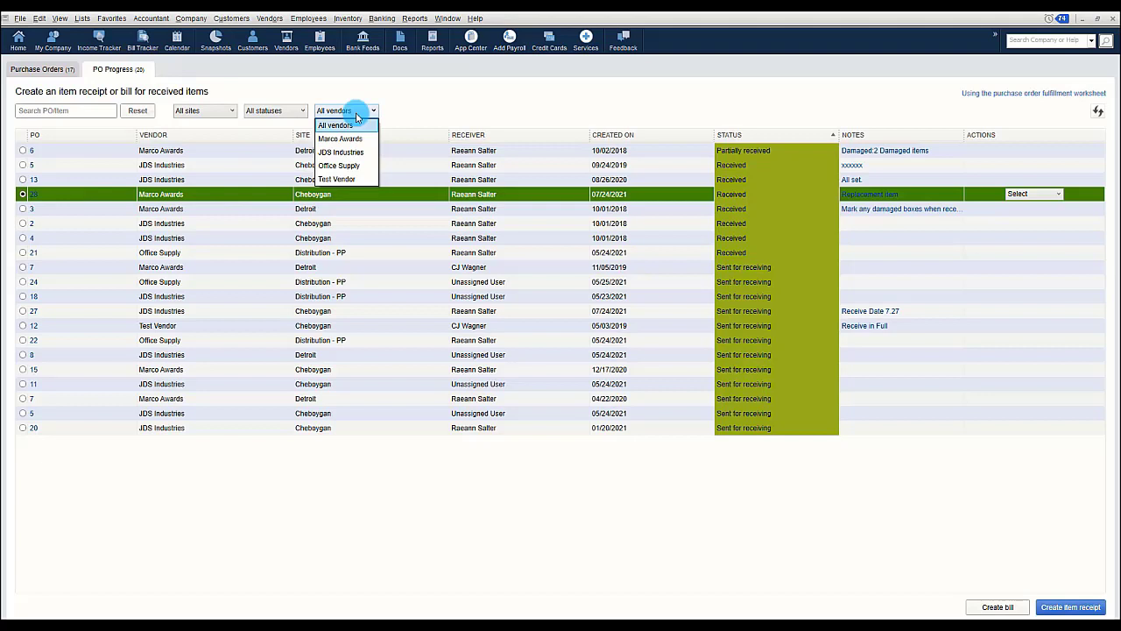
pyautogui.click(460, 100)
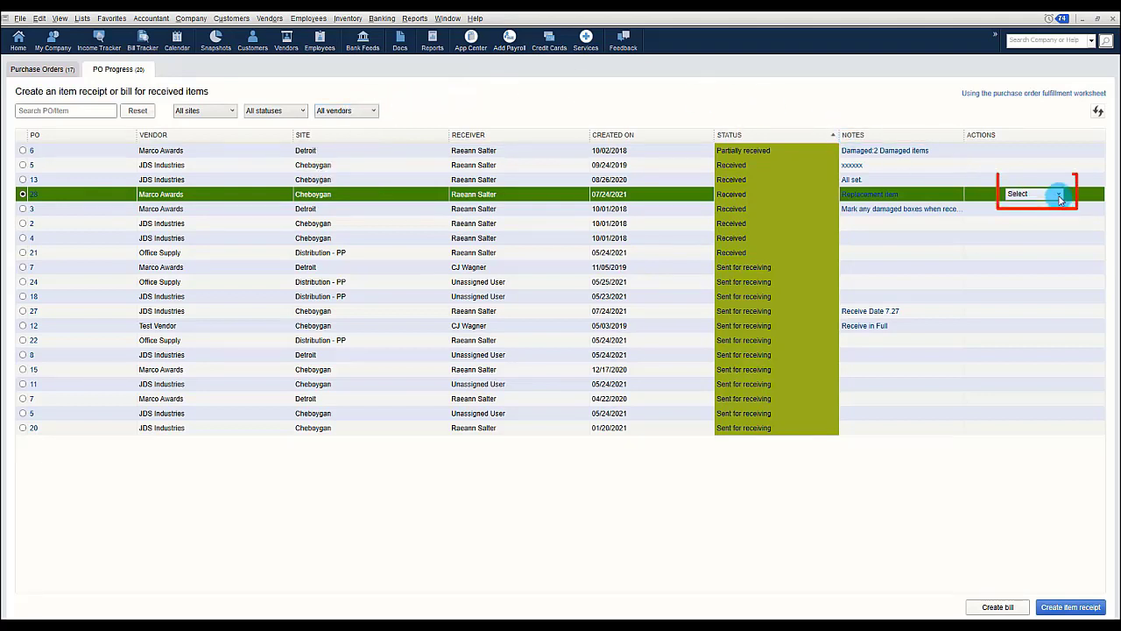
# - Create and view the bill for the selected received Marco Awards order, and return to the home page
pyautogui.click(1059, 196)
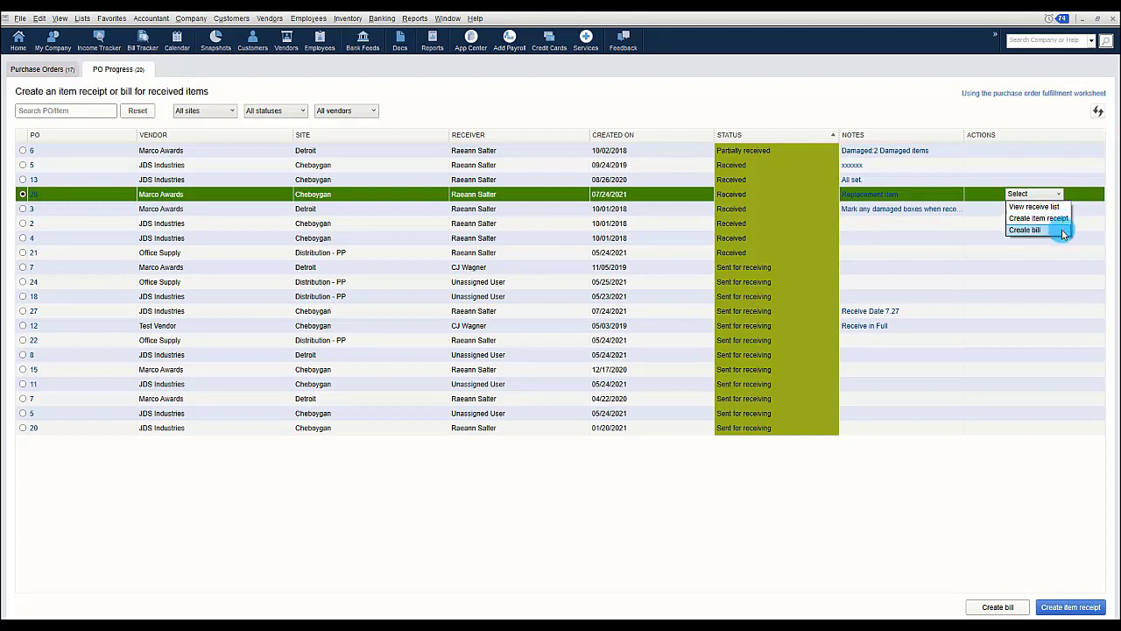
pyautogui.click(1060, 229)
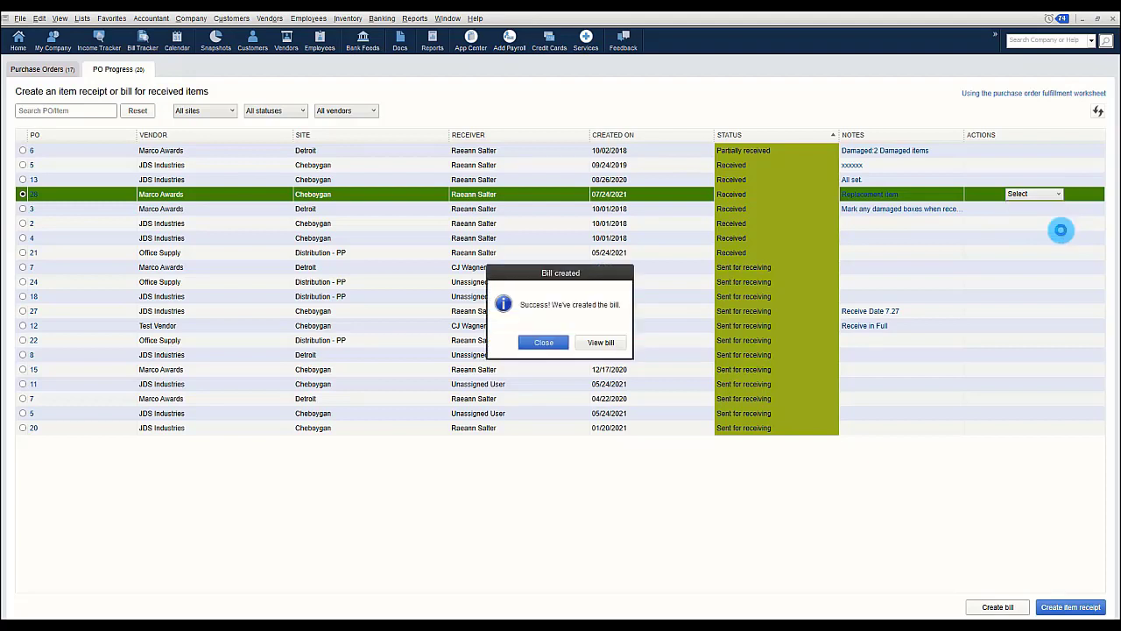
pyautogui.click(605, 343)
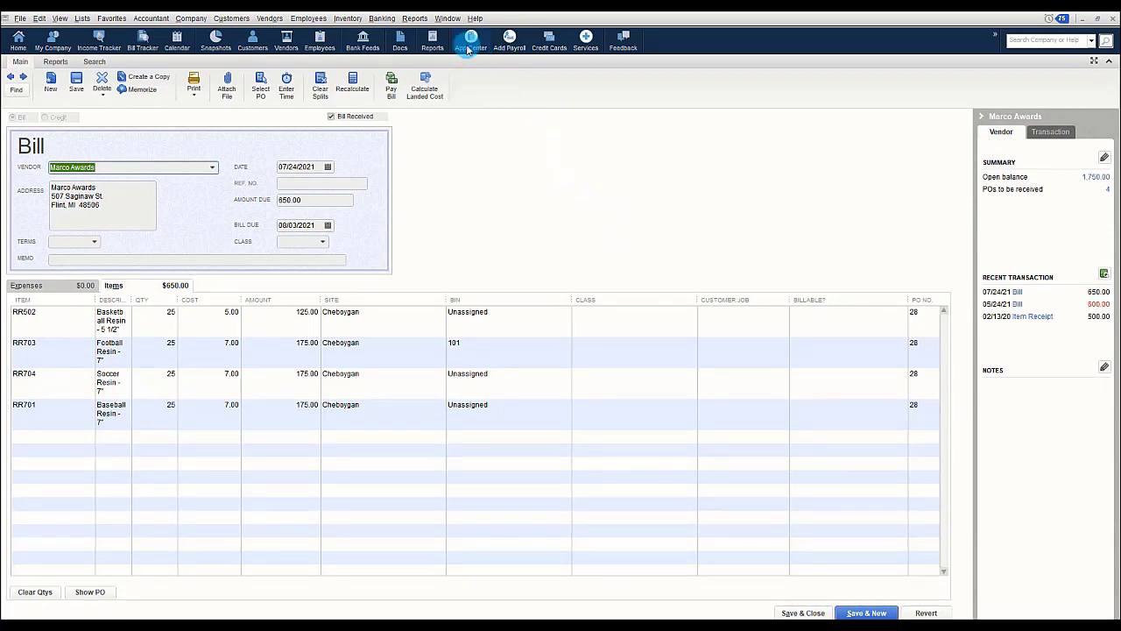
pyautogui.click(19, 41)
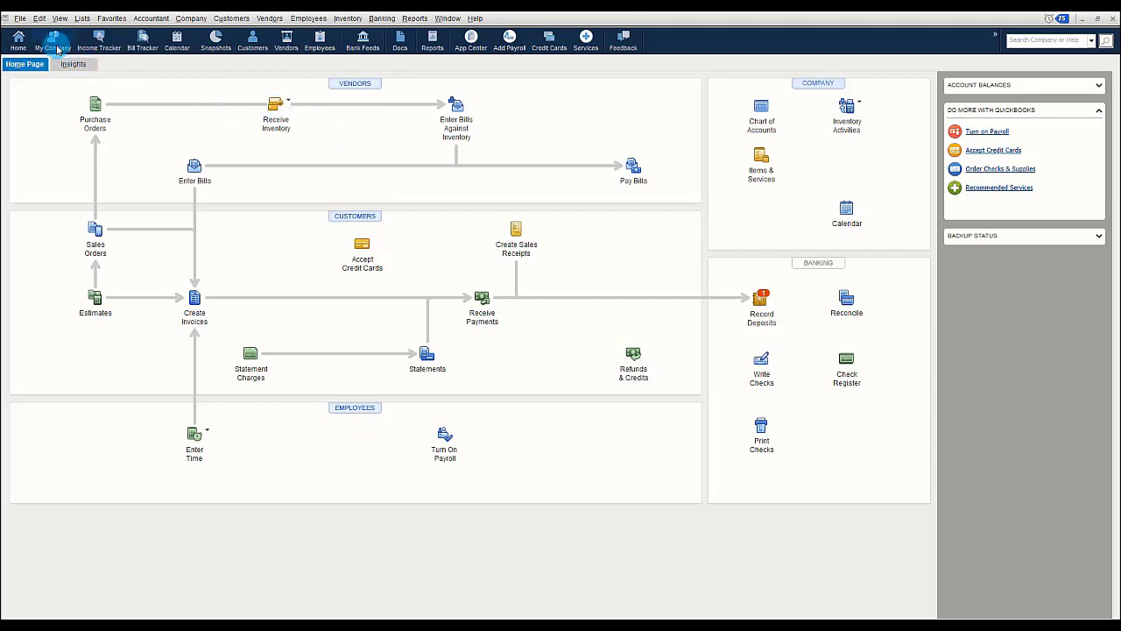
# - Check the enabled worksheets and device list under Site Operations in the advanced inventory settings, and close the preferences
pyautogui.click(40, 19)
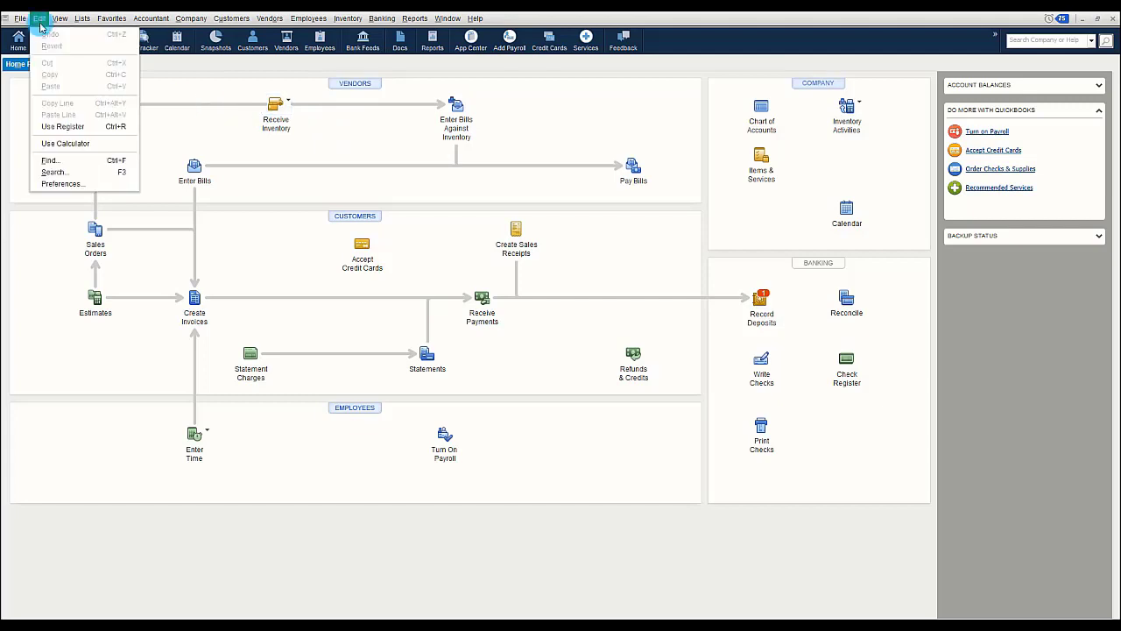
pyautogui.click(83, 184)
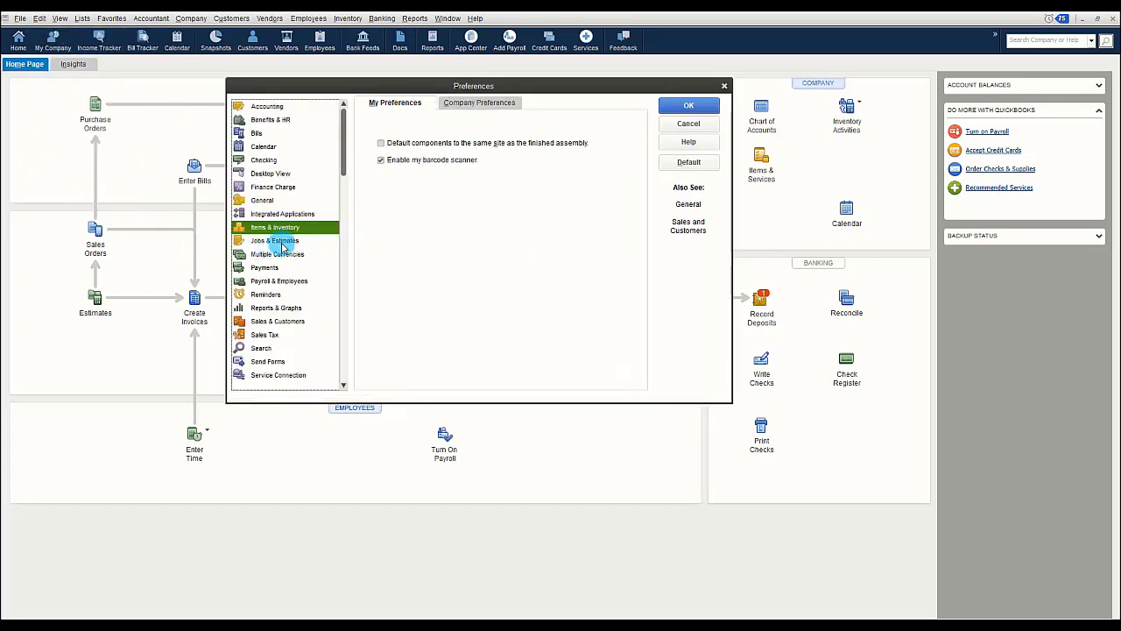
pyautogui.click(466, 102)
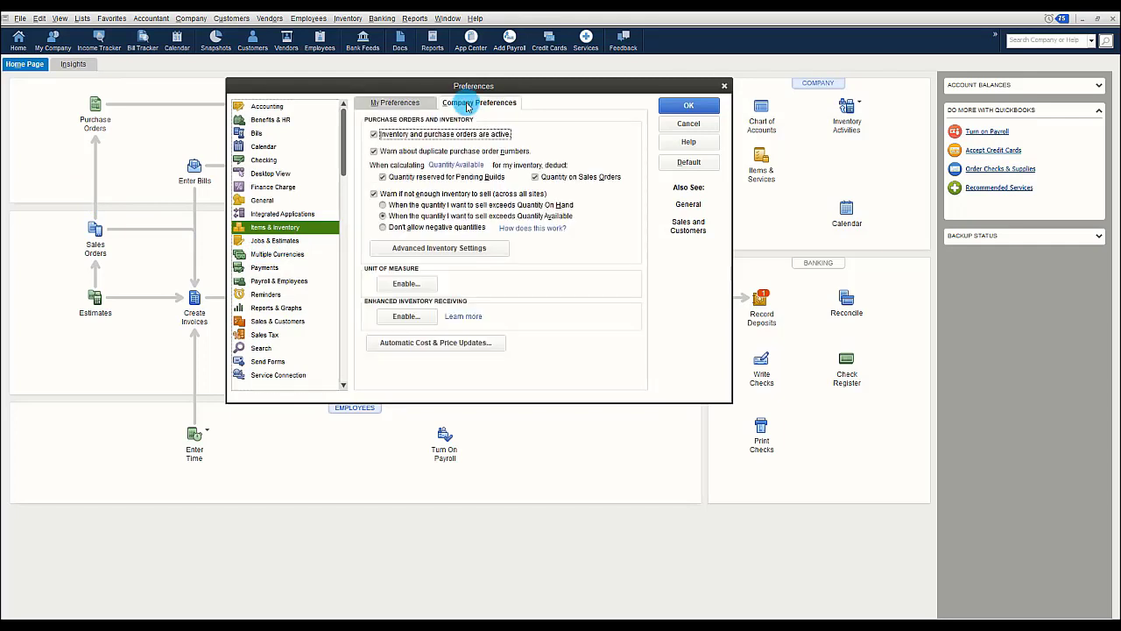
pyautogui.click(429, 247)
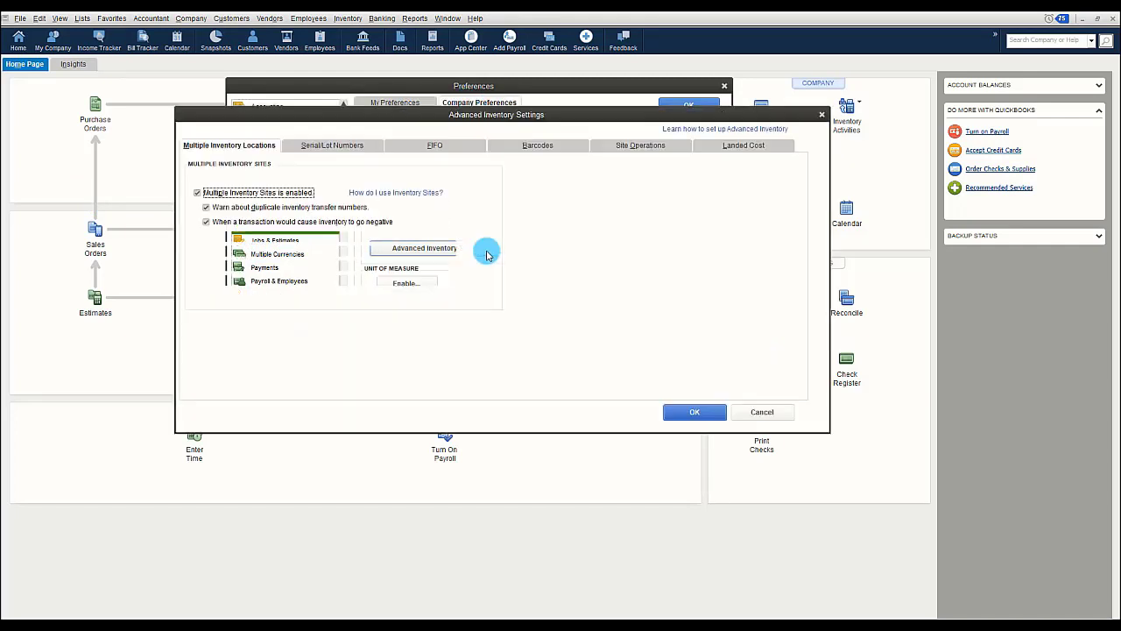
pyautogui.click(664, 148)
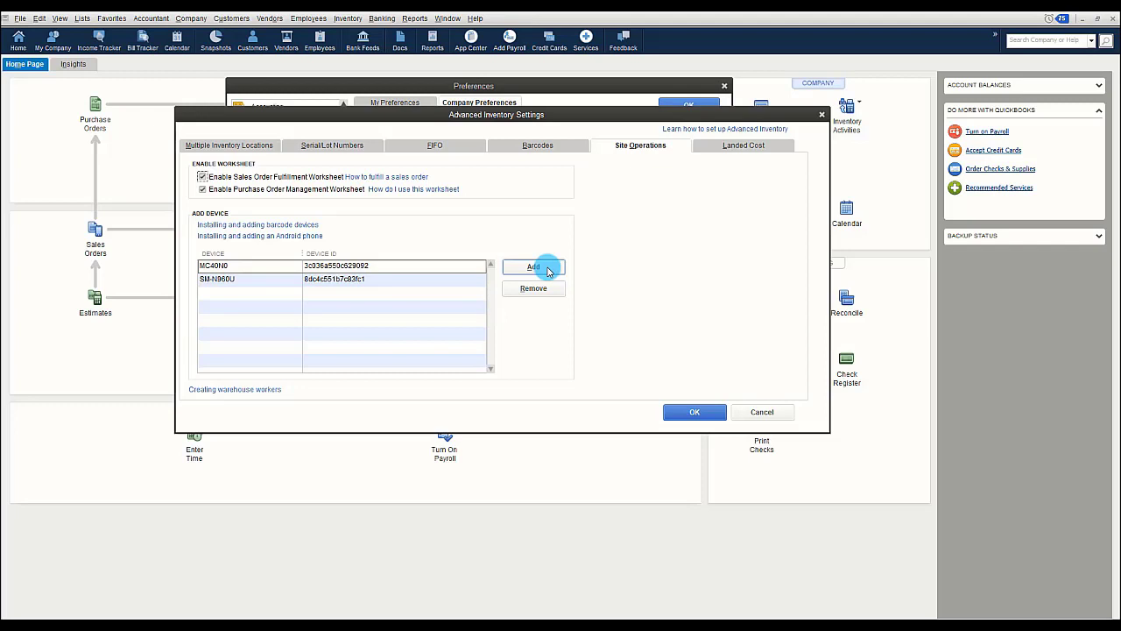
pyautogui.click(694, 412)
pyautogui.click(687, 129)
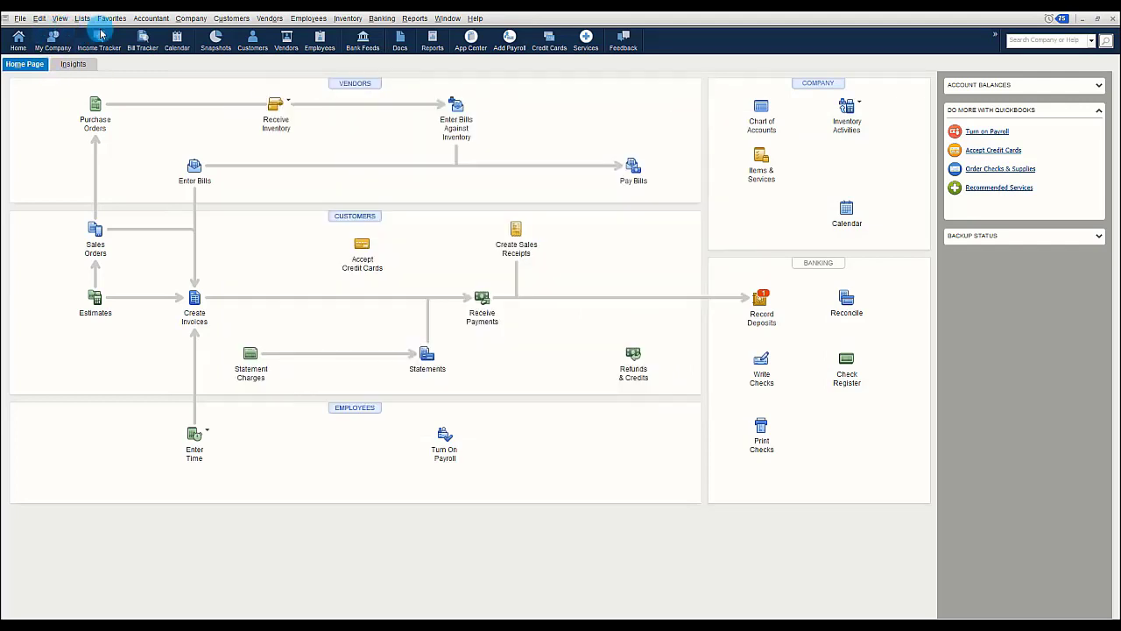
# - Start a new vendor record from the Vendor Center and choose its vendor type in the additional information
pyautogui.click(271, 21)
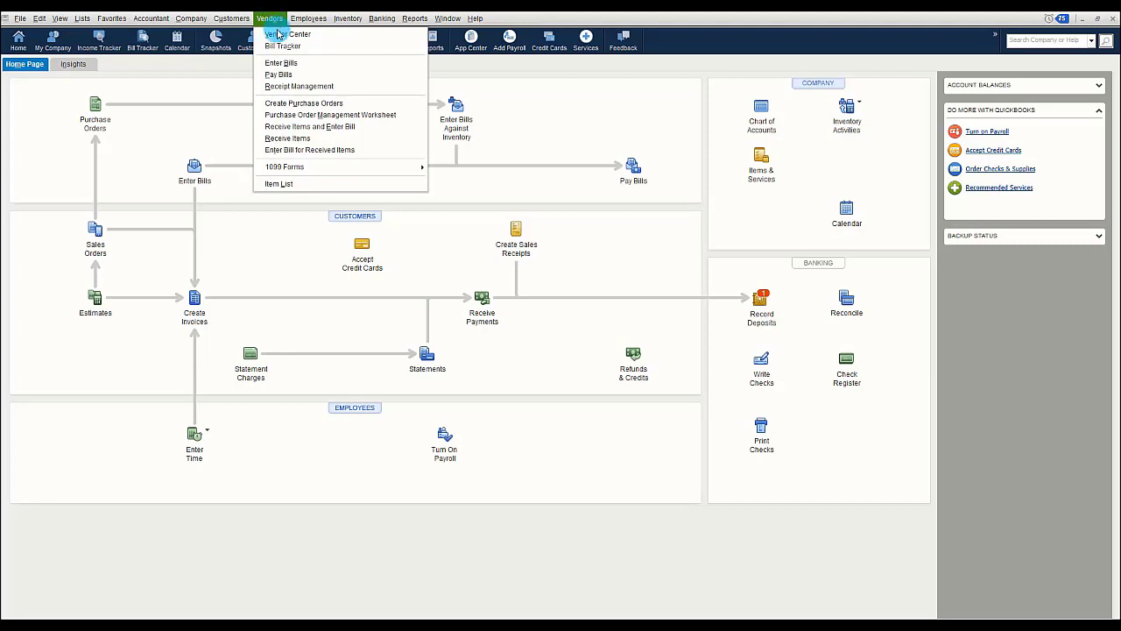
pyautogui.click(278, 37)
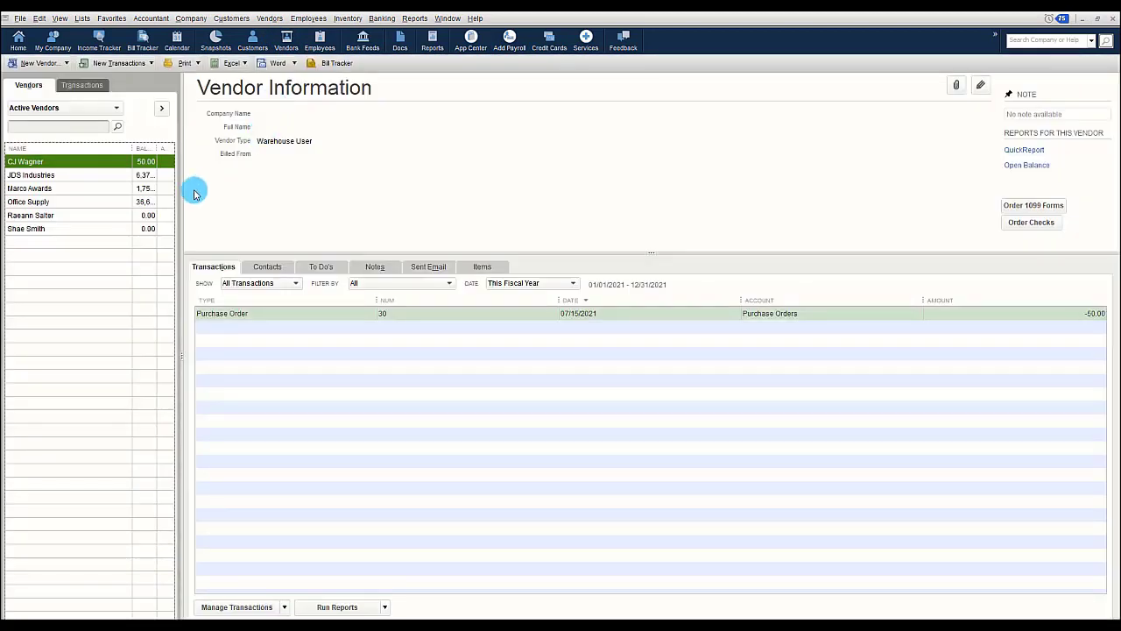
pyautogui.click(51, 65)
pyautogui.click(52, 82)
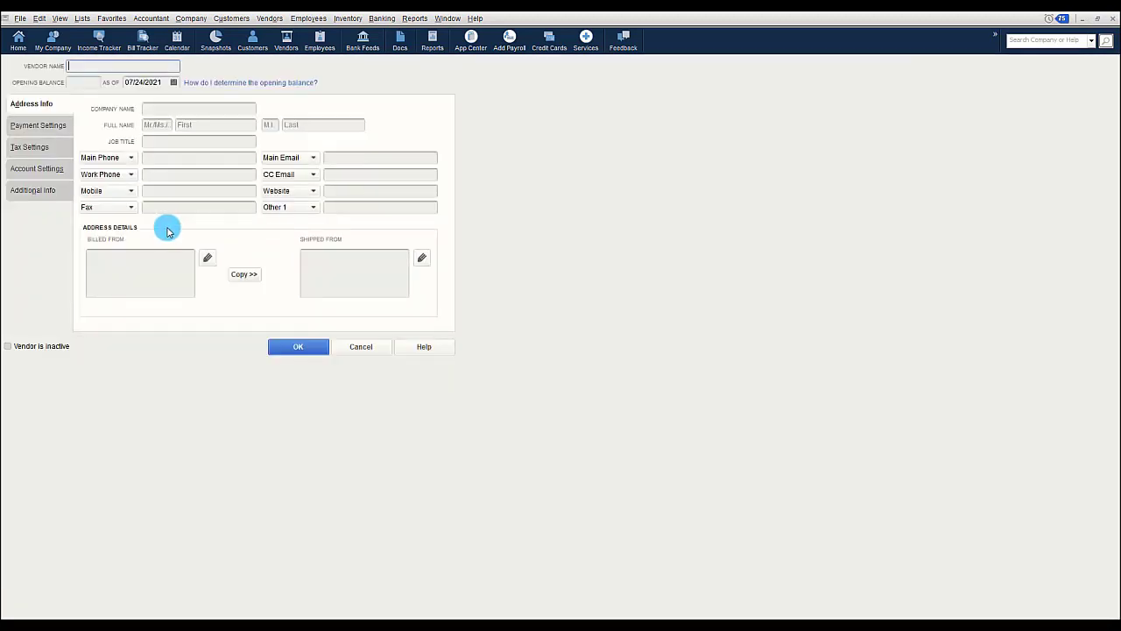
pyautogui.click(39, 191)
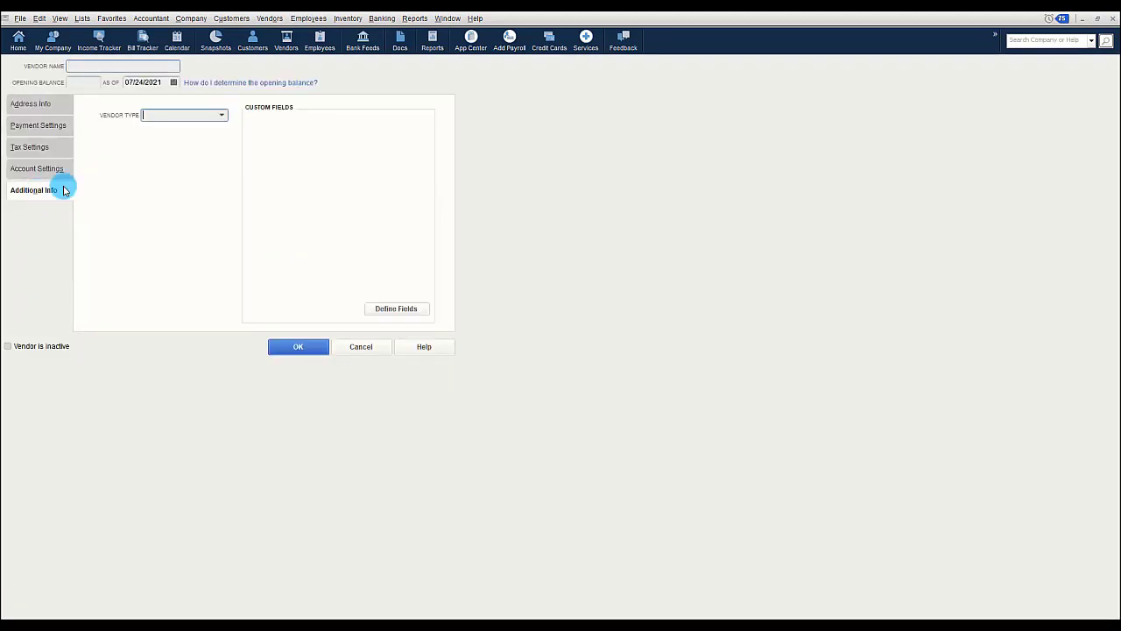
pyautogui.click(222, 115)
pyautogui.click(179, 225)
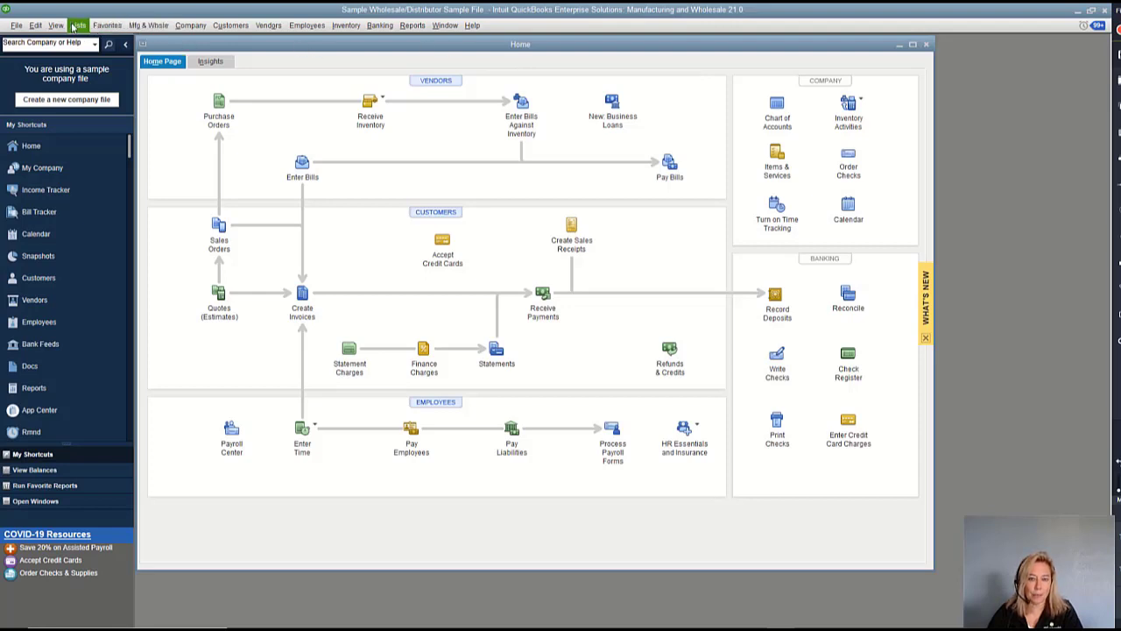
# - Start setting up a landed cost account from the advanced inventory settings in the Items & Inventory company preferences
pyautogui.click(35, 25)
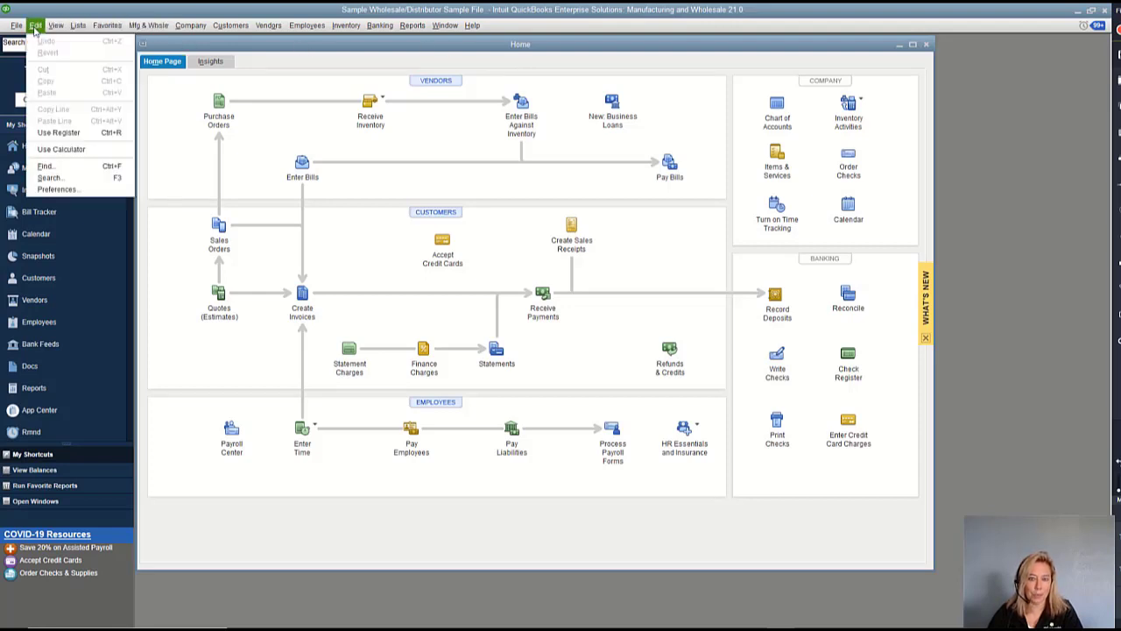
pyautogui.click(58, 189)
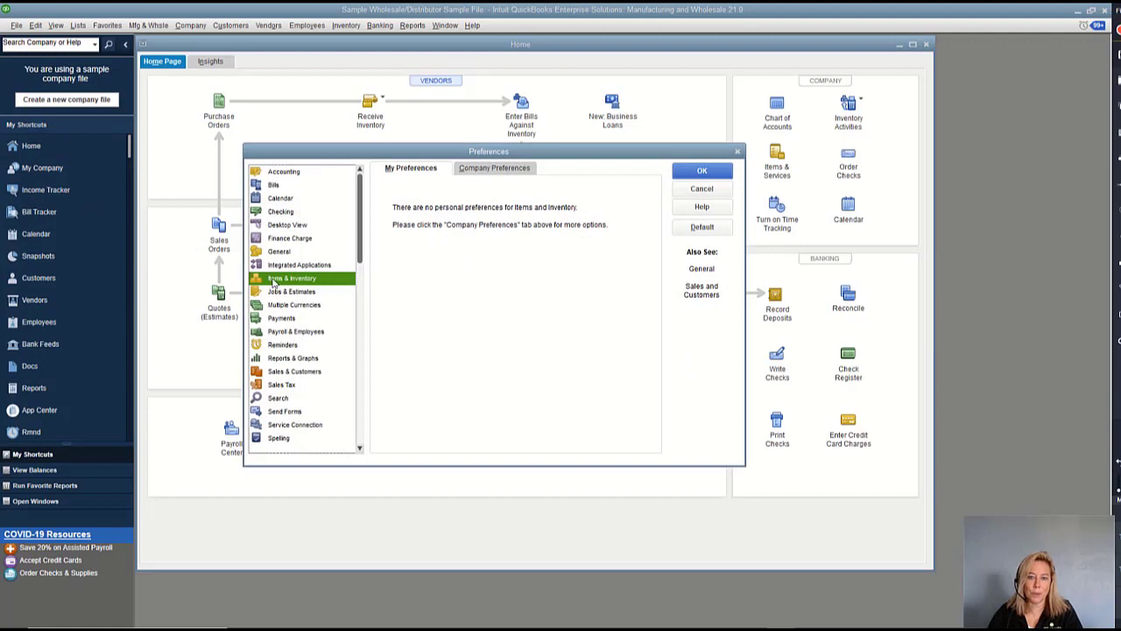
pyautogui.click(514, 170)
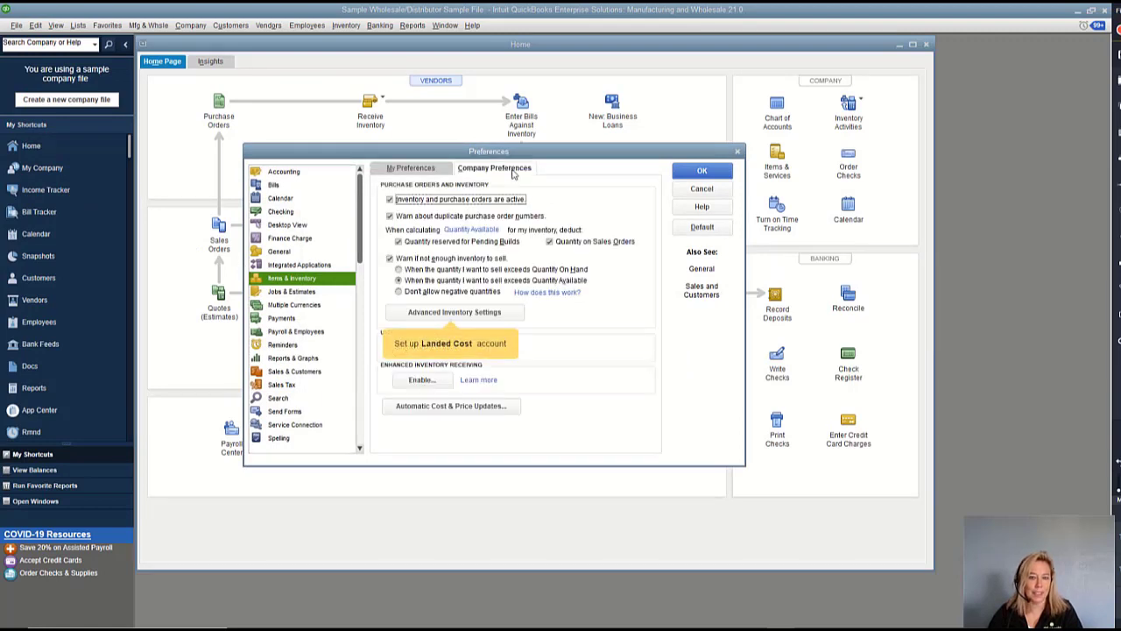
pyautogui.click(493, 314)
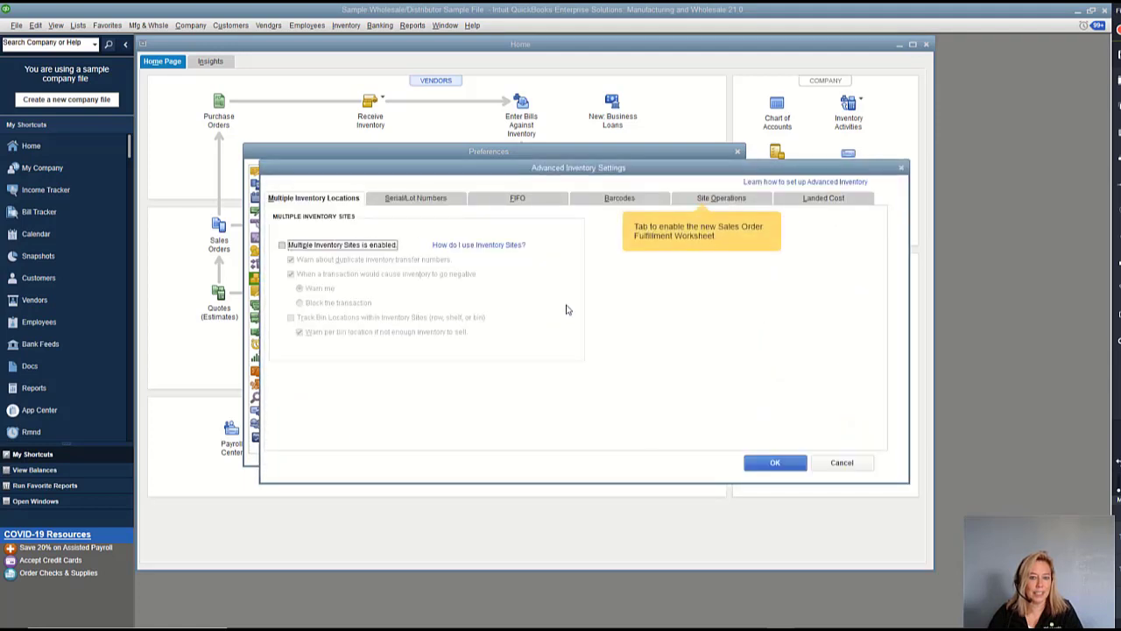
pyautogui.click(858, 203)
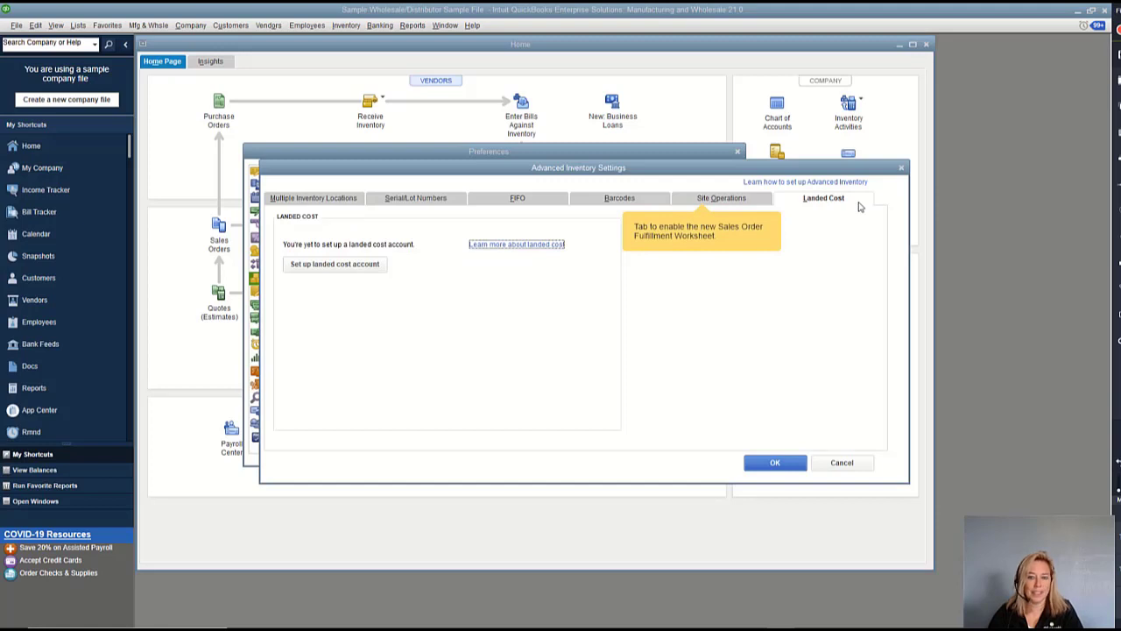
pyautogui.click(367, 266)
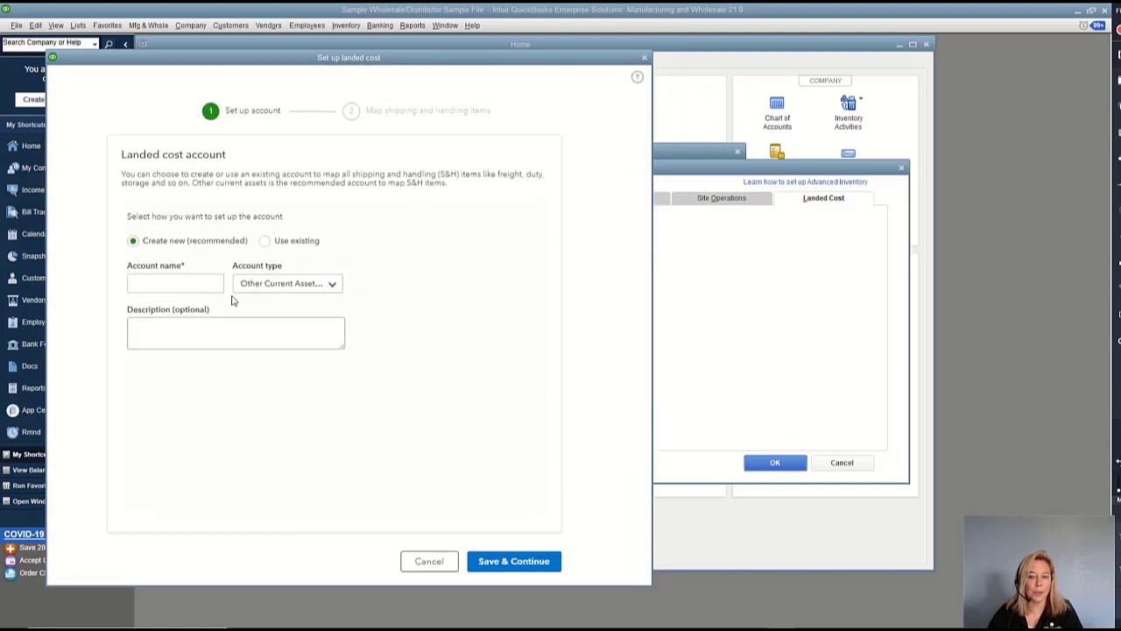
# - Name the new landed cost account Landed Cost to Allocate and set its type to Other Current Assets (Recommended)
pyautogui.click(170, 284)
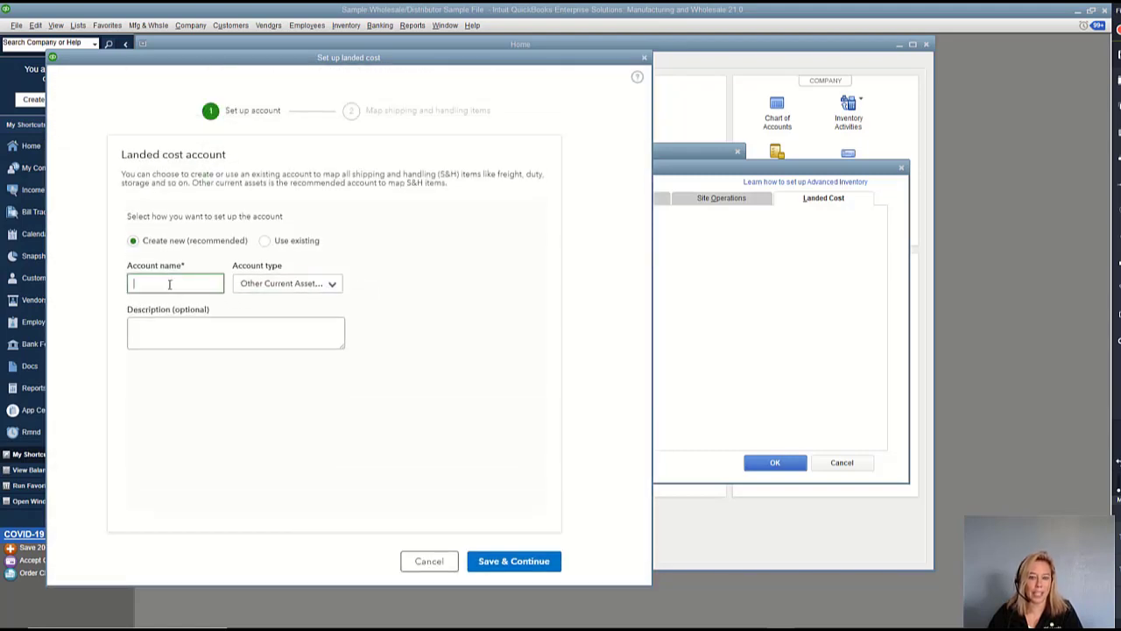
pyautogui.write('Landed Cost to Allocate')
pyautogui.press('Tab')
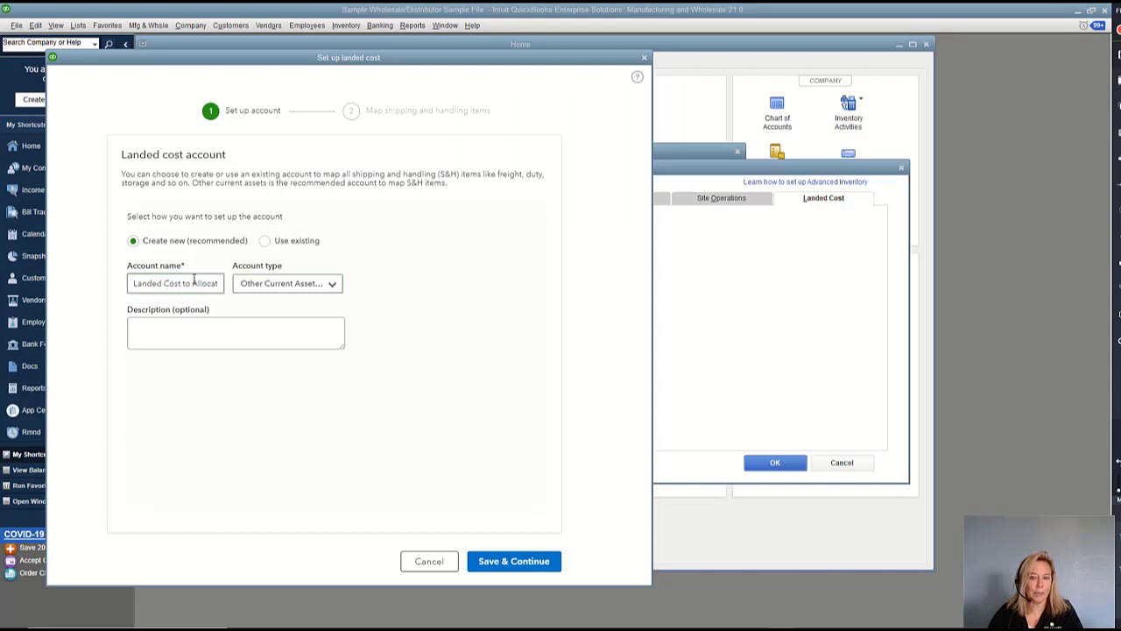
pyautogui.click(332, 283)
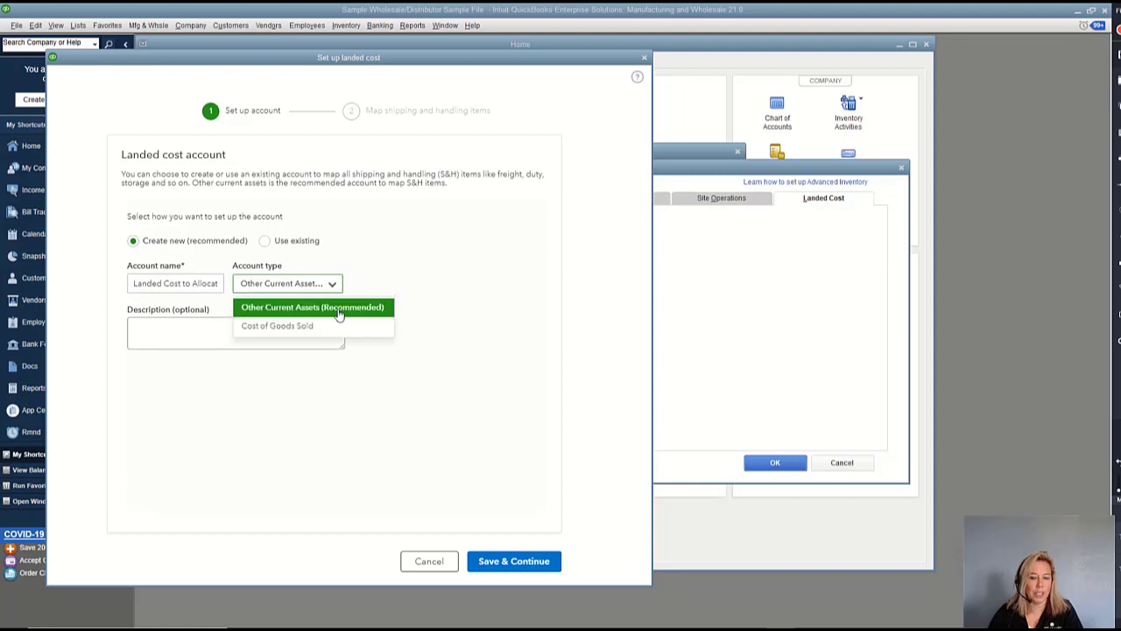
pyautogui.click(339, 310)
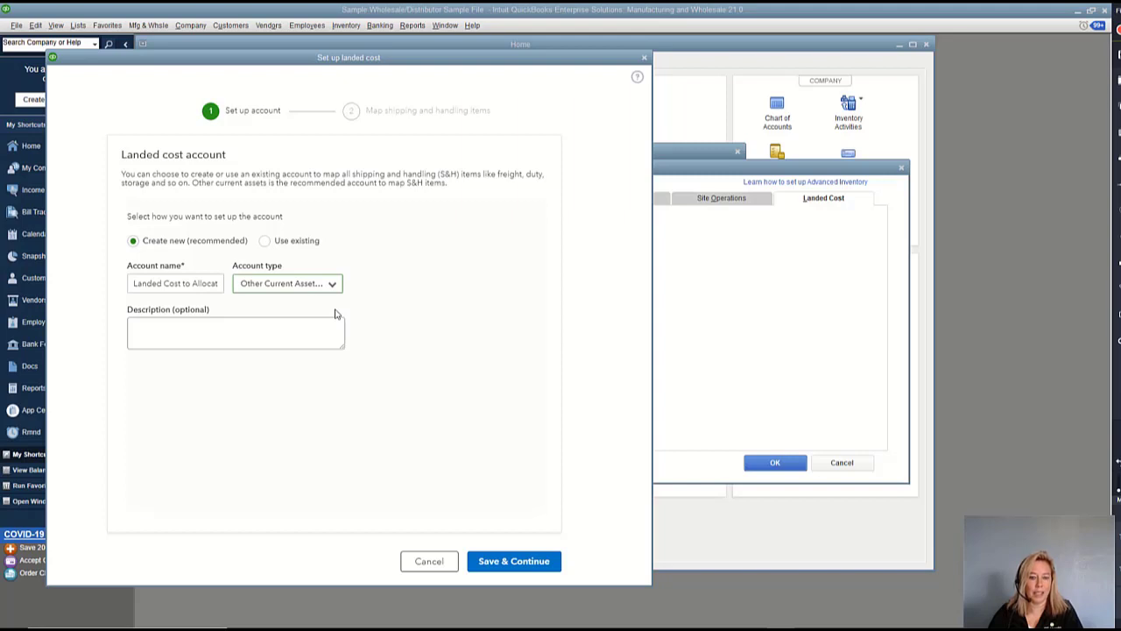
# - Describe the account as "Assign vendor bills for freight, custom duties to allocate." and save it to continue to item mapping
pyautogui.click(151, 324)
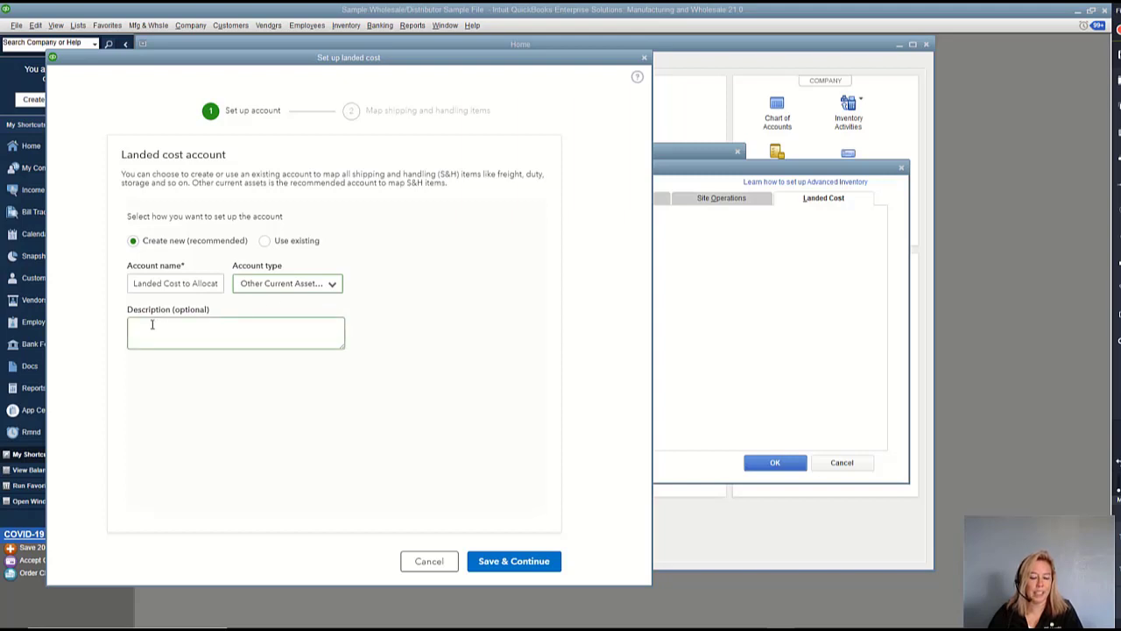
pyautogui.click(152, 324)
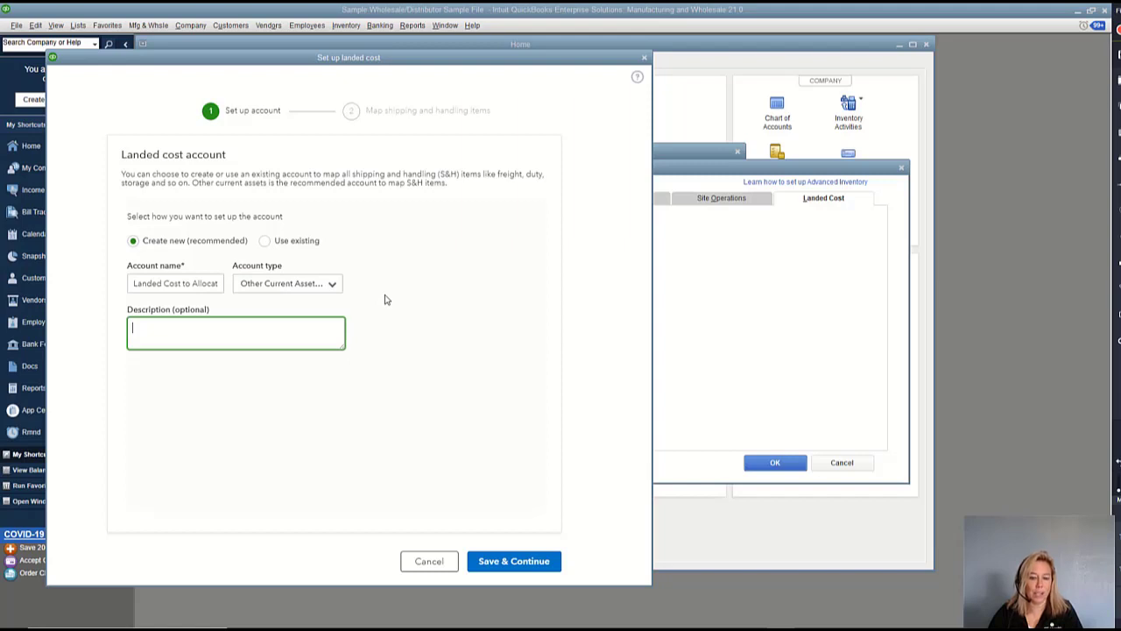
pyautogui.write('Assign v')
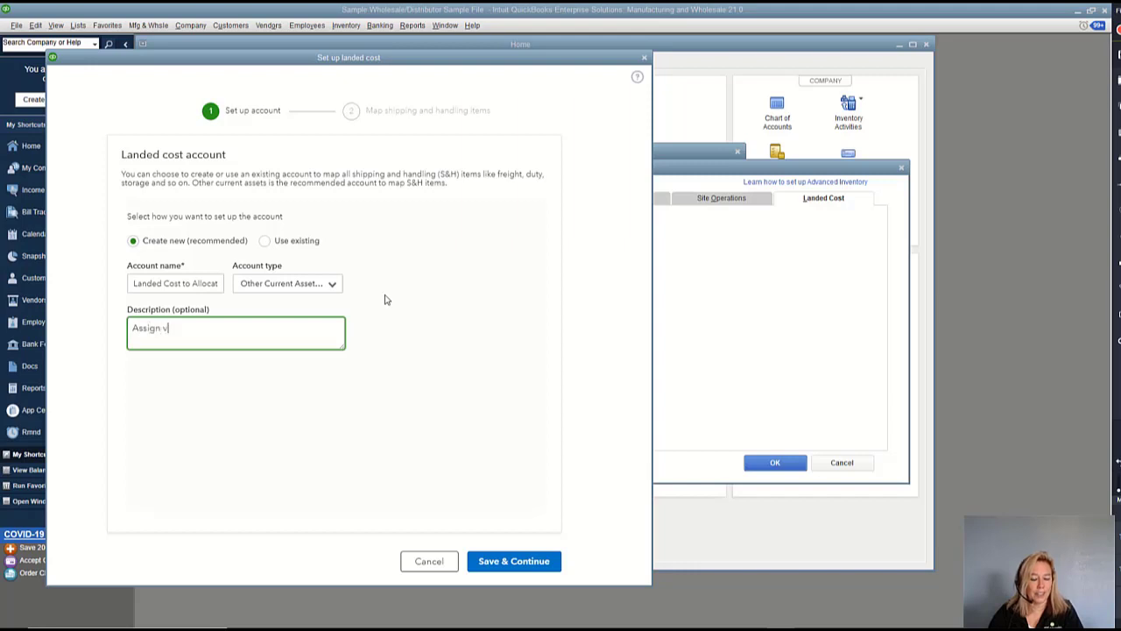
pyautogui.write('endor bills for freight, custom duties to allocate.')
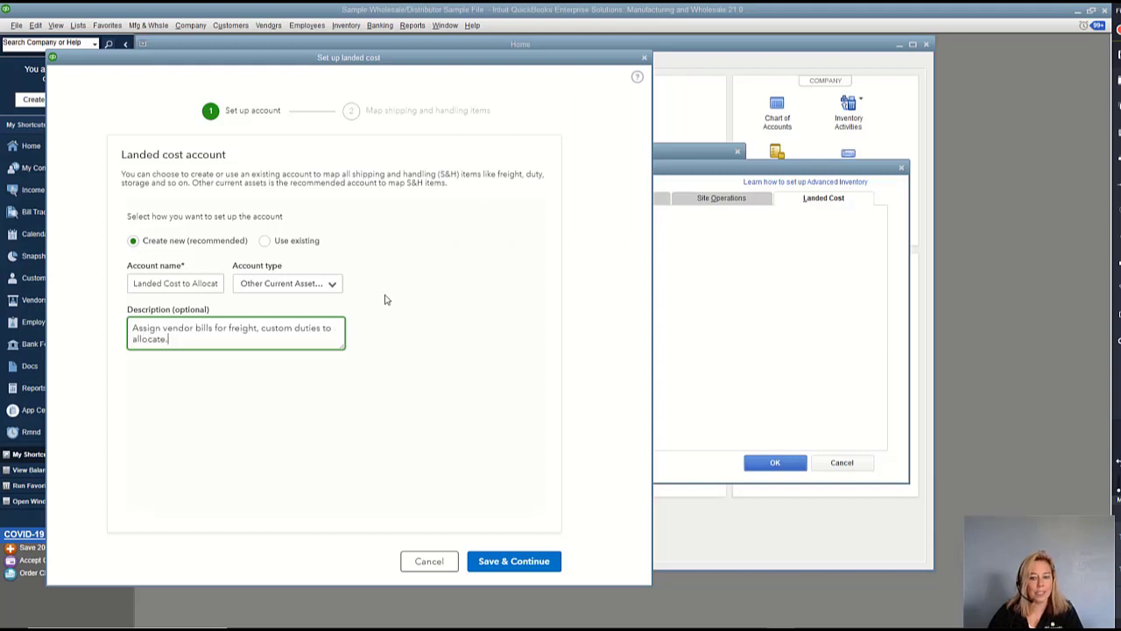
pyautogui.click(488, 562)
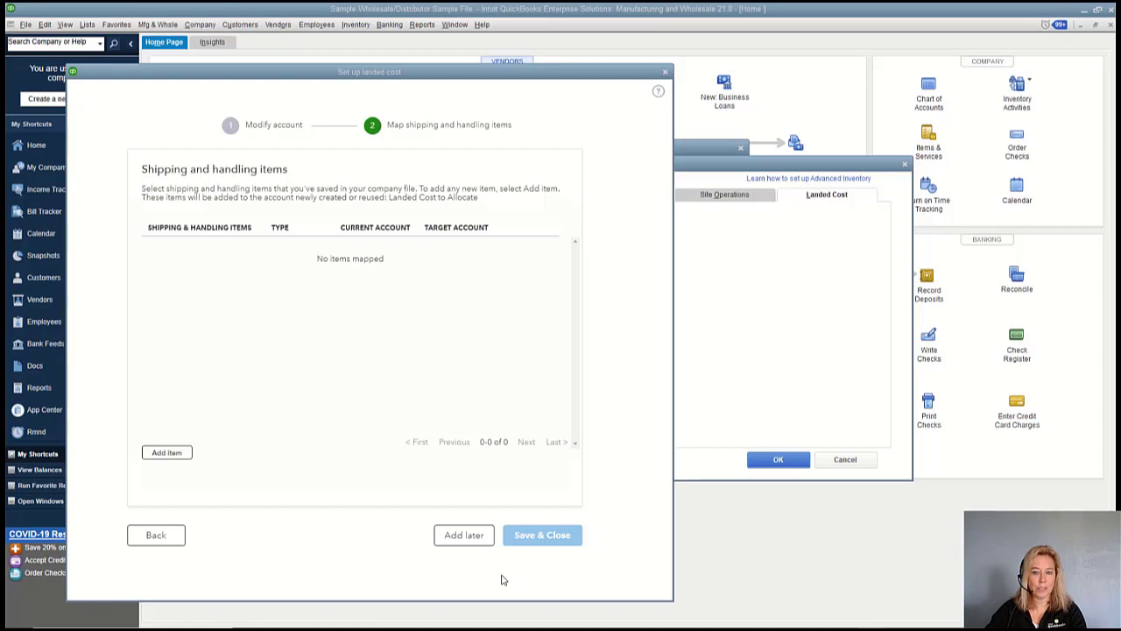
# - Add a shipping and handling item row, check its item choices and remove the row
pyautogui.click(182, 454)
pyautogui.click(252, 248)
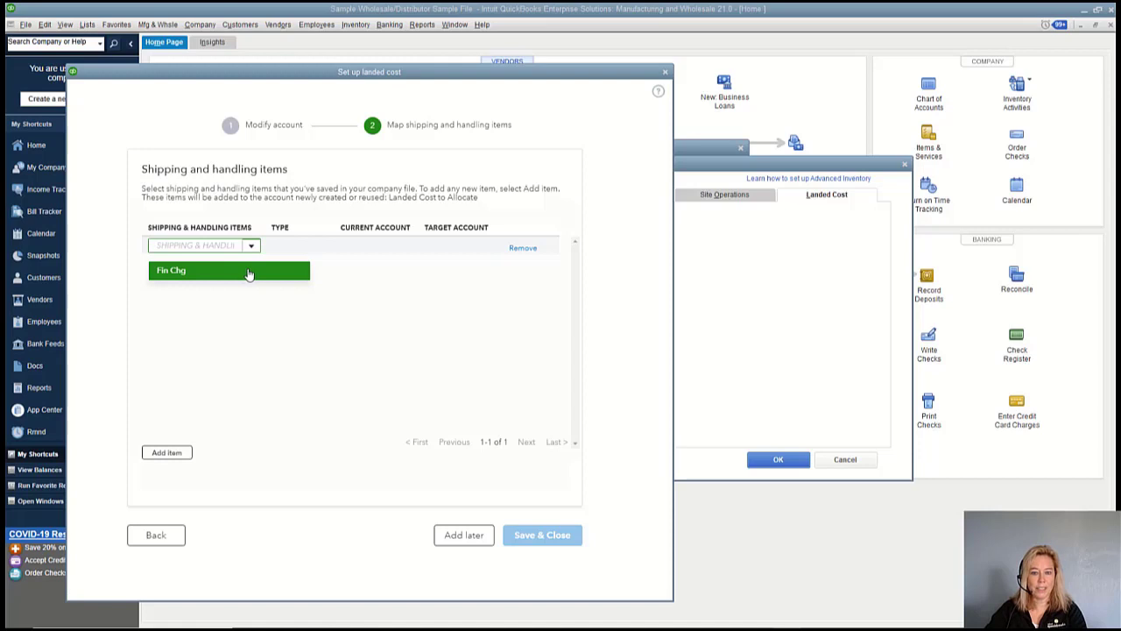
pyautogui.click(523, 248)
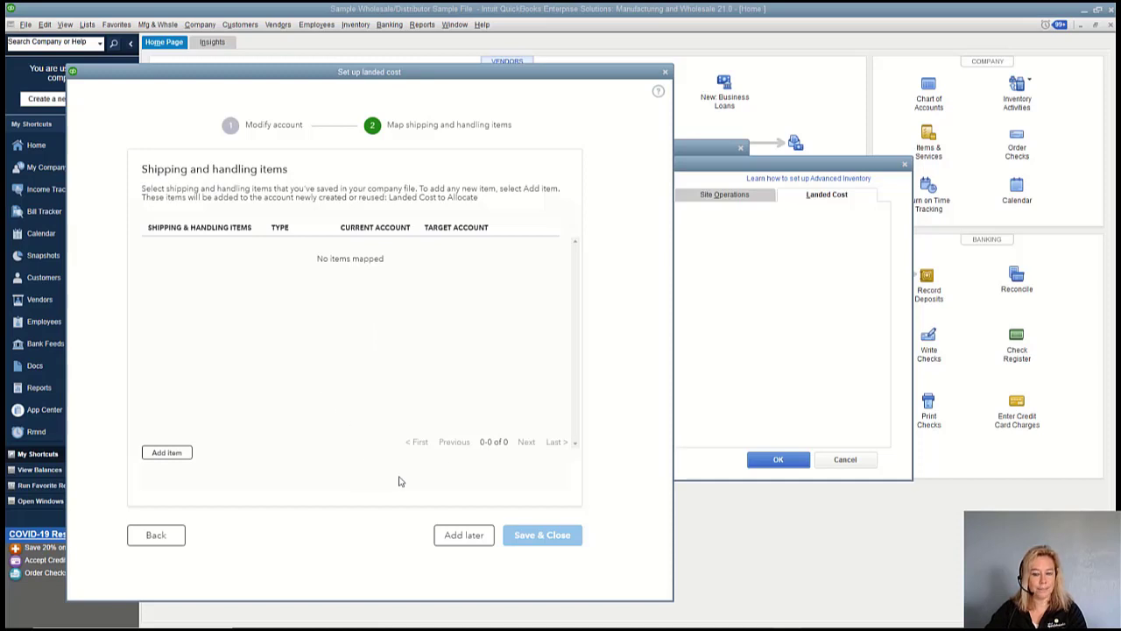
# - Leave the shipping and handling items for adding later, finish the landed cost setup and save the preferences
pyautogui.click(463, 535)
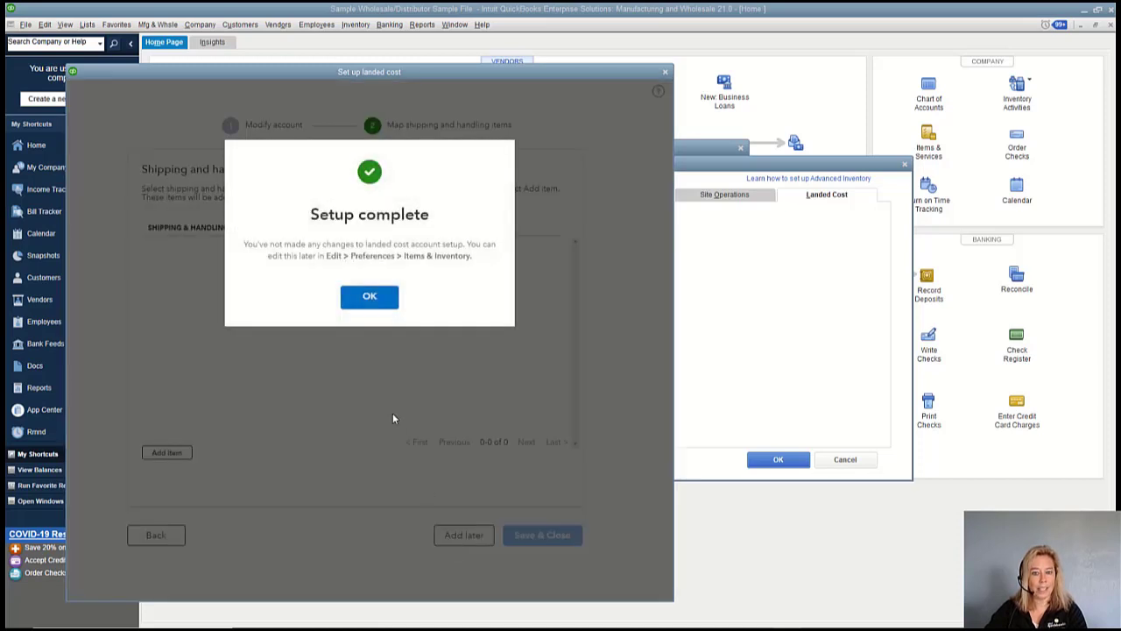
pyautogui.click(368, 299)
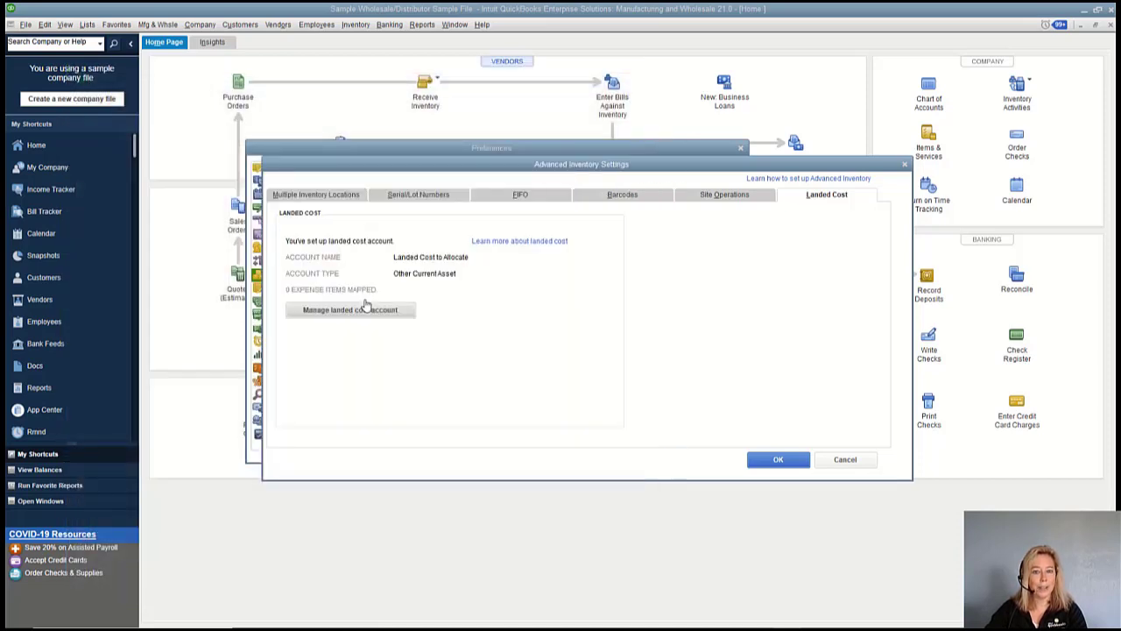
pyautogui.click(776, 460)
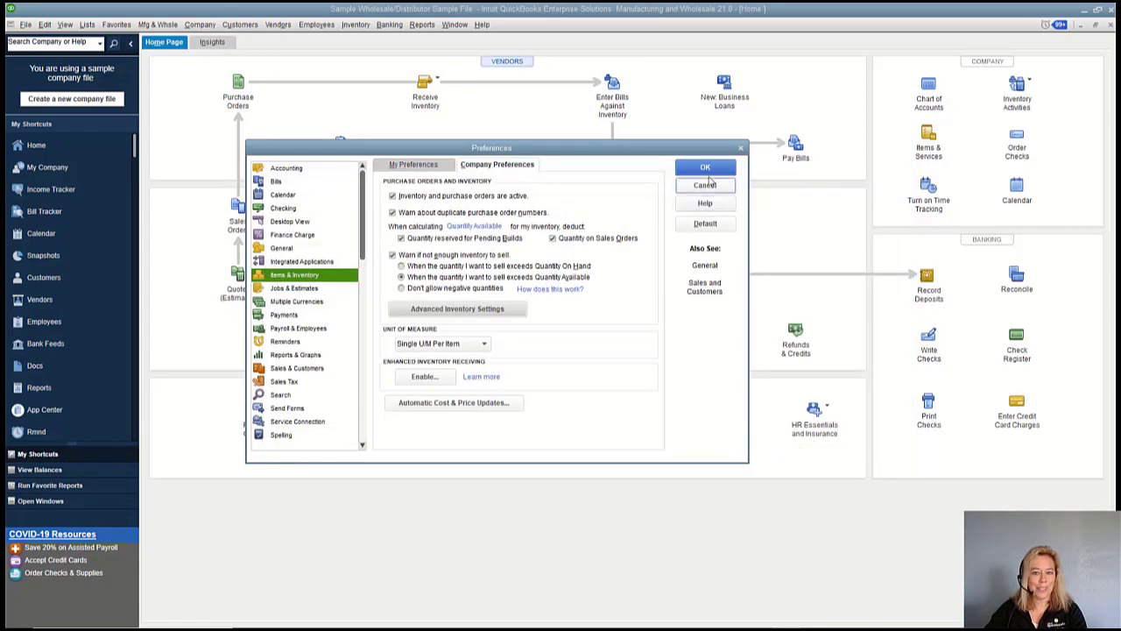
pyautogui.click(703, 170)
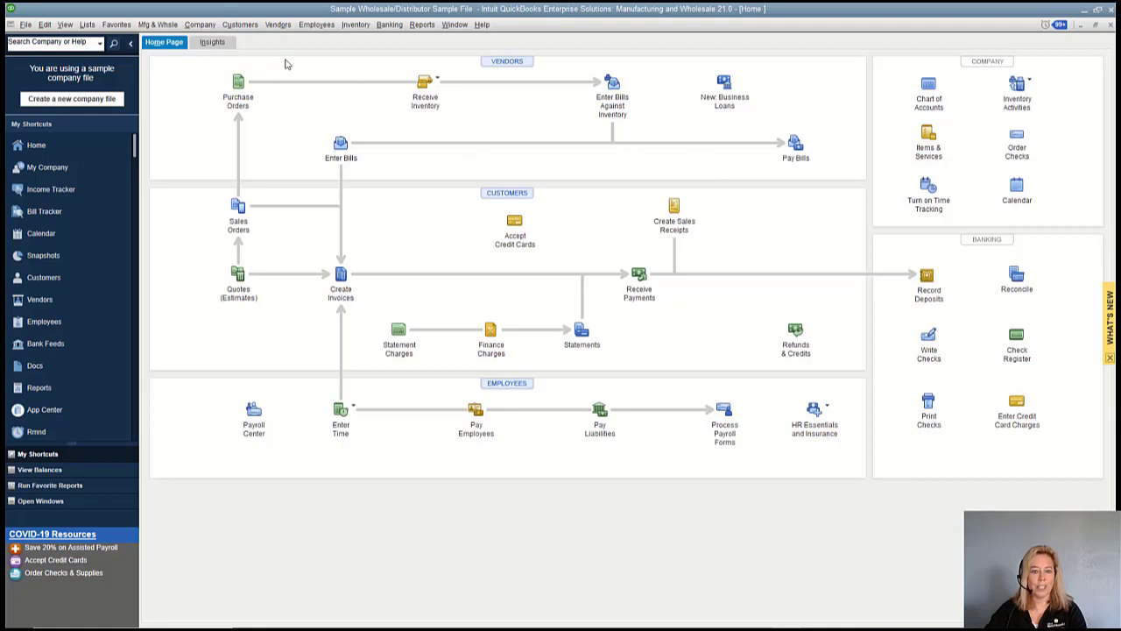
# - Find and select the Landed Cost to Allocate account in the chart of accounts
pyautogui.click(89, 25)
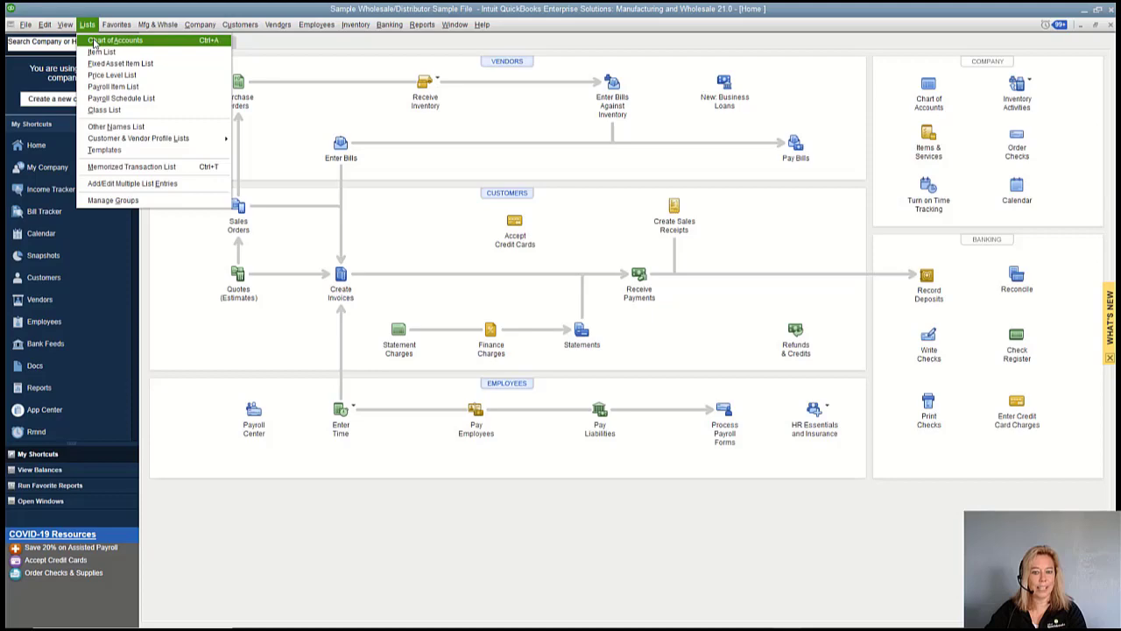
pyautogui.click(94, 41)
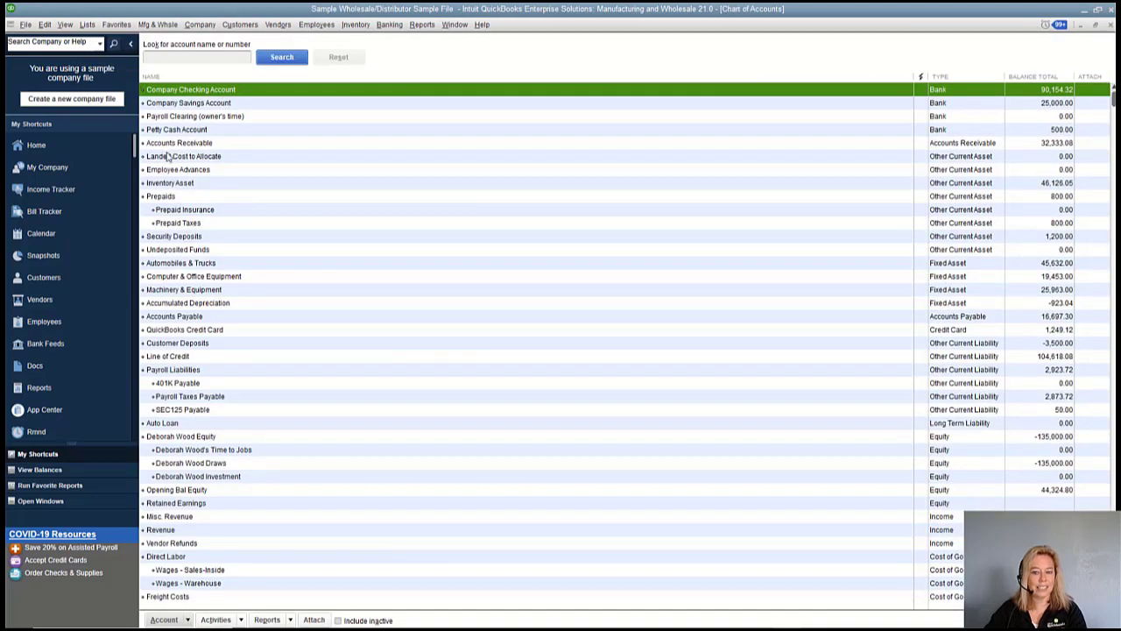
pyautogui.click(170, 158)
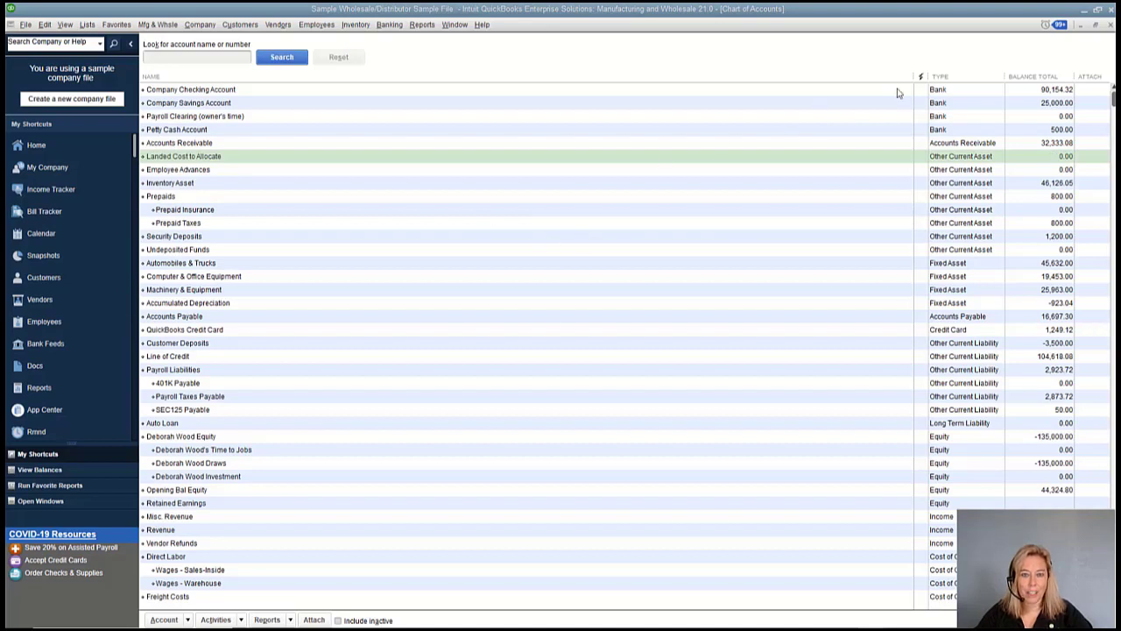
# - Close the chart of accounts and start a new Other Charge item named "Shipping & Handling" in the Item List
pyautogui.click(1109, 25)
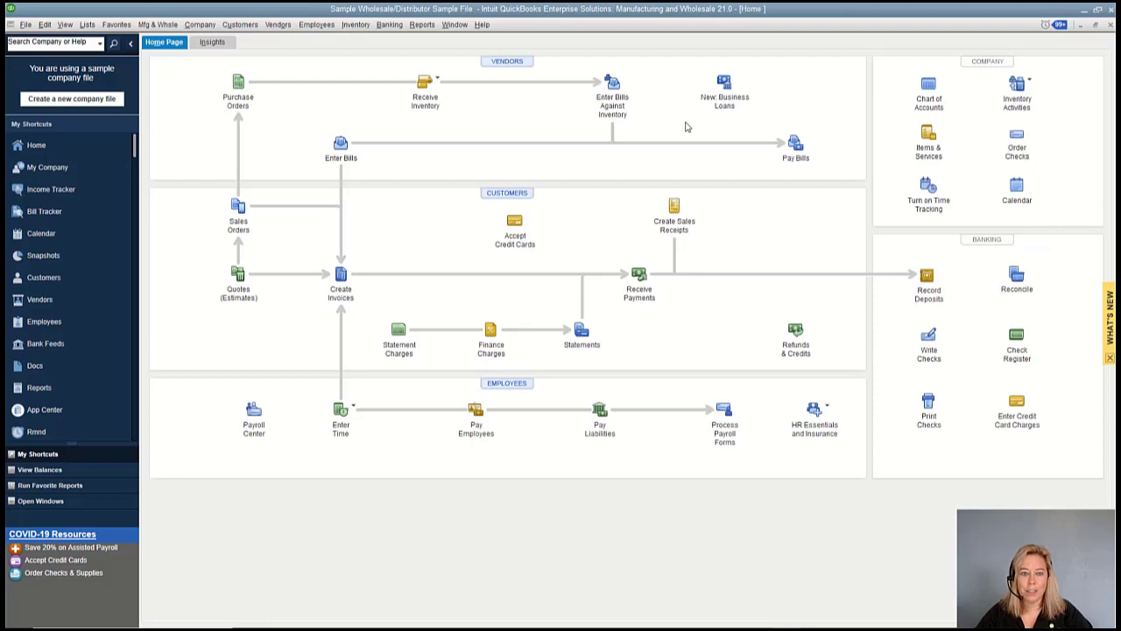
pyautogui.click(87, 25)
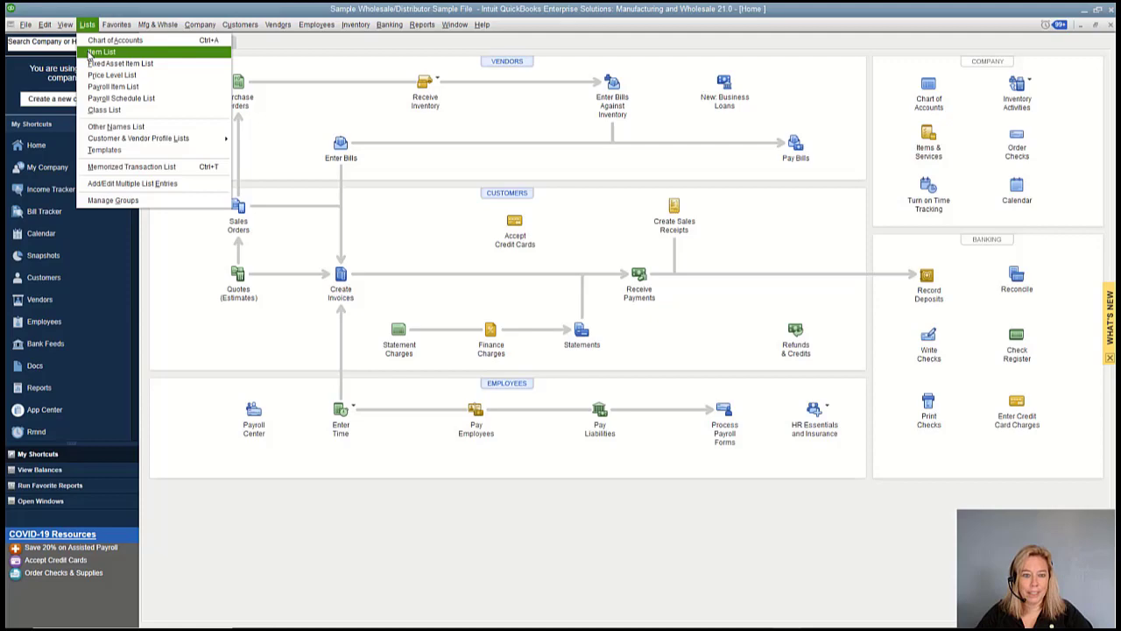
pyautogui.click(100, 52)
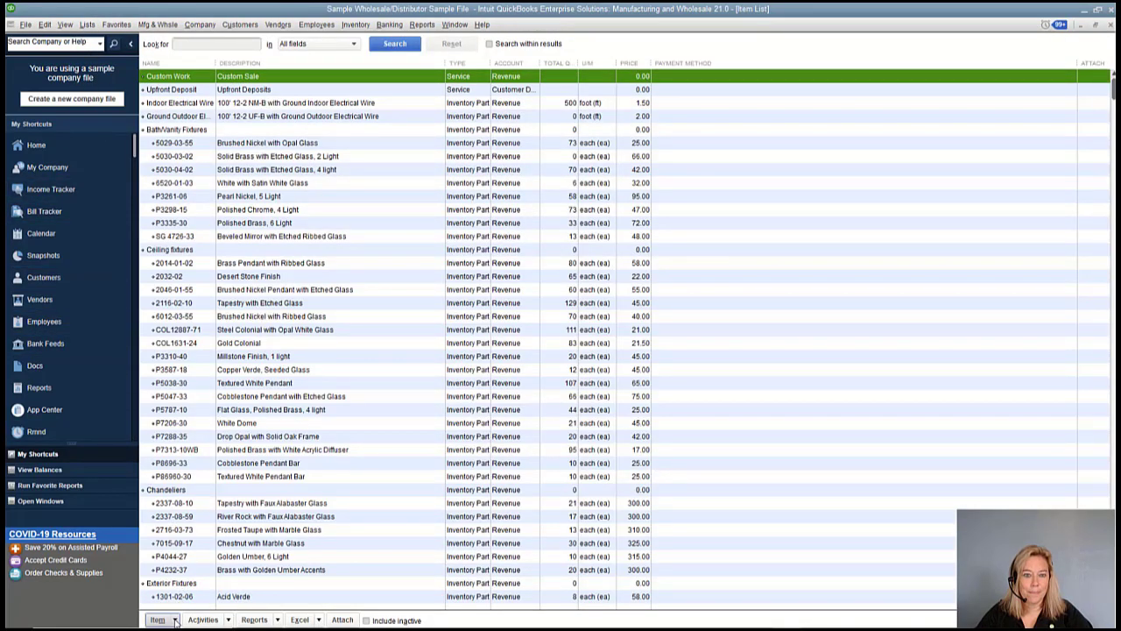
pyautogui.click(175, 619)
pyautogui.click(200, 428)
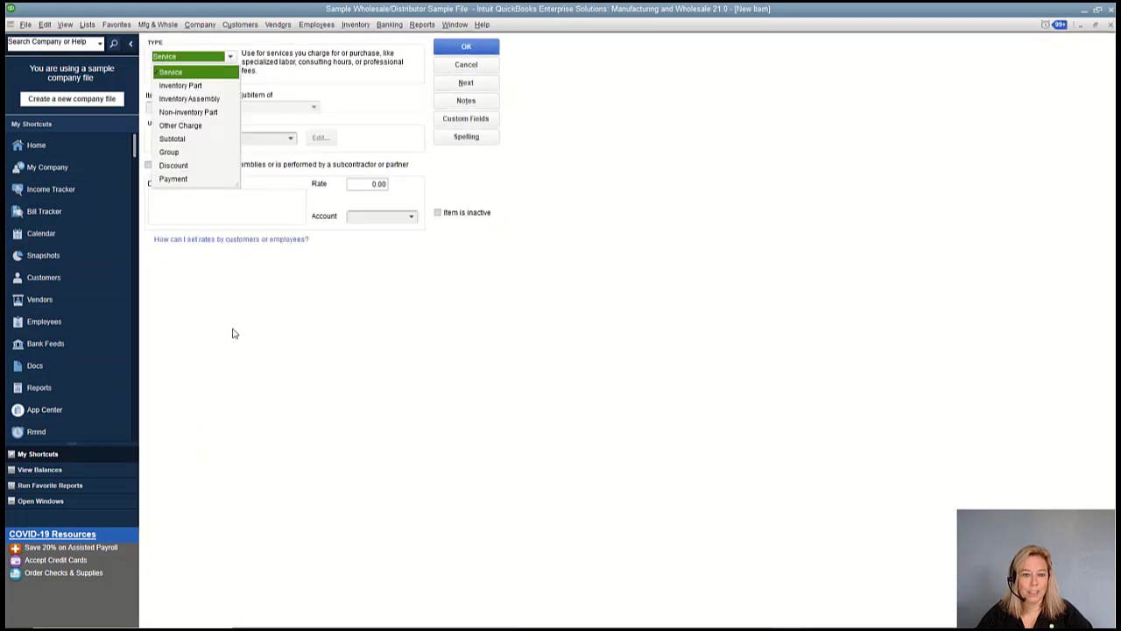
pyautogui.click(186, 126)
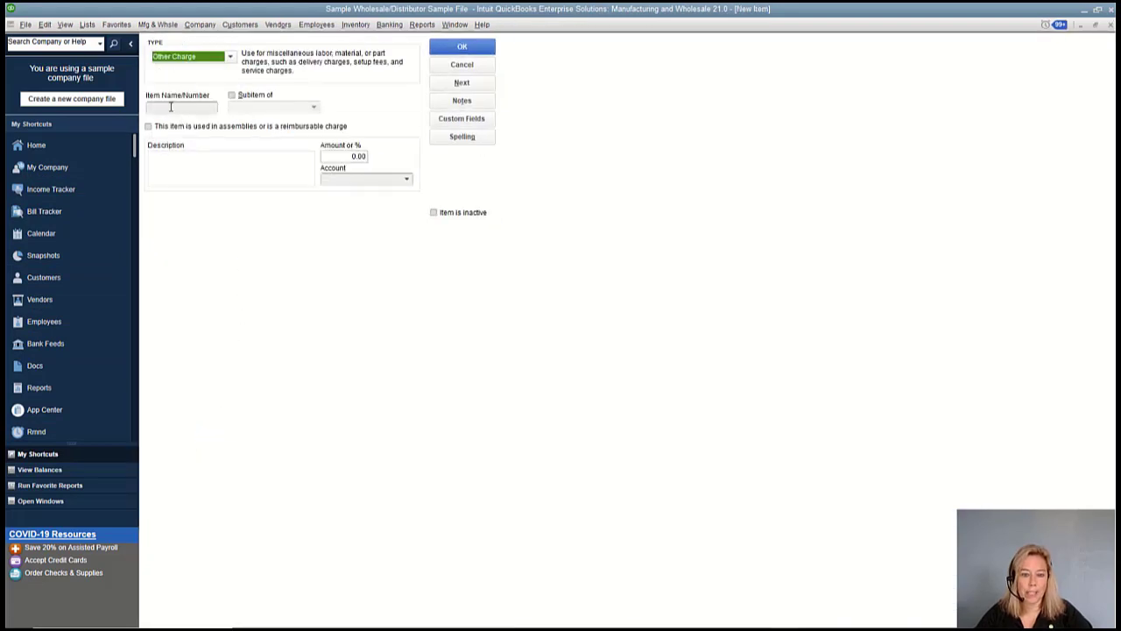
pyautogui.click(171, 107)
pyautogui.write('Shipping')
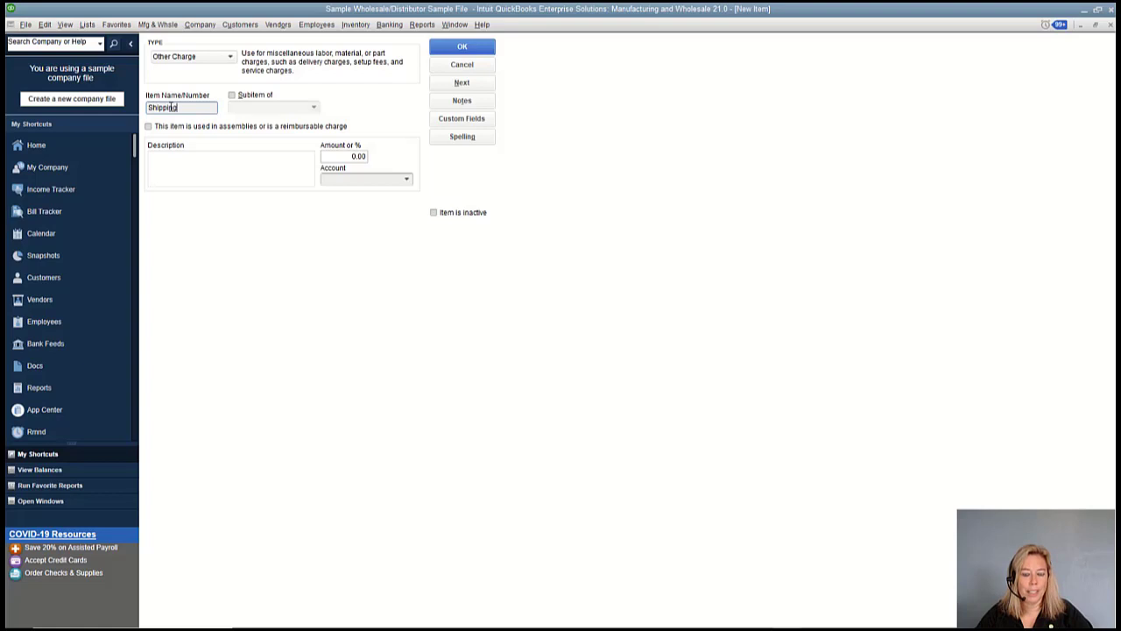
pyautogui.write(' & Handling')
pyautogui.press('Tab')
pyautogui.press('Tab')
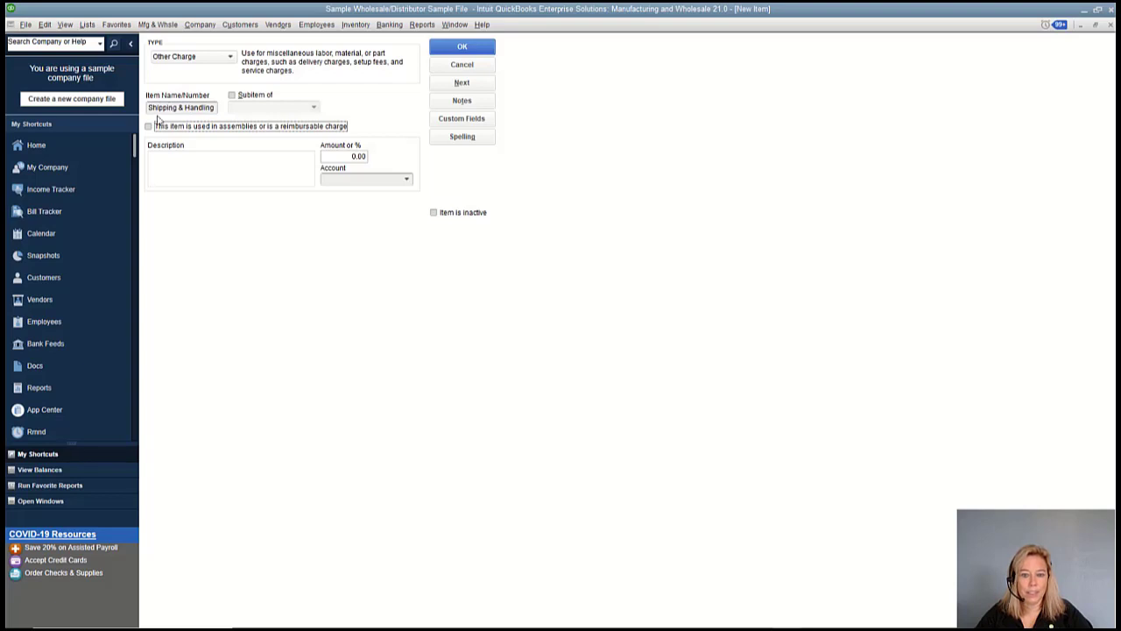
# - Mark the Shipping & Handling item as used in assemblies or reimbursable, with the purchase description "Shipping & Handling"
pyautogui.click(149, 129)
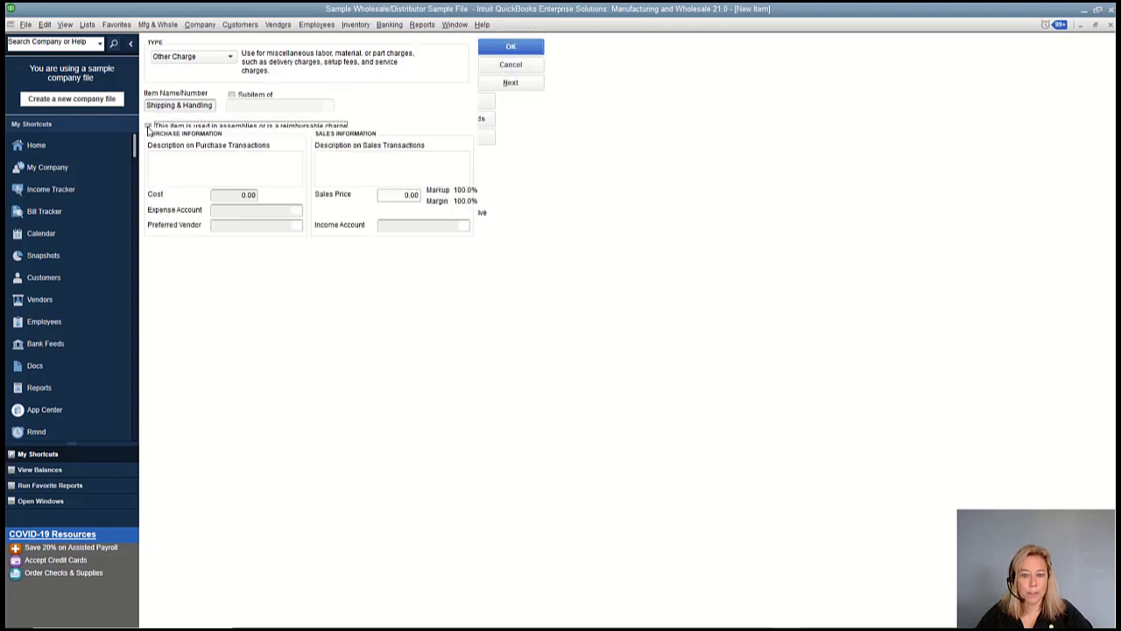
pyautogui.click(168, 158)
pyautogui.write('Shipping & Handling')
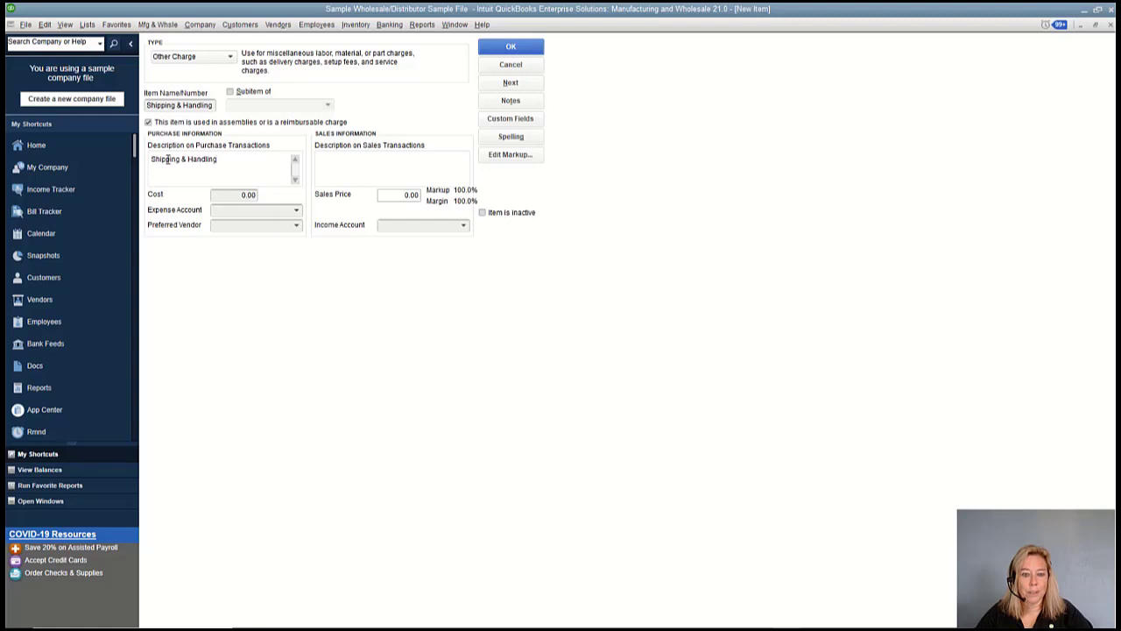
pyautogui.press('Tab')
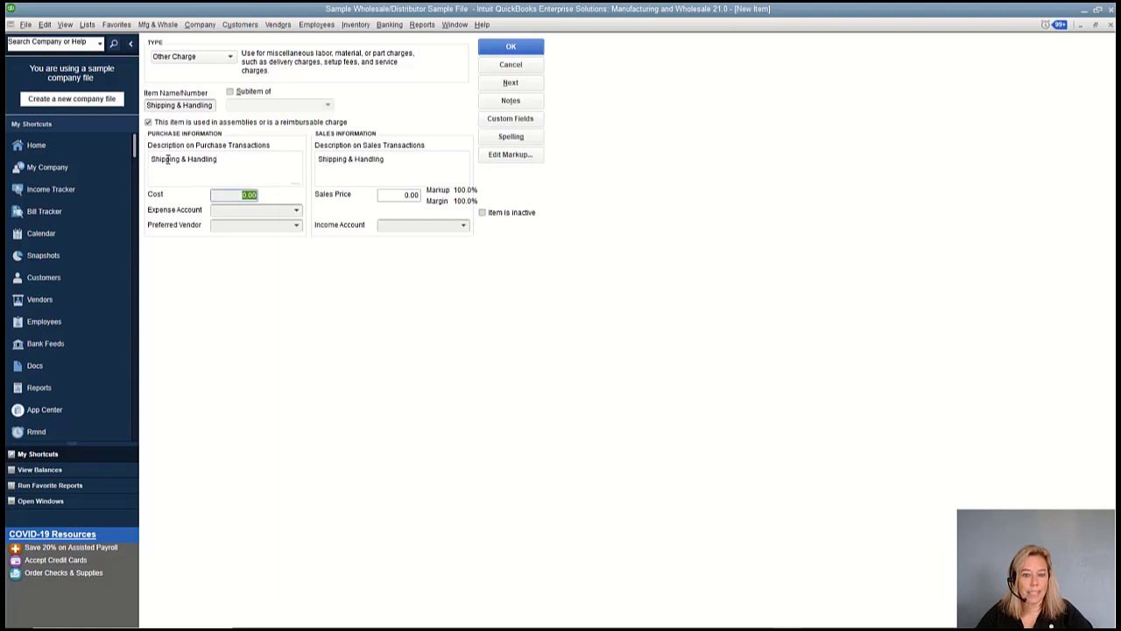
pyautogui.press('Tab')
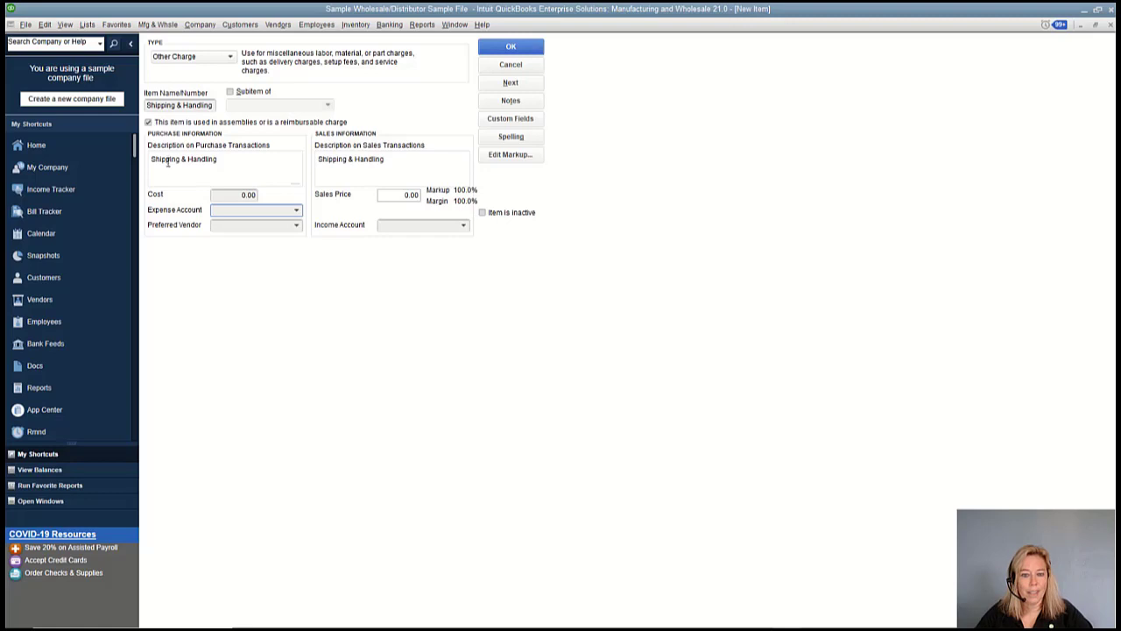
# - Assign Landed Cost to Allocate as the Shipping & Handling item's expense account and Misc. Revenue as its income account, and save it
pyautogui.click(296, 212)
pyautogui.click(521, 241)
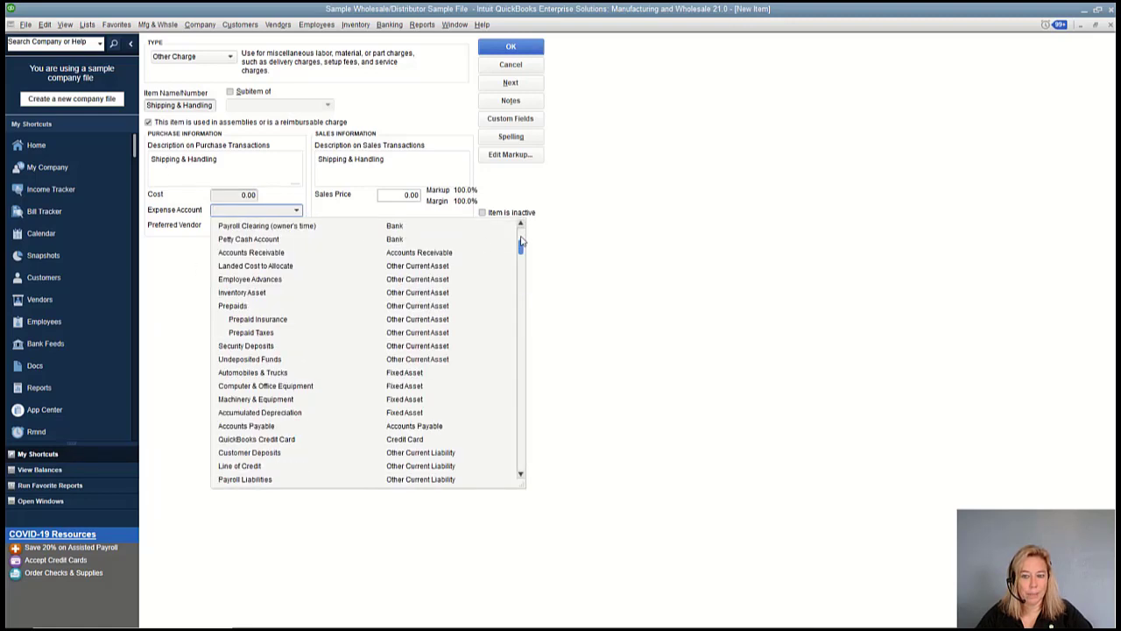
pyautogui.click(274, 272)
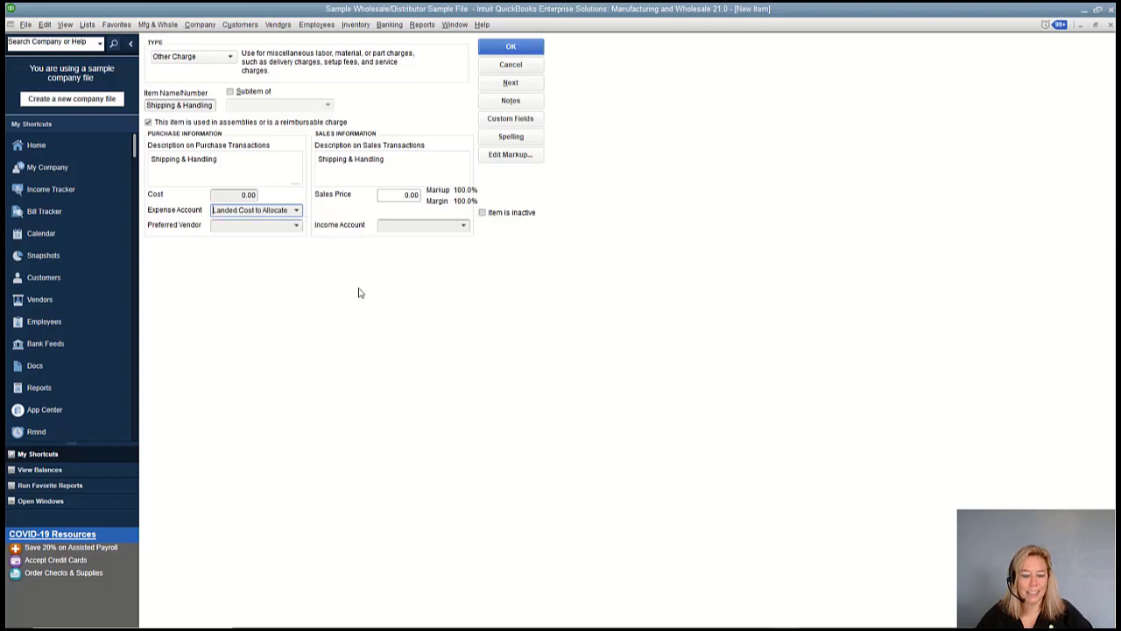
pyautogui.click(463, 225)
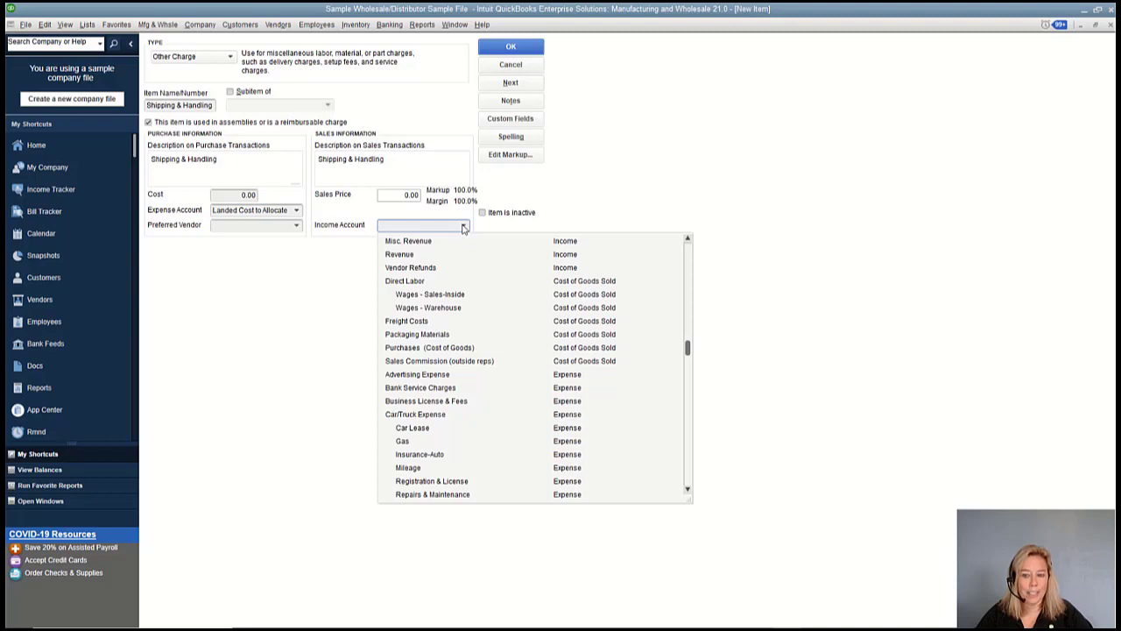
pyautogui.click(391, 242)
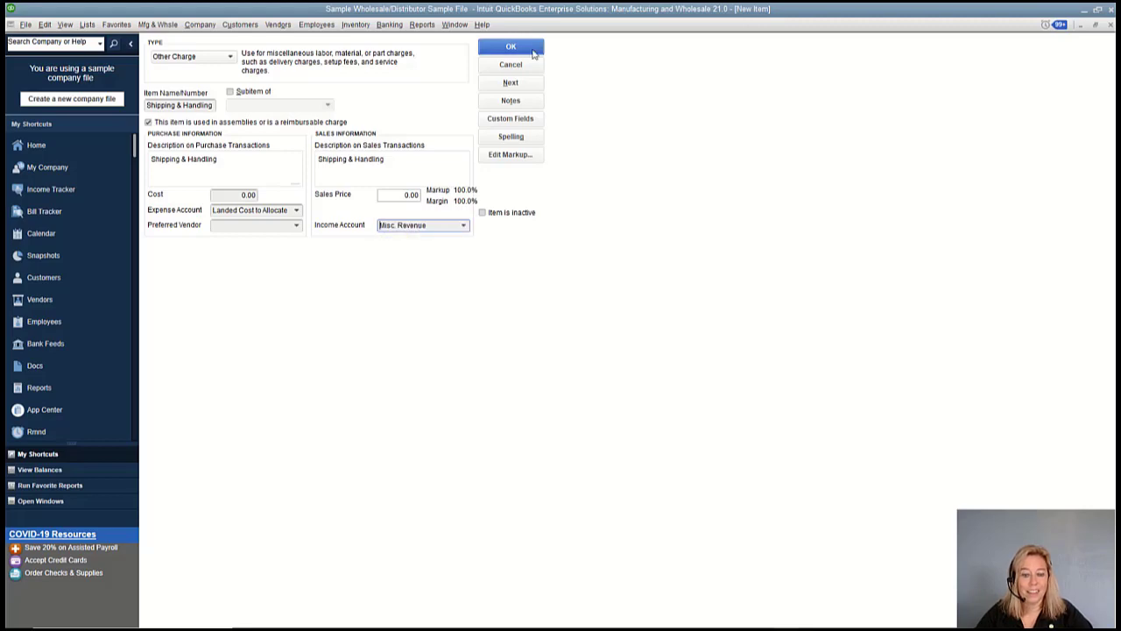
pyautogui.click(530, 51)
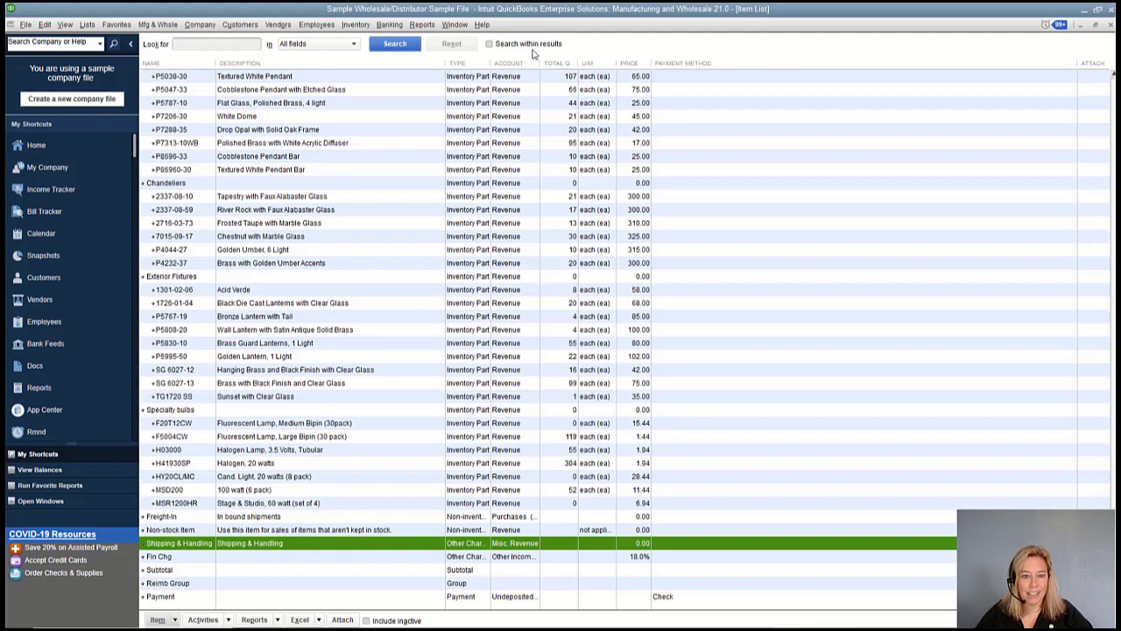
# - Start another new Other Charge item and name it "Custom Duty"
pyautogui.click(179, 618)
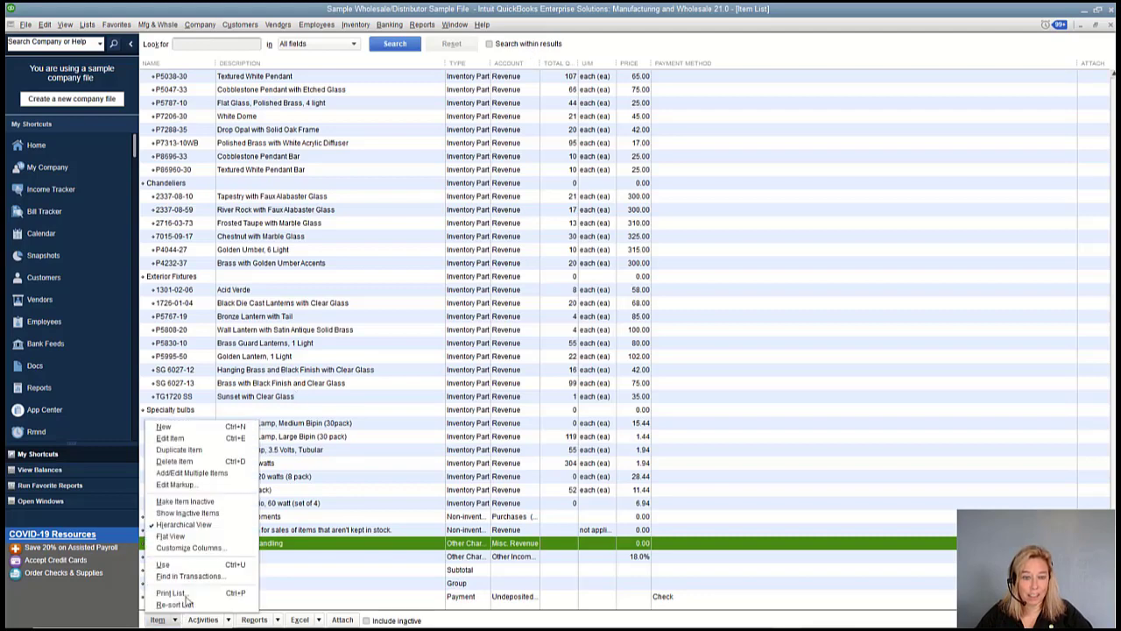
pyautogui.click(164, 426)
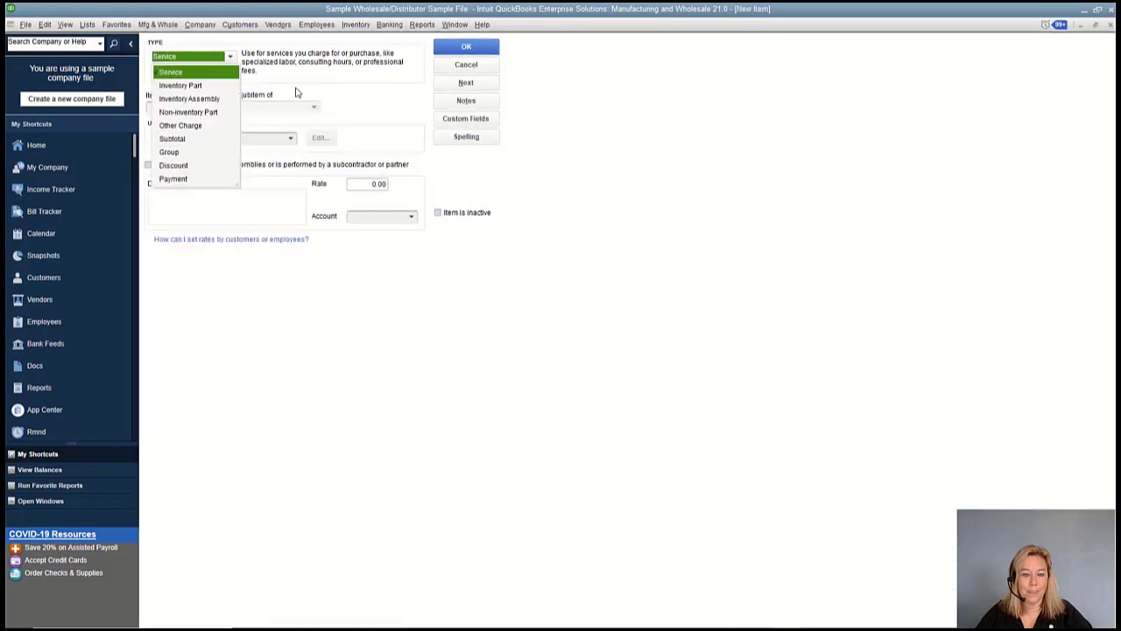
pyautogui.click(178, 125)
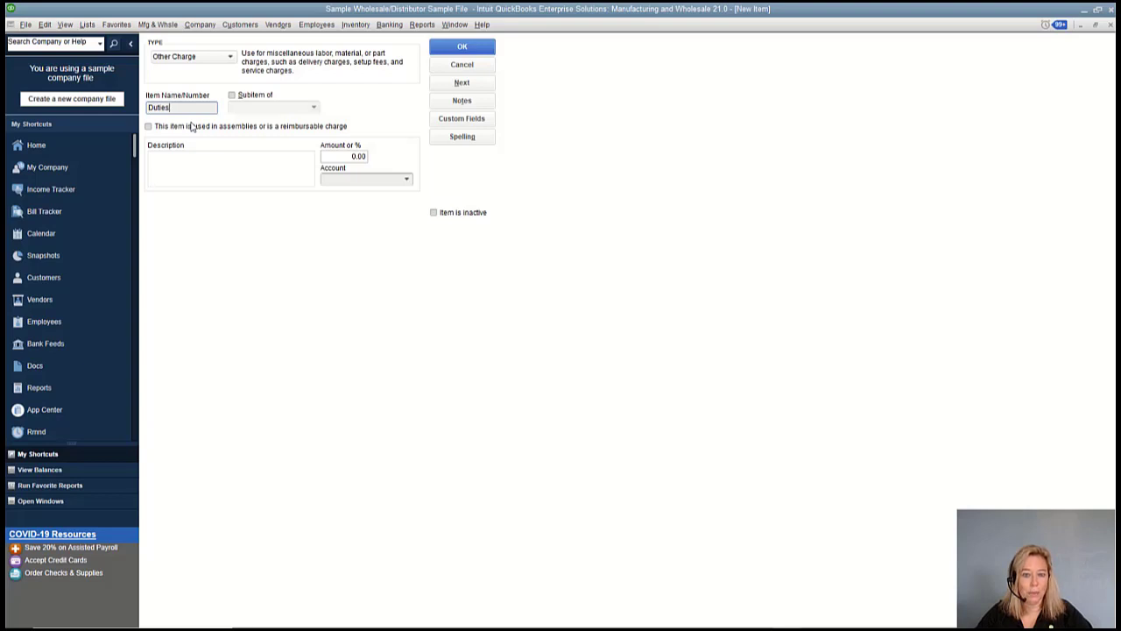
pyautogui.press('BackSpace')
pyautogui.press('BackSpace')
pyautogui.press('BackSpace')
pyautogui.press('BackSpace')
pyautogui.press('BackSpace')
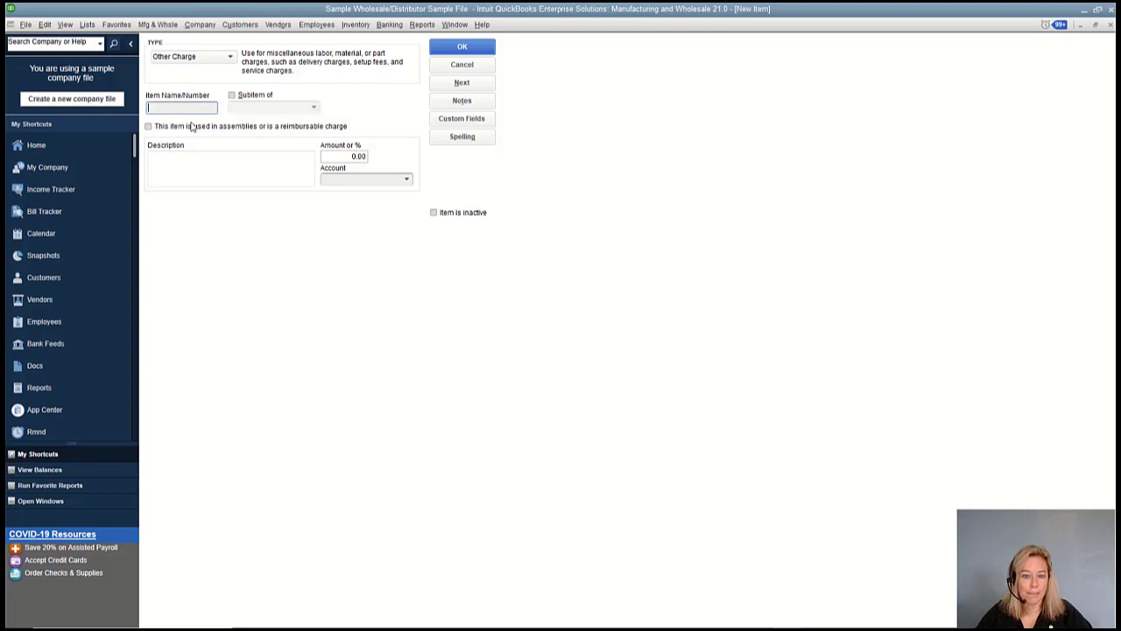
pyautogui.write('Custom Duty')
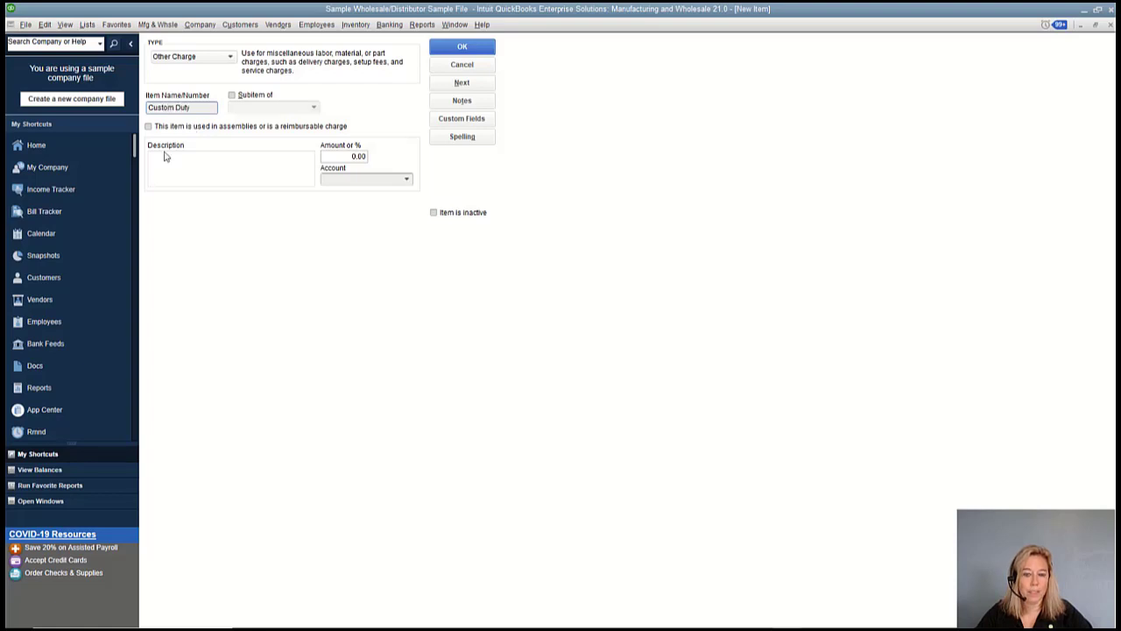
# - Mark the Custom Duty item as used in assemblies or reimbursable, with the purchase description "Custom Duty"
pyautogui.click(148, 126)
pyautogui.click(166, 156)
pyautogui.write('Custom')
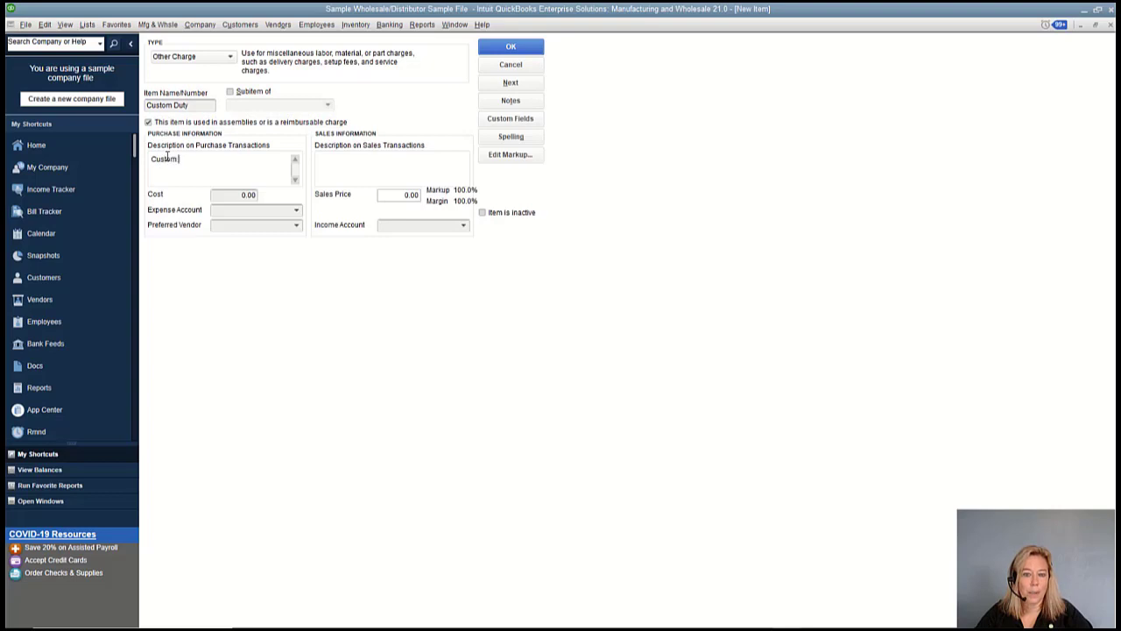
pyautogui.press('Tab')
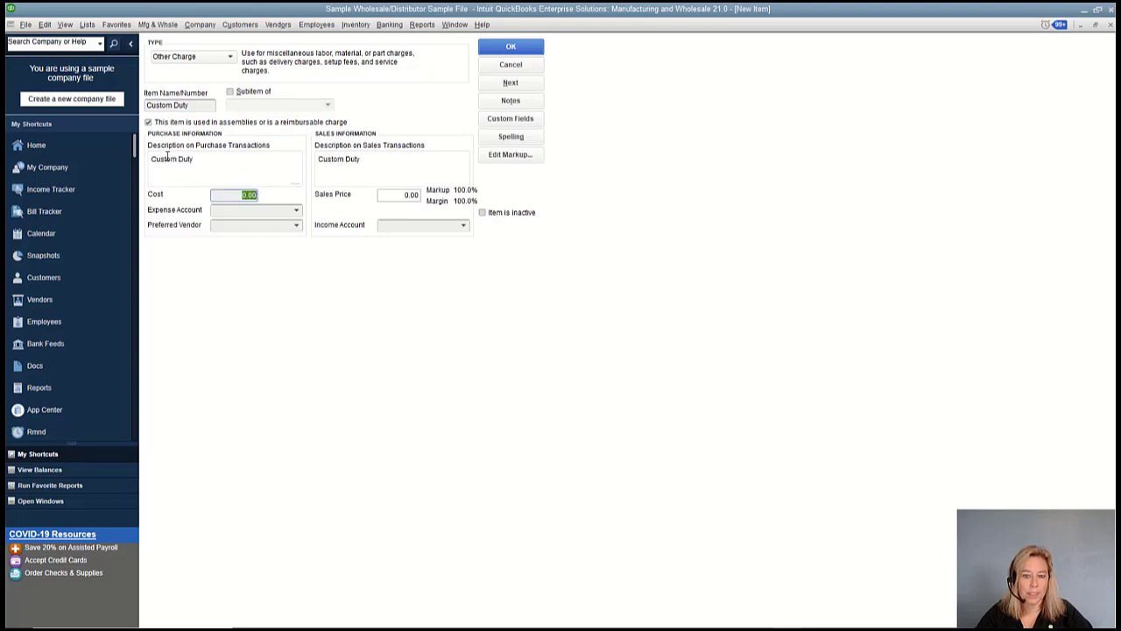
# - Assign Landed Cost to Allocate as the Custom Duty item's expense account and Misc. Revenue as its income account, and save it
pyautogui.click(295, 211)
pyautogui.scroll(10, 523, 237)
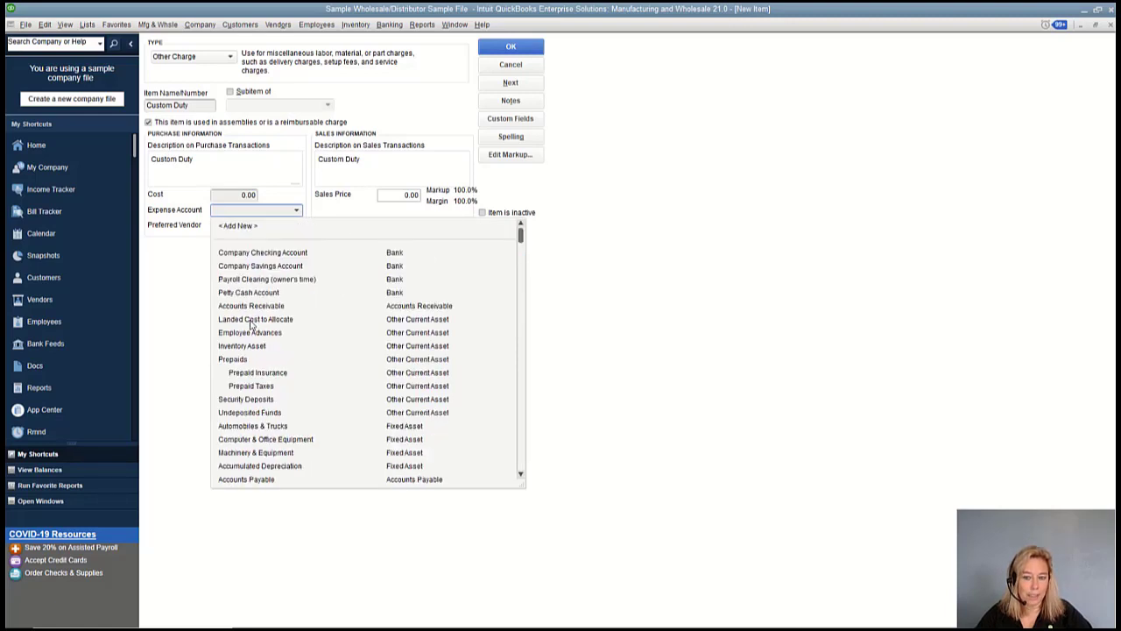
pyautogui.click(251, 319)
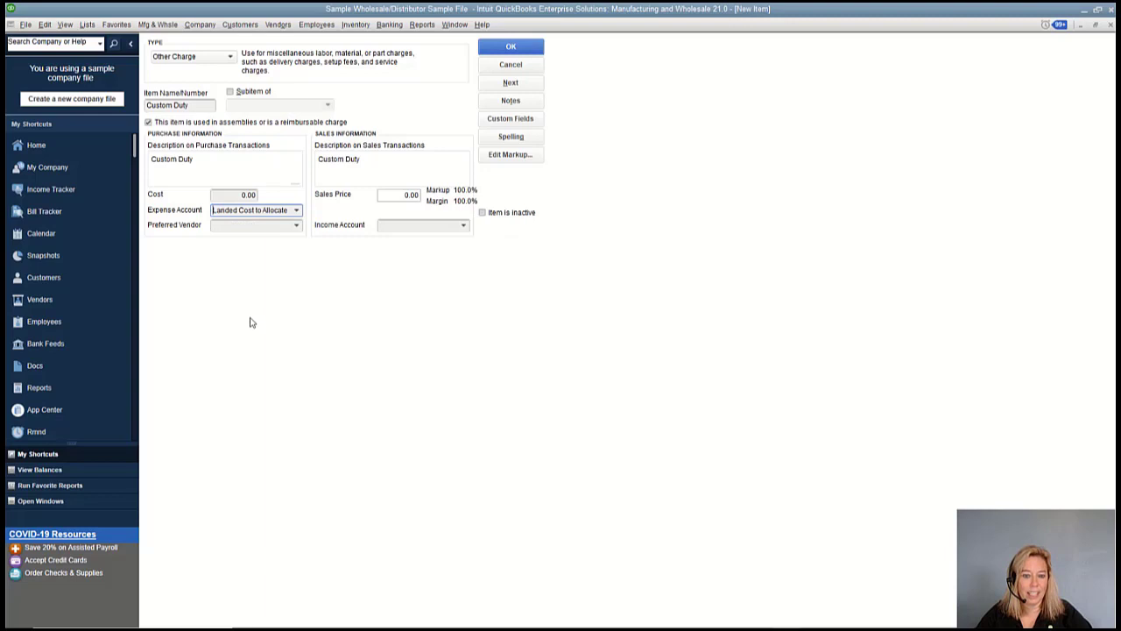
pyautogui.click(464, 225)
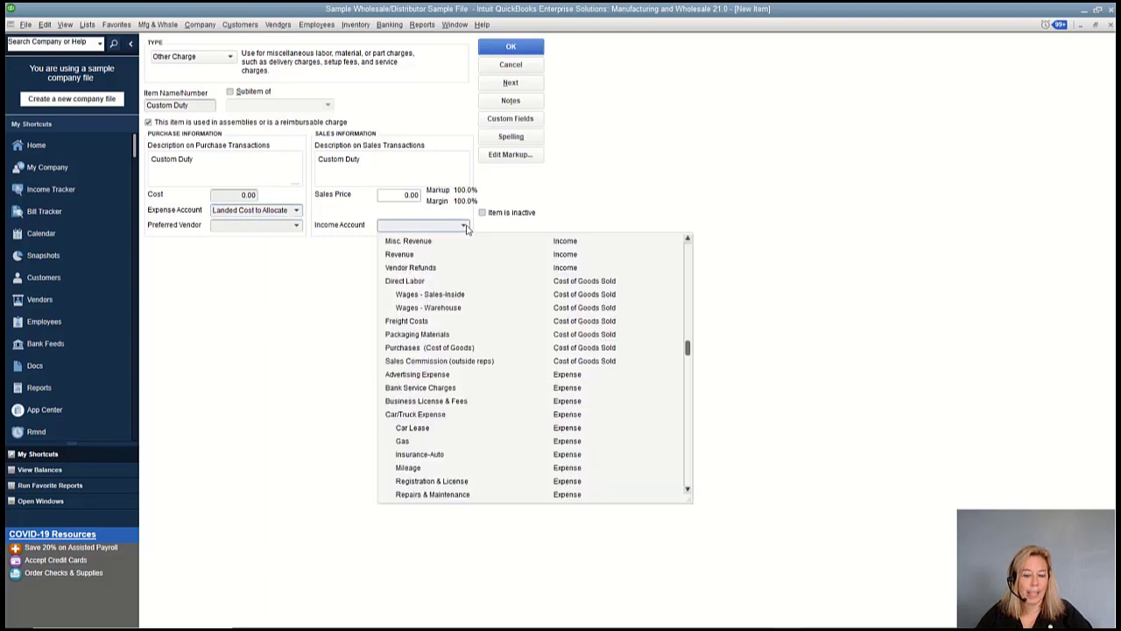
pyautogui.click(428, 246)
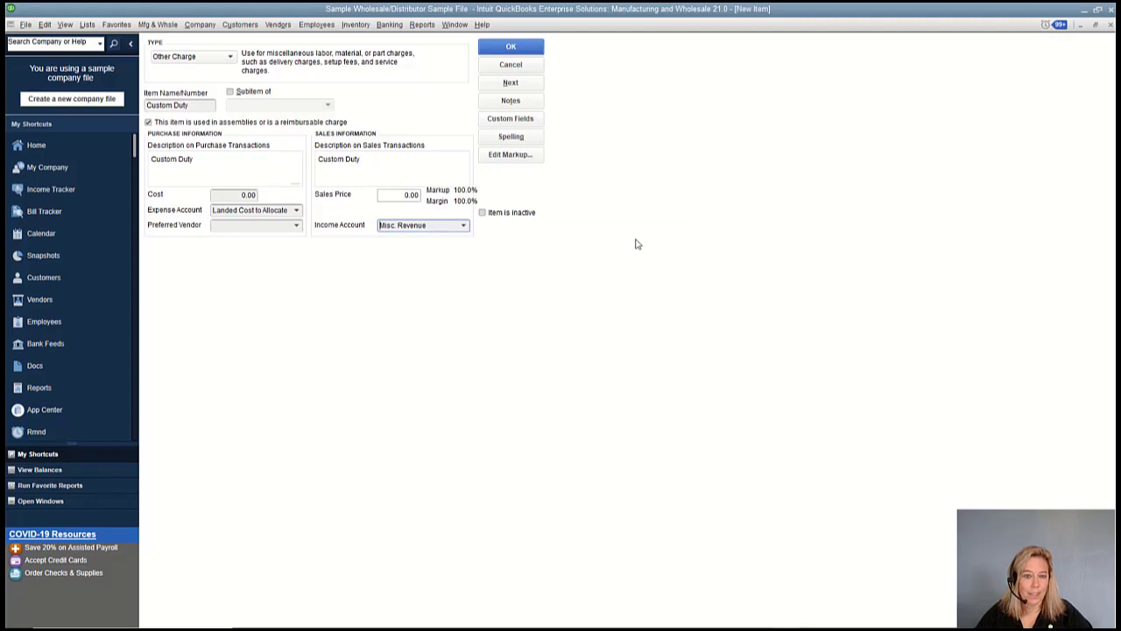
pyautogui.click(533, 54)
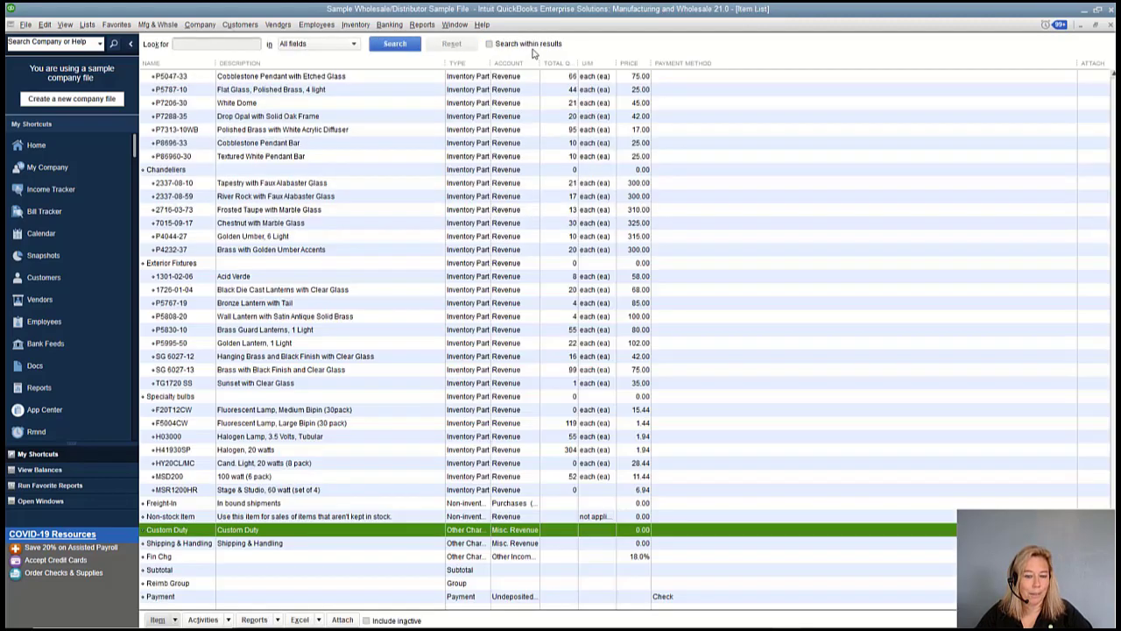
# - Start a third new item of type Other Charge and name it "Insurance"
pyautogui.click(174, 620)
pyautogui.click(199, 436)
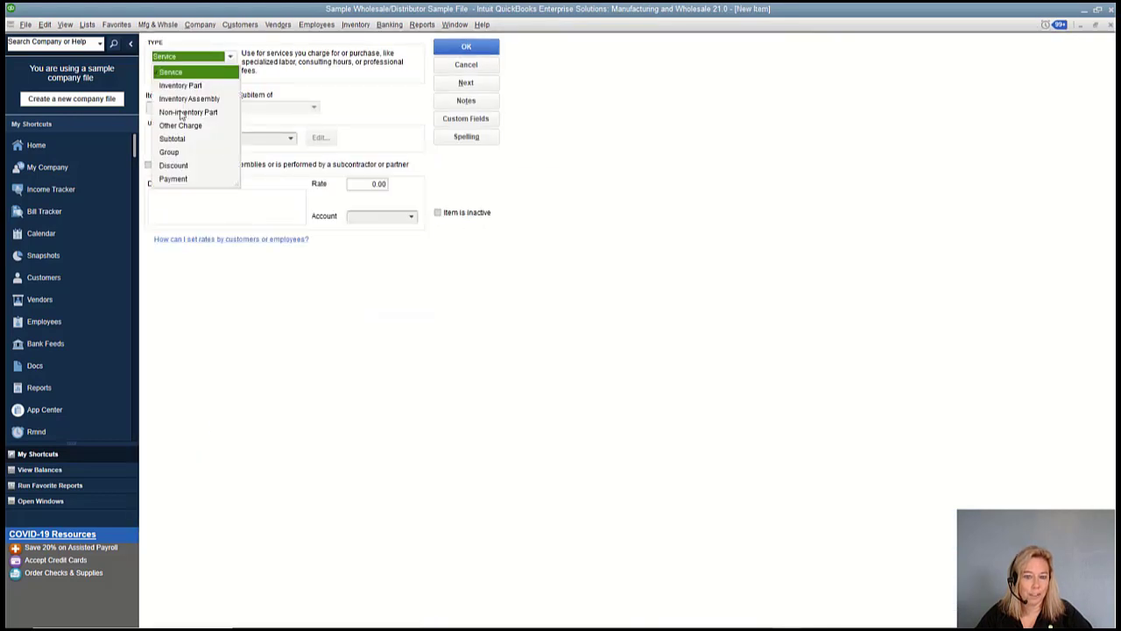
pyautogui.click(181, 126)
pyautogui.click(177, 107)
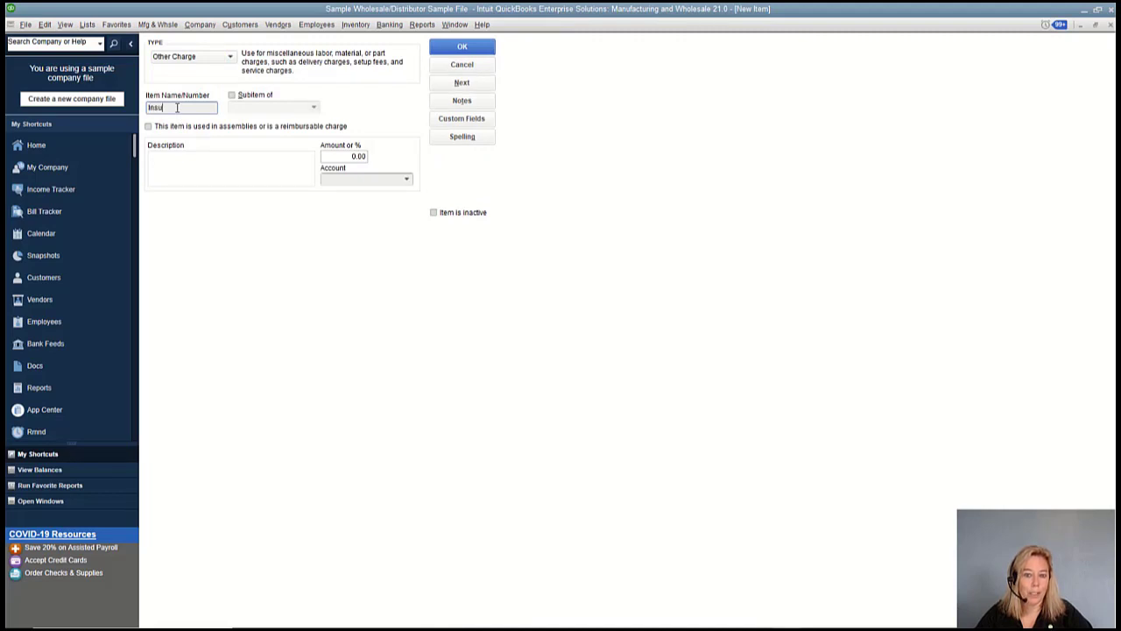
pyautogui.write('Insurance')
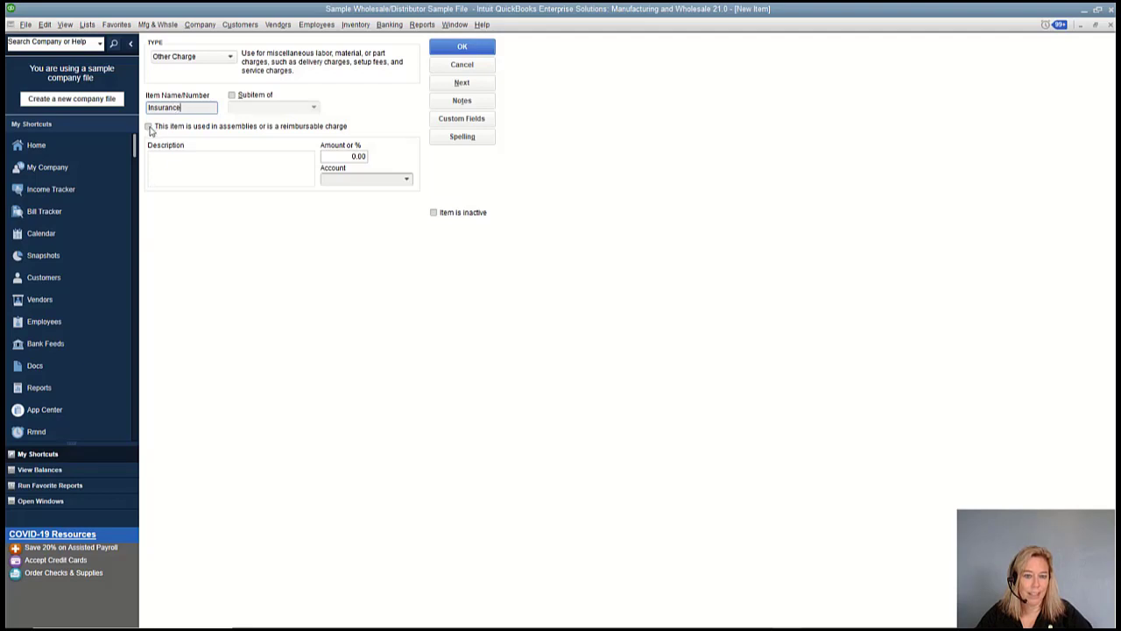
# - Mark the Insurance item as used in assemblies or reimbursable, with the purchase description "Insurance on Shipment"
pyautogui.click(148, 127)
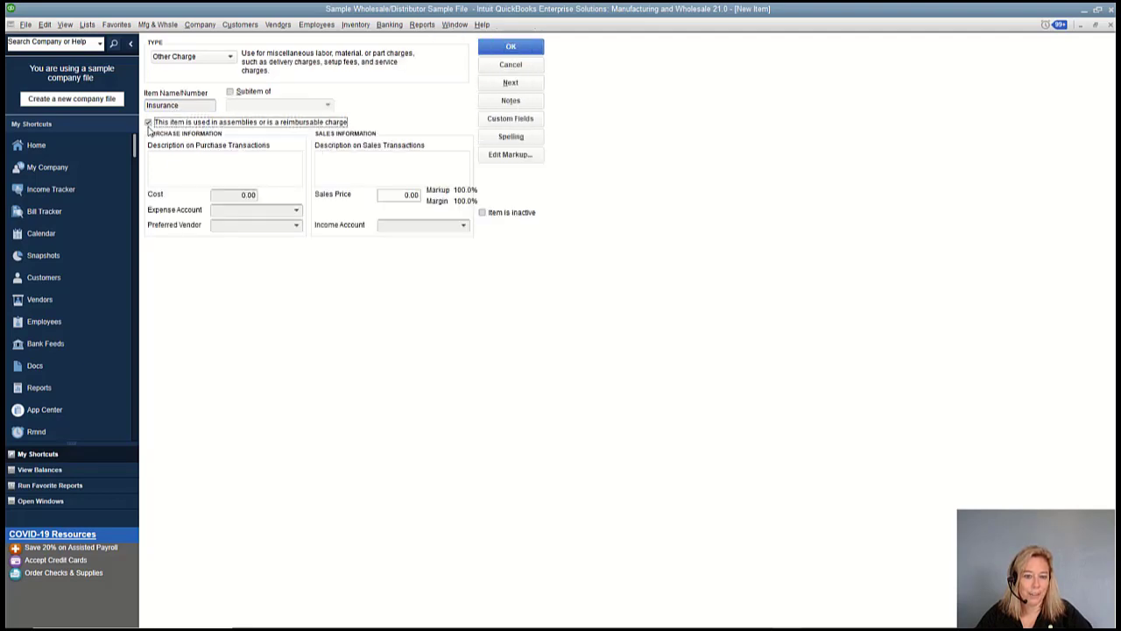
pyautogui.click(158, 158)
pyautogui.write('Insurance on')
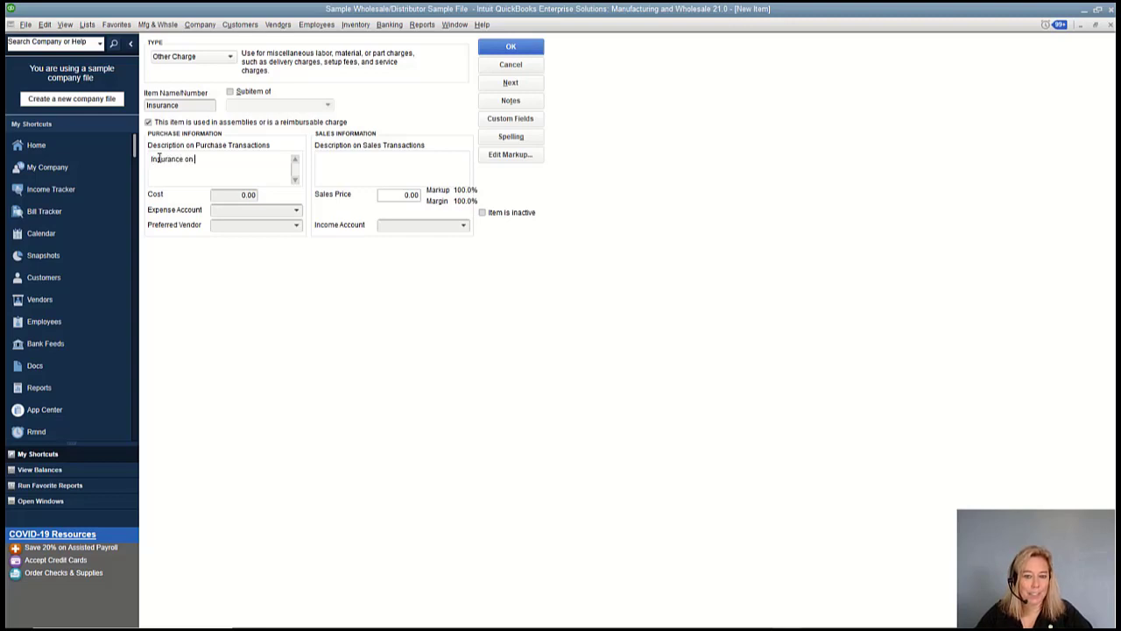
pyautogui.write(' Shipment')
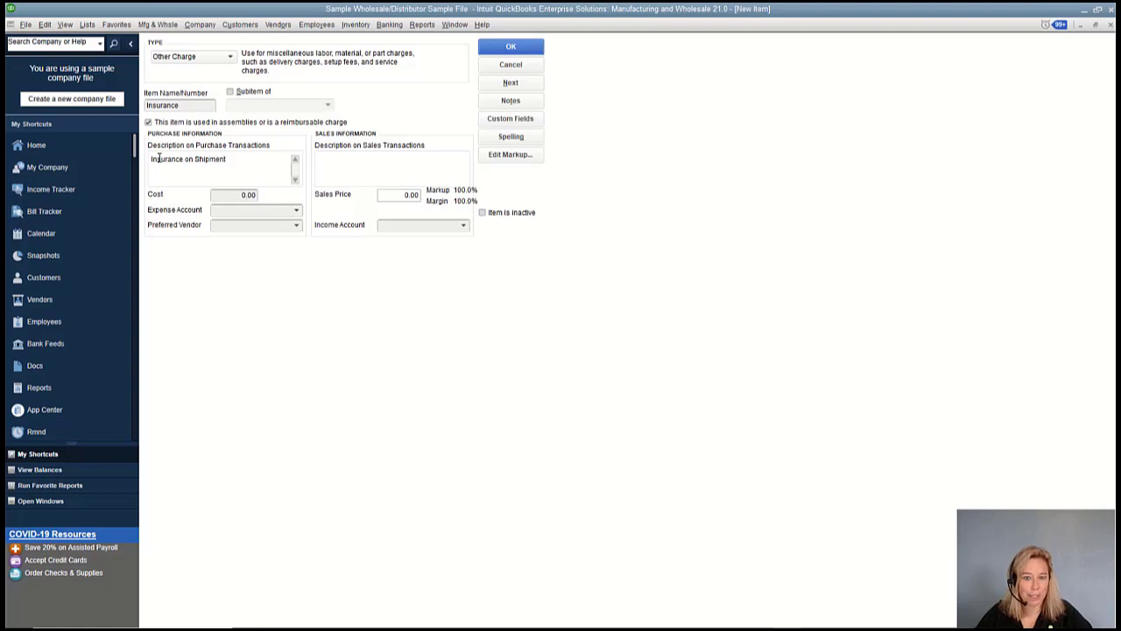
pyautogui.press('Tab')
pyautogui.press('Tab')
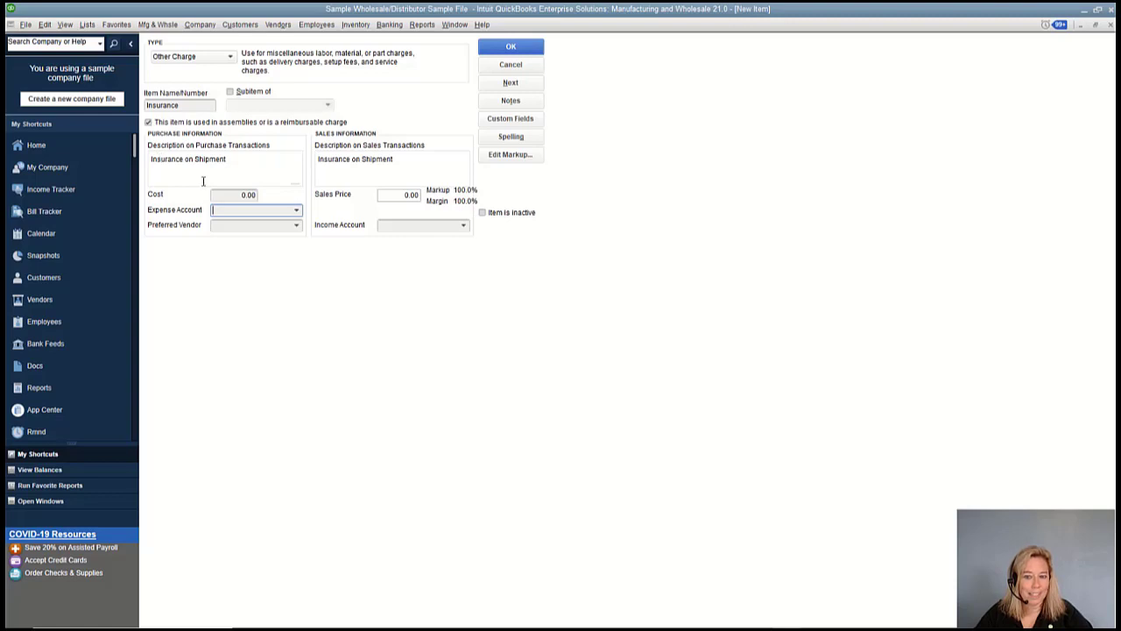
# - Assign Landed Cost to Allocate as the Insurance item's expense account and Misc. Revenue as its income account, save it, and close the item list
pyautogui.click(296, 210)
pyautogui.scroll(12, 522, 238)
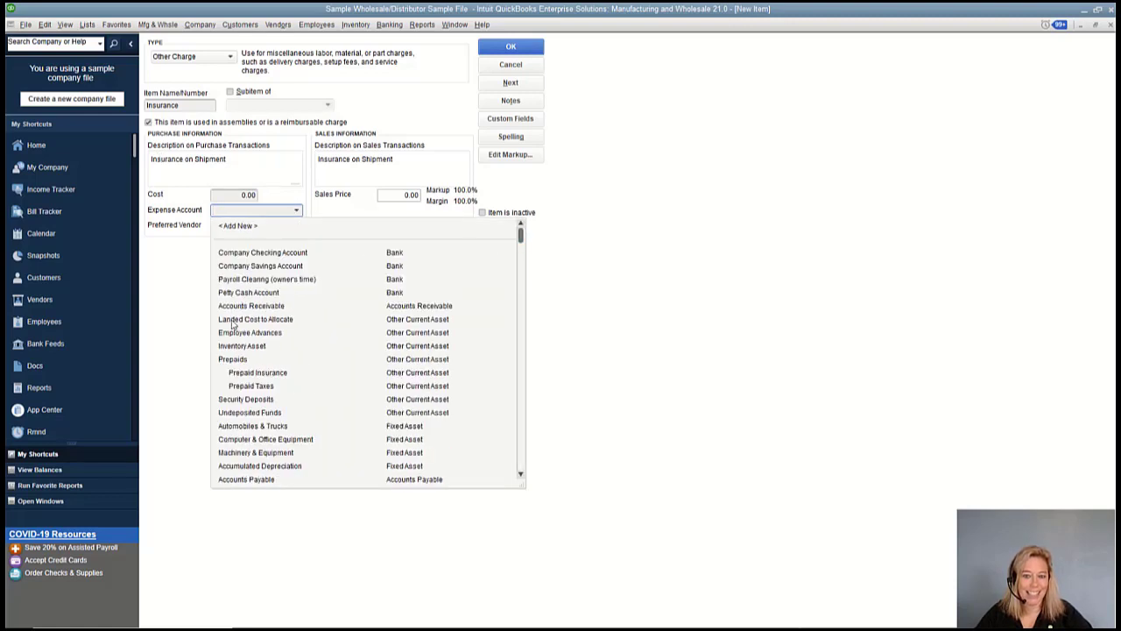
pyautogui.click(234, 320)
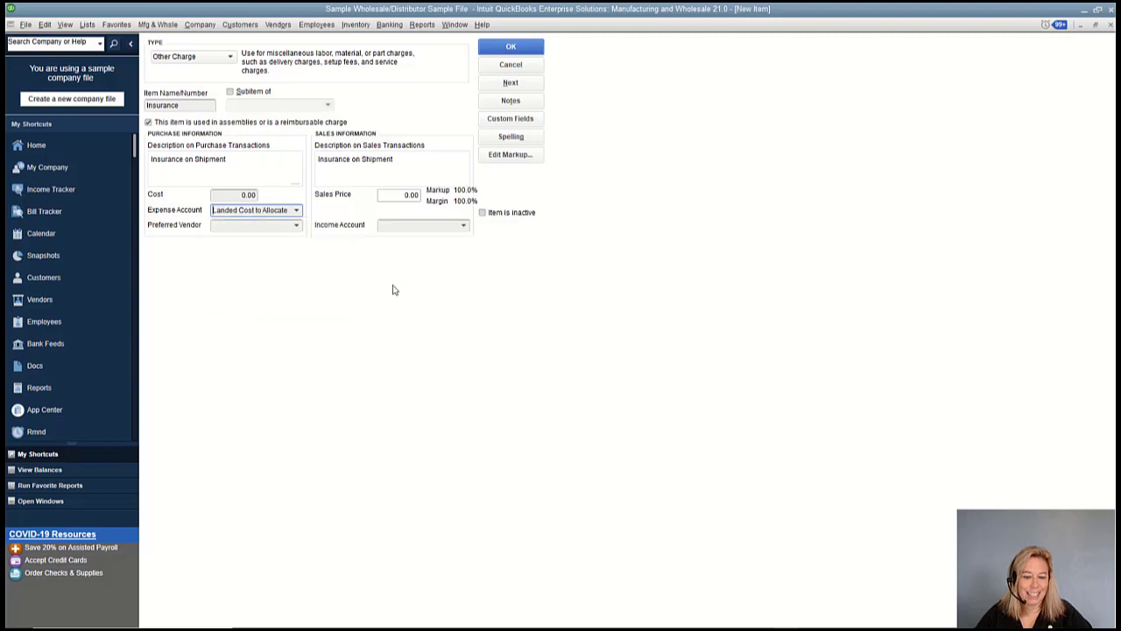
pyautogui.click(464, 226)
pyautogui.click(438, 241)
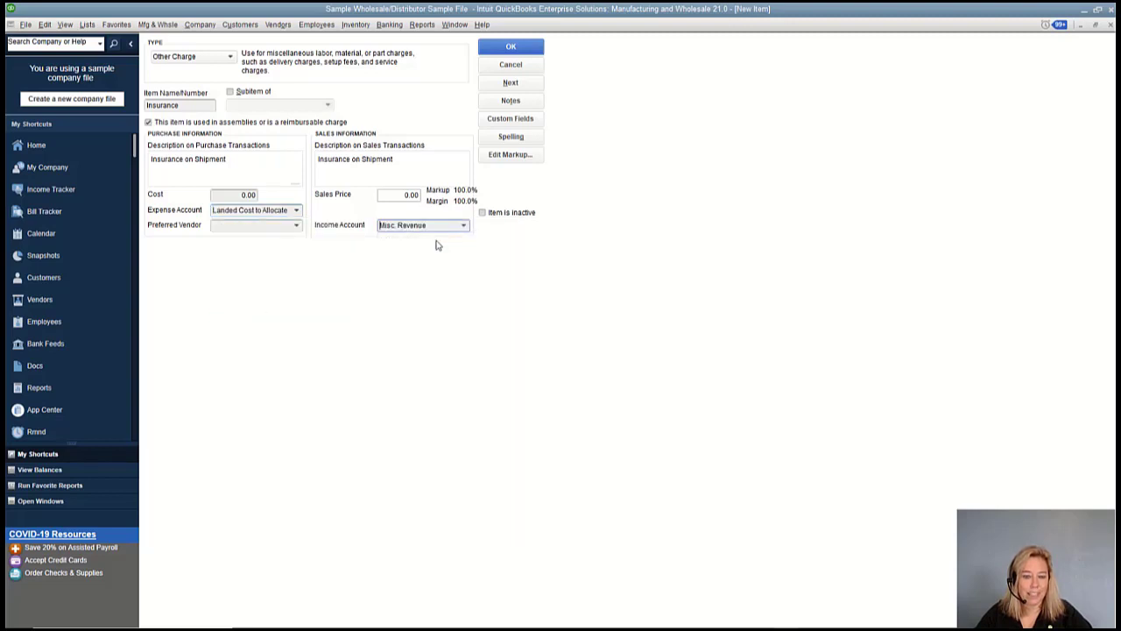
pyautogui.click(511, 48)
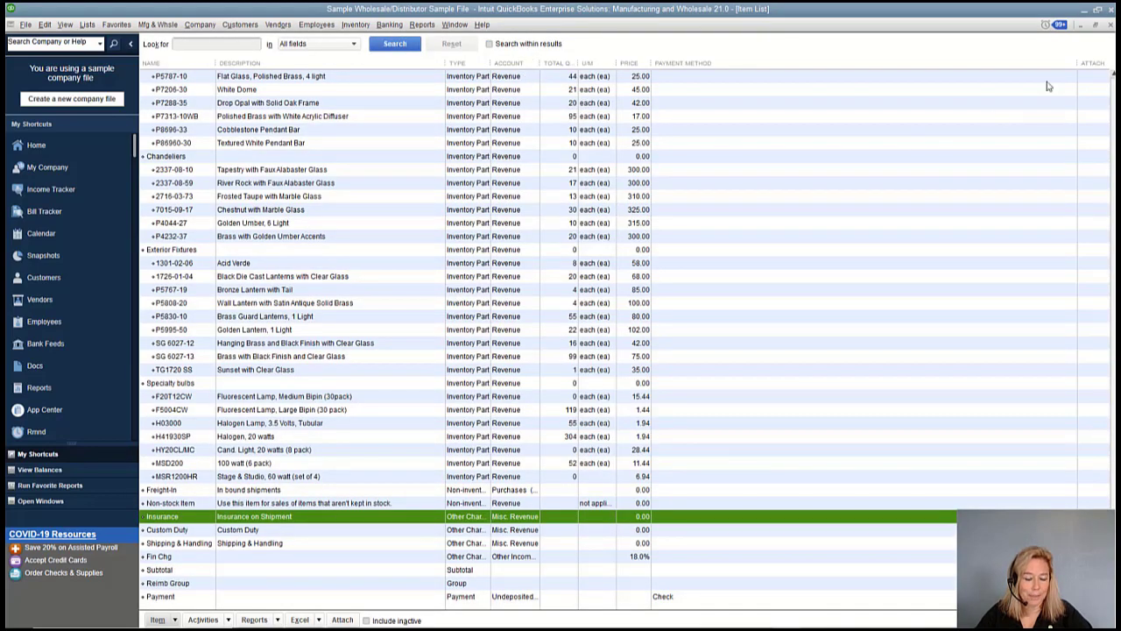
pyautogui.click(1110, 25)
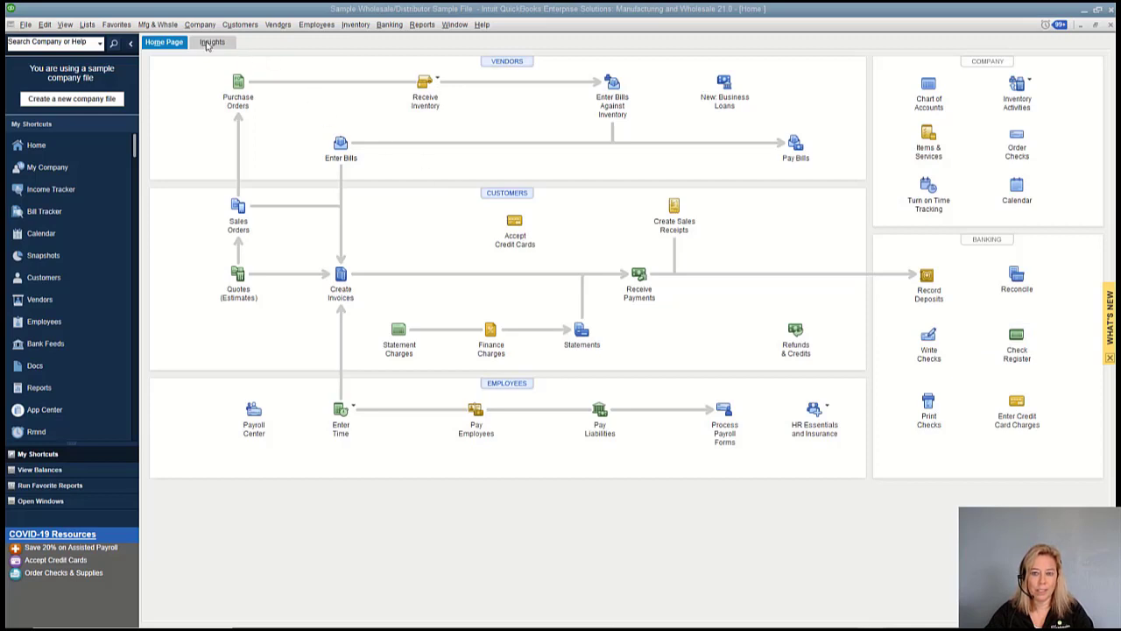
# - Open the landed cost account setup from the company's advanced inventory preferences
pyautogui.click(45, 25)
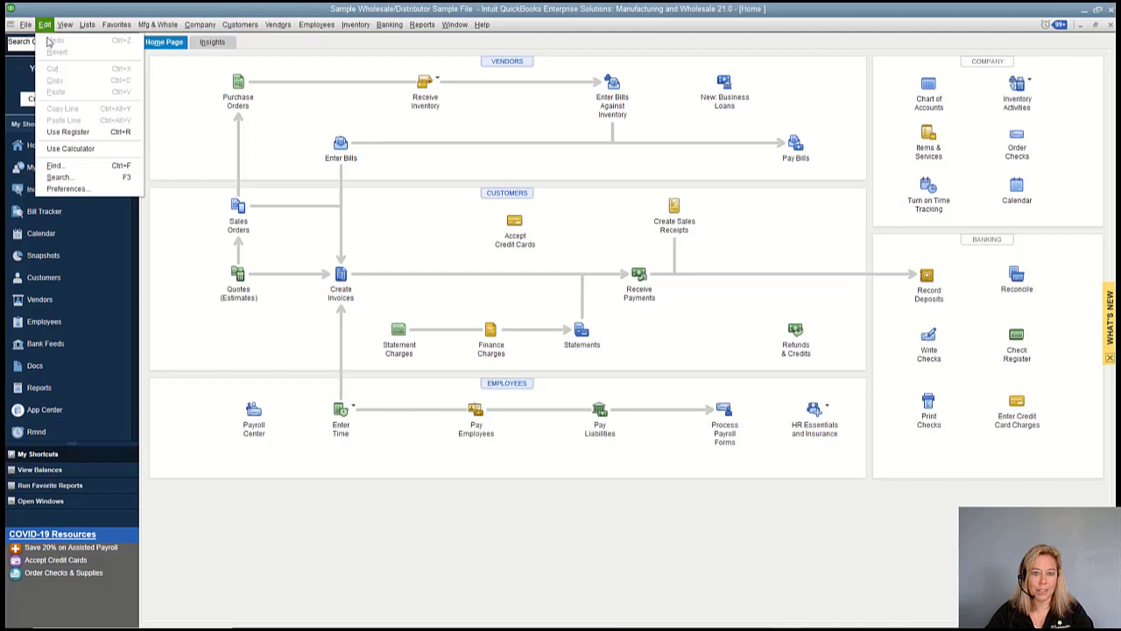
pyautogui.click(67, 188)
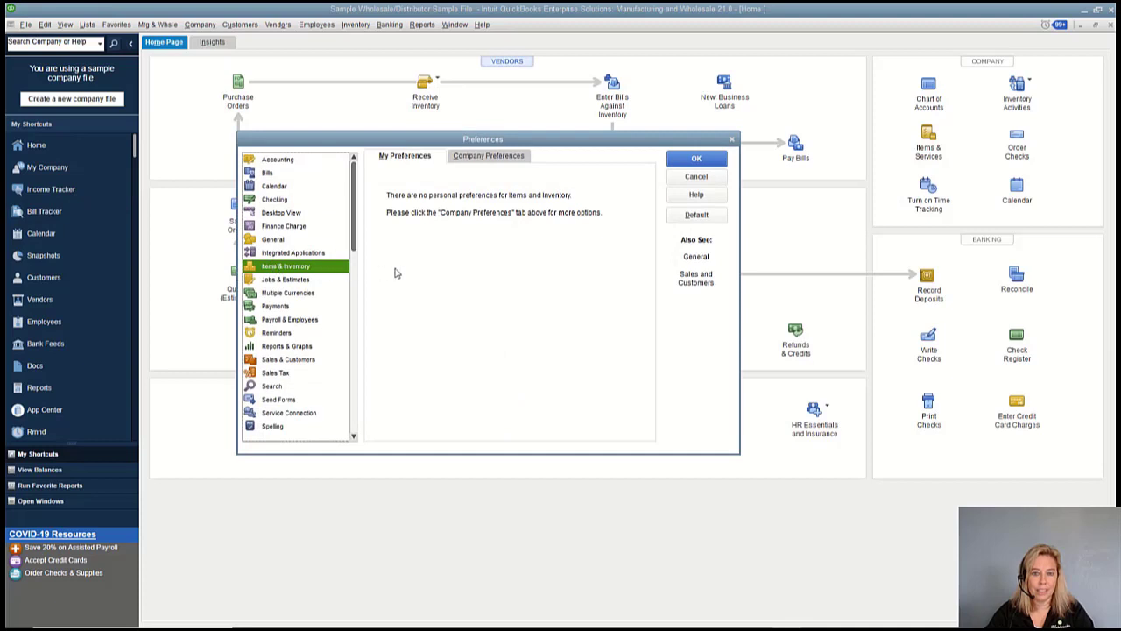
pyautogui.click(520, 157)
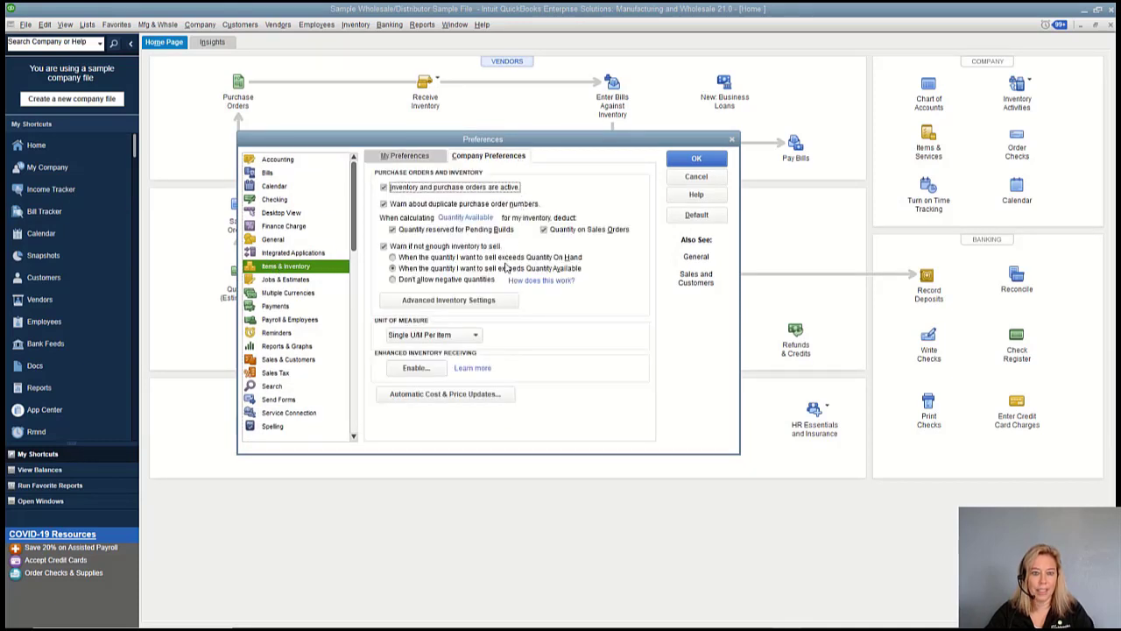
pyautogui.click(449, 299)
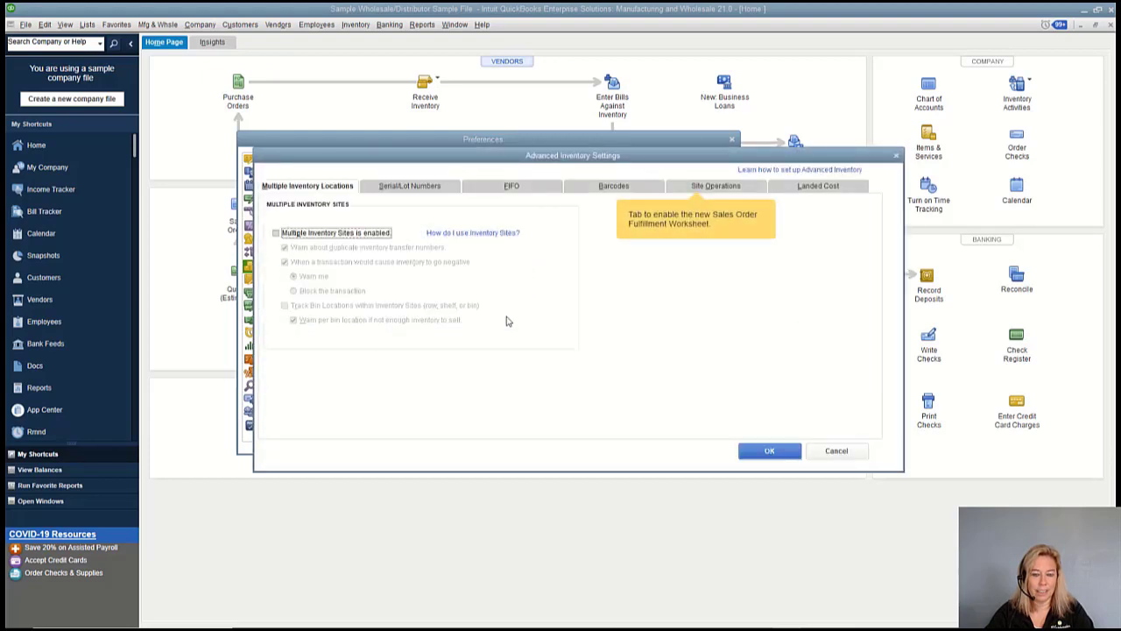
pyautogui.click(828, 192)
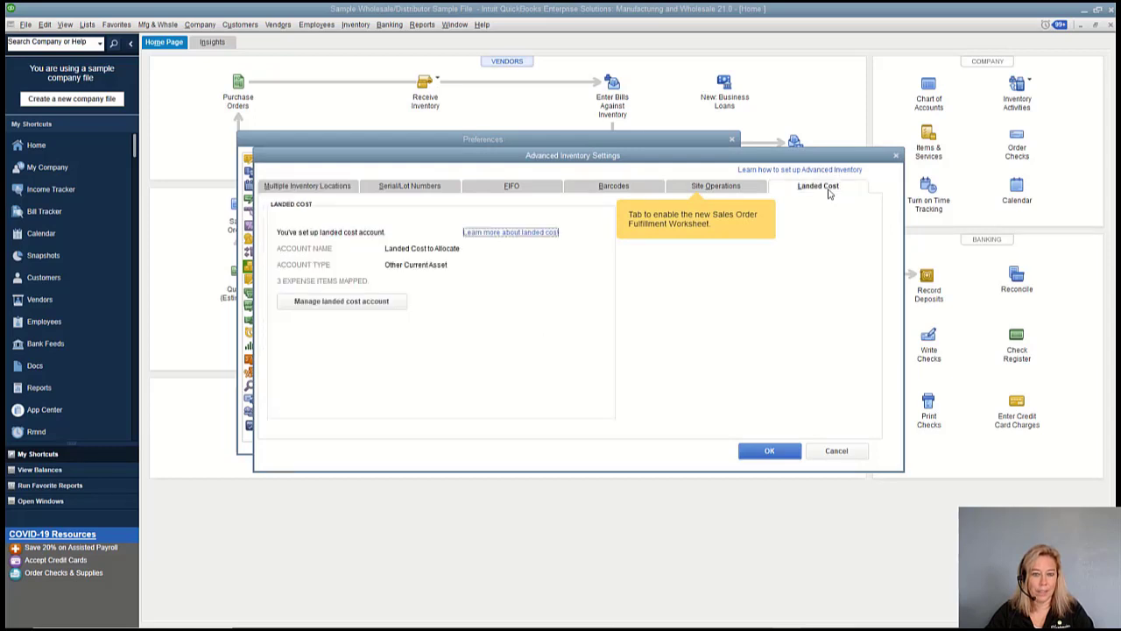
pyautogui.click(363, 303)
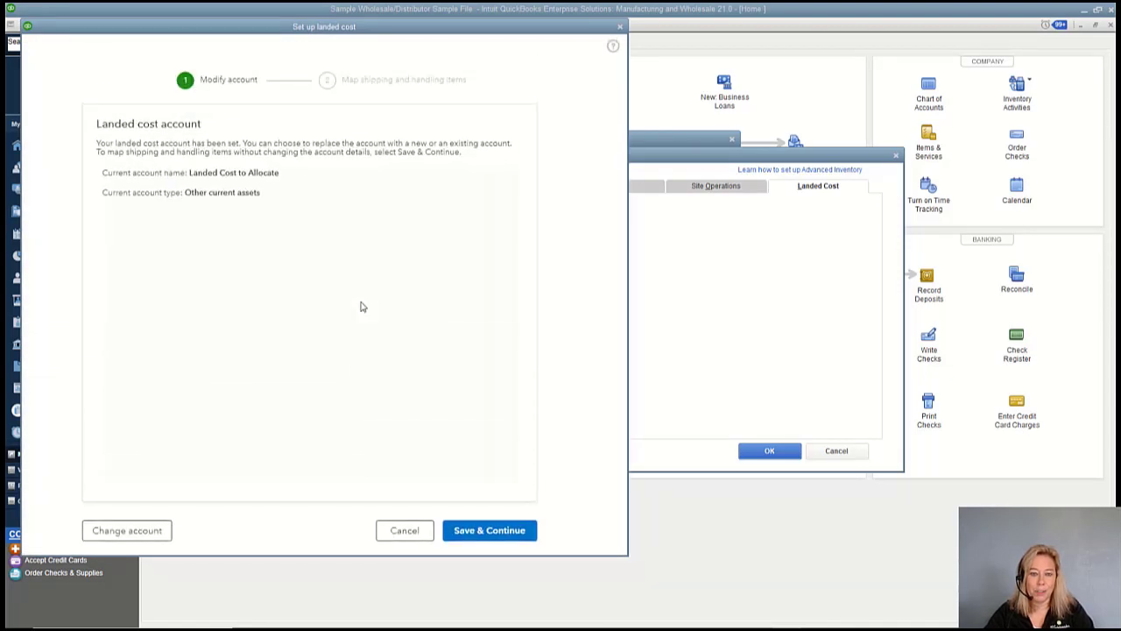
# - Review the shipping and handling items mapped to the landed cost account, and close the setup and preferences without adding items
pyautogui.click(463, 534)
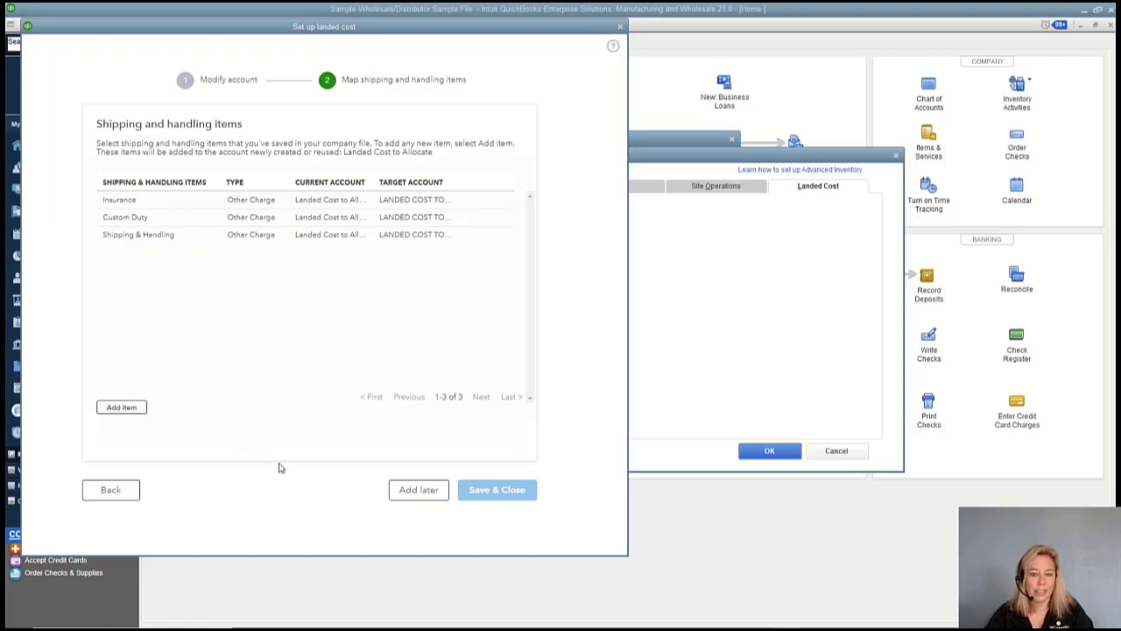
pyautogui.click(418, 494)
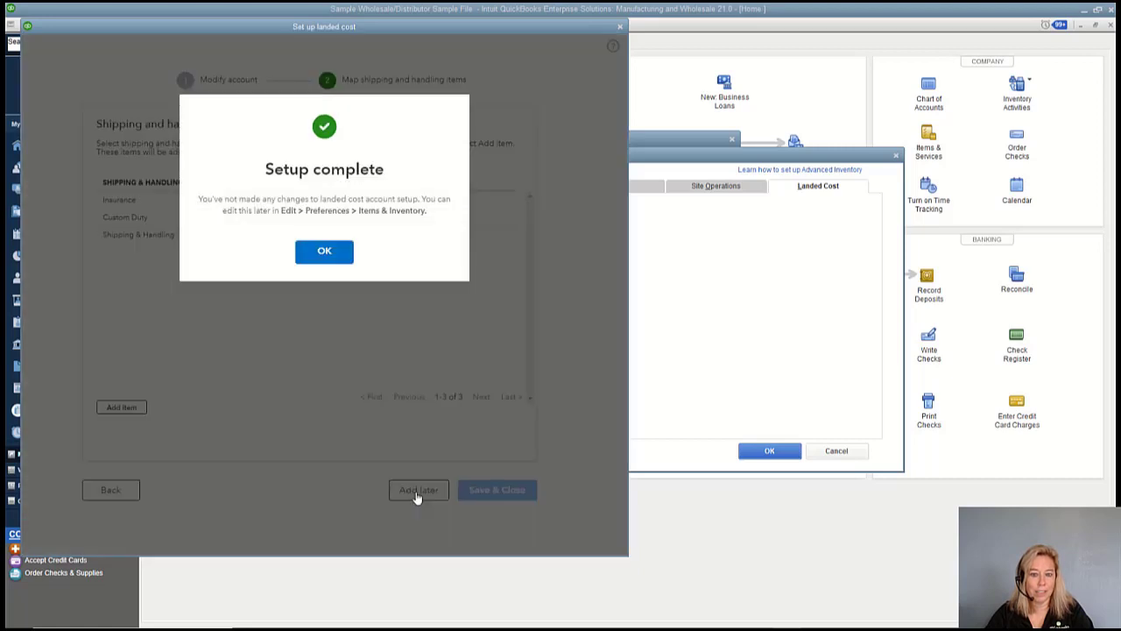
pyautogui.click(324, 252)
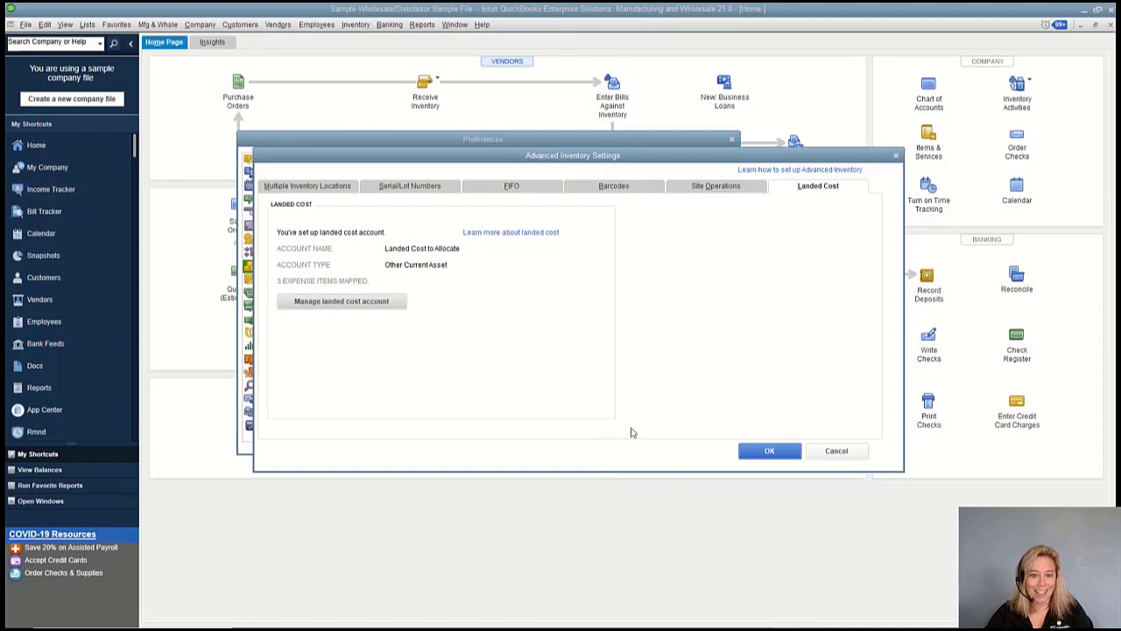
pyautogui.click(770, 452)
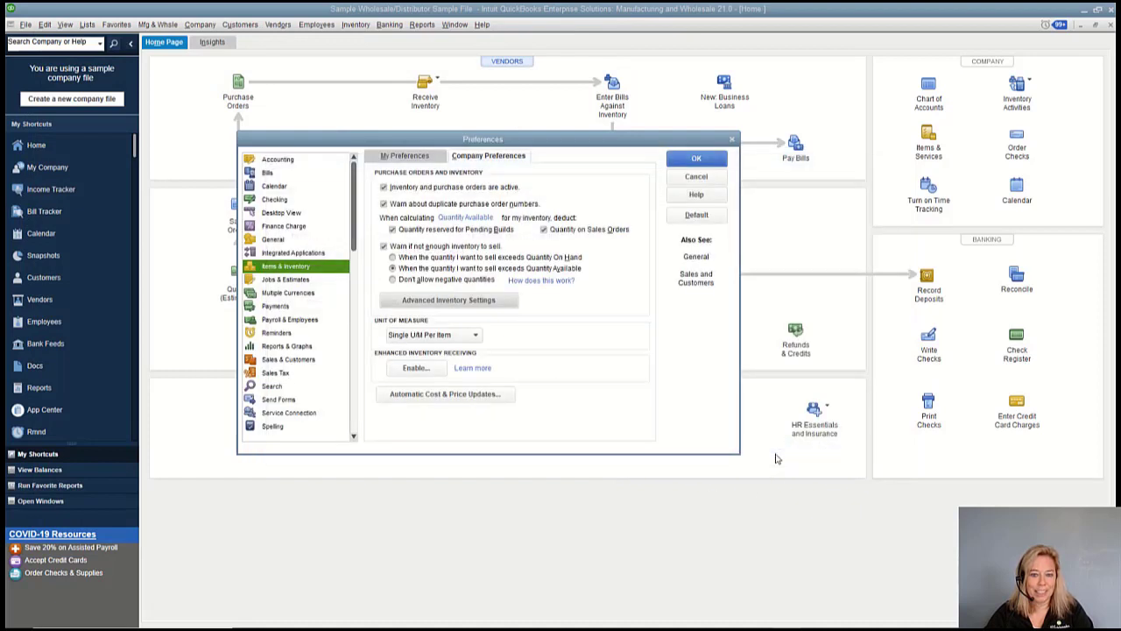
pyautogui.click(696, 160)
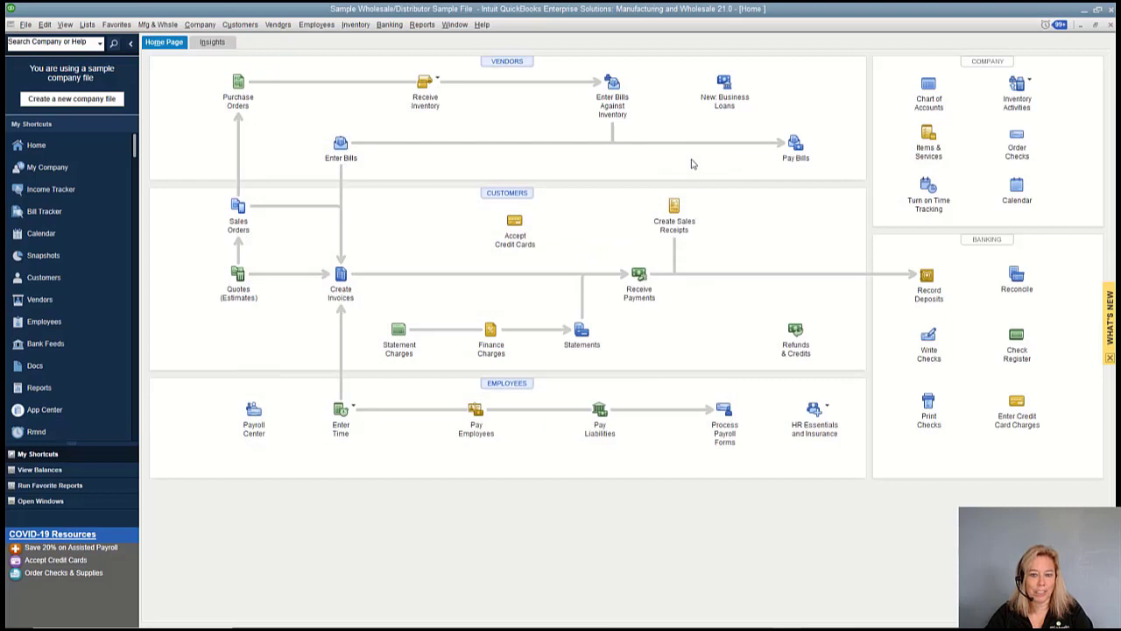
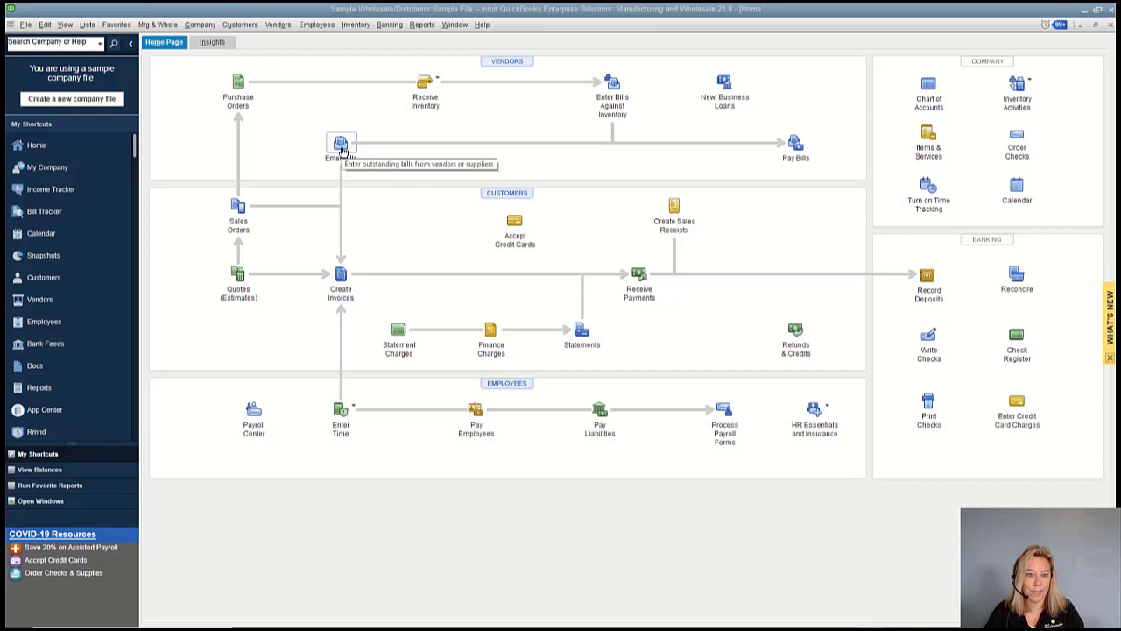
# - Start a new vendor bill for Duties-R-Us and quick-add that name to the vendor list
pyautogui.click(341, 145)
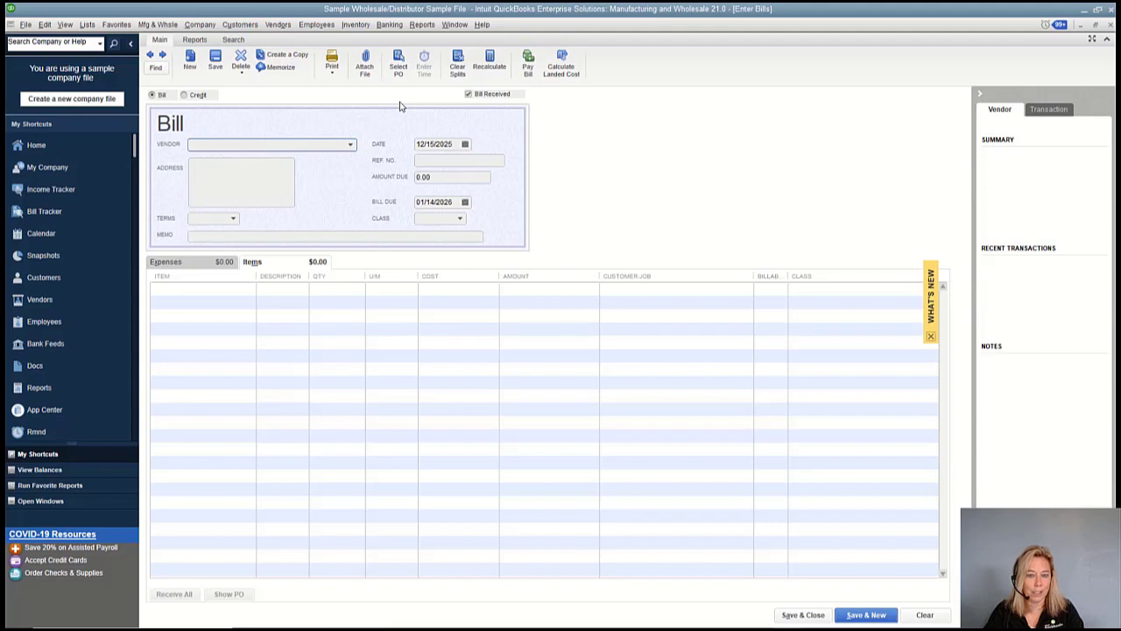
pyautogui.write('Duties')
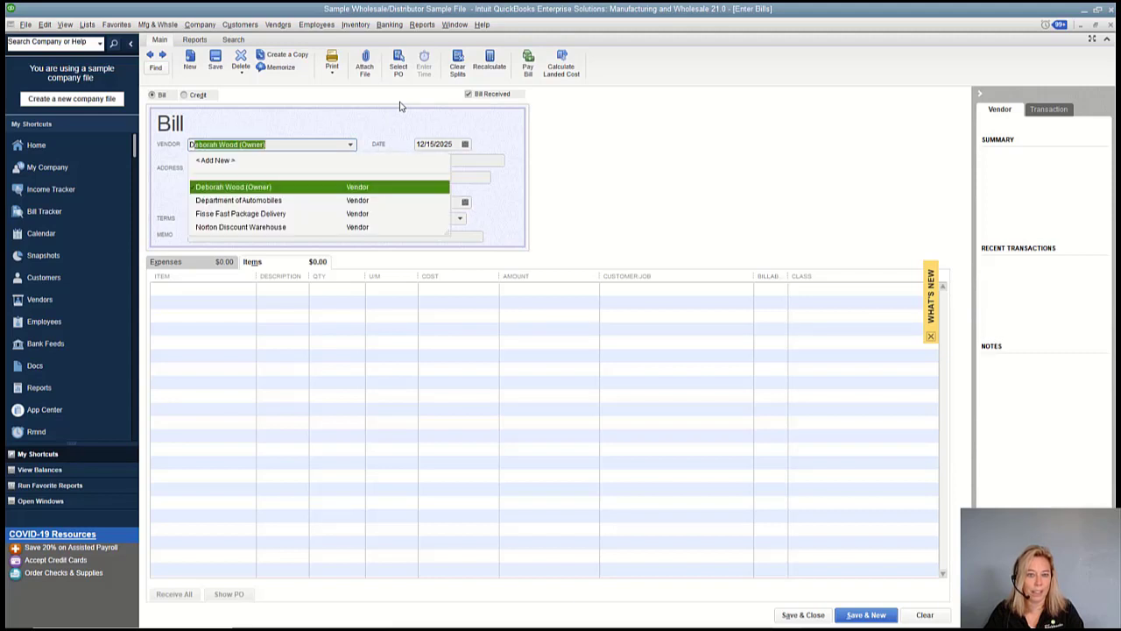
pyautogui.write('-R-Us')
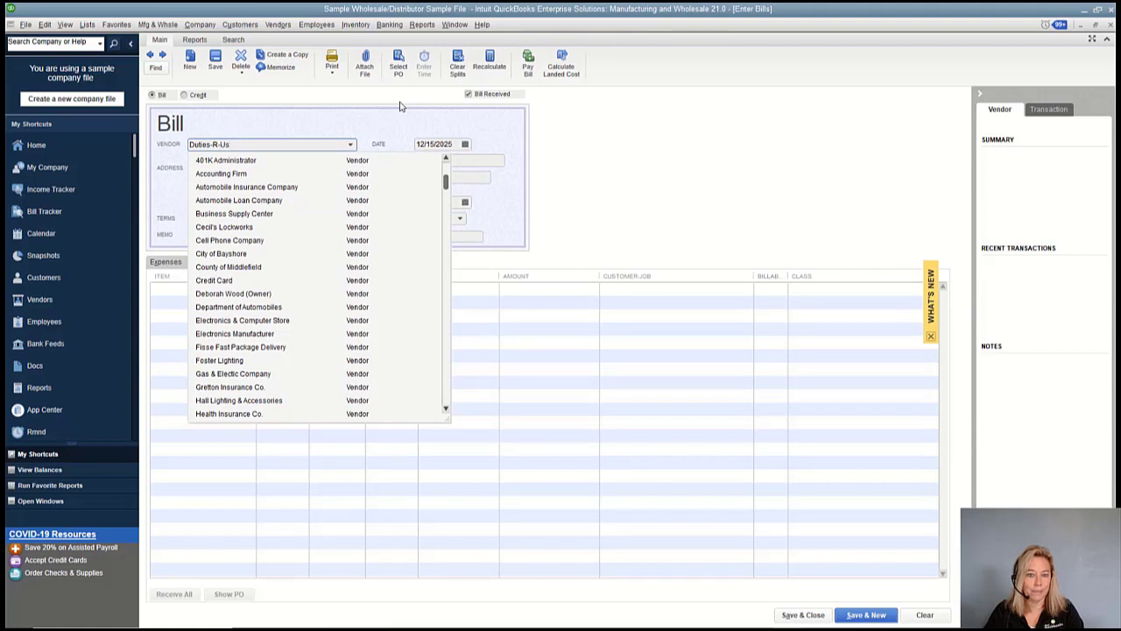
pyautogui.press('Tab')
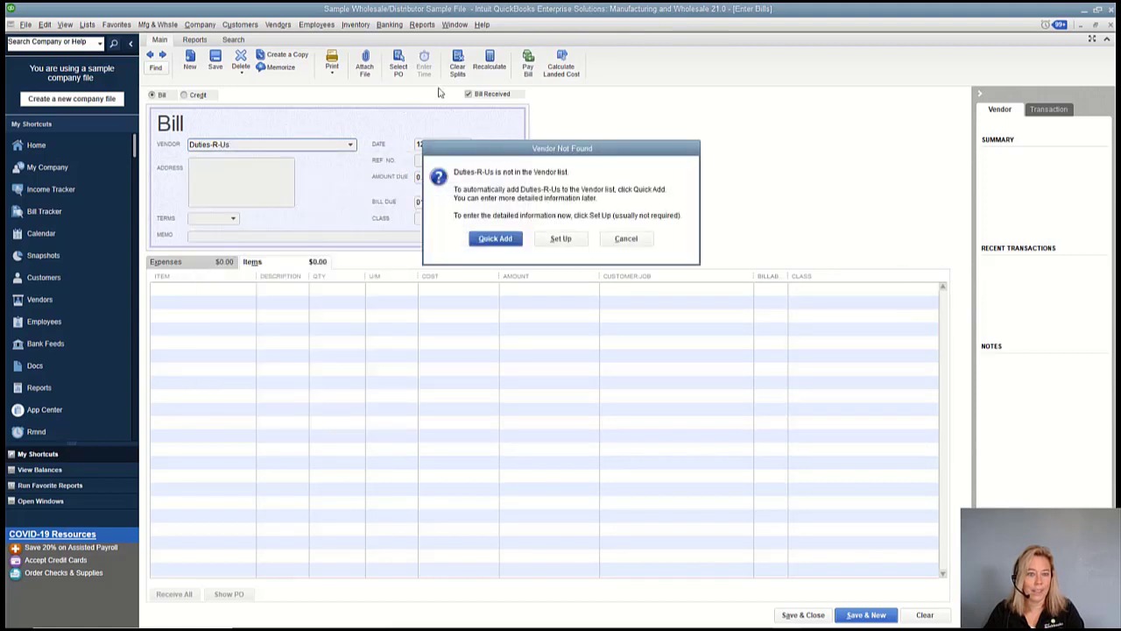
pyautogui.click(493, 239)
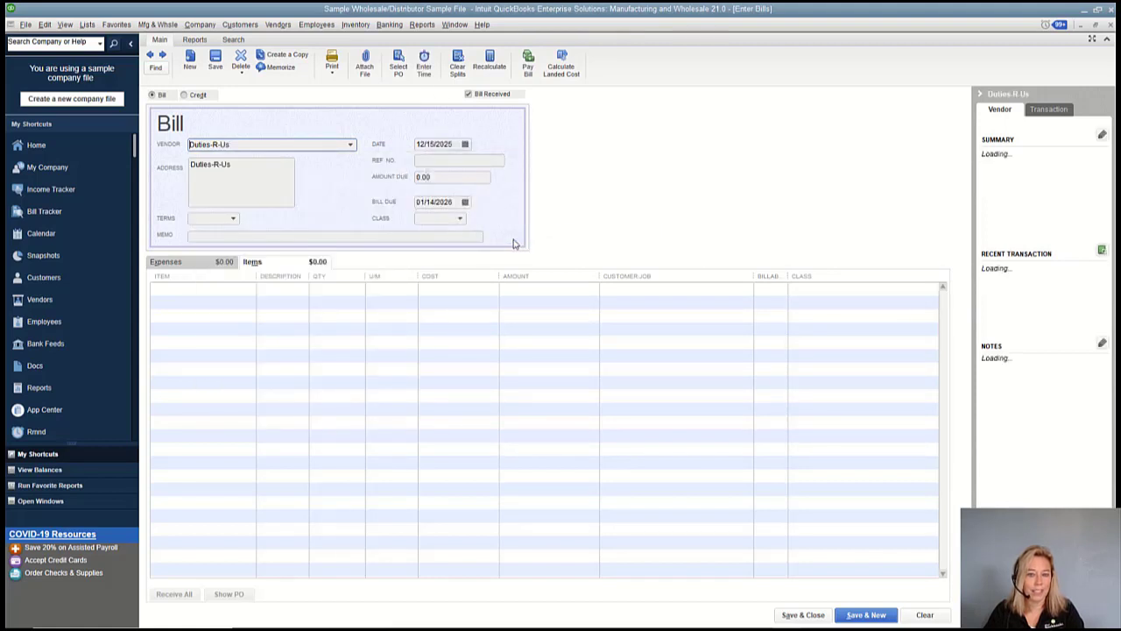
# - Set the Duties-R-Us bill's reference number to 123 and its amount due to 1000.00
pyautogui.click(455, 145)
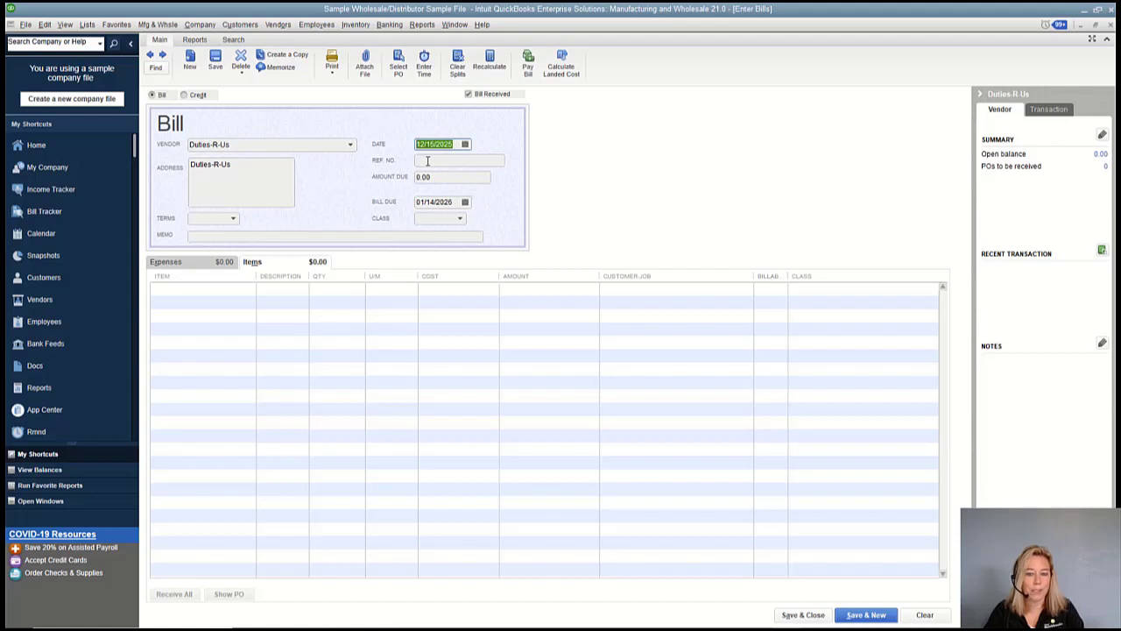
pyautogui.click(428, 162)
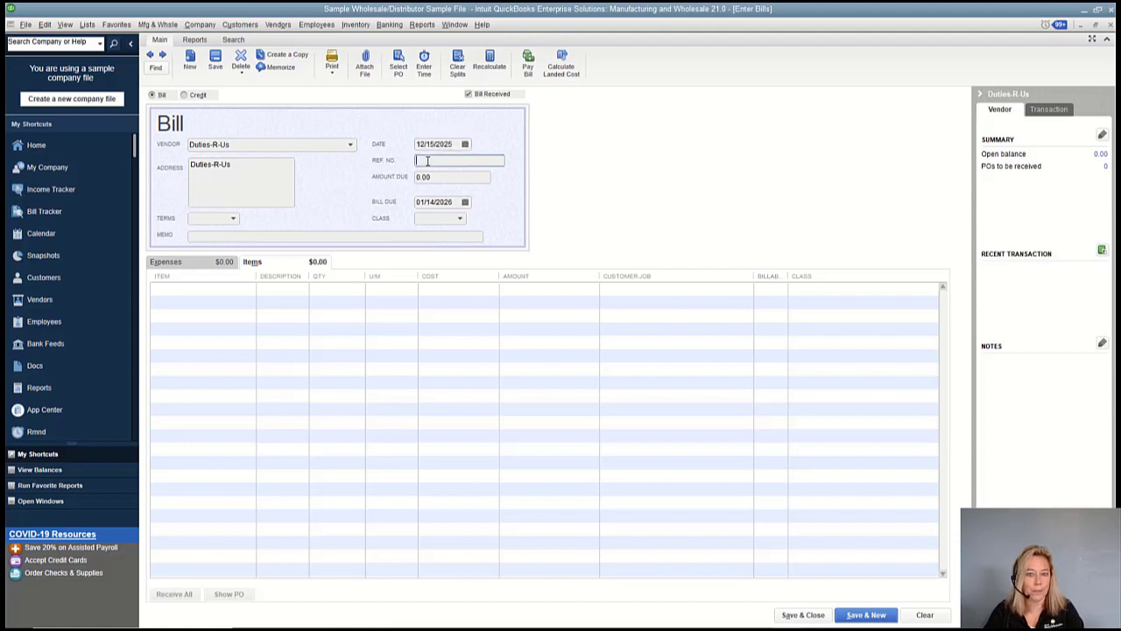
pyautogui.write('123')
pyautogui.click(448, 177)
pyautogui.moveTo(447, 176); pyautogui.dragTo(409, 178)
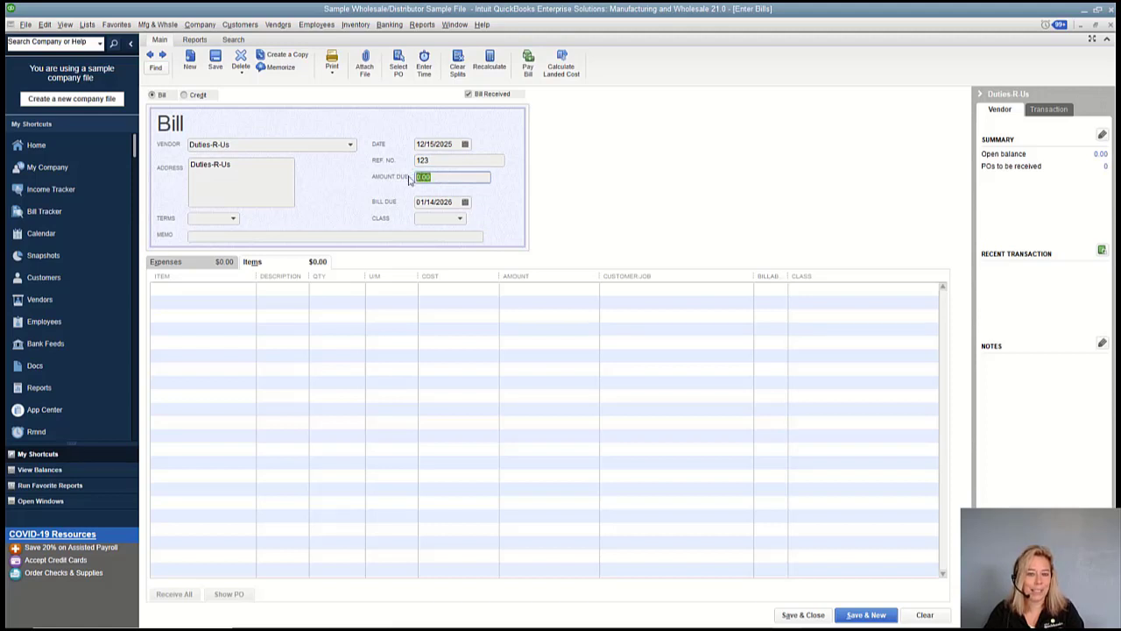
pyautogui.write('1000.00')
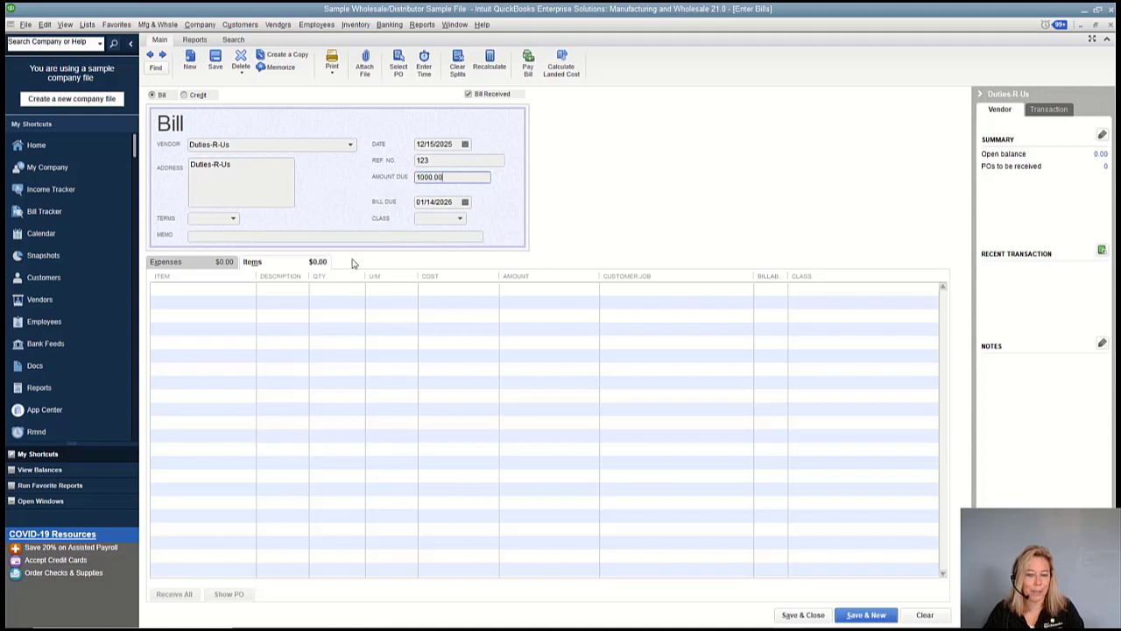
# - Add a Custom Duty item line costing 1,000.00 to the bill without updating the item record's cost, and save the bill
pyautogui.click(258, 264)
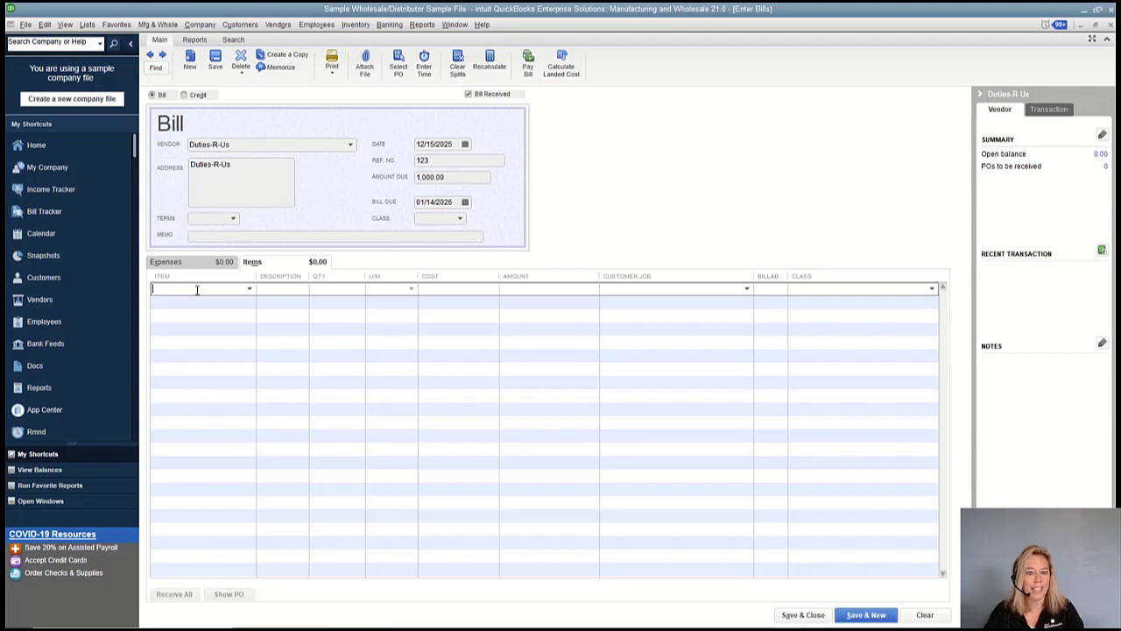
pyautogui.write('Dut')
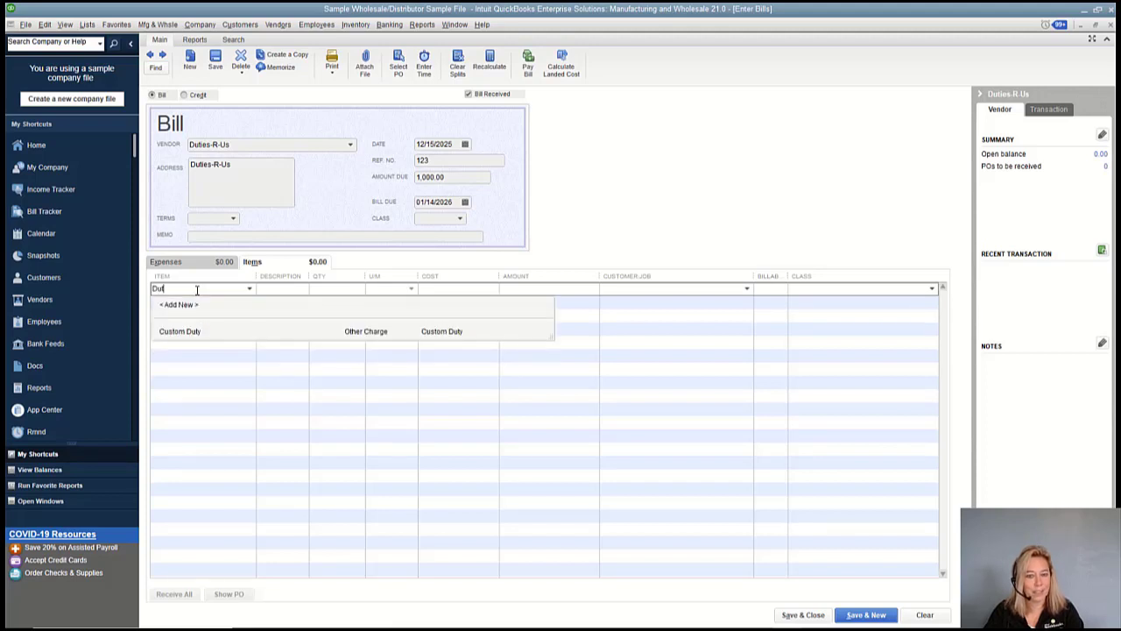
pyautogui.click(196, 338)
pyautogui.press('Tab')
pyautogui.press('Tab')
pyautogui.press('Tab')
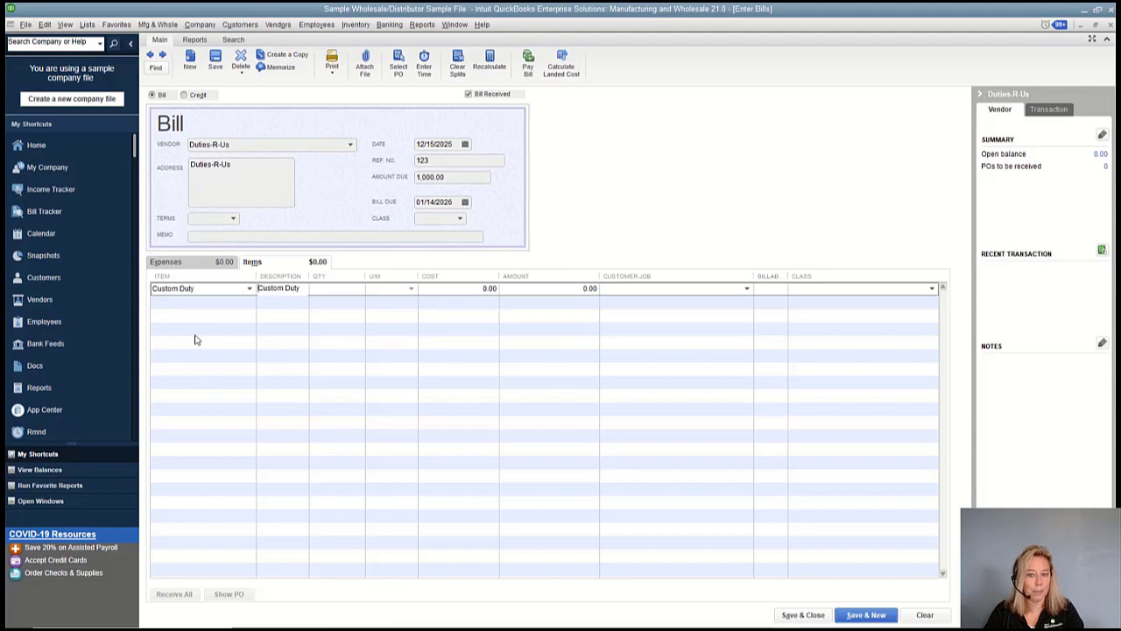
pyautogui.write('1000')
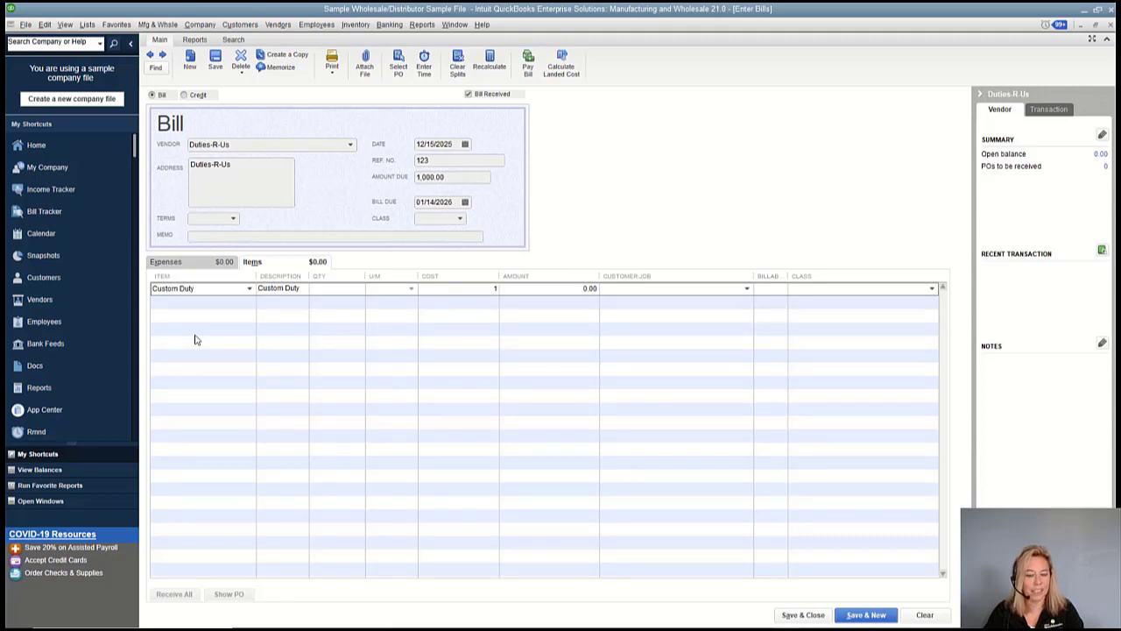
pyautogui.press('Tab')
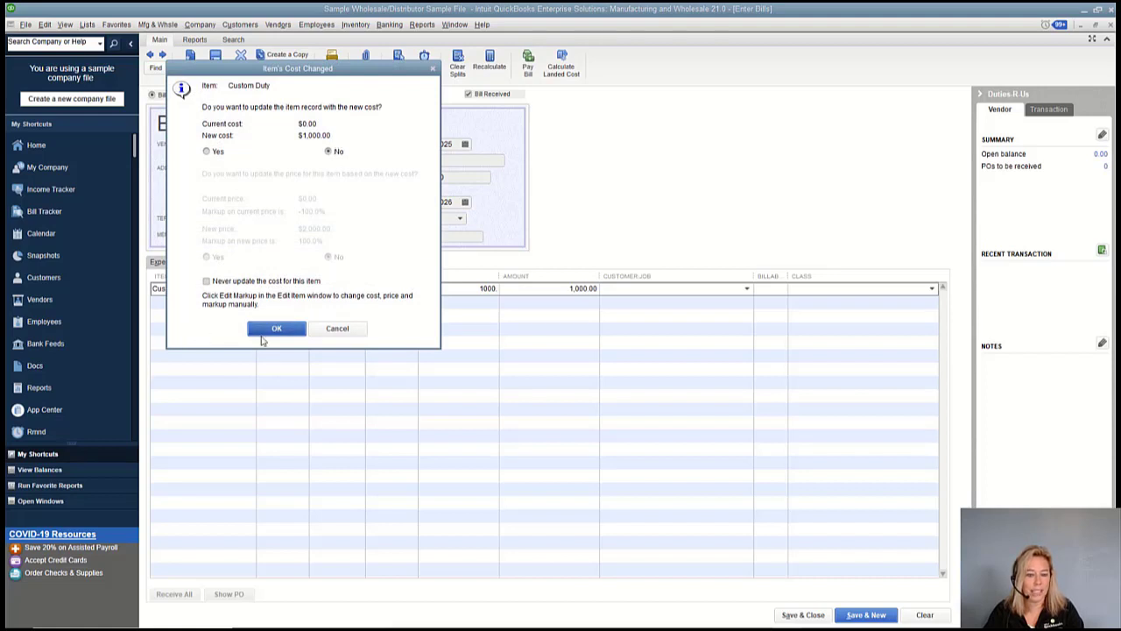
pyautogui.click(270, 330)
pyautogui.click(643, 287)
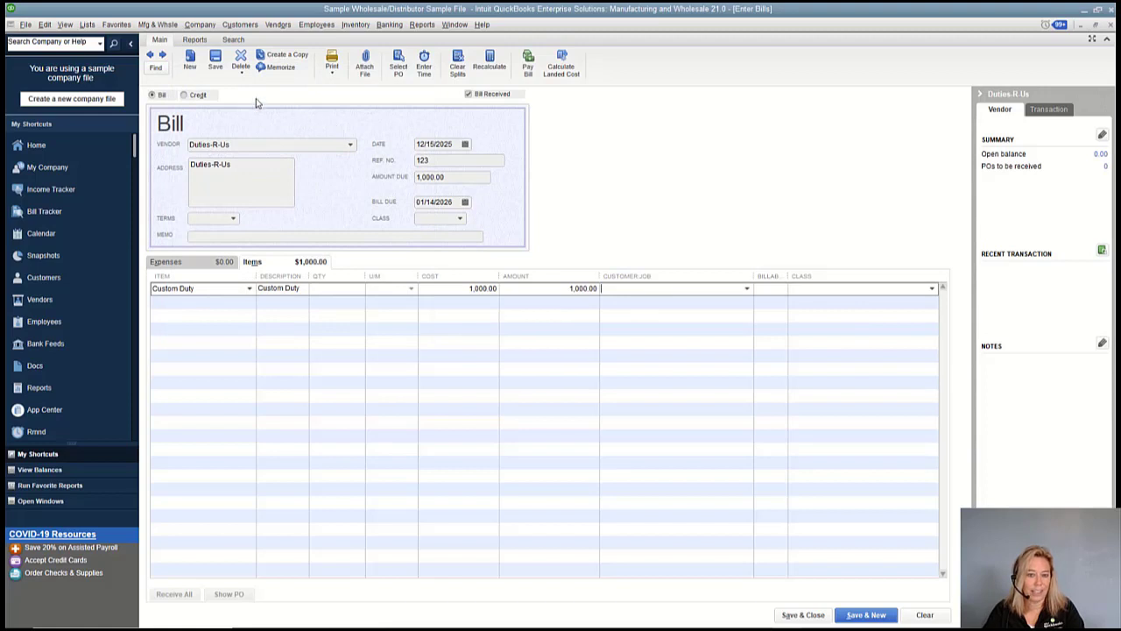
pyautogui.click(215, 59)
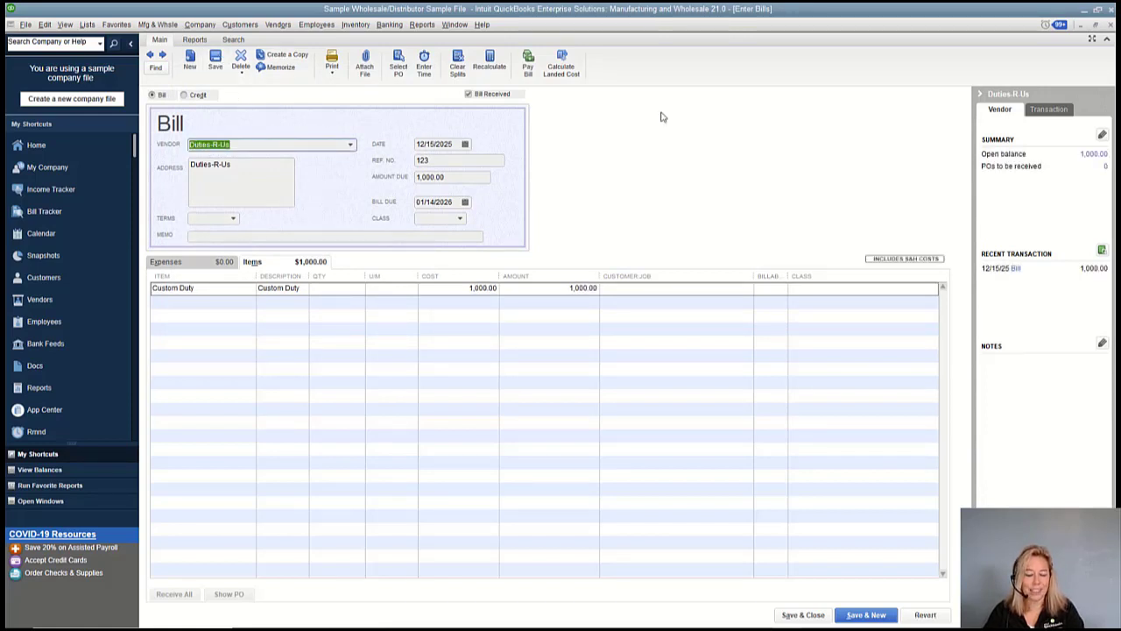
# - Show the saved bill's transaction journal and widen its Account column to examine the posting accounts
pyautogui.hotkey('ctrl', 'y')
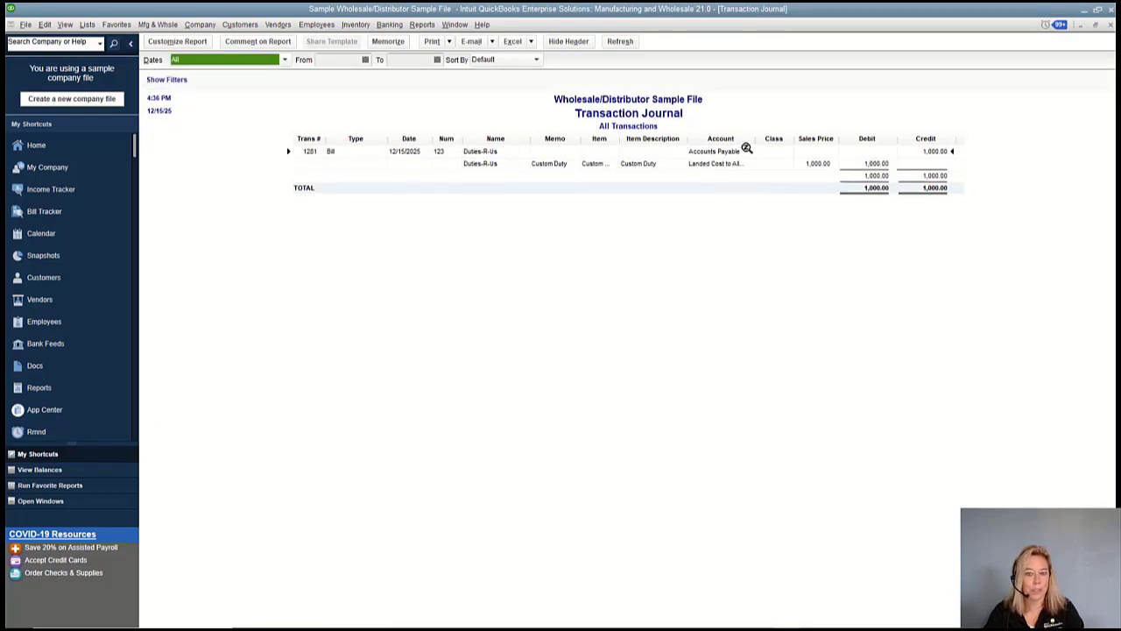
pyautogui.moveTo(755, 138); pyautogui.dragTo(783, 139)
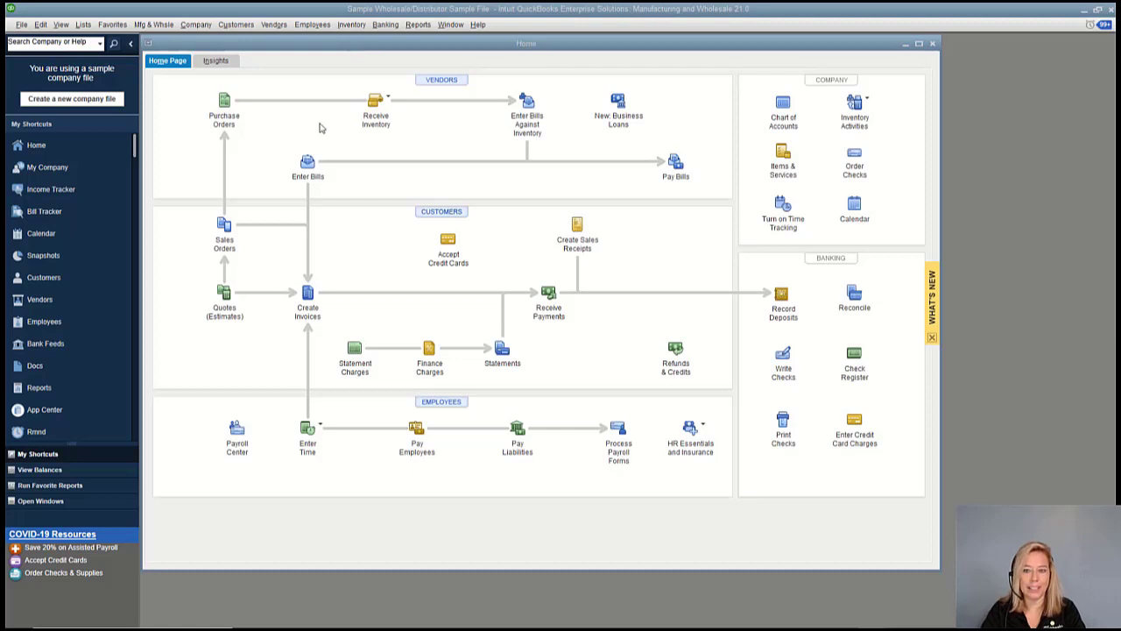
# - Find the bills from Paulsen's Lighting and open the one dated 12/15/2025 for 1,810.00 in a maximized window
pyautogui.click(307, 163)
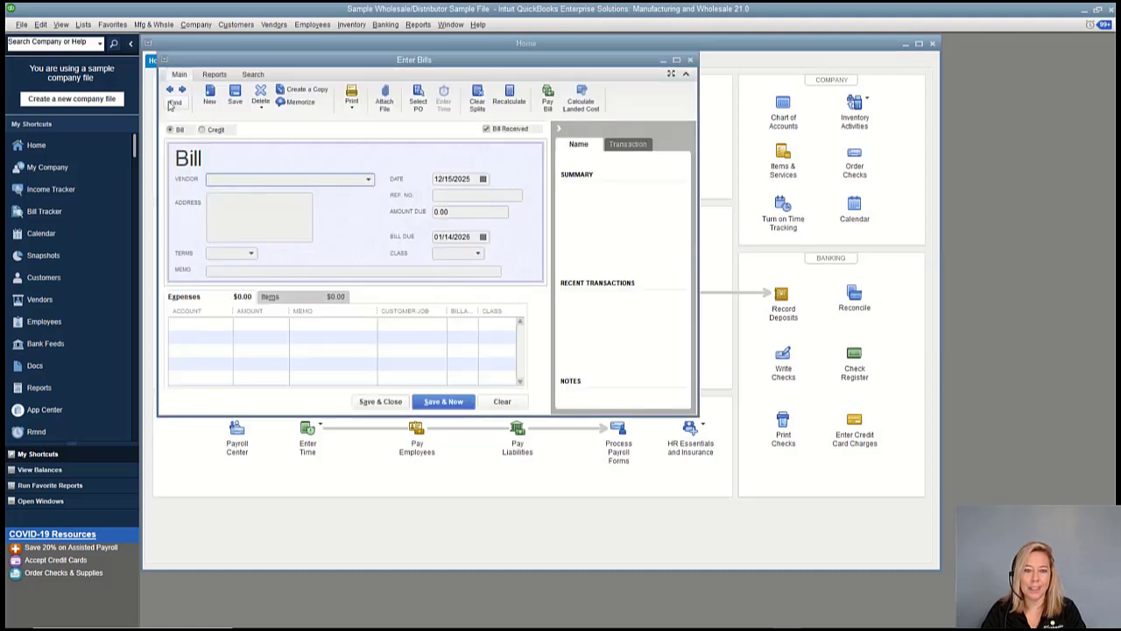
pyautogui.click(174, 98)
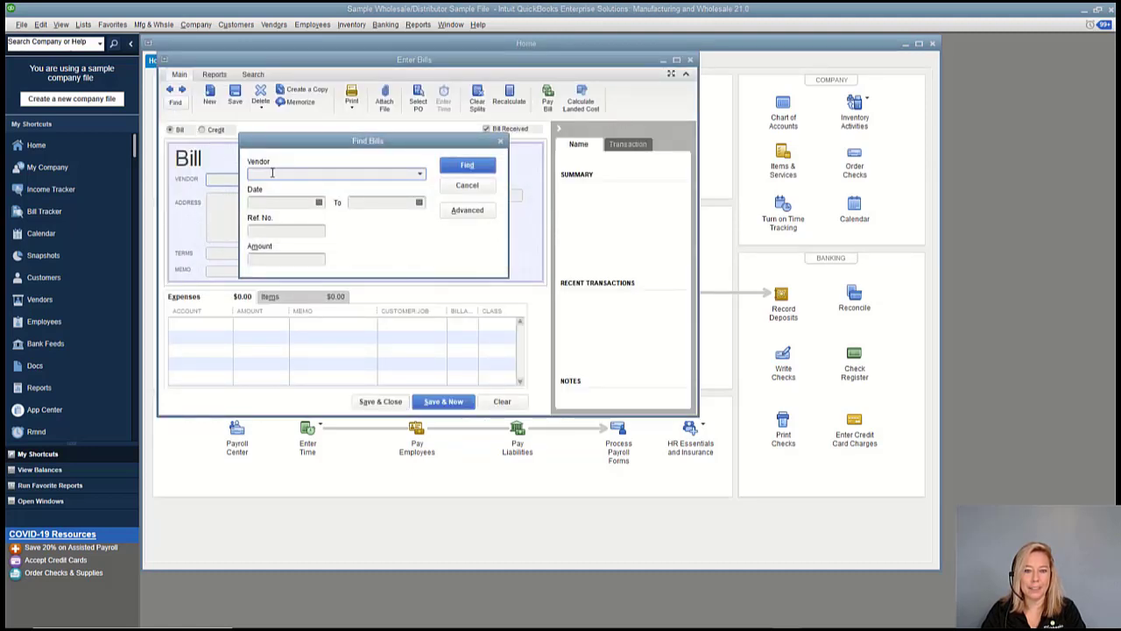
pyautogui.write("Paulsen's Lighting")
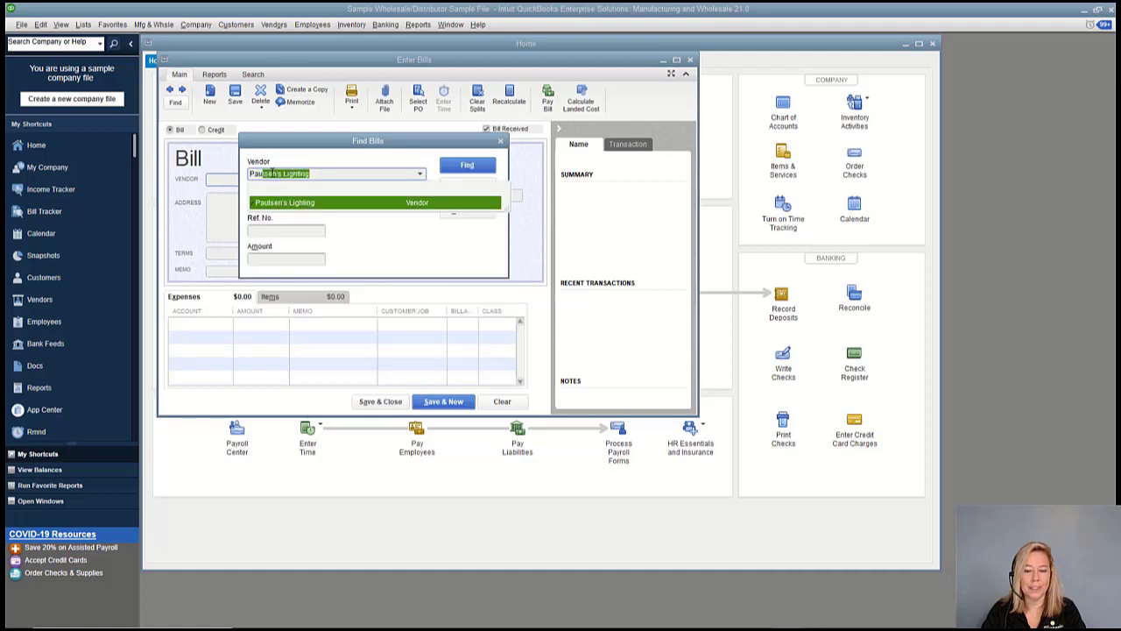
pyautogui.click(411, 204)
pyautogui.click(466, 165)
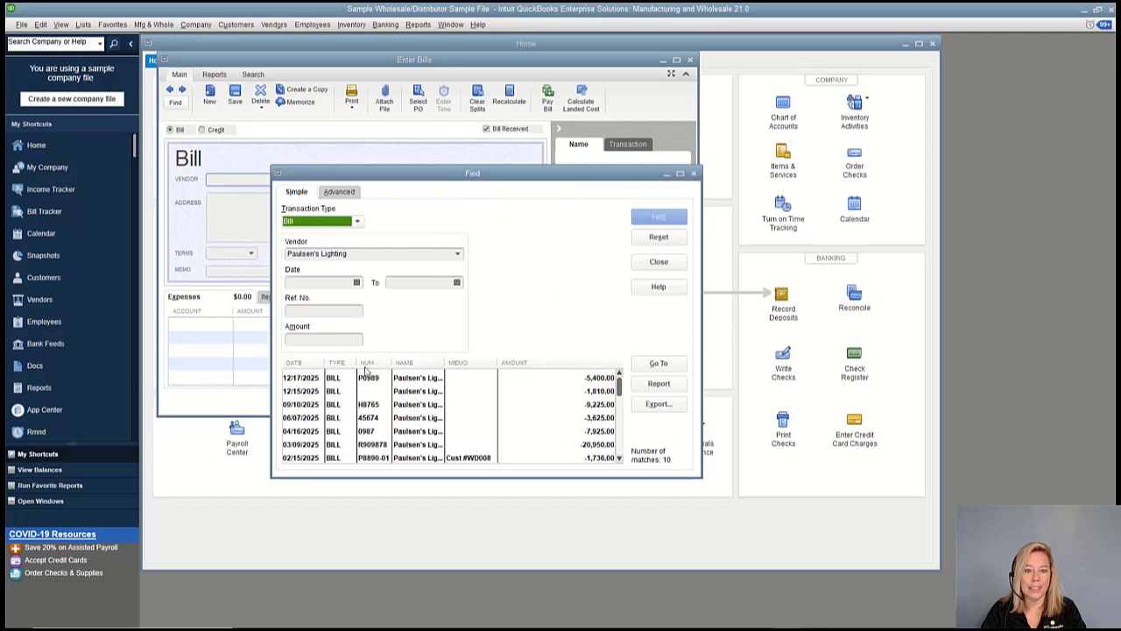
pyautogui.click(305, 392)
pyautogui.doubleClick(304, 393)
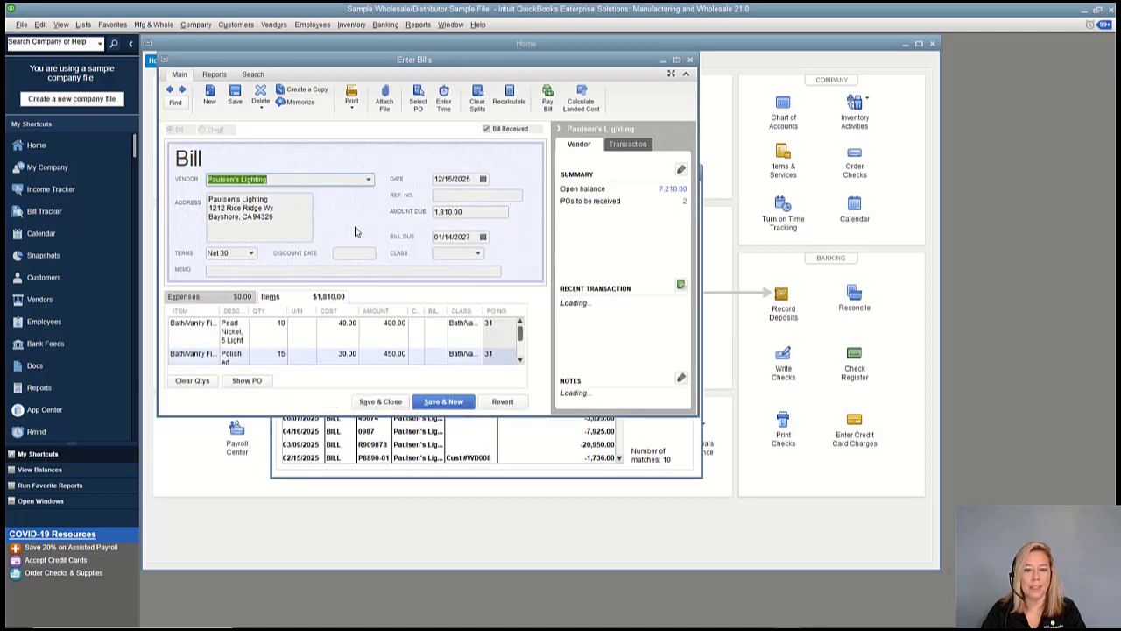
pyautogui.click(676, 60)
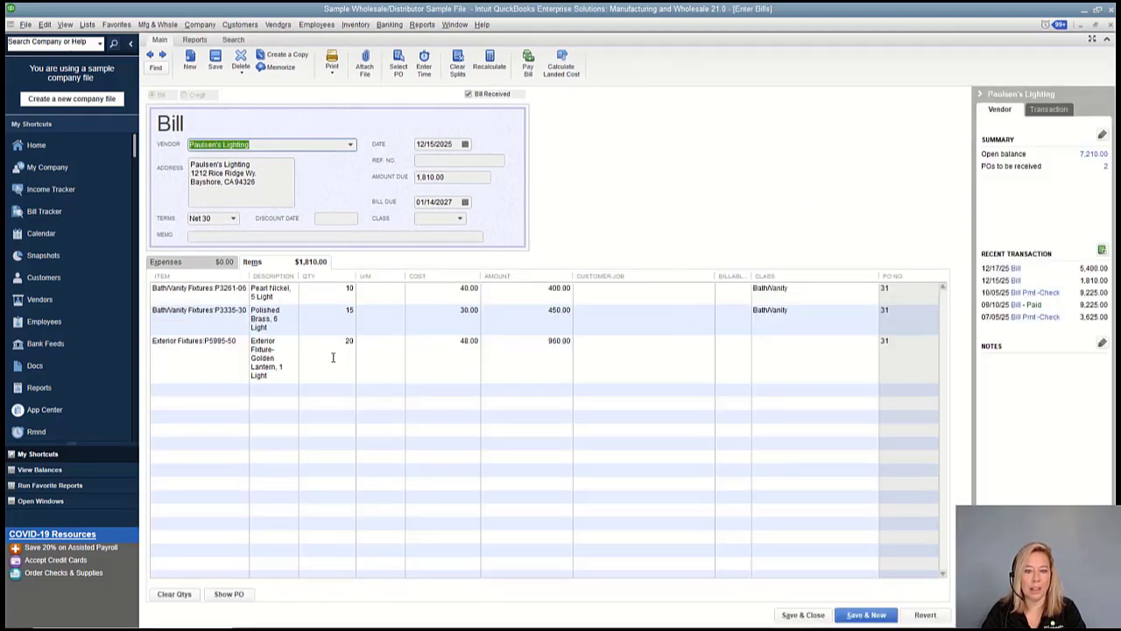
# - Start a landed cost calculation for this bill and add Duties-R-Us bill 123, filtering by custom dates from 12/15/2025 to 12/15/2025
pyautogui.click(562, 70)
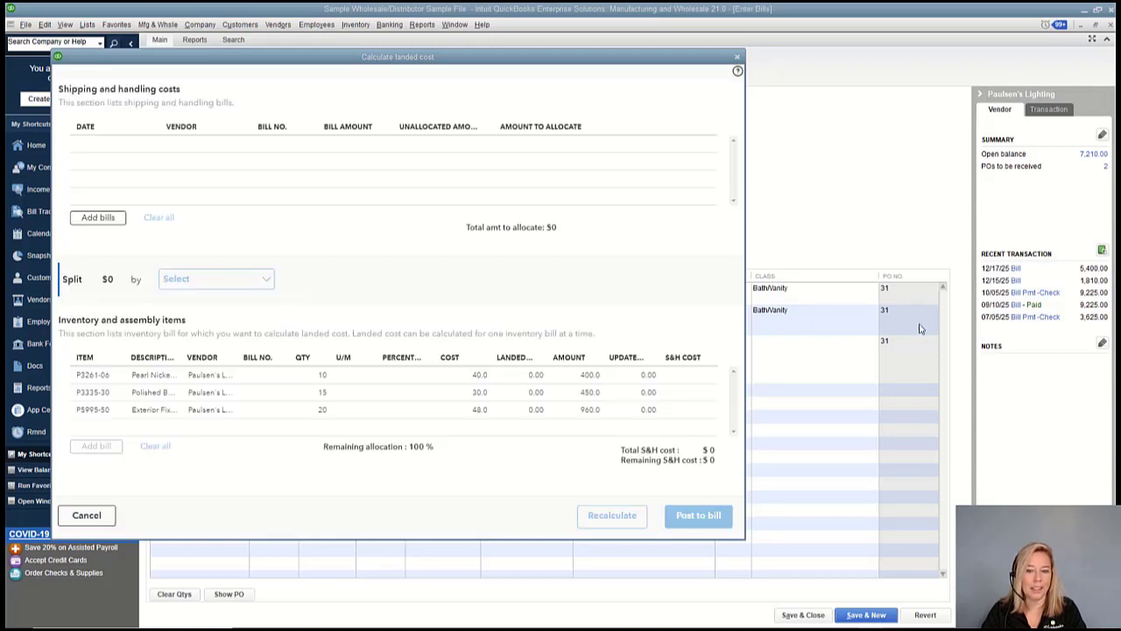
pyautogui.click(101, 222)
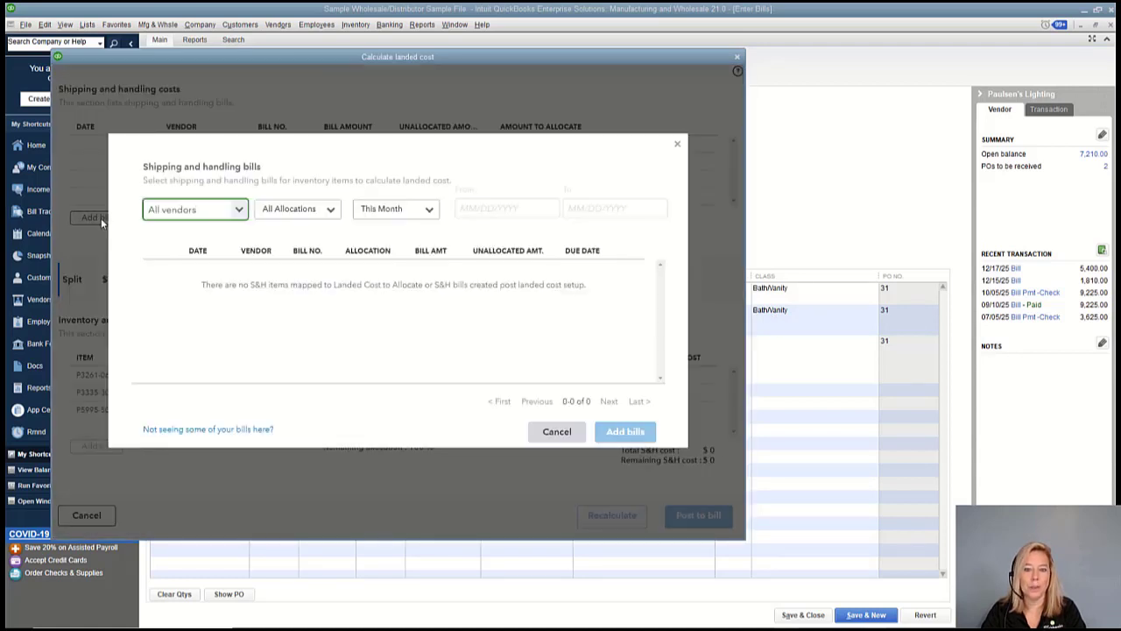
pyautogui.click(238, 213)
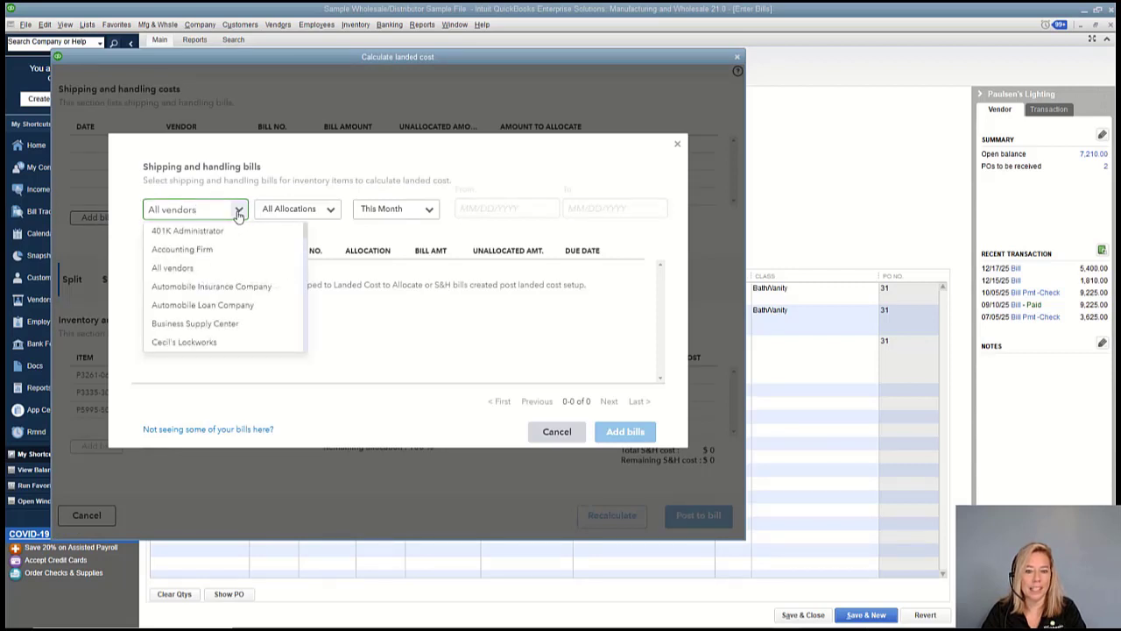
pyautogui.click(333, 211)
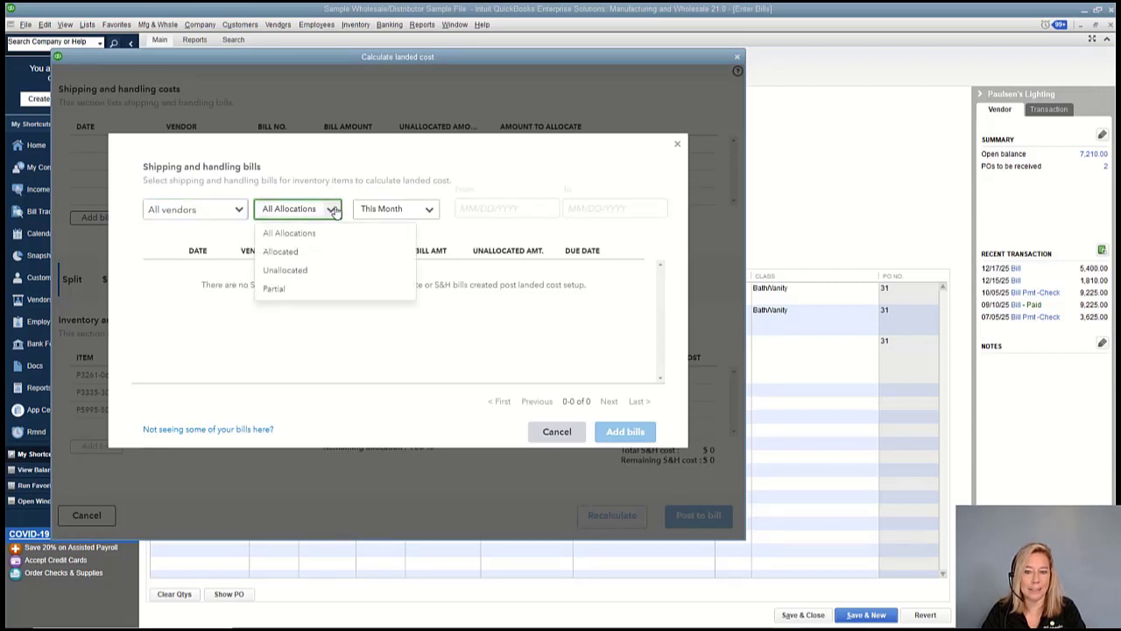
pyautogui.click(430, 212)
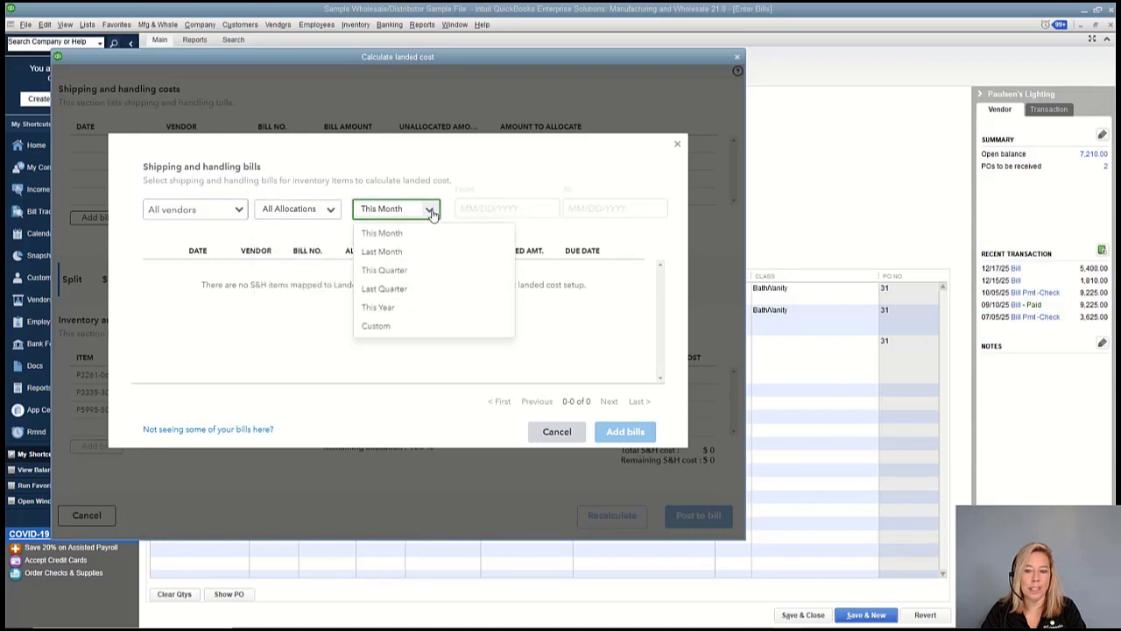
pyautogui.click(465, 211)
pyautogui.write('12')
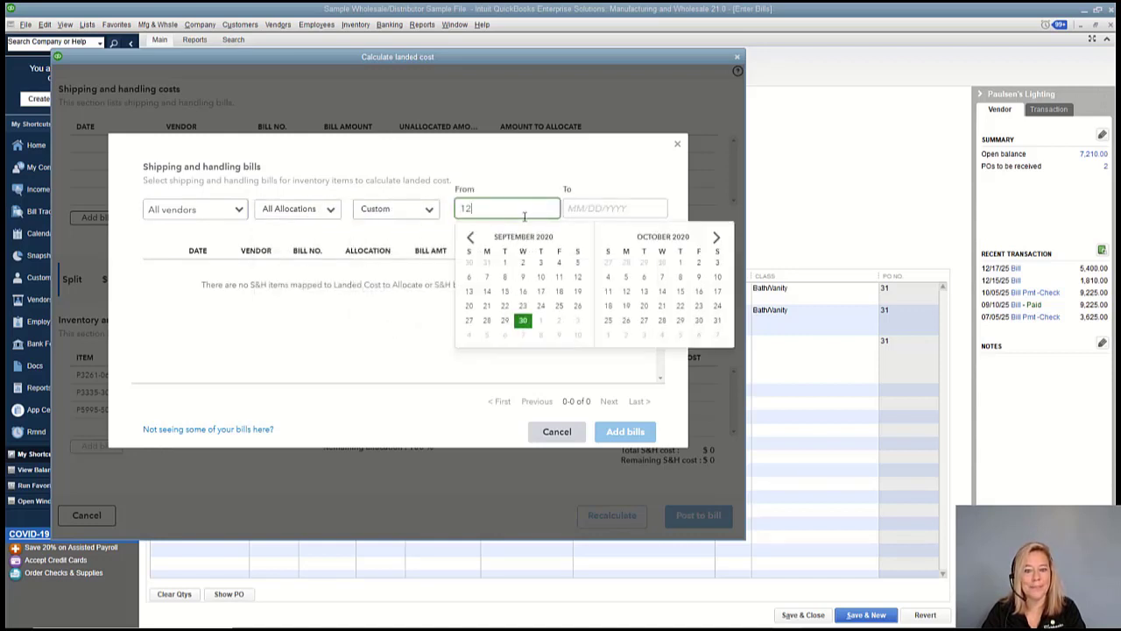
pyautogui.write('/15/2025')
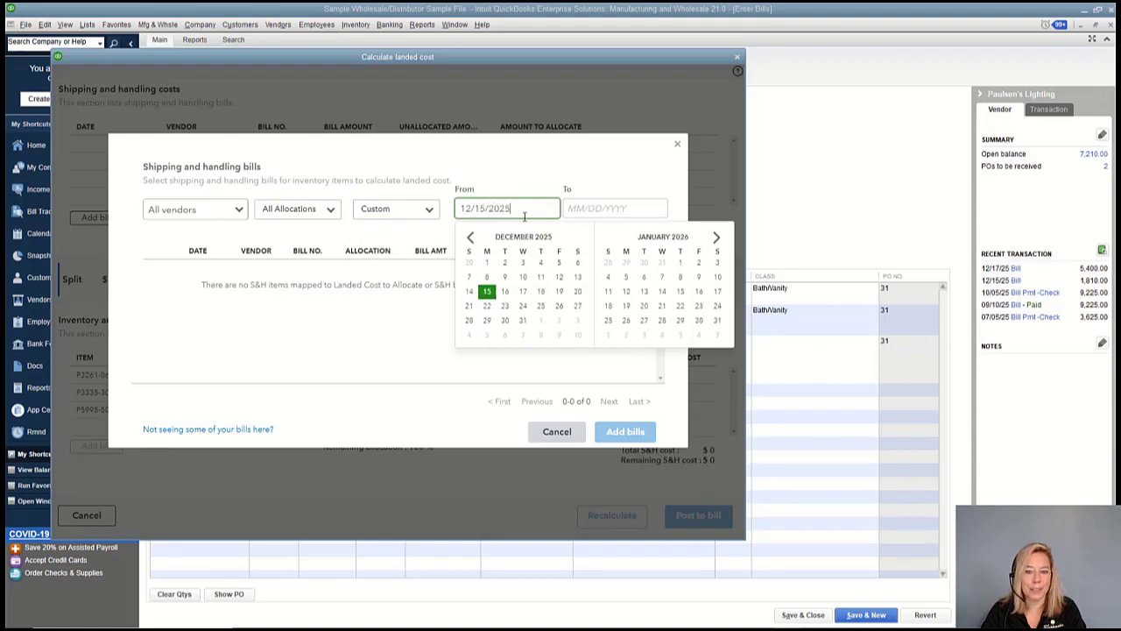
pyautogui.press('Tab')
pyautogui.write('12/15/2025')
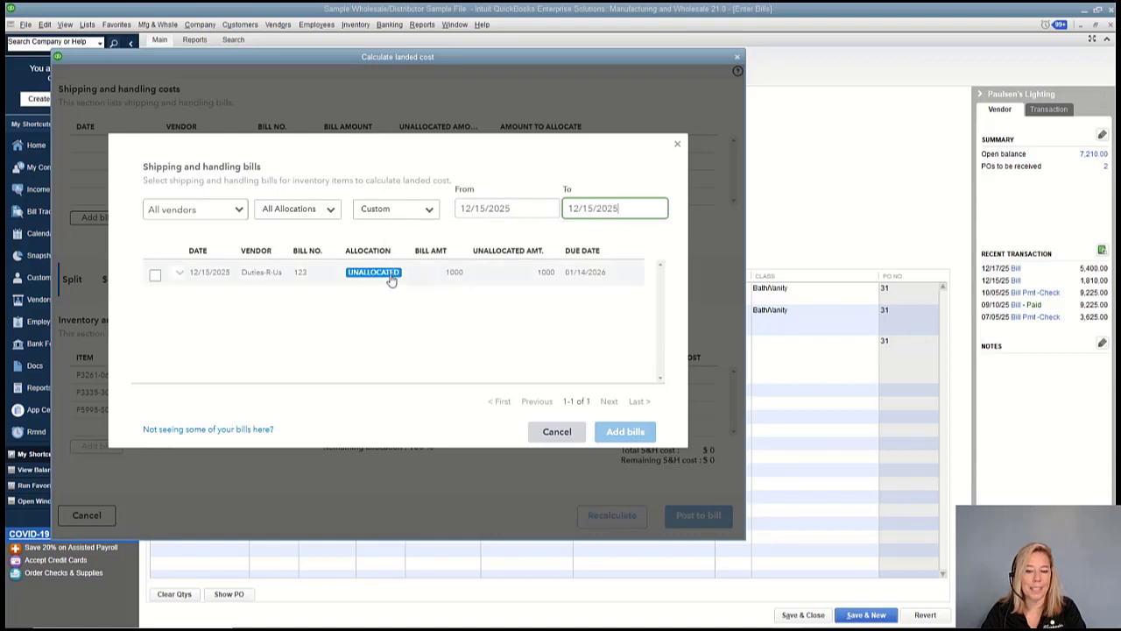
pyautogui.click(155, 277)
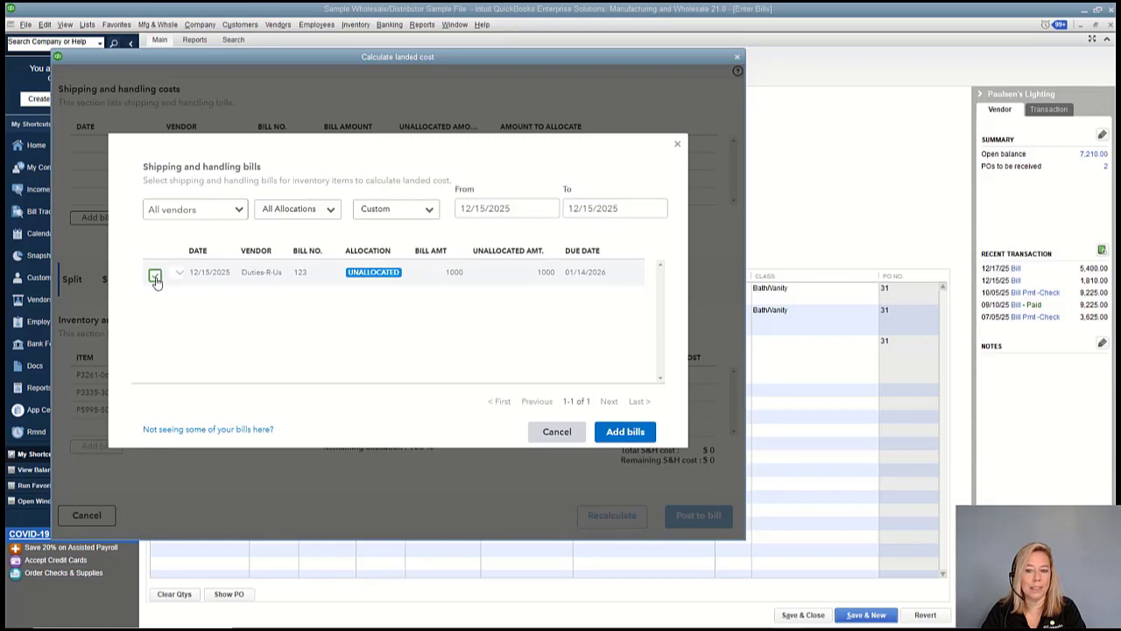
pyautogui.click(626, 432)
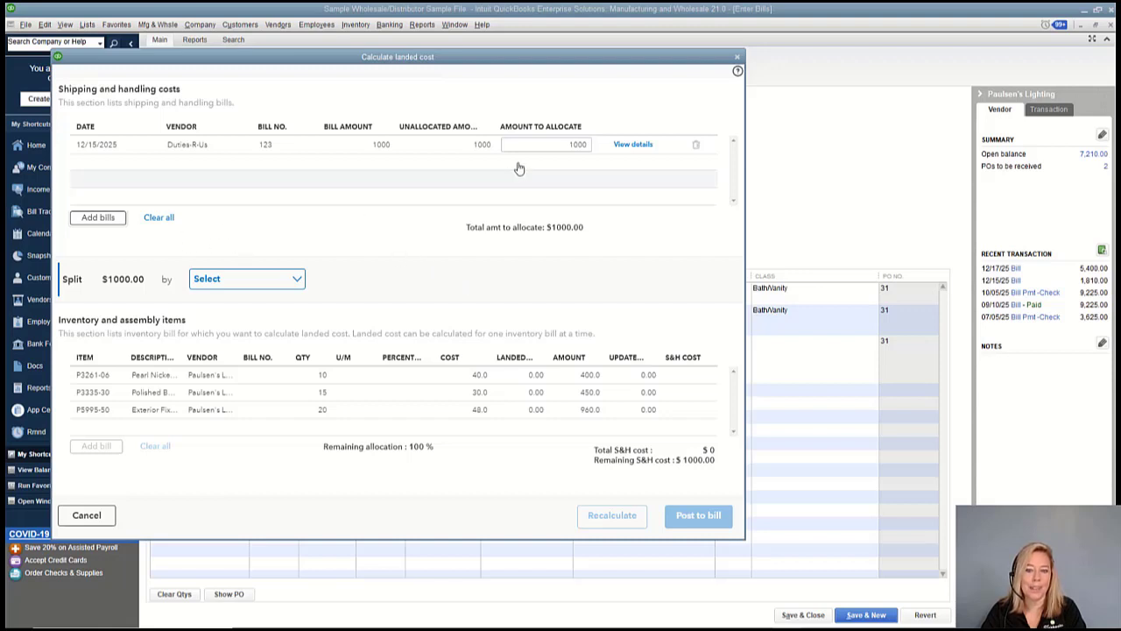
# - Set the amount to allocate from the Duties-R-Us bill to 500 and view that bill's item details
pyautogui.click(553, 144)
pyautogui.moveTo(610, 145); pyautogui.dragTo(608, 147)
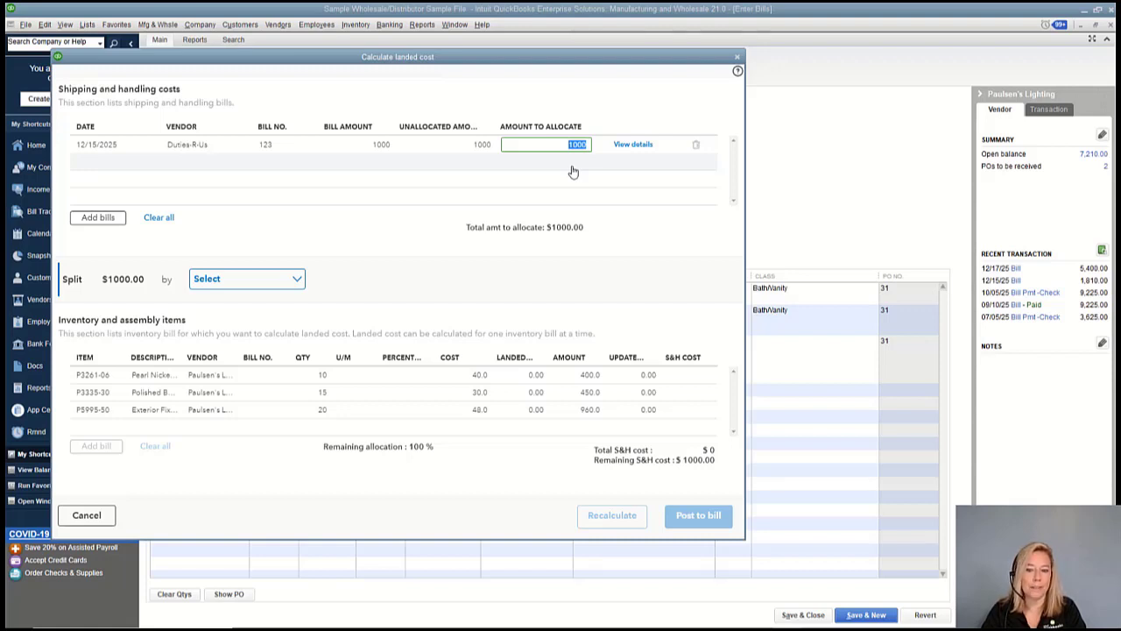
pyautogui.write('500')
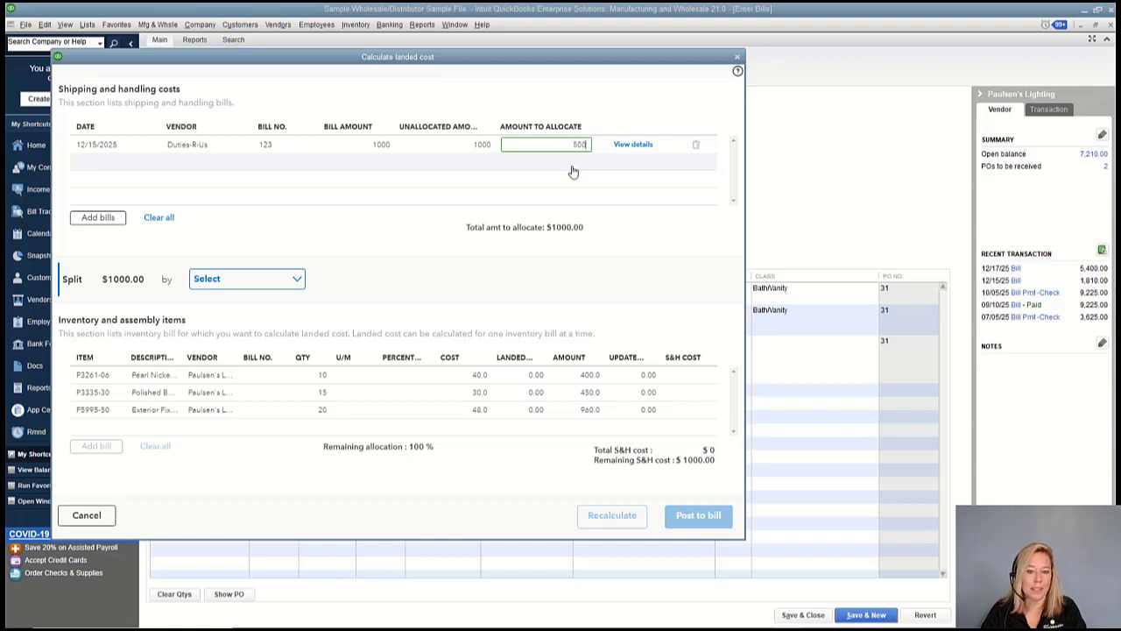
pyautogui.click(572, 172)
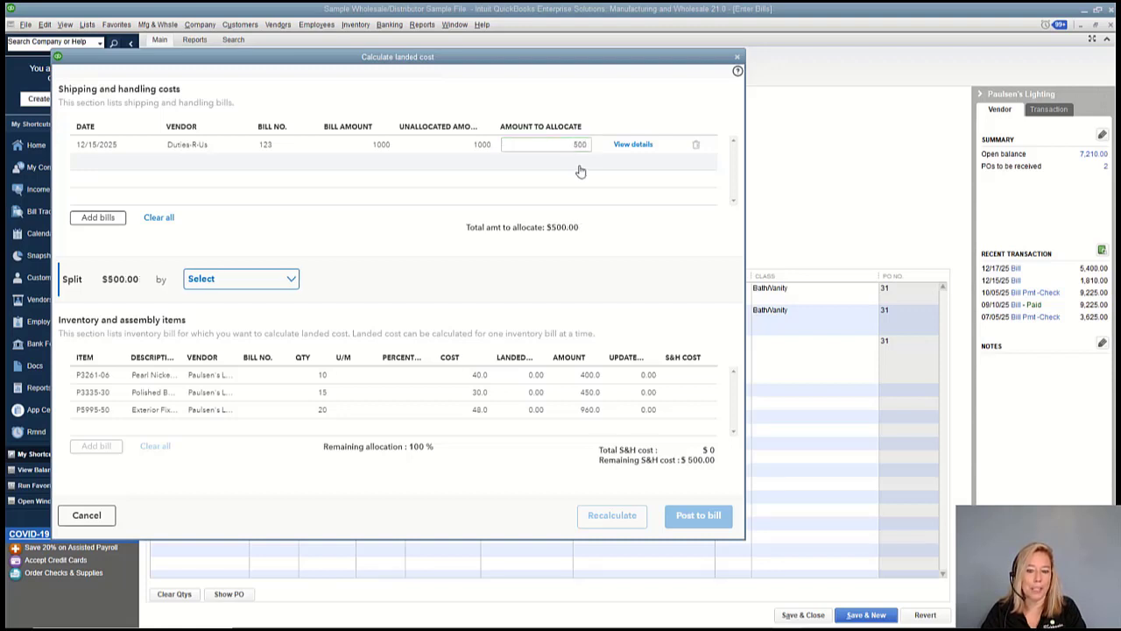
pyautogui.click(623, 147)
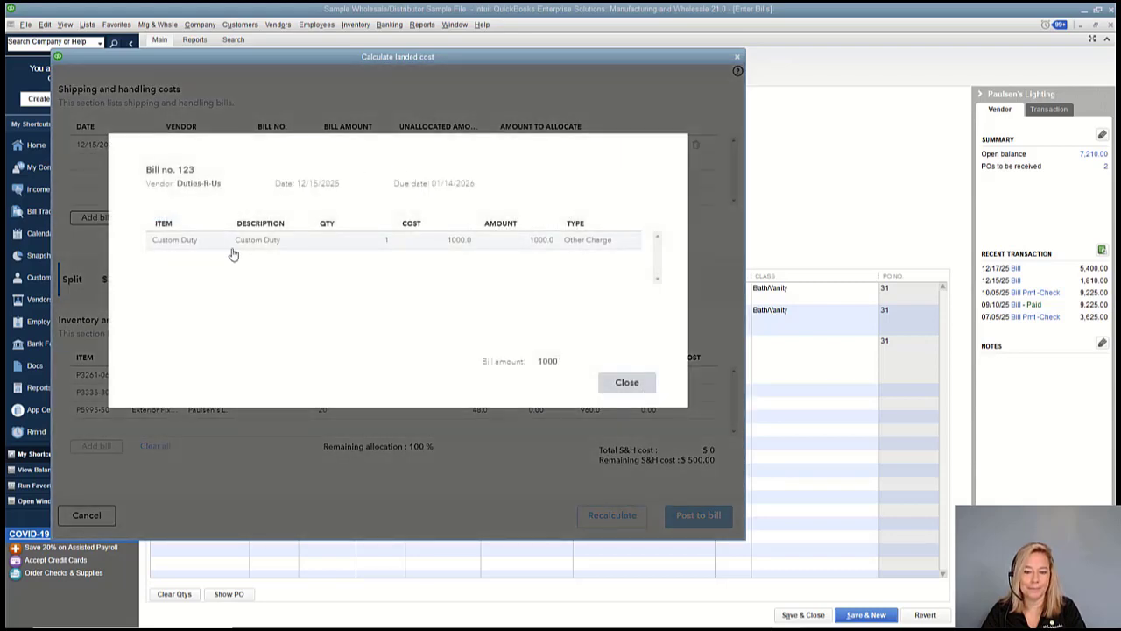
pyautogui.click(626, 382)
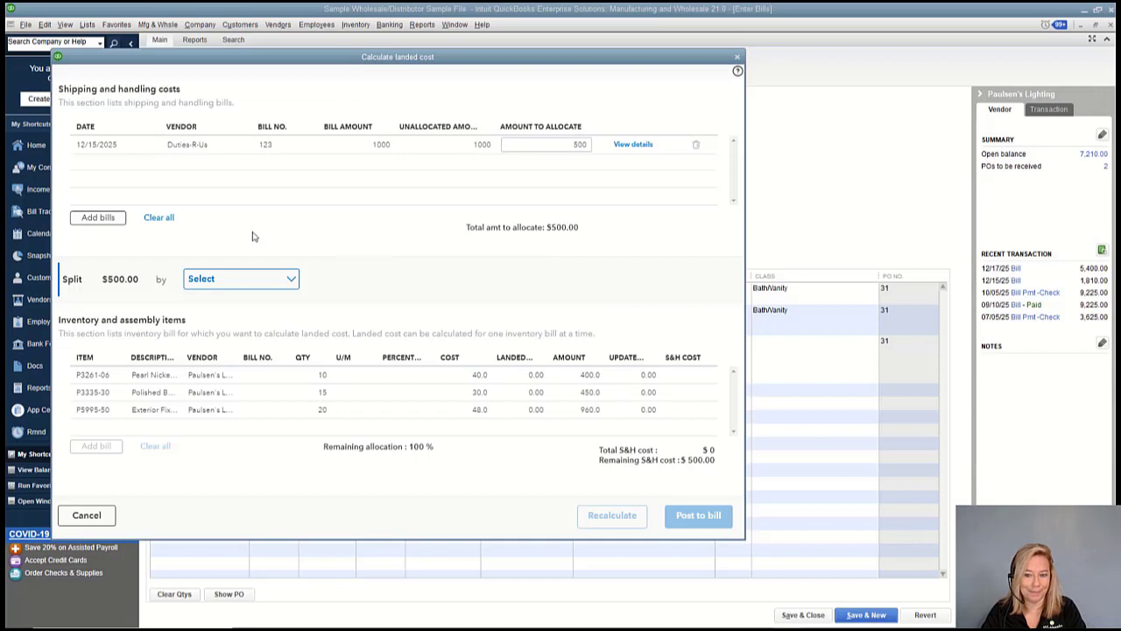
# - Split the amount to allocate by Quantity and exclude item P5995-50 from the allocation
pyautogui.click(293, 280)
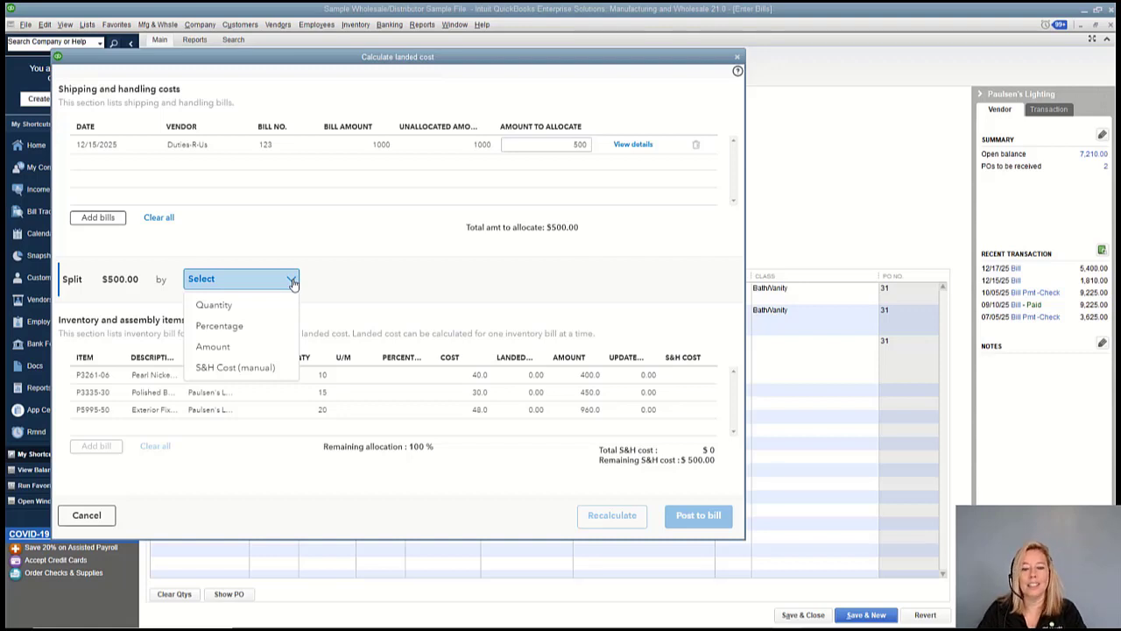
pyautogui.click(264, 305)
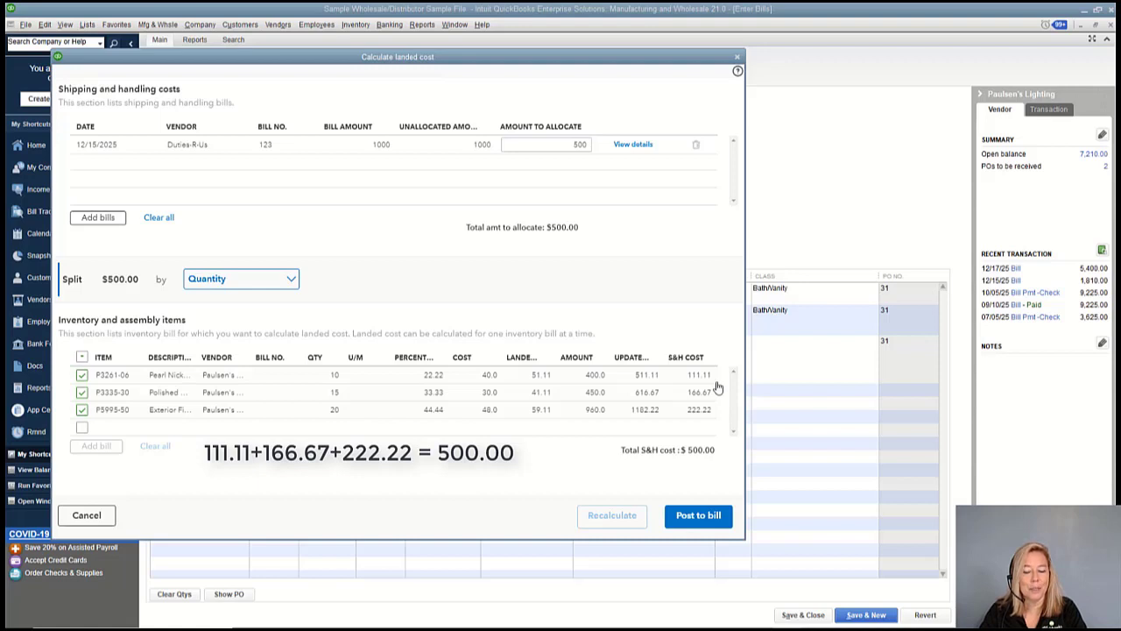
pyautogui.click(83, 411)
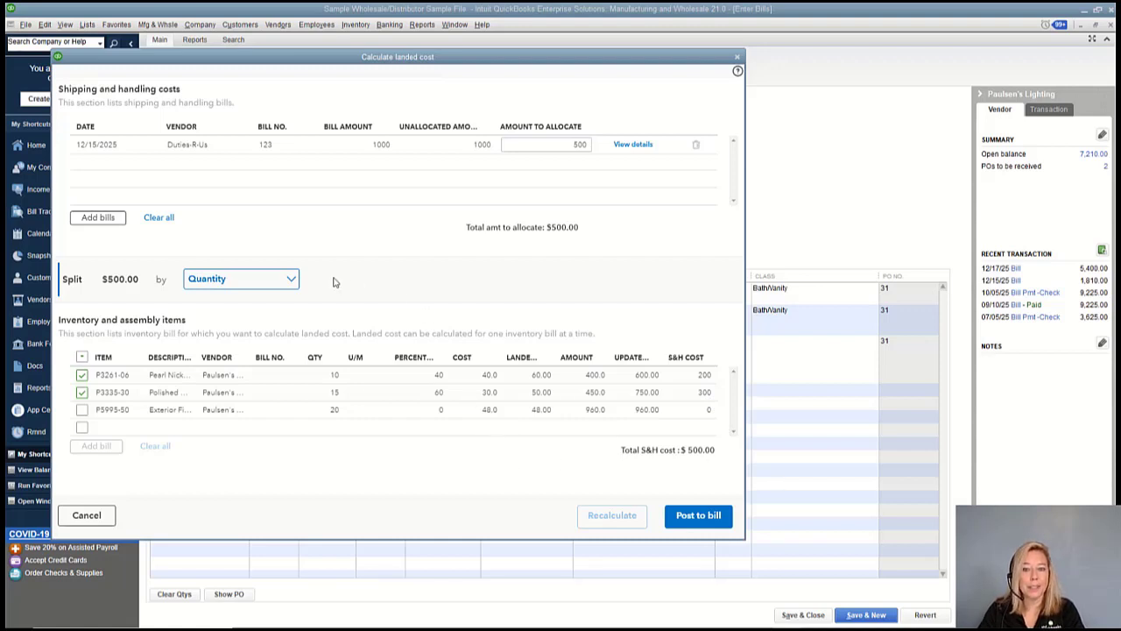
# - Split the amount by Percentage, try 10 percent for item P5995-50, and set that item back to 33.34 percent
pyautogui.click(289, 280)
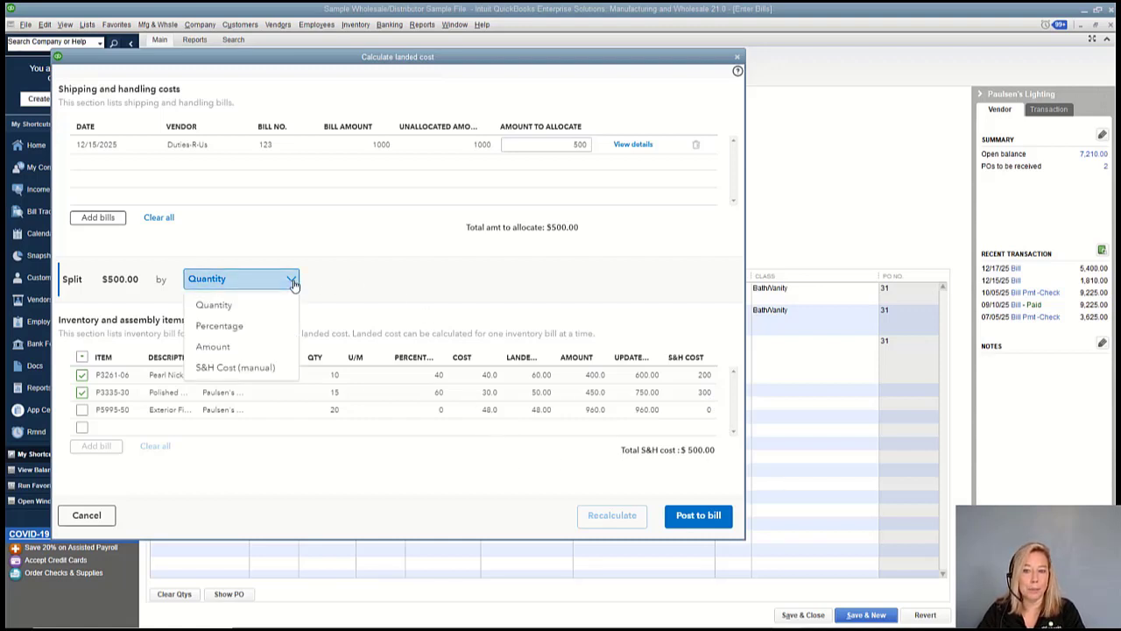
pyautogui.click(240, 327)
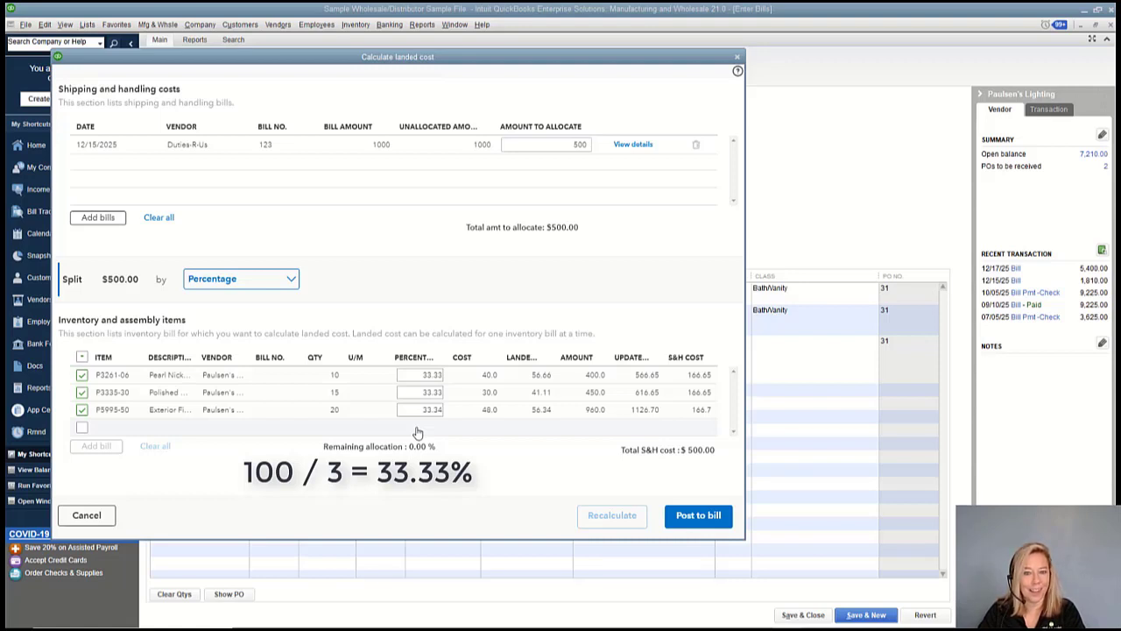
pyautogui.moveTo(416, 409); pyautogui.dragTo(454, 415)
pyautogui.write('10')
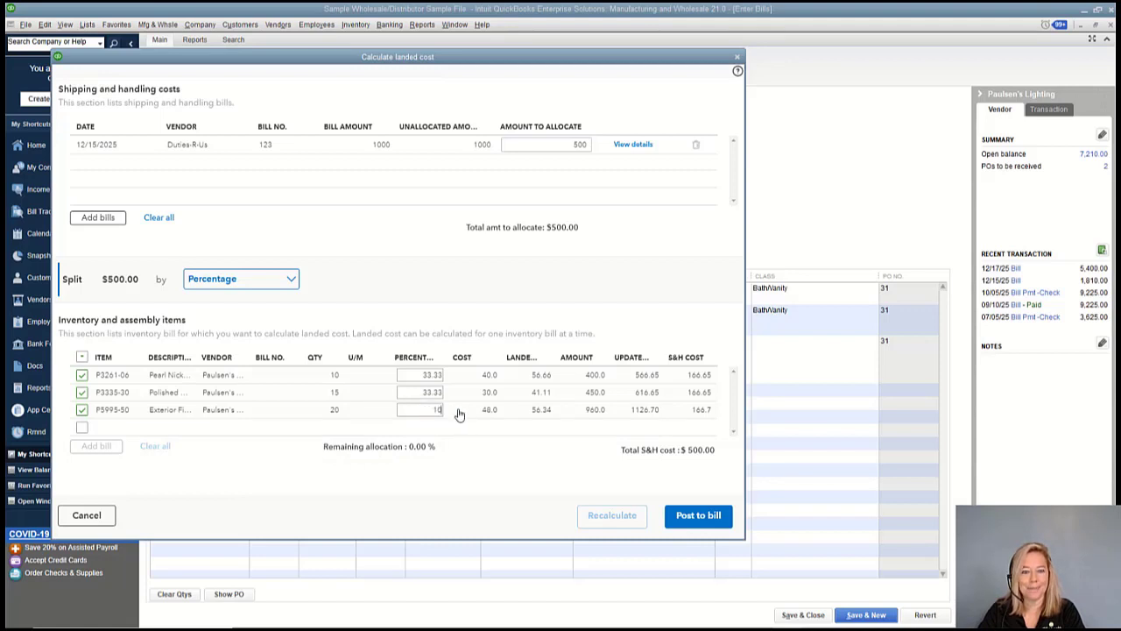
pyautogui.click(416, 391)
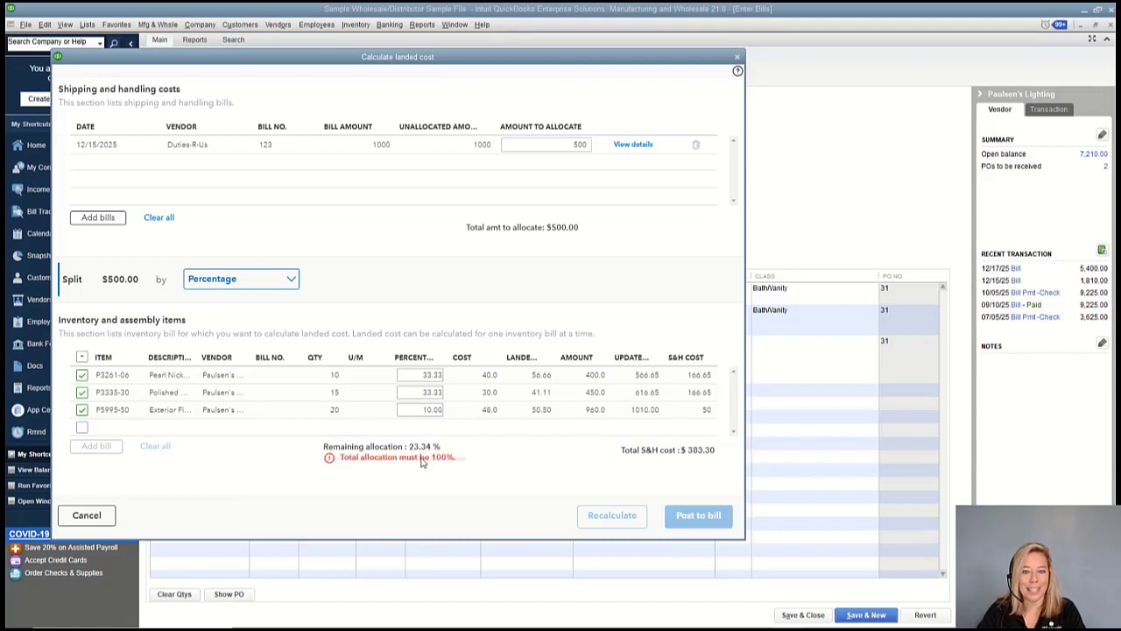
pyautogui.moveTo(424, 409); pyautogui.dragTo(451, 415)
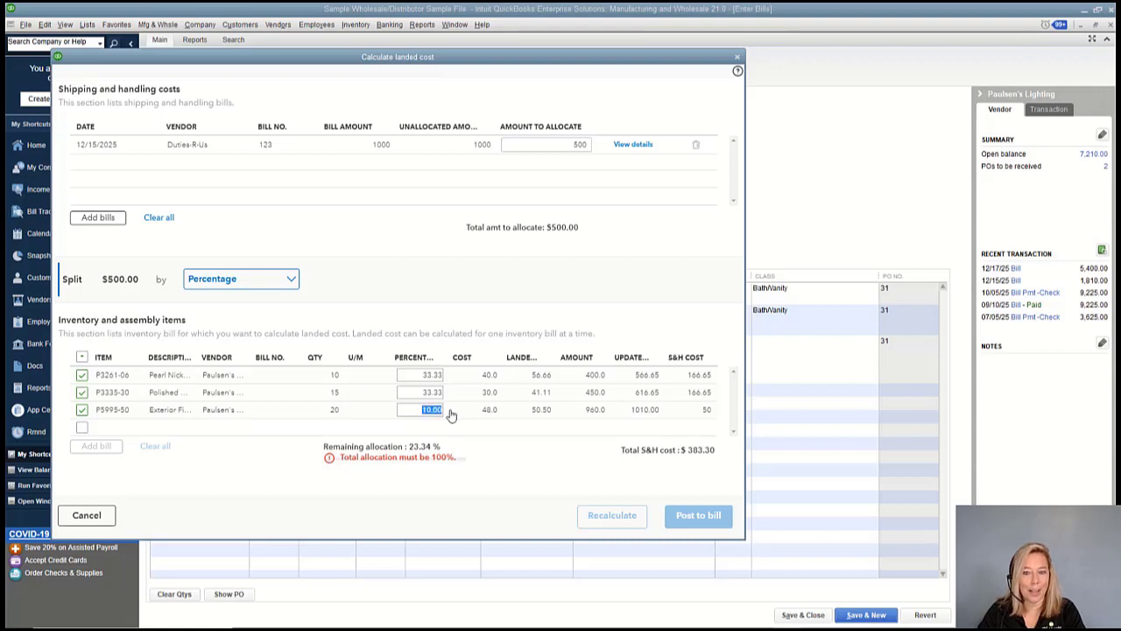
pyautogui.write('33.34')
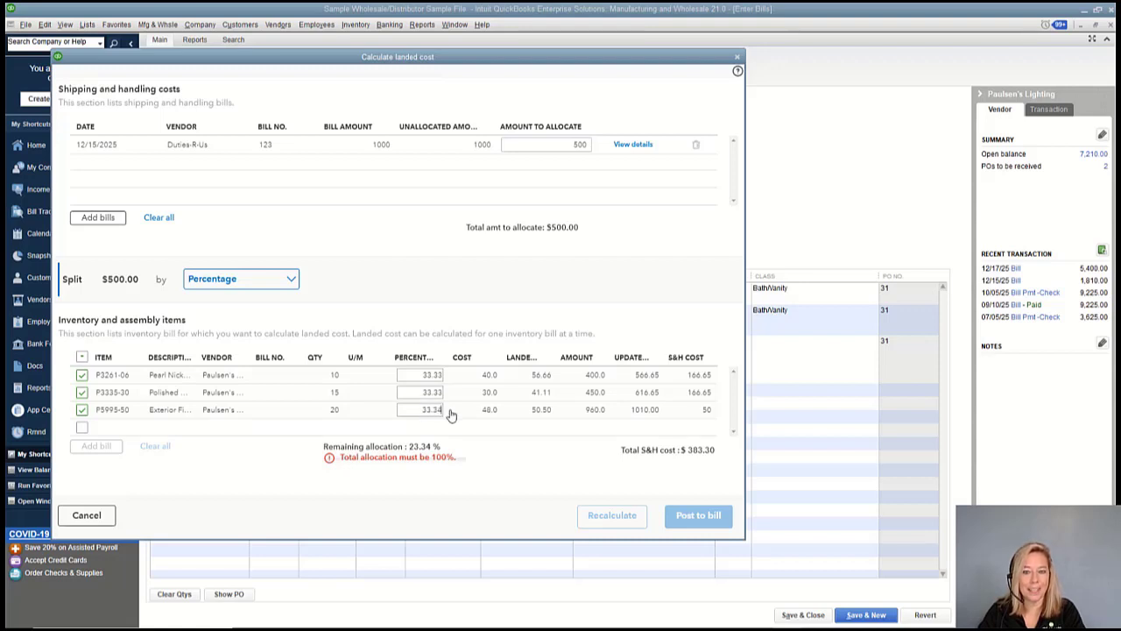
pyautogui.press('Tab')
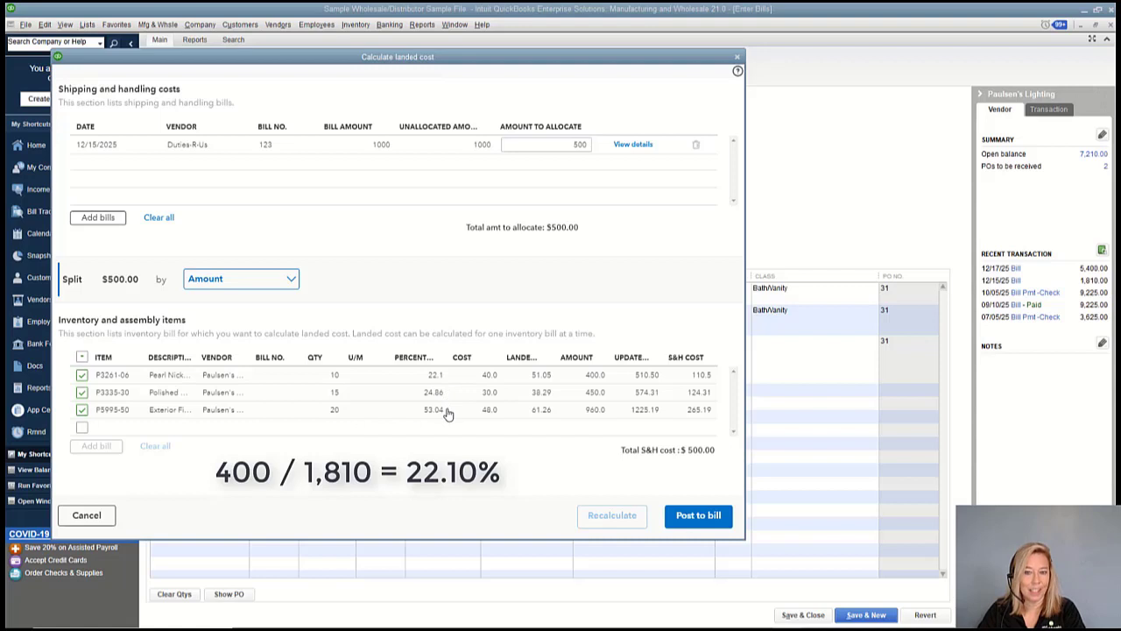
# - Switch the split method to S&H Cost (manual) and set the S&H cost of item P3261-06 to 100.00
pyautogui.click(293, 279)
pyautogui.click(237, 366)
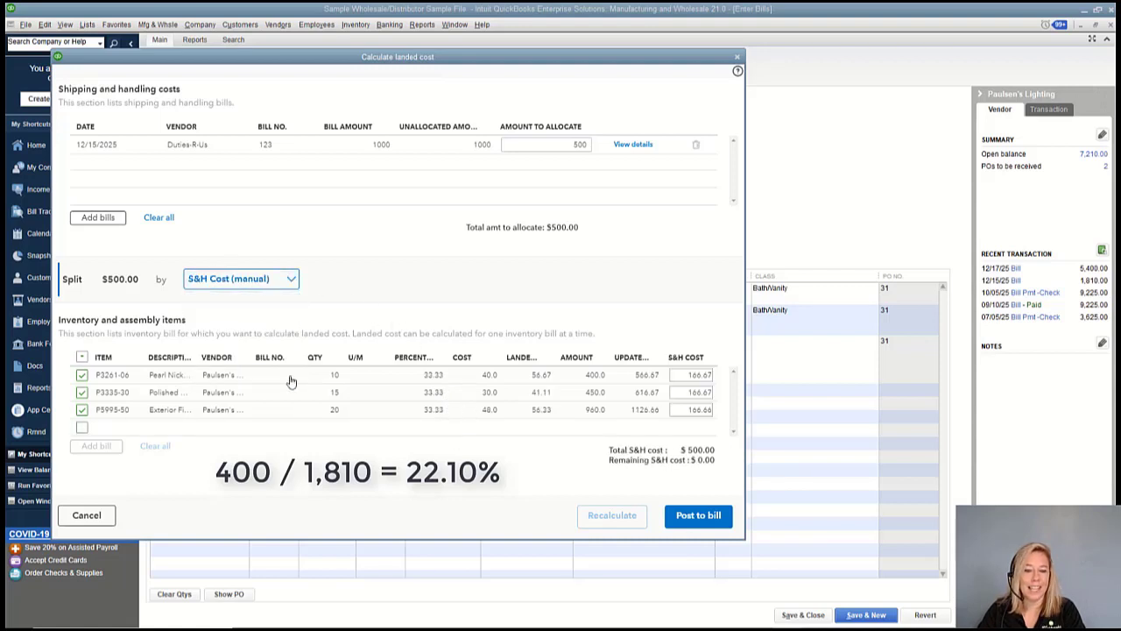
pyautogui.click(708, 374)
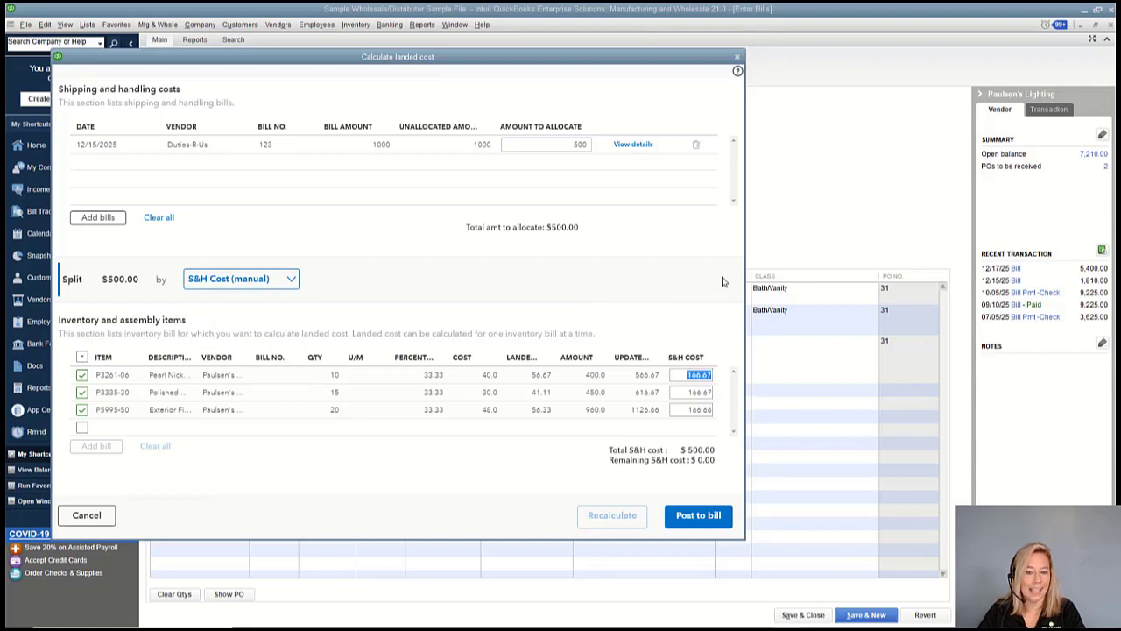
pyautogui.write('100.00')
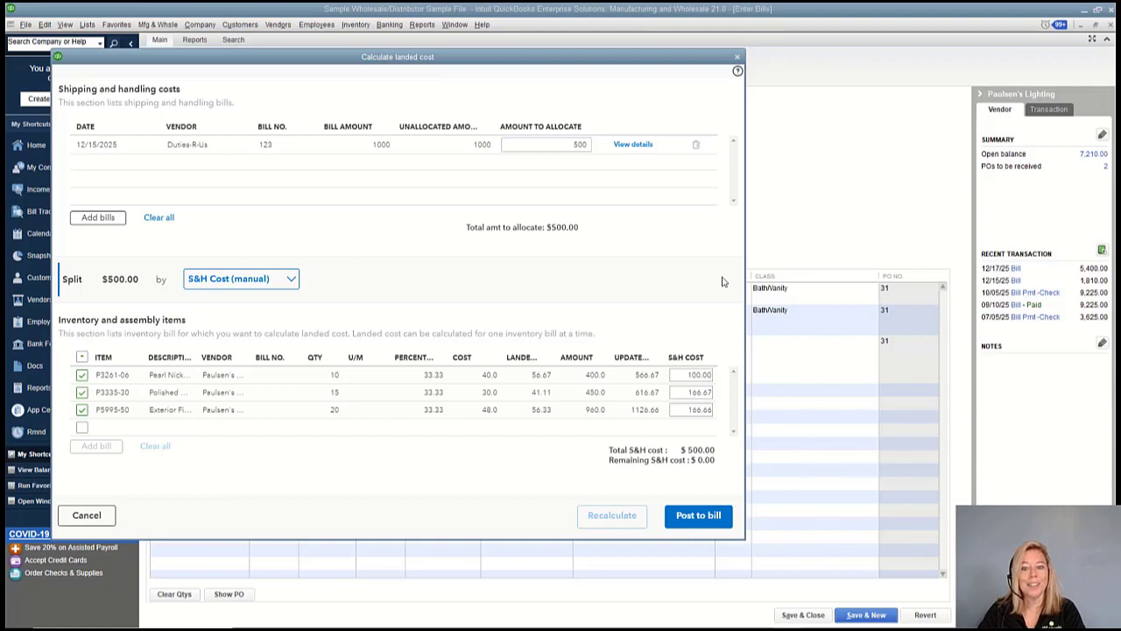
pyautogui.press('Tab')
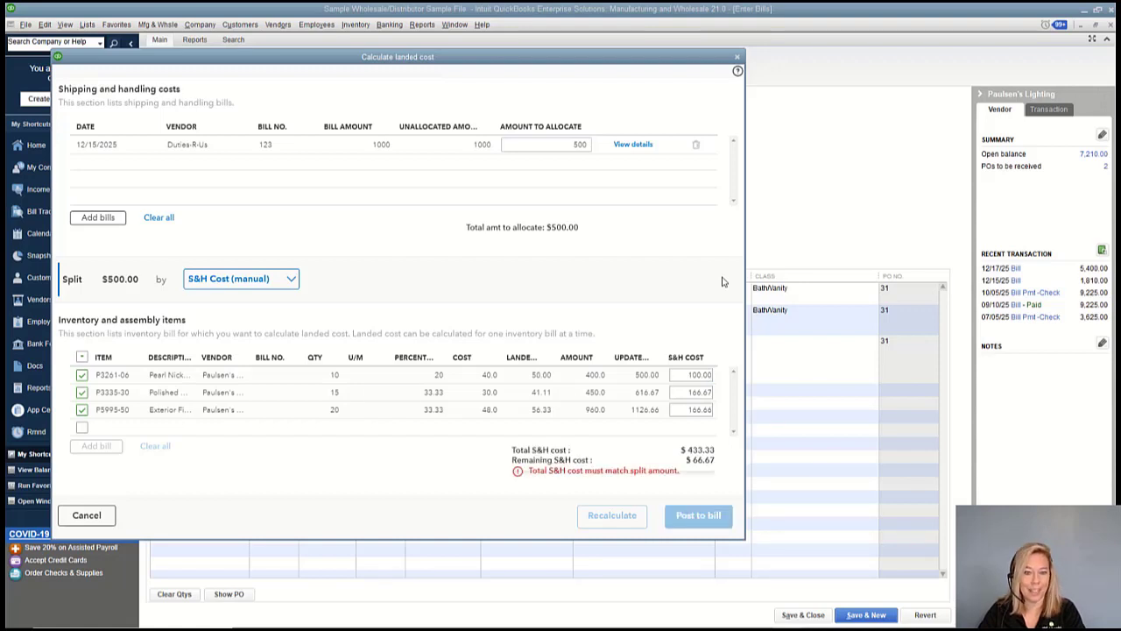
# - Set the S&H cost of item P3261-06 to 166.67, and try excluding item P5995-50 from the allocation before including it again
pyautogui.click(689, 375)
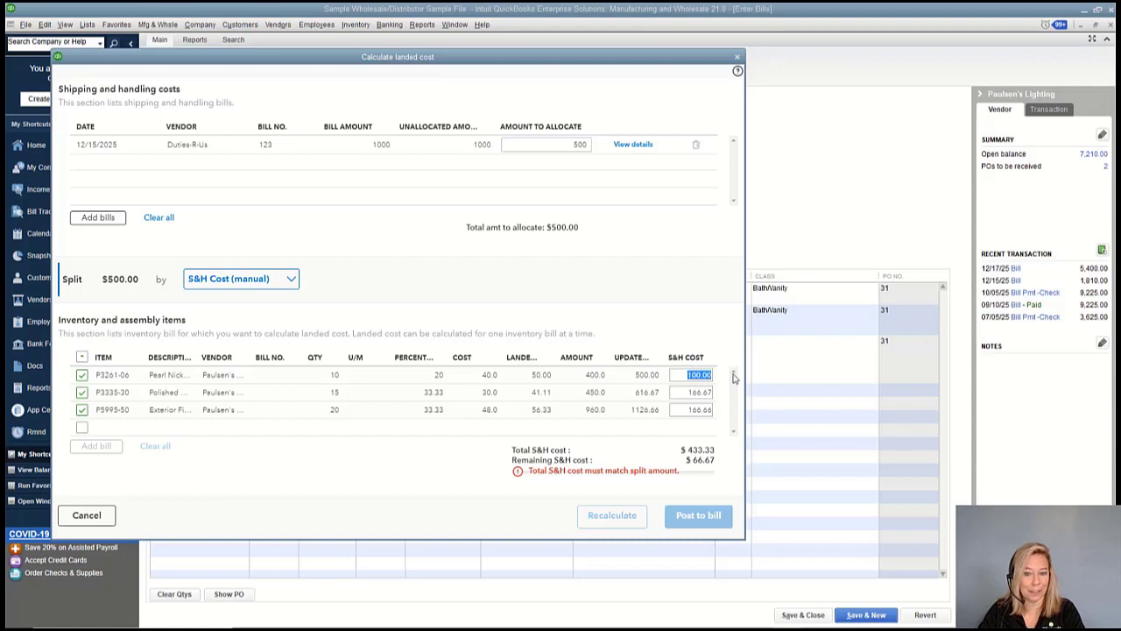
pyautogui.write('166.67')
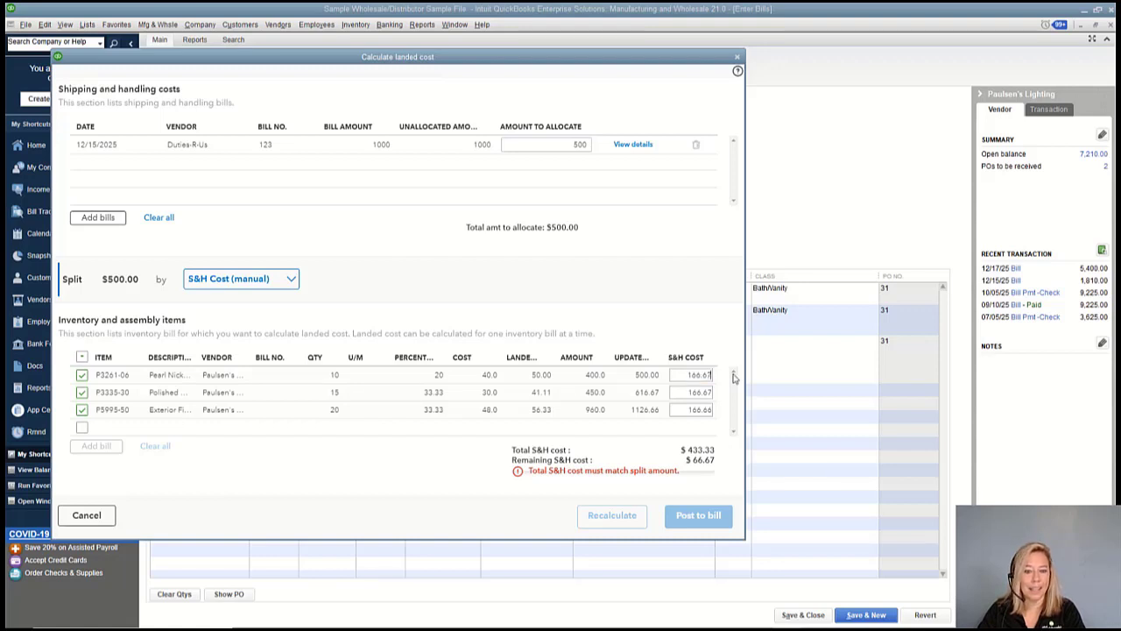
pyautogui.click(84, 413)
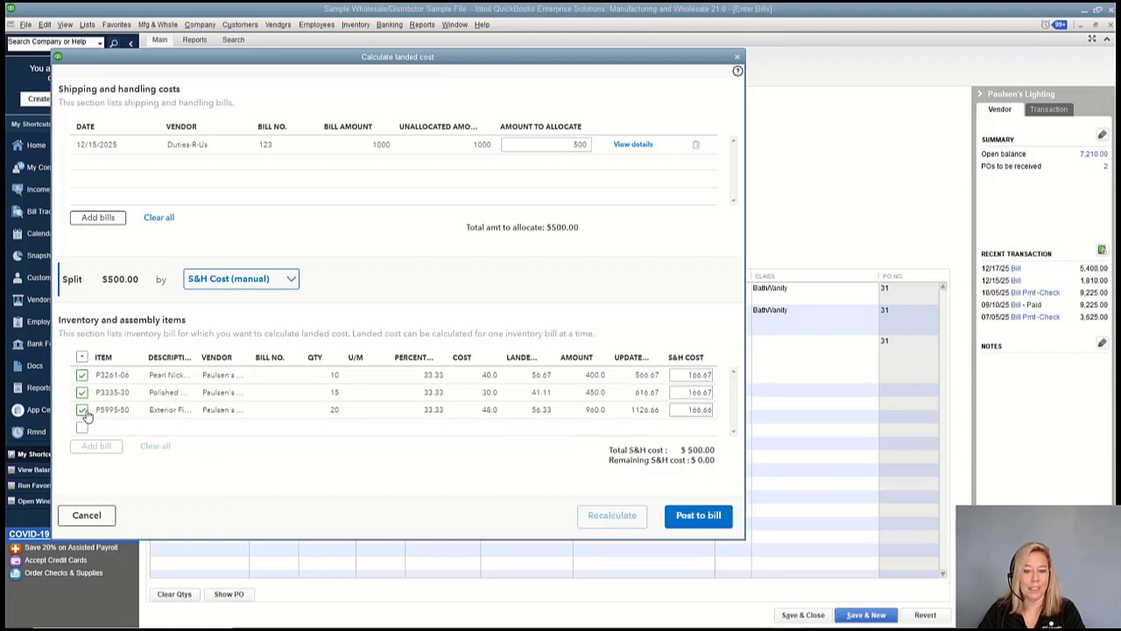
pyautogui.click(82, 412)
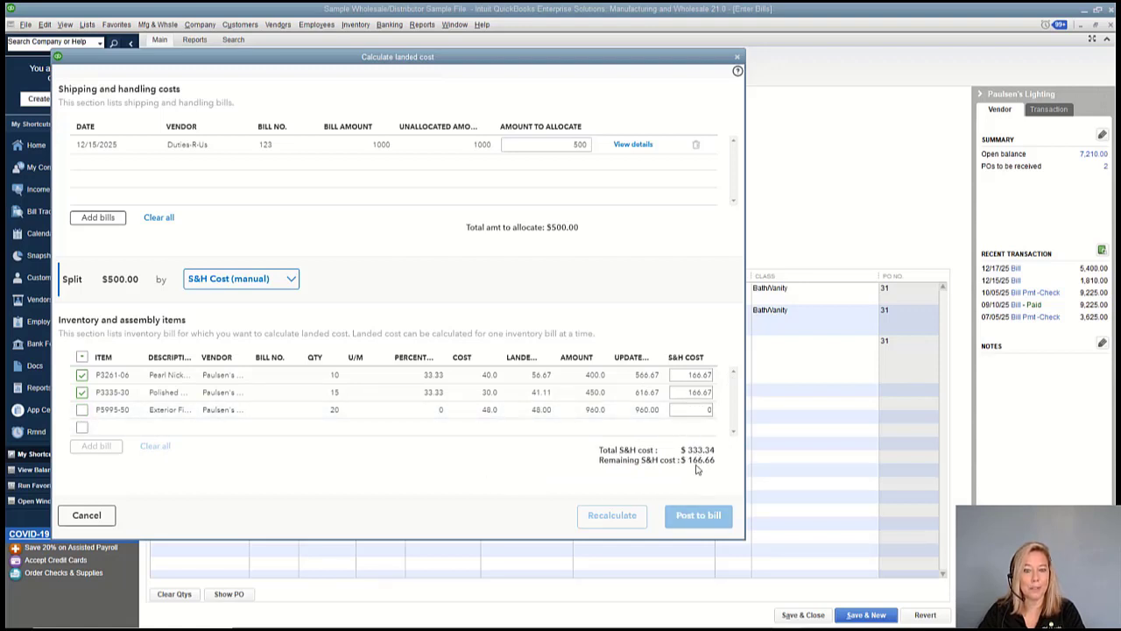
pyautogui.click(82, 410)
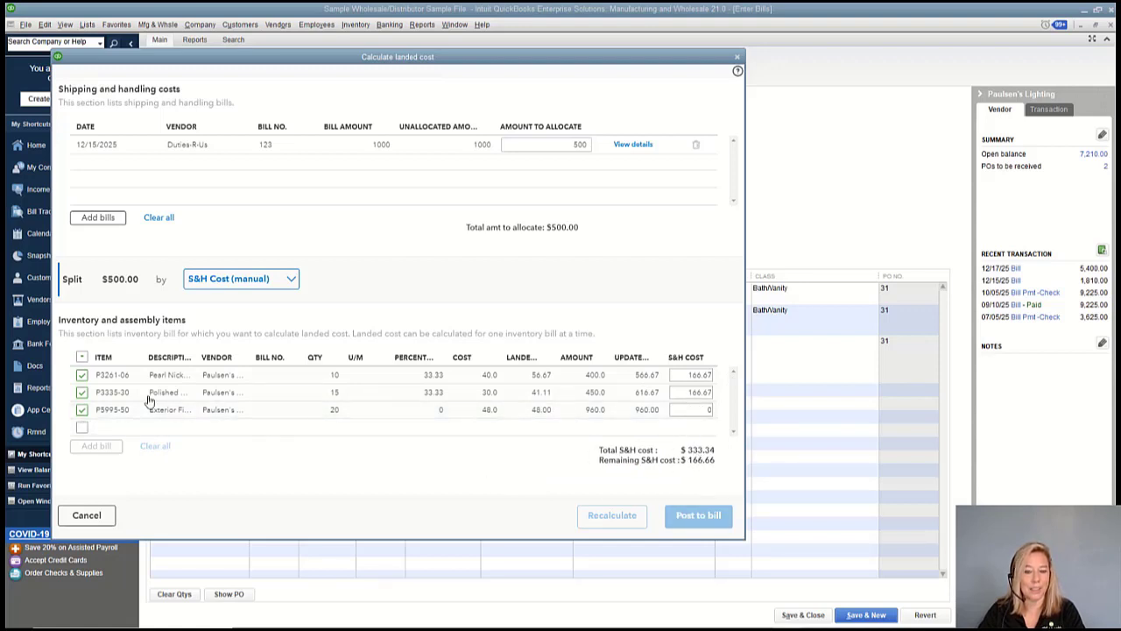
# - Split the 500.00 by Quantity across all three items and post the landed cost to the bill
pyautogui.click(262, 279)
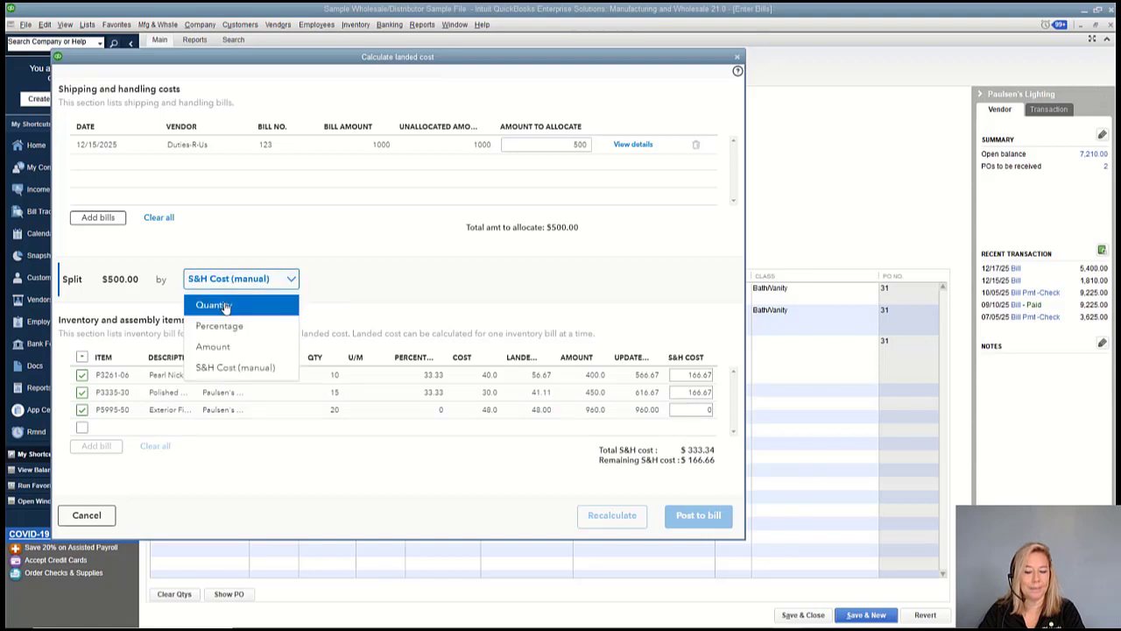
pyautogui.click(225, 304)
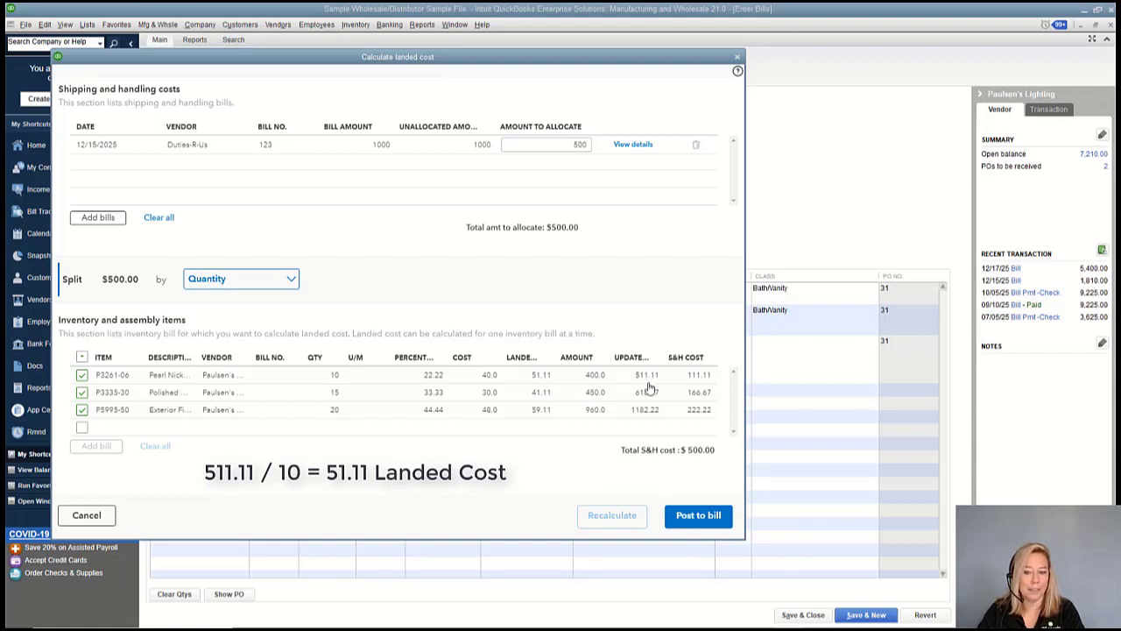
pyautogui.click(717, 522)
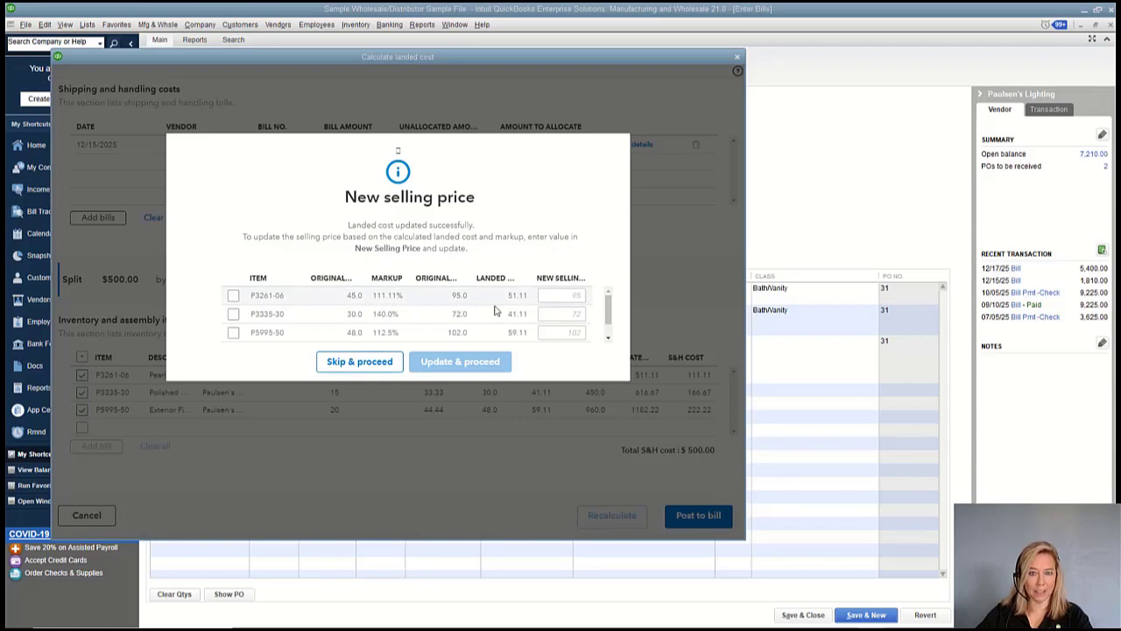
# - Check the new selling price fields of the three items, skip the price update, and acknowledge the post-to-bill message
pyautogui.click(582, 296)
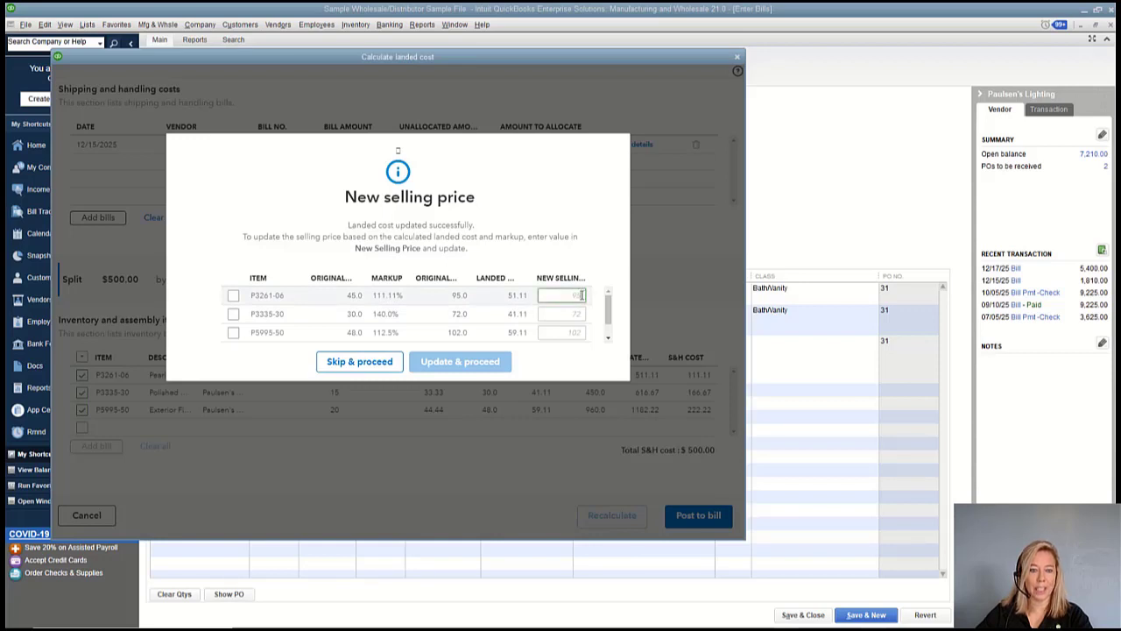
pyautogui.click(581, 316)
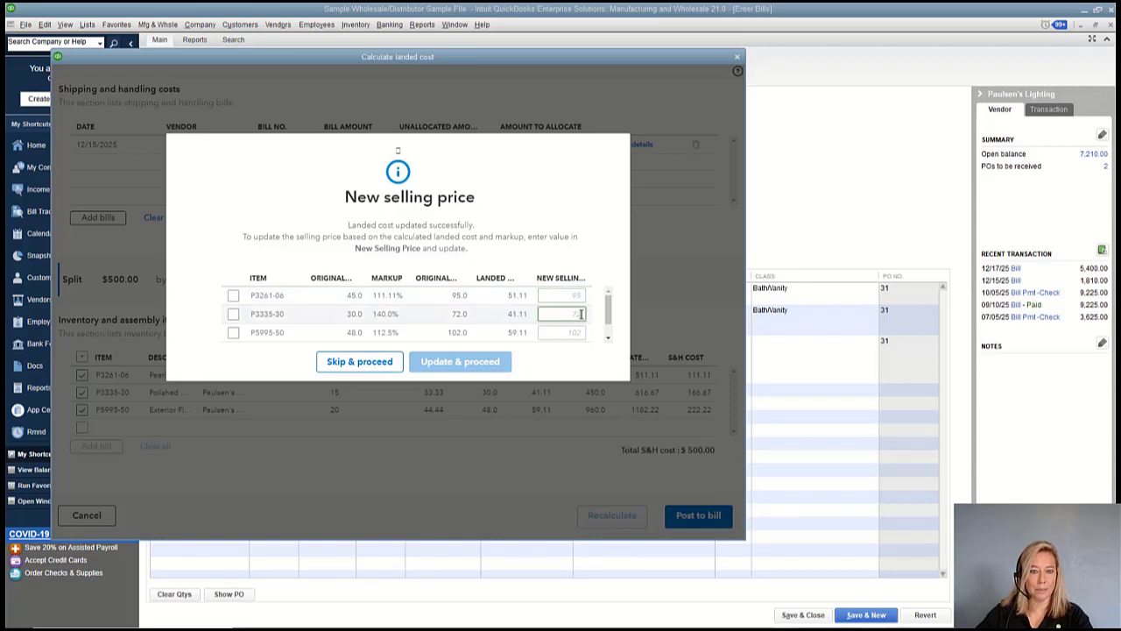
pyautogui.click(579, 331)
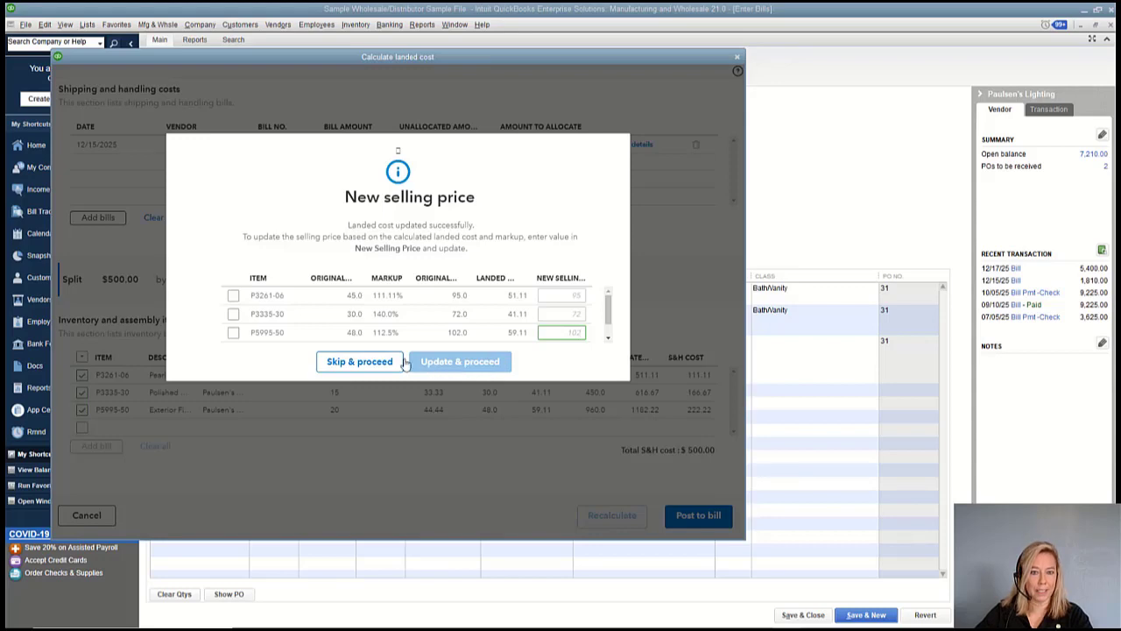
pyautogui.click(351, 366)
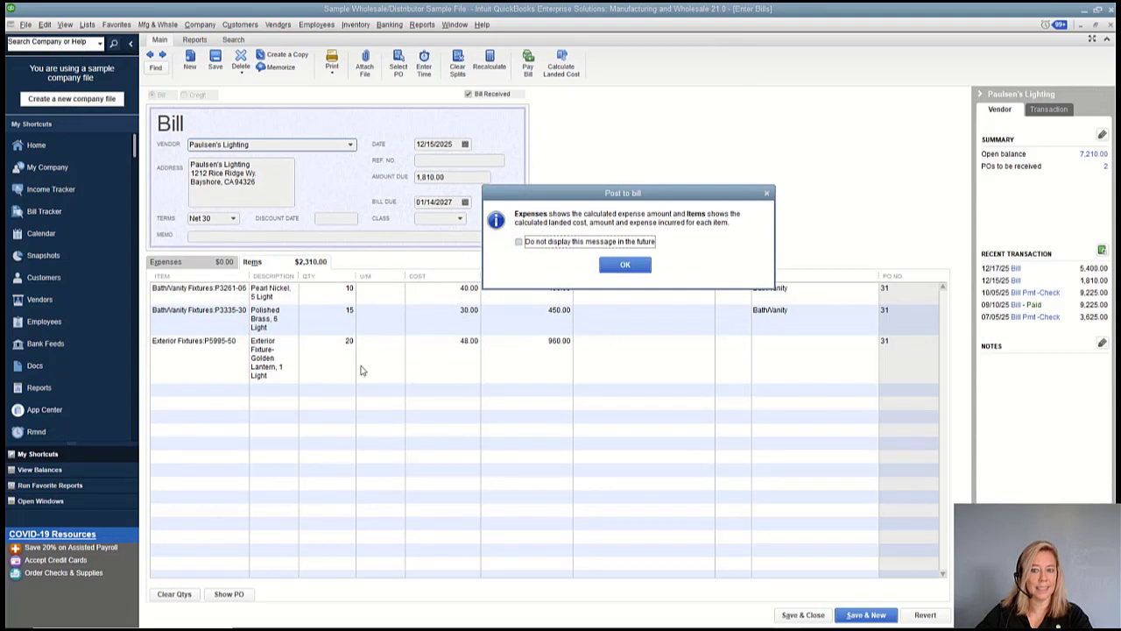
pyautogui.click(624, 264)
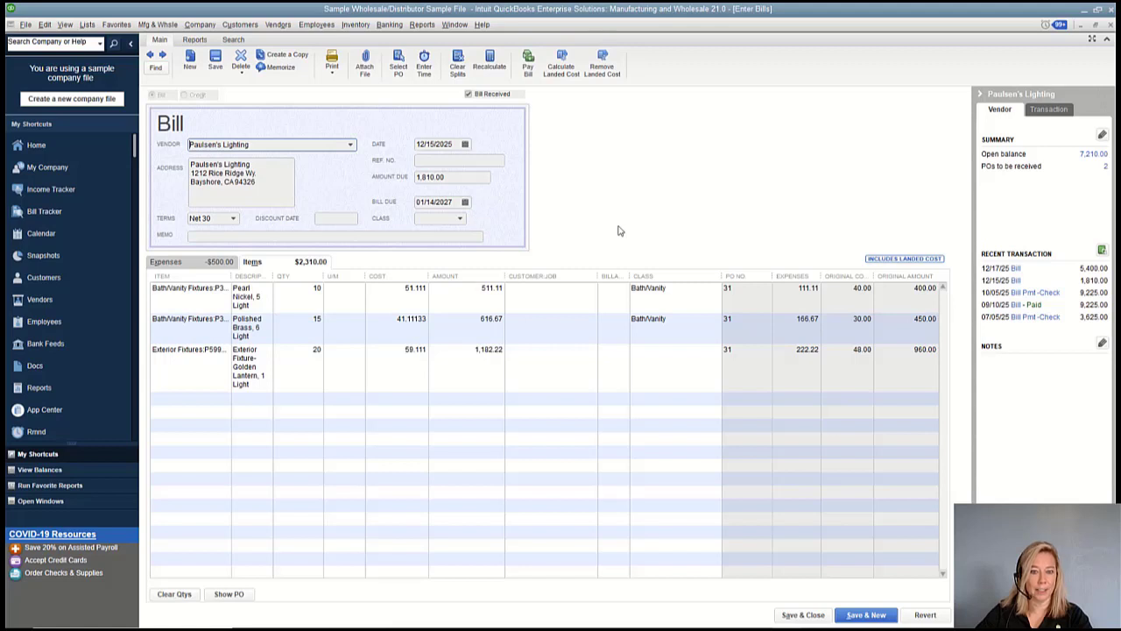
# - View the bill's transaction journal, return to the bill, and save it, accepting the change to the linked transaction
pyautogui.hotkey('ctrl', 'y')
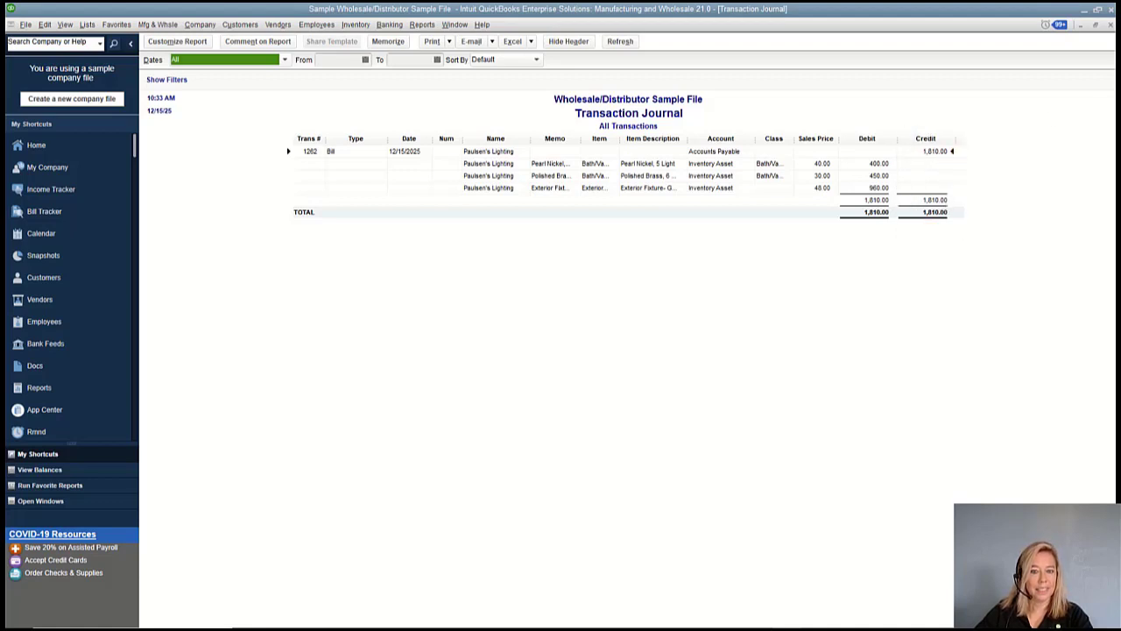
pyautogui.click(1110, 27)
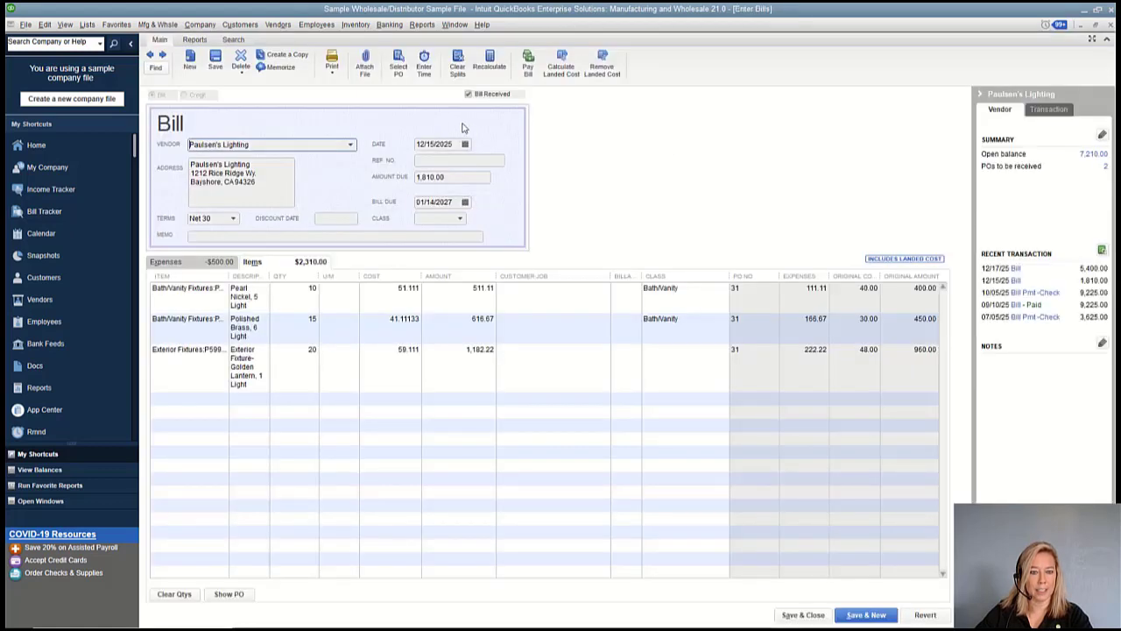
pyautogui.click(214, 67)
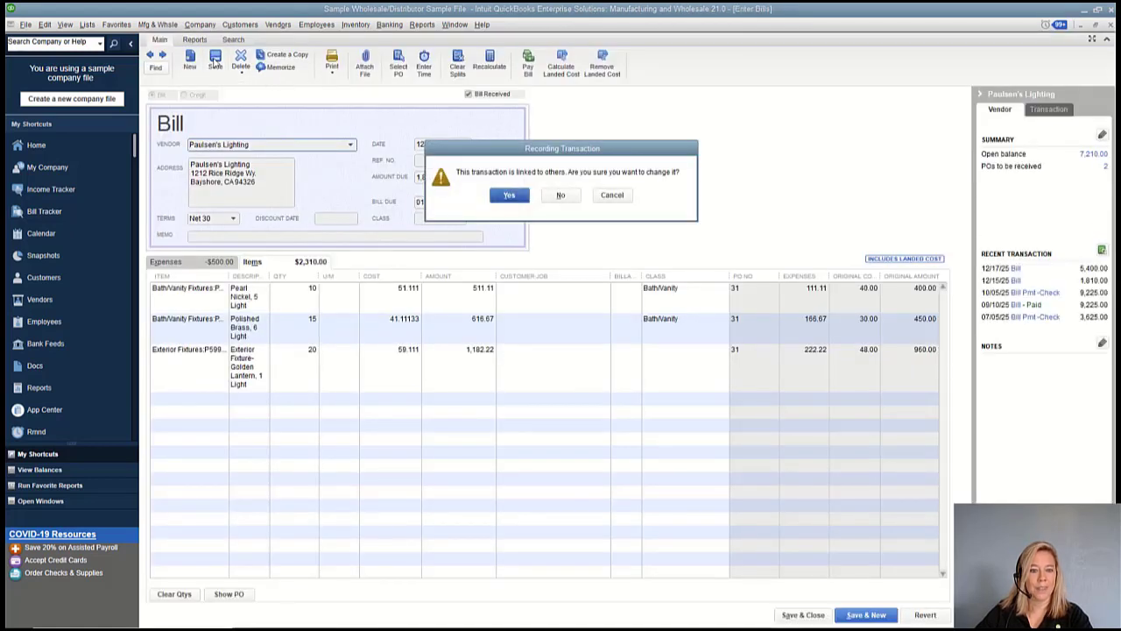
pyautogui.click(510, 196)
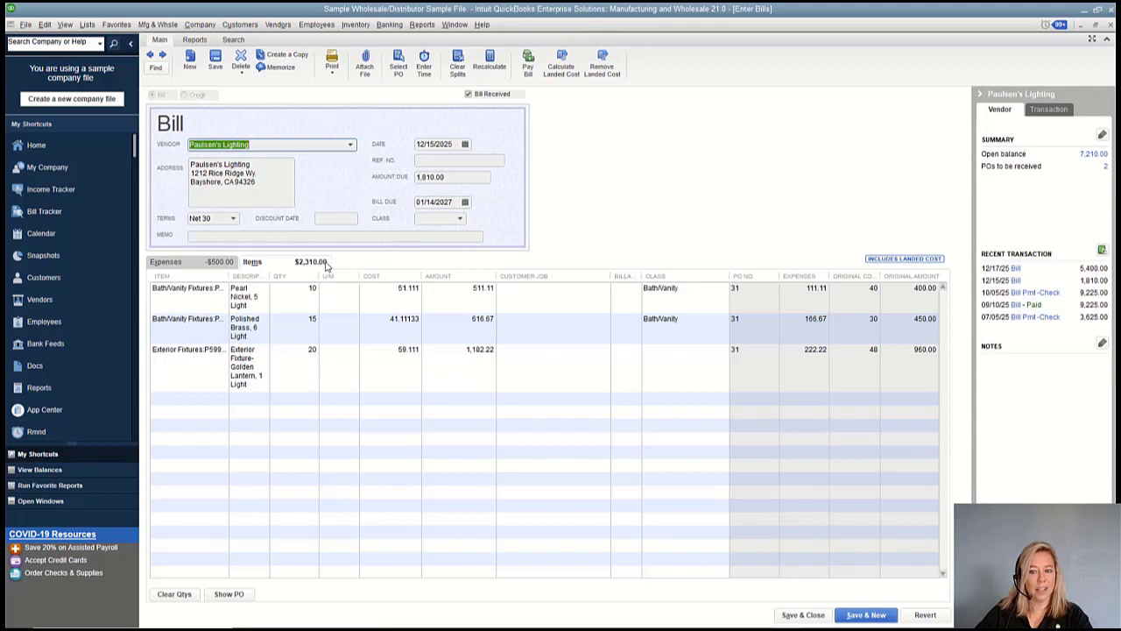
# - Review the item lines and the landed cost expense line on the Paulsen's Lighting bill, dismissing the edit message
pyautogui.click(326, 264)
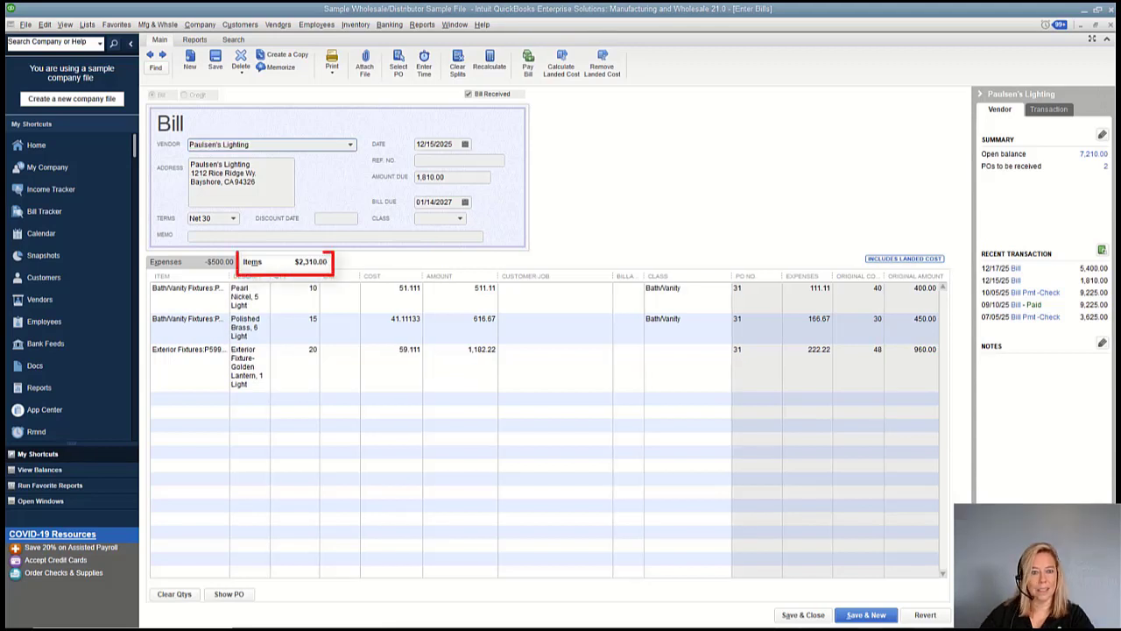
pyautogui.click(317, 267)
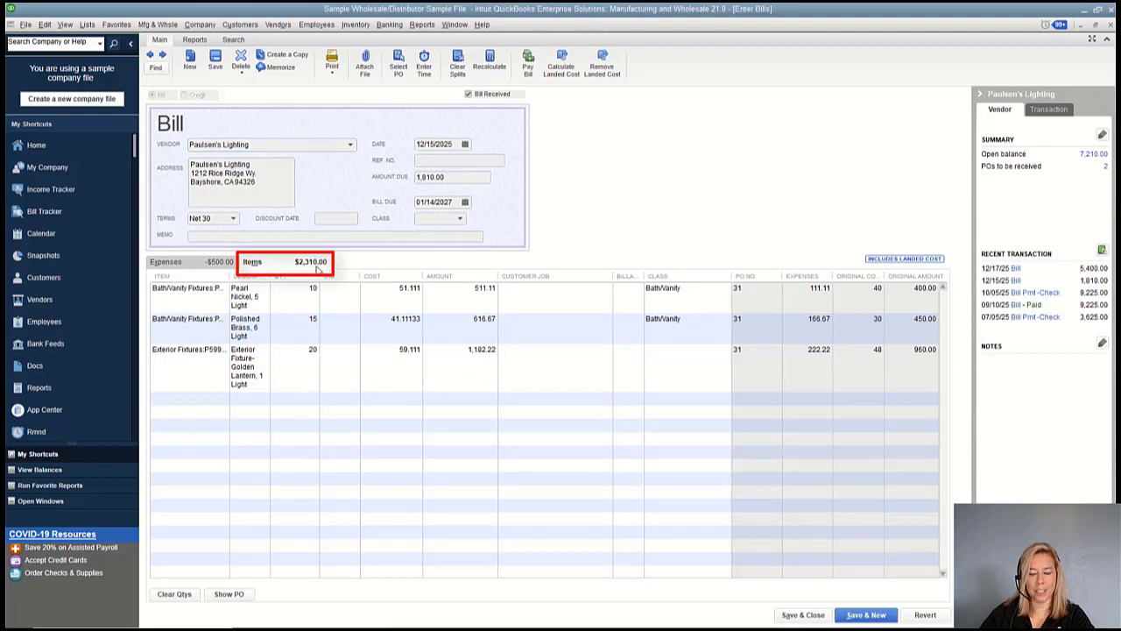
pyautogui.click(348, 264)
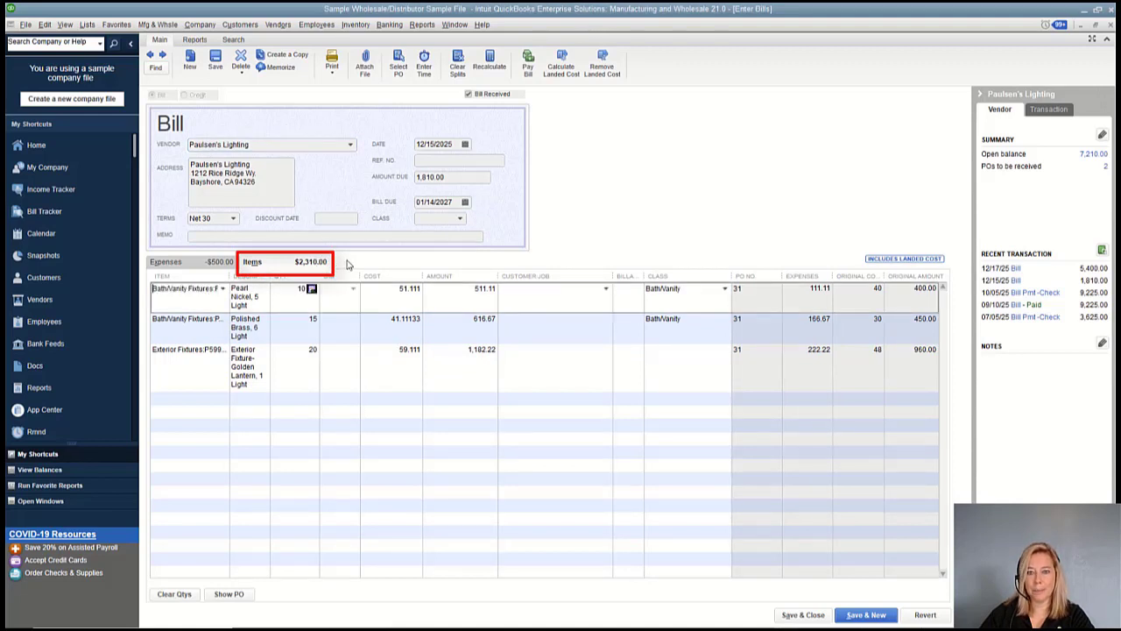
pyautogui.click(202, 264)
pyautogui.click(210, 290)
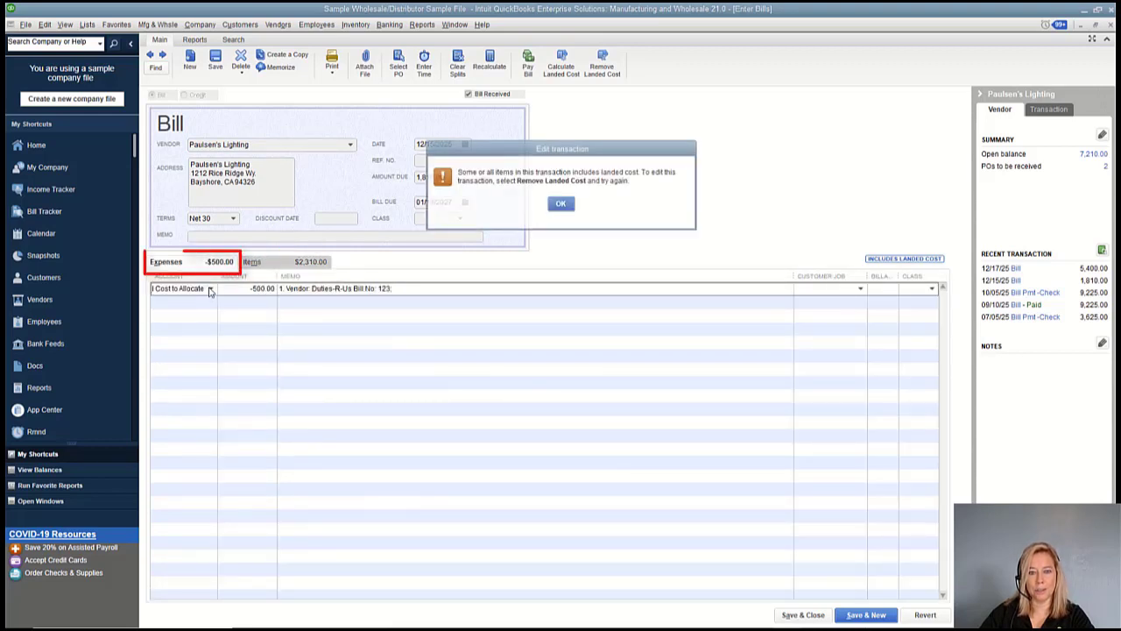
pyautogui.click(561, 205)
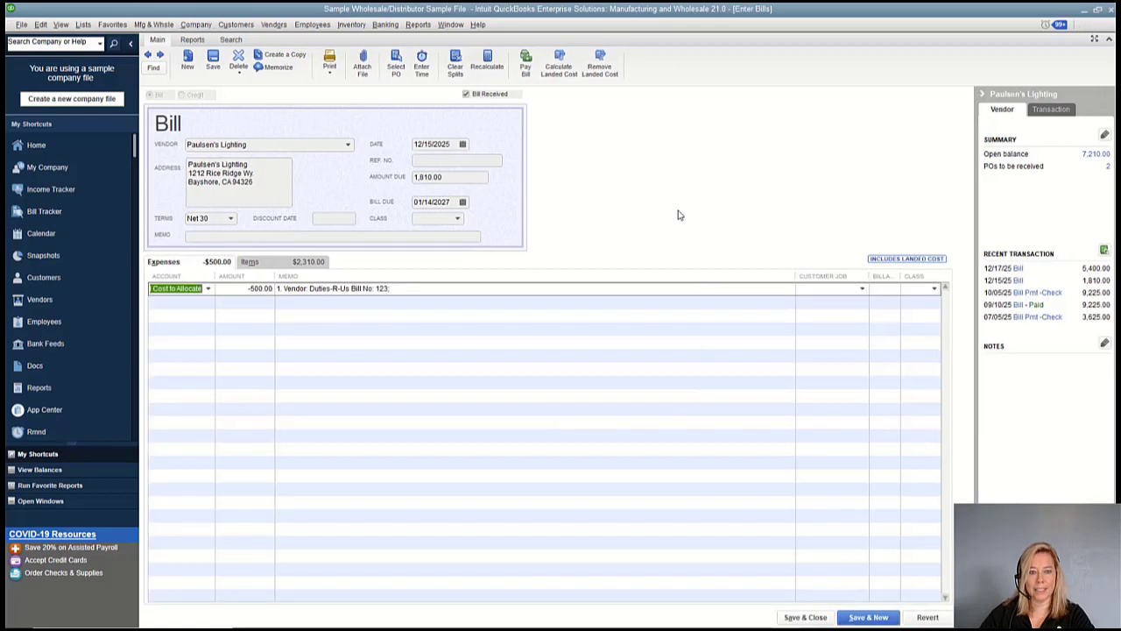
# - Review the saved bill's transaction journal, and close both the journal and the bill
pyautogui.hotkey('ctrl', 'y')
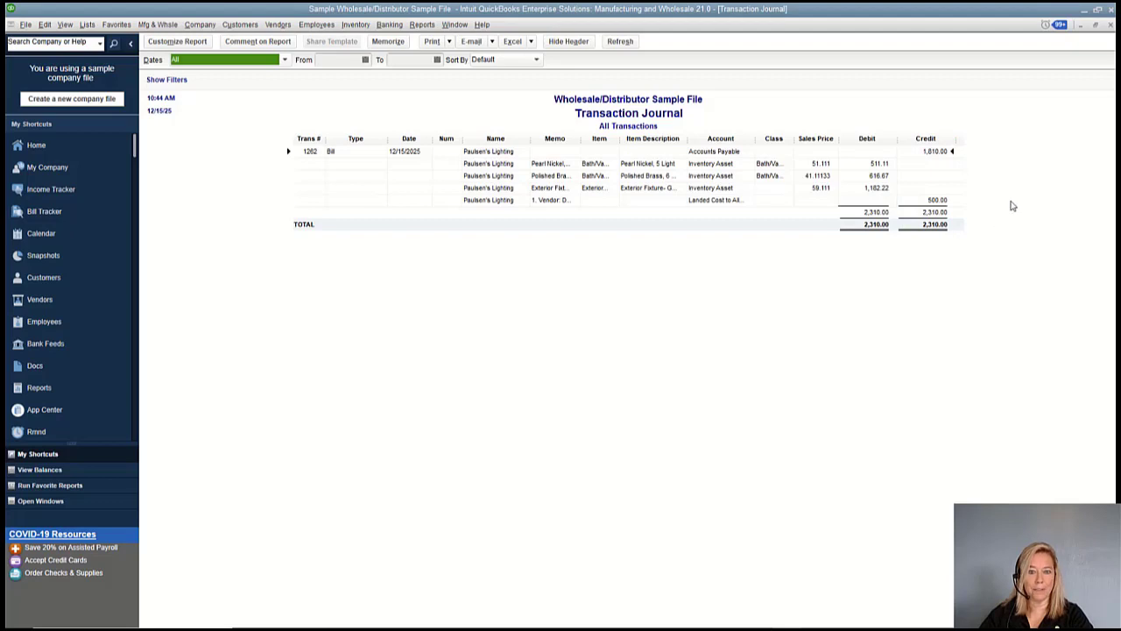
pyautogui.click(1110, 26)
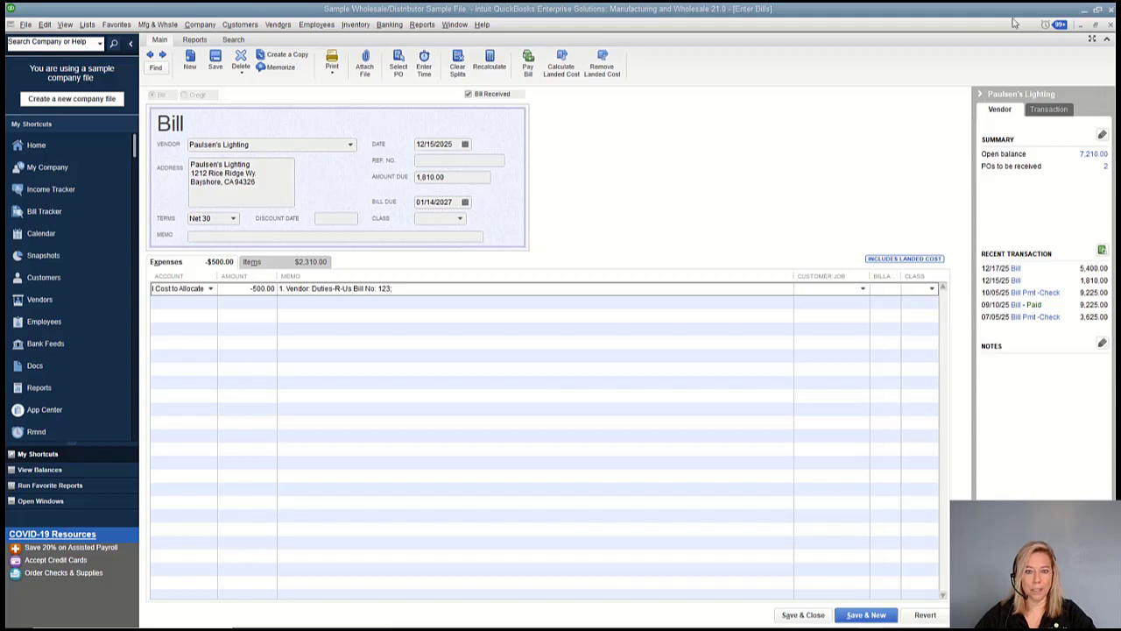
pyautogui.click(1109, 26)
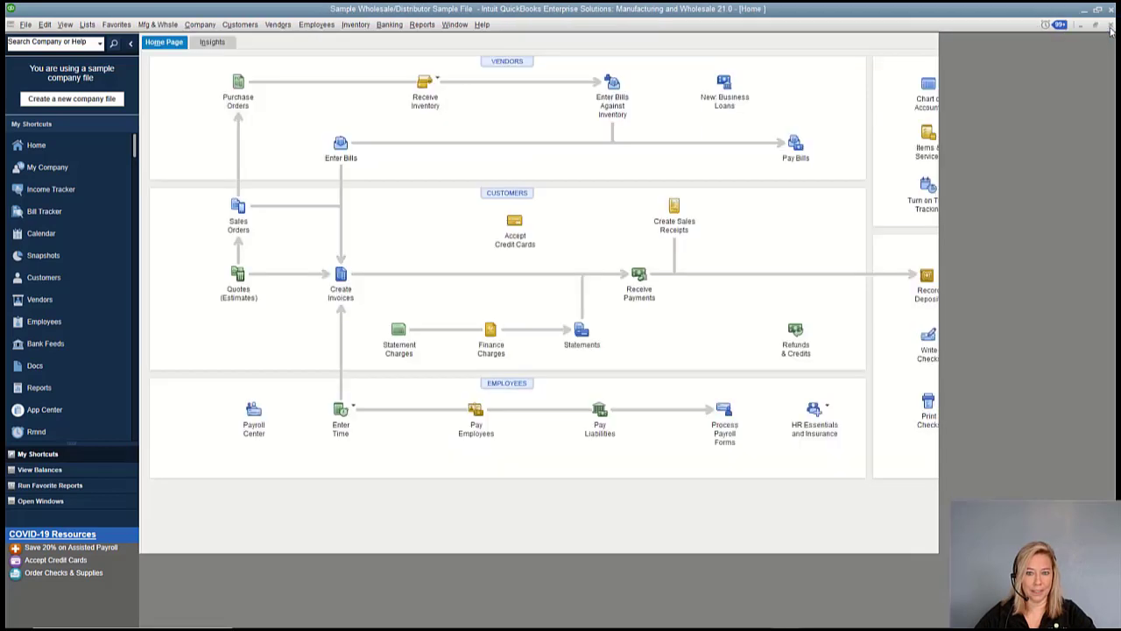
# - Open item P3261-06 from the item list, review its sales price, cost, landed cost and average cost, and close the list
pyautogui.click(88, 26)
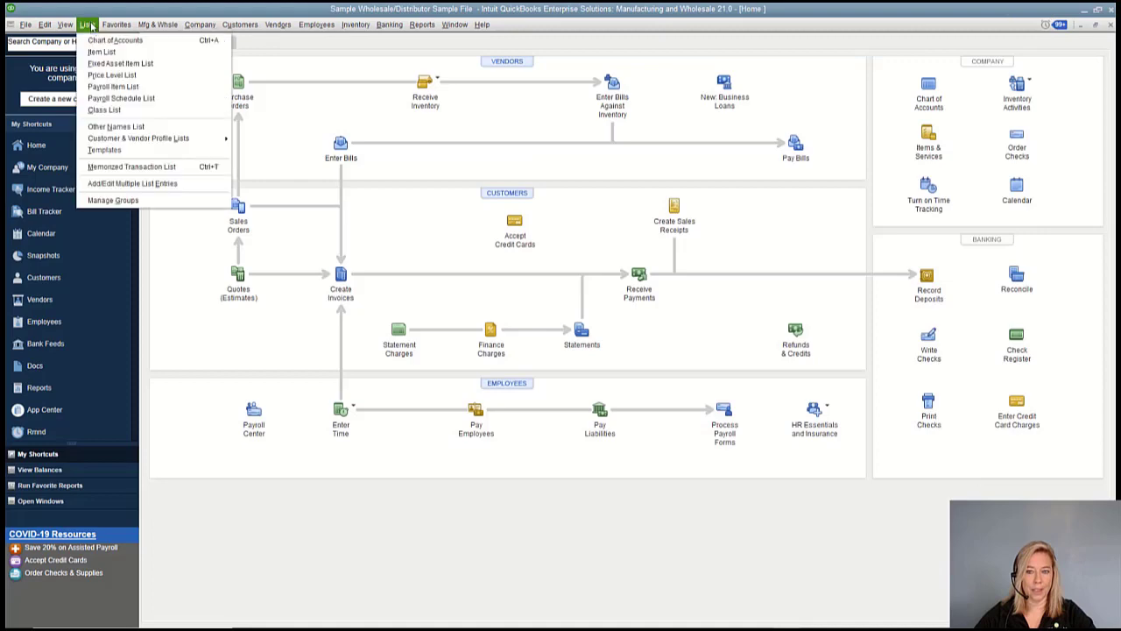
pyautogui.click(102, 54)
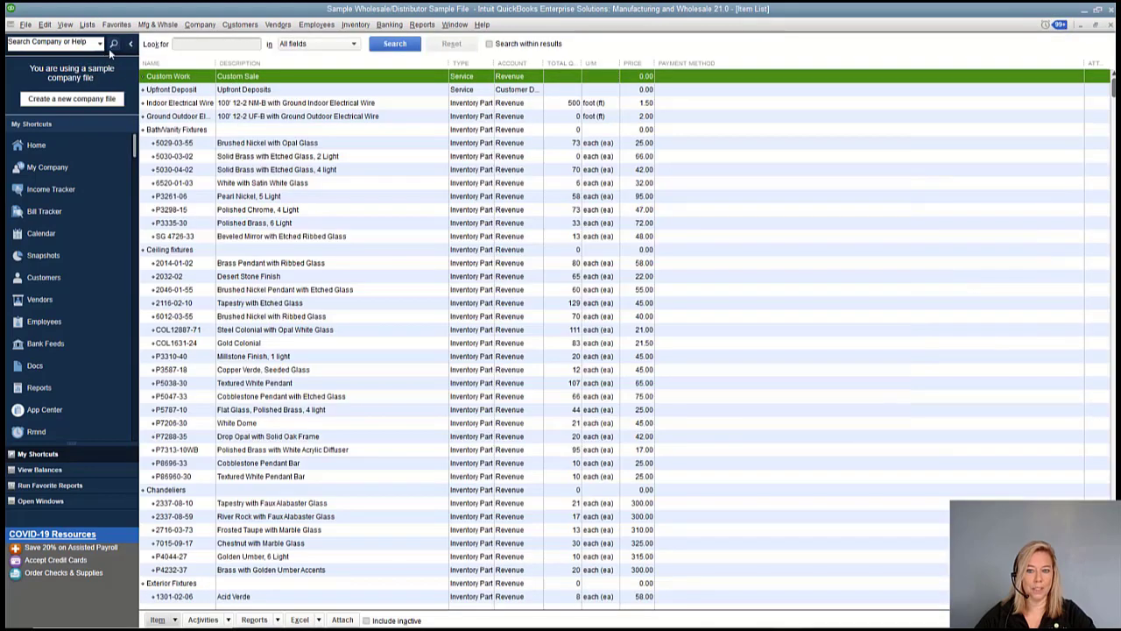
pyautogui.click(265, 198)
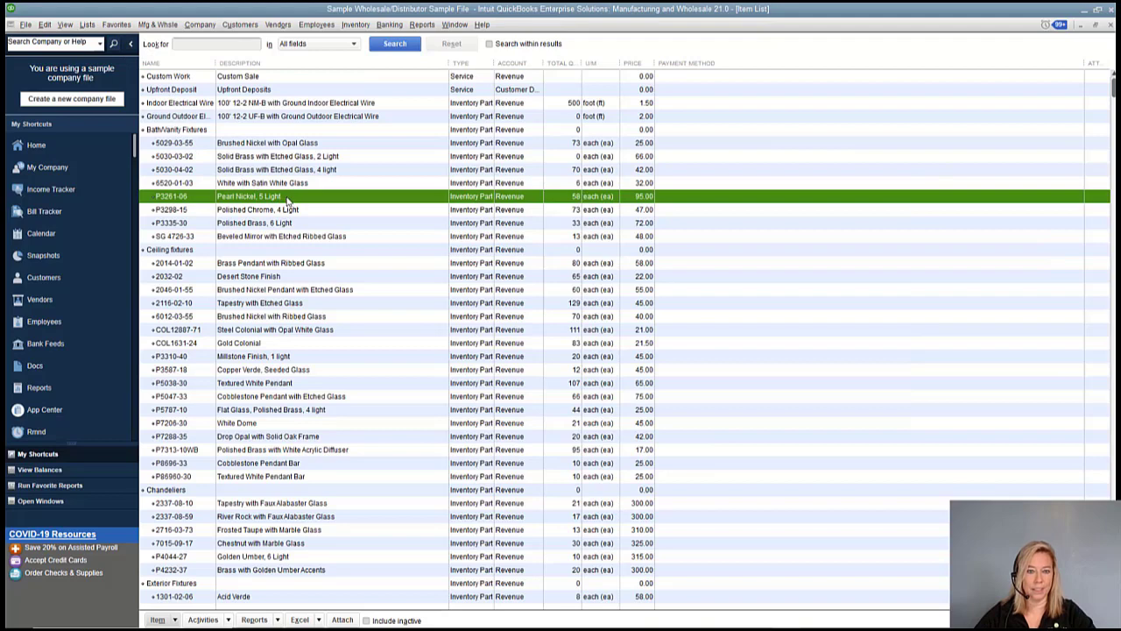
pyautogui.doubleClick(288, 201)
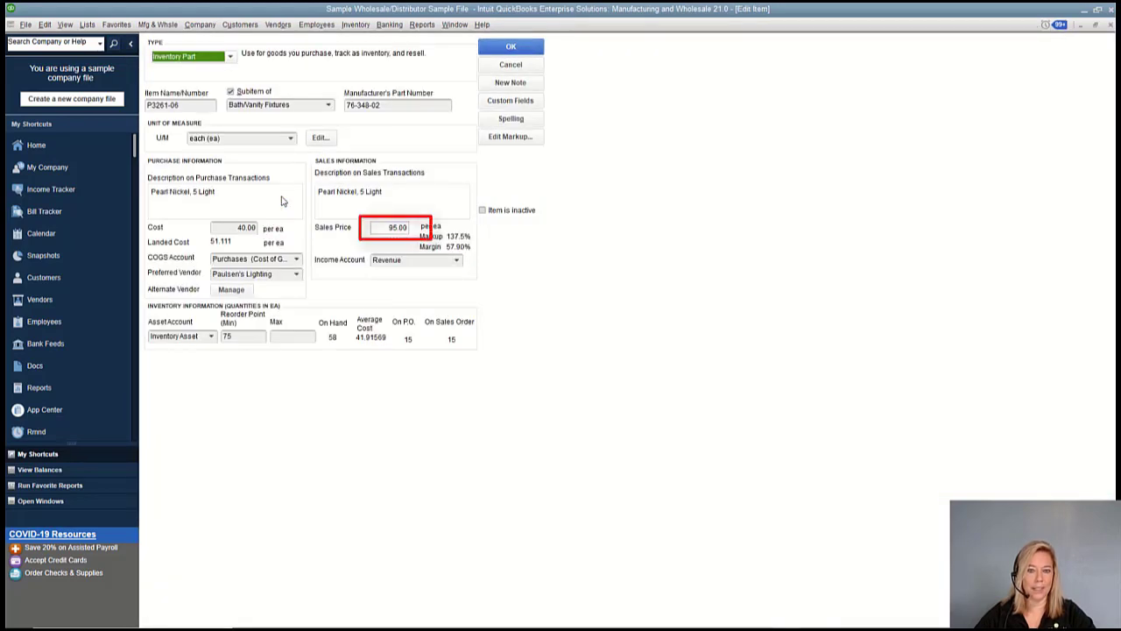
pyautogui.click(381, 230)
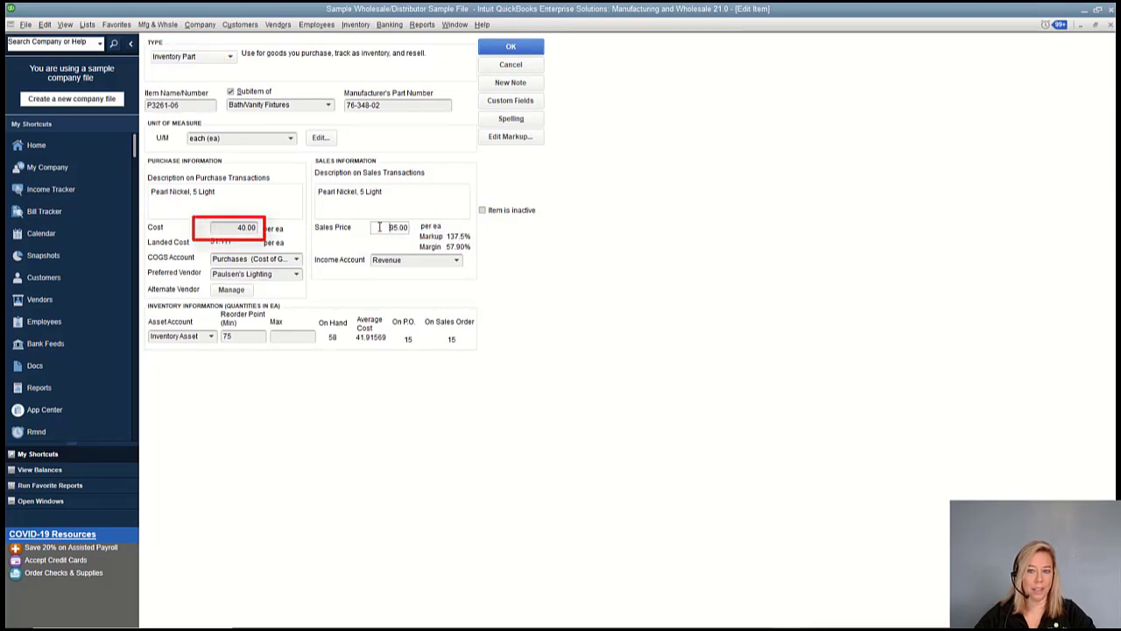
pyautogui.click(218, 228)
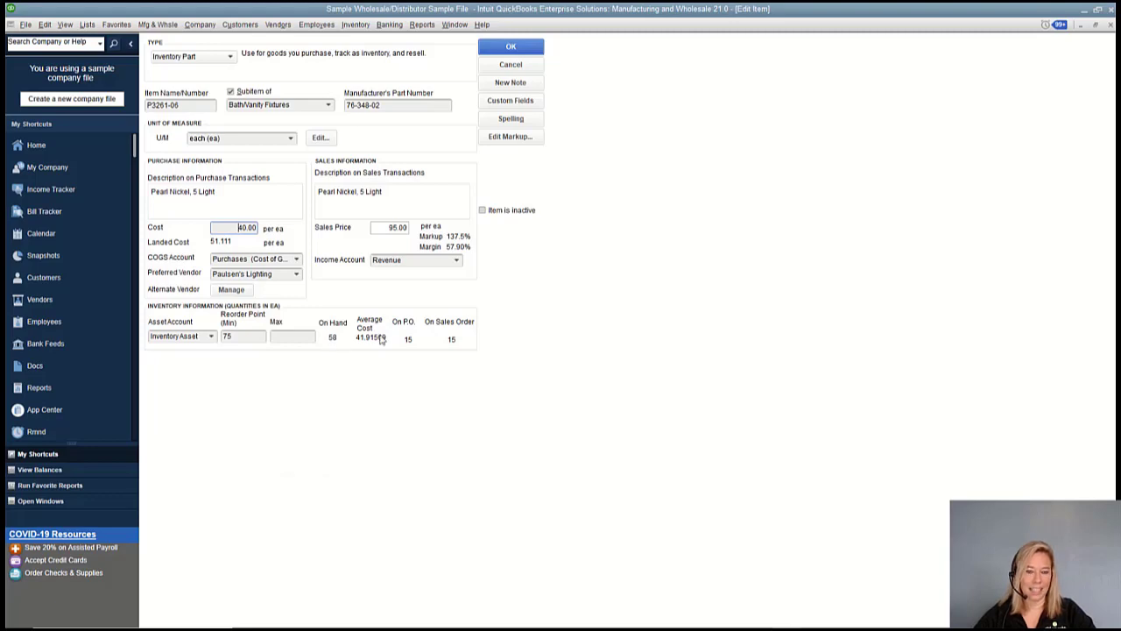
pyautogui.click(516, 50)
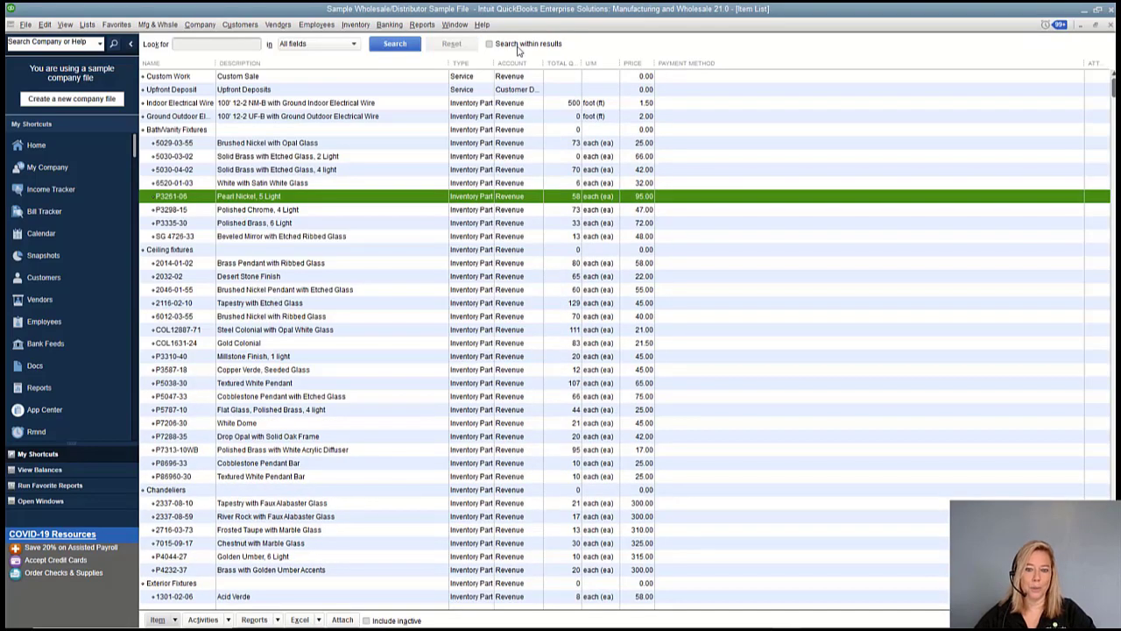
pyautogui.click(1109, 25)
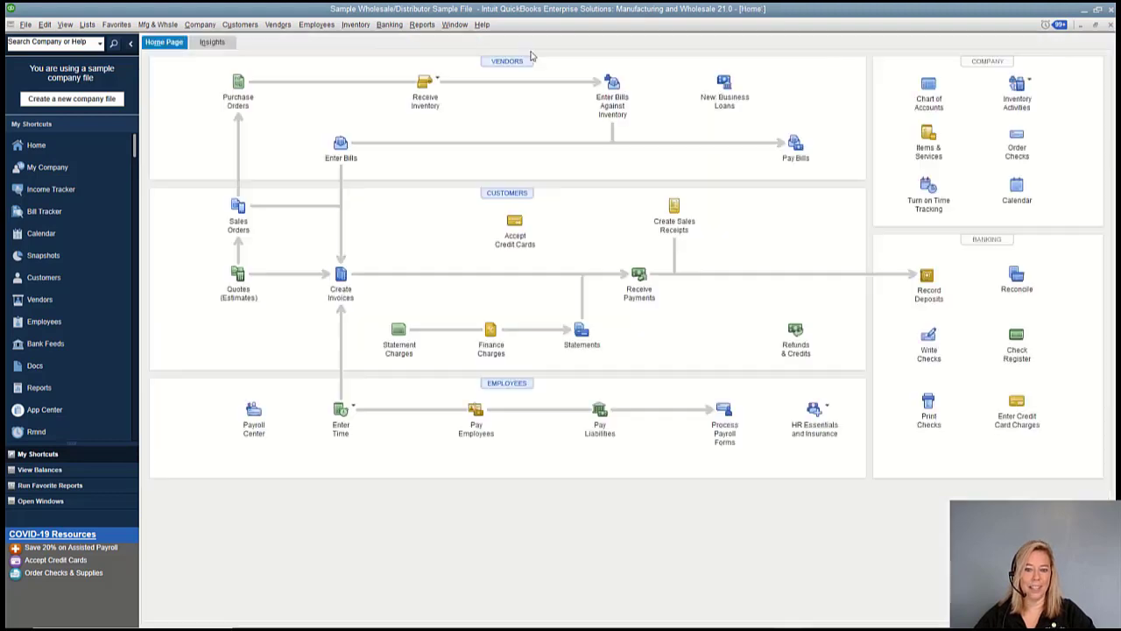
# - Run the Inventory Valuation Detail report and filter it to item P3261-06
pyautogui.click(421, 25)
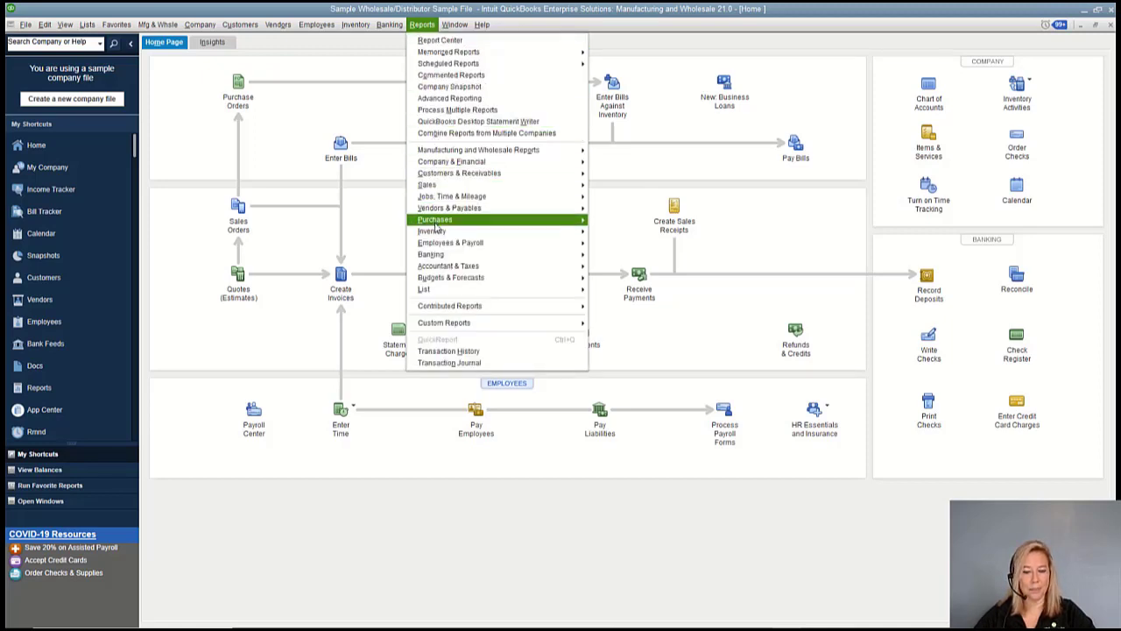
pyautogui.moveTo(435, 235)
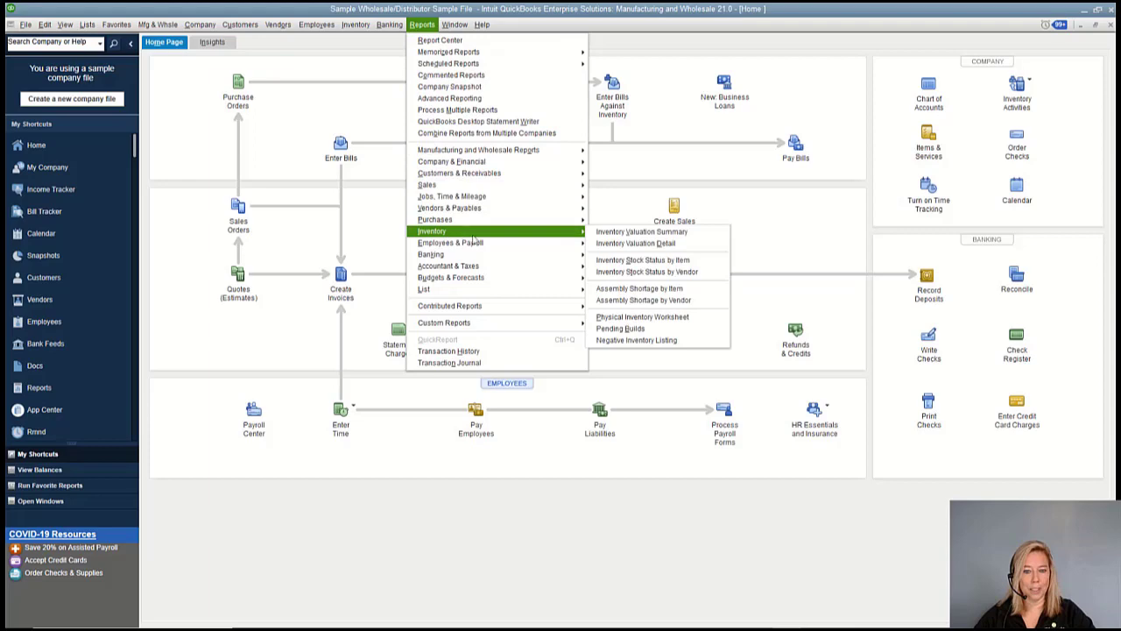
pyautogui.click(672, 248)
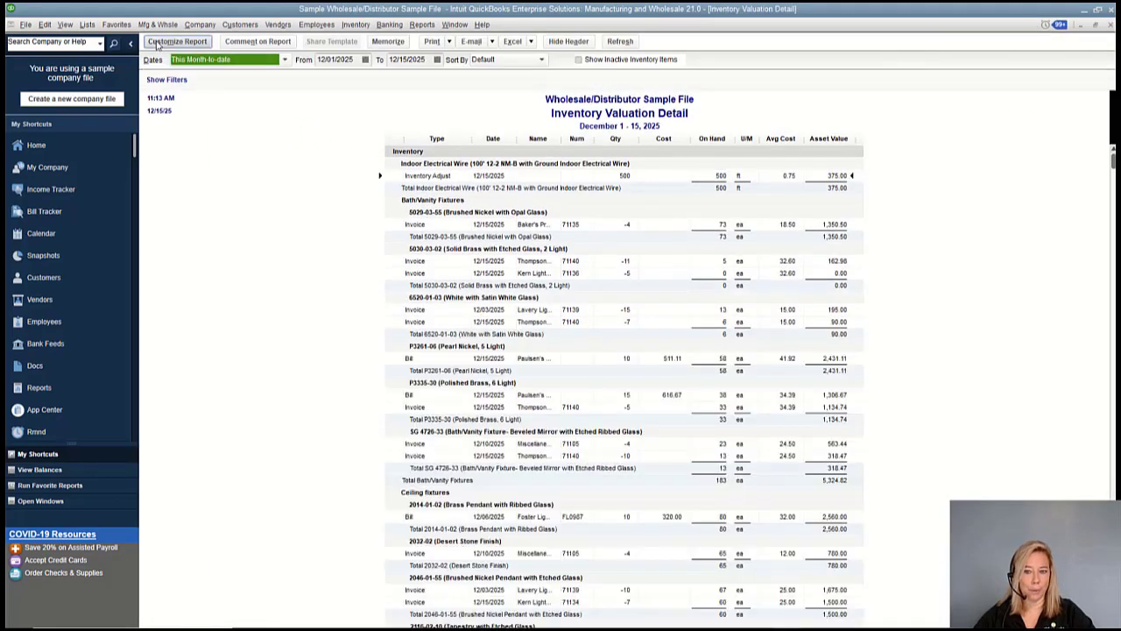
pyautogui.click(175, 41)
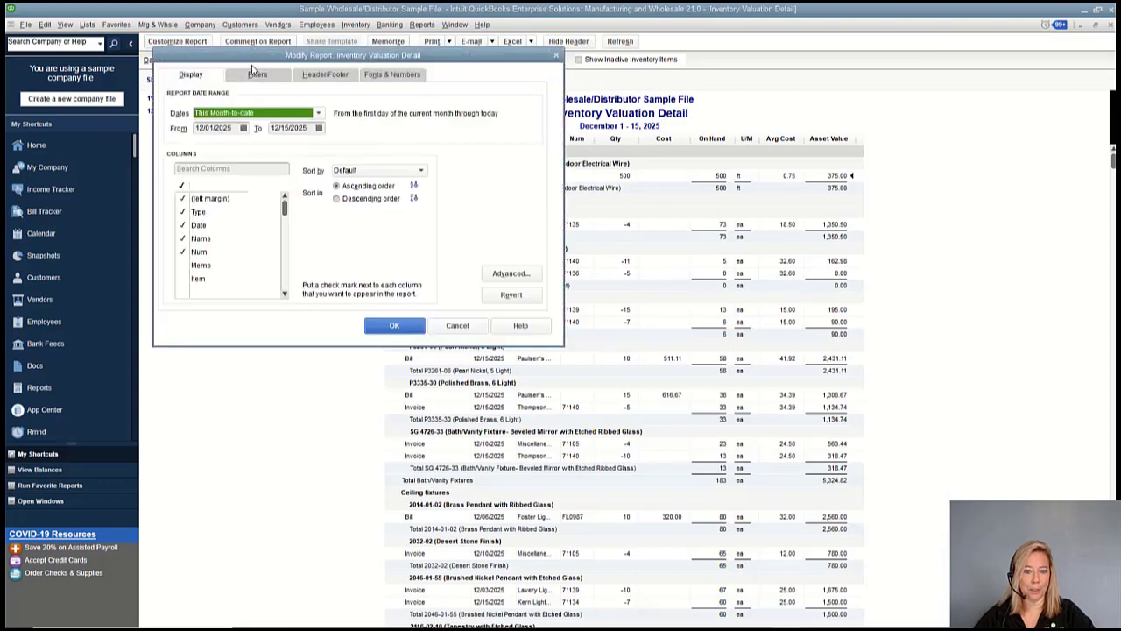
pyautogui.click(254, 78)
pyautogui.write('P')
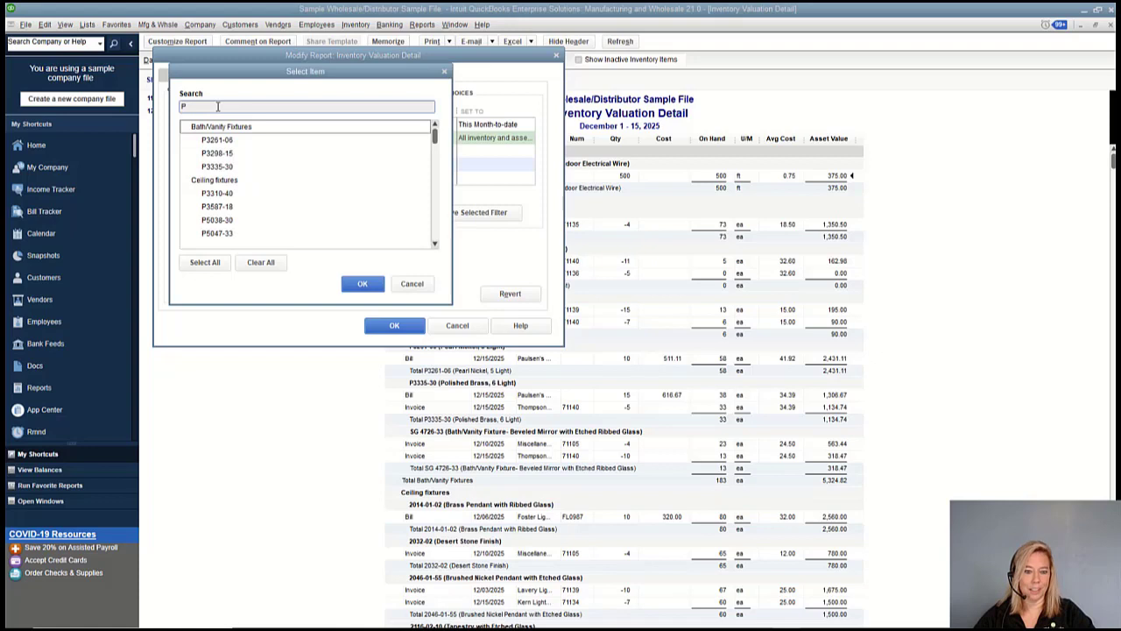
pyautogui.click(211, 140)
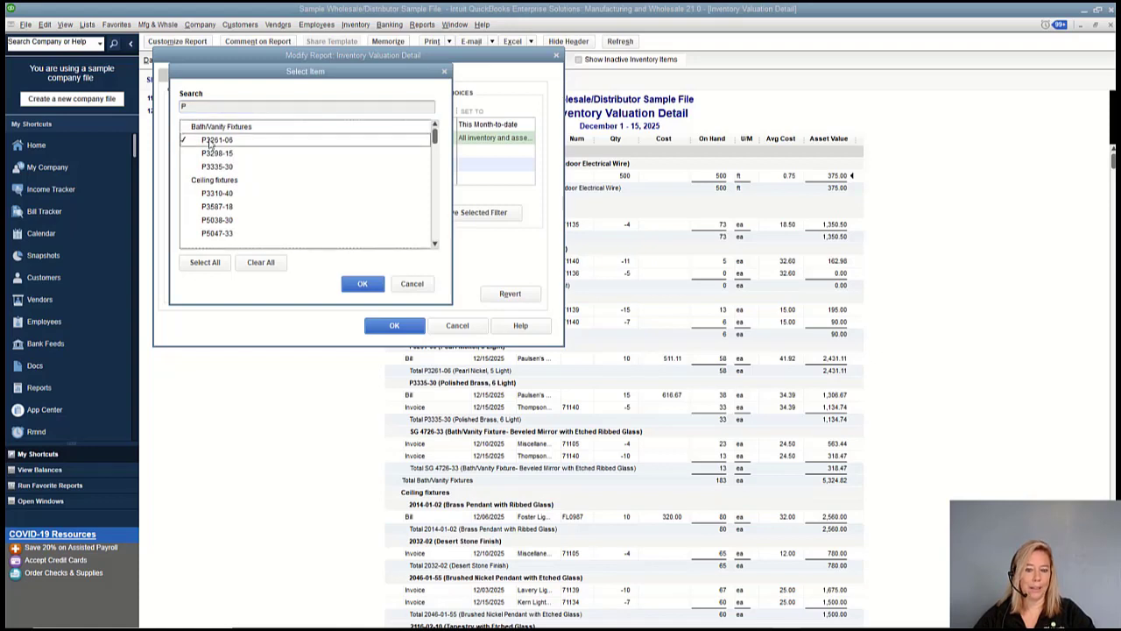
pyautogui.click(362, 283)
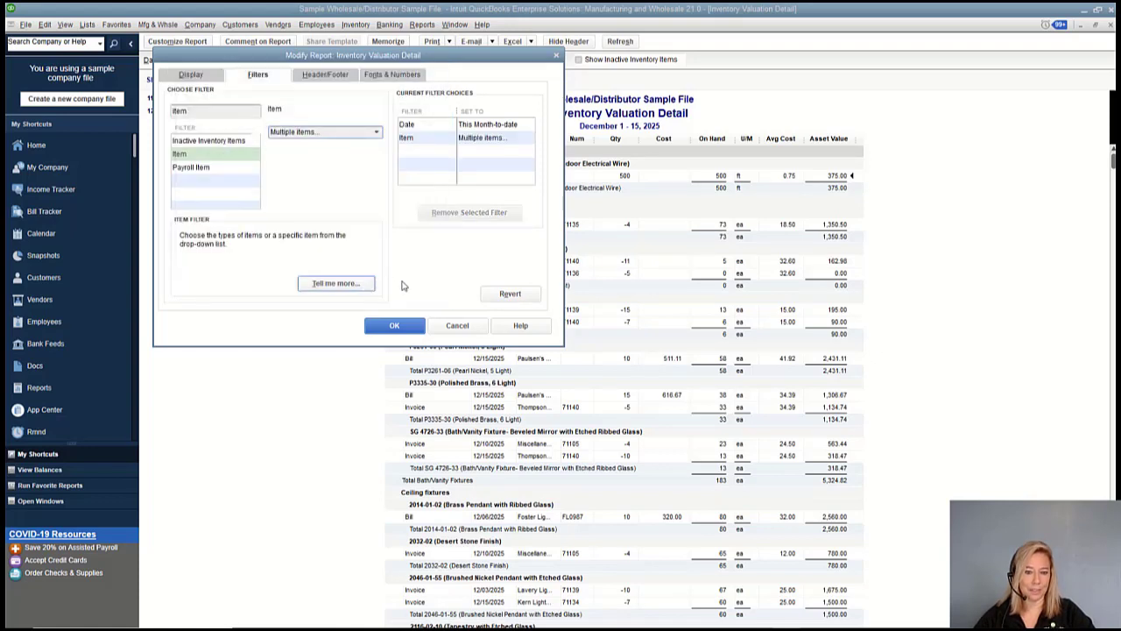
pyautogui.click(394, 326)
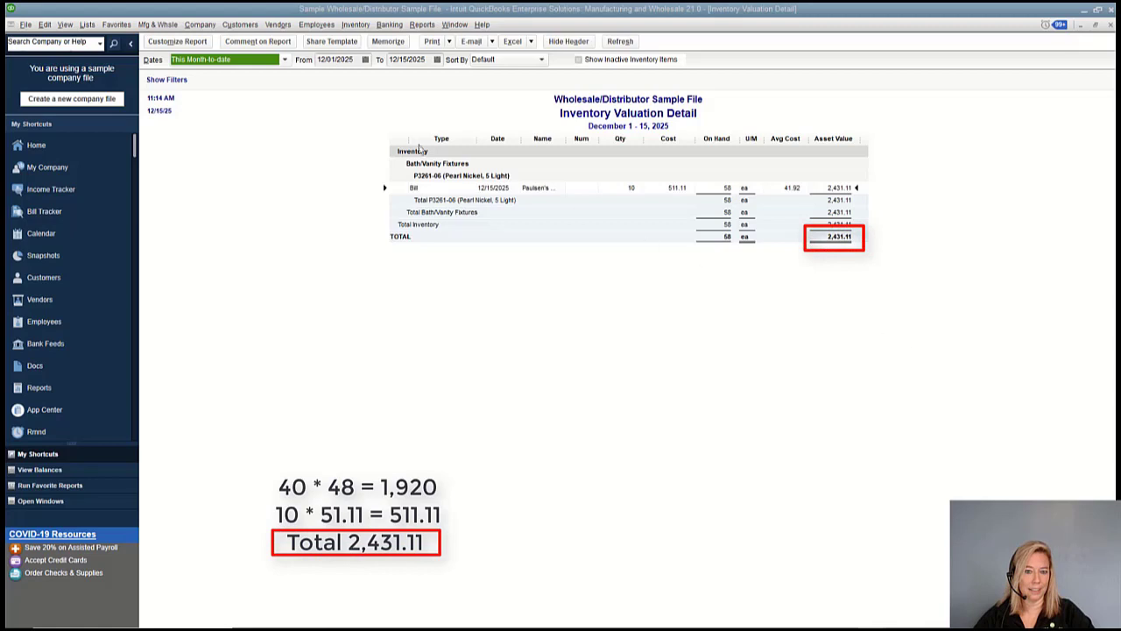
# - Review the valuation detail for P3261-06, and close the report without memorizing it
pyautogui.click(365, 59)
pyautogui.click(944, 186)
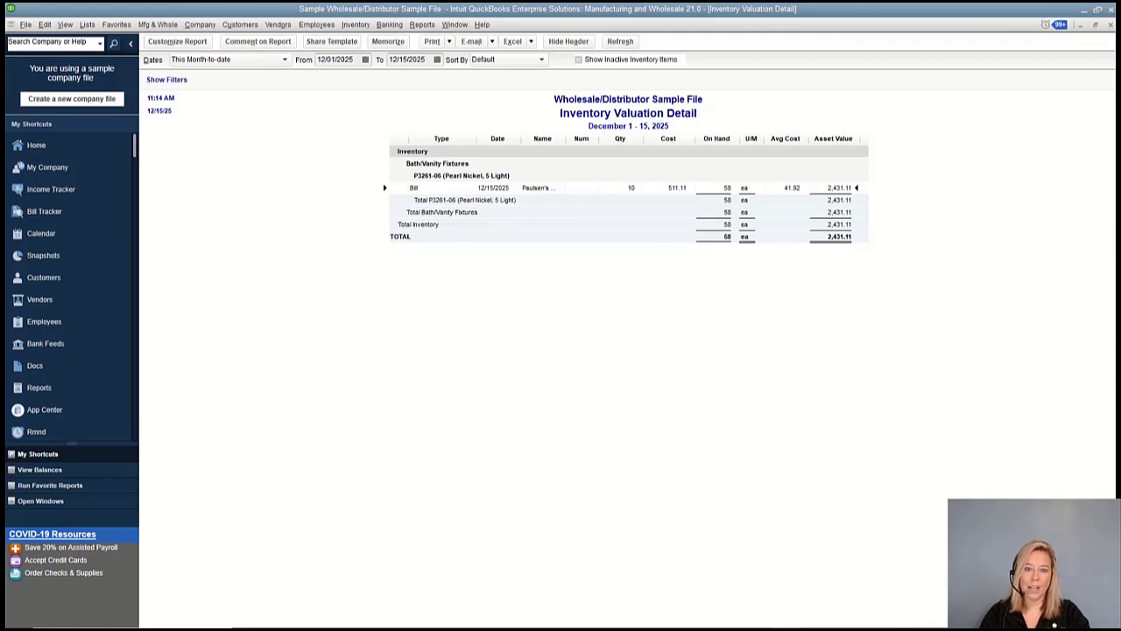
pyautogui.click(1110, 25)
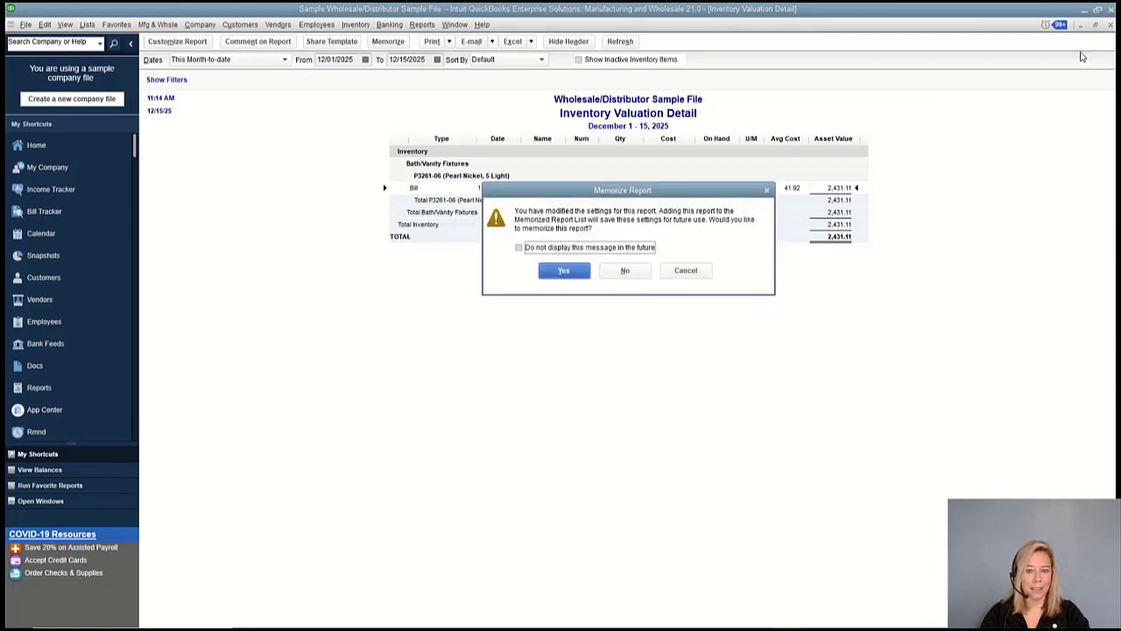
pyautogui.click(626, 270)
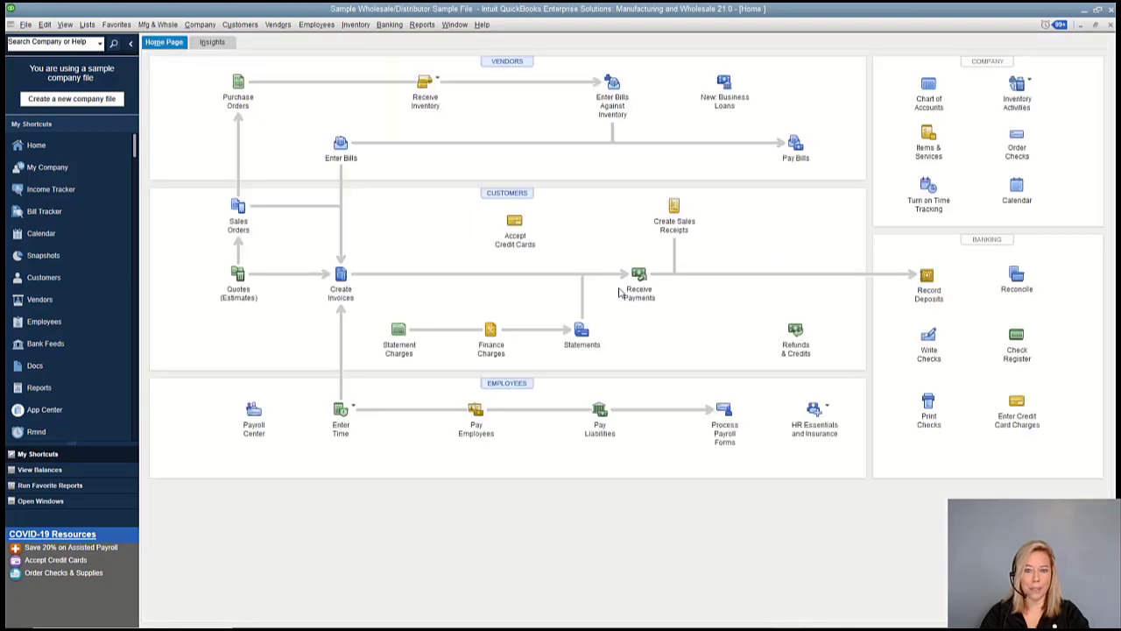
# - Find the bills for vendor Paulsen's Lighting and open the one dated 12/15/2025
pyautogui.click(340, 144)
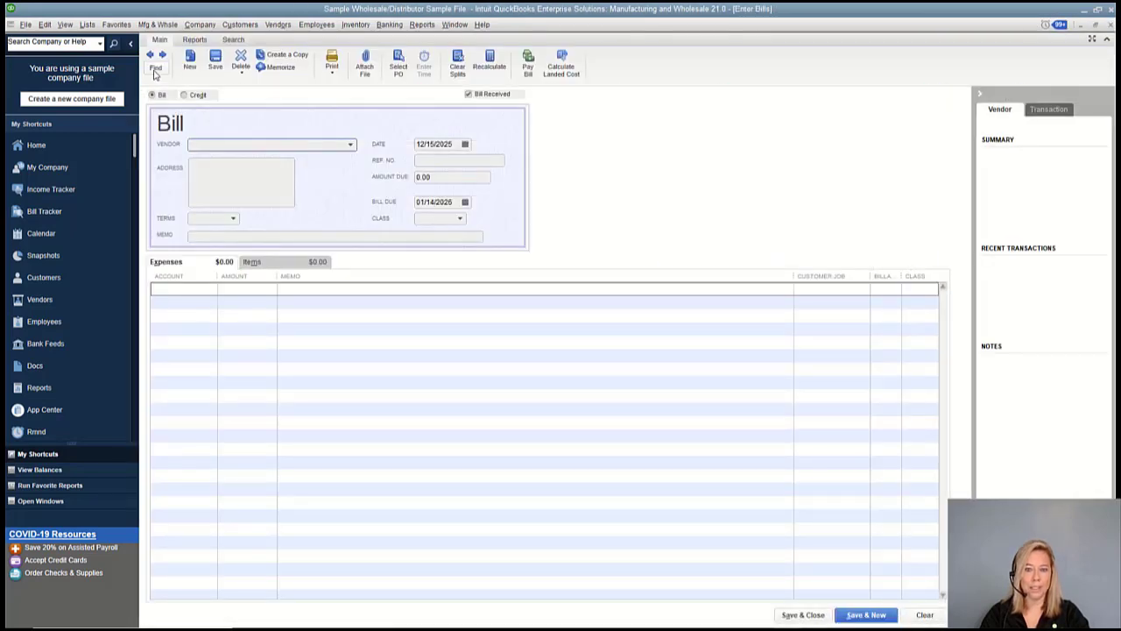
pyautogui.click(155, 74)
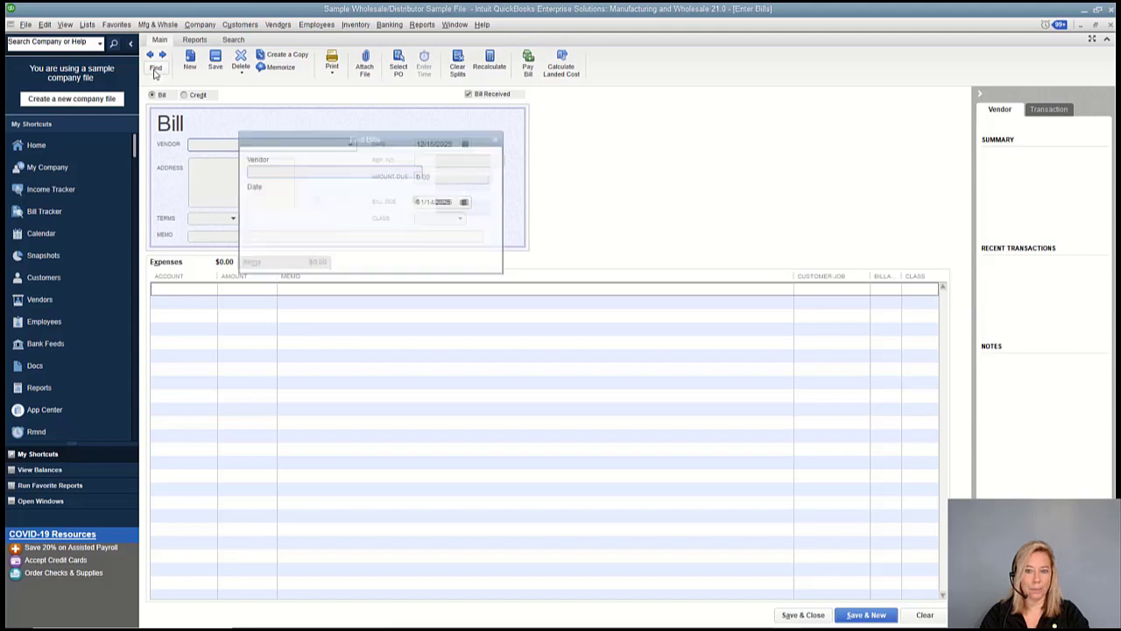
pyautogui.write("Paulsen's Lighting")
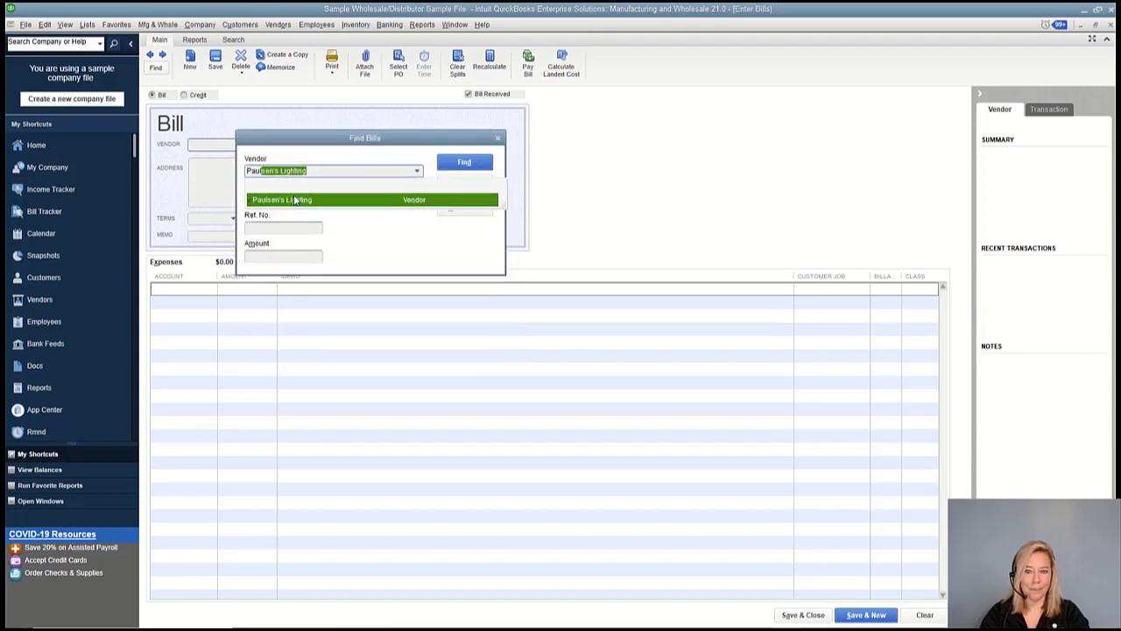
pyautogui.press('Tab')
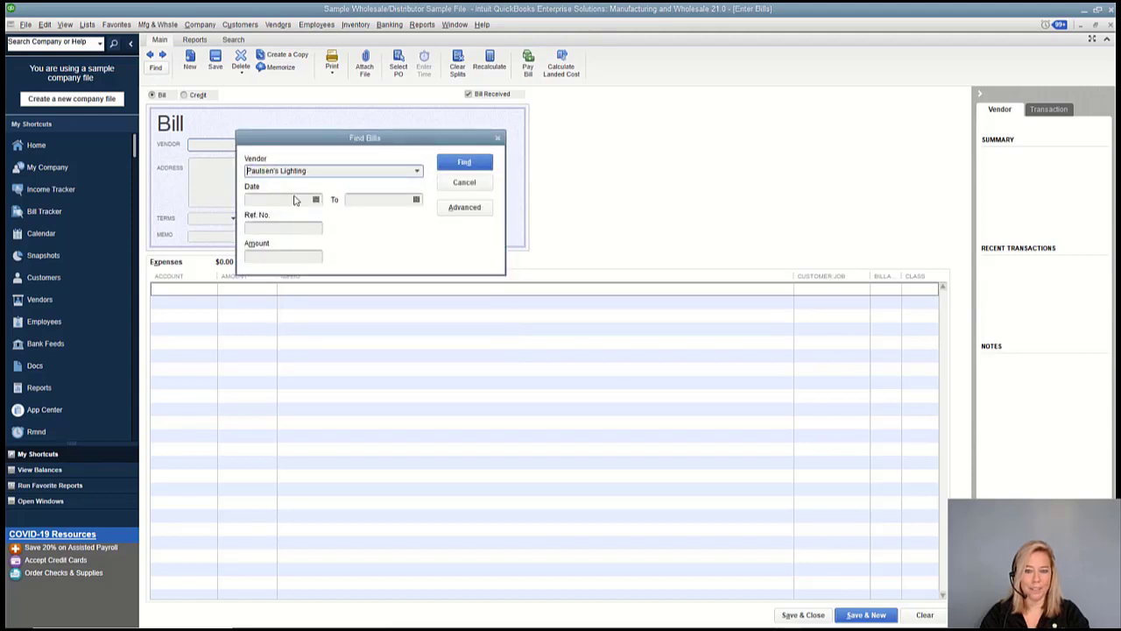
pyautogui.click(464, 162)
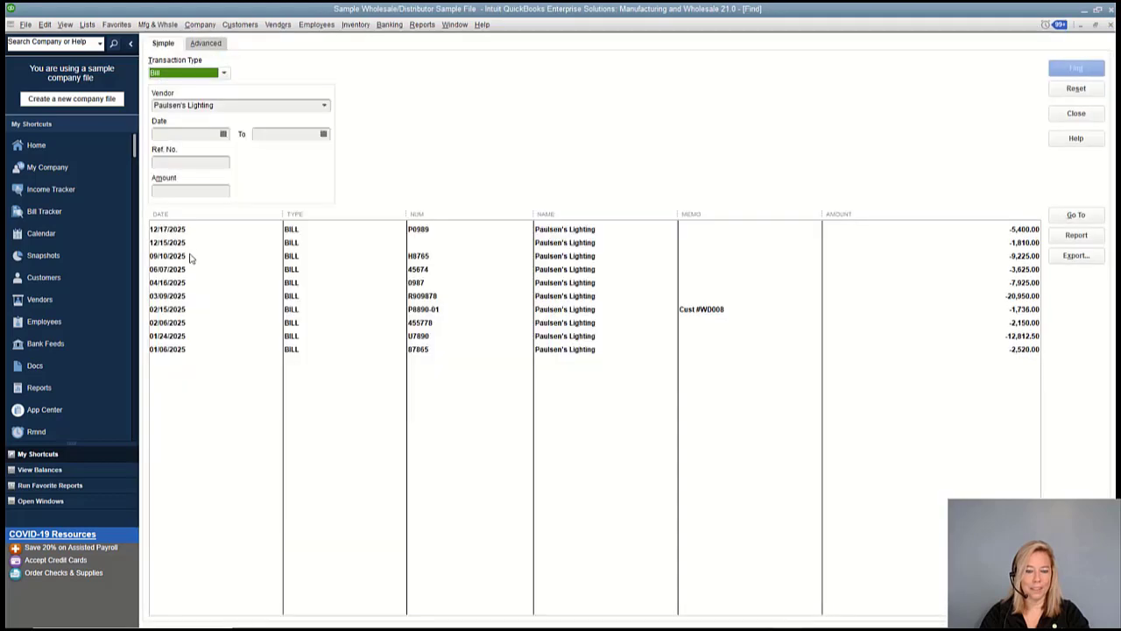
pyautogui.click(178, 242)
pyautogui.doubleClick(178, 241)
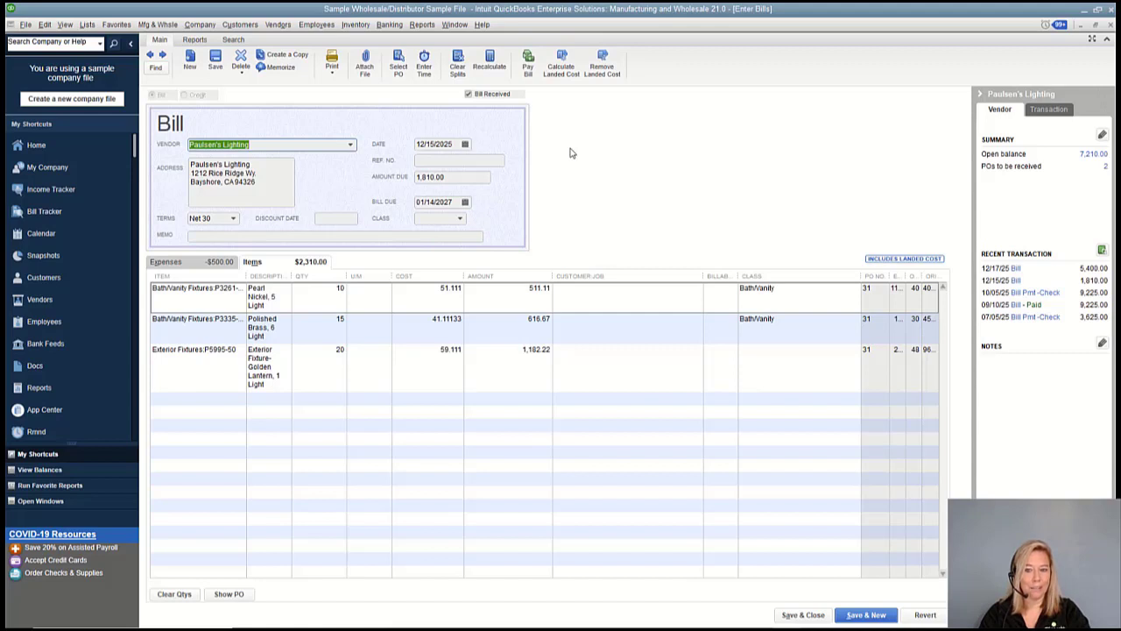
# - Review the bill's date and landed item costs, and close the bill and the search results
pyautogui.click(456, 146)
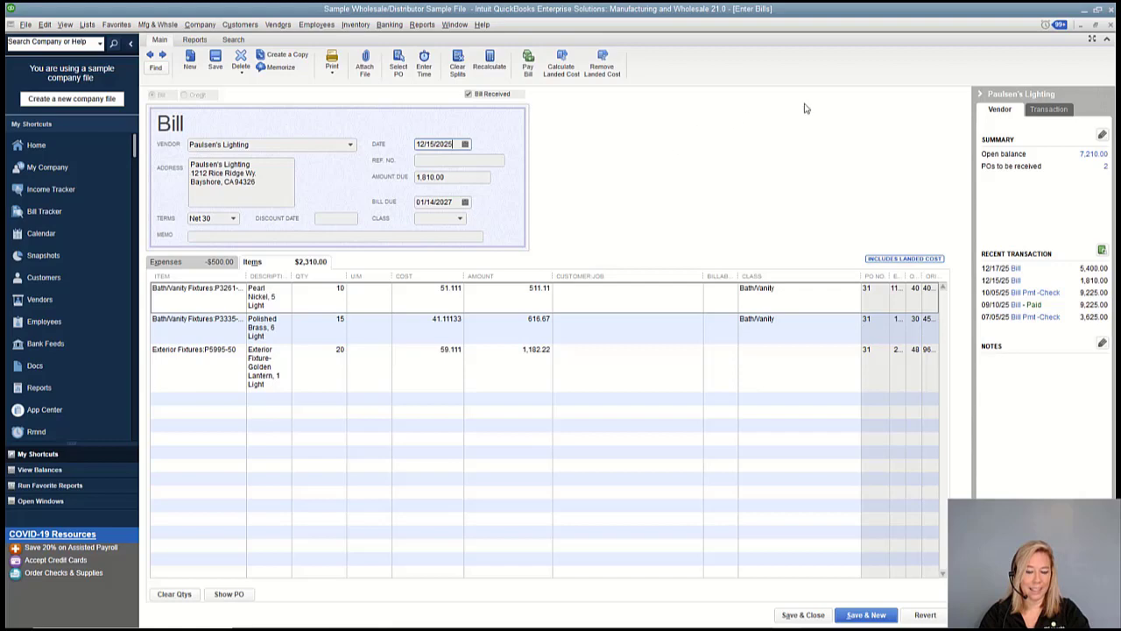
pyautogui.click(1111, 25)
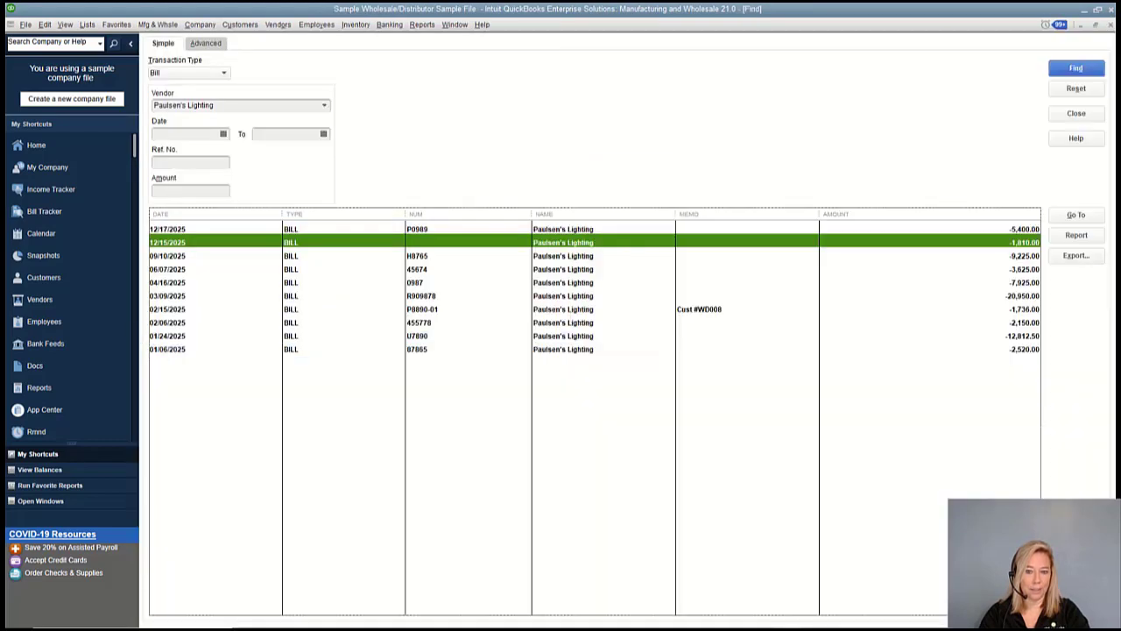
pyautogui.click(1110, 26)
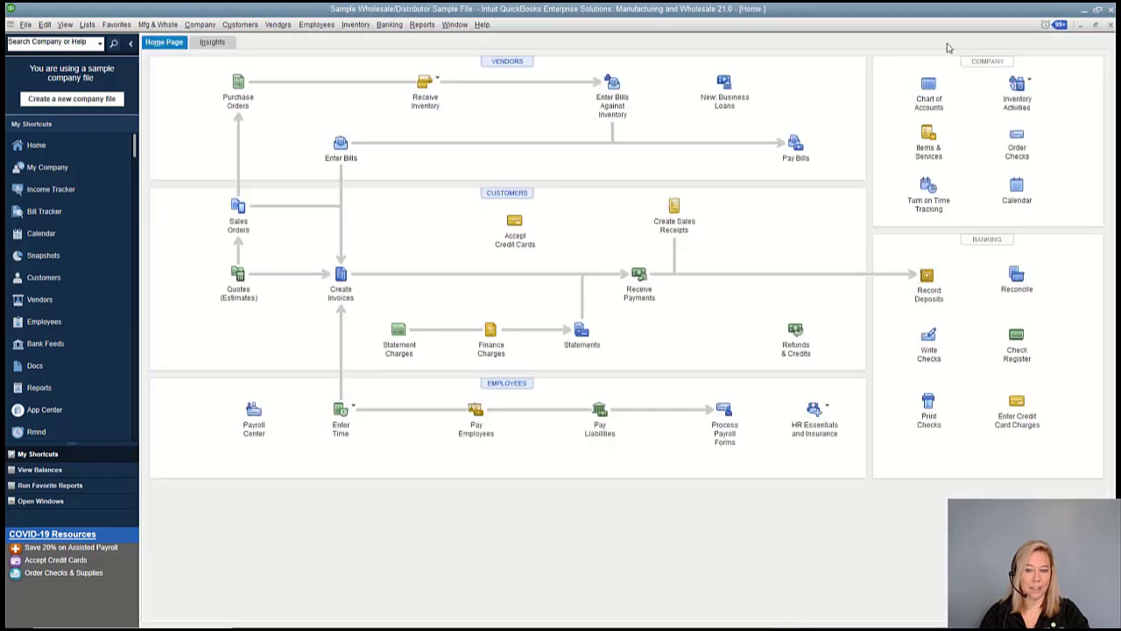
# - Open the Landed Cost to Allocate account register from the chart of accounts
pyautogui.click(89, 25)
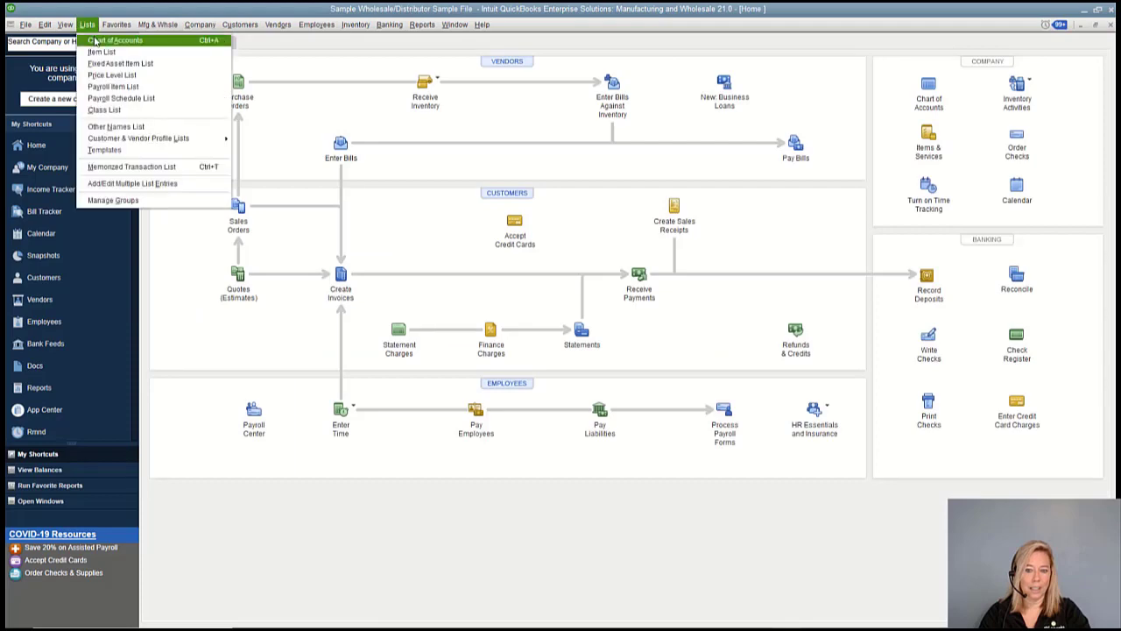
pyautogui.click(96, 41)
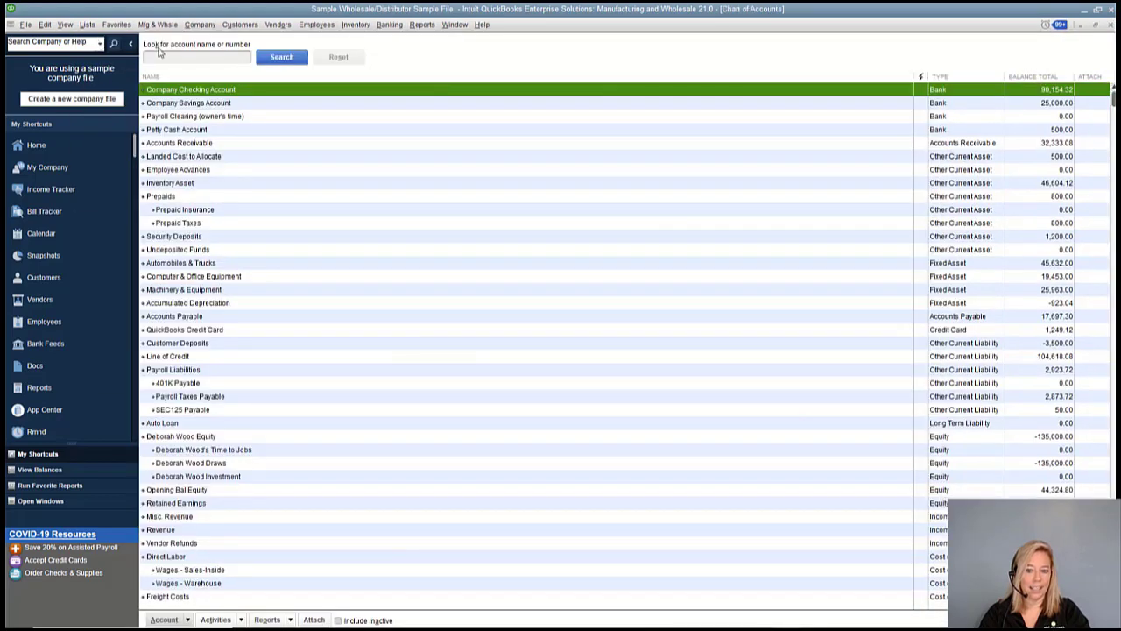
pyautogui.doubleClick(156, 160)
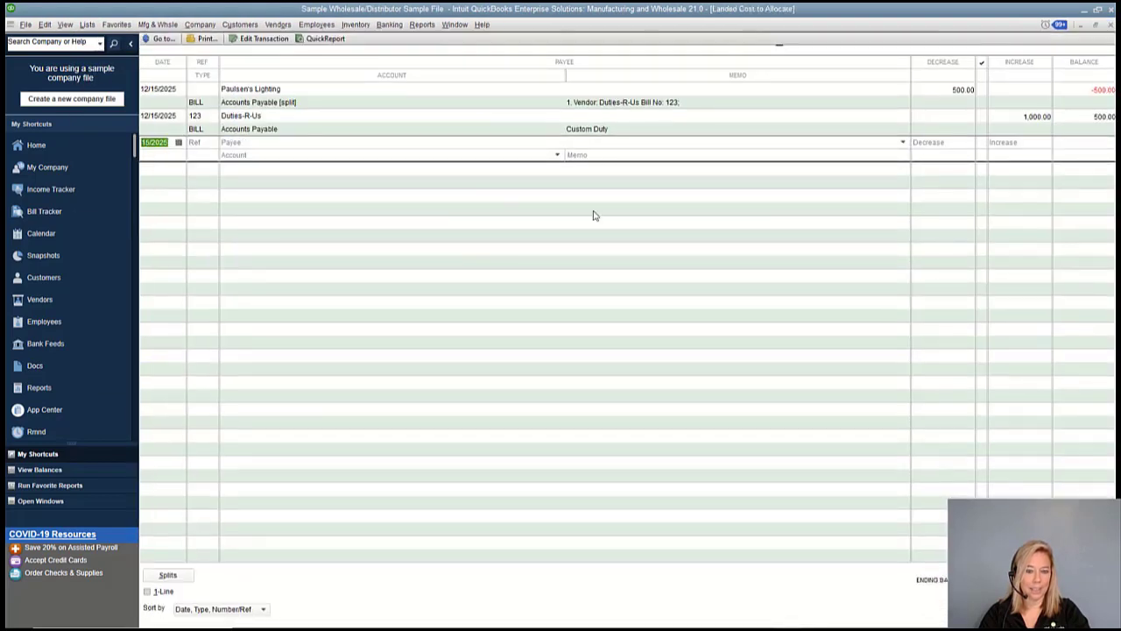